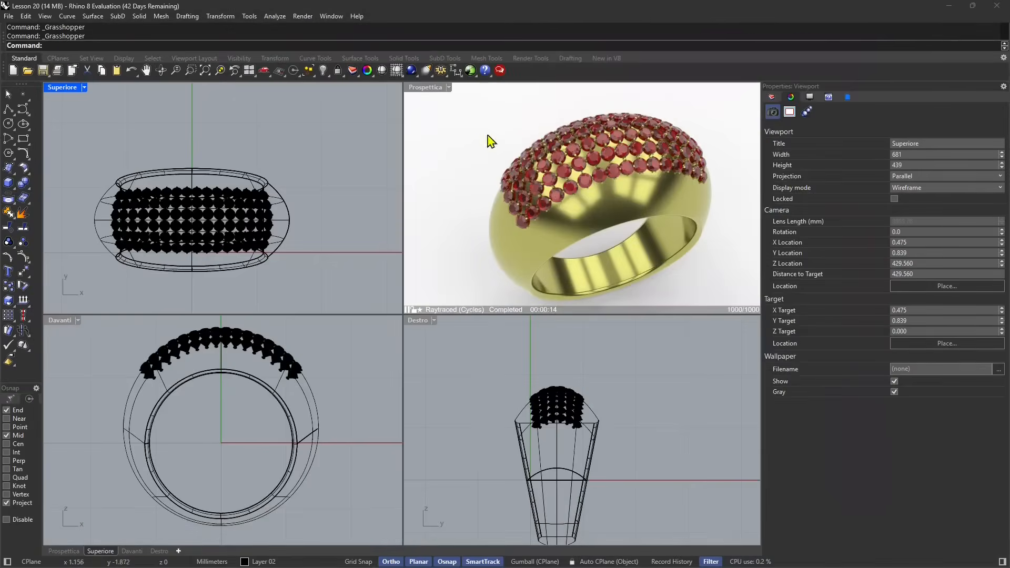
# Examine the finished ring by selecting its band and gem meshes and viewing the rendered model from another angle.
pyautogui.click(216, 223)
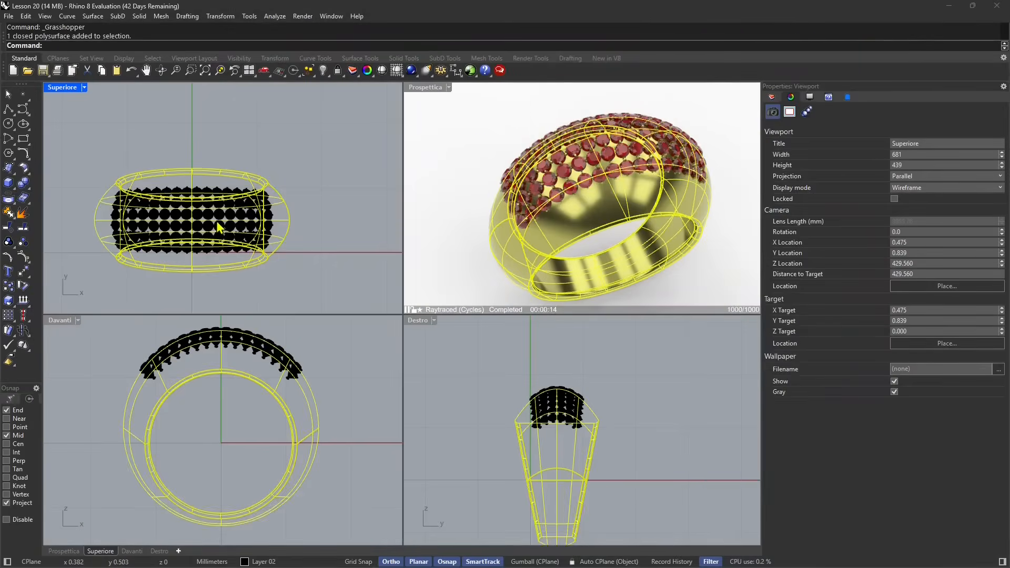
pyautogui.click(196, 214)
pyautogui.click(176, 214)
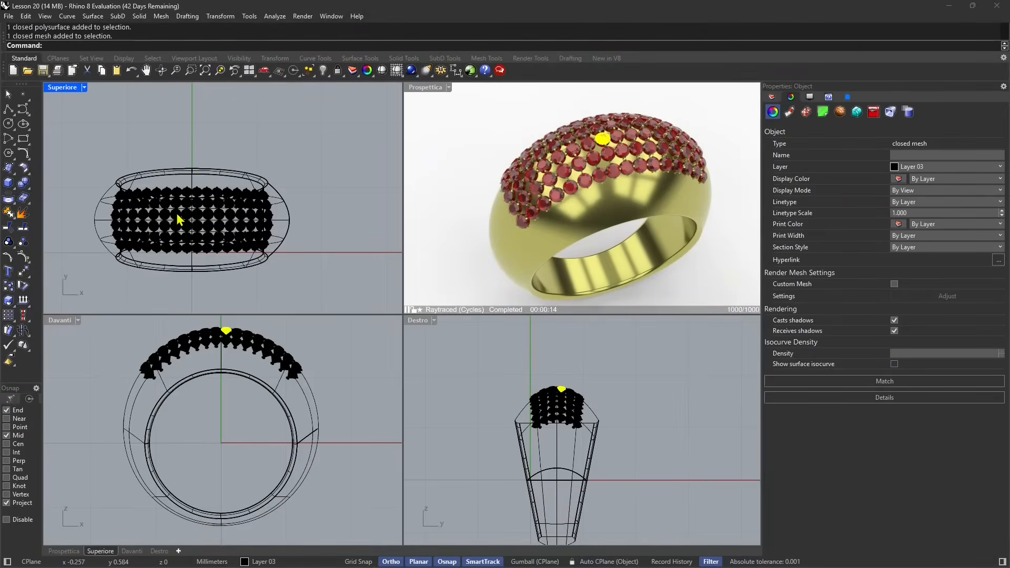
pyautogui.click(607, 179)
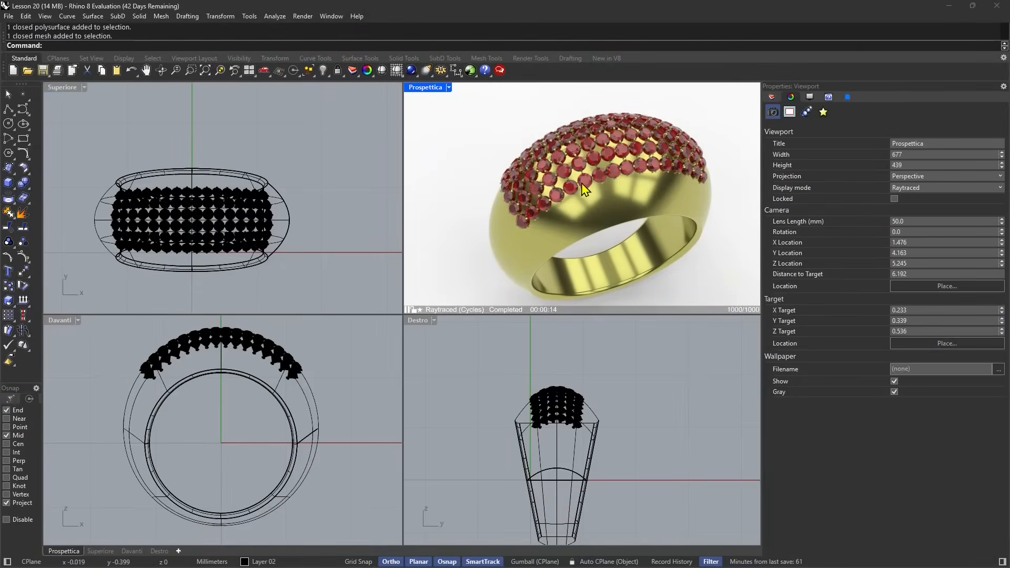
pyautogui.click(582, 185)
pyautogui.click(552, 193)
pyautogui.click(446, 211)
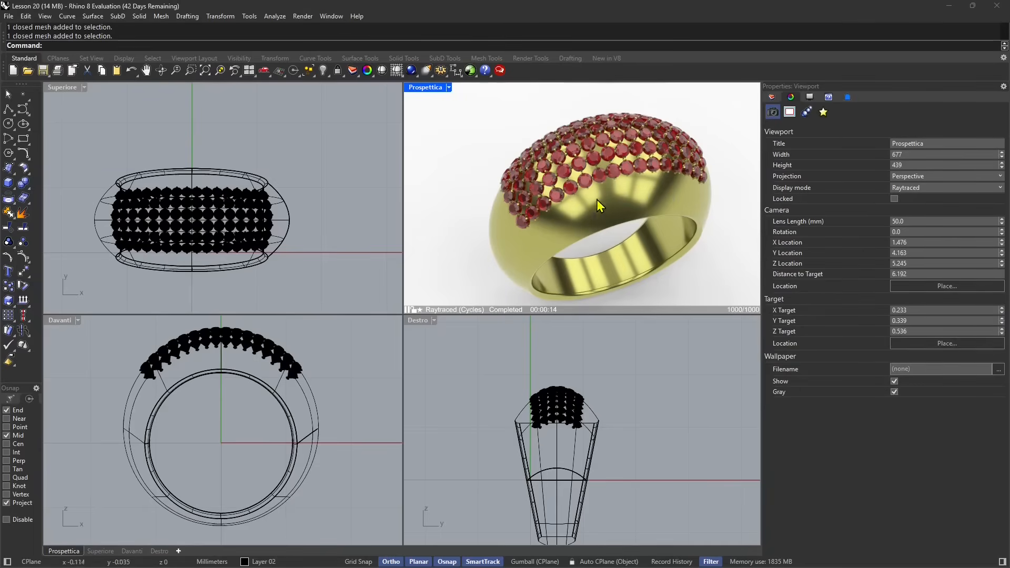
pyautogui.moveTo(584, 219); pyautogui.dragTo(572, 251, button='right')
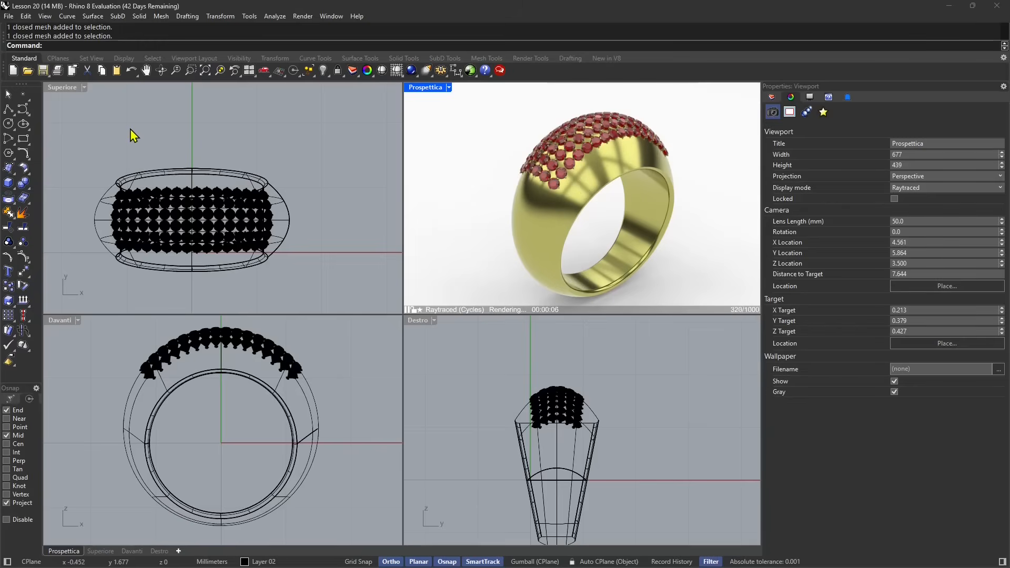
pyautogui.scroll(2, 165, 227)
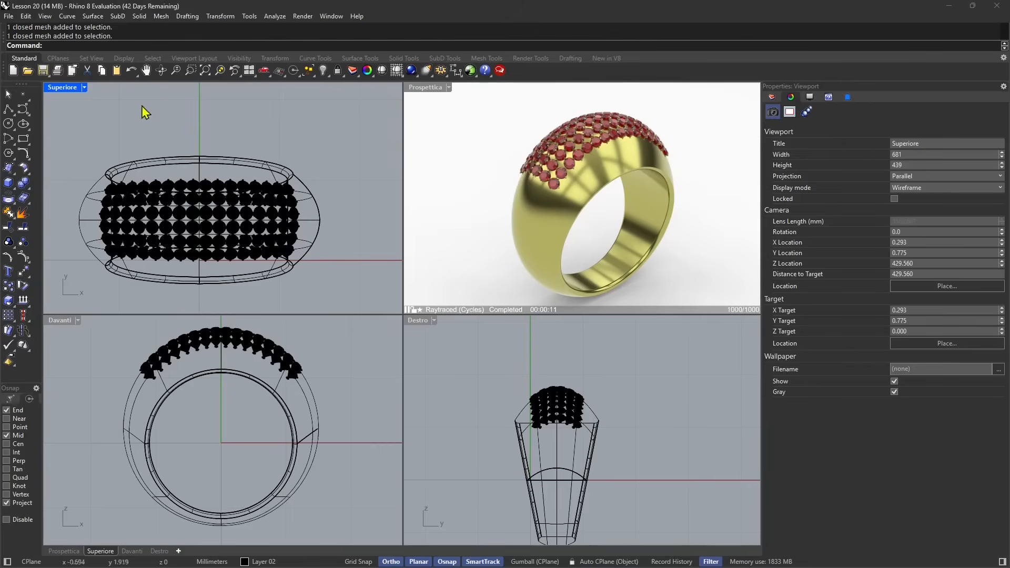
# Create a new document from the Large Objects - Meters template.
pyautogui.click(9, 16)
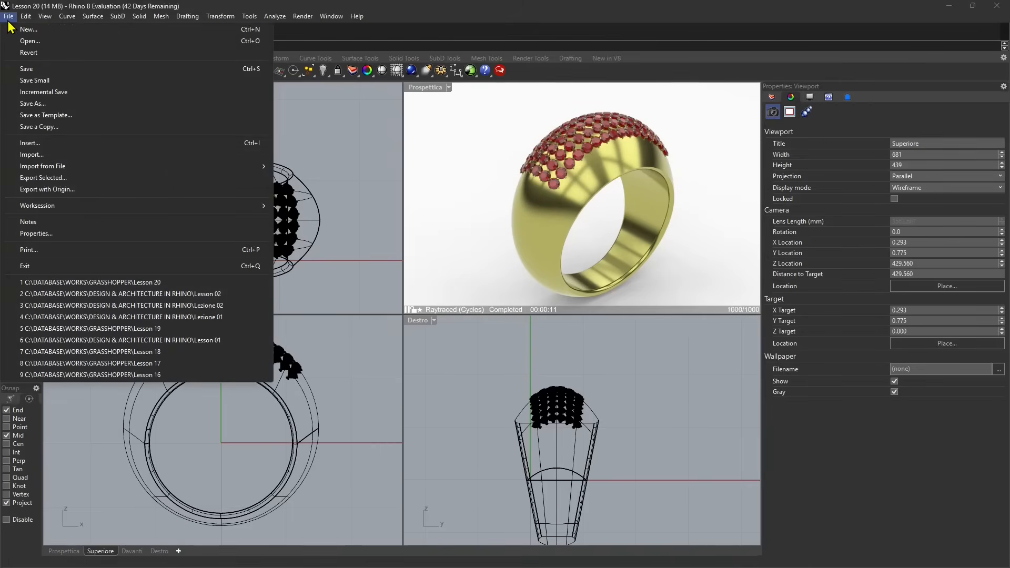
pyautogui.click(38, 30)
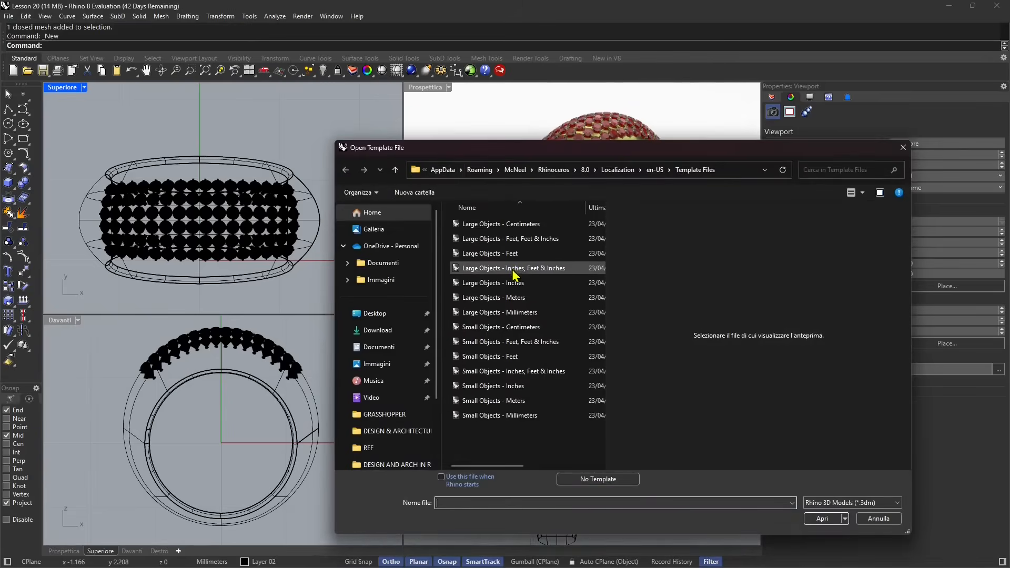
pyautogui.click(512, 298)
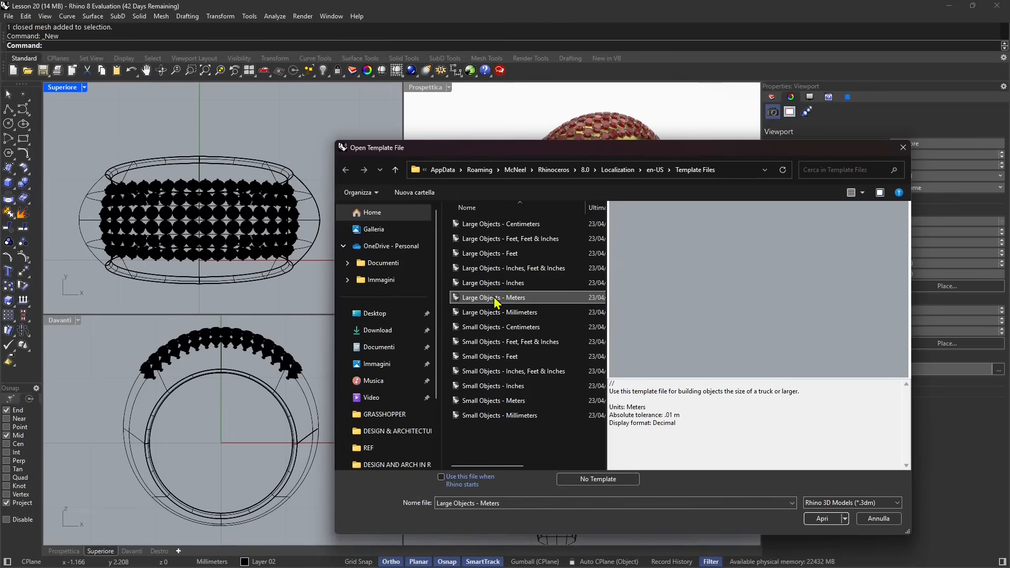
pyautogui.click(821, 520)
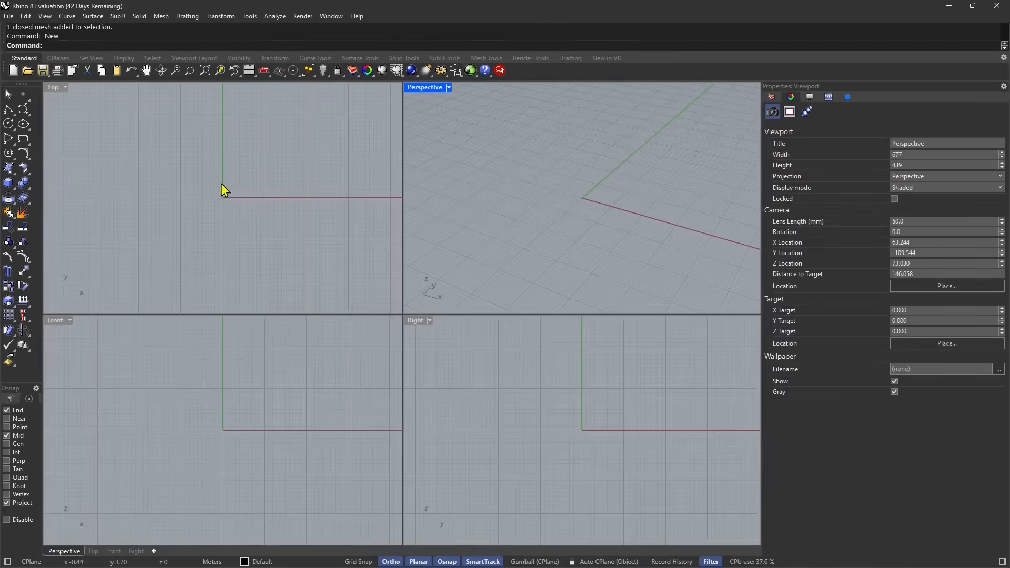
# Launch Grasshopper and load the tutorial file 07 Column Arcade.
pyautogui.click(470, 70)
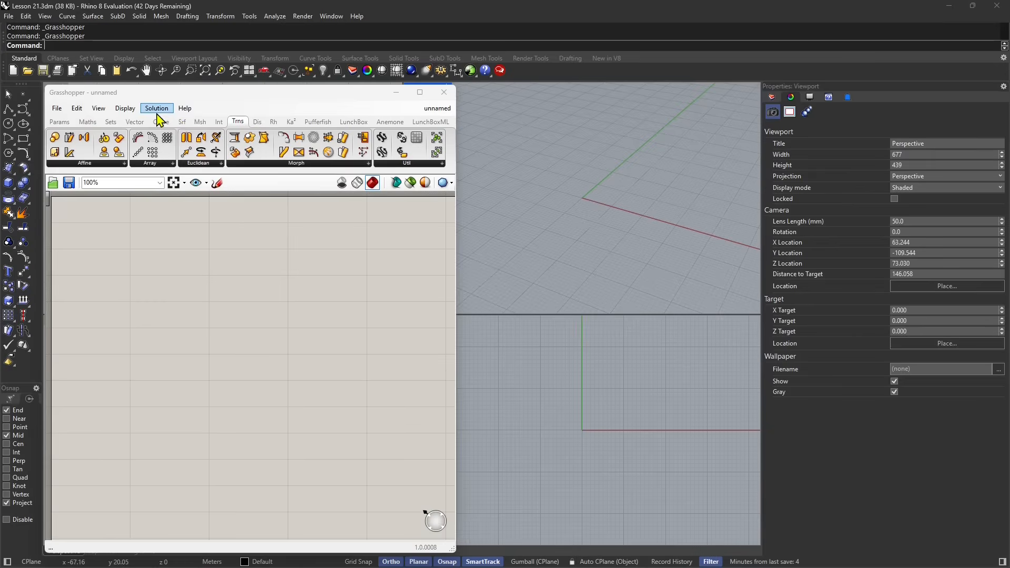
pyautogui.click(182, 108)
pyautogui.moveTo(237, 122)
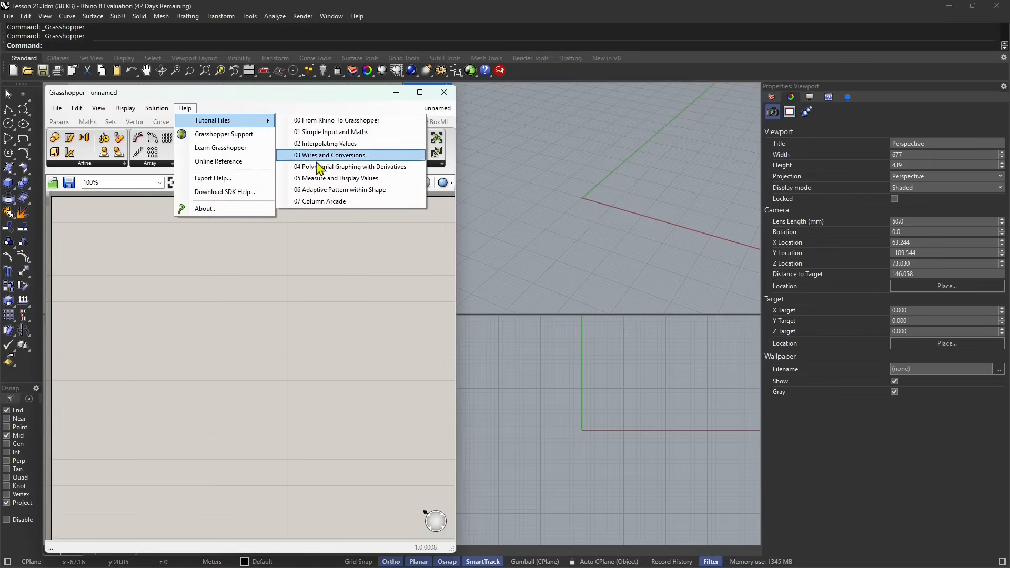
pyautogui.click(319, 203)
# Examine the column arcade and the wavy terrain surface in the Perspective view.
pyautogui.scroll(-3, 213, 339)
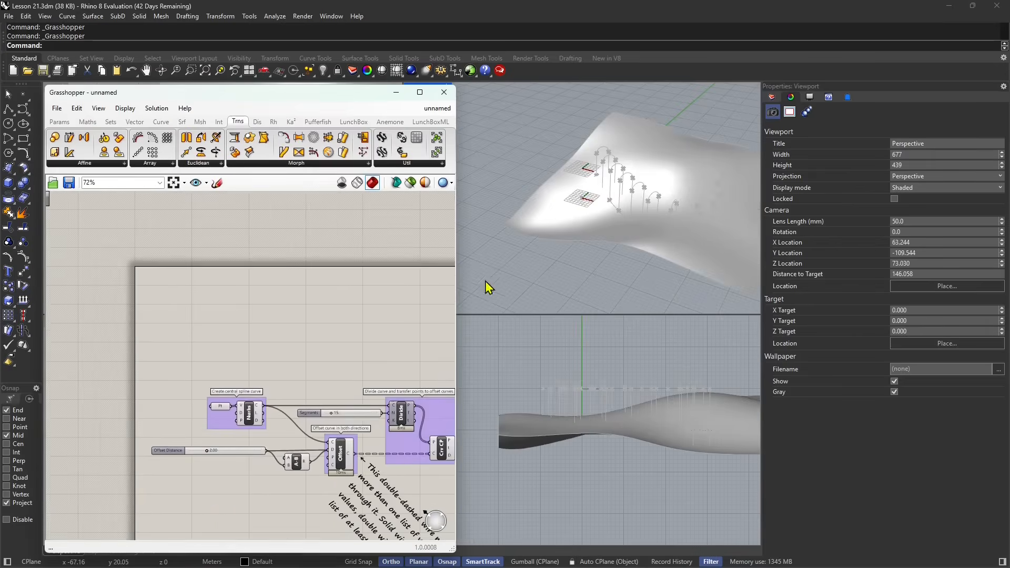
pyautogui.scroll(-5, 532, 218)
pyautogui.scroll(8, 557, 214)
pyautogui.moveTo(588, 210); pyautogui.dragTo(529, 201, button='right')
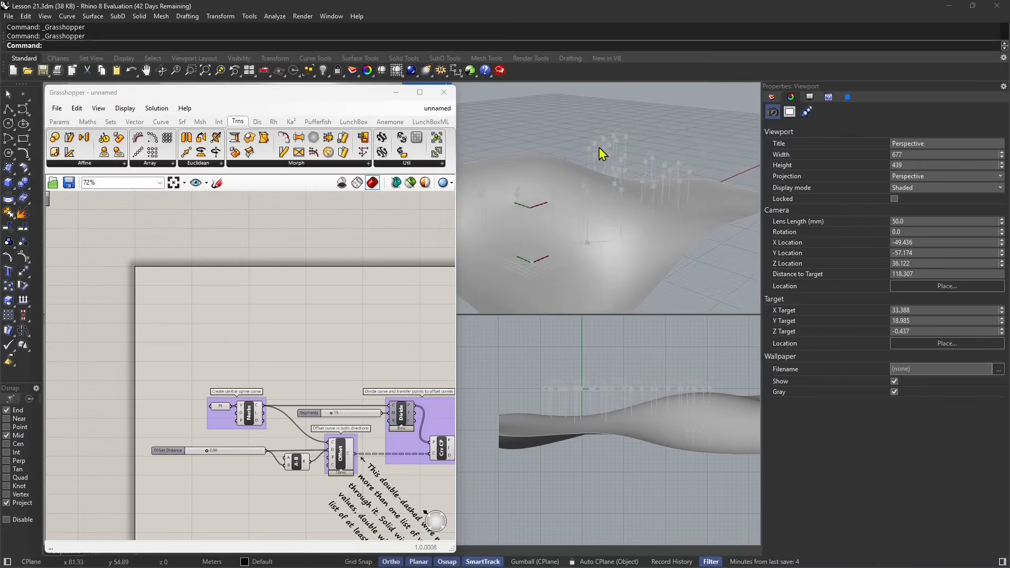
pyautogui.moveTo(611, 198); pyautogui.dragTo(550, 197, button='right')
pyautogui.scroll(-4, 273, 378)
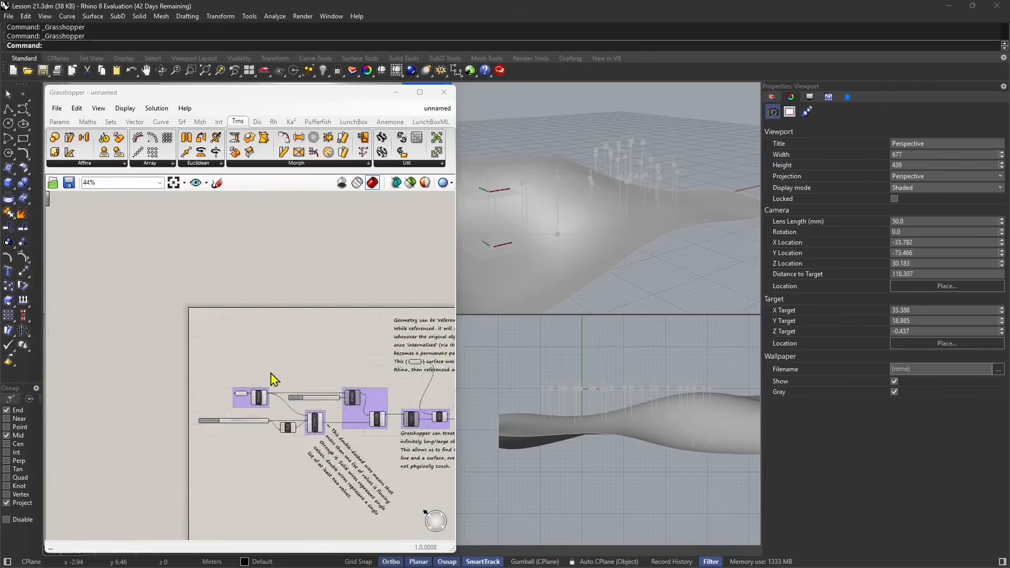
# Select the Arc component in the Create arches group and examine the arches it generates along the arcade.
pyautogui.moveTo(355, 404); pyautogui.dragTo(190, 367, button='right')
pyautogui.scroll(4, 346, 363)
pyautogui.scroll(5, 347, 367)
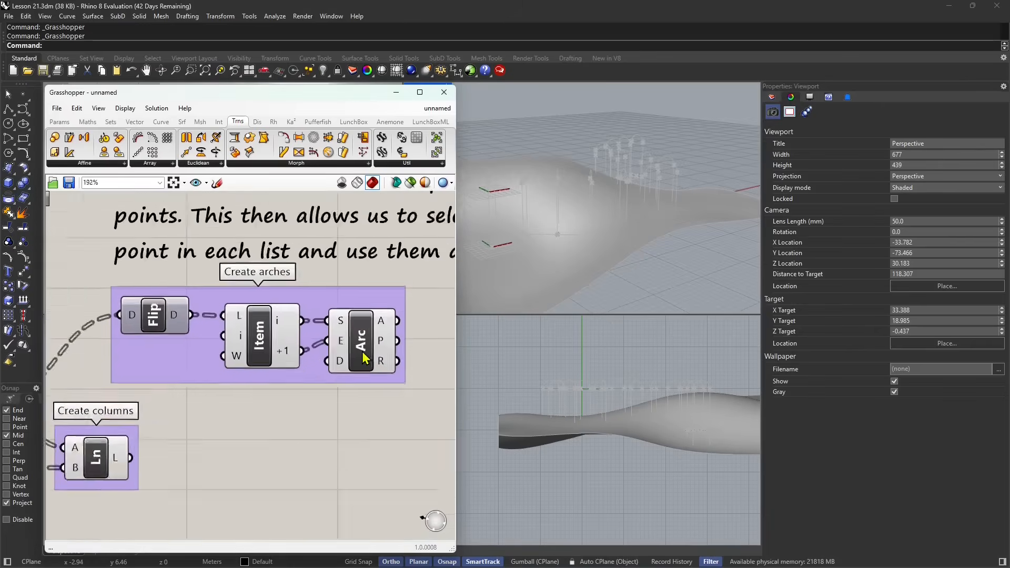
pyautogui.click(406, 356)
pyautogui.moveTo(408, 356); pyautogui.dragTo(420, 355)
pyautogui.moveTo(577, 258); pyautogui.dragTo(553, 235, button='right')
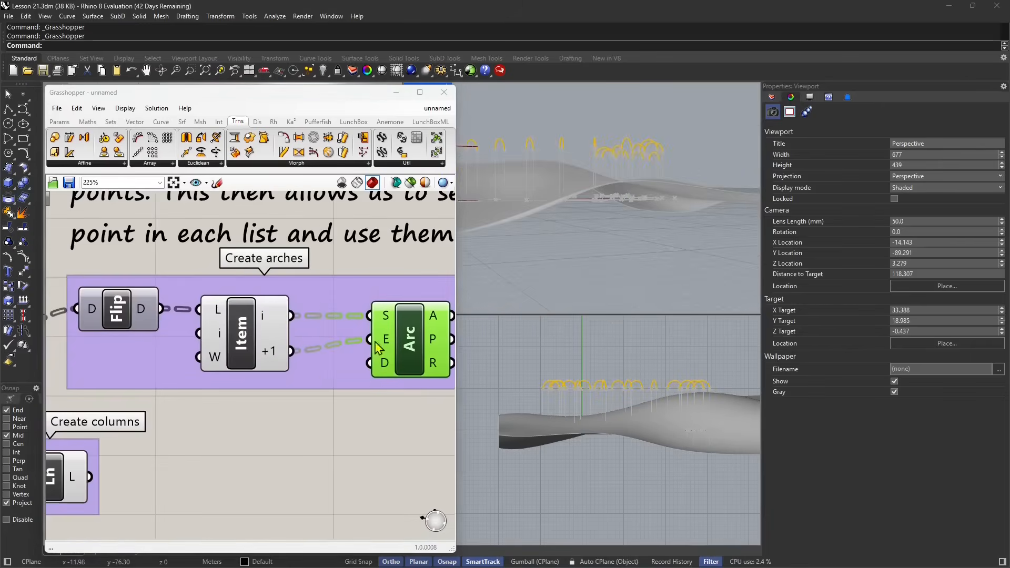
pyautogui.moveTo(382, 348); pyautogui.dragTo(304, 368, button='right')
pyautogui.scroll(-4, 642, 217)
pyautogui.moveTo(645, 218); pyautogui.dragTo(593, 259, button='right')
pyautogui.scroll(-2, 241, 351)
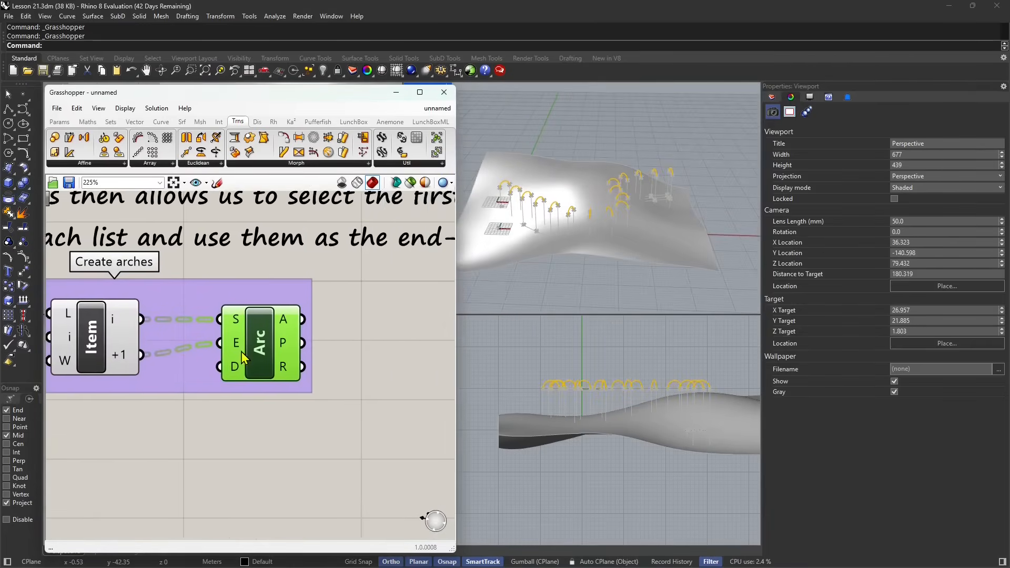
# Add a Loft component beside the Arc component and connect the Arc's A output to its Curves input.
pyautogui.click(312, 167)
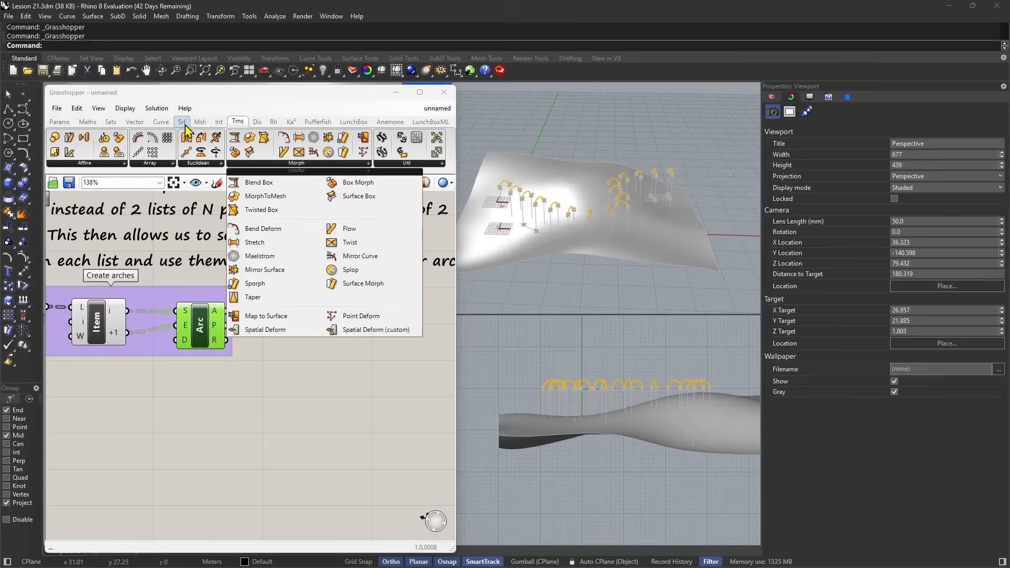
pyautogui.click(200, 123)
pyautogui.click(181, 122)
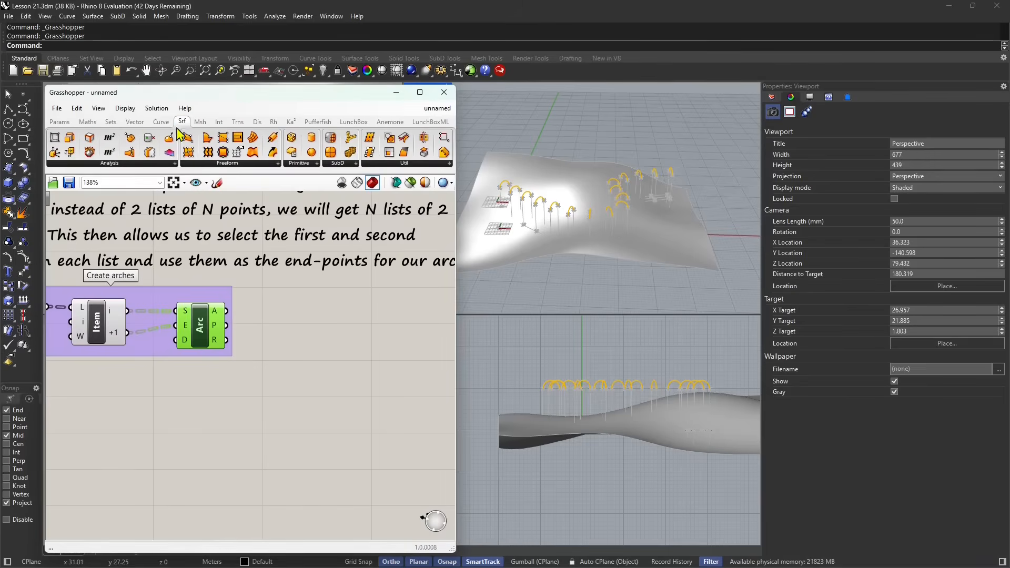
pyautogui.click(250, 165)
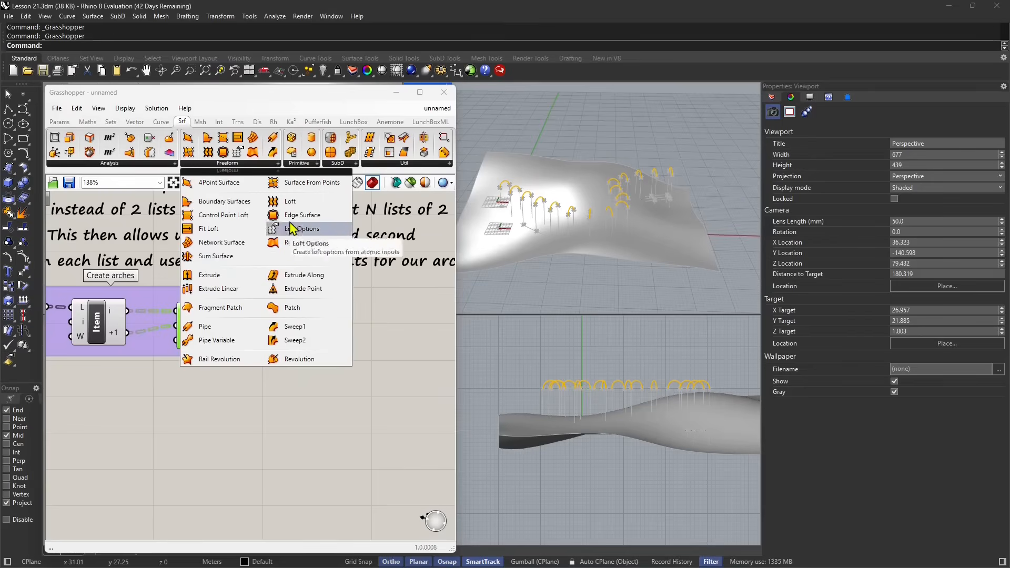
pyautogui.moveTo(290, 201); pyautogui.dragTo(309, 344)
pyautogui.scroll(2, 374, 355)
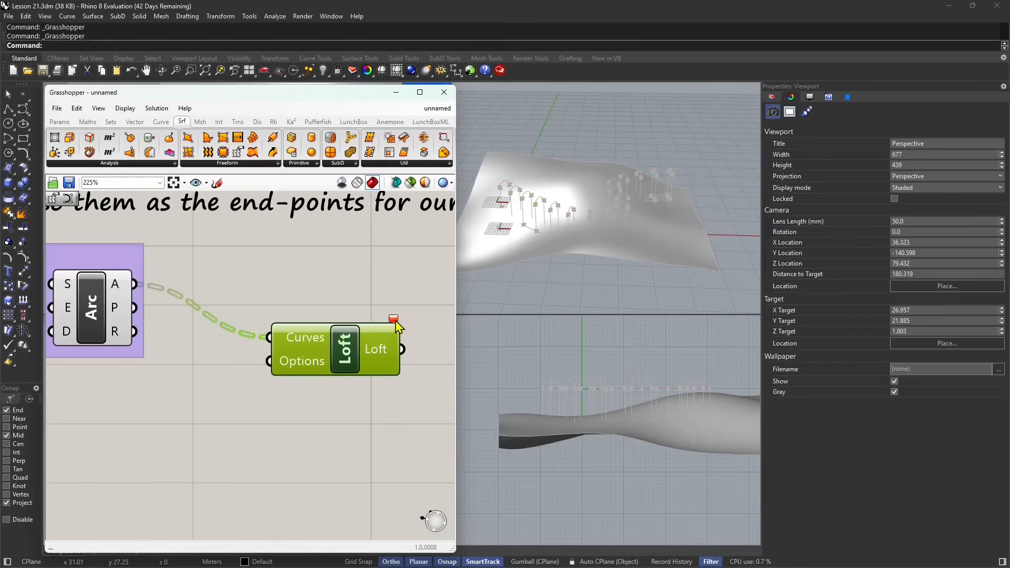
# Flatten the Curves input of the Loft component so the arches form one surface.
pyautogui.moveTo(395, 325)
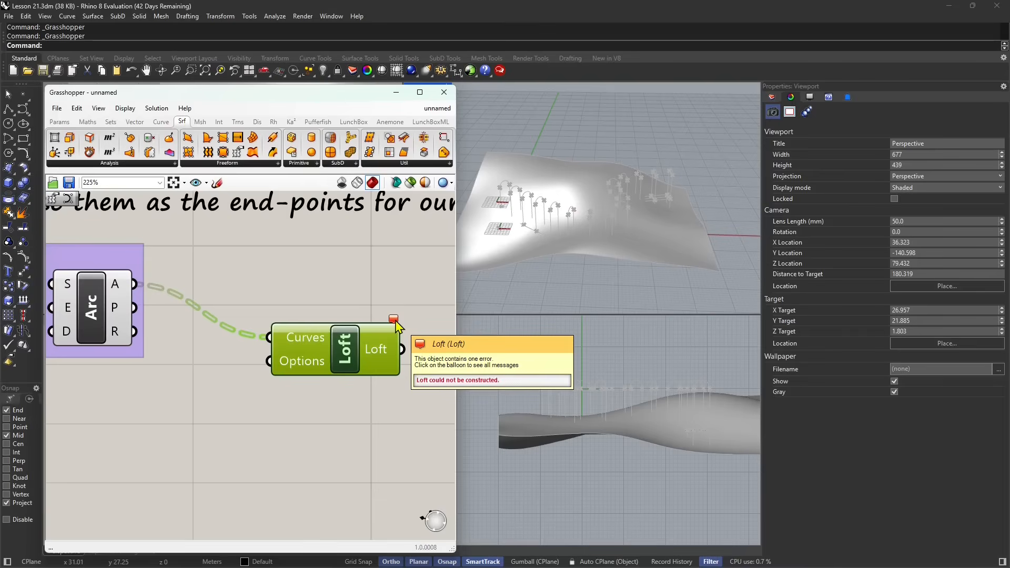
pyautogui.rightClick(279, 343)
pyautogui.click(300, 420)
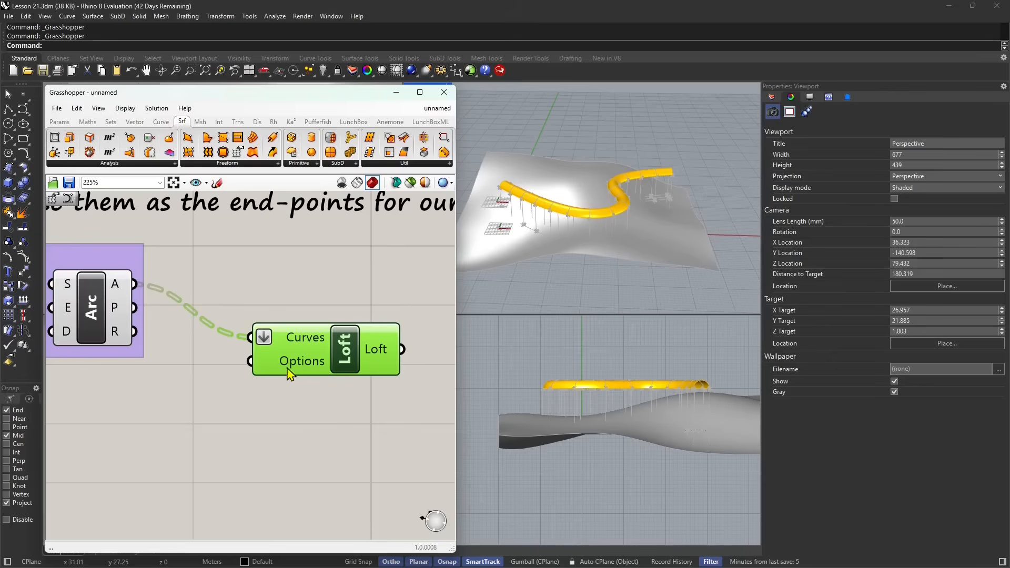
pyautogui.moveTo(267, 342)
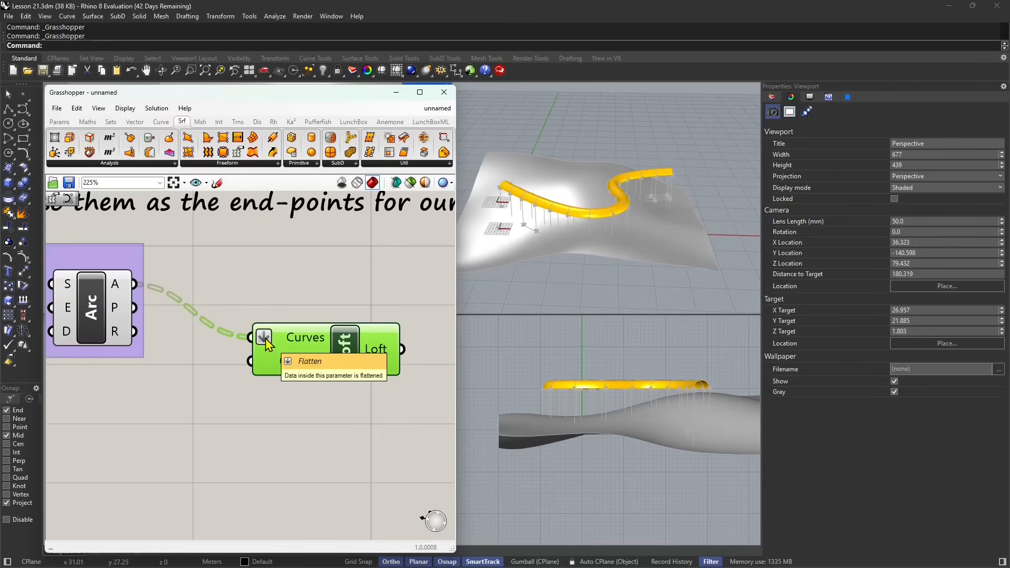
# Raise the Offset Distance slider feeding the Offset component to its maximum to widen the arcade.
pyautogui.moveTo(581, 201); pyautogui.dragTo(523, 217, button='right')
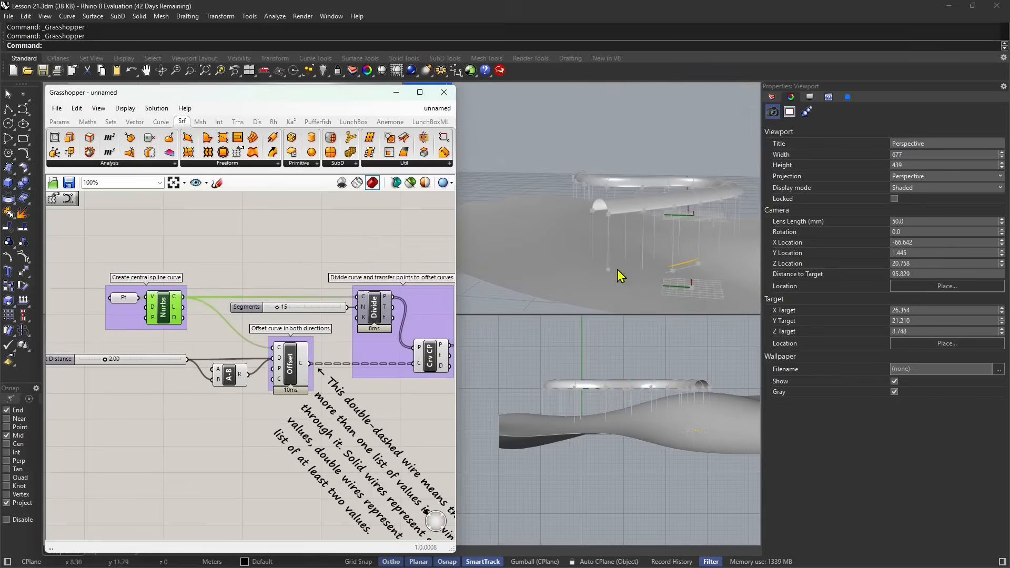
pyautogui.moveTo(310, 331); pyautogui.dragTo(256, 317, button='right')
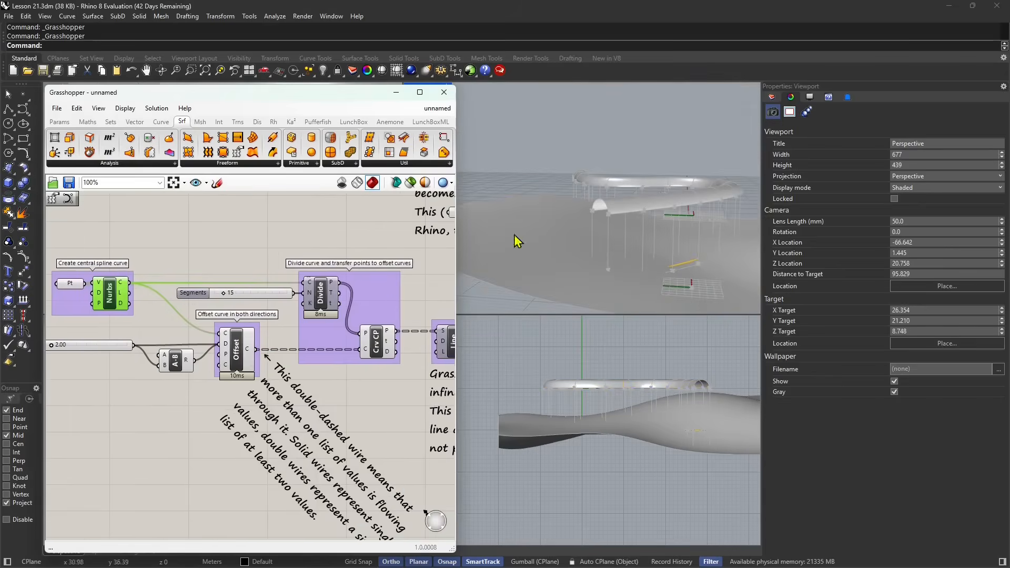
pyautogui.moveTo(114, 299); pyautogui.dragTo(113, 292)
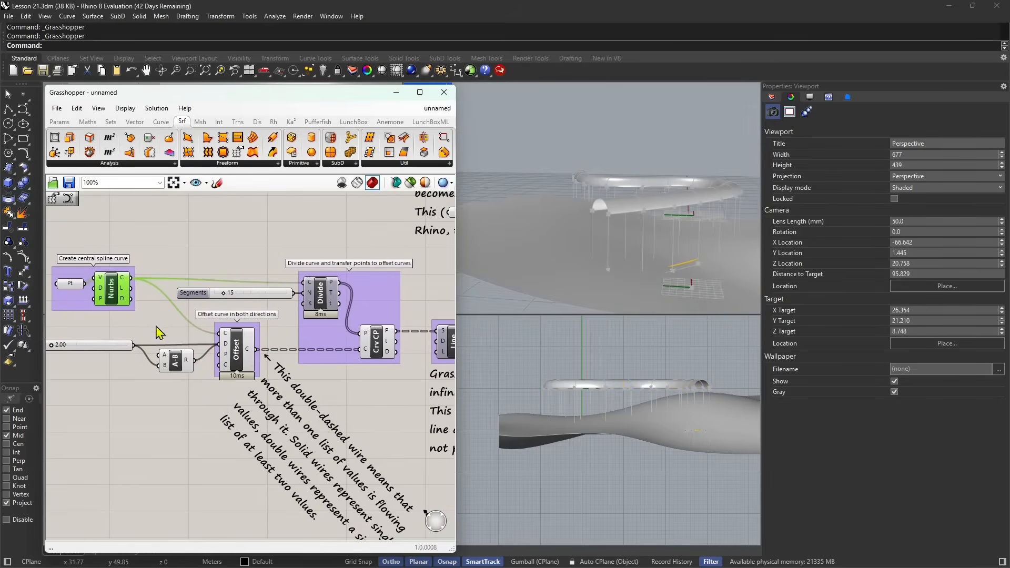
pyautogui.click(237, 356)
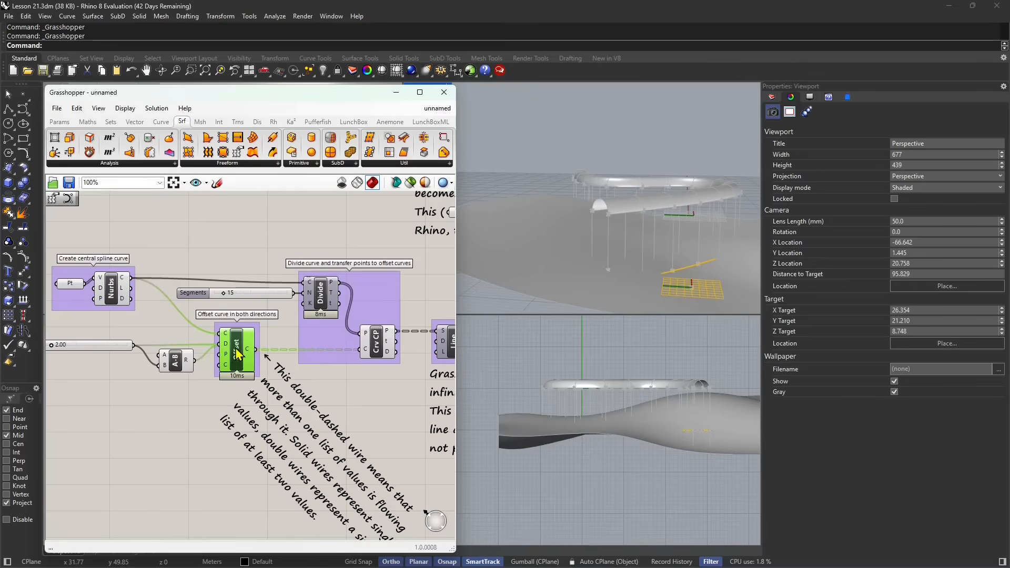
pyautogui.scroll(2, 108, 360)
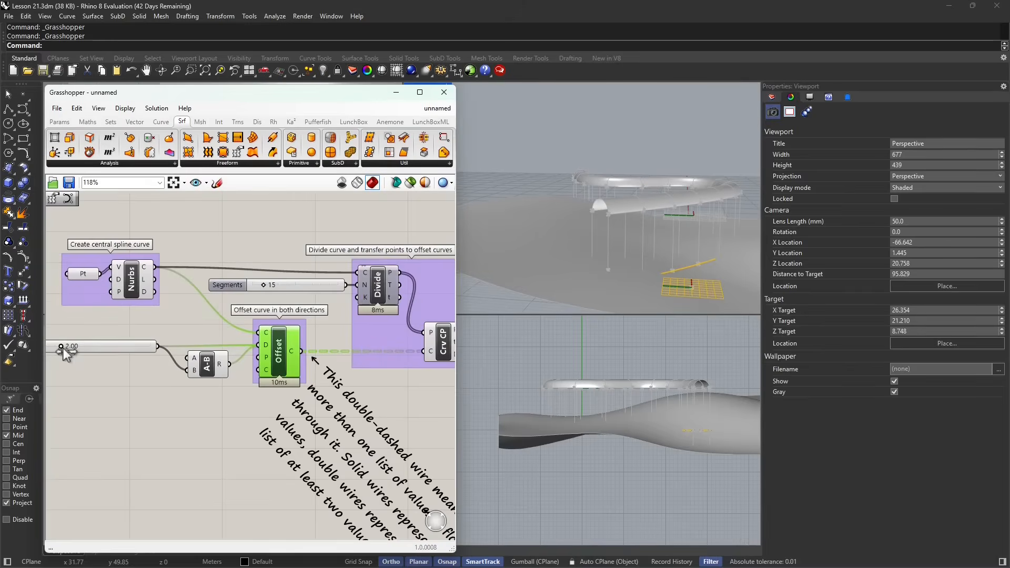
pyautogui.moveTo(60, 347); pyautogui.dragTo(209, 341)
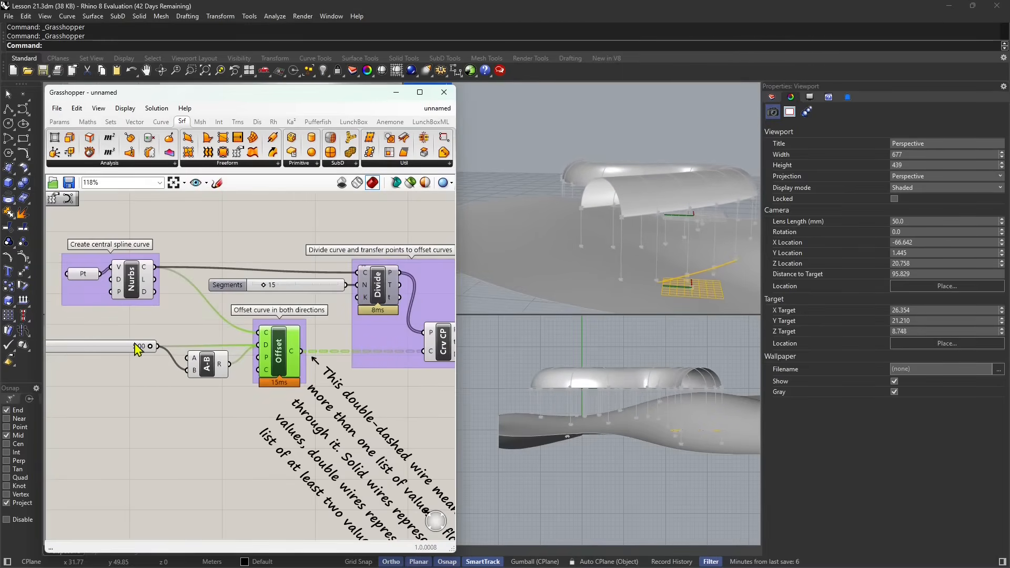
# Add LunchBox's Space Truss Structure 1 component beside the Loft component and connect the Loft output to its Surface input.
pyautogui.moveTo(575, 269); pyautogui.dragTo(654, 219, button='right')
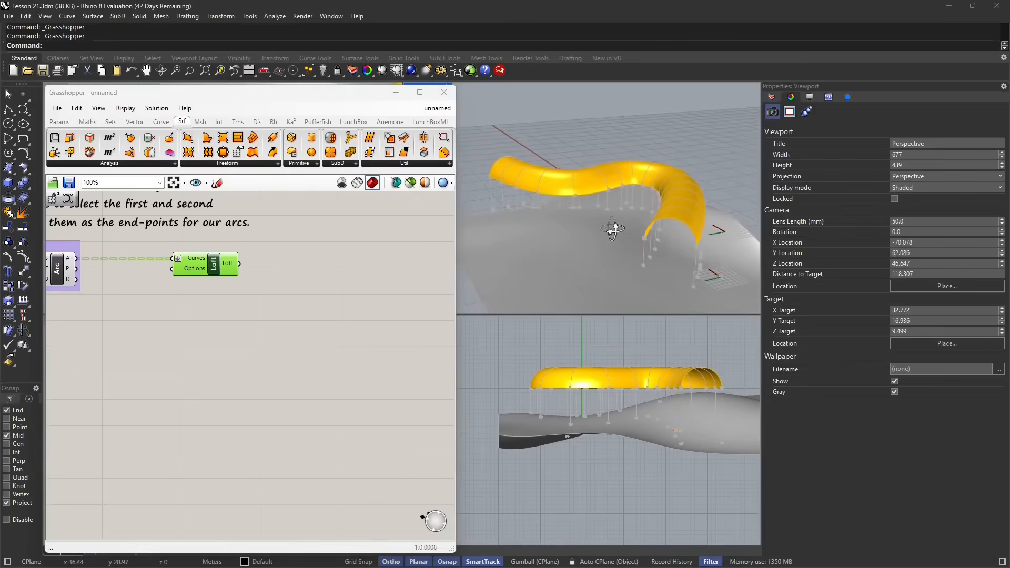
pyautogui.moveTo(234, 262); pyautogui.dragTo(255, 282, button='right')
pyautogui.moveTo(660, 216); pyautogui.dragTo(623, 213, button='right')
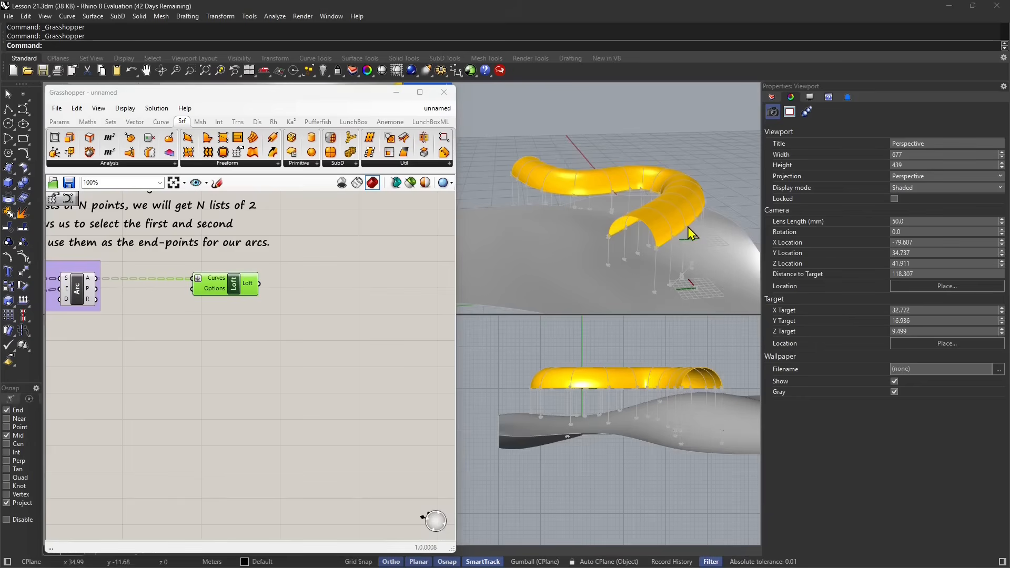
pyautogui.moveTo(687, 226); pyautogui.dragTo(541, 187, button='right')
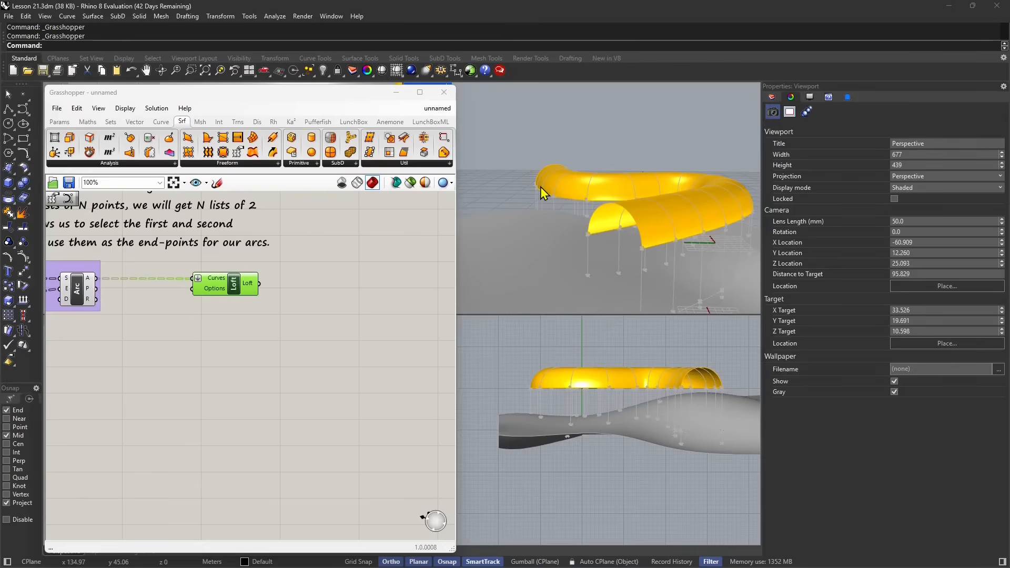
pyautogui.click(351, 124)
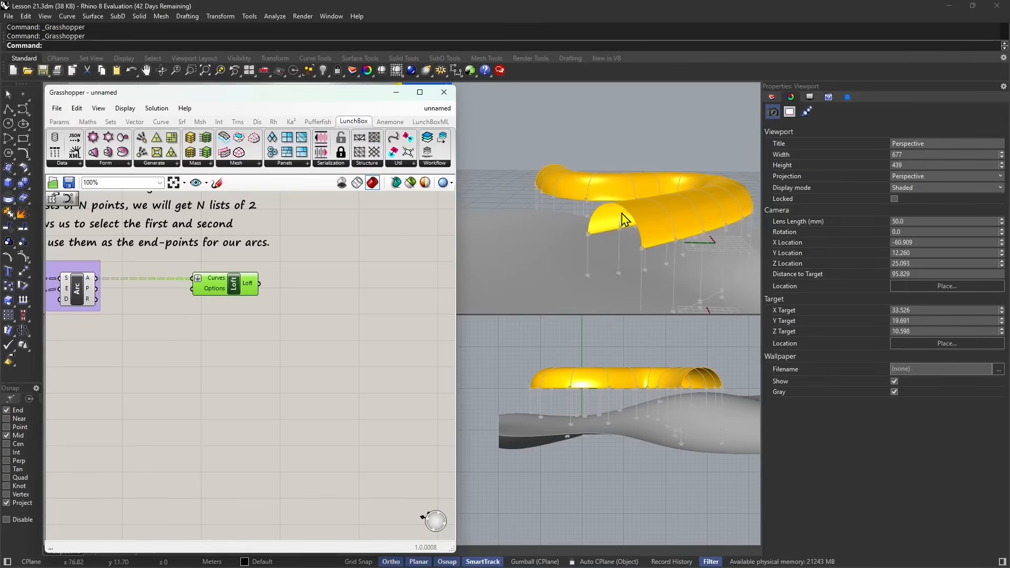
pyautogui.moveTo(625, 219); pyautogui.dragTo(636, 218, button='right')
pyautogui.click(373, 168)
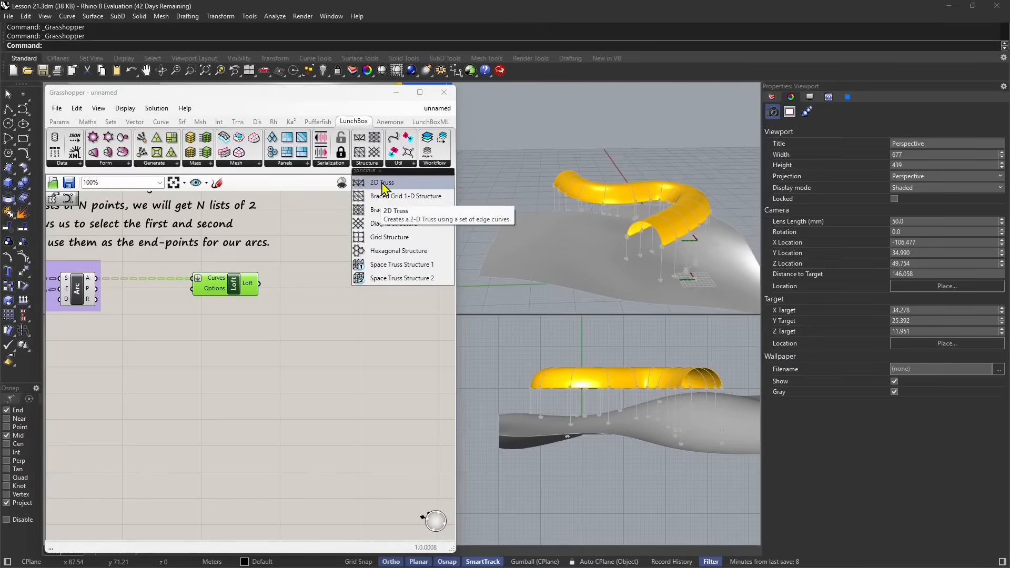
pyautogui.click(386, 266)
pyautogui.click(361, 298)
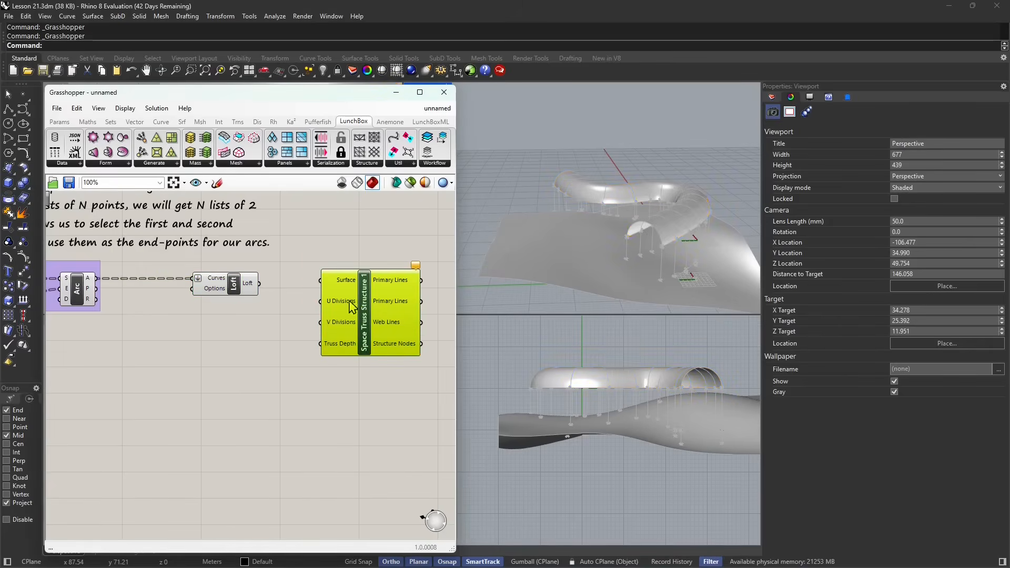
pyautogui.moveTo(259, 284); pyautogui.dragTo(320, 280)
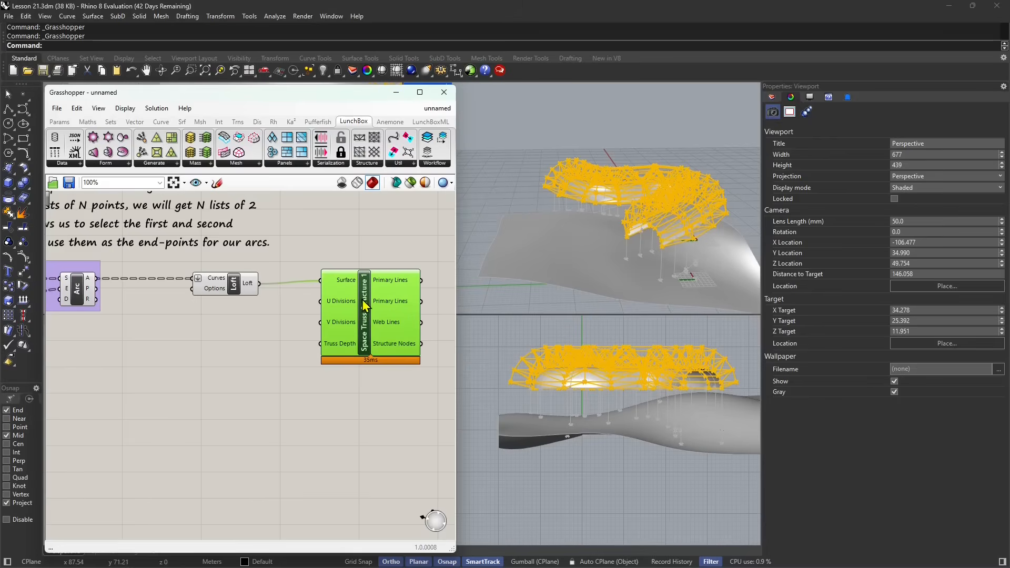
# Set the Truss Depth of Space Truss Structure 1 to 1 and inspect the truss along the vault.
pyautogui.scroll(2, 373, 299)
pyautogui.moveTo(651, 243); pyautogui.dragTo(610, 194, button='right')
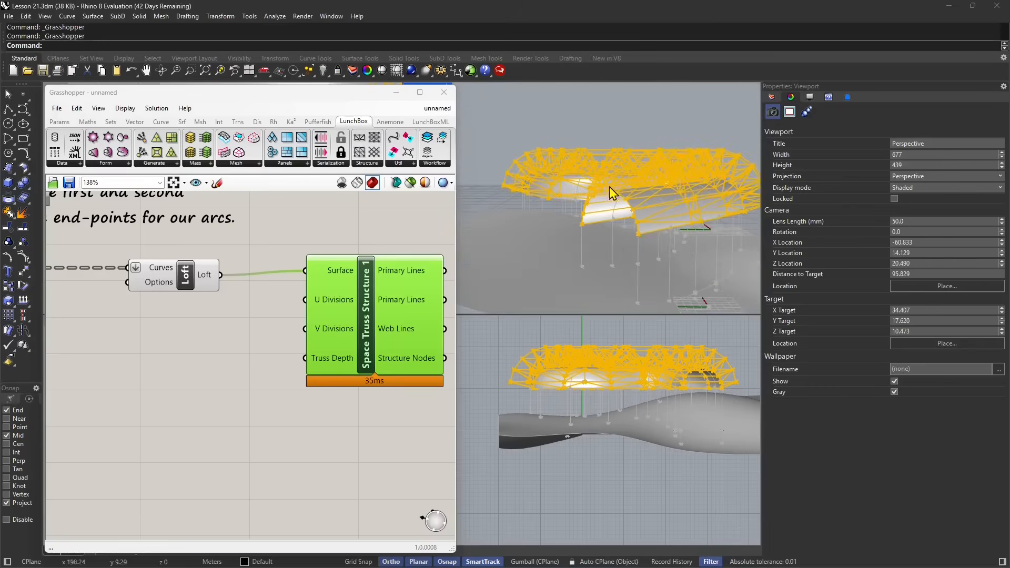
pyautogui.rightClick(326, 360)
pyautogui.moveTo(368, 464)
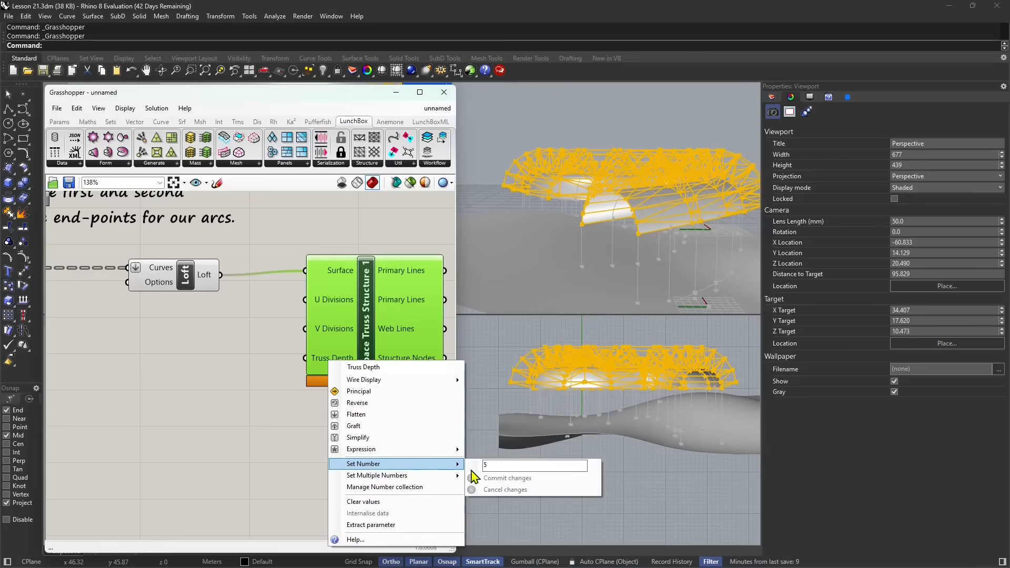
pyautogui.write('1')
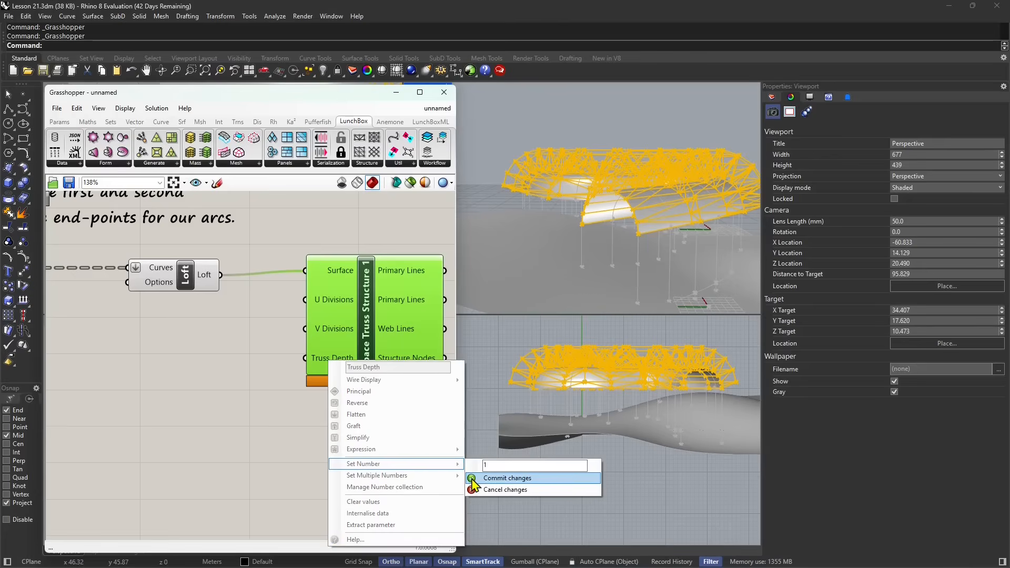
pyautogui.click(473, 480)
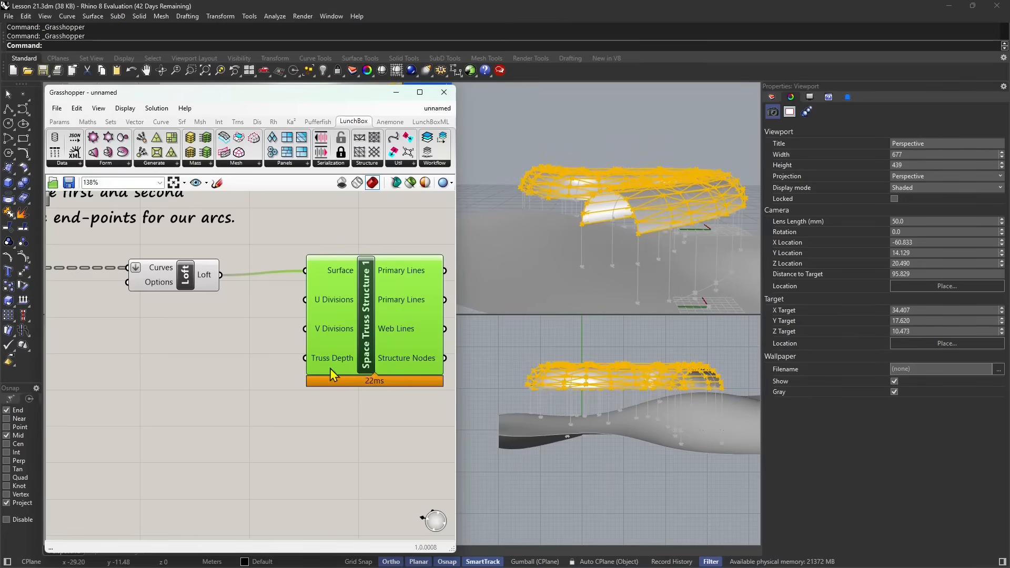
pyautogui.moveTo(621, 221); pyautogui.dragTo(646, 257, button='right')
pyautogui.scroll(8, 632, 224)
pyautogui.scroll(-4, 624, 233)
pyautogui.scroll(-6, 696, 256)
pyautogui.scroll(-1, 341, 280)
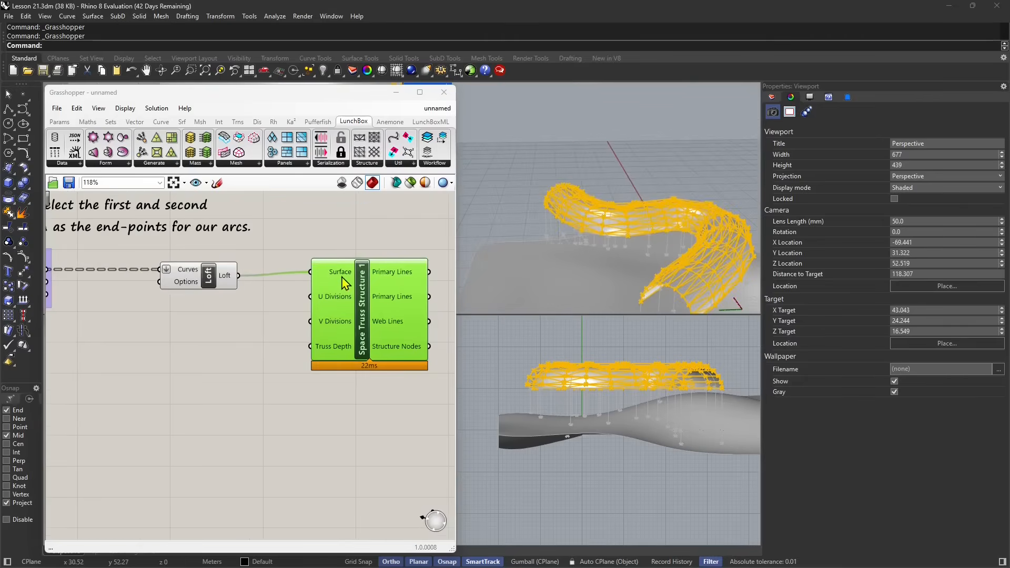
# Undo the small move of the Space Truss Structure 1 component and delete the component.
pyautogui.moveTo(366, 313); pyautogui.dragTo(382, 323)
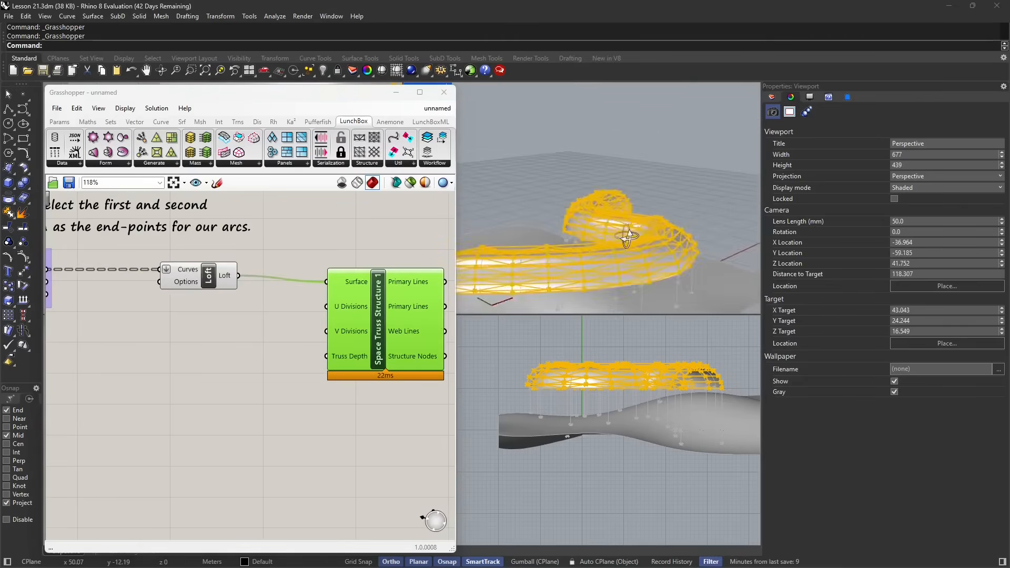
pyautogui.scroll(-1, 322, 287)
pyautogui.hotkey('ctrl', 'z')
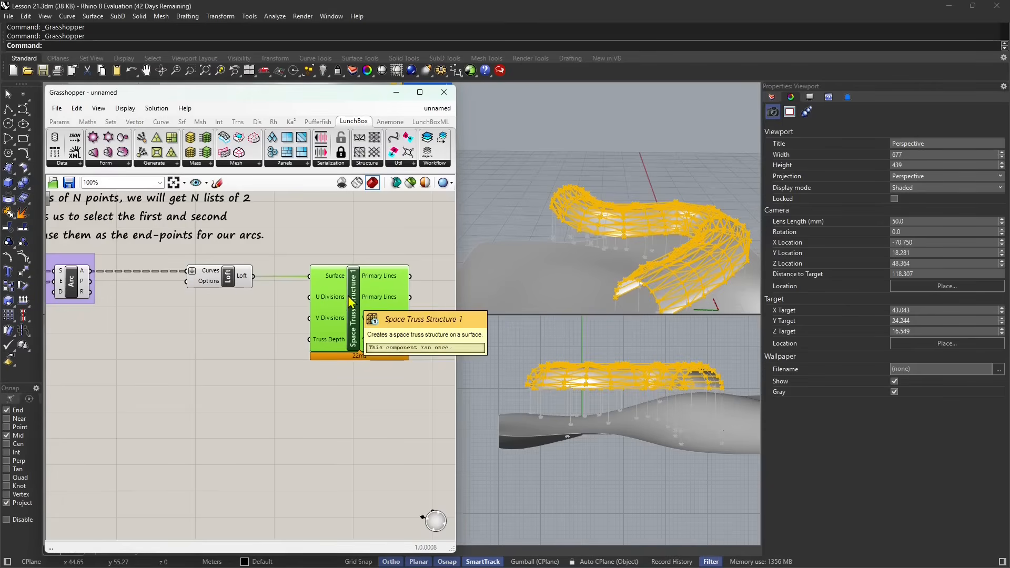
pyautogui.press('Delete')
# Add LunchBox's Diamond Panels component and connect the Loft output to its Surface input.
pyautogui.click(292, 164)
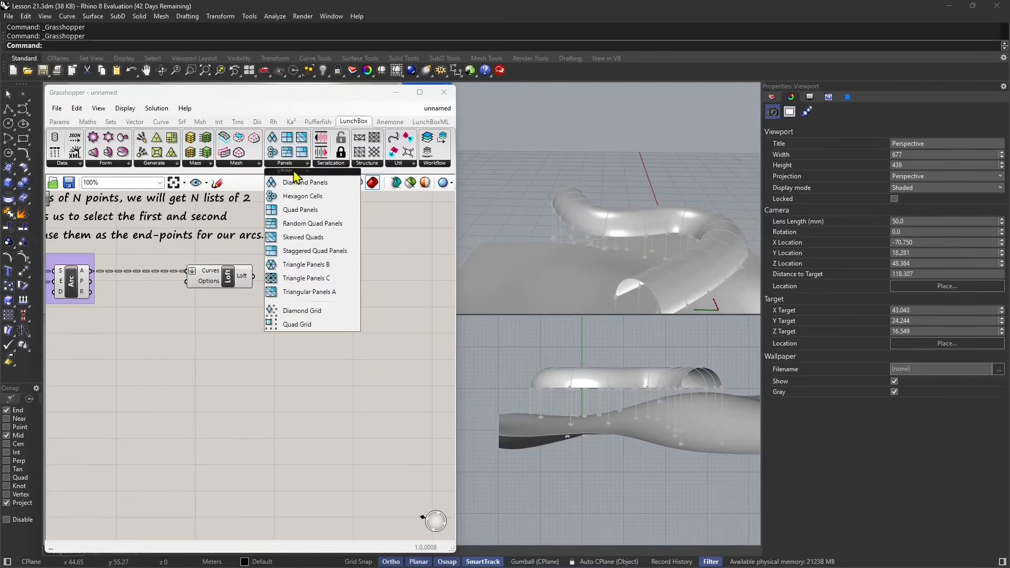
pyautogui.moveTo(303, 180); pyautogui.dragTo(372, 321)
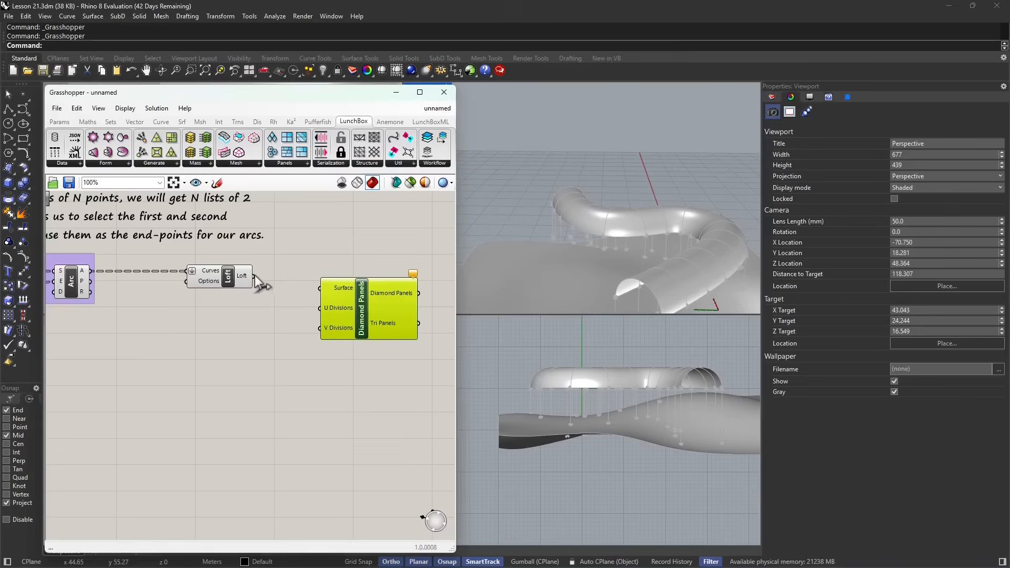
pyautogui.moveTo(254, 276); pyautogui.dragTo(367, 316)
pyautogui.moveTo(673, 242); pyautogui.dragTo(653, 271, button='right')
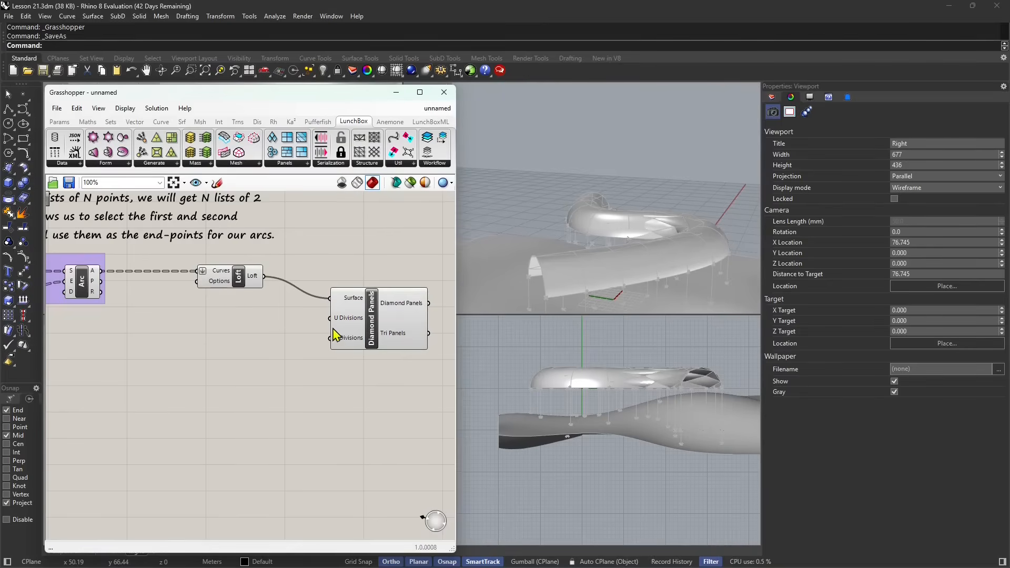
# Add a Panel containing 2 and connect it to the U Divisions and V Divisions inputs of Diamond Panels.
pyautogui.click(59, 122)
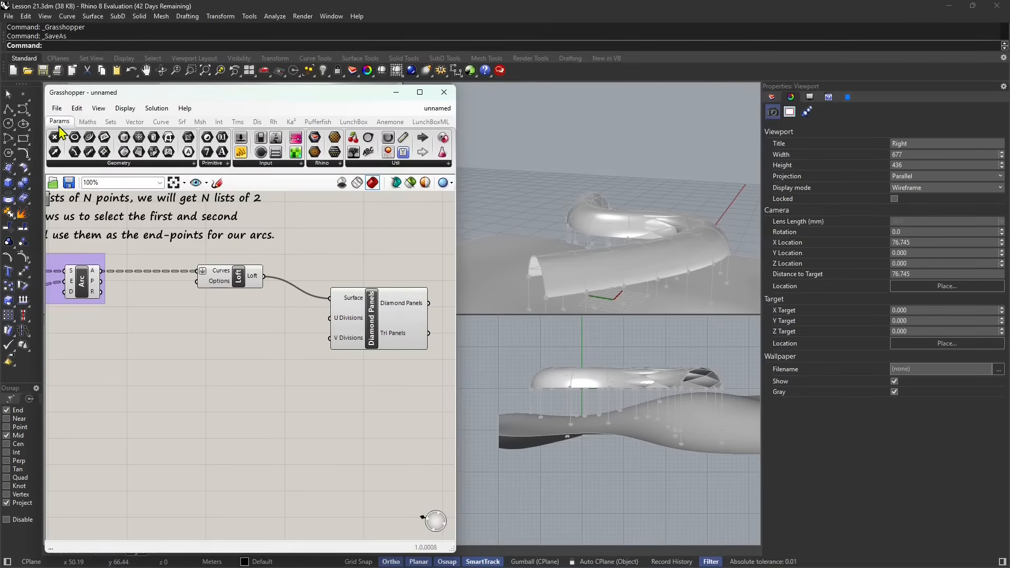
pyautogui.moveTo(240, 152); pyautogui.dragTo(330, 318)
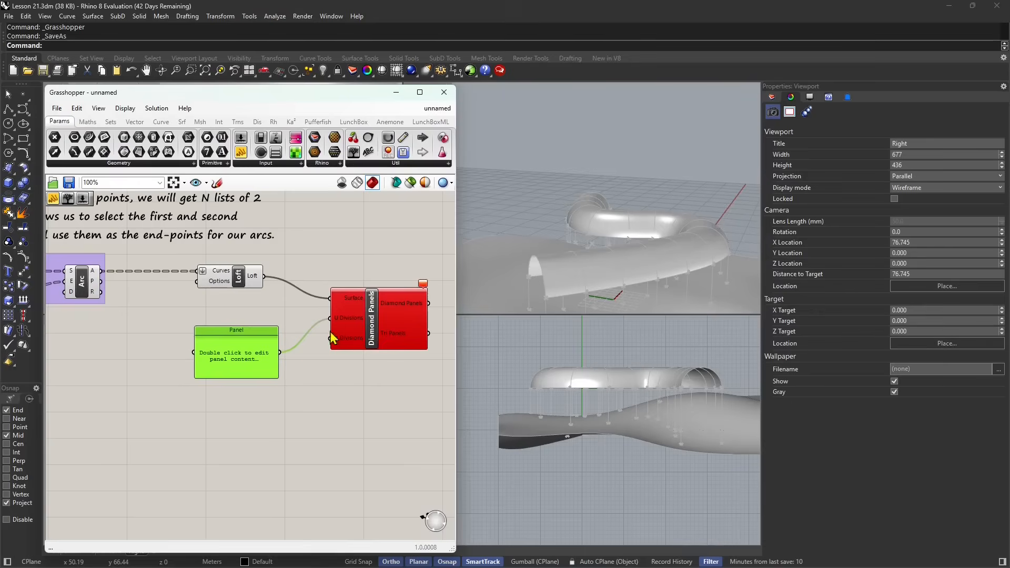
pyautogui.doubleClick(235, 375)
pyautogui.write('2')
pyautogui.click(246, 395)
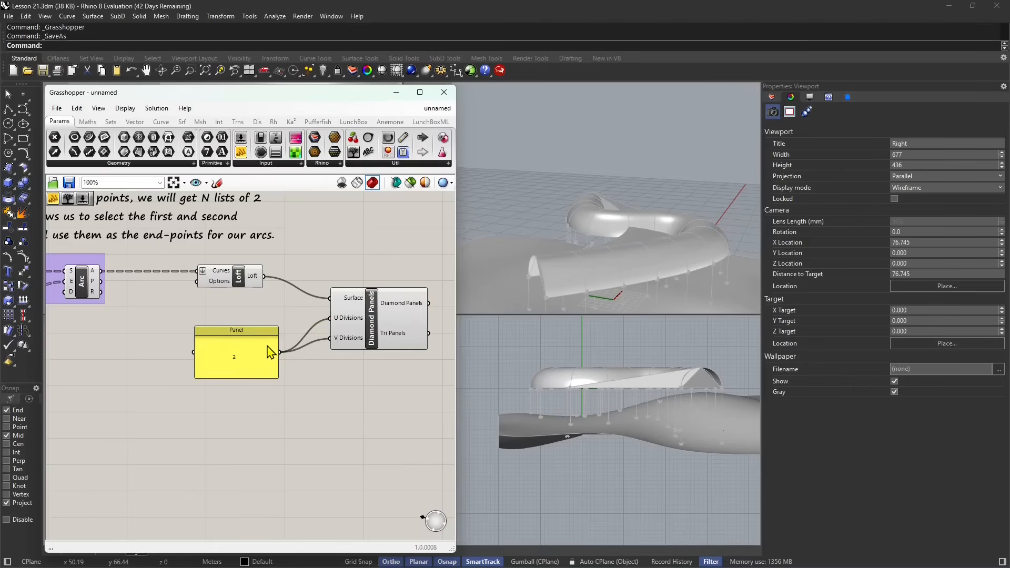
# Set the division value in the Panel feeding Diamond Panels to 22.
pyautogui.doubleClick(245, 347)
pyautogui.write('2')
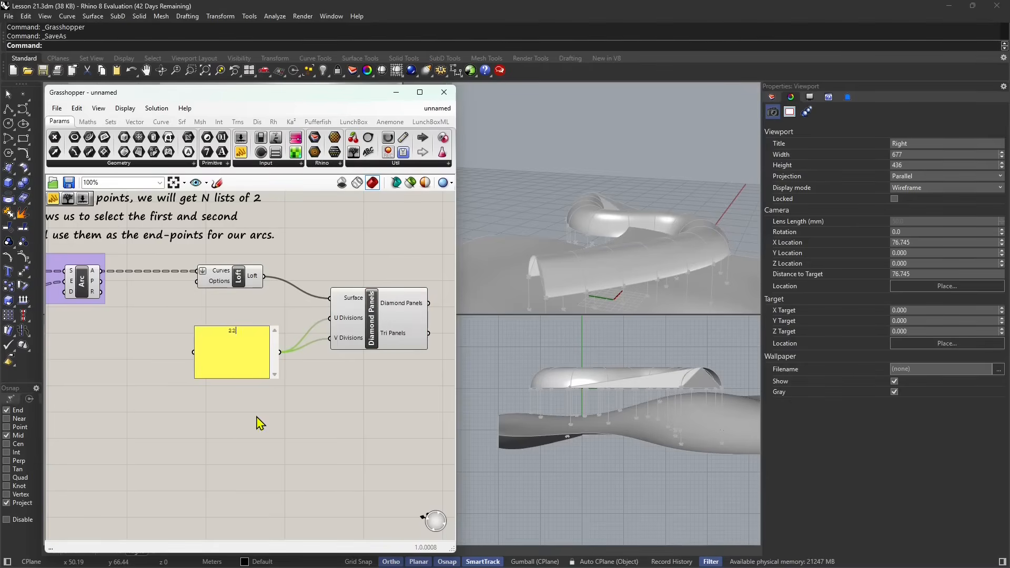
pyautogui.click(258, 424)
pyautogui.moveTo(634, 248); pyautogui.dragTo(676, 240, button='right')
# Increase the division value in the Panel feeding Diamond Panels to 30.
pyautogui.doubleClick(246, 357)
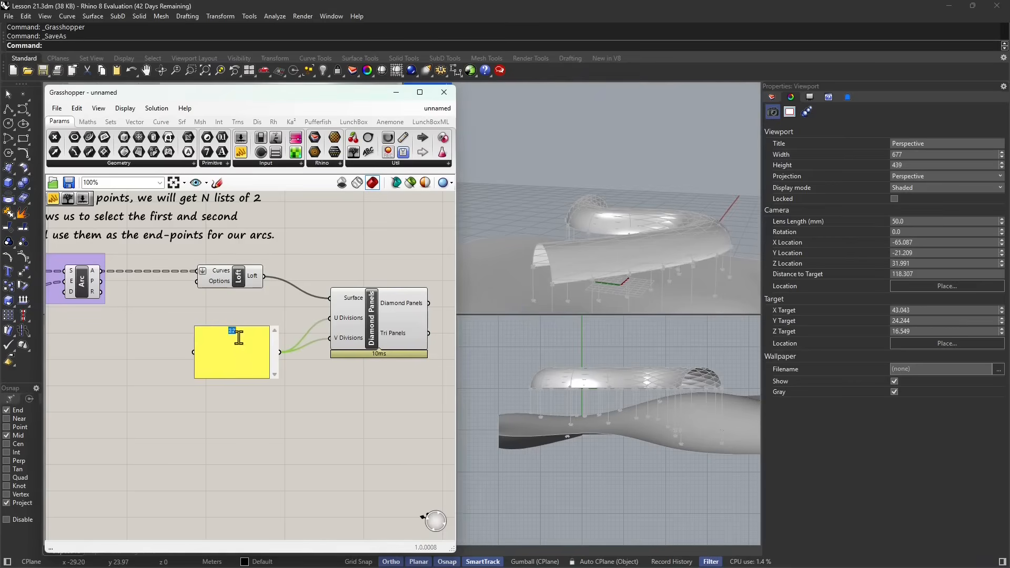
pyautogui.click(260, 349)
pyautogui.moveTo(238, 332); pyautogui.dragTo(218, 333)
pyautogui.write('30')
pyautogui.click(316, 404)
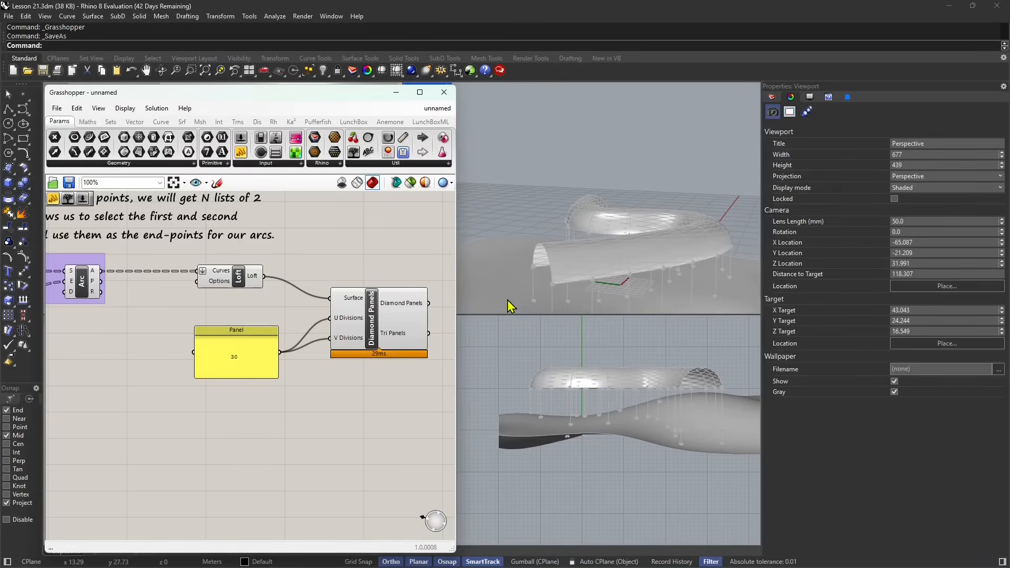
# Examine the diamond panelling along the vault in the Right and Perspective viewports and review the definition that drives it.
pyautogui.scroll(6, 657, 376)
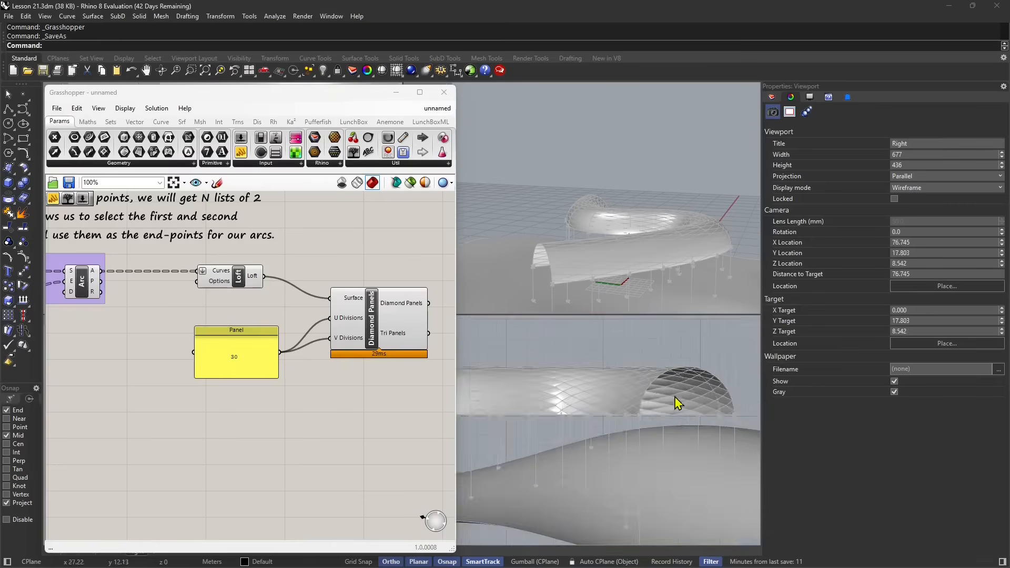
pyautogui.scroll(-5, 695, 395)
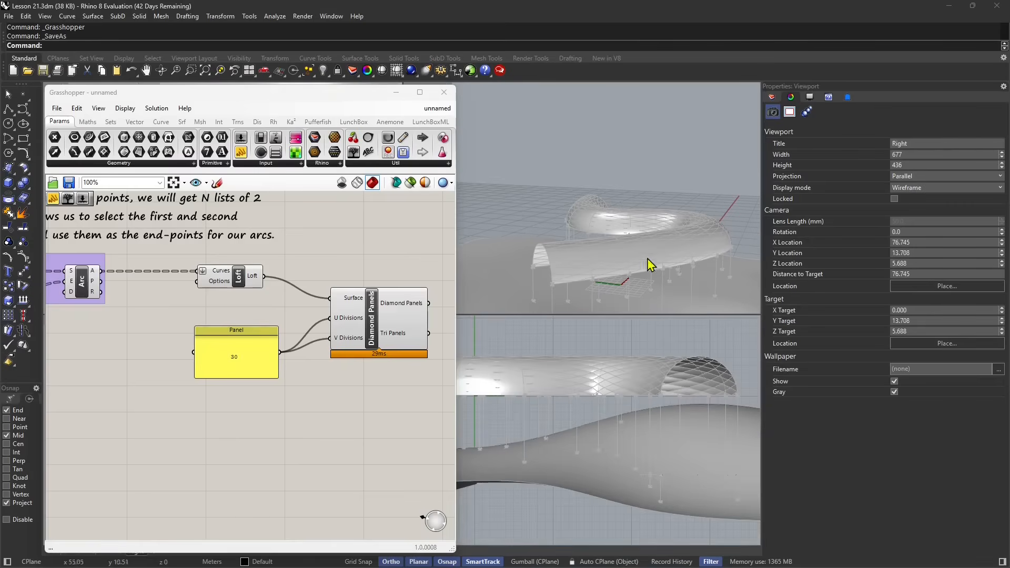
pyautogui.scroll(5, 649, 264)
pyautogui.scroll(-5, 518, 274)
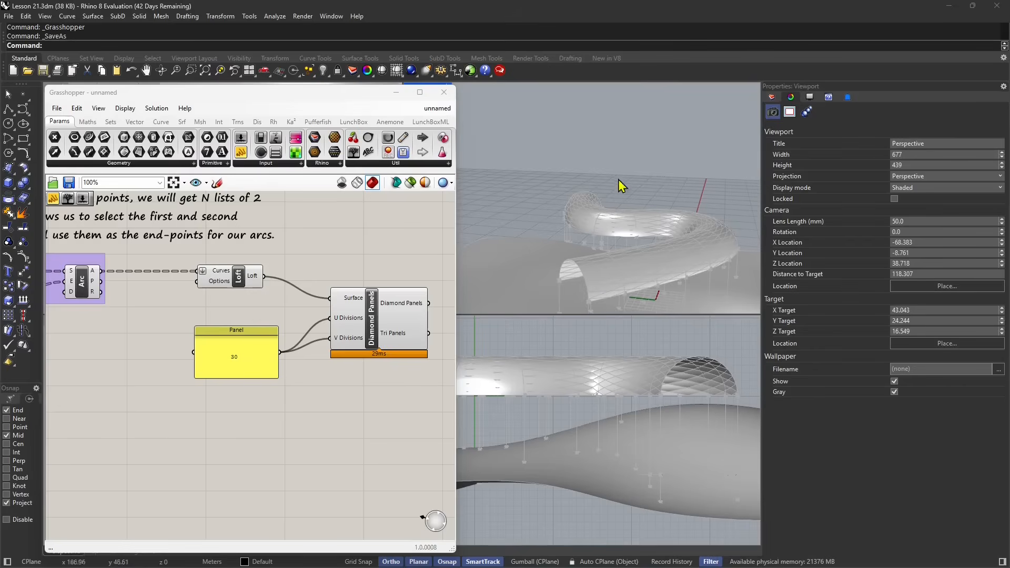
pyautogui.scroll(-5, 279, 404)
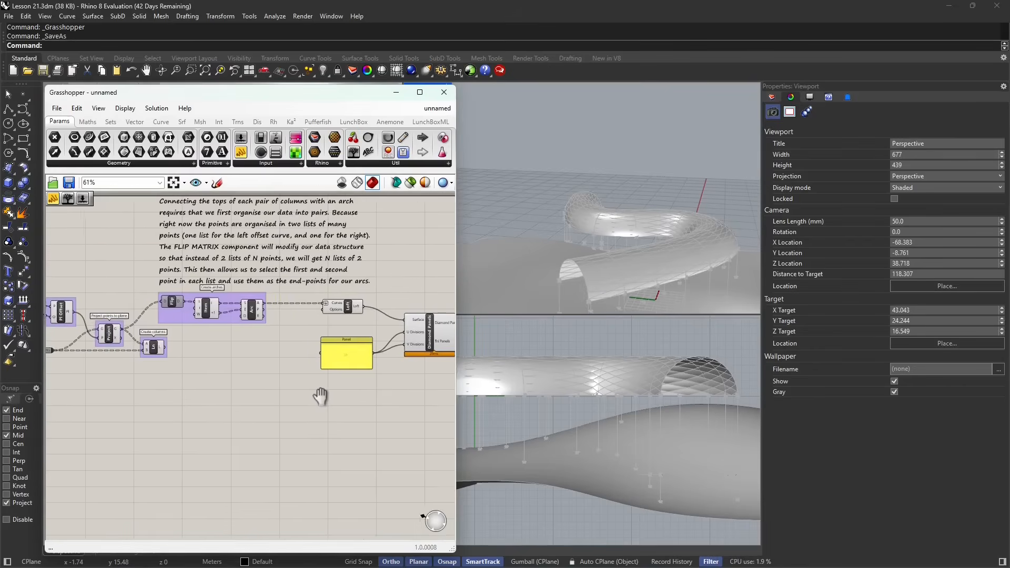
pyautogui.moveTo(678, 241); pyautogui.dragTo(599, 189, button='right')
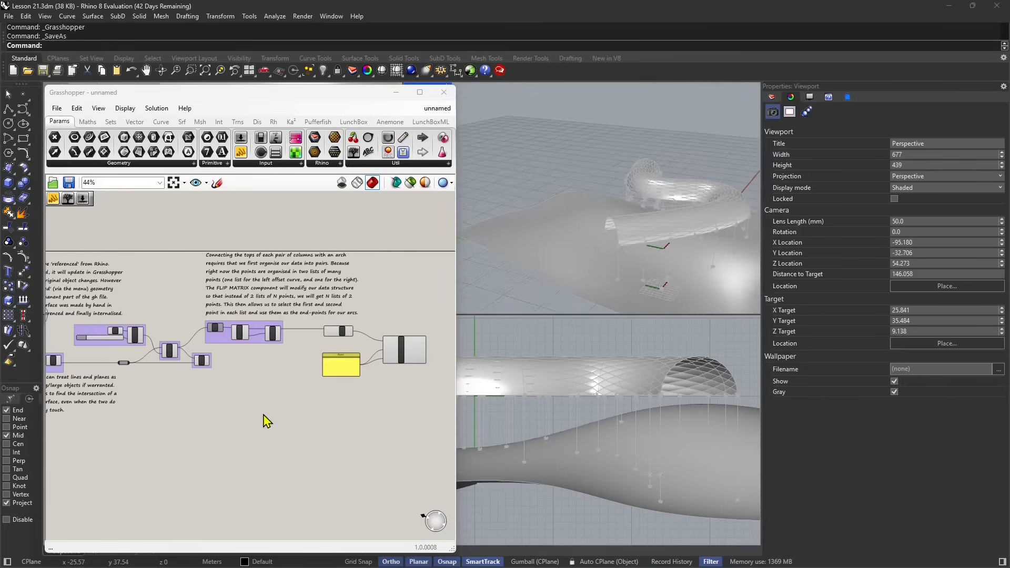
pyautogui.scroll(3, 342, 311)
pyautogui.moveTo(590, 255); pyautogui.dragTo(572, 269, button='right')
pyautogui.scroll(1, 340, 344)
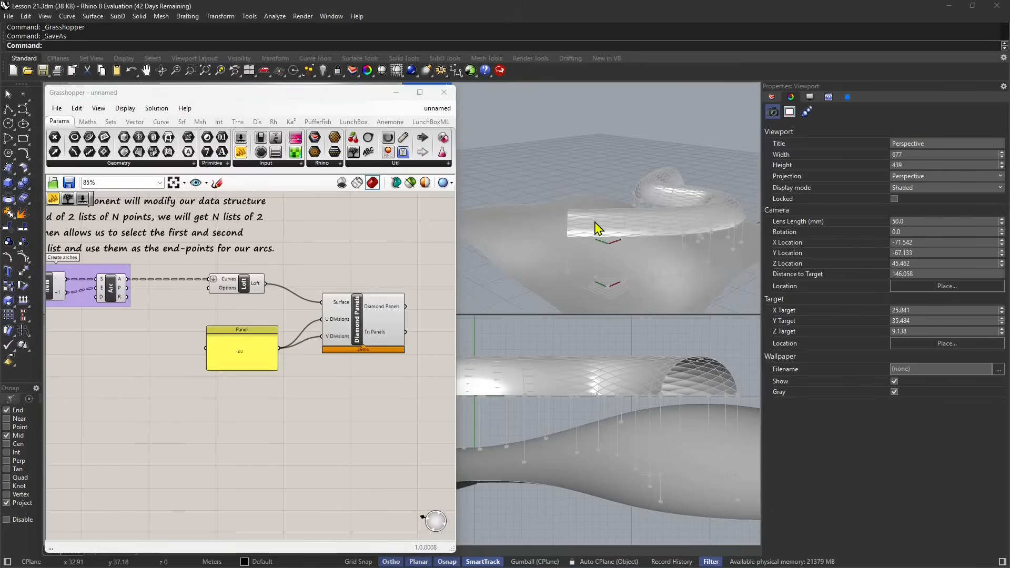
# Delete the Diamond Panels component and the Panel that supplies its divisions.
pyautogui.click(370, 335)
pyautogui.press('Delete')
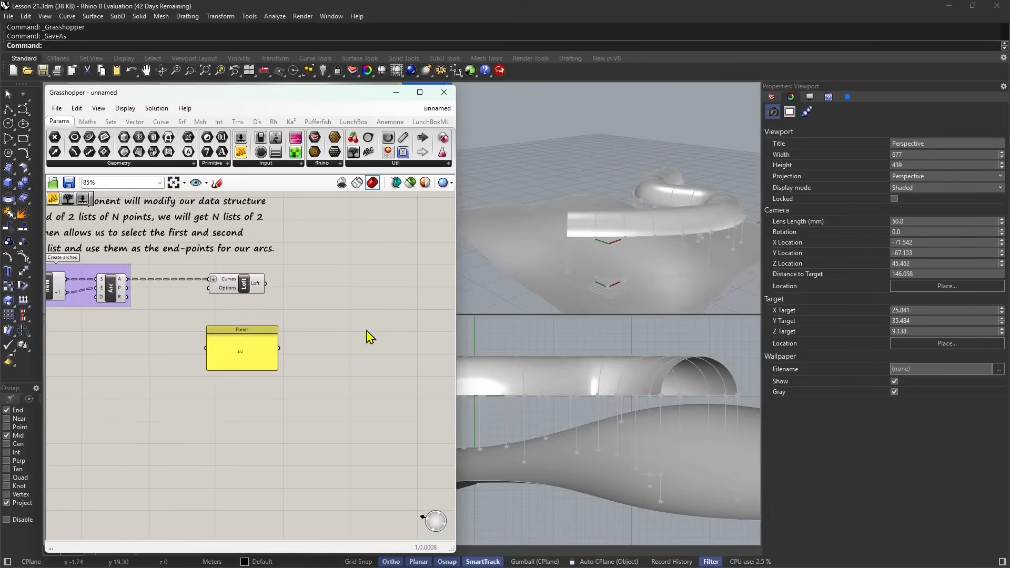
pyautogui.click(249, 344)
pyautogui.press('Delete')
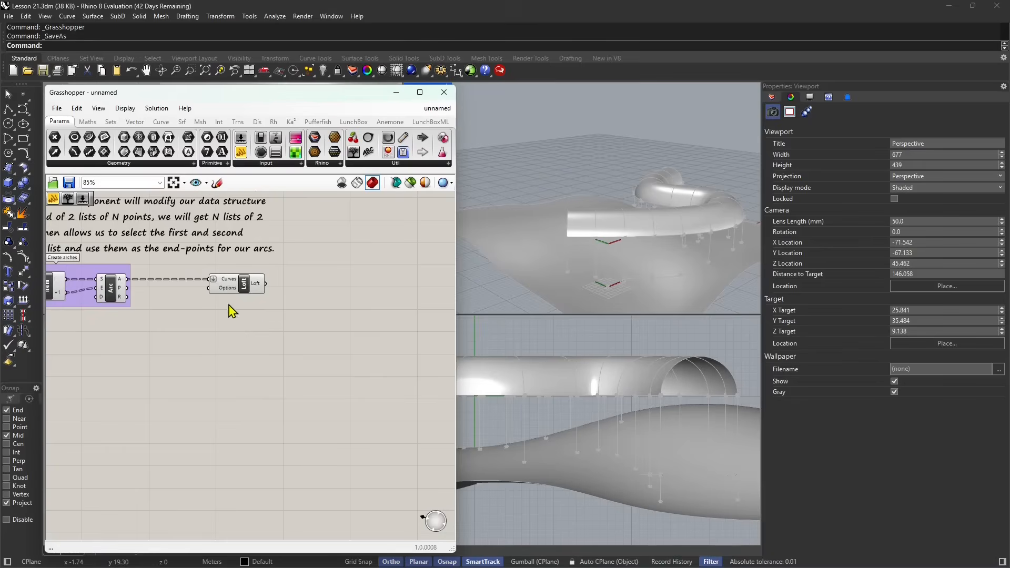
# Move the Loft component slightly farther from the Arc component on the canvas.
pyautogui.moveTo(256, 278); pyautogui.dragTo(273, 289)
pyautogui.click(354, 122)
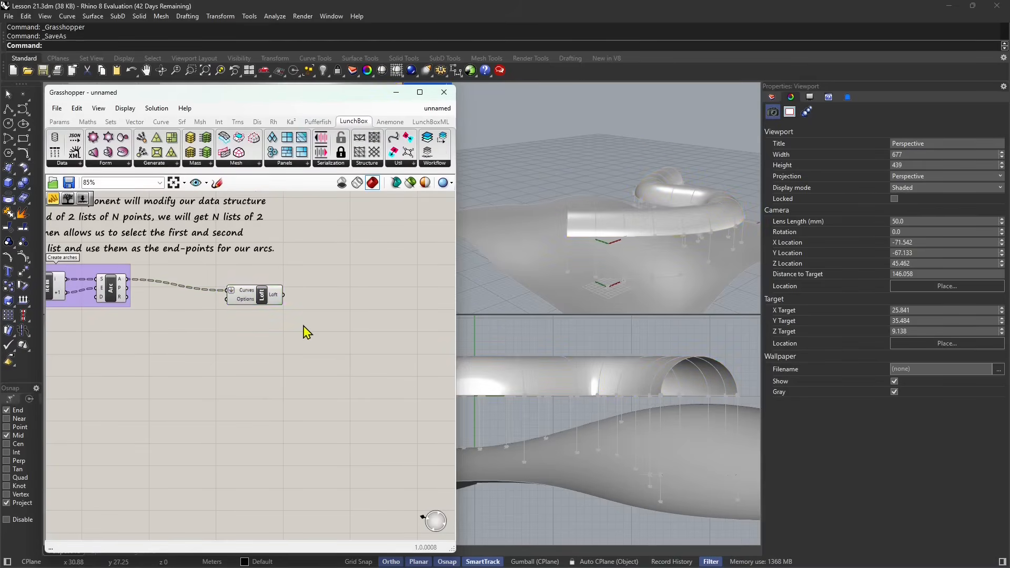
pyautogui.scroll(4, 298, 332)
pyautogui.moveTo(643, 221); pyautogui.dragTo(669, 244, button='right')
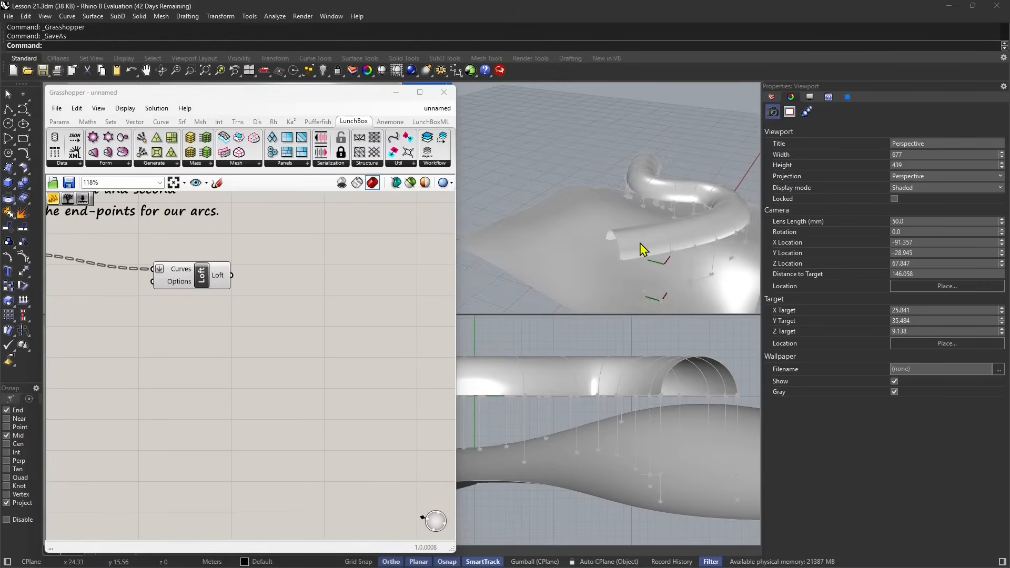
pyautogui.click(219, 281)
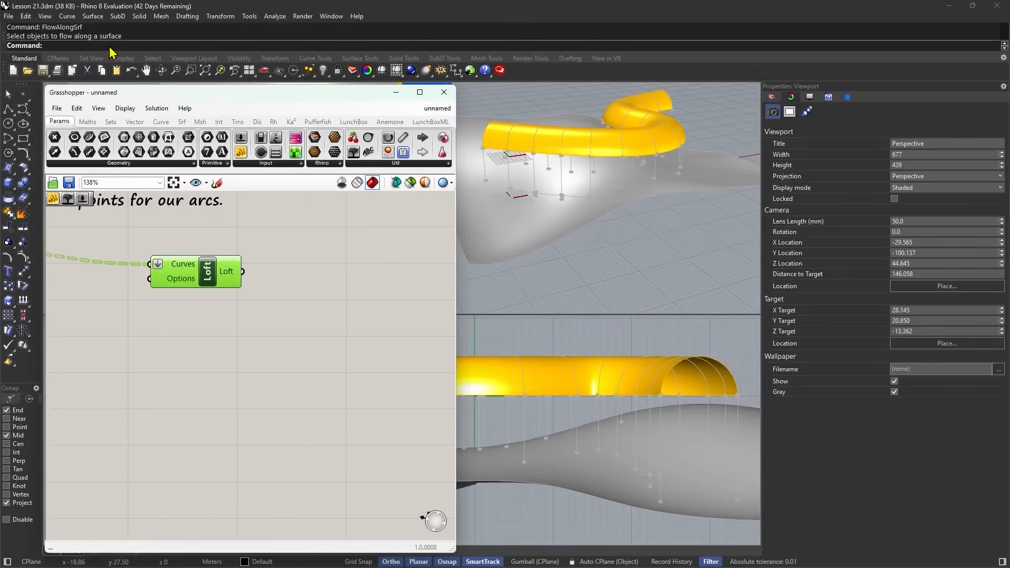
pyautogui.write('Flow')
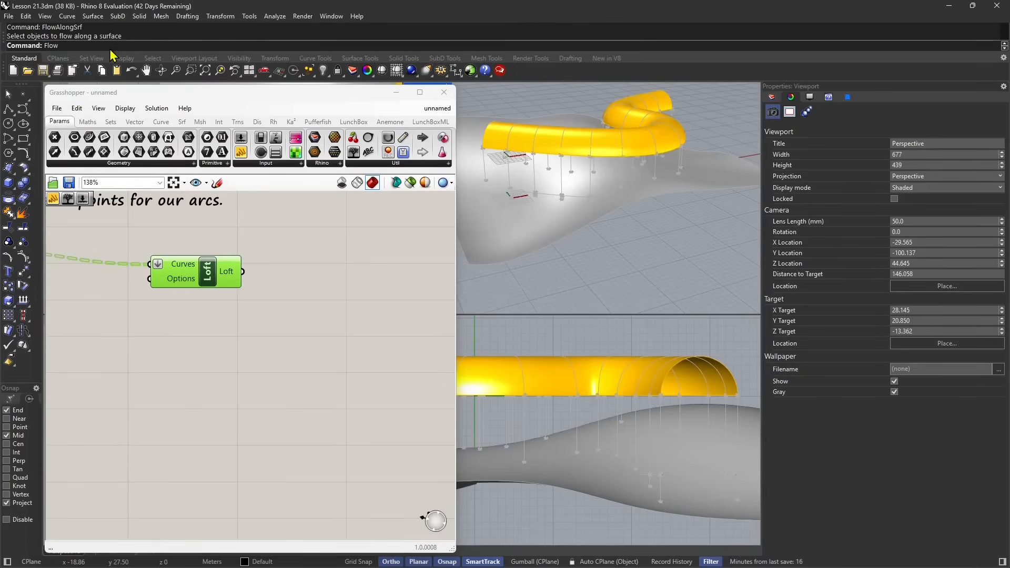
pyautogui.click(63, 63)
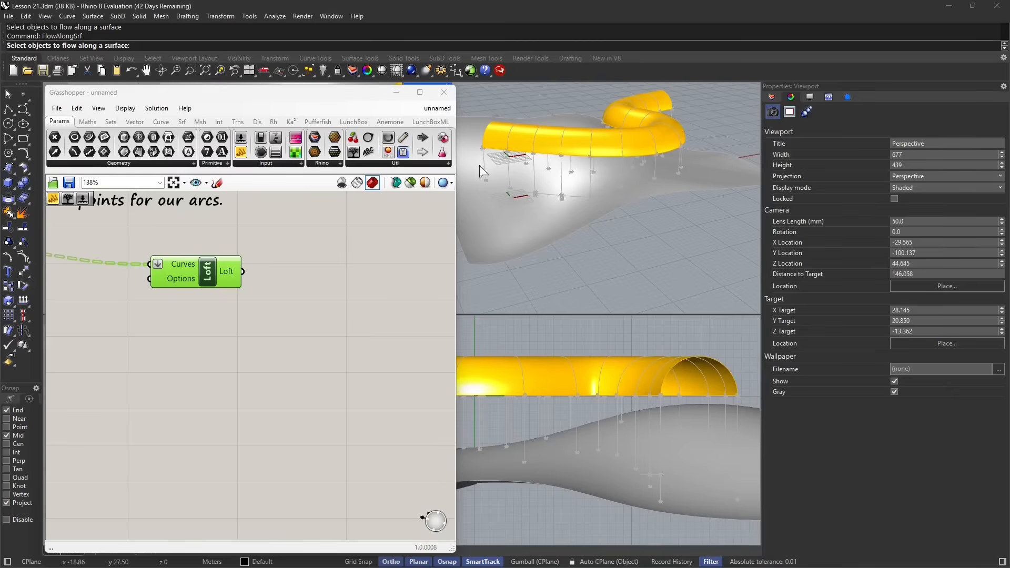
pyautogui.press('Escape')
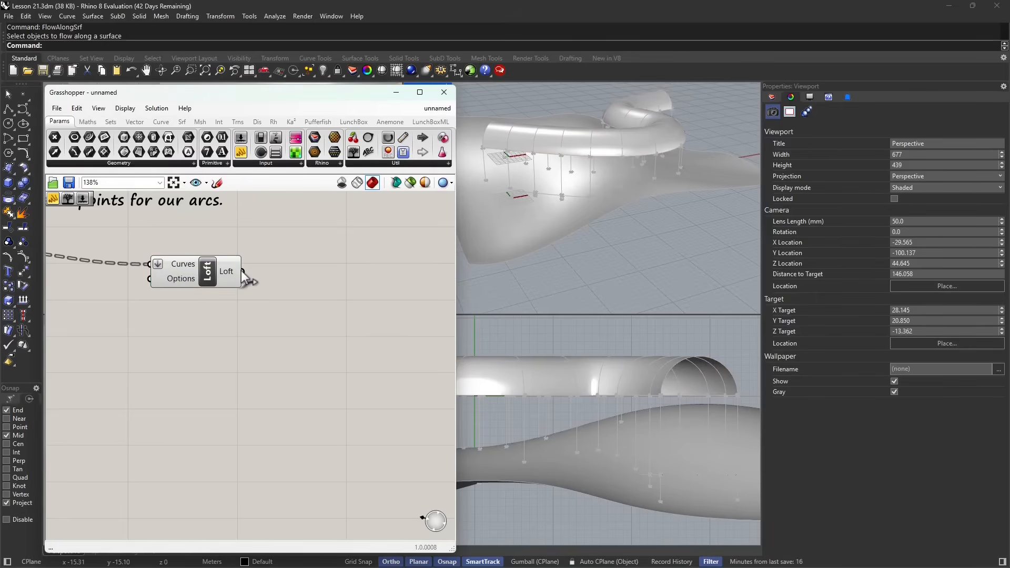
# Add a Cylinder component to the Grasshopper canvas and place it below the Loft component.
pyautogui.scroll(-1, 203, 290)
pyautogui.moveTo(285, 316); pyautogui.dragTo(242, 303, button='right')
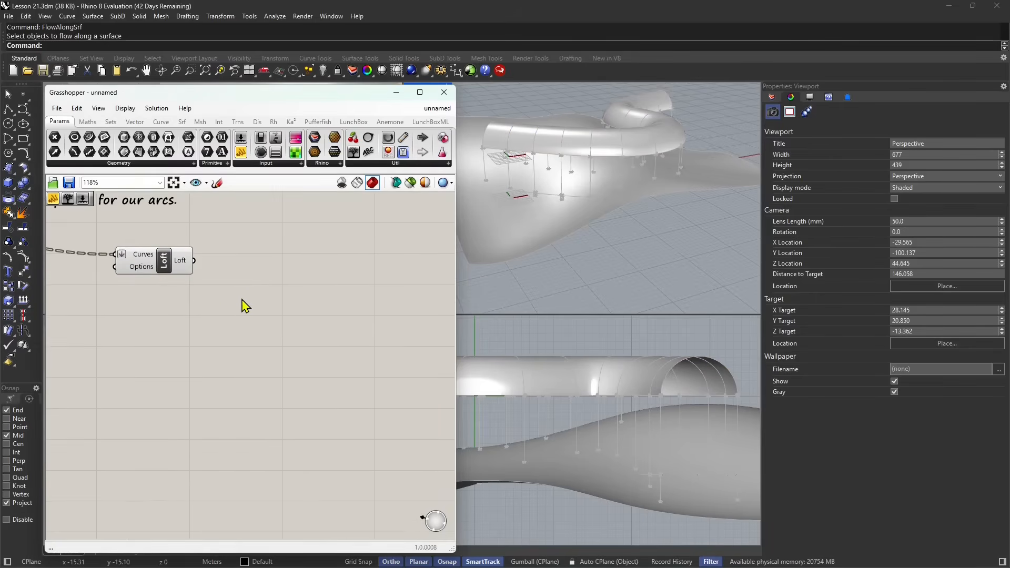
pyautogui.click(182, 122)
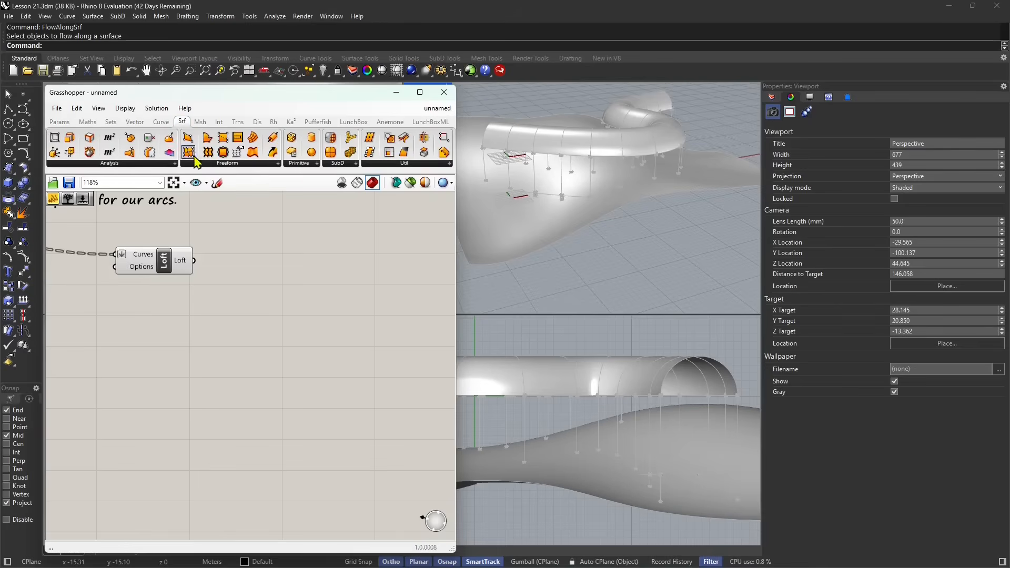
pyautogui.click(316, 165)
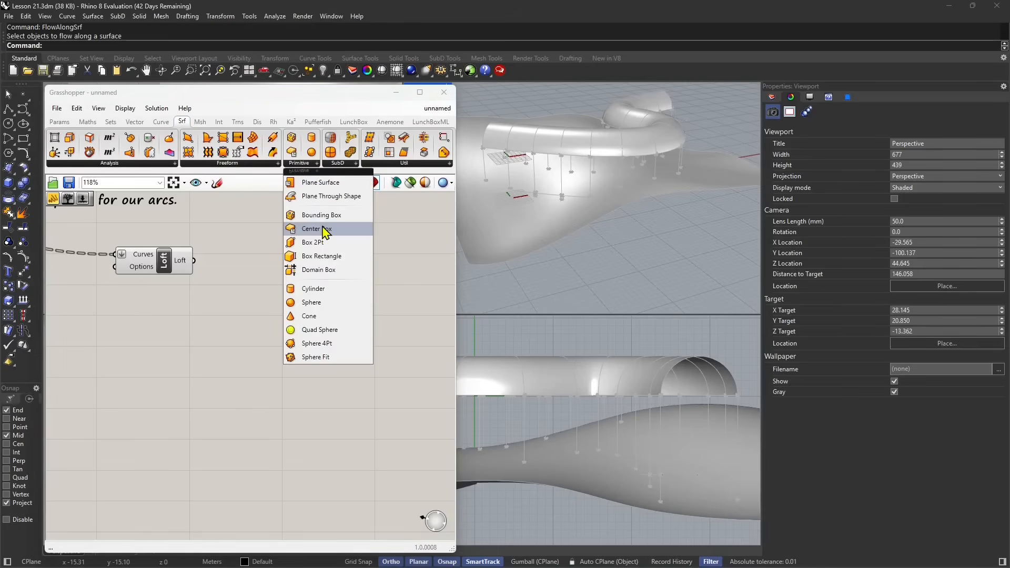
pyautogui.moveTo(320, 289); pyautogui.dragTo(238, 343)
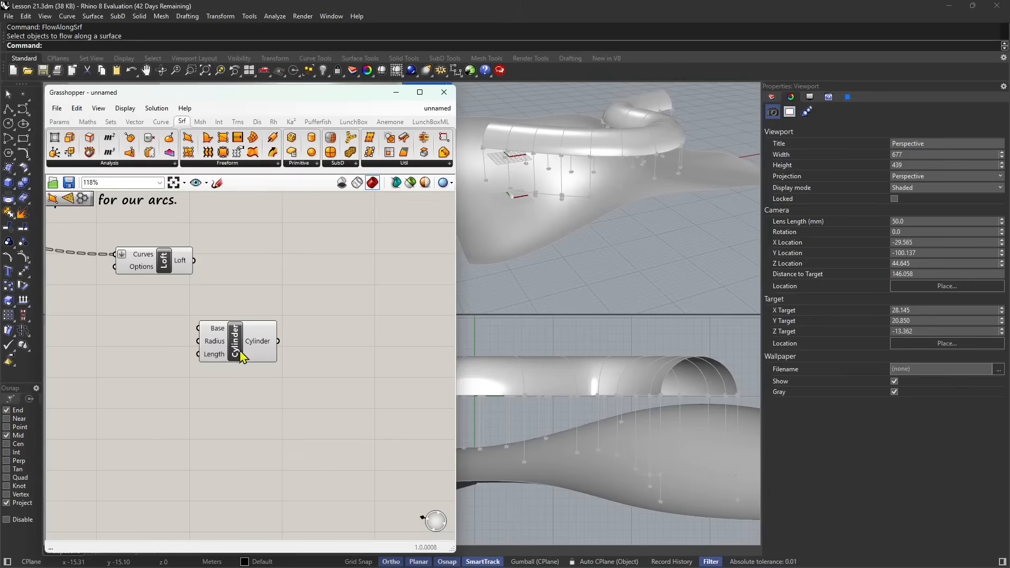
pyautogui.scroll(3, 232, 347)
pyautogui.scroll(10, 537, 207)
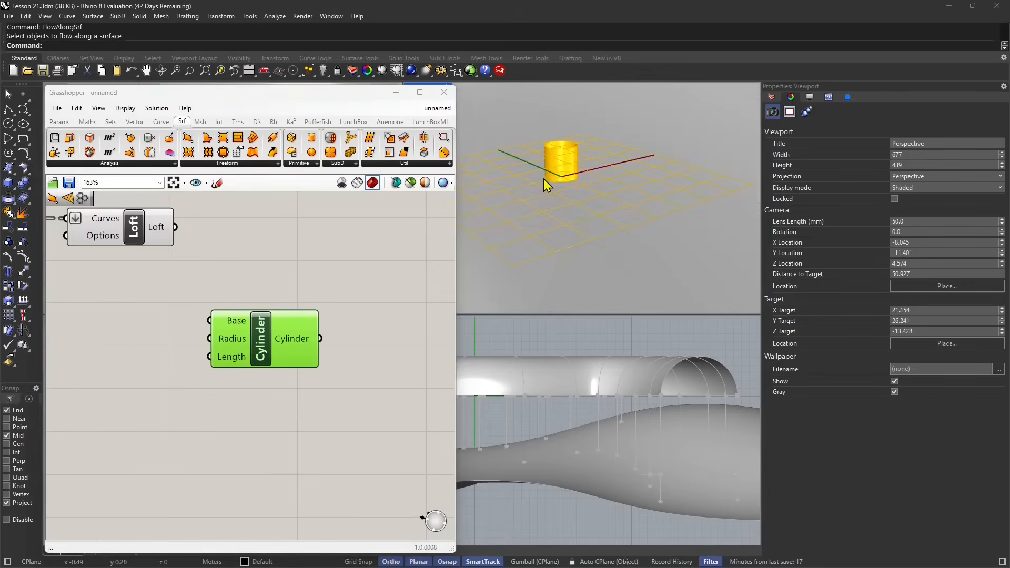
pyautogui.scroll(-8, 545, 185)
pyautogui.moveTo(557, 213); pyautogui.dragTo(566, 245, button='right')
pyautogui.moveTo(277, 334); pyautogui.dragTo(241, 367)
pyautogui.scroll(-2, 585, 194)
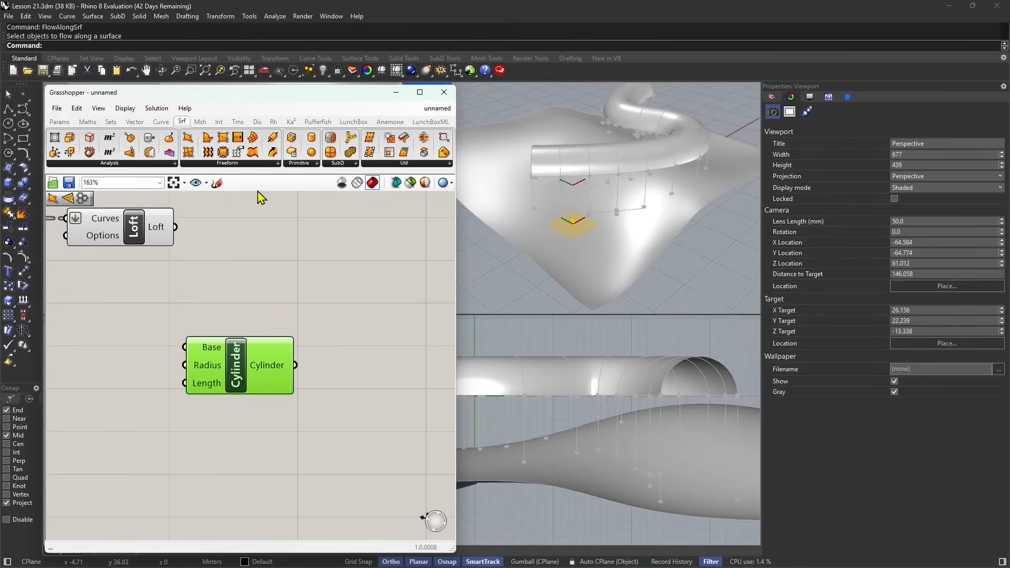
# Add a Rectangular Array component beside the Cylinder component and connect the Cylinder output to its Geometry input.
pyautogui.click(238, 122)
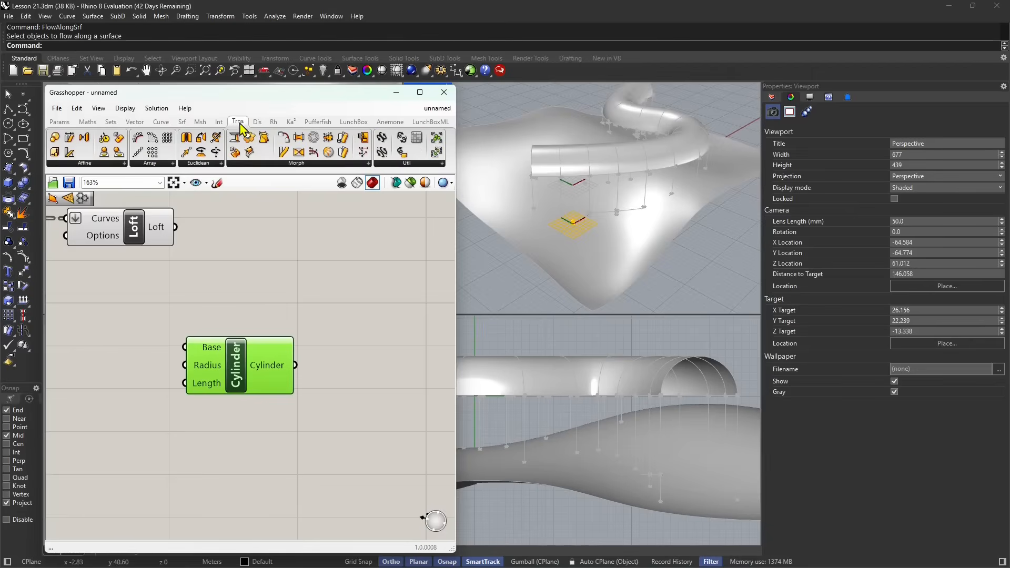
pyautogui.click(150, 165)
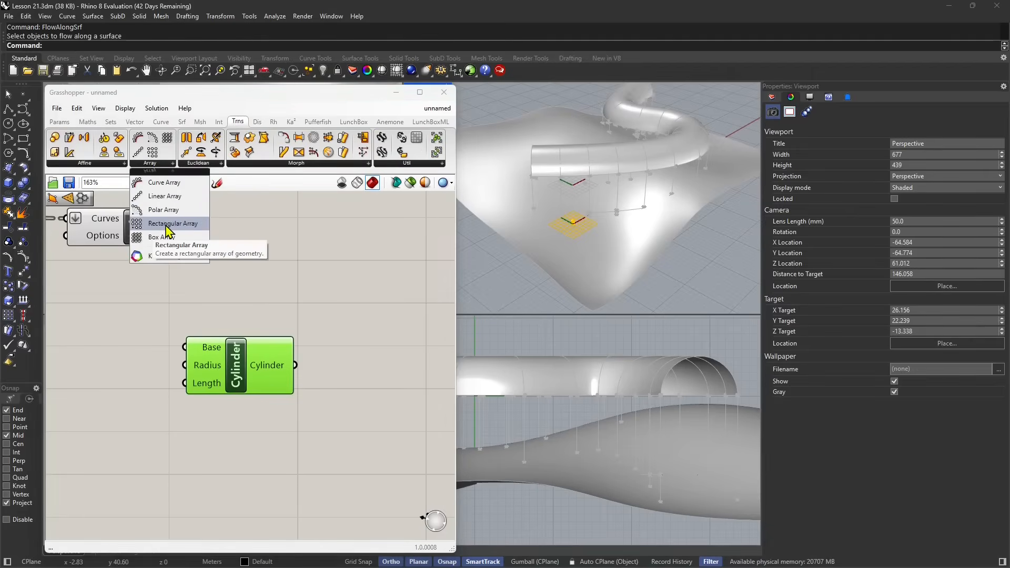
pyautogui.moveTo(166, 230); pyautogui.dragTo(392, 375)
pyautogui.moveTo(291, 363); pyautogui.dragTo(196, 314, button='right')
pyautogui.moveTo(202, 315); pyautogui.dragTo(240, 289)
pyautogui.moveTo(286, 318); pyautogui.dragTo(308, 357)
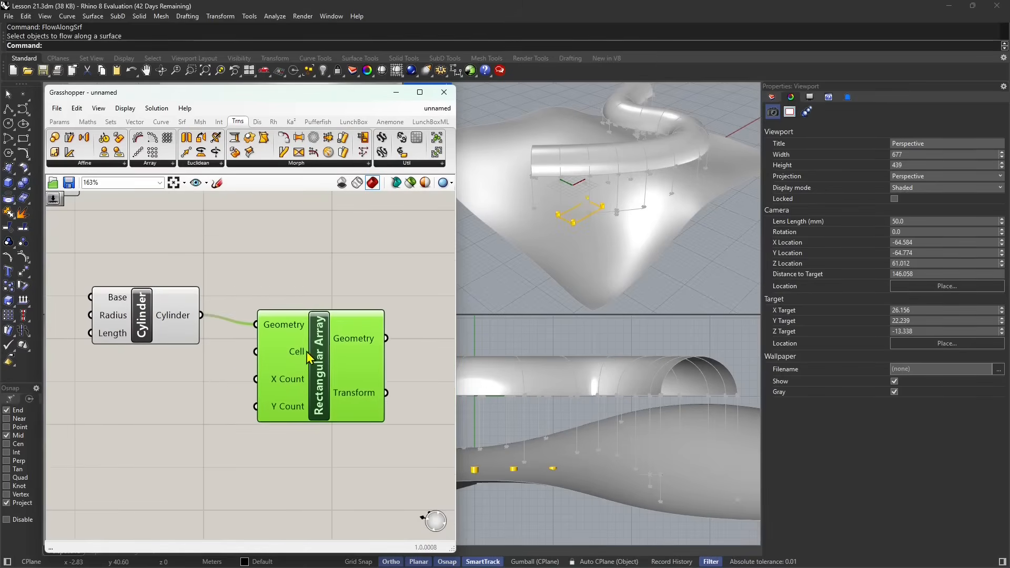
# Move the Rectangular Array component farther from the Cylinder component and raise the Cylinder slightly on the canvas.
pyautogui.scroll(5, 613, 252)
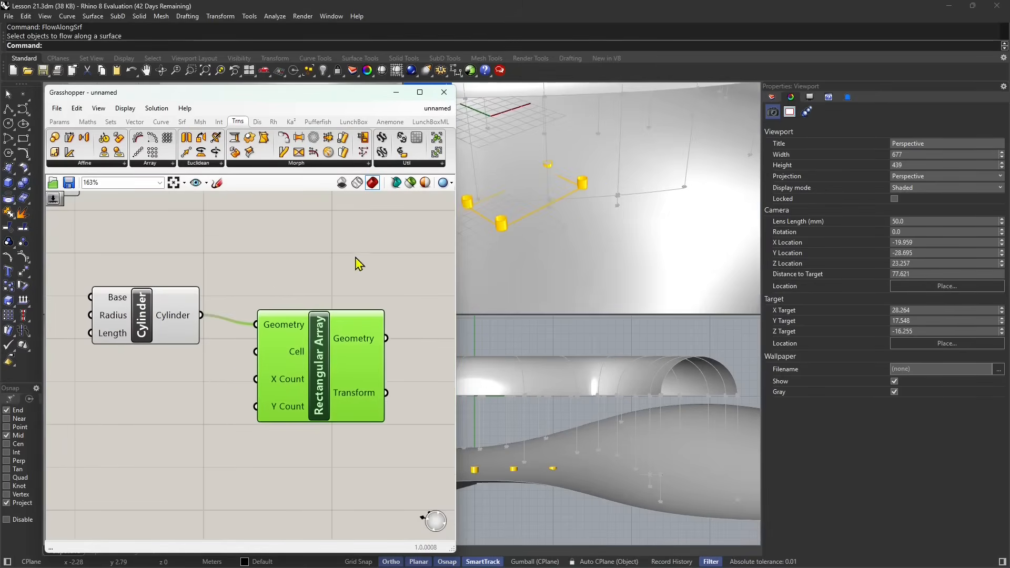
pyautogui.moveTo(328, 353); pyautogui.dragTo(371, 347)
pyautogui.moveTo(164, 324); pyautogui.dragTo(166, 305)
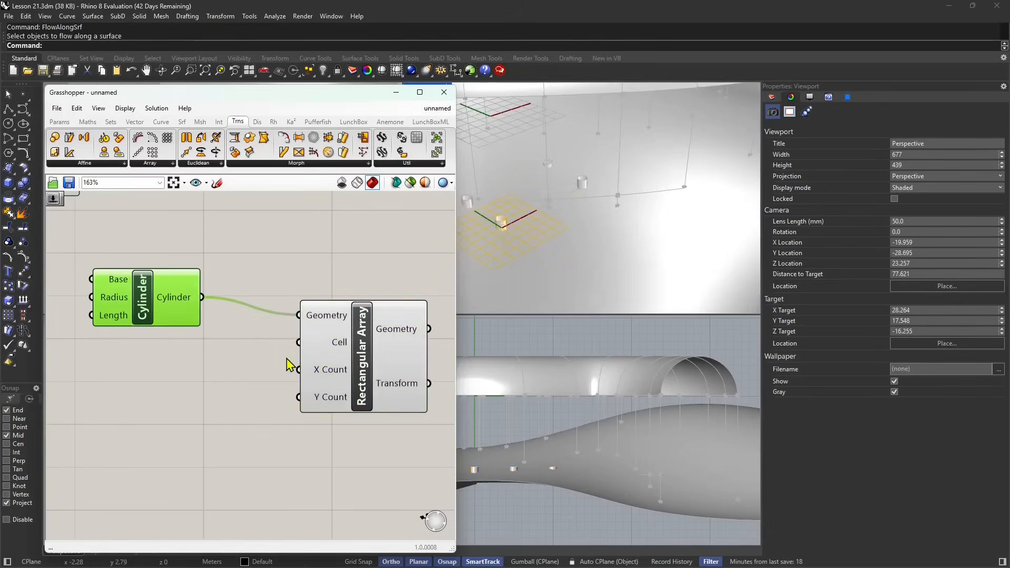
# Add a Panel containing 22 and connect it to both the X Count and Y Count inputs of Rectangular Array.
pyautogui.scroll(-2, 320, 336)
pyautogui.click(345, 367)
pyautogui.scroll(-3, 221, 352)
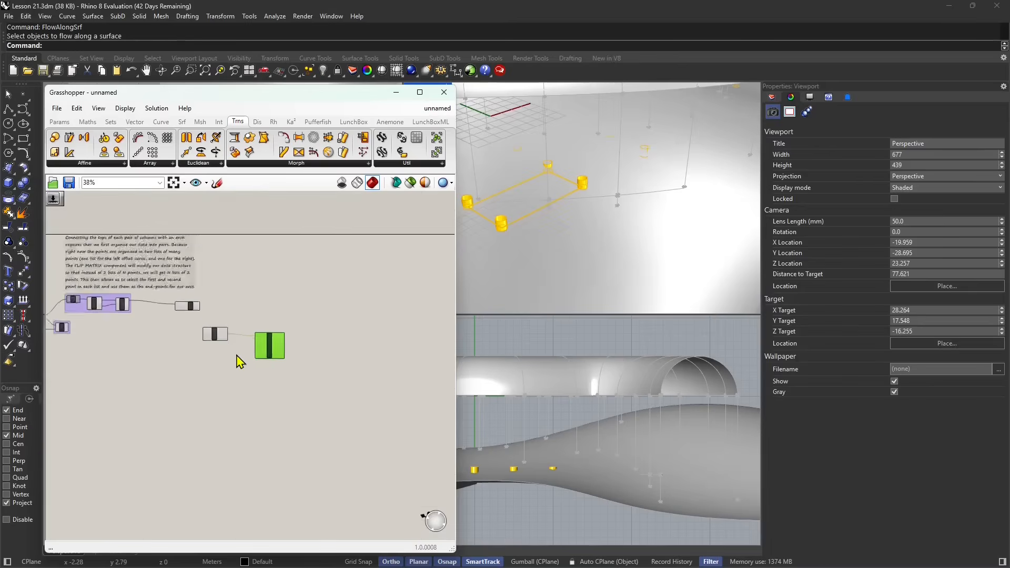
pyautogui.scroll(3, 247, 358)
pyautogui.click(61, 122)
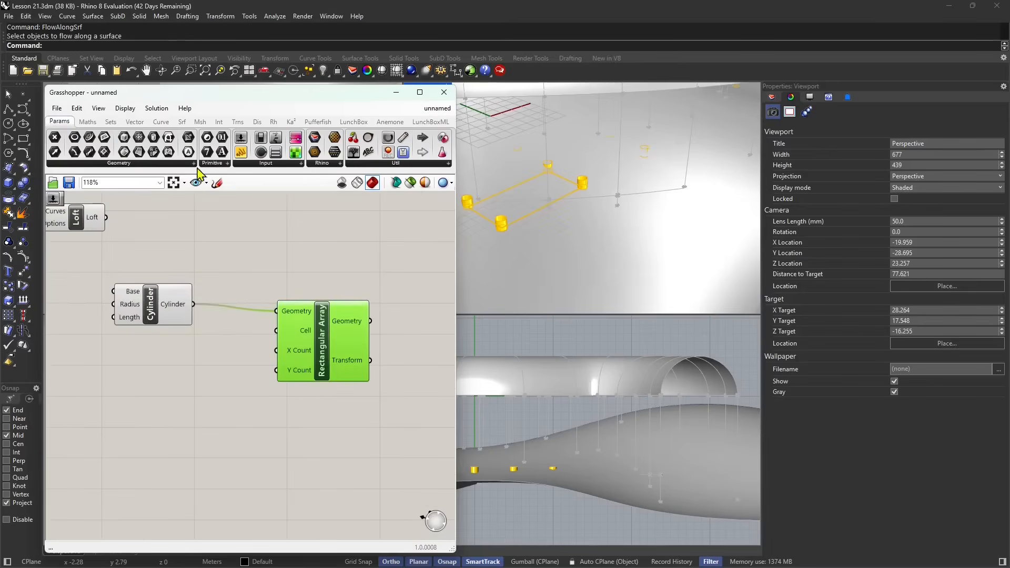
pyautogui.moveTo(241, 158); pyautogui.dragTo(276, 350)
pyautogui.moveTo(252, 400); pyautogui.dragTo(358, 383)
pyautogui.doubleClick(207, 421)
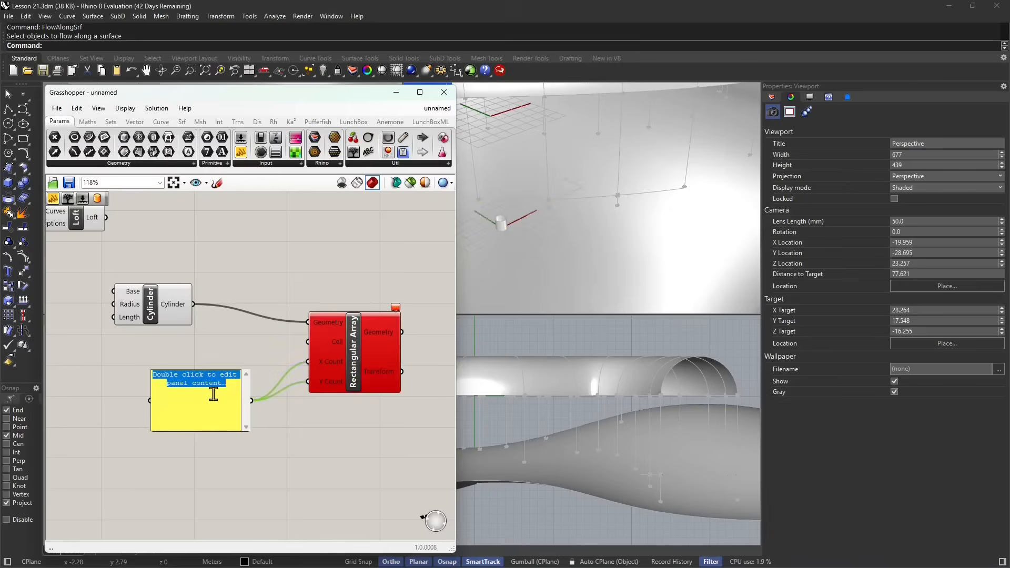
pyautogui.write('22')
pyautogui.click(244, 363)
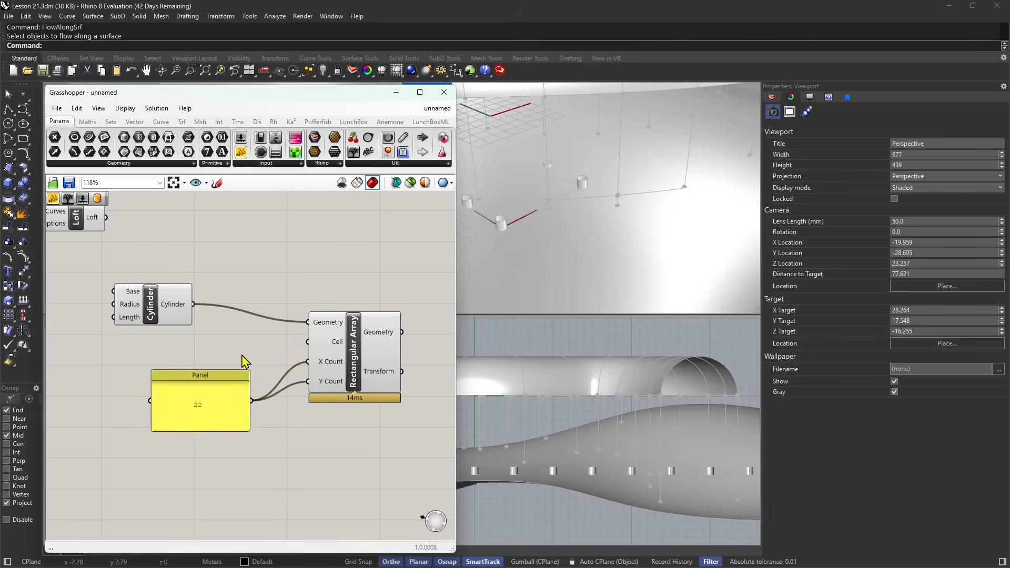
# Set the Panel feeding the Rectangular Array's X and Y counts to 12 and check the cylinder grid in Perspective.
pyautogui.scroll(-6, 573, 232)
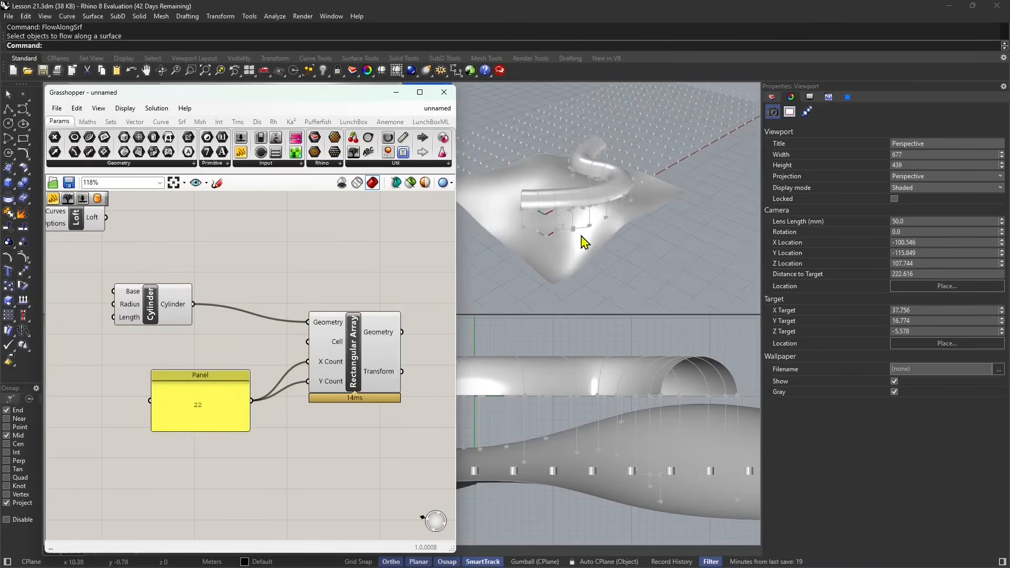
pyautogui.moveTo(631, 270); pyautogui.dragTo(596, 263, button='right')
pyautogui.scroll(-4, 540, 232)
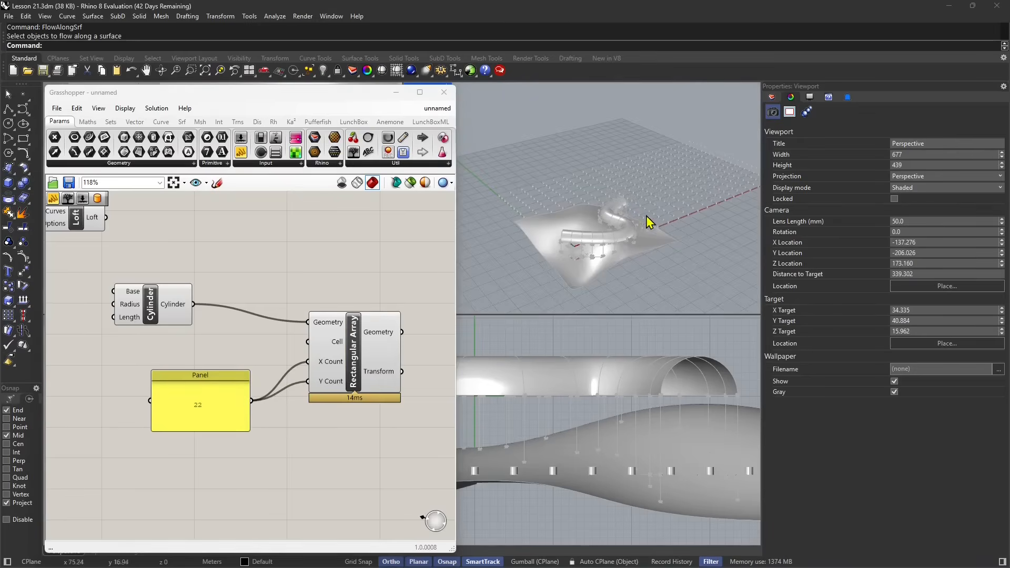
pyautogui.doubleClick(199, 405)
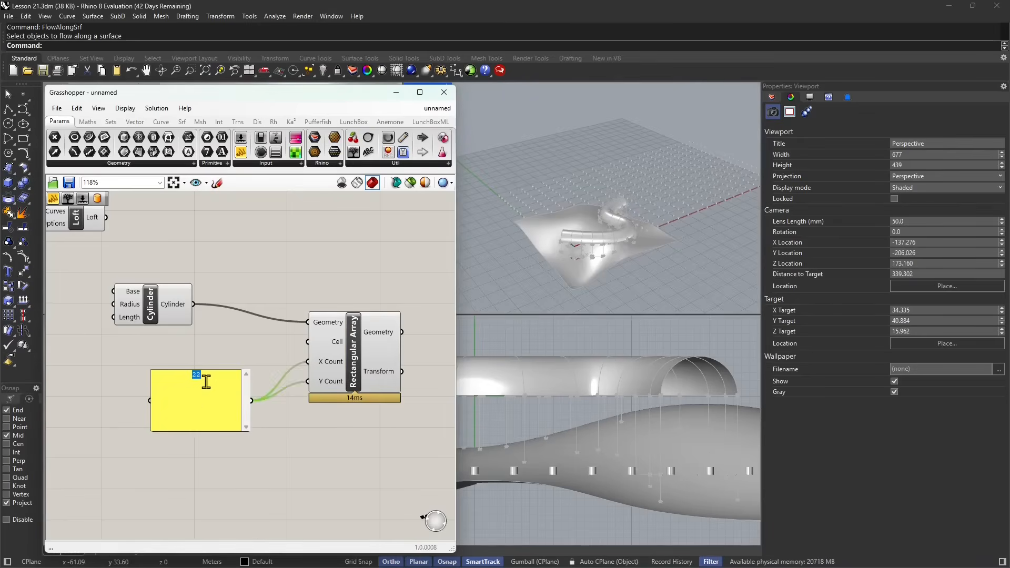
pyautogui.write('12')
pyautogui.click(236, 357)
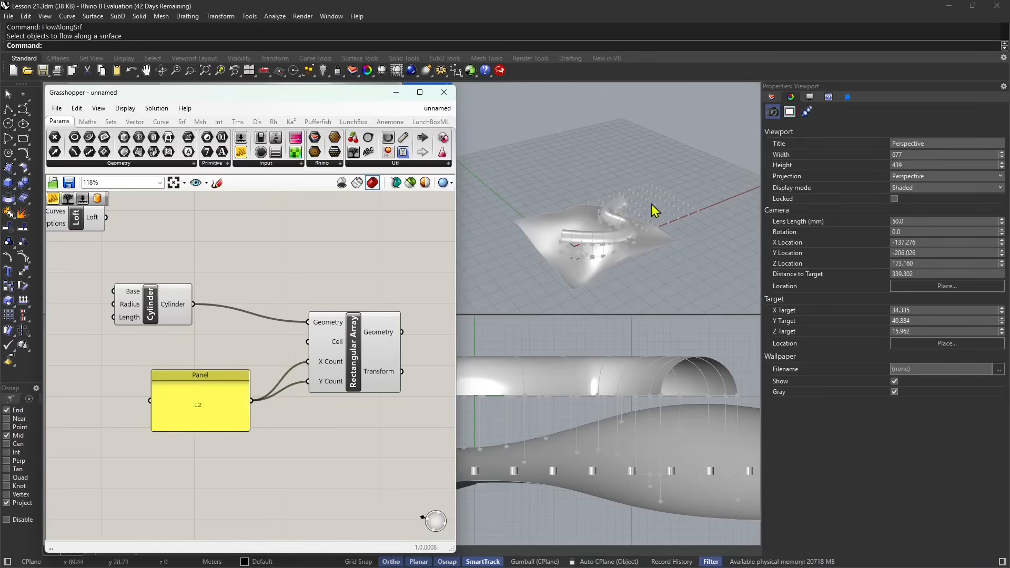
pyautogui.scroll(3, 640, 210)
pyautogui.scroll(3, 577, 247)
pyautogui.scroll(2, 214, 398)
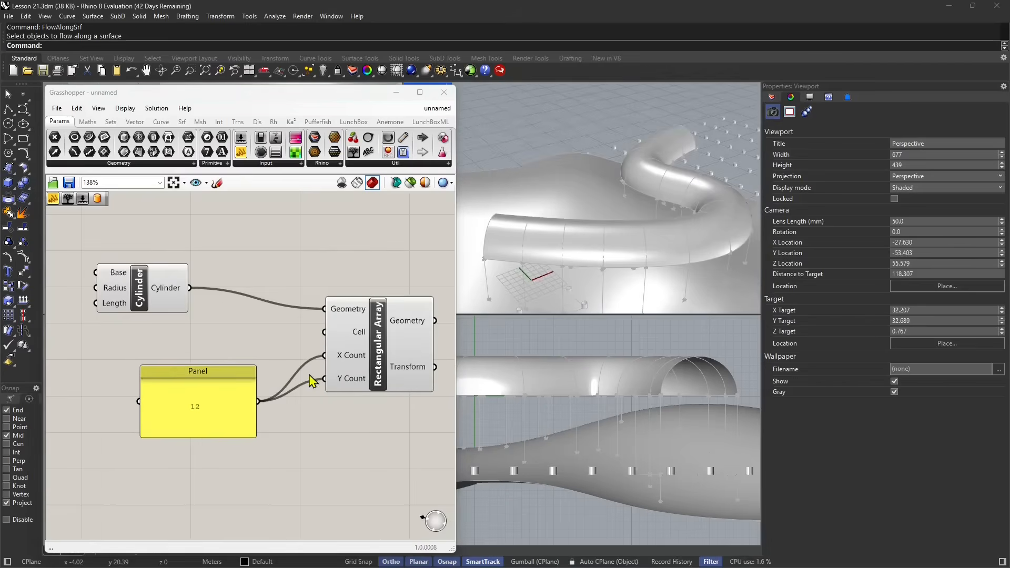
# Move the count Panel farther from the Rectangular Array component and check the array's default Cell against the Perspective viewport.
pyautogui.moveTo(225, 400); pyautogui.dragTo(164, 398)
pyautogui.moveTo(387, 367); pyautogui.dragTo(385, 366)
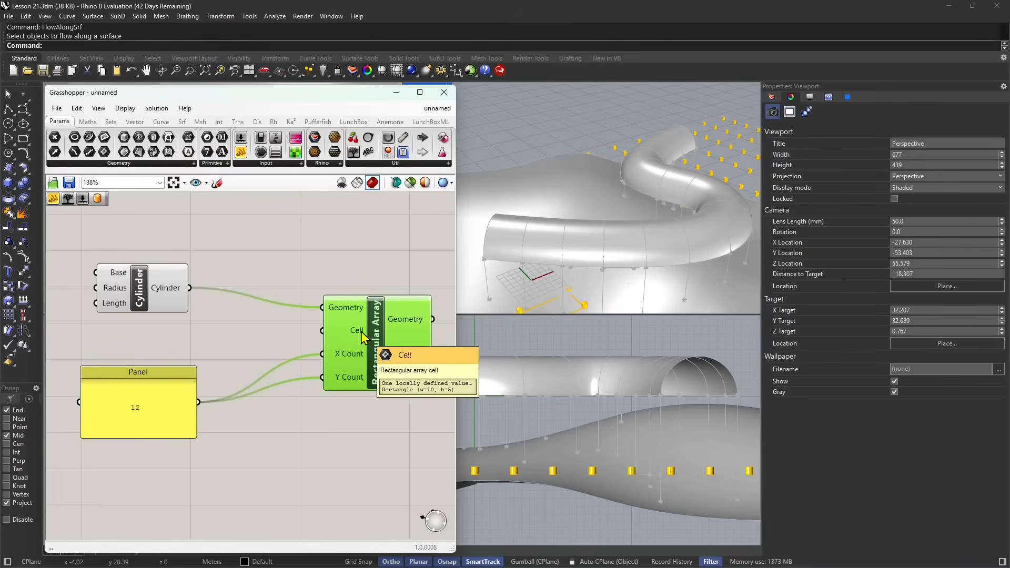
pyautogui.scroll(-3, 574, 261)
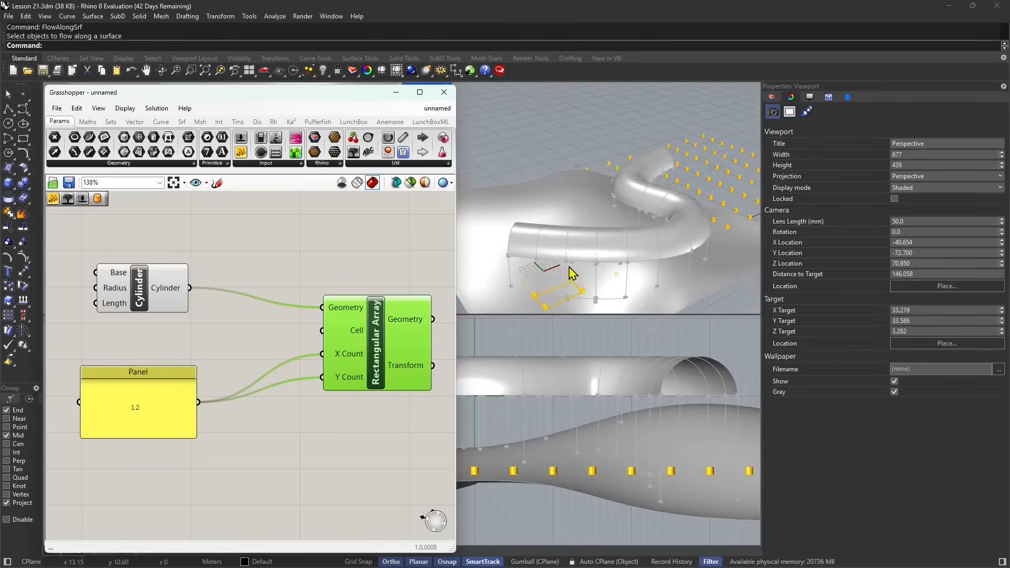
pyautogui.moveTo(622, 230); pyautogui.dragTo(595, 239, button='right')
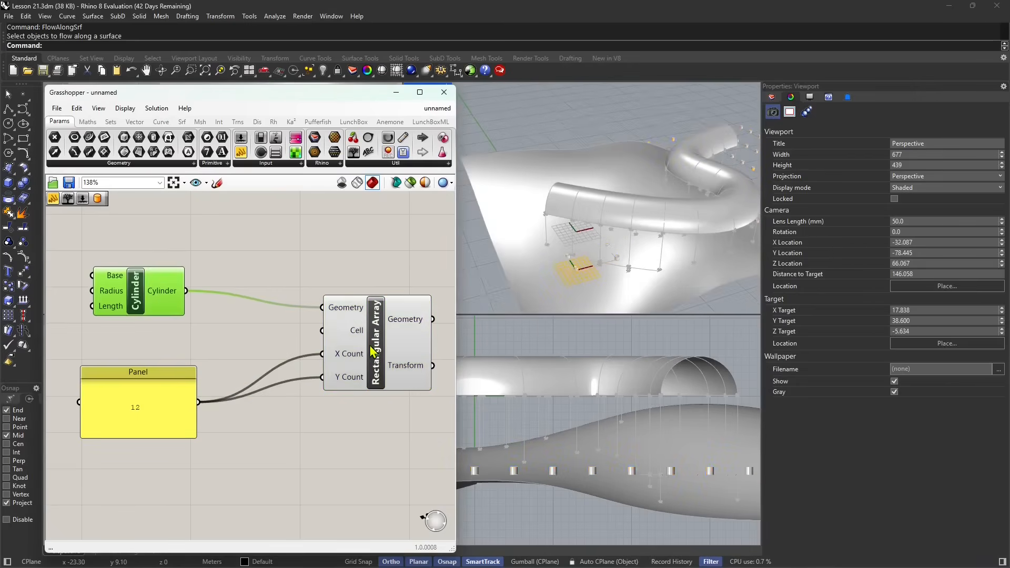
# Rearrange the Cylinder, Panel and Rectangular Array components lower on the canvas, leaving space beside the Loft component.
pyautogui.scroll(-3, 264, 355)
pyautogui.moveTo(270, 347); pyautogui.dragTo(320, 357)
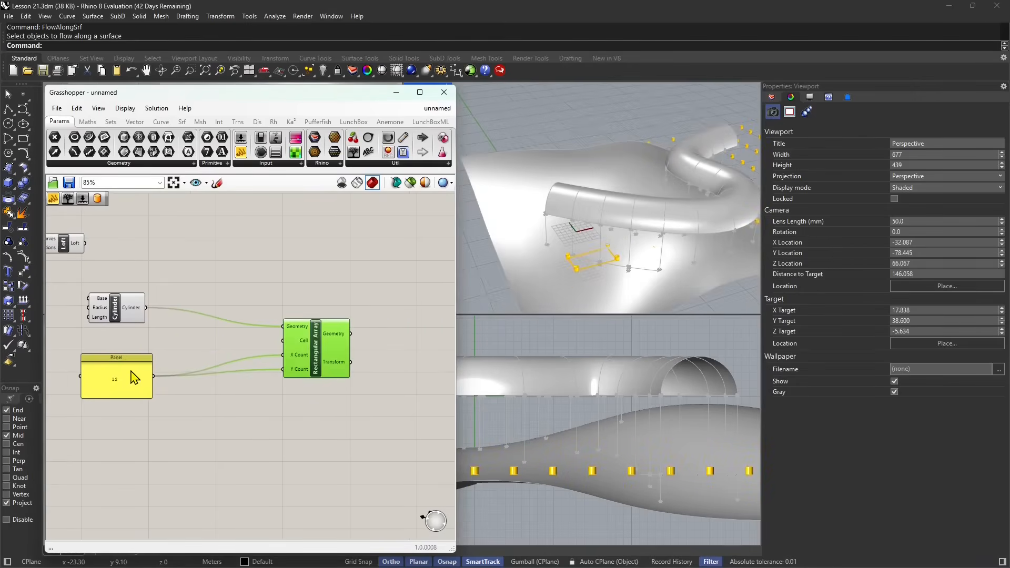
pyautogui.moveTo(135, 379); pyautogui.dragTo(145, 410)
pyautogui.moveTo(123, 311); pyautogui.dragTo(141, 354)
pyautogui.moveTo(328, 359); pyautogui.dragTo(334, 395)
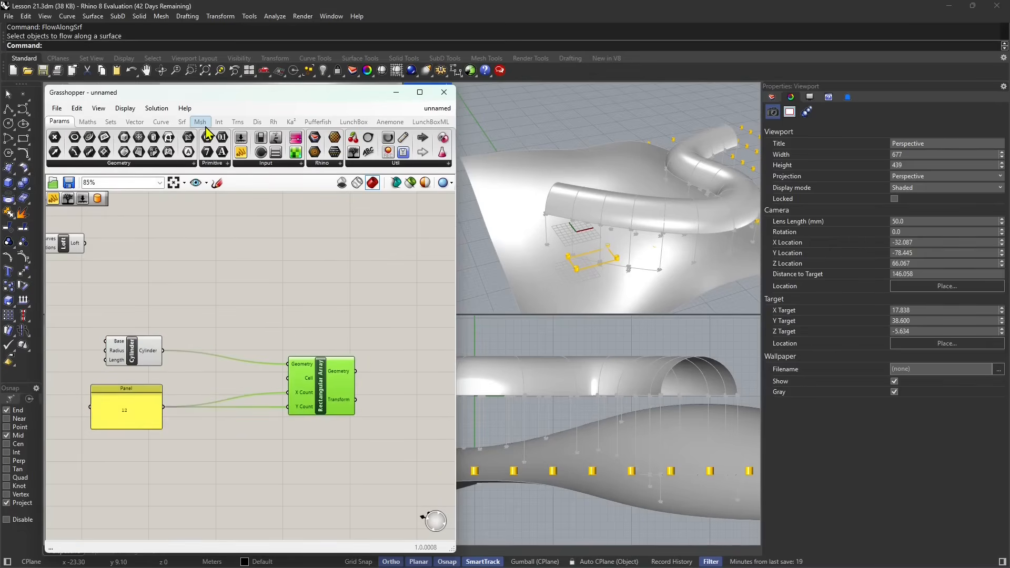
# Add a Surface Morph component and place it directly above the Rectangular Array component.
pyautogui.click(183, 123)
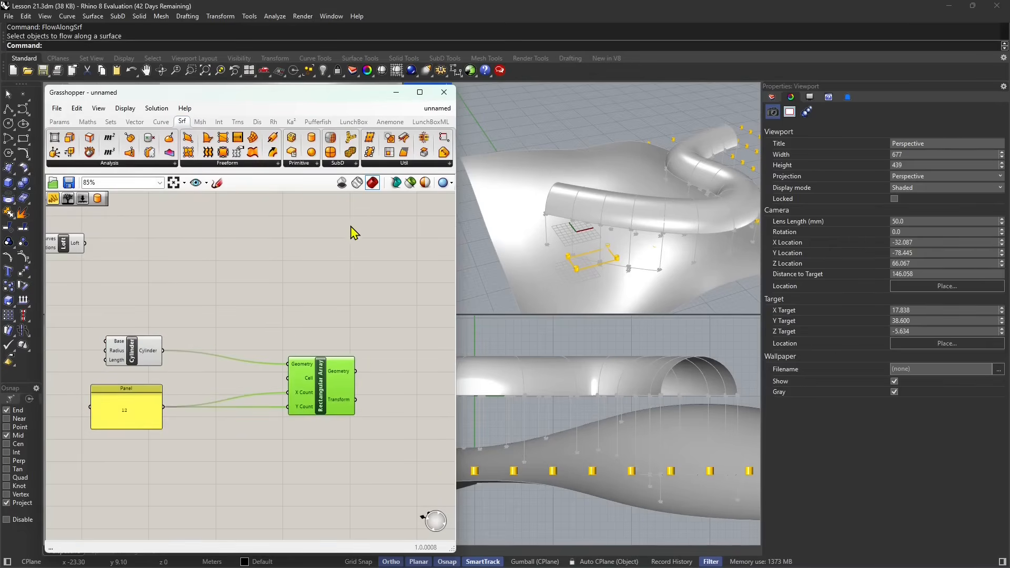
pyautogui.click(238, 121)
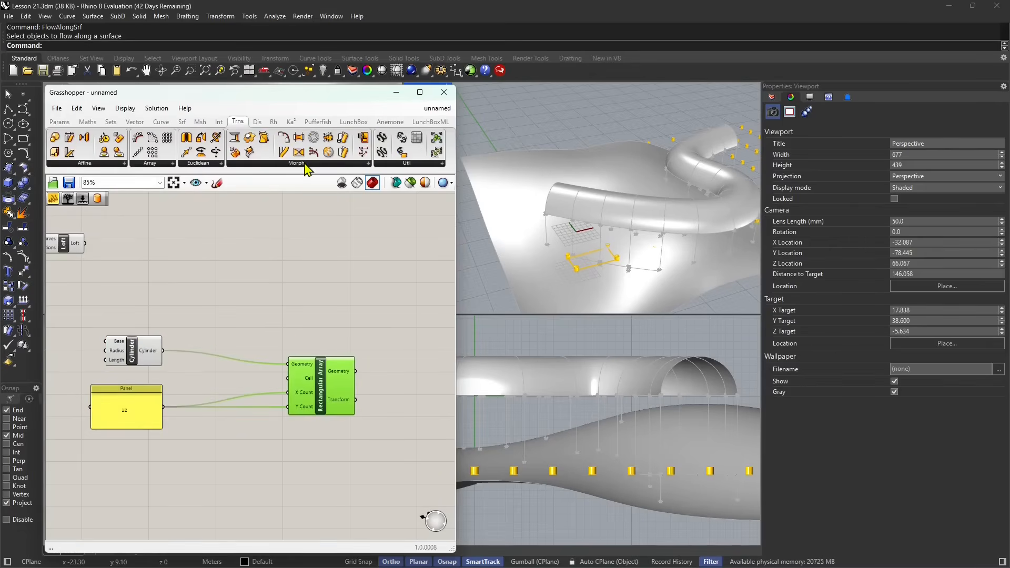
pyautogui.click(305, 164)
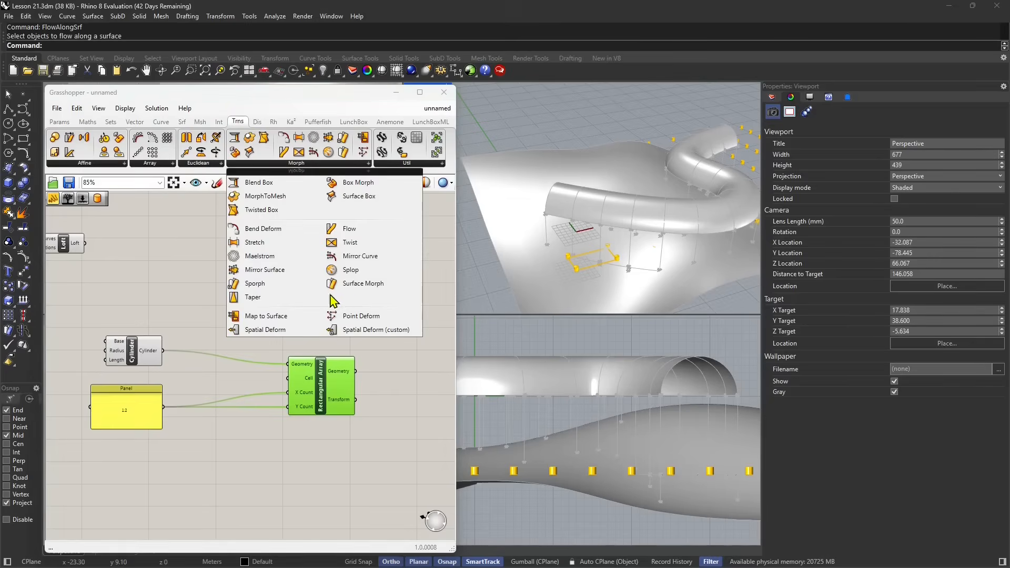
pyautogui.click(353, 287)
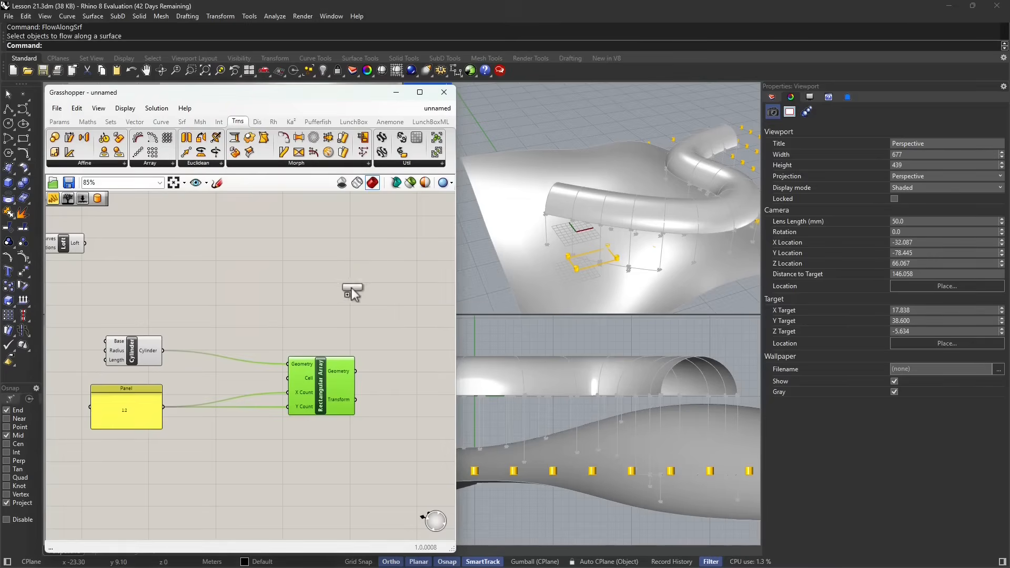
pyautogui.click(322, 304)
pyautogui.moveTo(327, 313); pyautogui.dragTo(325, 317)
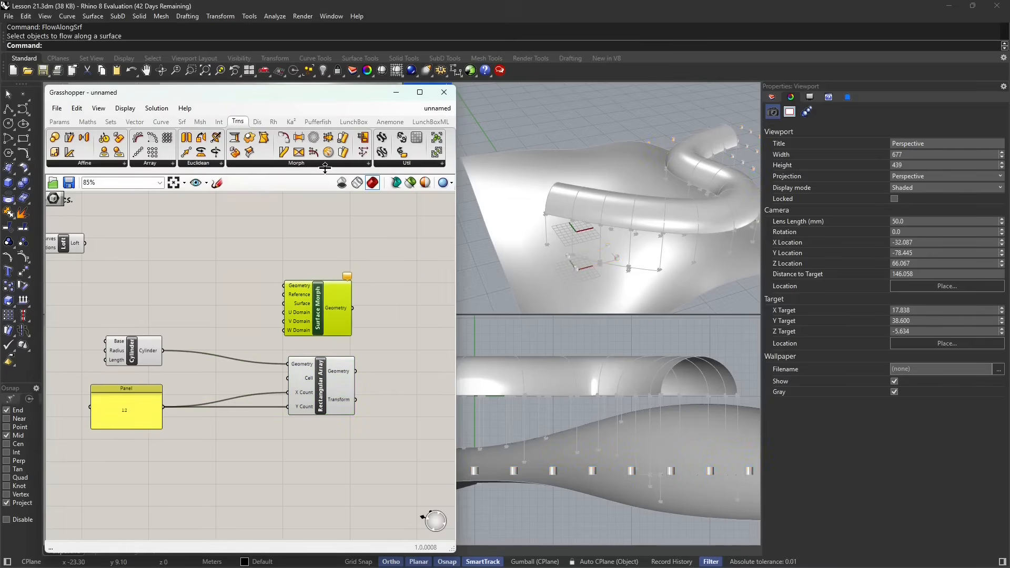
# Examine the available Morph components and the vault in the Perspective viewport.
pyautogui.click(331, 163)
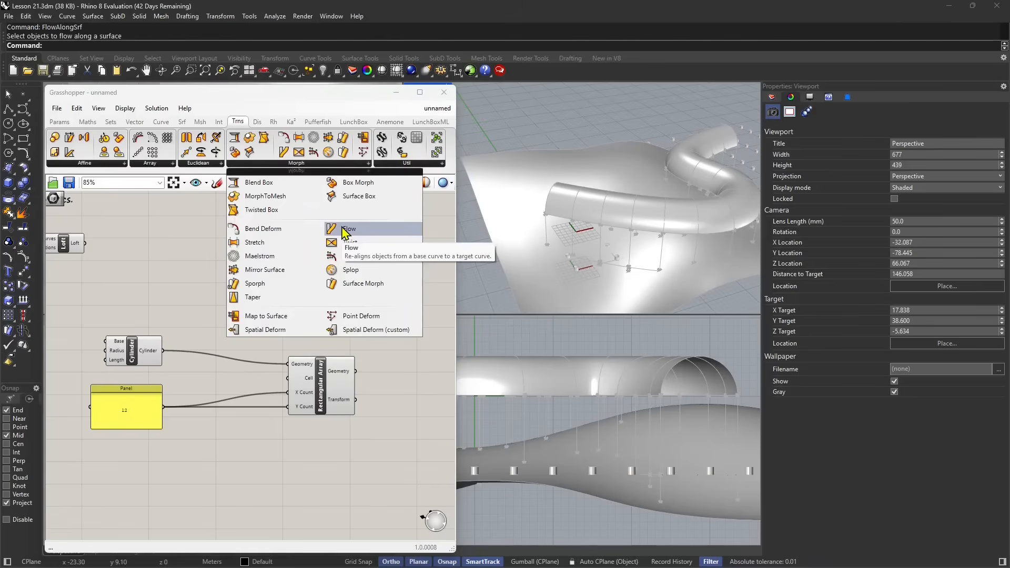
pyautogui.moveTo(265, 280); pyautogui.dragTo(306, 279, button='right')
pyautogui.scroll(-1, 314, 304)
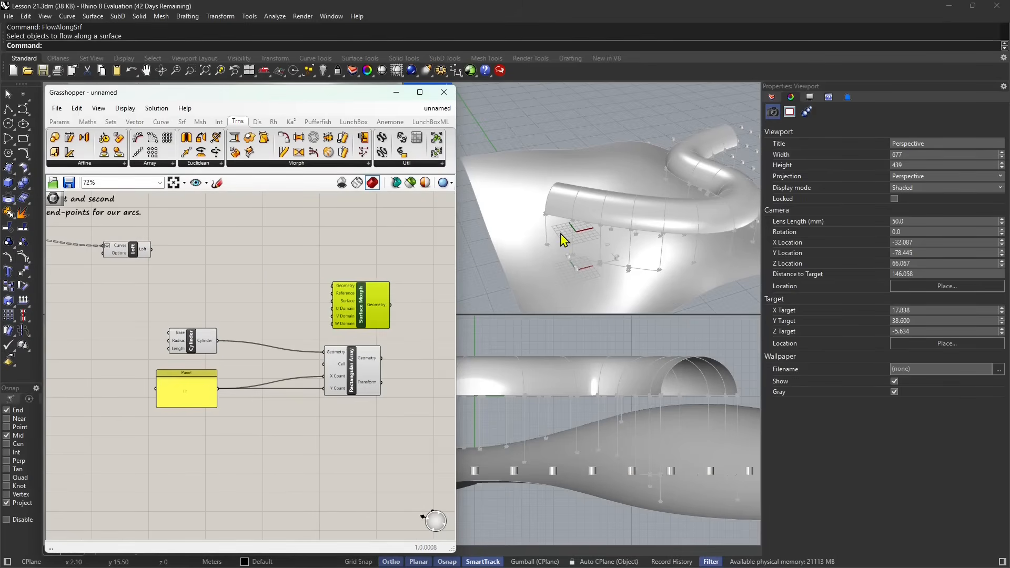
pyautogui.moveTo(565, 234); pyautogui.dragTo(585, 227, button='right')
# Spread out Surface Morph and Rectangular Array, placing the array closer to the Cylinder and leaving a wide gap before Surface Morph.
pyautogui.moveTo(370, 317); pyautogui.dragTo(361, 311)
pyautogui.scroll(1, 360, 312)
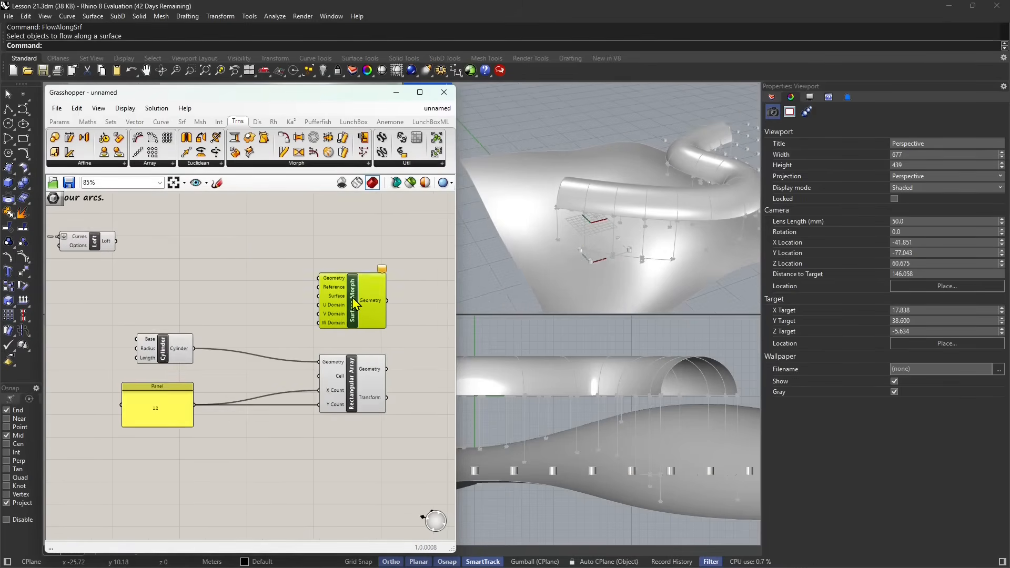
pyautogui.scroll(1, 343, 307)
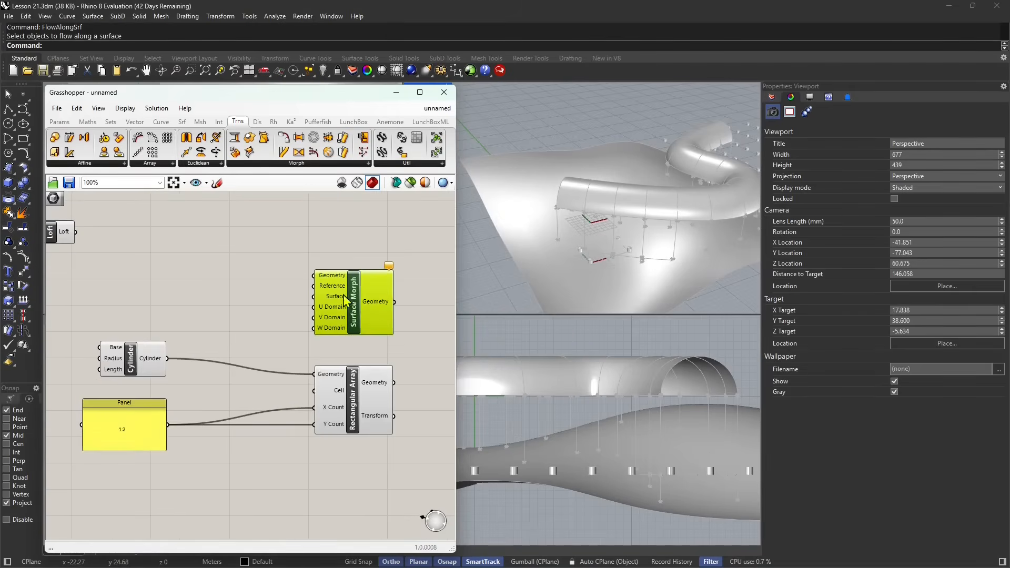
pyautogui.moveTo(250, 329); pyautogui.dragTo(294, 335, button='right')
pyautogui.moveTo(371, 381); pyautogui.dragTo(270, 370)
pyautogui.moveTo(388, 319); pyautogui.dragTo(408, 316)
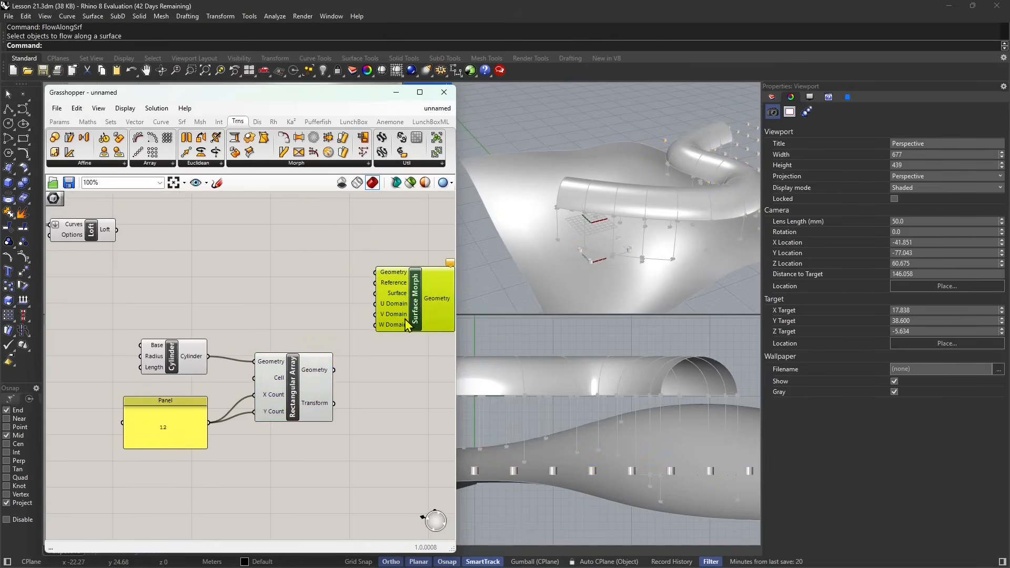
pyautogui.moveTo(382, 352); pyautogui.dragTo(290, 345, button='right')
pyautogui.moveTo(311, 308); pyautogui.dragTo(368, 313)
pyautogui.moveTo(226, 373); pyautogui.dragTo(258, 379)
pyautogui.click(377, 318)
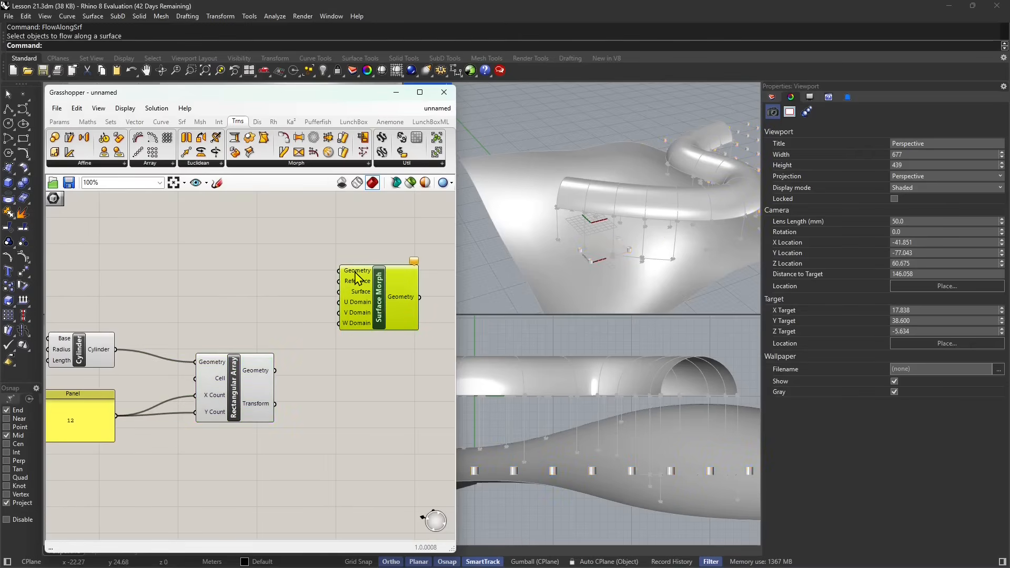
# Connect the Loft output to Surface Morph's Surface input and shift the Rectangular Array component slightly toward the Cylinder.
pyautogui.moveTo(357, 278)
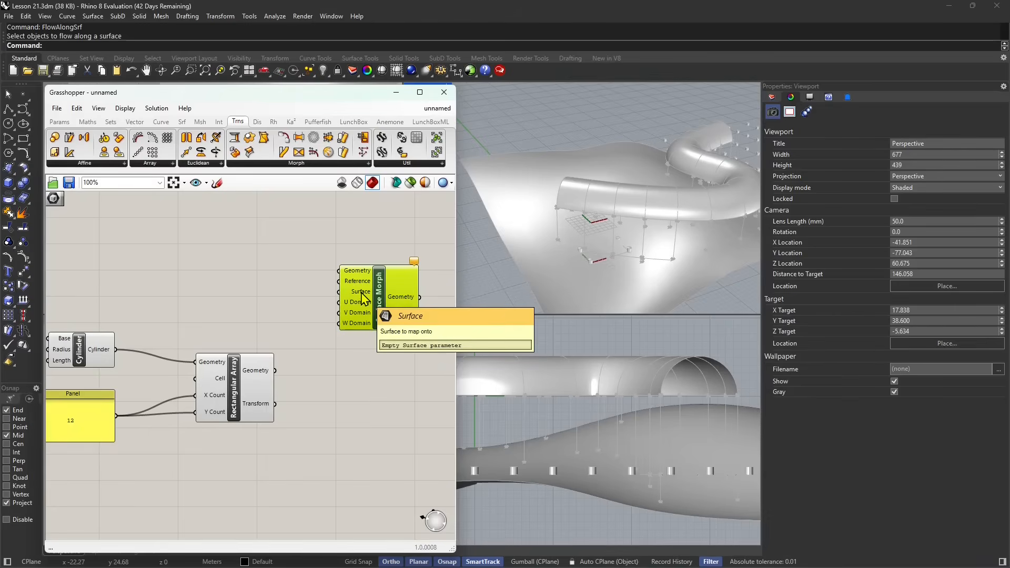
pyautogui.scroll(-3, 298, 305)
pyautogui.moveTo(143, 250); pyautogui.dragTo(415, 306)
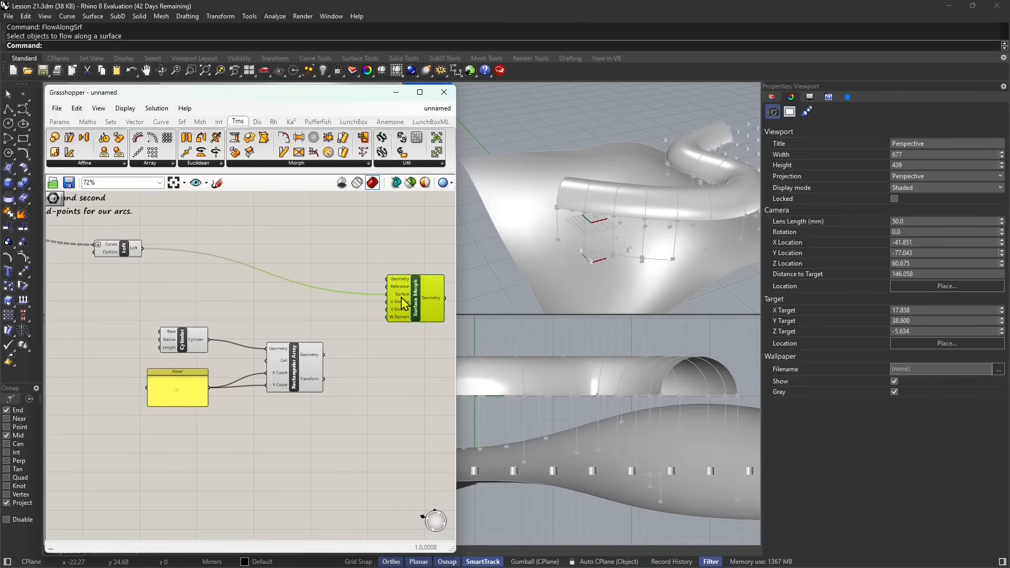
pyautogui.moveTo(307, 375); pyautogui.dragTo(289, 375)
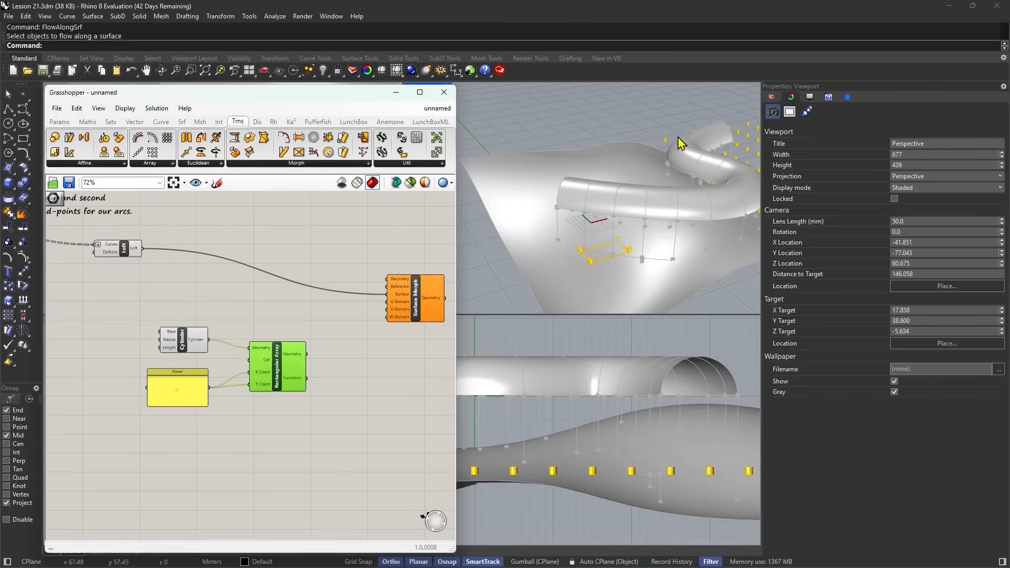
# Add a Bounding Box component beside the Rectangular Array and connect the array's Geometry output to its Content input.
pyautogui.scroll(2, 418, 344)
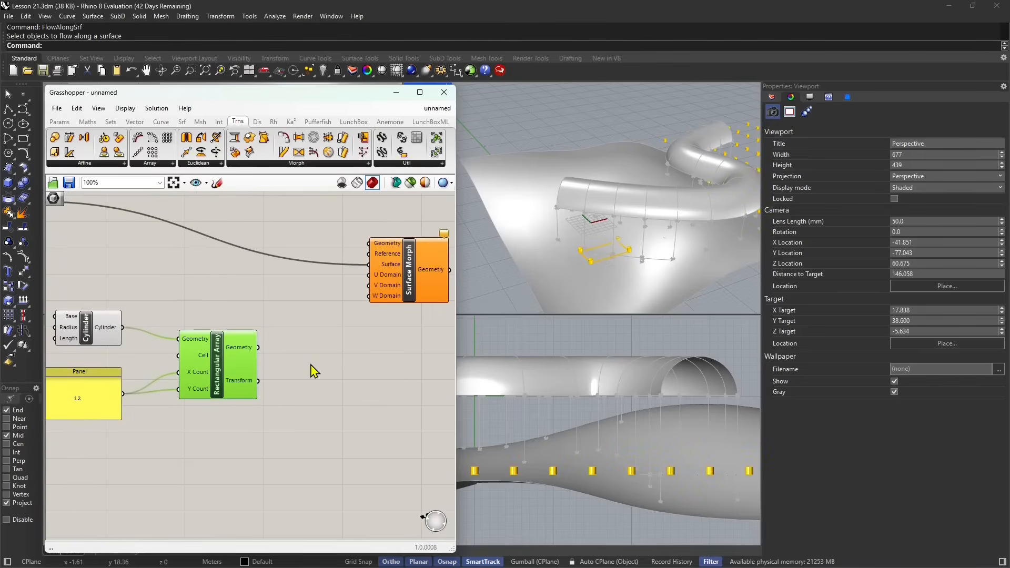
pyautogui.click(386, 259)
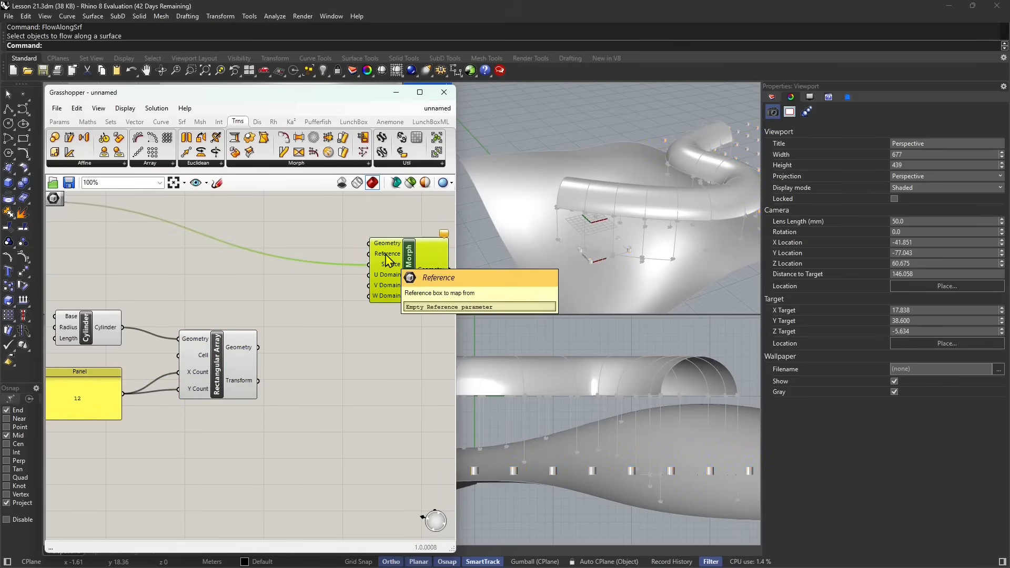
pyautogui.click(315, 361)
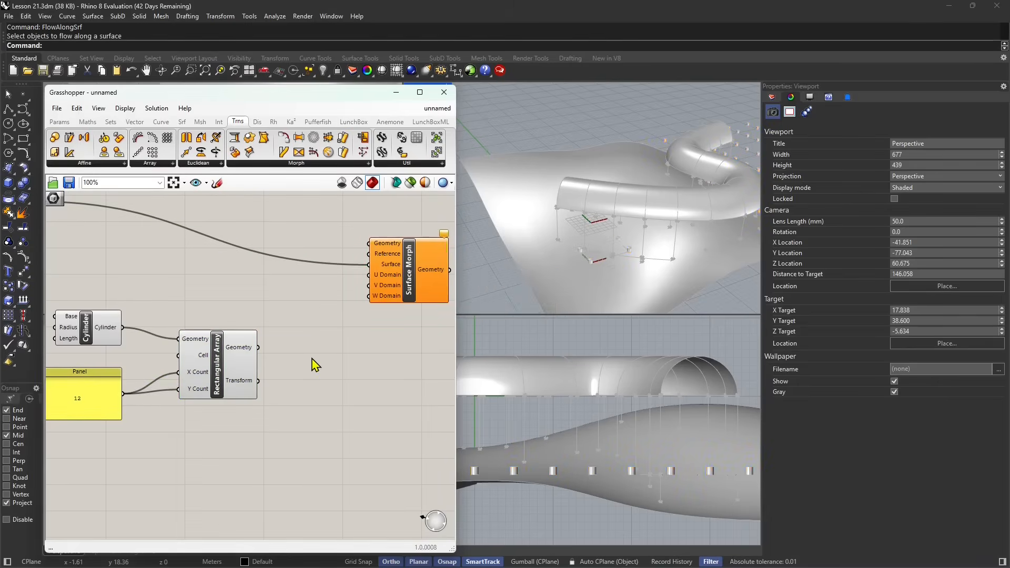
pyautogui.doubleClick(316, 364)
pyautogui.write('bound')
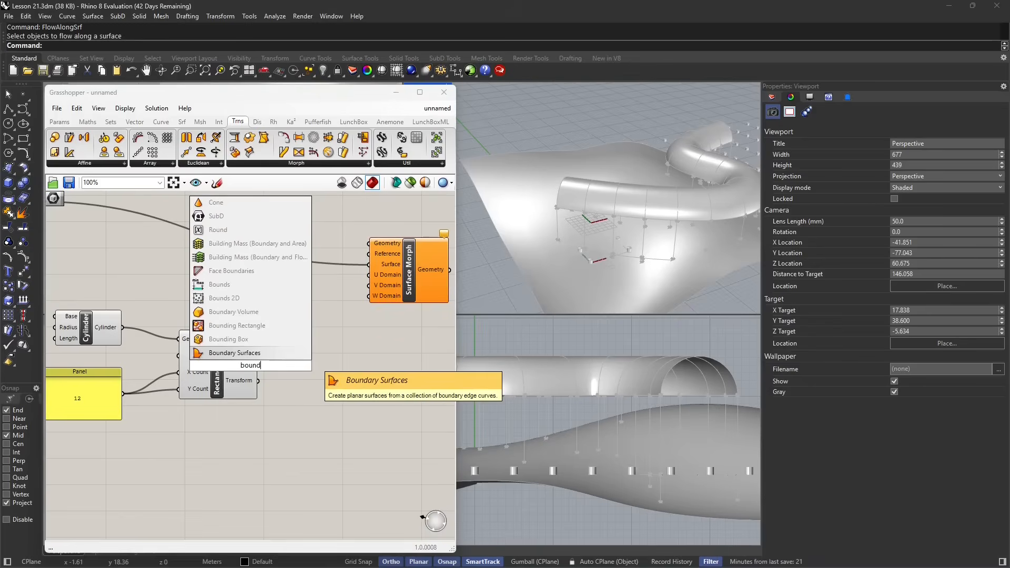
pyautogui.press('Up')
pyautogui.press('Return')
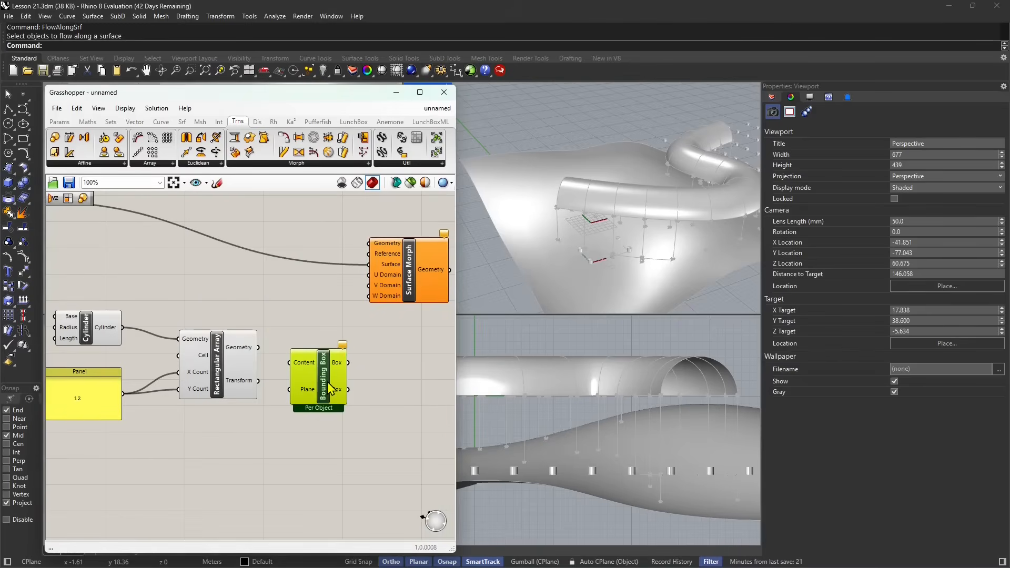
pyautogui.moveTo(259, 347); pyautogui.dragTo(289, 363)
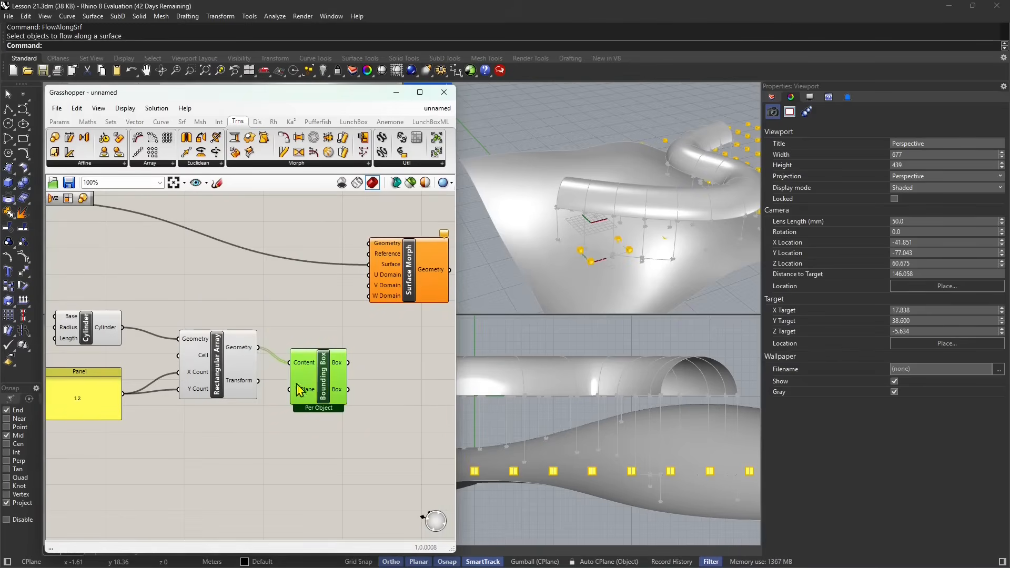
# Connect the Bounding Box's first Box output to Surface Morph's Reference input and move Surface Morph slightly farther away.
pyautogui.scroll(-6, 588, 202)
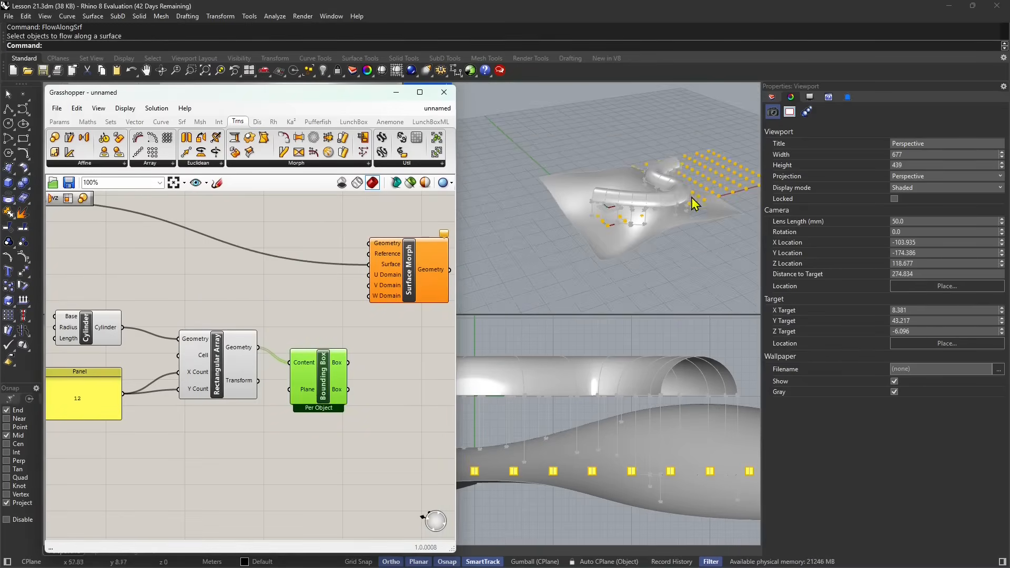
pyautogui.moveTo(348, 363); pyautogui.dragTo(416, 294)
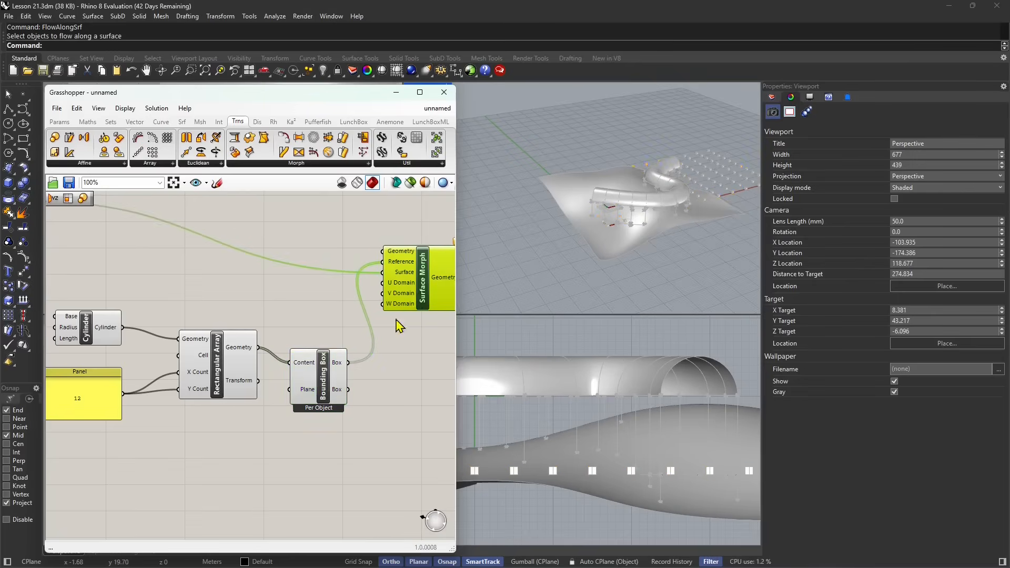
pyautogui.moveTo(373, 368); pyautogui.dragTo(305, 362, button='right')
pyautogui.moveTo(350, 276); pyautogui.dragTo(378, 285)
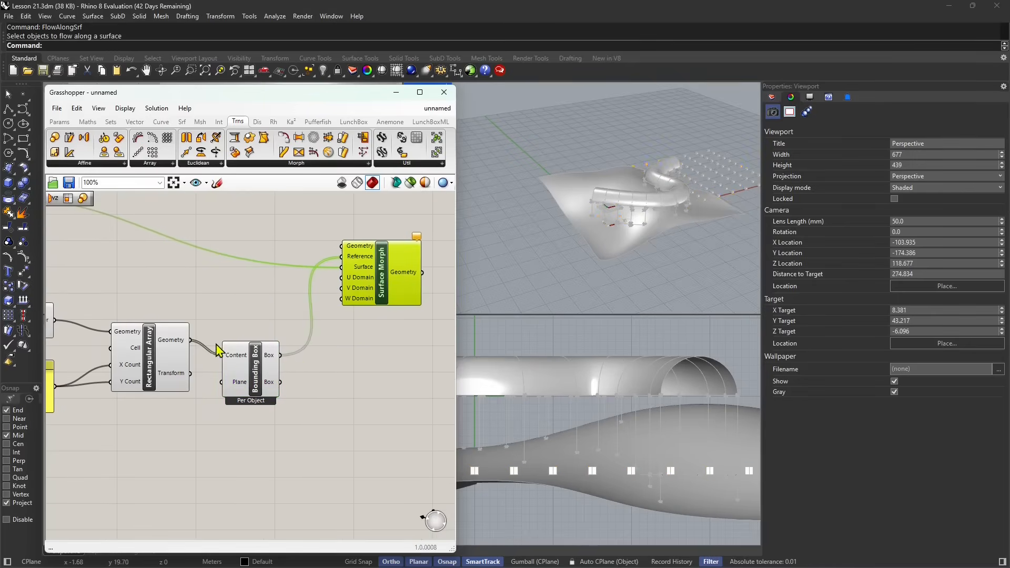
# Connect the Rectangular Array's Geometry output to Surface Morph's Geometry input.
pyautogui.moveTo(161, 357); pyautogui.dragTo(190, 392, button='right')
pyautogui.moveTo(191, 393); pyautogui.dragTo(370, 282)
pyautogui.click(406, 309)
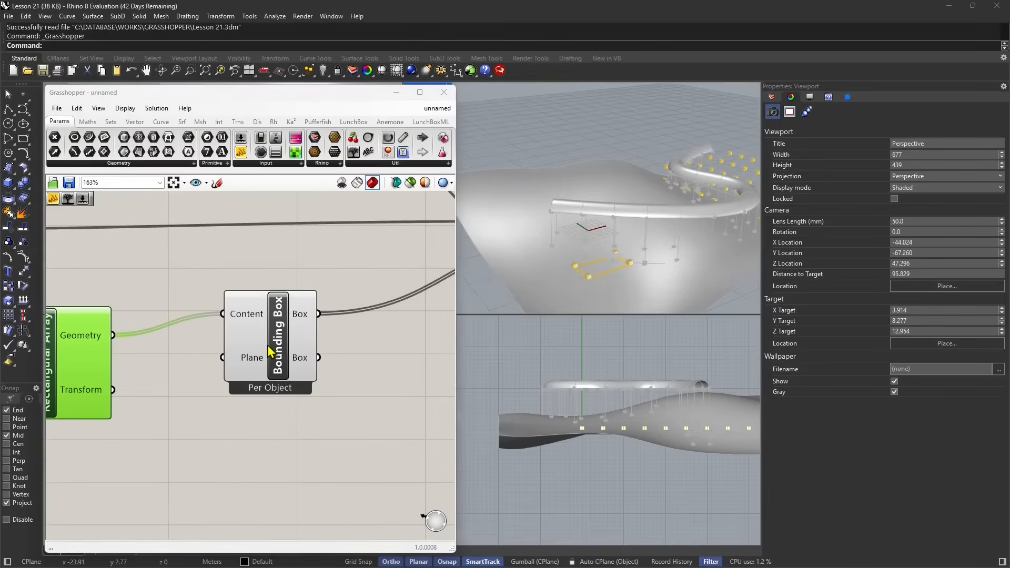
# Flatten the Content input of the Bounding Box component.
pyautogui.click(268, 347)
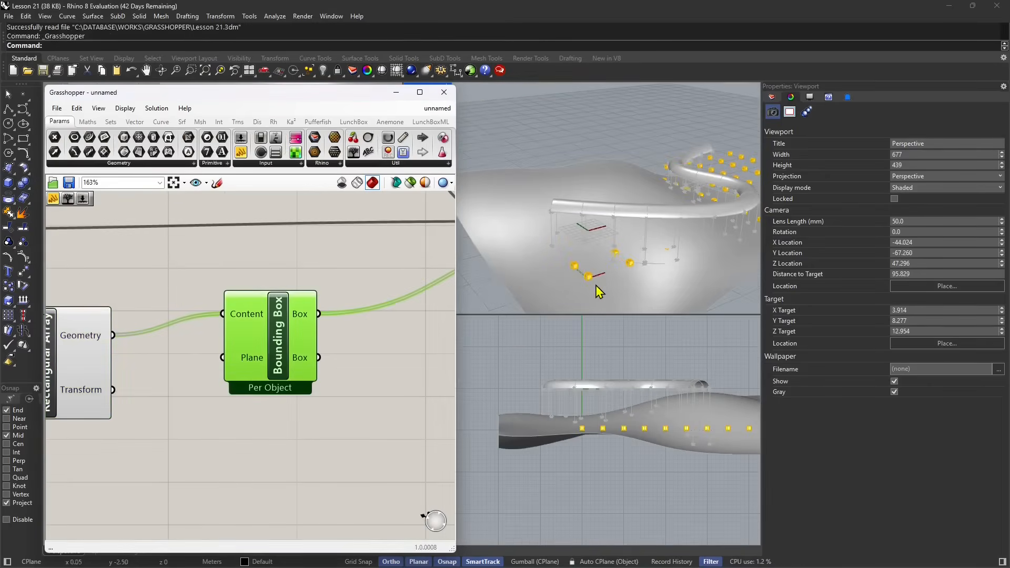
pyautogui.moveTo(223, 349); pyautogui.dragTo(266, 346, button='right')
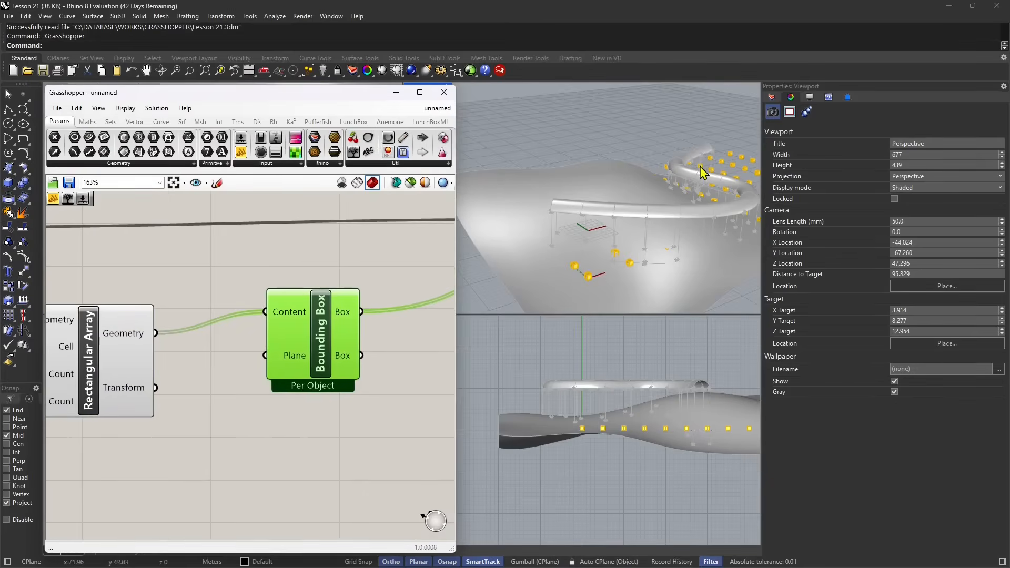
pyautogui.rightClick(268, 326)
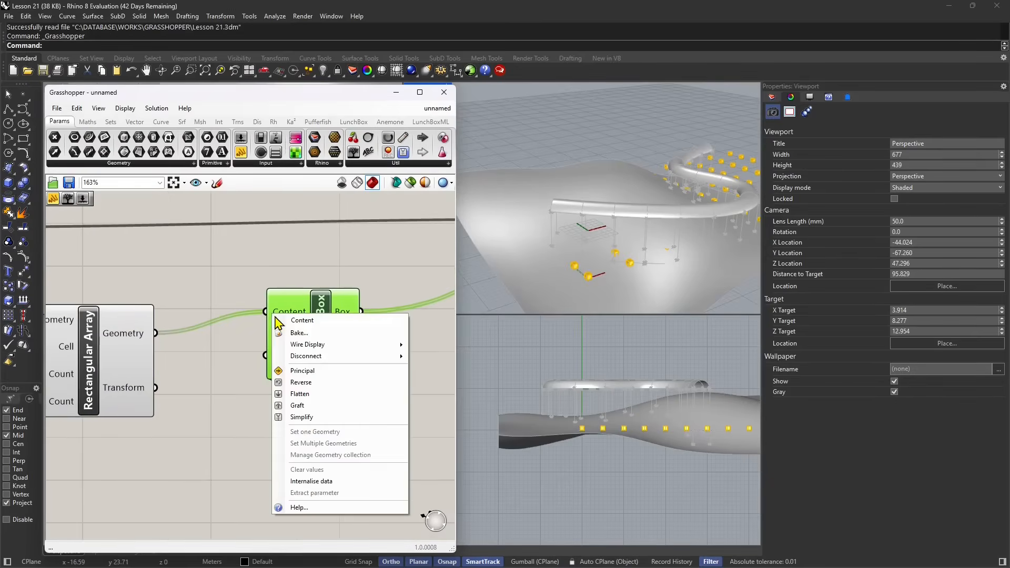
pyautogui.click(299, 396)
pyautogui.moveTo(286, 319); pyautogui.dragTo(294, 325)
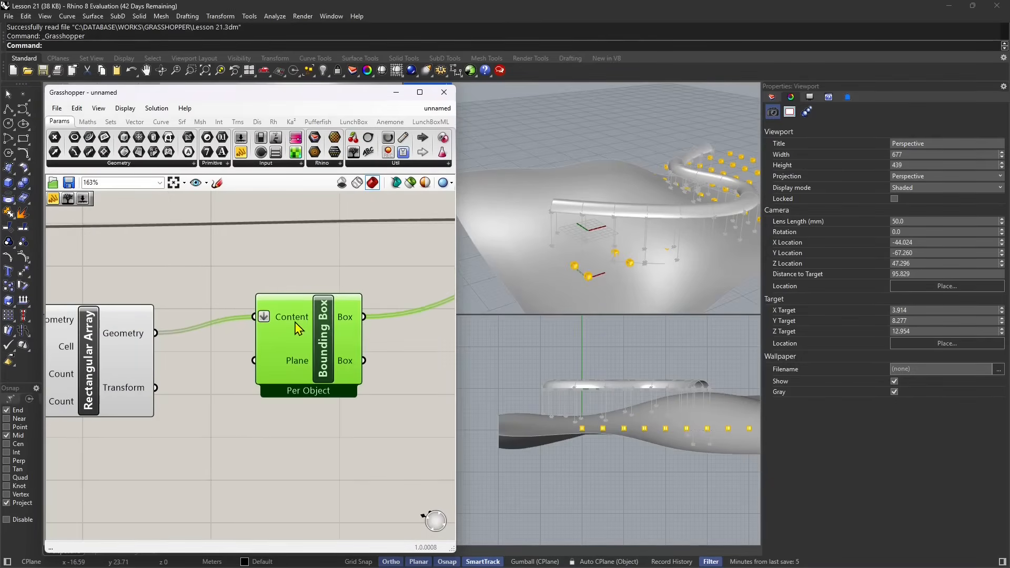
# Check the cylinder array beside the vault in Perspective and move Surface Morph slightly farther from the Bounding Box.
pyautogui.moveTo(355, 332); pyautogui.dragTo(204, 326, button='right')
pyautogui.scroll(-1, 204, 326)
pyautogui.moveTo(618, 207); pyautogui.dragTo(596, 223, button='right')
pyautogui.scroll(-4, 475, 234)
pyautogui.moveTo(336, 299); pyautogui.dragTo(267, 307, button='right')
pyautogui.scroll(-2, 266, 306)
pyautogui.moveTo(360, 291); pyautogui.dragTo(373, 299)
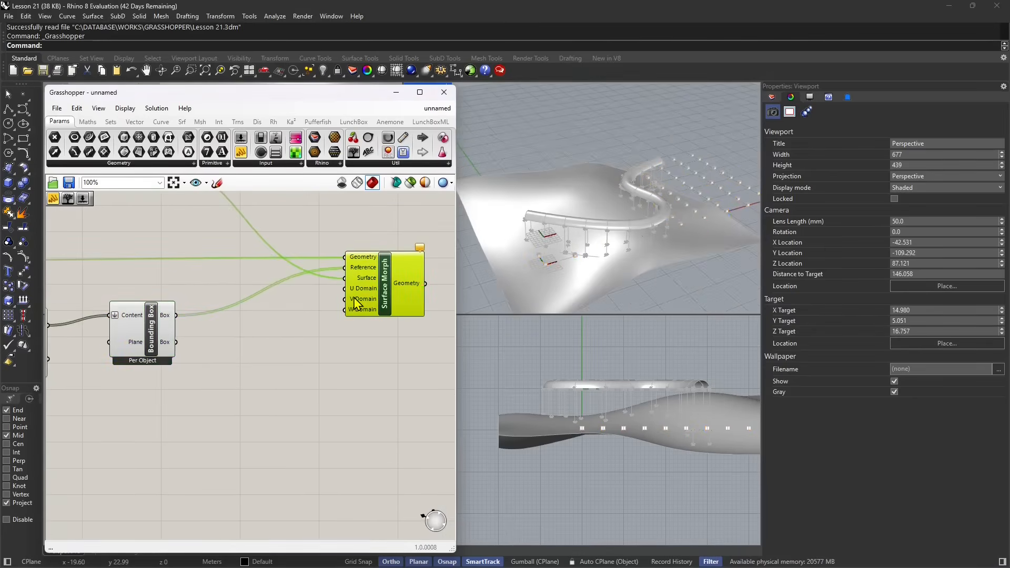
# Add a Construct Domain component and connect its Domain output to Surface Morph's U Domain and V Domain inputs.
pyautogui.doubleClick(329, 337)
pyautogui.write('const')
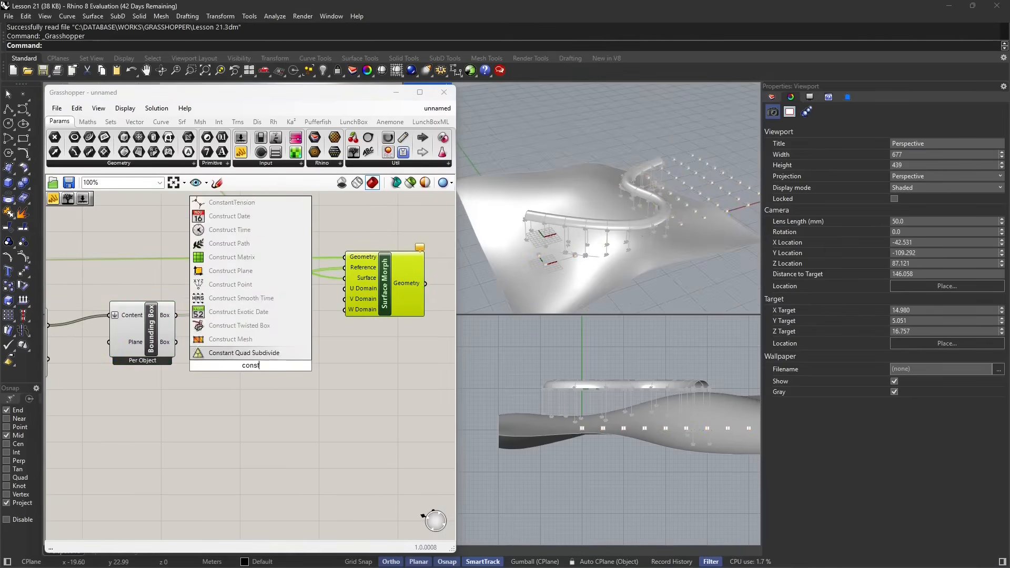
pyautogui.write('ruct')
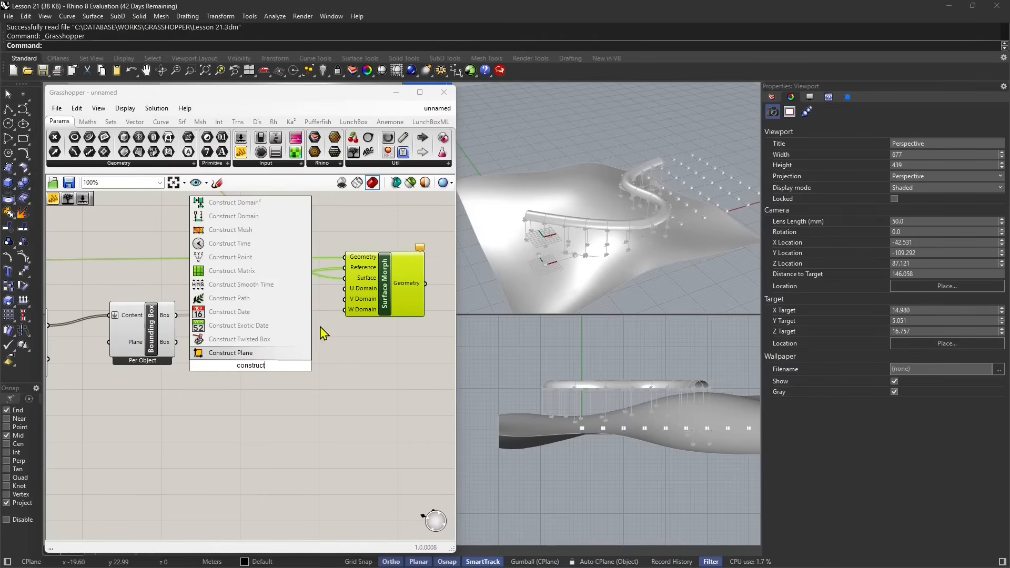
pyautogui.click(247, 217)
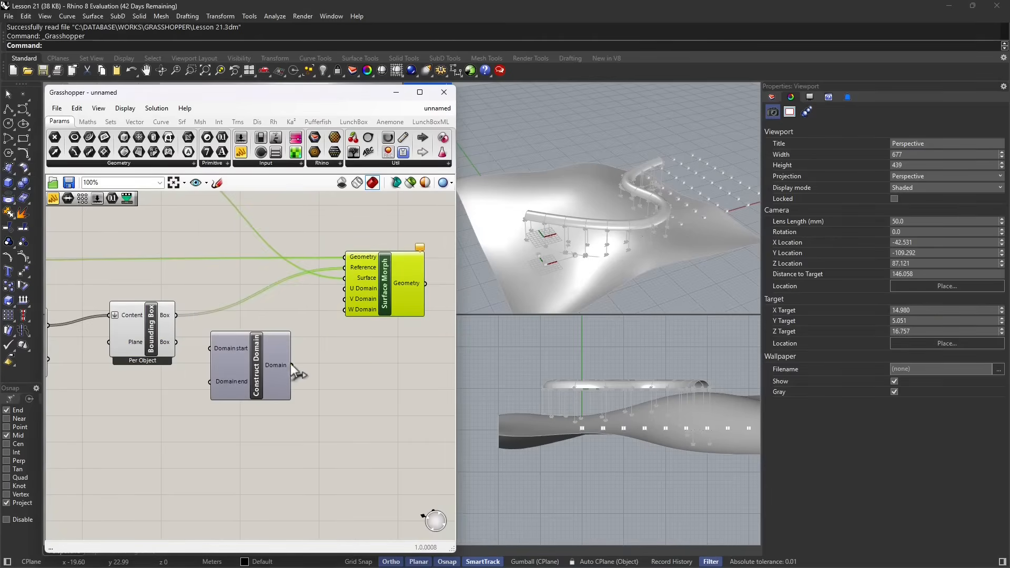
pyautogui.moveTo(293, 365); pyautogui.dragTo(402, 348)
pyautogui.moveTo(246, 399); pyautogui.dragTo(249, 394)
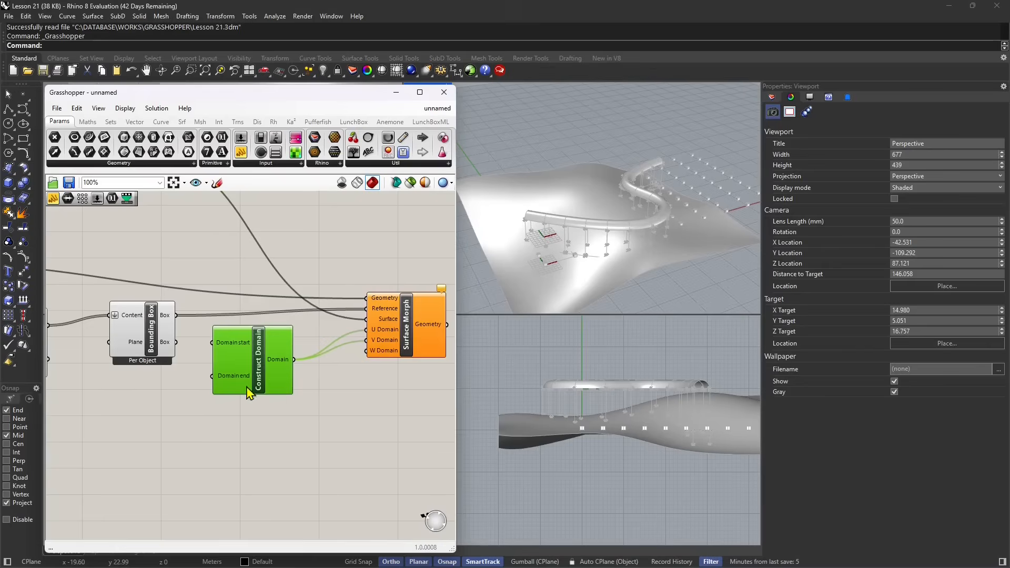
# Add a Number Slider below Construct Domain and connect it to Surface Morph's W Domain input.
pyautogui.doubleClick(330, 421)
pyautogui.write('slider')
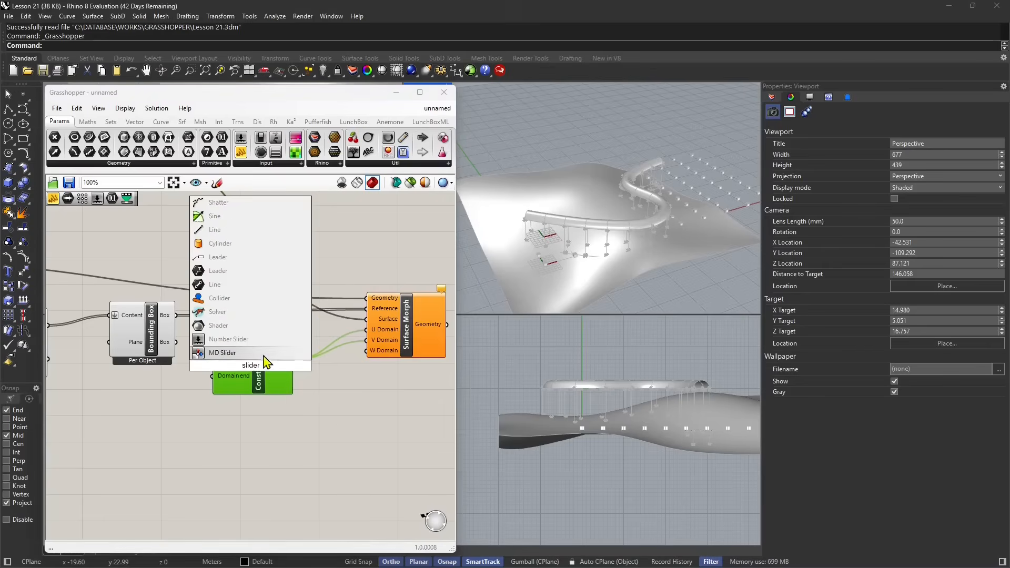
pyautogui.press('Return')
pyautogui.moveTo(274, 367); pyautogui.dragTo(272, 423)
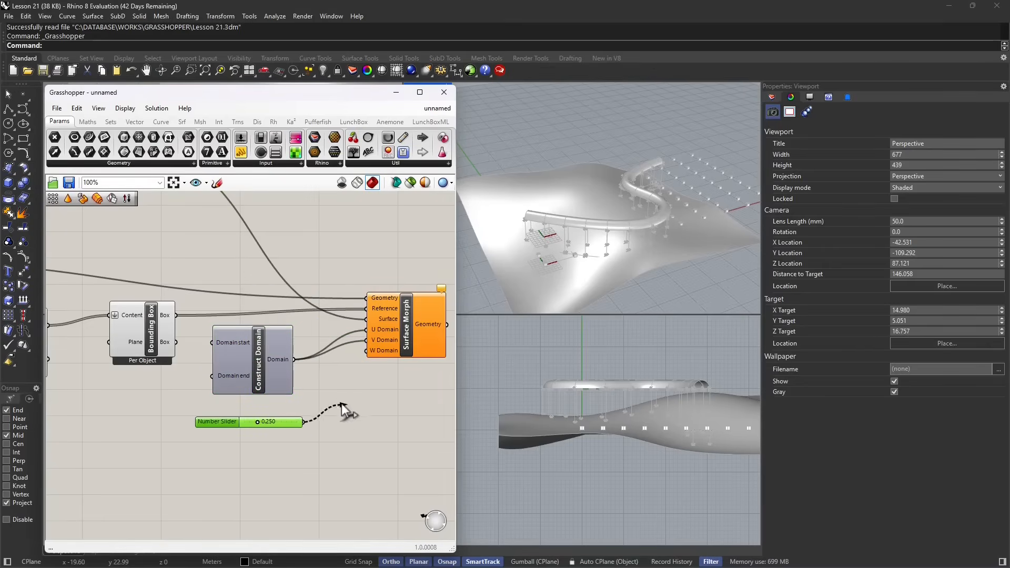
pyautogui.moveTo(342, 403); pyautogui.dragTo(367, 352)
pyautogui.click(387, 357)
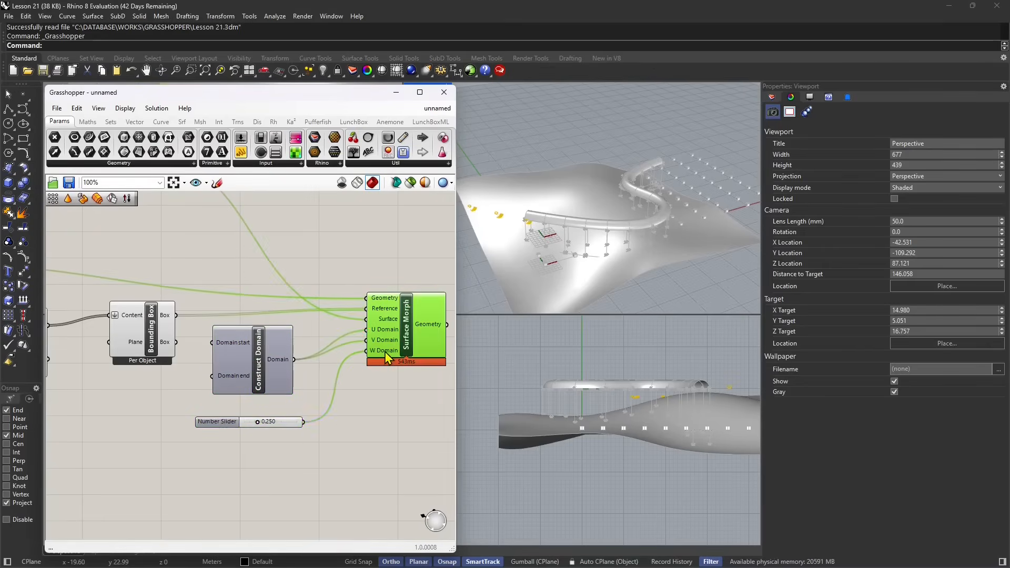
# Inspect the morphed cylinders around the vault in Perspective and reparameterize the Surface input of Surface Morph.
pyautogui.moveTo(485, 286); pyautogui.dragTo(744, 203, button='right')
pyautogui.scroll(-10, 689, 232)
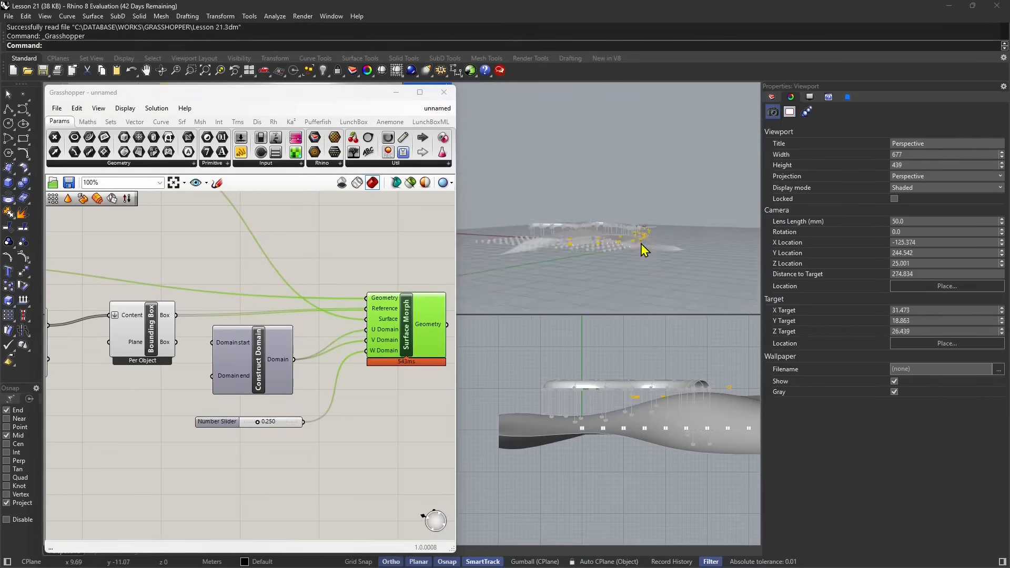
pyautogui.moveTo(640, 244); pyautogui.dragTo(494, 257, button='right')
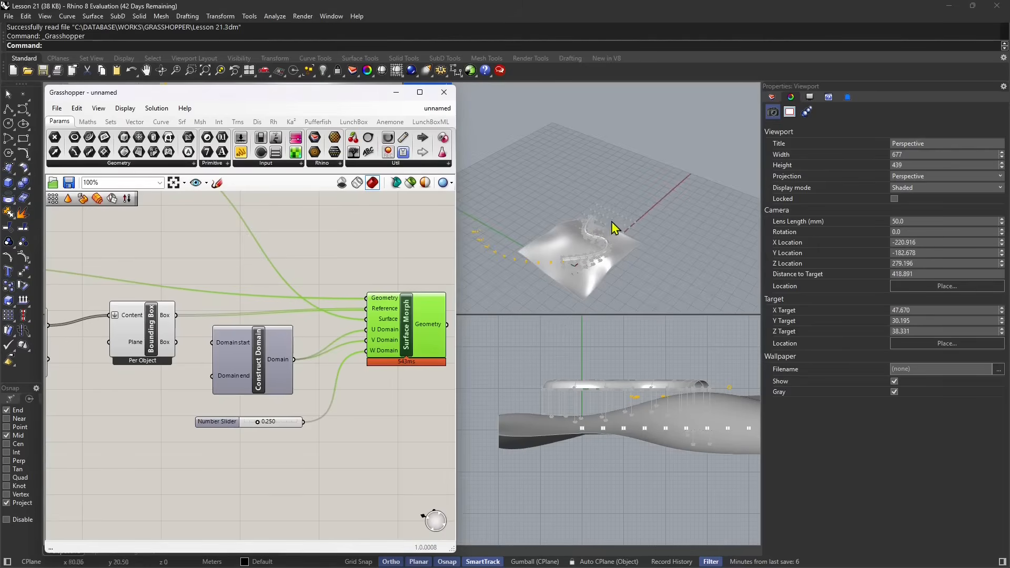
pyautogui.scroll(2, 380, 324)
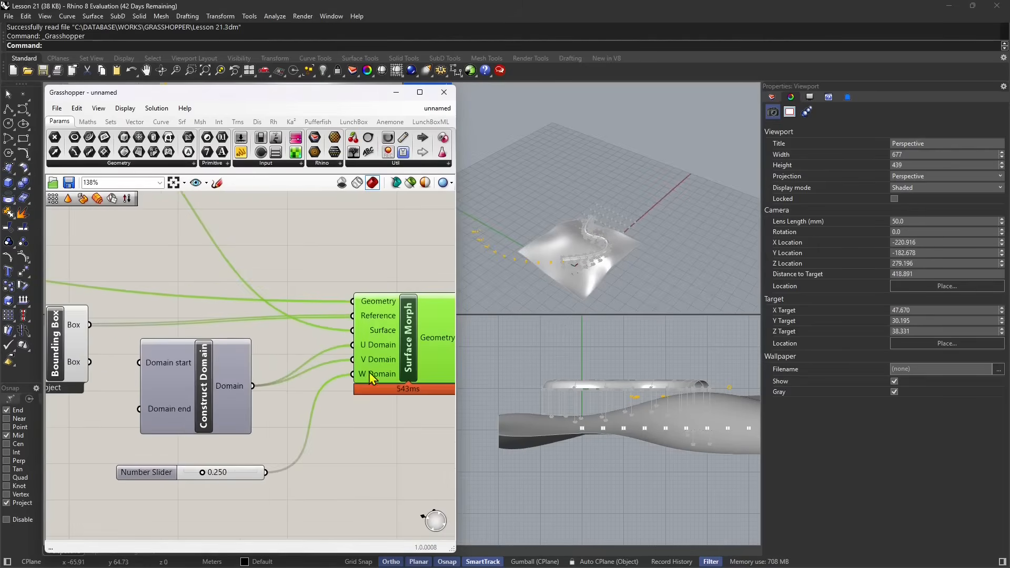
pyautogui.rightClick(365, 333)
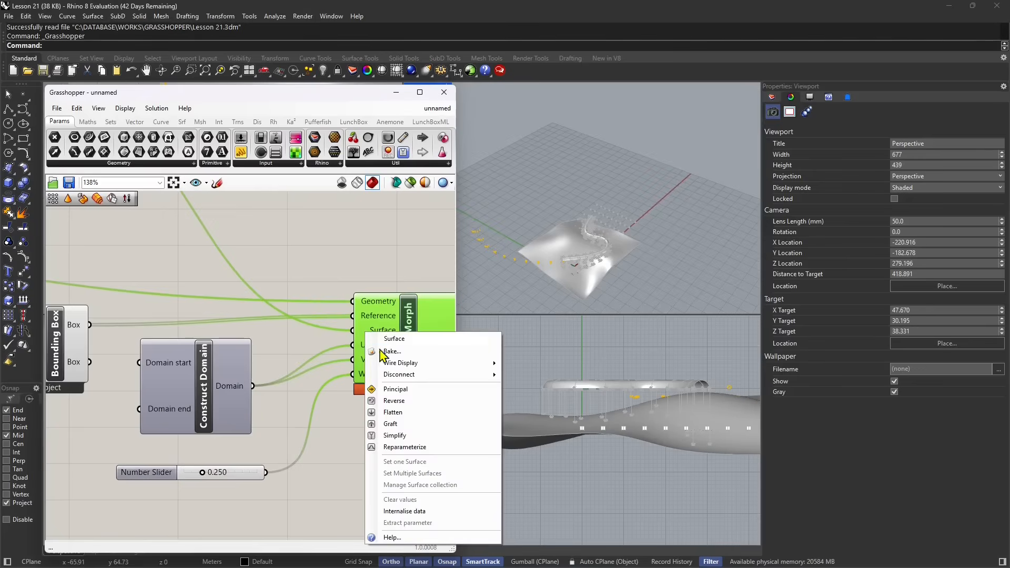
pyautogui.click(401, 447)
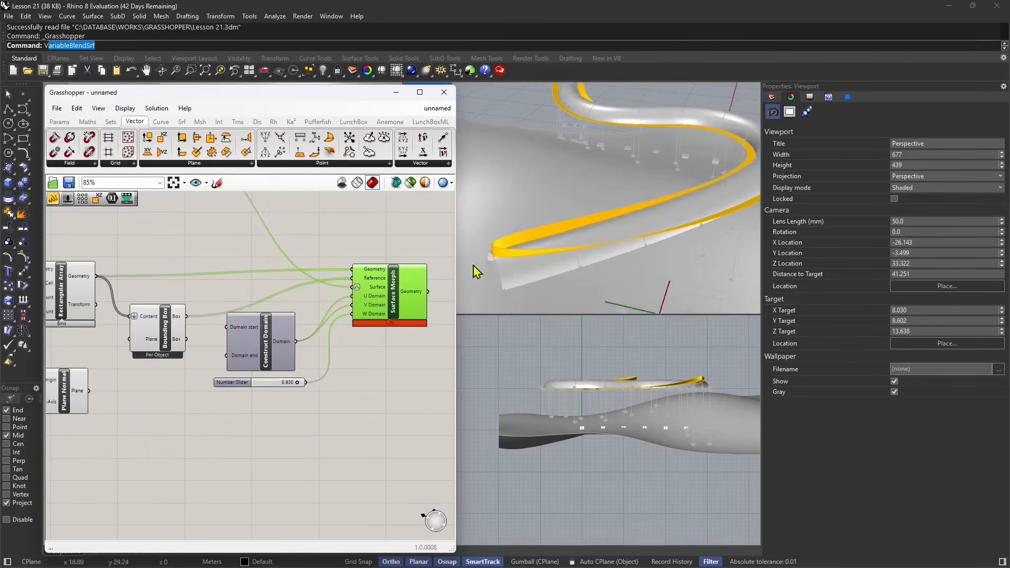
# Reposition the Rectangular Array and Bounding Box components slightly on the canvas.
pyautogui.moveTo(475, 268); pyautogui.dragTo(573, 252, button='right')
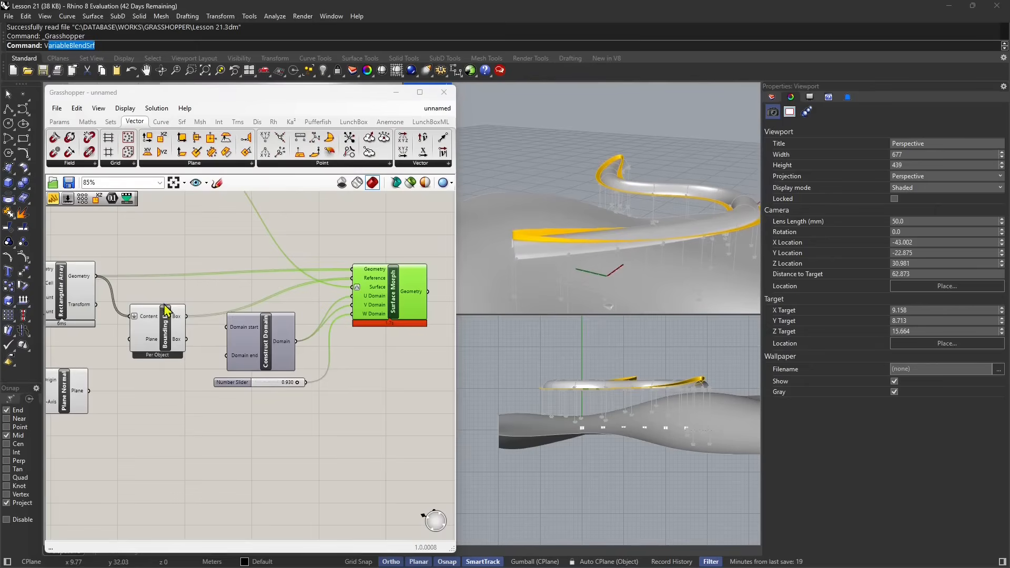
pyautogui.moveTo(80, 296); pyautogui.dragTo(93, 277)
pyautogui.moveTo(117, 316); pyautogui.dragTo(181, 312, button='right')
pyautogui.moveTo(215, 323); pyautogui.dragTo(221, 342)
pyautogui.moveTo(139, 261); pyautogui.dragTo(131, 280)
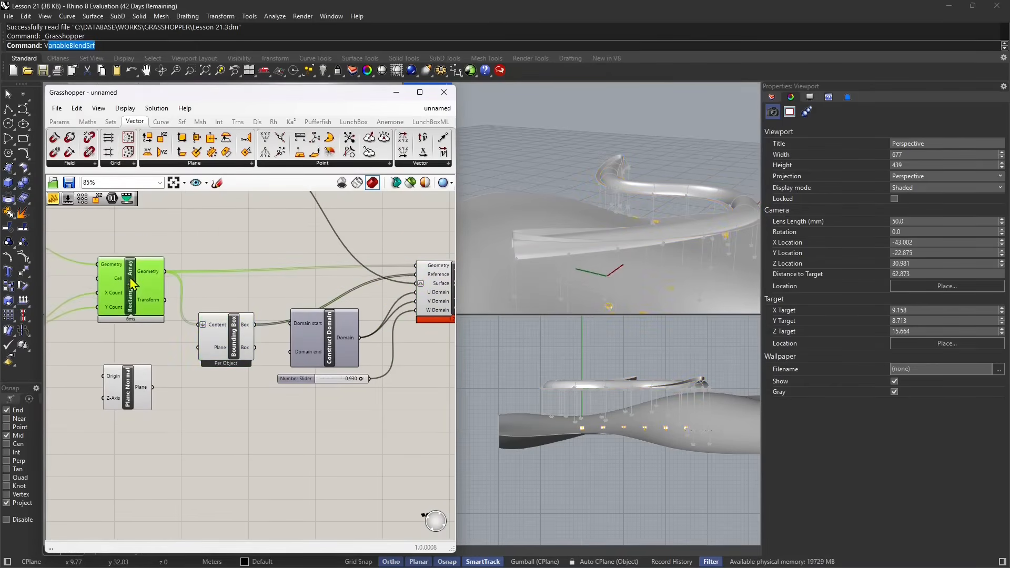
pyautogui.moveTo(171, 284); pyautogui.dragTo(272, 295, button='right')
pyautogui.scroll(-3, 214, 311)
pyautogui.scroll(3, 254, 296)
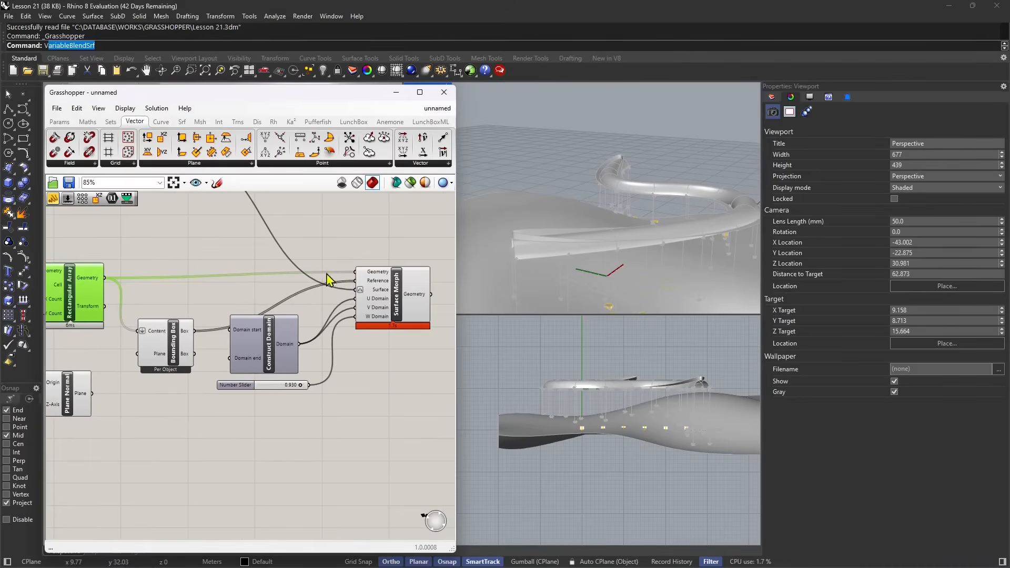
# Switch the Bounding Box component to Union Box and check the effect on the morphed cylinders in Perspective.
pyautogui.moveTo(386, 278)
pyautogui.moveTo(78, 290); pyautogui.dragTo(117, 278, button='right')
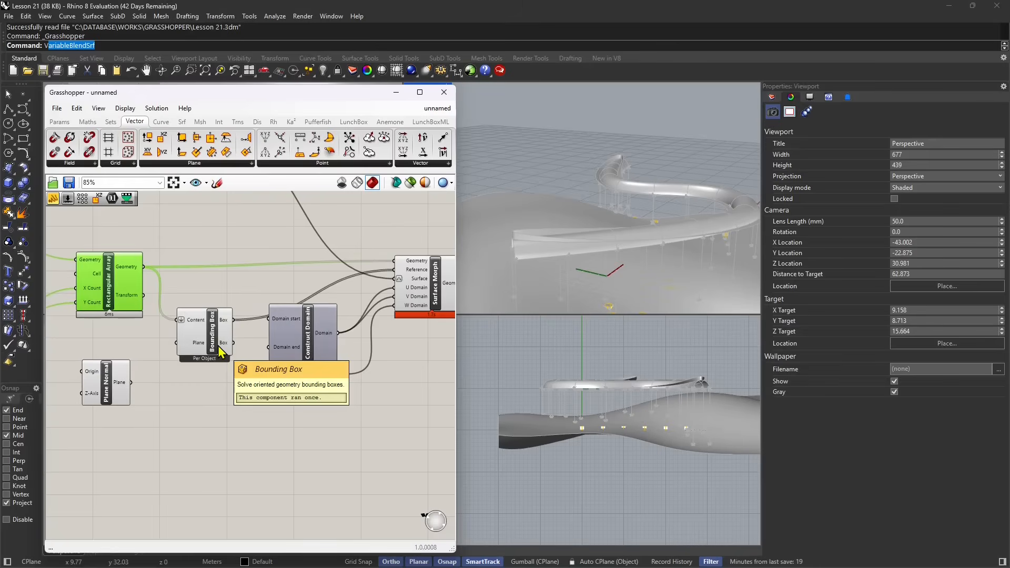
pyautogui.click(217, 348)
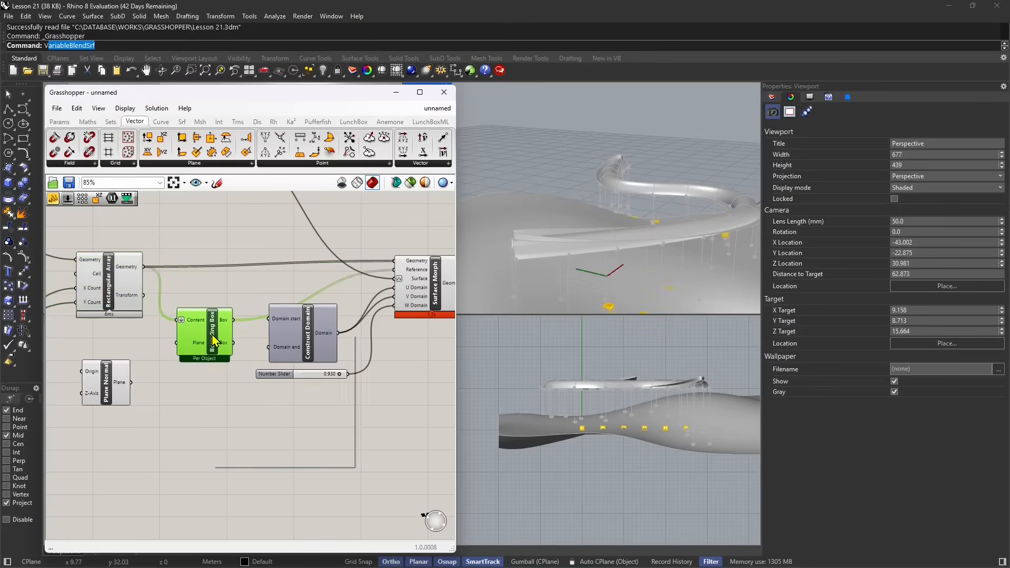
pyautogui.rightClick(212, 335)
pyautogui.click(244, 391)
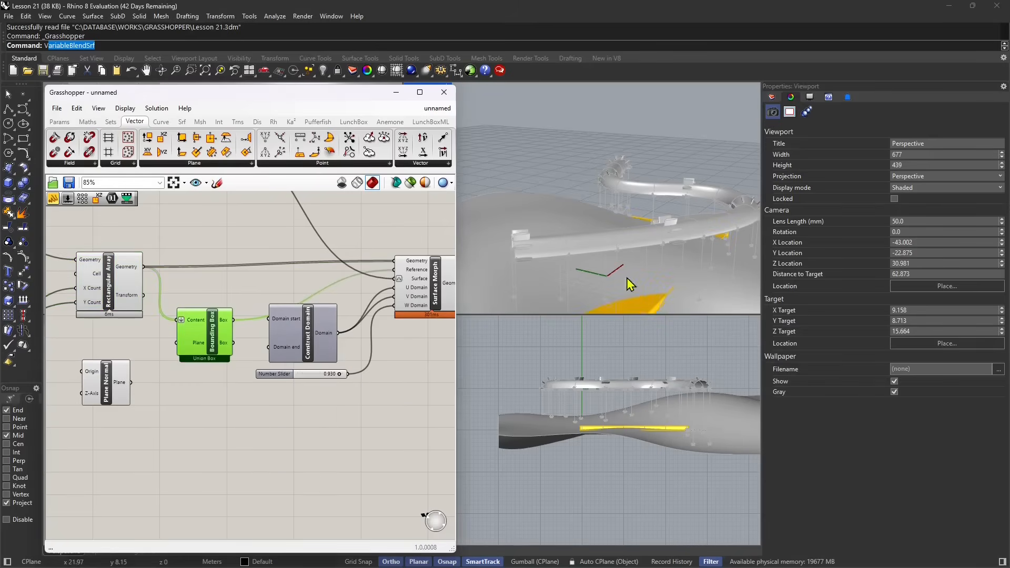
pyautogui.moveTo(627, 278); pyautogui.dragTo(625, 217, button='right')
pyautogui.scroll(-10, 624, 276)
pyautogui.moveTo(615, 281); pyautogui.dragTo(636, 250, button='right')
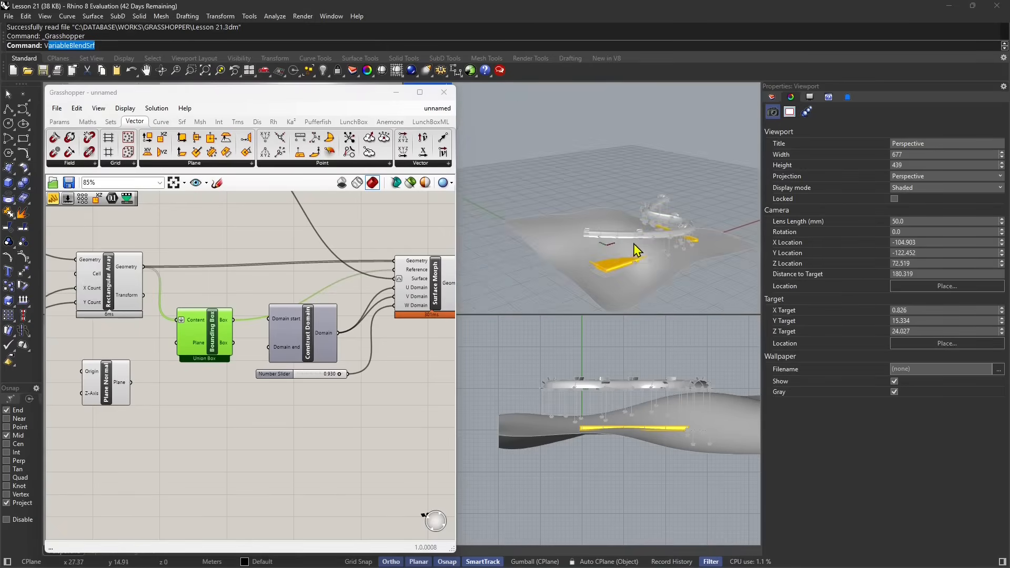
pyautogui.scroll(6, 637, 250)
# Move the count panel up and give Rectangular Array's Y Count its own duplicate panel with the value 6.
pyautogui.moveTo(52, 370); pyautogui.dragTo(154, 380, button='right')
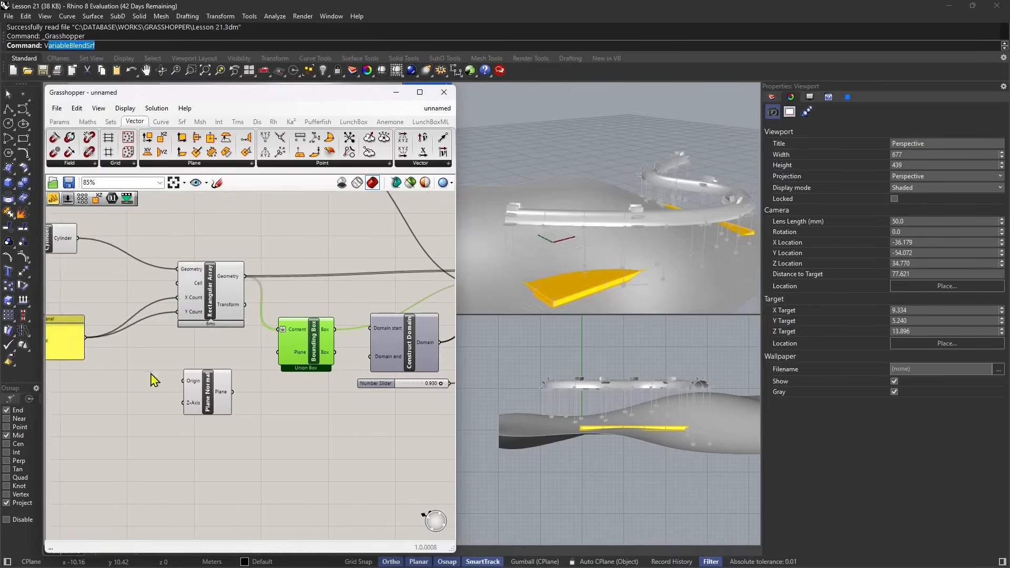
pyautogui.scroll(4, 147, 361)
pyautogui.doubleClick(169, 353)
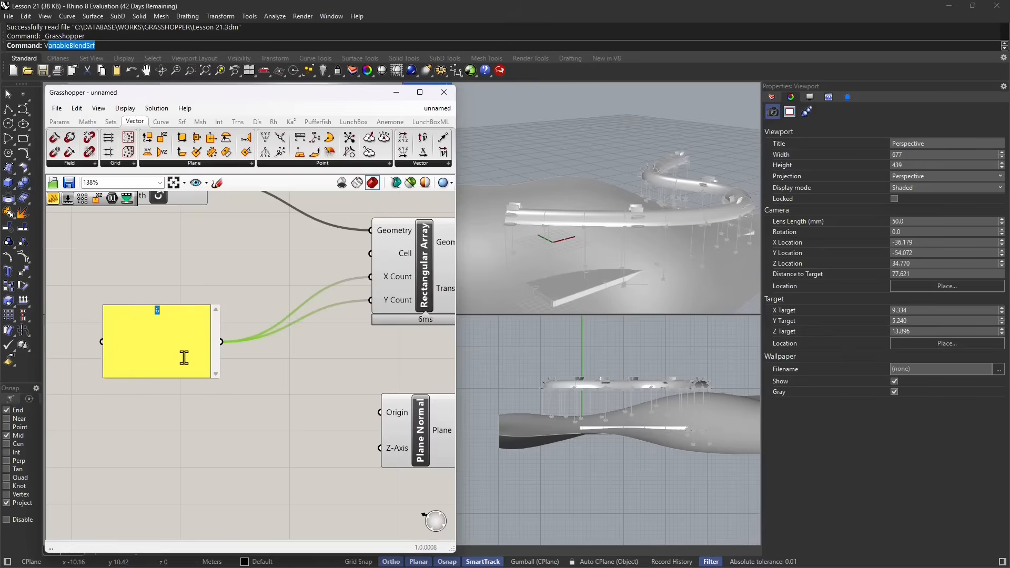
pyautogui.click(271, 369)
pyautogui.moveTo(193, 327); pyautogui.dragTo(191, 291)
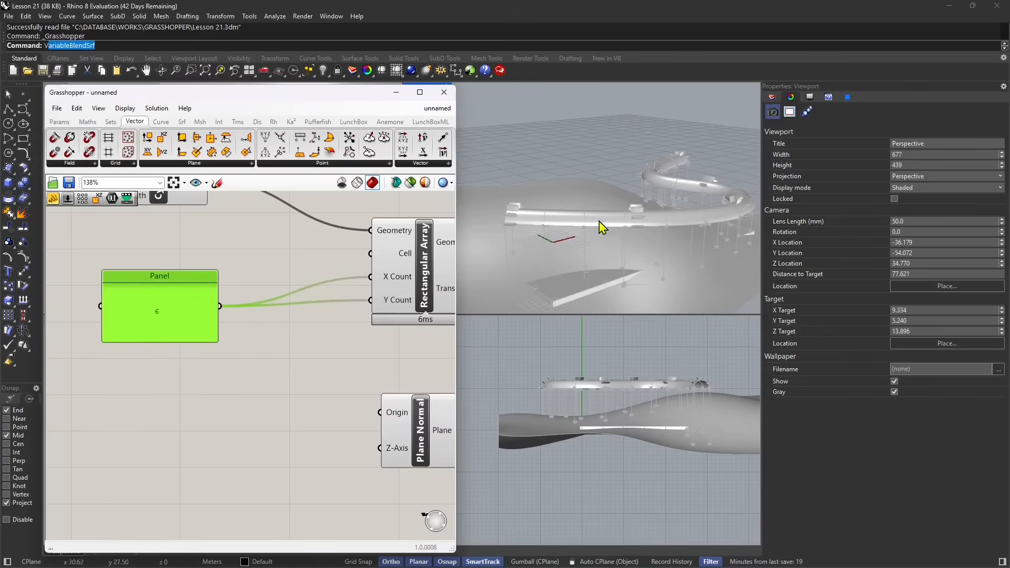
pyautogui.moveTo(637, 219); pyautogui.dragTo(562, 242, button='right')
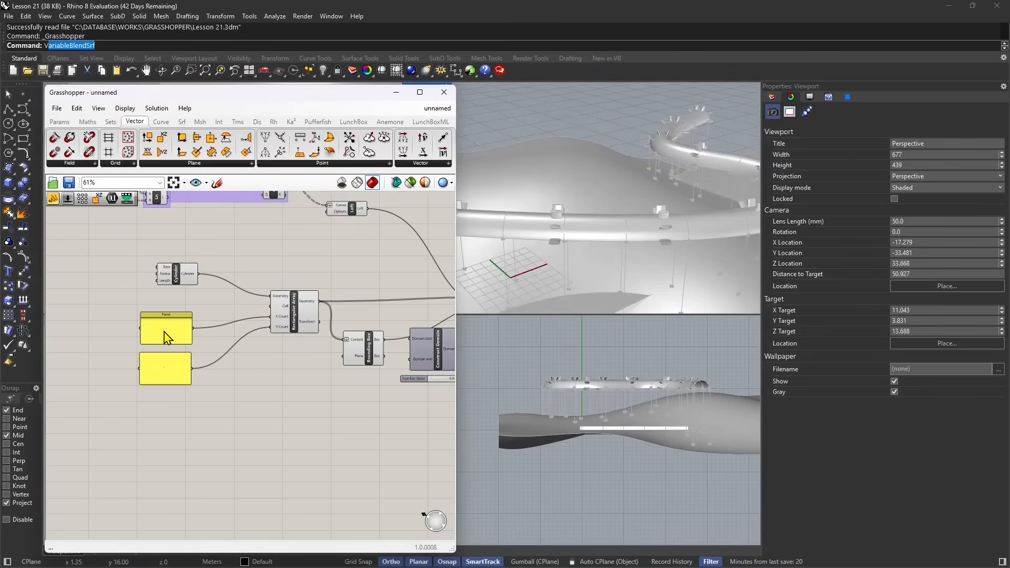
# Set the panel feeding Rectangular Array's X Count to 20.
pyautogui.click(170, 335)
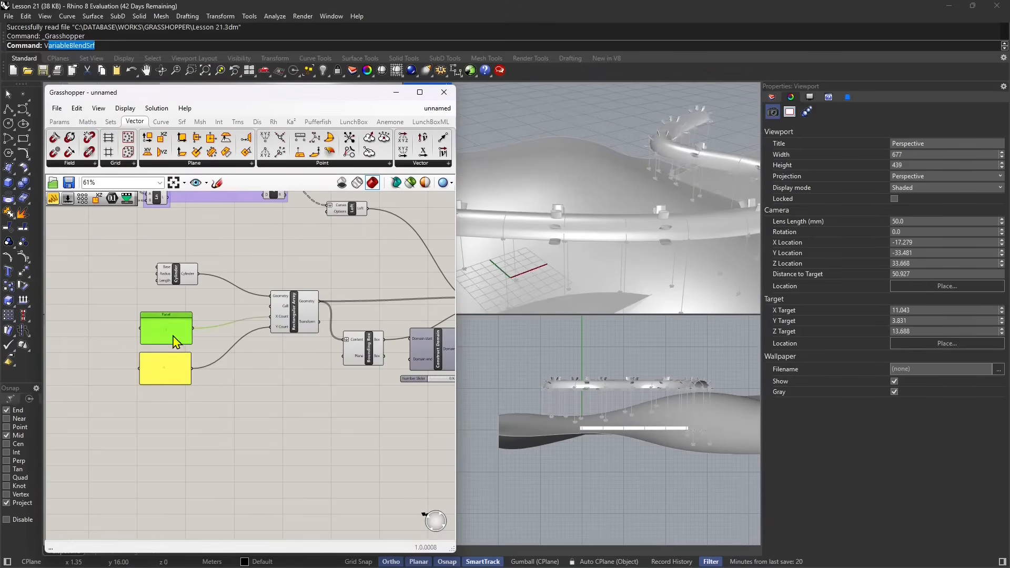
pyautogui.scroll(3, 172, 336)
pyautogui.doubleClick(172, 328)
pyautogui.write('2')
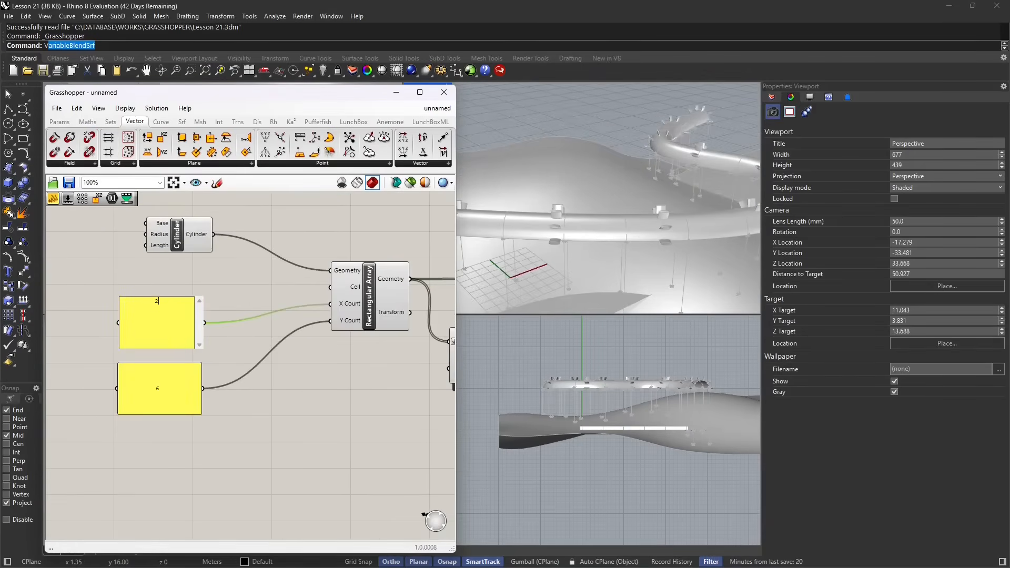
pyautogui.write('0')
pyautogui.click(338, 389)
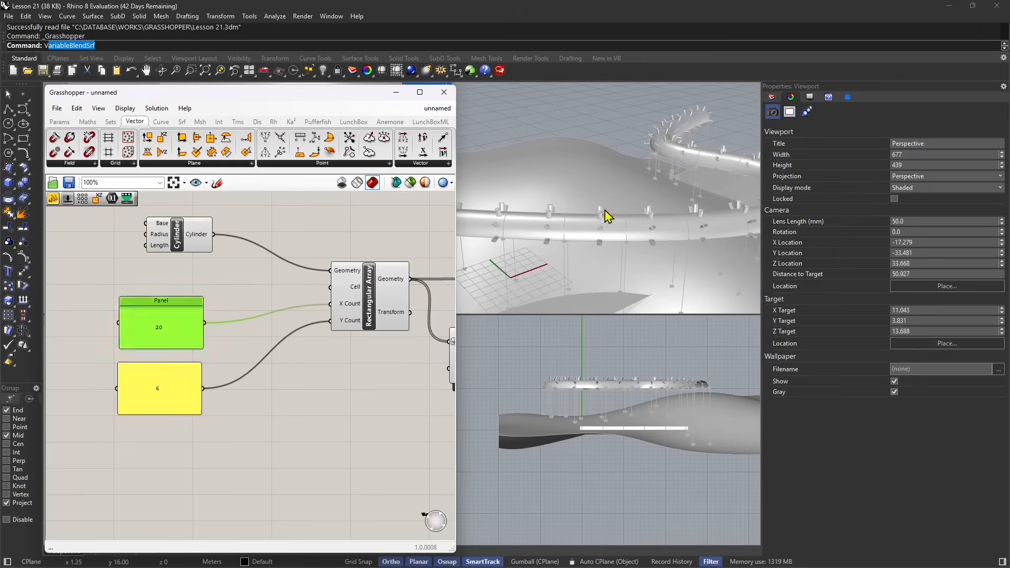
# Set the panel feeding Rectangular Array's X Count to 40 and inspect the cylinders along the vault.
pyautogui.click(176, 327)
pyautogui.doubleClick(161, 329)
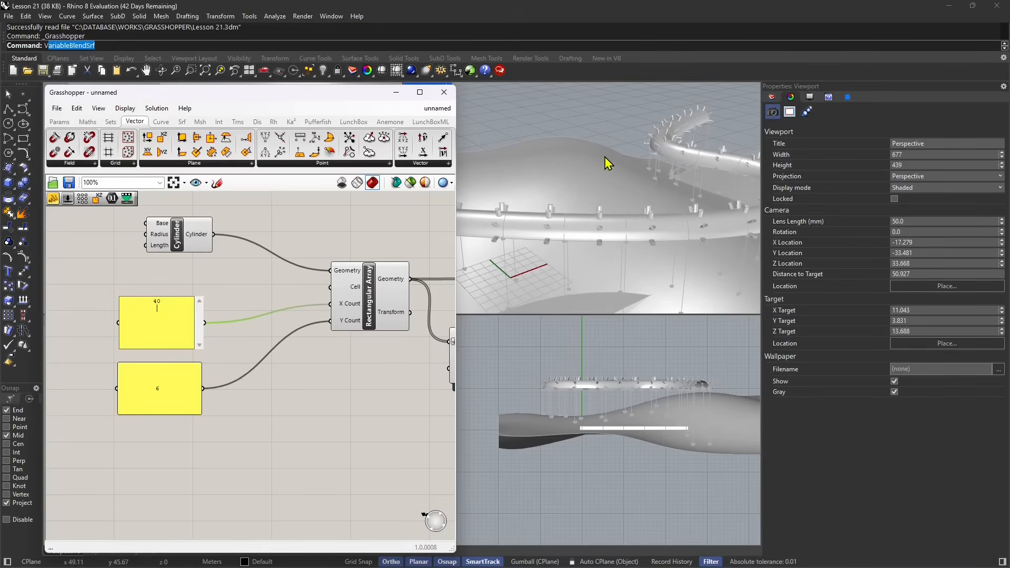
pyautogui.click(616, 199)
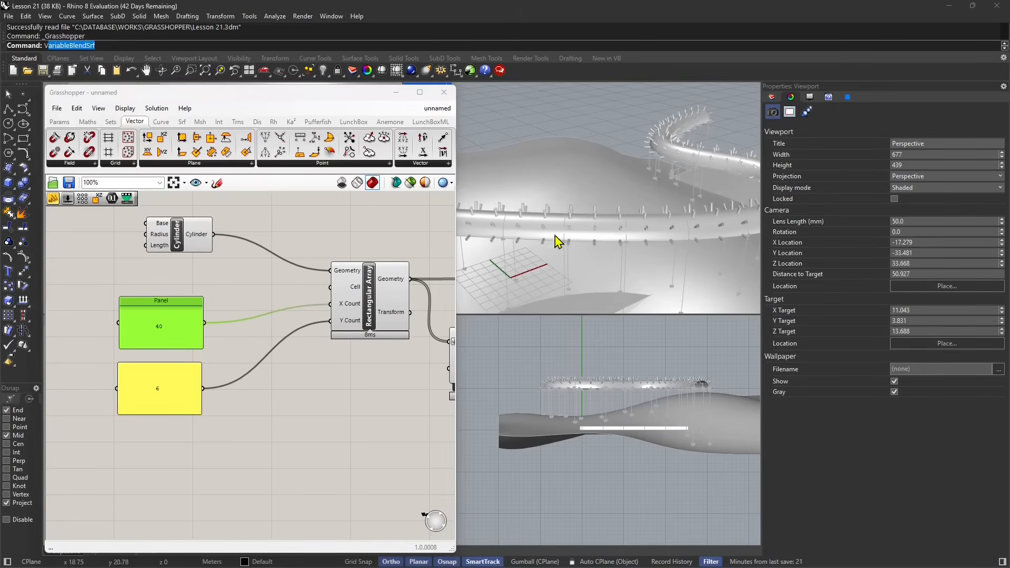
pyautogui.scroll(-2, 542, 238)
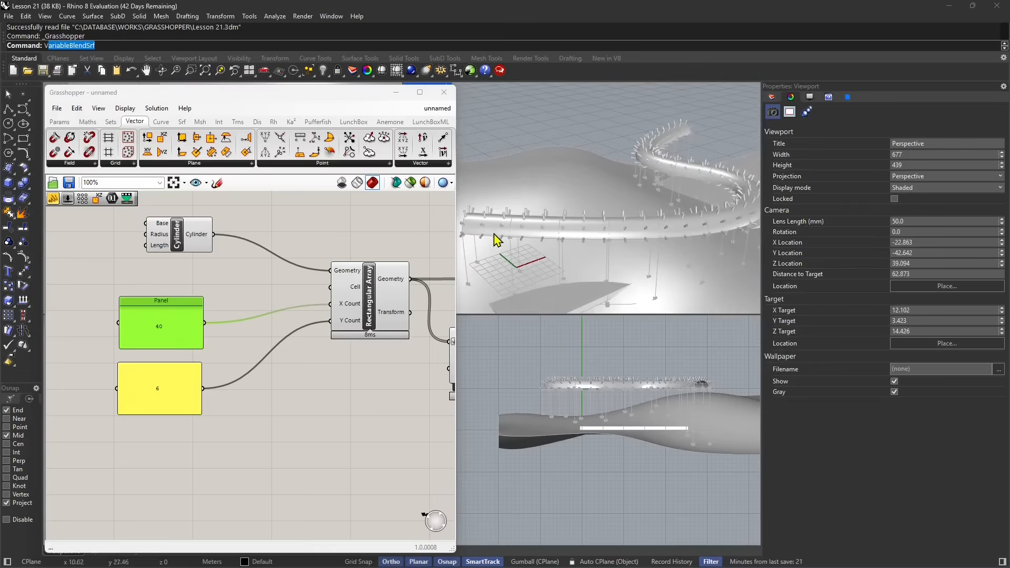
pyautogui.moveTo(533, 268); pyautogui.dragTo(661, 227, button='right')
pyautogui.scroll(2, 550, 251)
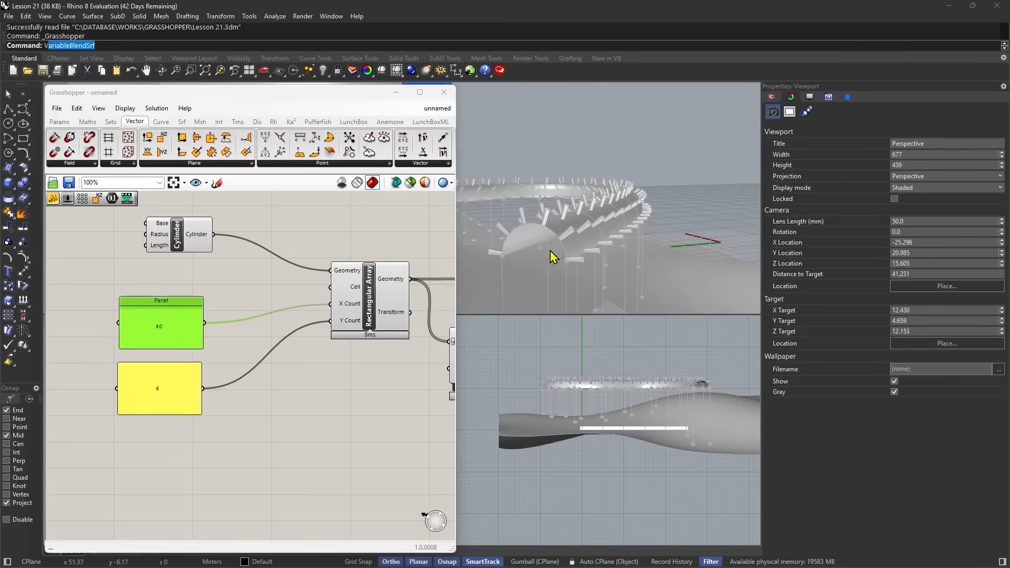
pyautogui.scroll(-2, 589, 252)
pyautogui.moveTo(597, 253); pyautogui.dragTo(556, 275, button='right')
# Nudge the two count panels and the Rectangular Array component into a tidier arrangement.
pyautogui.moveTo(165, 326); pyautogui.dragTo(166, 314)
pyautogui.moveTo(167, 368); pyautogui.dragTo(175, 357)
pyautogui.moveTo(379, 326); pyautogui.dragTo(377, 325)
pyautogui.scroll(-2, 405, 378)
pyautogui.moveTo(405, 377); pyautogui.dragTo(366, 362, button='right')
pyautogui.scroll(3, 319, 348)
pyautogui.moveTo(403, 319); pyautogui.dragTo(300, 319, button='right')
pyautogui.scroll(6, 593, 229)
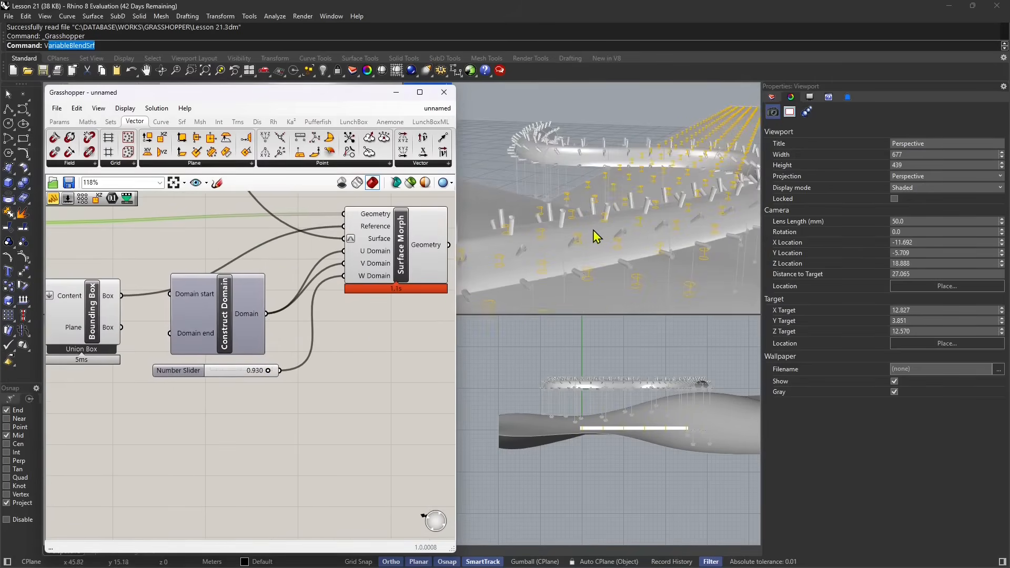
# Set the Number Slider driving Surface Morph's W Domain to 0.612 to shorten the cylinders on the vault.
pyautogui.moveTo(592, 229); pyautogui.dragTo(652, 197, button='right')
pyautogui.scroll(-4, 643, 194)
pyautogui.scroll(-4, 630, 223)
pyautogui.scroll(1, 247, 383)
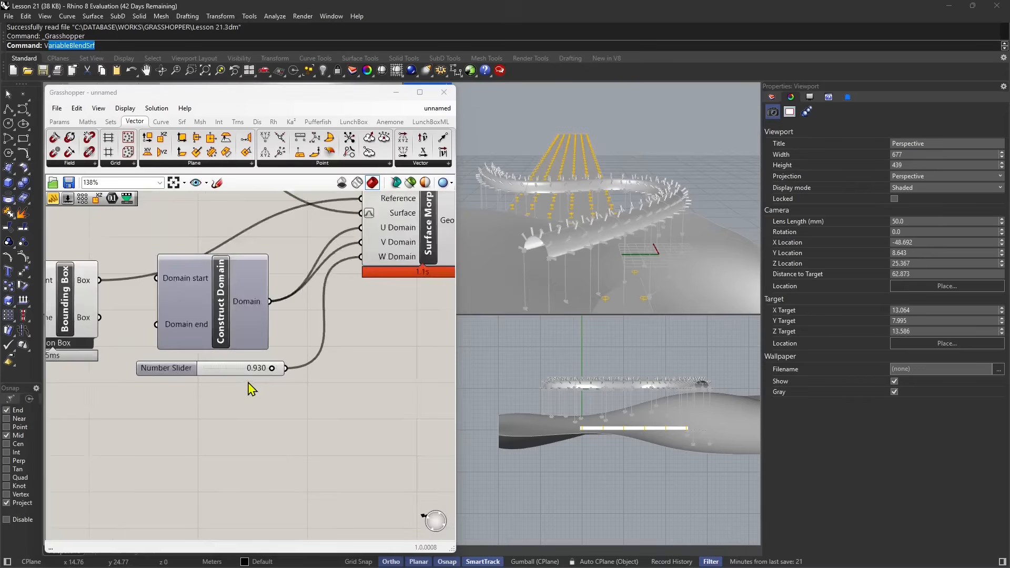
pyautogui.scroll(2, 249, 383)
pyautogui.moveTo(221, 366); pyautogui.dragTo(251, 365)
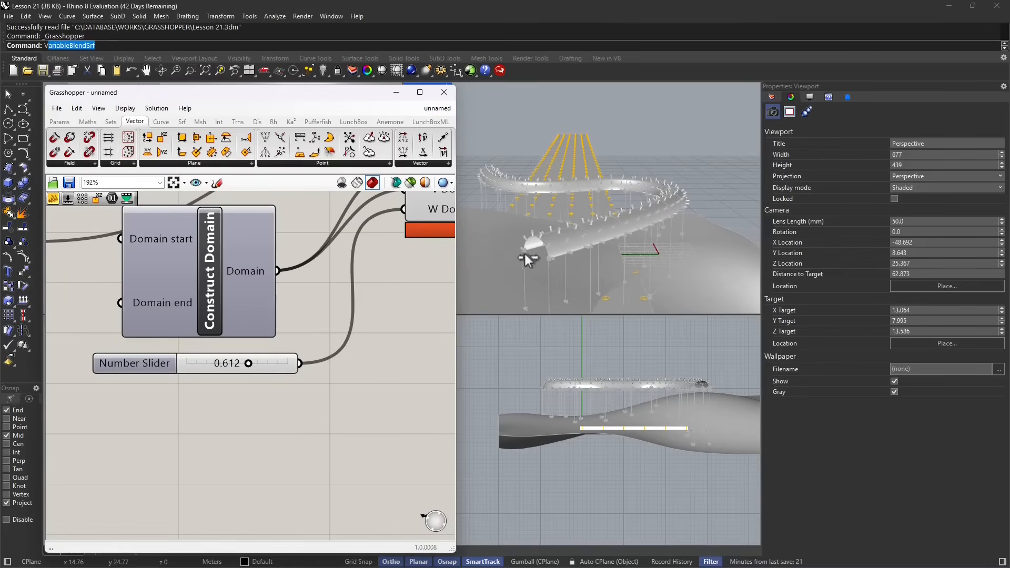
# Move the Surface Morph component slightly lower, leaving it selected to highlight its geometry.
pyautogui.scroll(-5, 270, 345)
pyautogui.moveTo(350, 347); pyautogui.dragTo(323, 336, button='right')
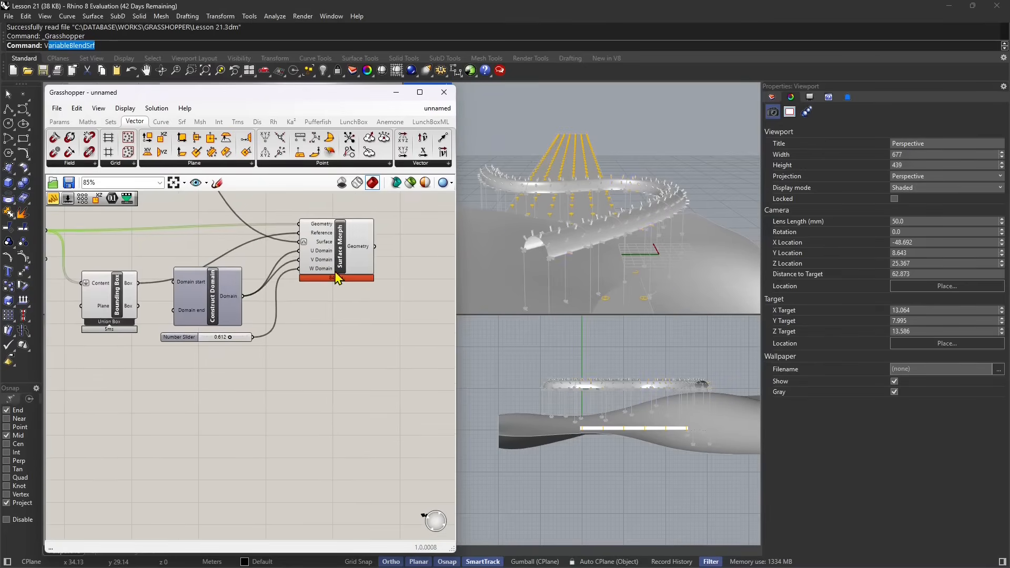
pyautogui.moveTo(336, 272); pyautogui.dragTo(344, 296)
pyautogui.scroll(2, 321, 319)
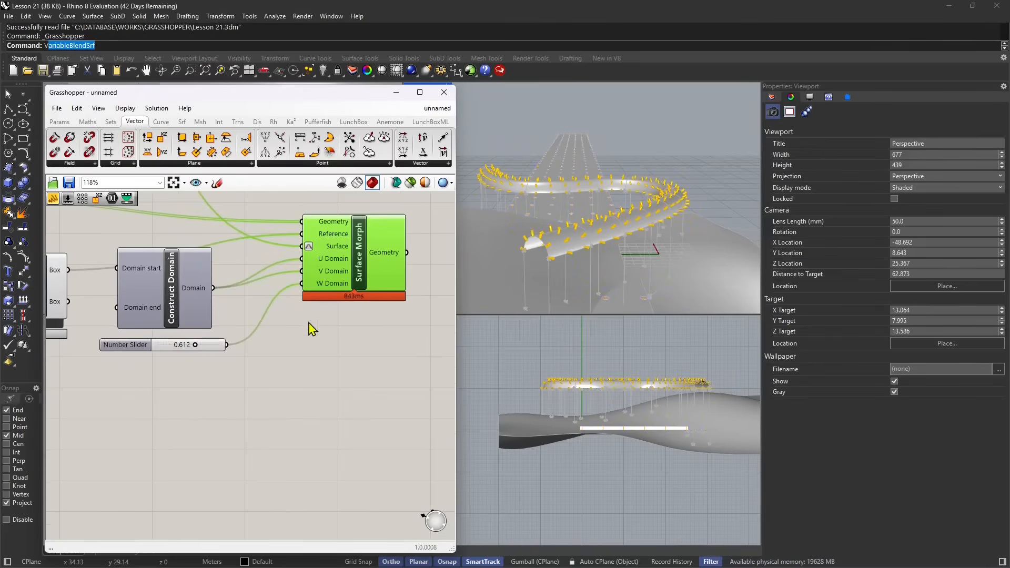
# Examine the morphed cylinders along the vault and the flat source array from several angles in Perspective.
pyautogui.scroll(2, 331, 289)
pyautogui.moveTo(571, 246); pyautogui.dragTo(605, 228, button='right')
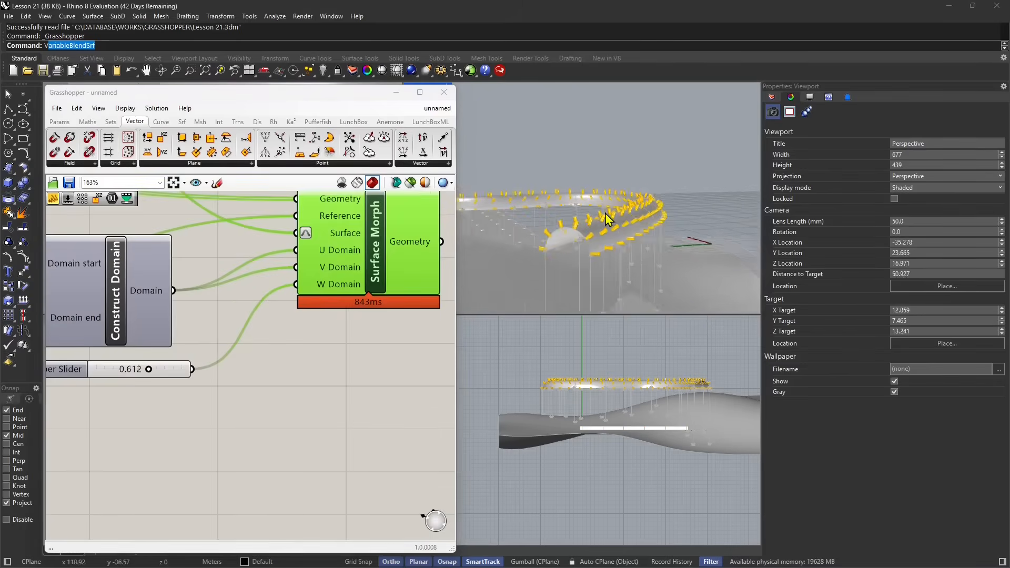
pyautogui.scroll(4, 605, 208)
pyautogui.scroll(-10, 652, 260)
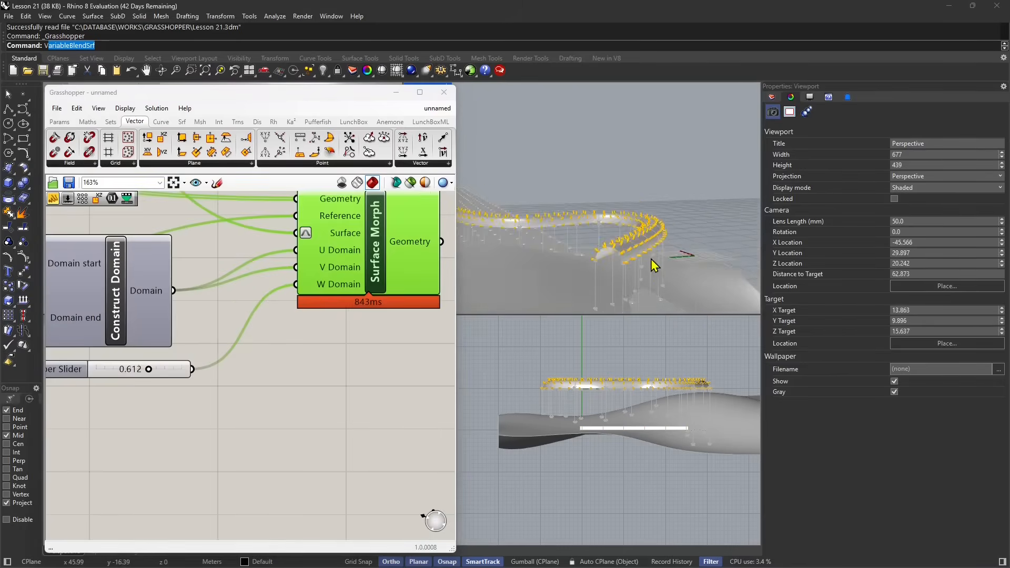
pyautogui.moveTo(654, 259); pyautogui.dragTo(553, 289, button='right')
pyautogui.scroll(-12, 559, 257)
pyautogui.scroll(-3, 583, 268)
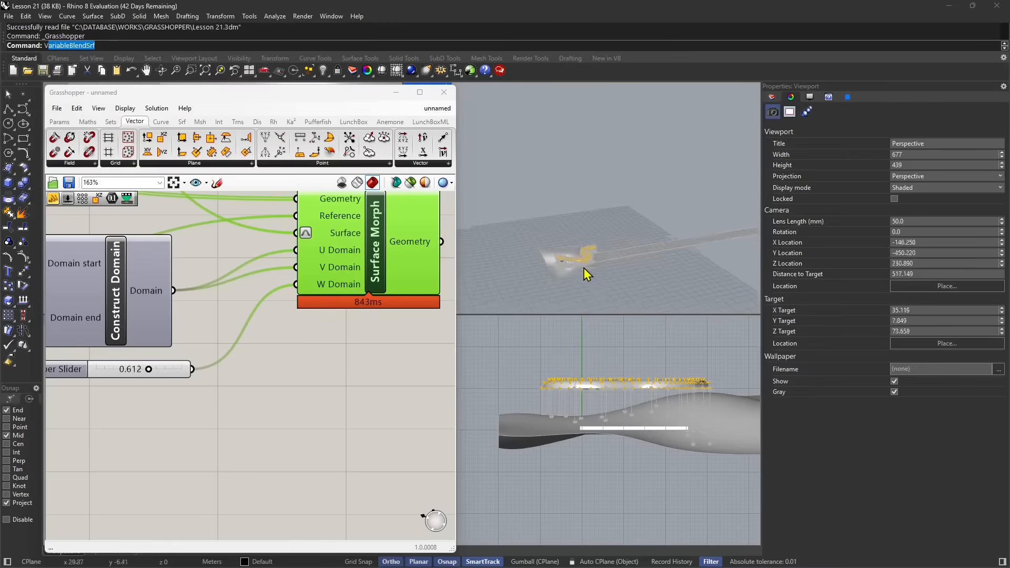
pyautogui.scroll(10, 593, 264)
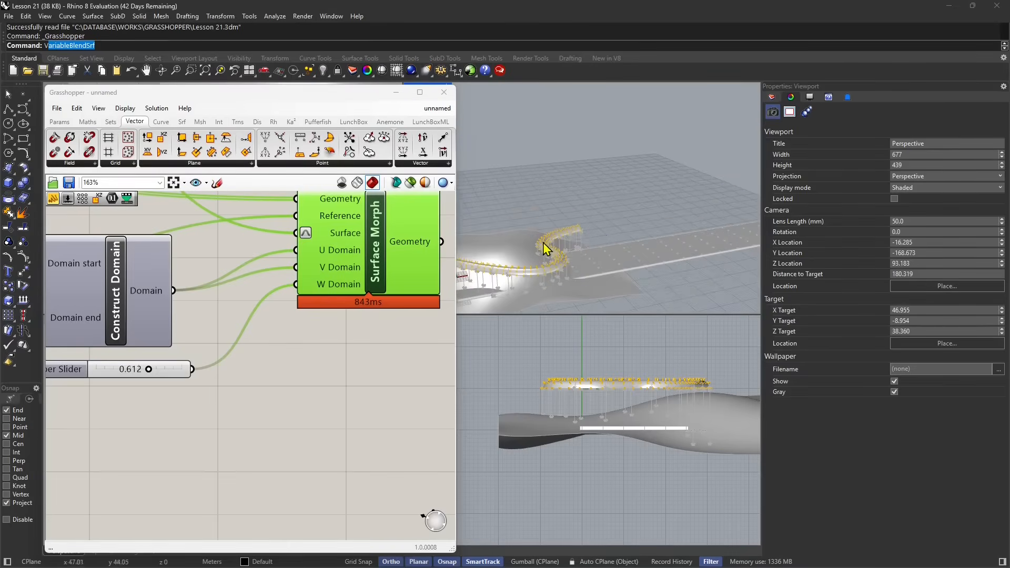
pyautogui.scroll(-3, 532, 268)
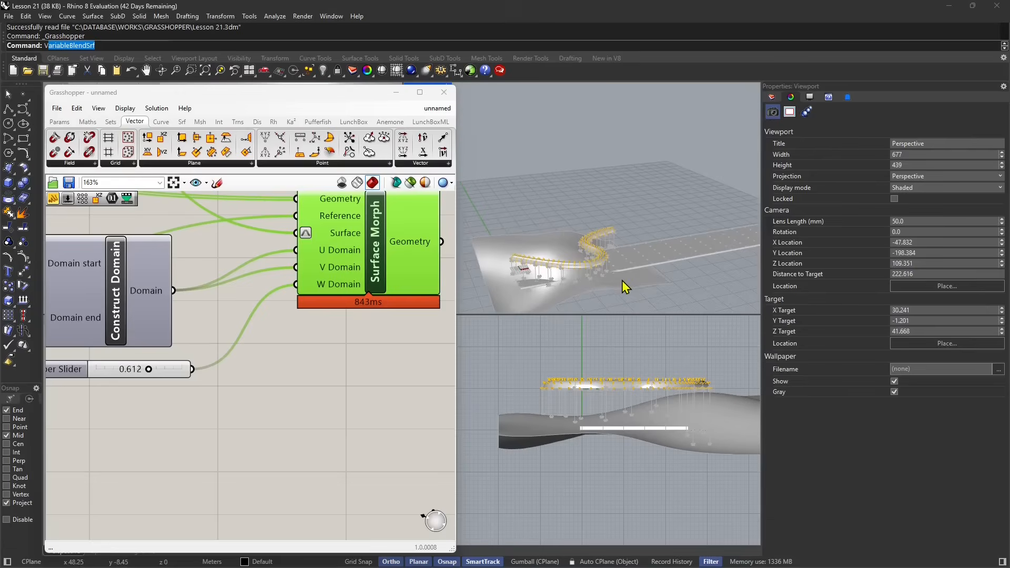
pyautogui.scroll(-3, 327, 338)
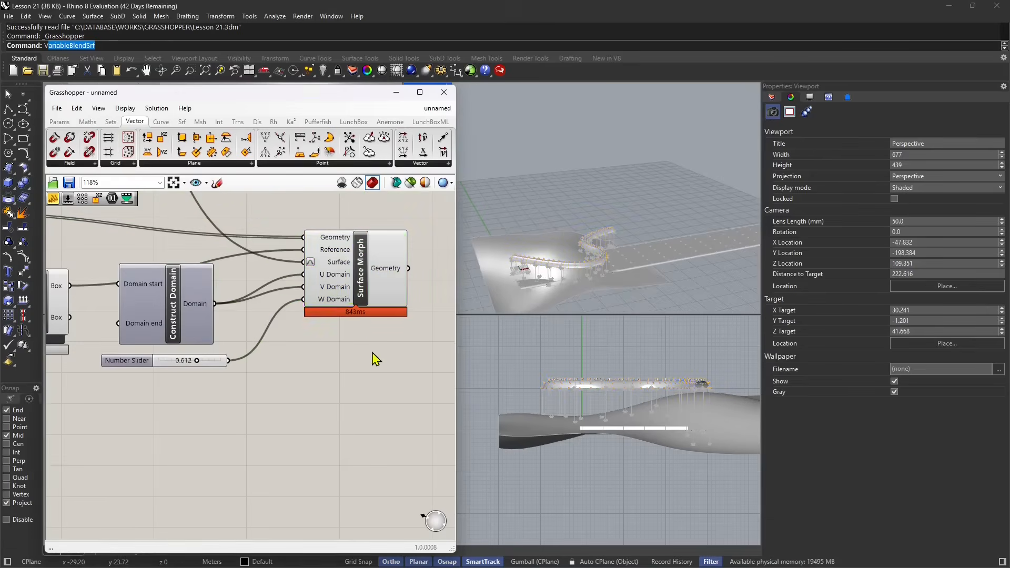
pyautogui.scroll(5, 656, 295)
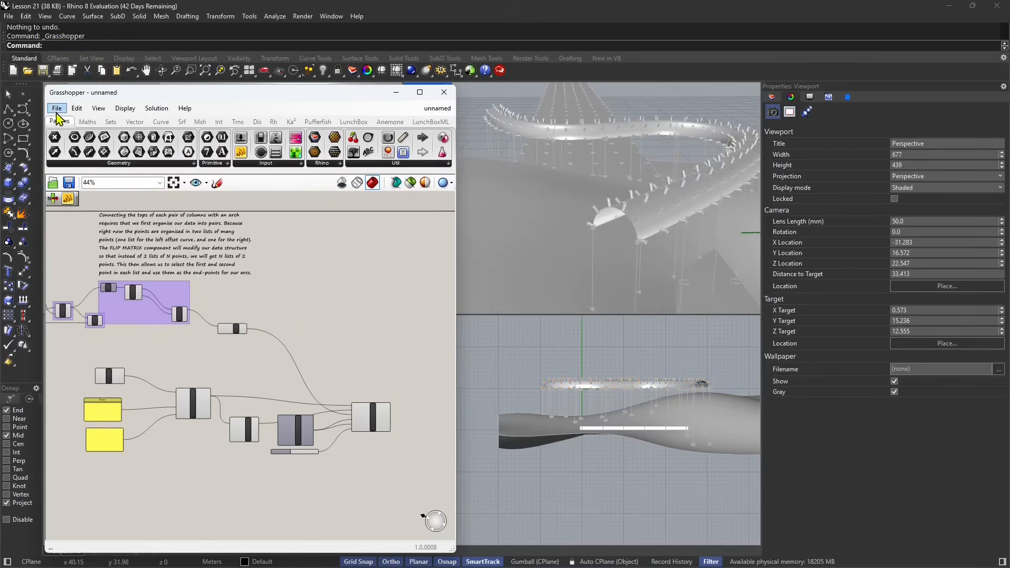
# Start a new blank Grasshopper definition.
pyautogui.click(57, 110)
pyautogui.click(76, 120)
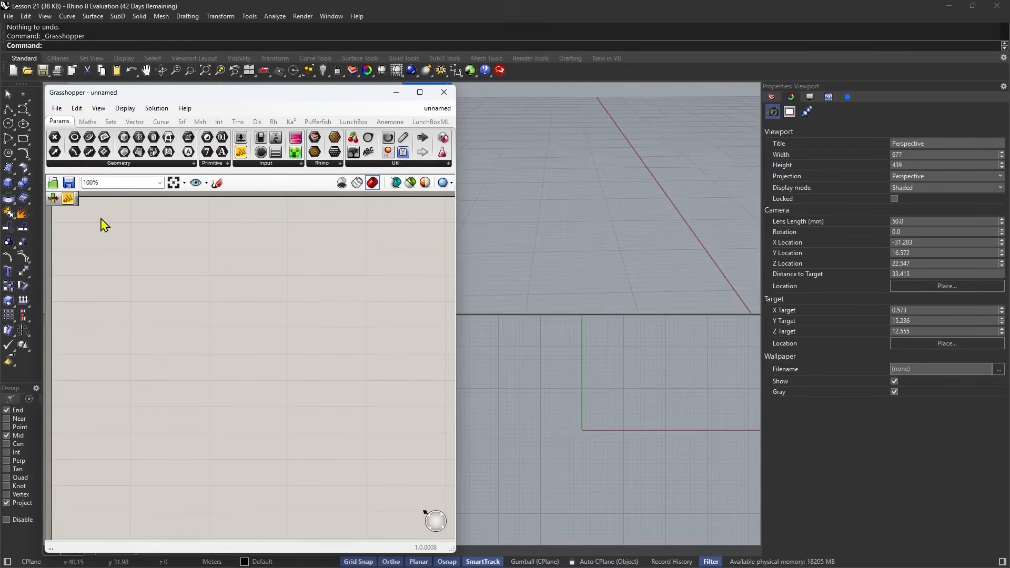
pyautogui.moveTo(192, 323); pyautogui.dragTo(175, 308, button='right')
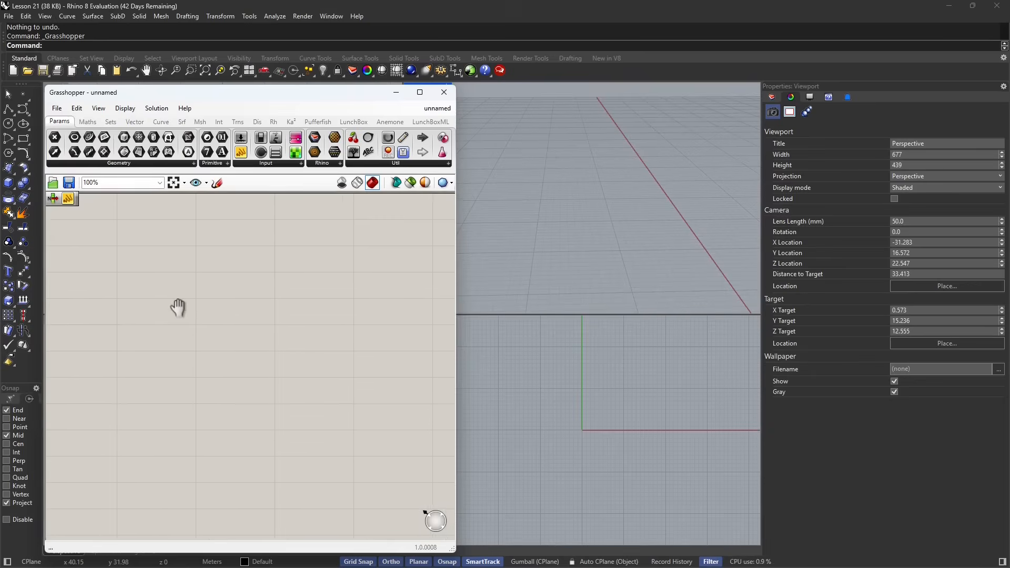
pyautogui.moveTo(557, 242); pyautogui.dragTo(597, 234, button='right')
pyautogui.scroll(4, 552, 271)
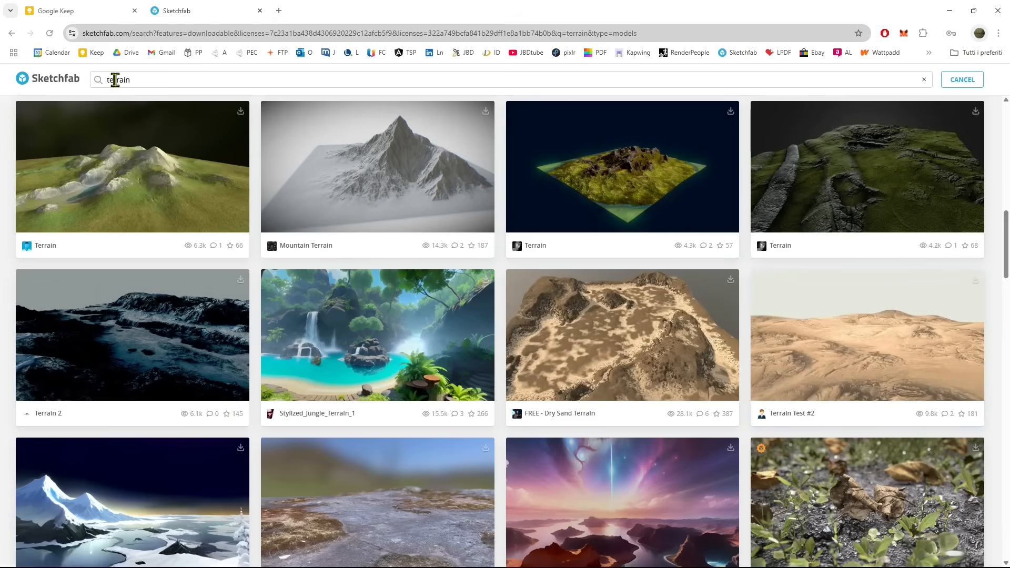
# Switch to Sketchfab in the browser, open the Terrain Test #2 model from the terrain results and inspect its 3D preview.
pyautogui.moveTo(142, 80); pyautogui.dragTo(86, 87)
pyautogui.click(798, 385)
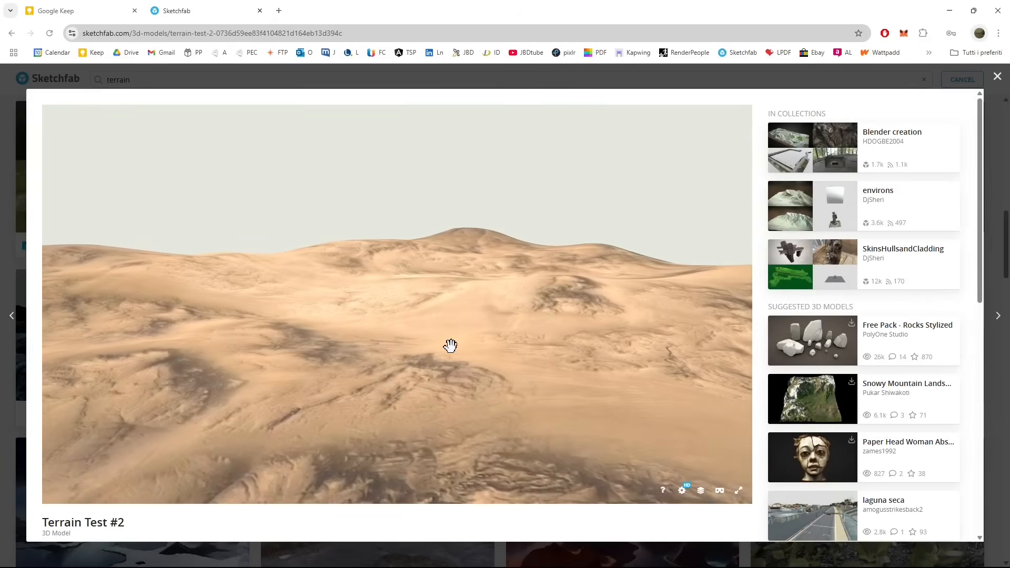
pyautogui.moveTo(421, 365); pyautogui.dragTo(351, 341)
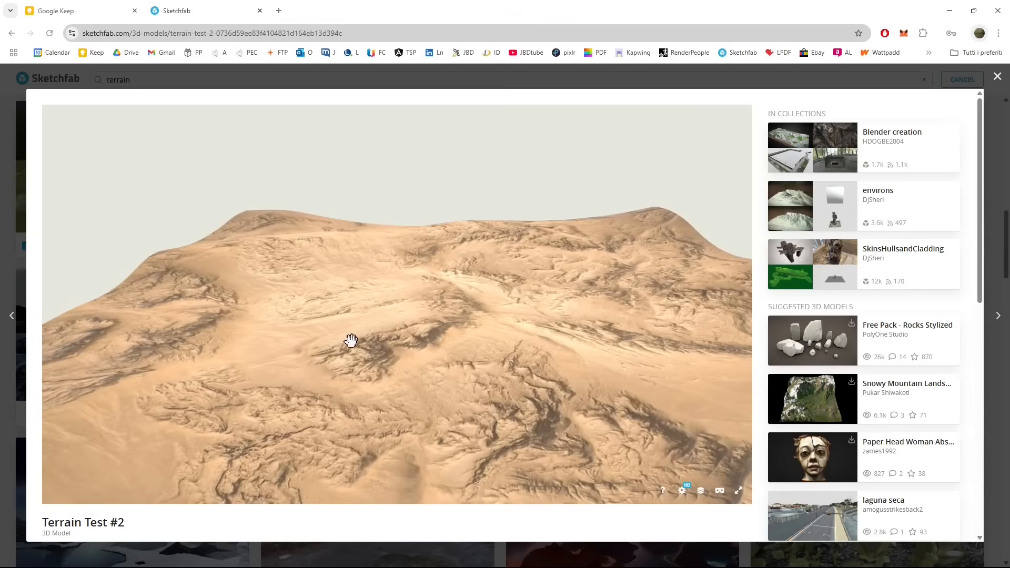
pyautogui.moveTo(584, 350)
pyautogui.mouseDown()
pyautogui.moveTo(534, 357)
pyautogui.moveTo(568, 341)
pyautogui.moveTo(583, 352)
pyautogui.moveTo(515, 322)
pyautogui.moveTo(597, 351)
pyautogui.mouseUp()
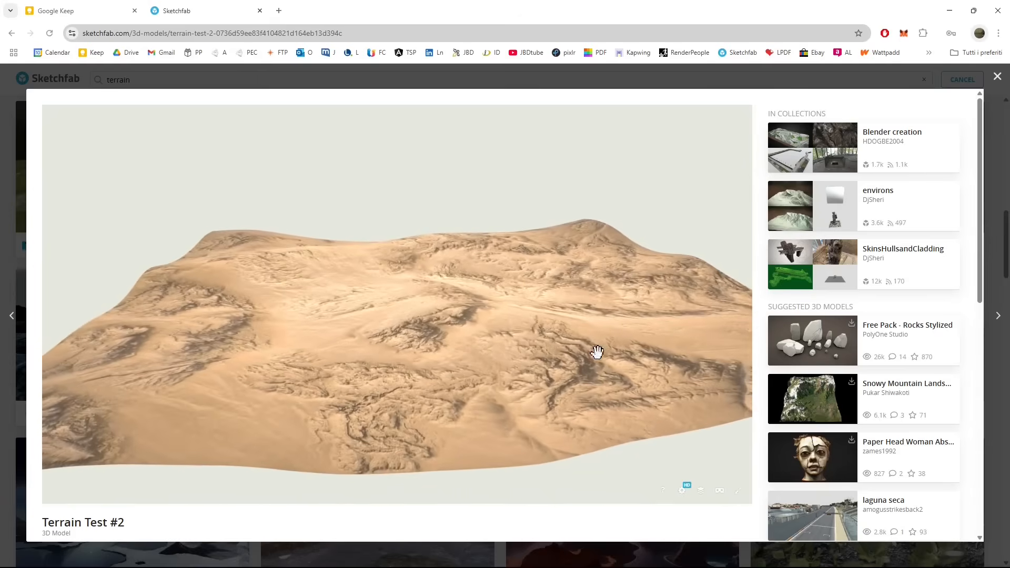
# Download the Terrain Test #2 model in its original OBJ format.
pyautogui.scroll(-3, 983, 377)
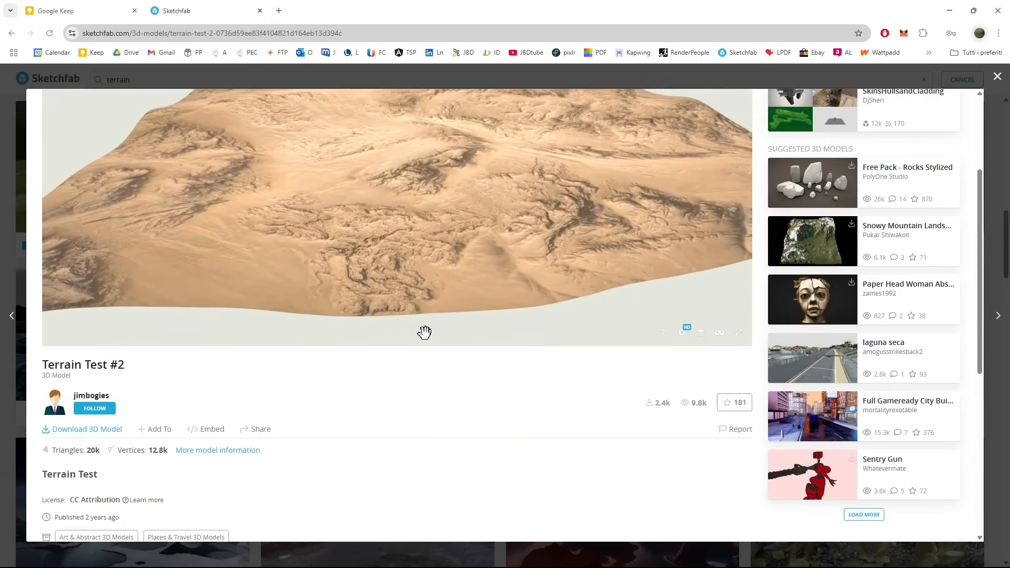
pyautogui.click(66, 427)
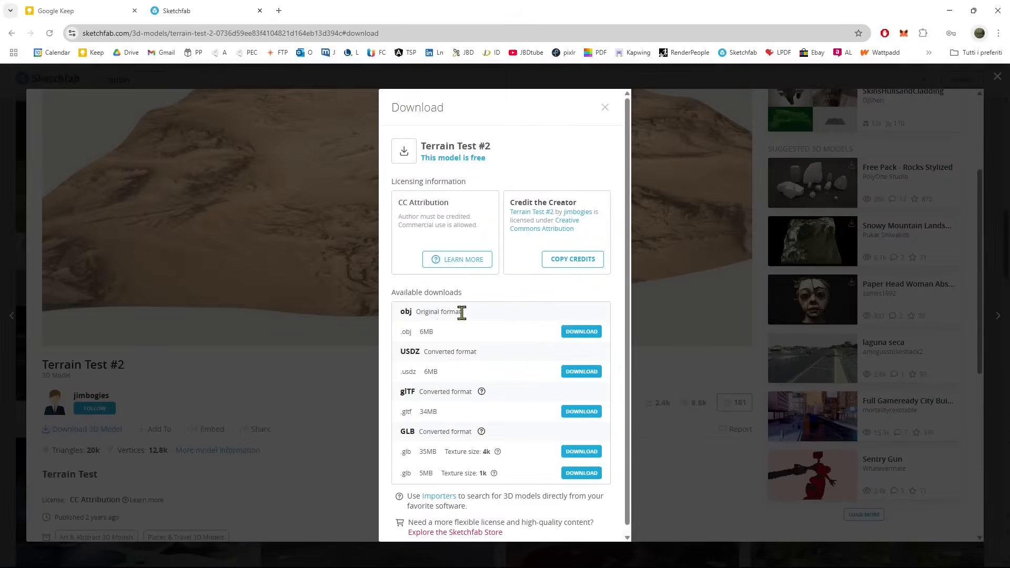
pyautogui.moveTo(462, 313); pyautogui.dragTo(425, 313)
pyautogui.click(546, 334)
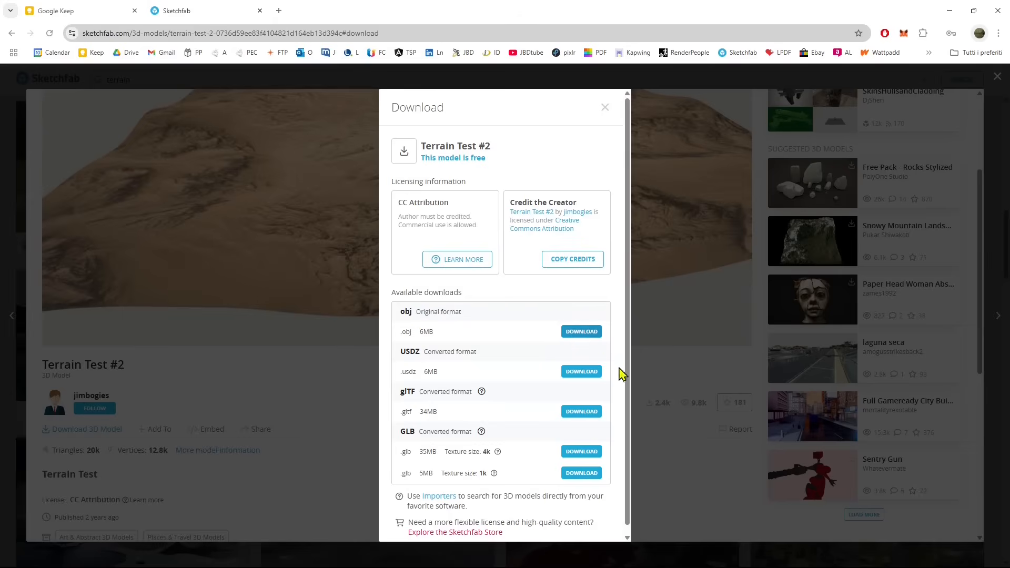
pyautogui.click(577, 335)
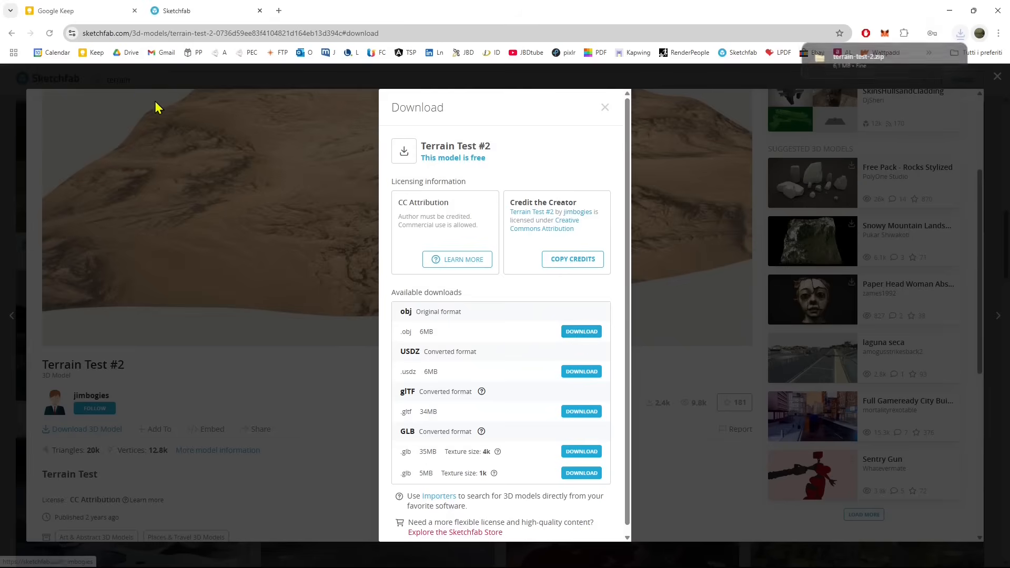
# Open the downloaded terrain-test-2.zip archive and copy its source and textures folders.
pyautogui.click(841, 67)
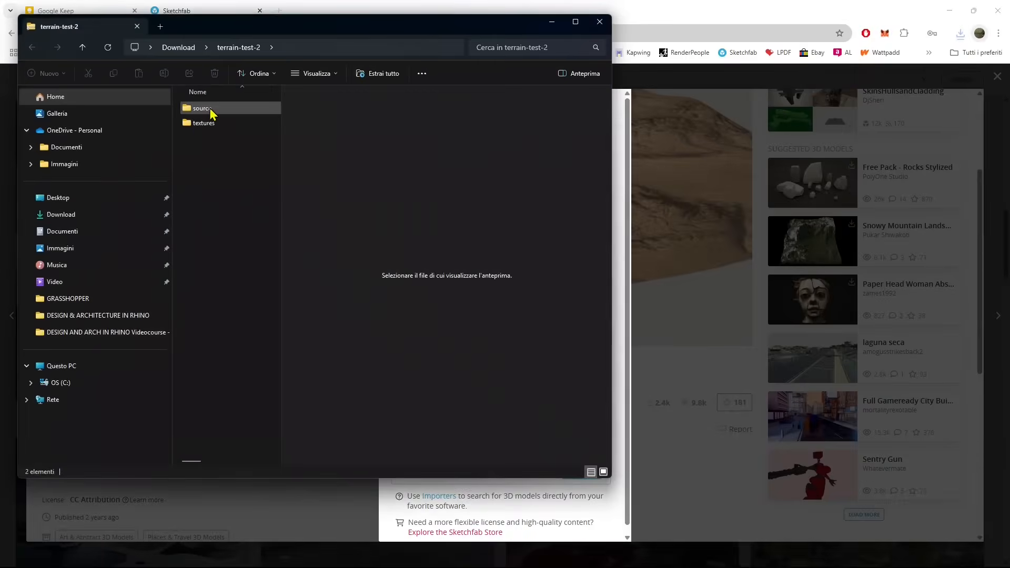
pyautogui.doubleClick(203, 110)
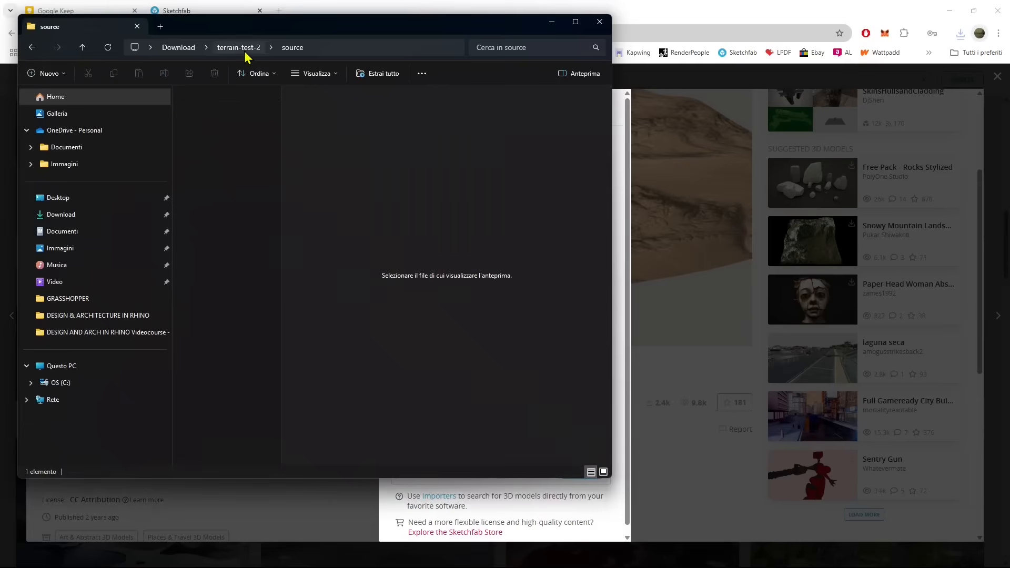
pyautogui.click(246, 52)
pyautogui.hotkey('ctrl', 'a')
pyautogui.rightClick(202, 109)
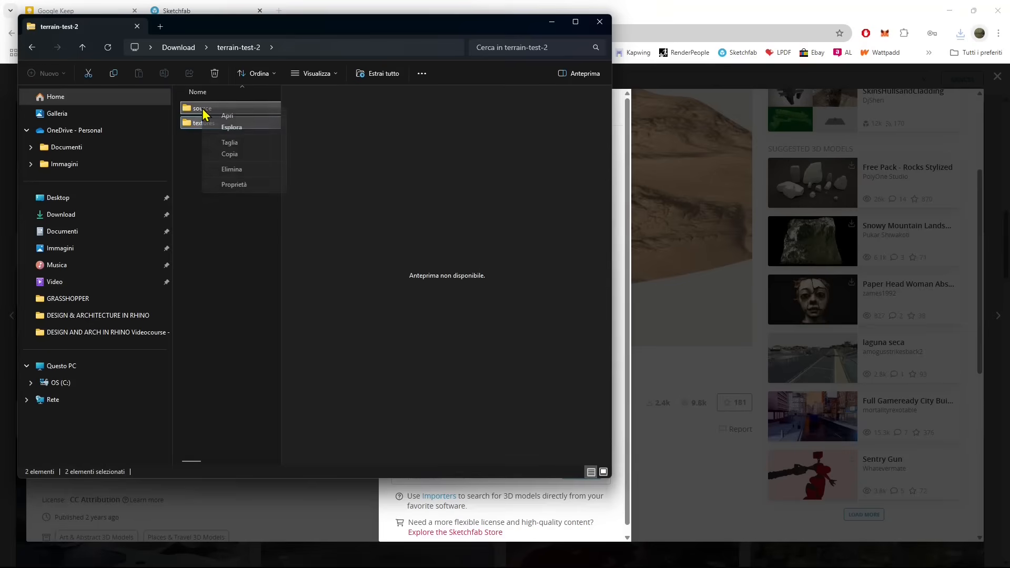
pyautogui.click(230, 154)
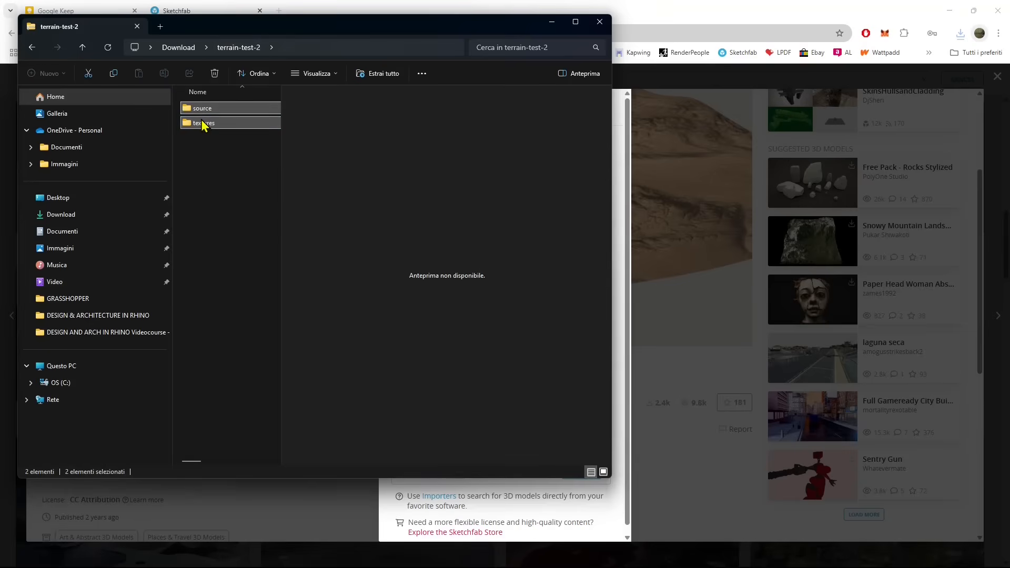
# Create a folder named terrain inside the GRASSHOPPER resources folder.
pyautogui.click(84, 301)
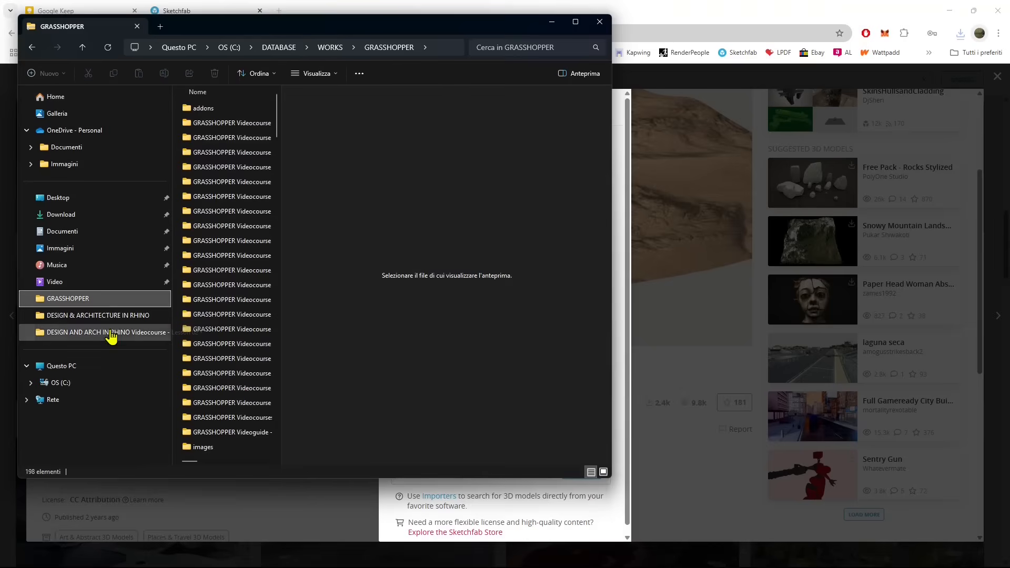
pyautogui.scroll(-3, 205, 341)
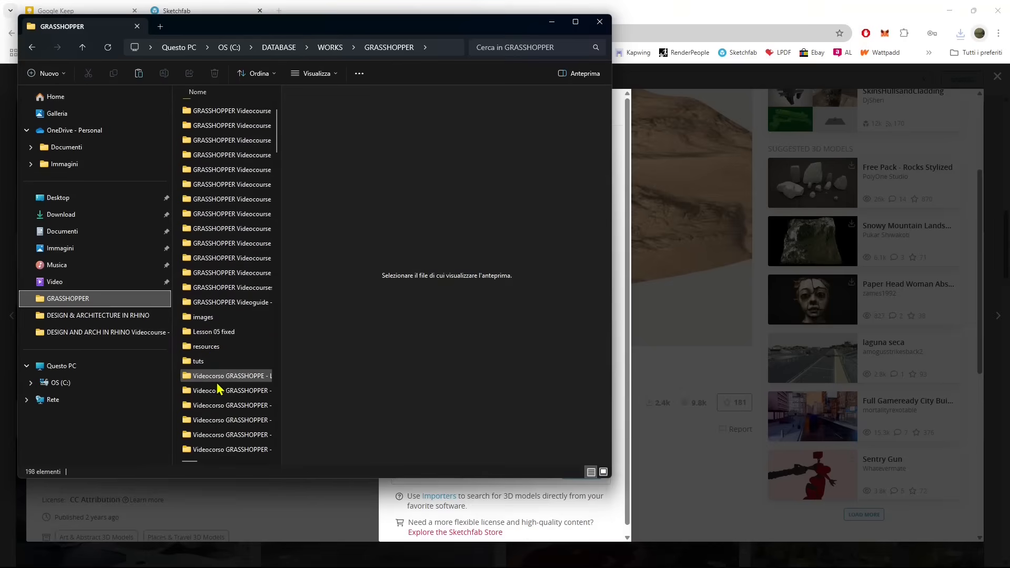
pyautogui.doubleClick(213, 348)
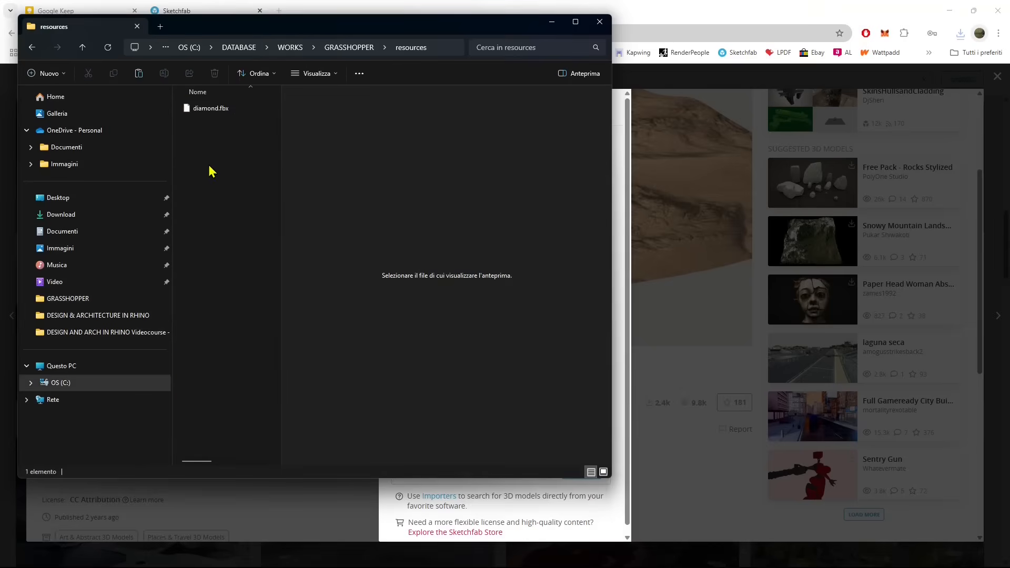
pyautogui.rightClick(210, 166)
pyautogui.moveTo(325, 265)
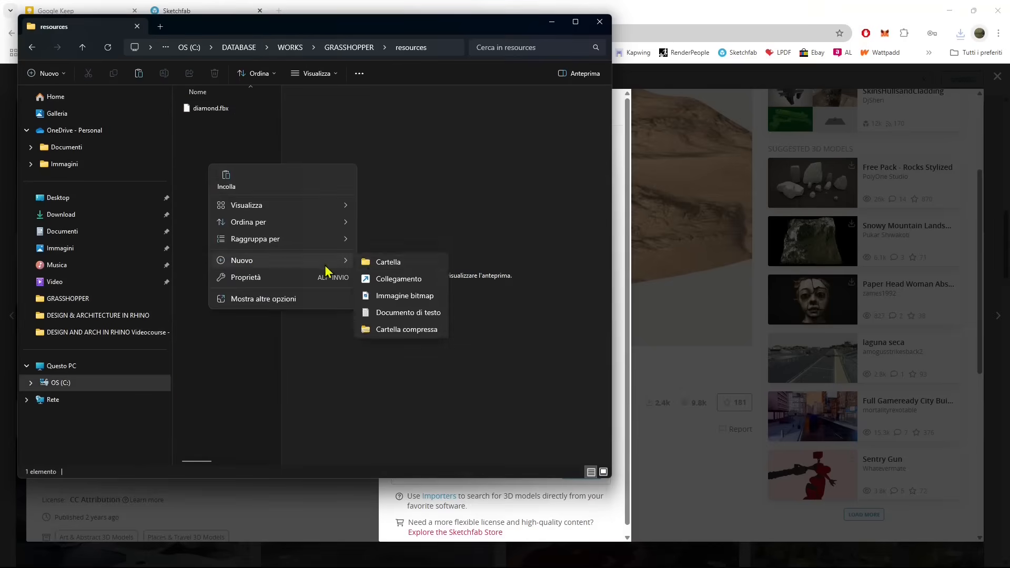
pyautogui.click(388, 262)
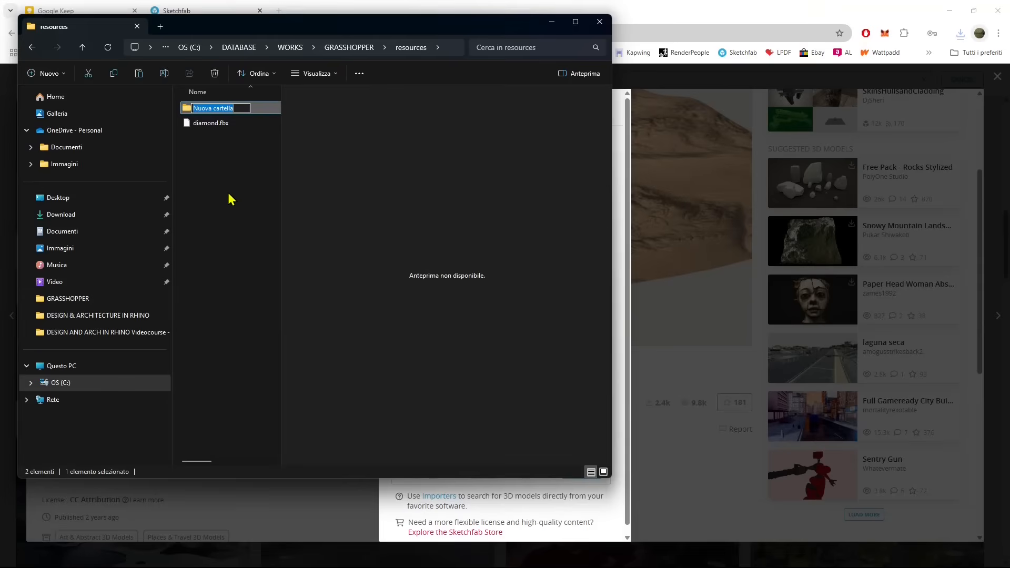
pyautogui.write('terrain')
pyautogui.press('Return')
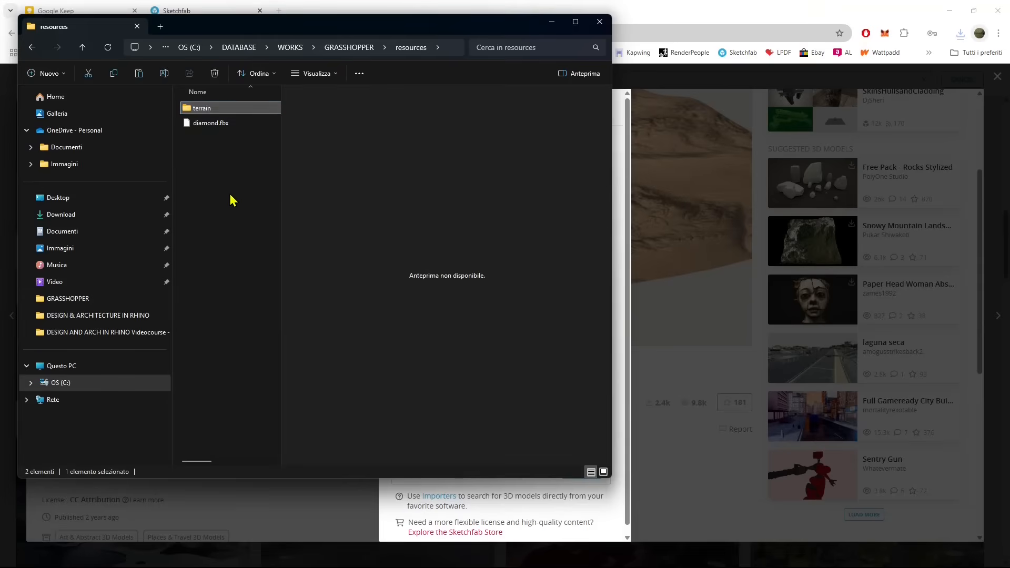
# Paste the copied source and textures folders into the terrain folder.
pyautogui.doubleClick(199, 111)
pyautogui.rightClick(217, 176)
pyautogui.click(237, 199)
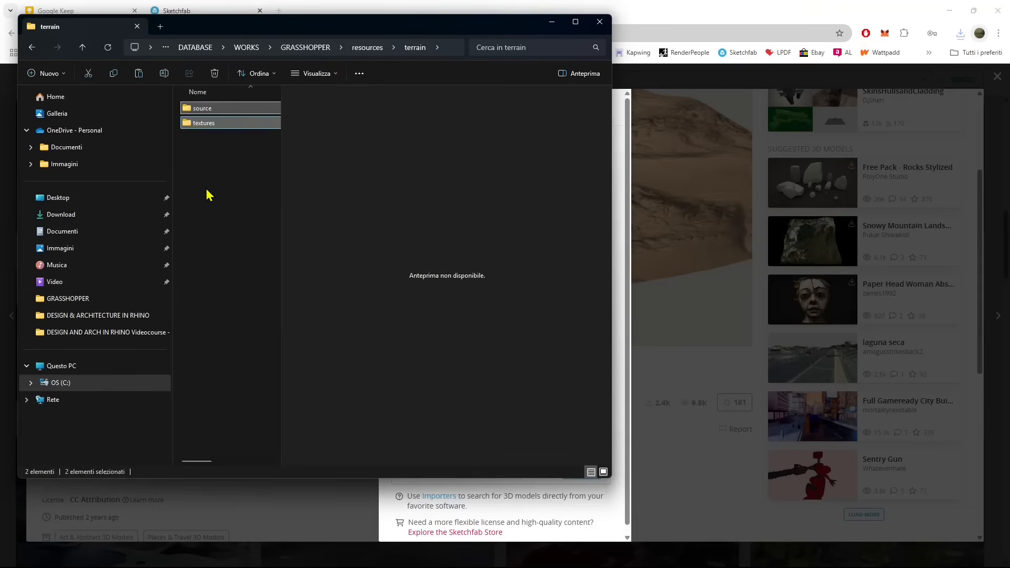
# Extract the terraine archive from the source folder to the default destination.
pyautogui.doubleClick(196, 108)
pyautogui.rightClick(200, 112)
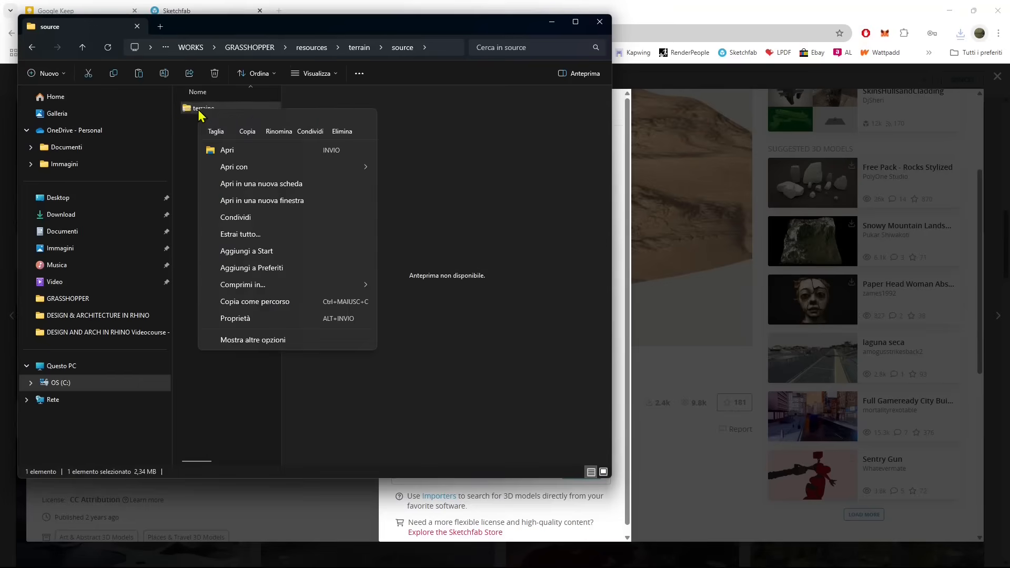
pyautogui.click(231, 234)
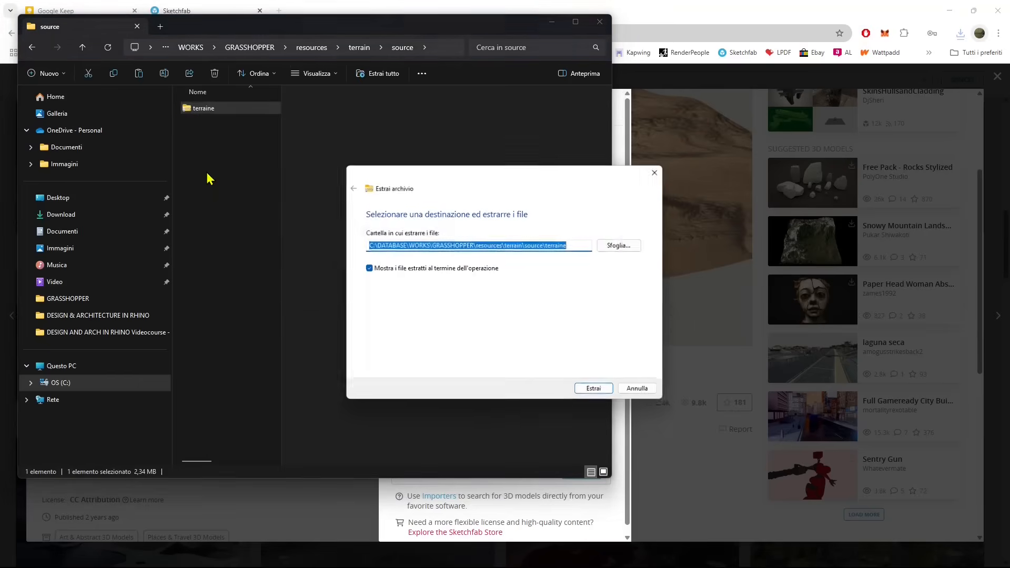
pyautogui.click(594, 388)
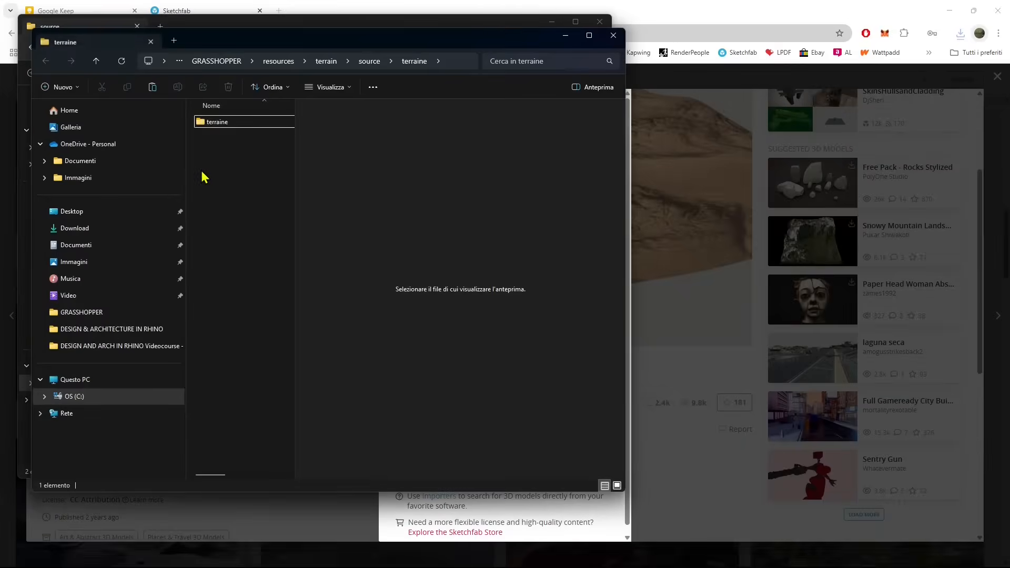
# Locate terrain.obj in the extracted inner terraine folder, then put both File Explorer windows away.
pyautogui.doubleClick(223, 124)
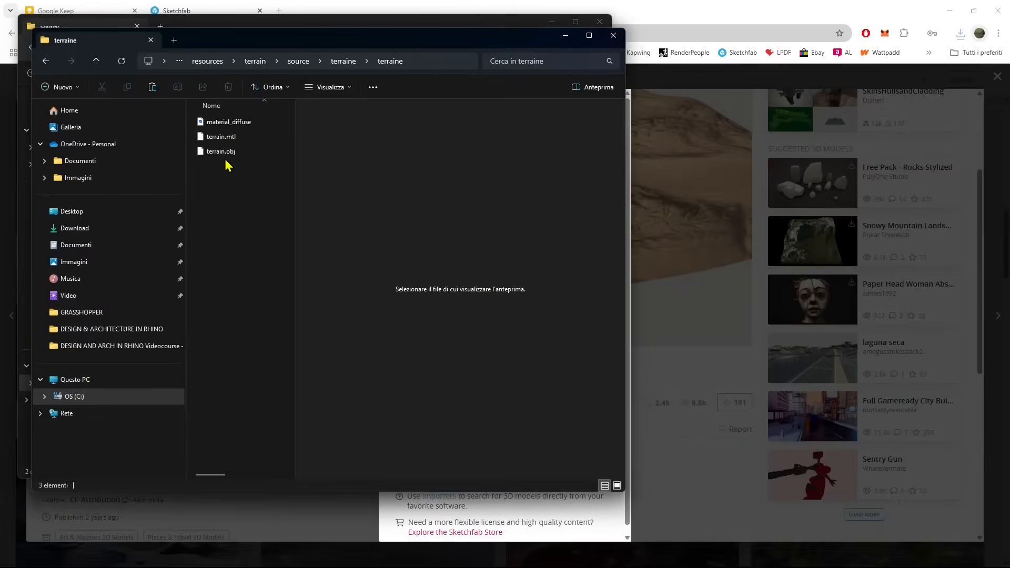
pyautogui.click(233, 154)
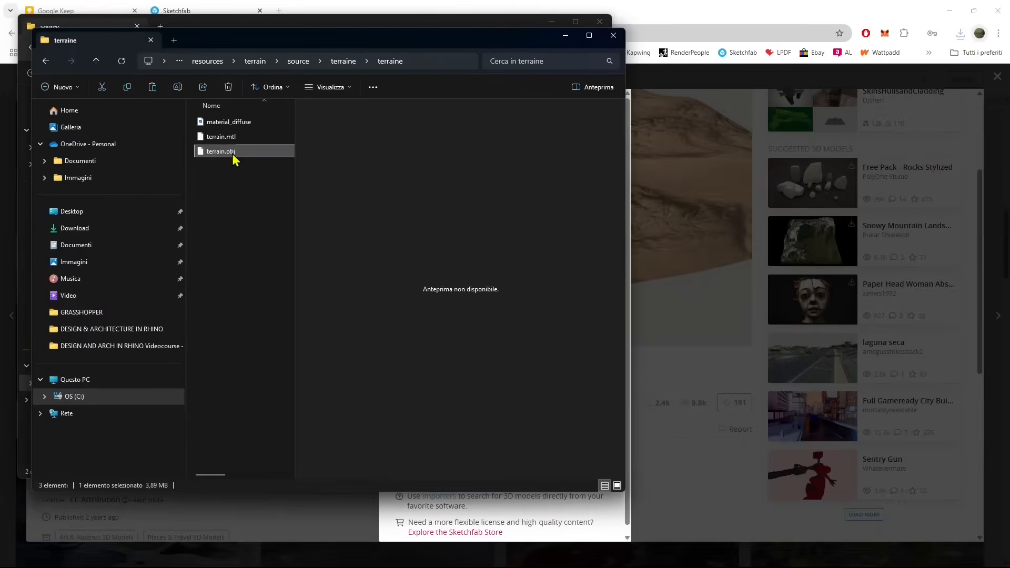
pyautogui.click(565, 35)
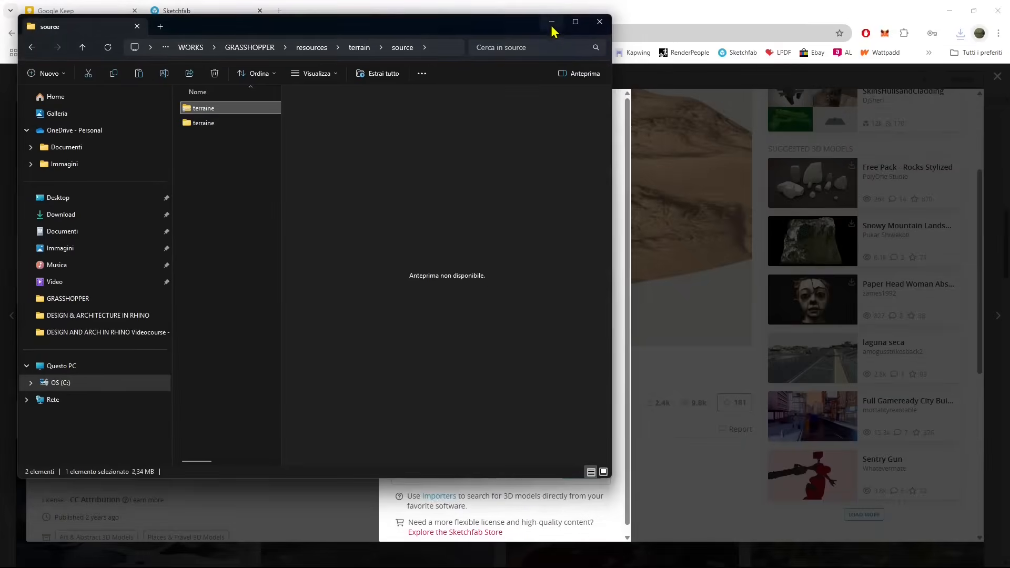
pyautogui.click(552, 24)
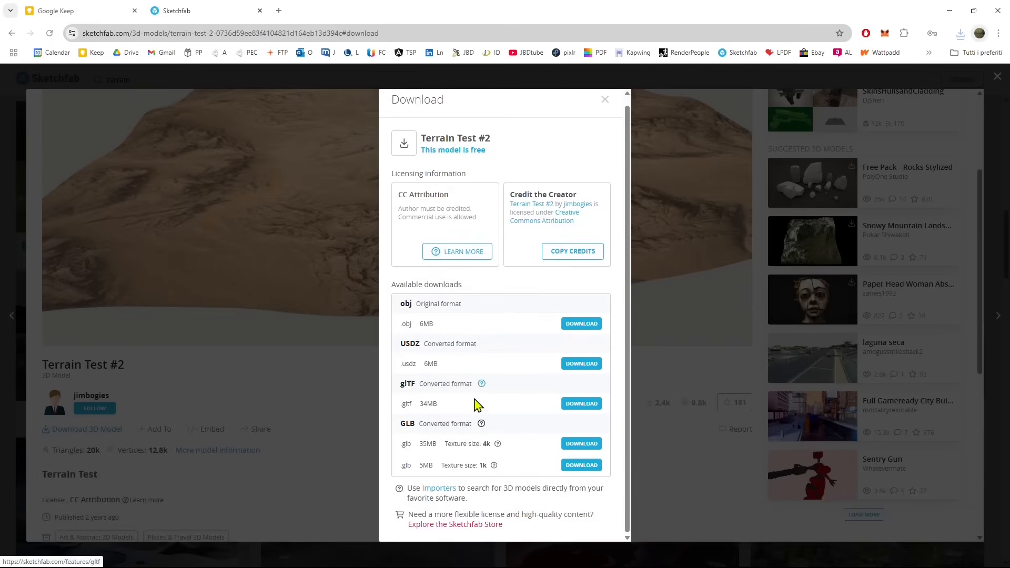
# Close the Terrain Test #2 download options and model page, returning to the start of the terrain search results.
pyautogui.click(336, 417)
pyautogui.scroll(-3, 96, 427)
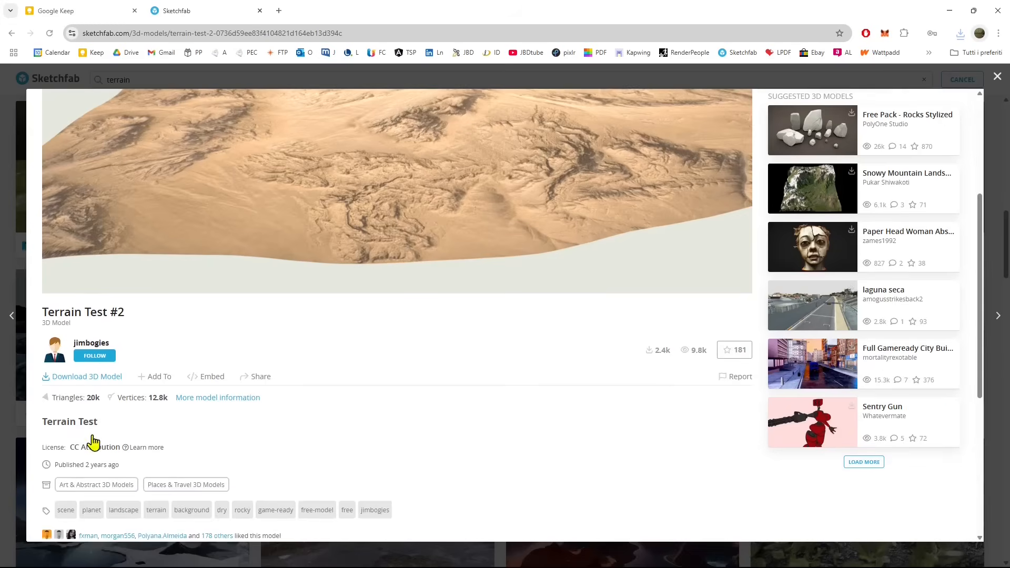
pyautogui.scroll(6, 97, 444)
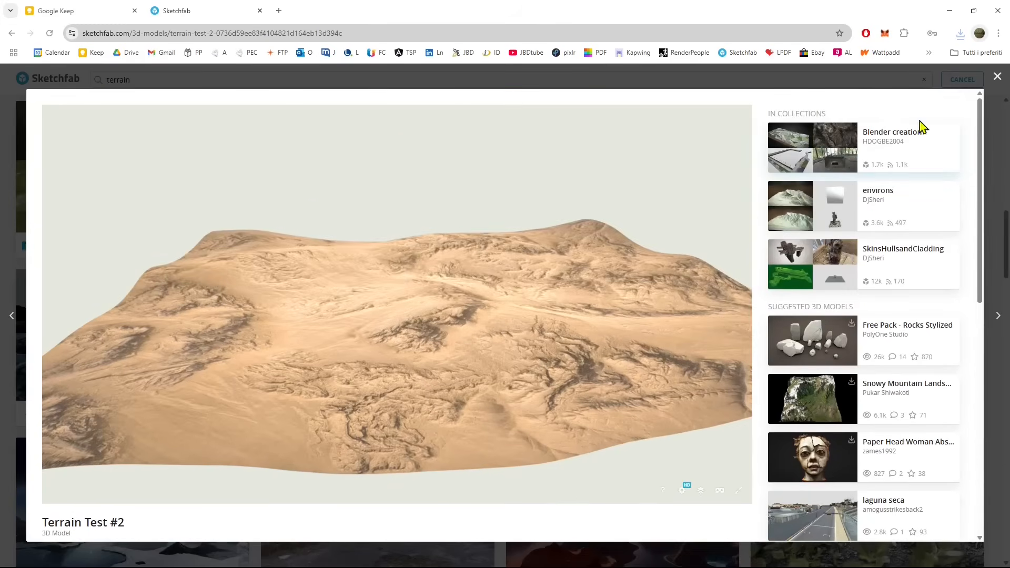
pyautogui.click(999, 78)
pyautogui.scroll(15, 339, 288)
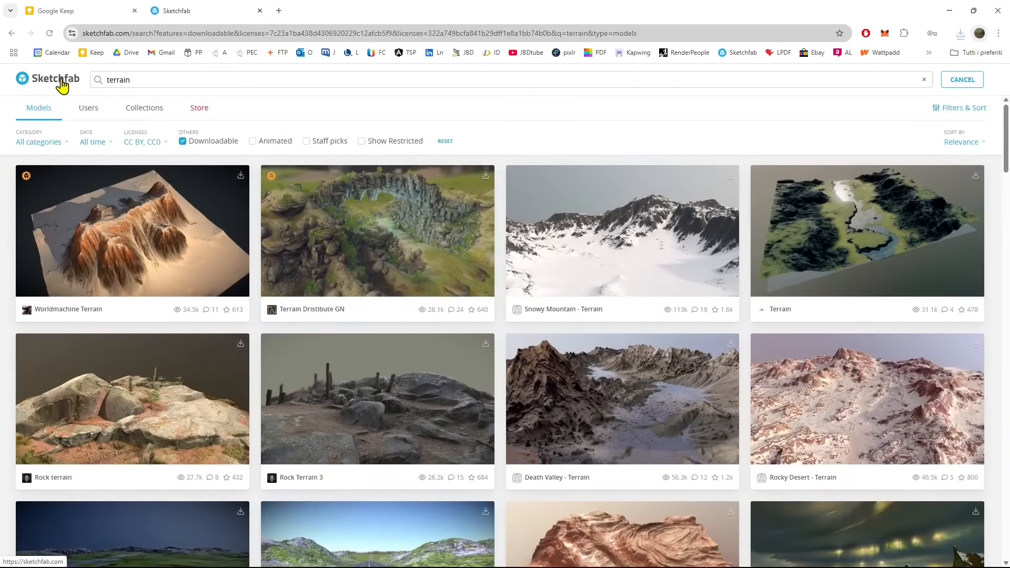
# Review the search term and the license filter options applied to the terrain search.
pyautogui.doubleClick(123, 83)
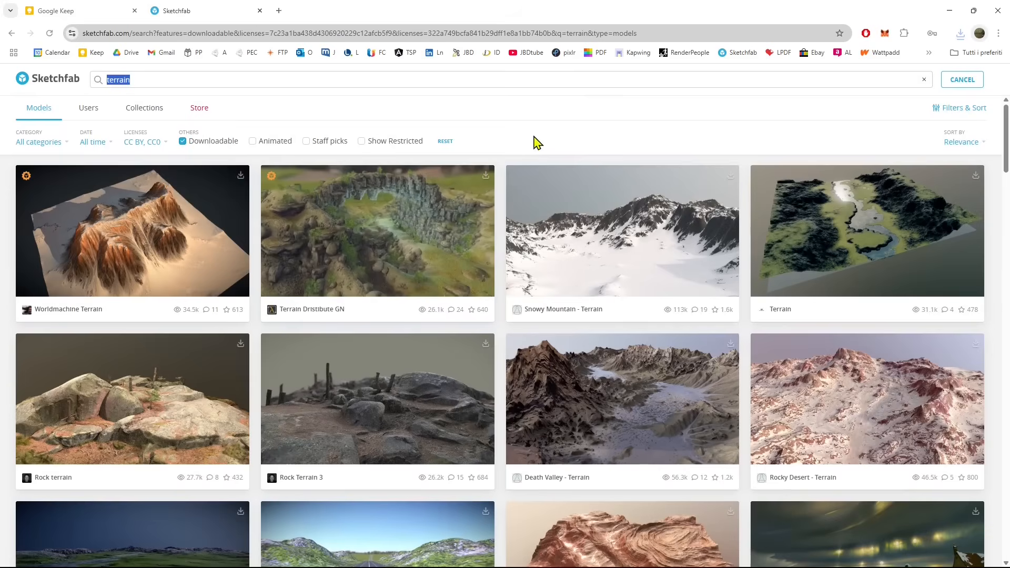
pyautogui.click(536, 134)
pyautogui.click(160, 144)
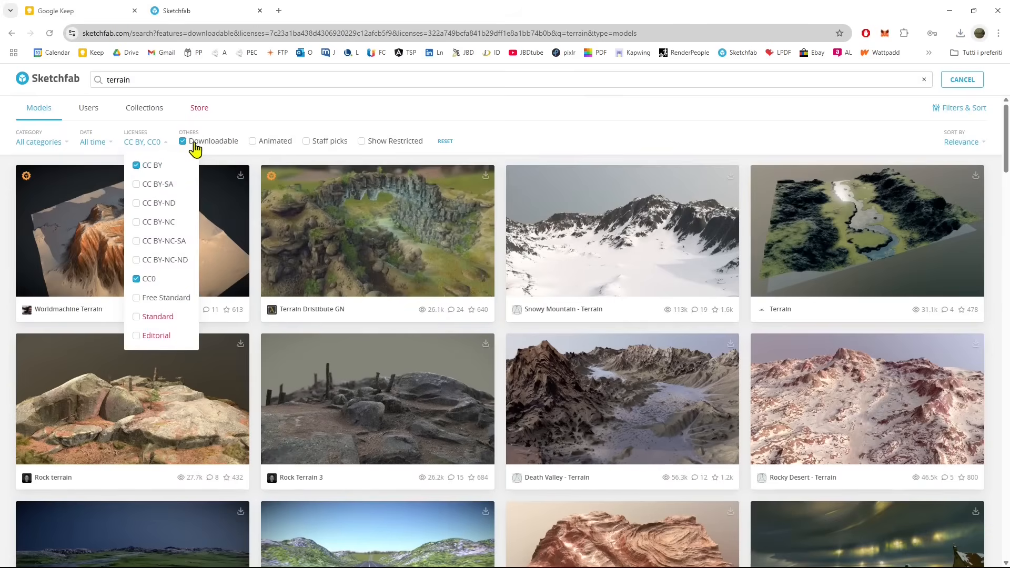
pyautogui.click(502, 146)
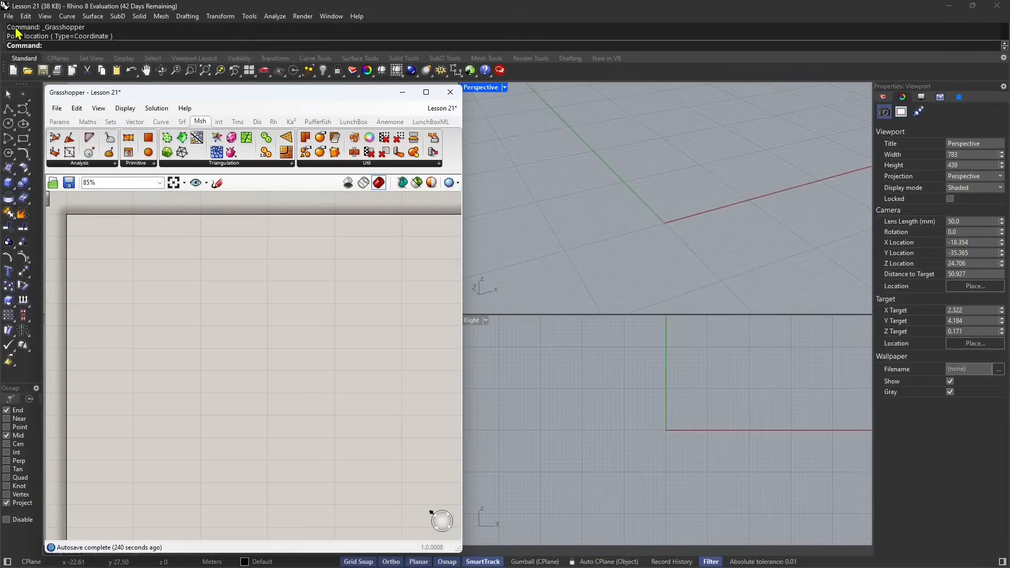
# Import terrain.obj from the inner terraine folder, with setting the display color from the OBJ material color turned off.
pyautogui.click(9, 16)
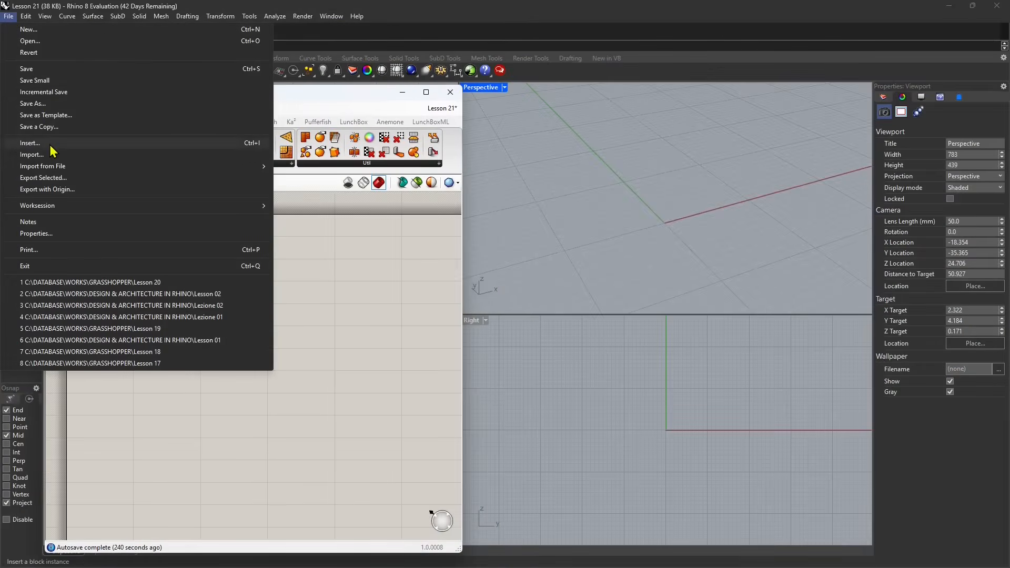
pyautogui.click(52, 155)
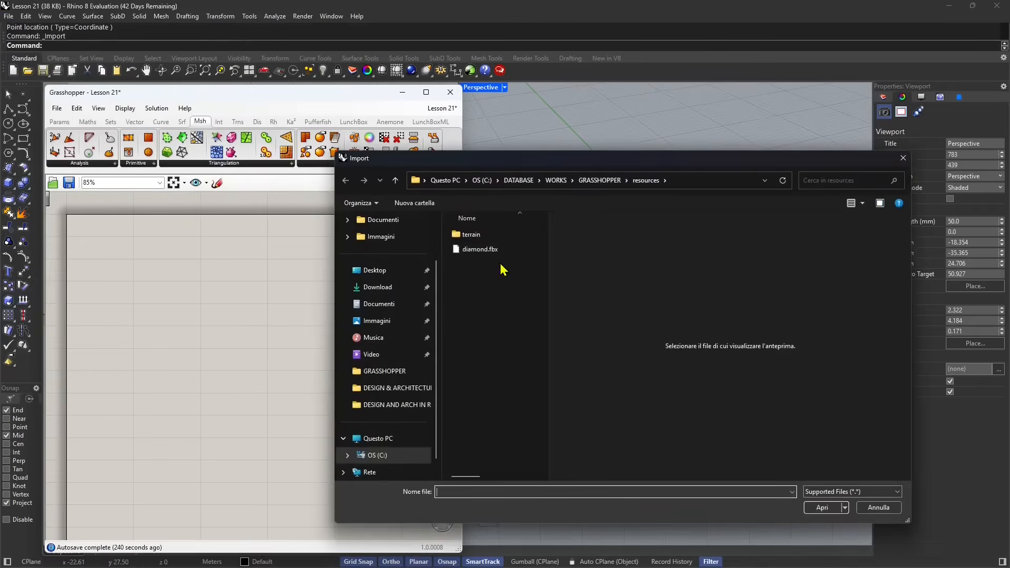
pyautogui.doubleClick(471, 234)
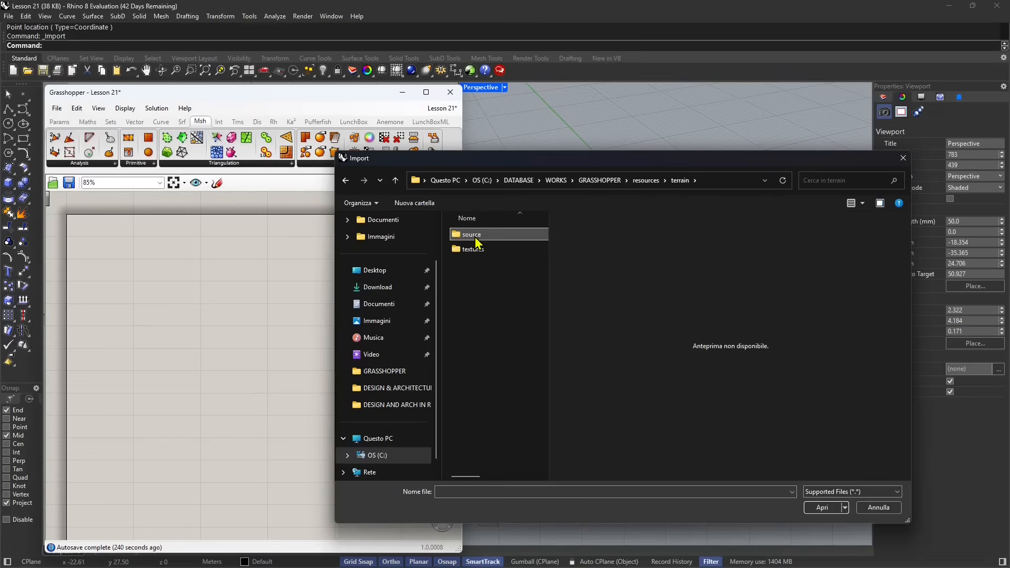
pyautogui.doubleClick(473, 235)
pyautogui.doubleClick(473, 236)
pyautogui.doubleClick(475, 237)
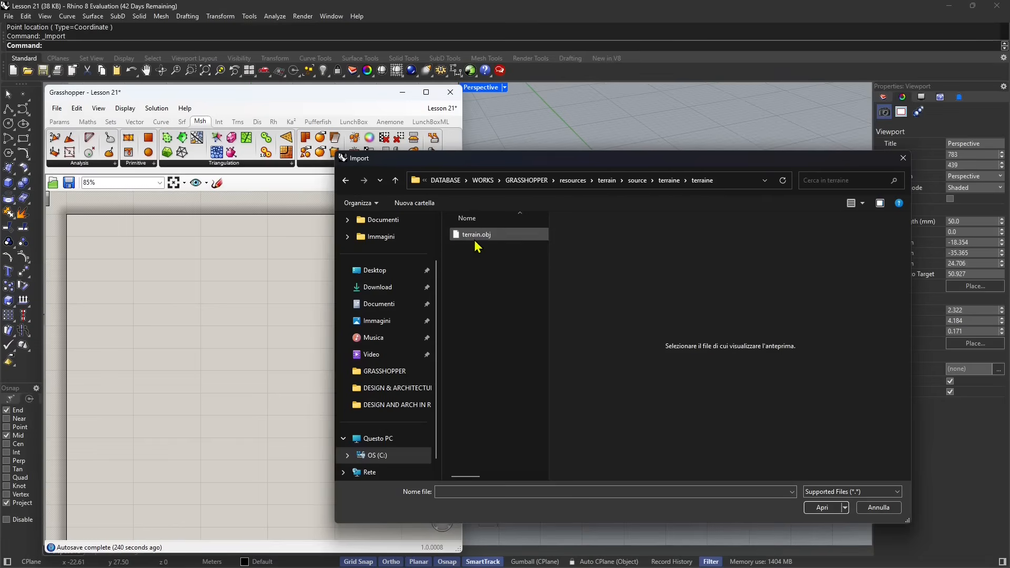
pyautogui.click(476, 235)
pyautogui.click(822, 507)
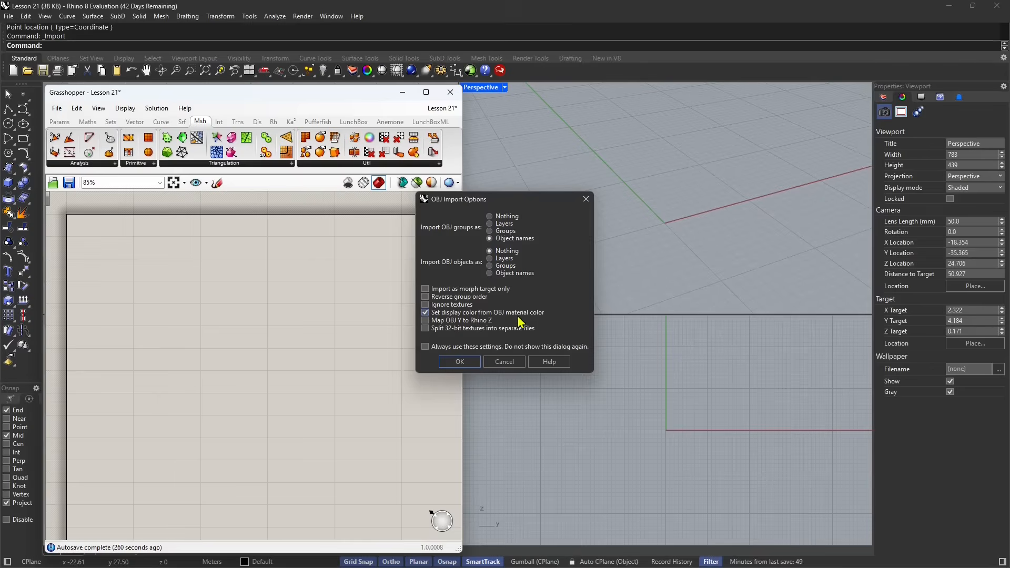
pyautogui.click(425, 312)
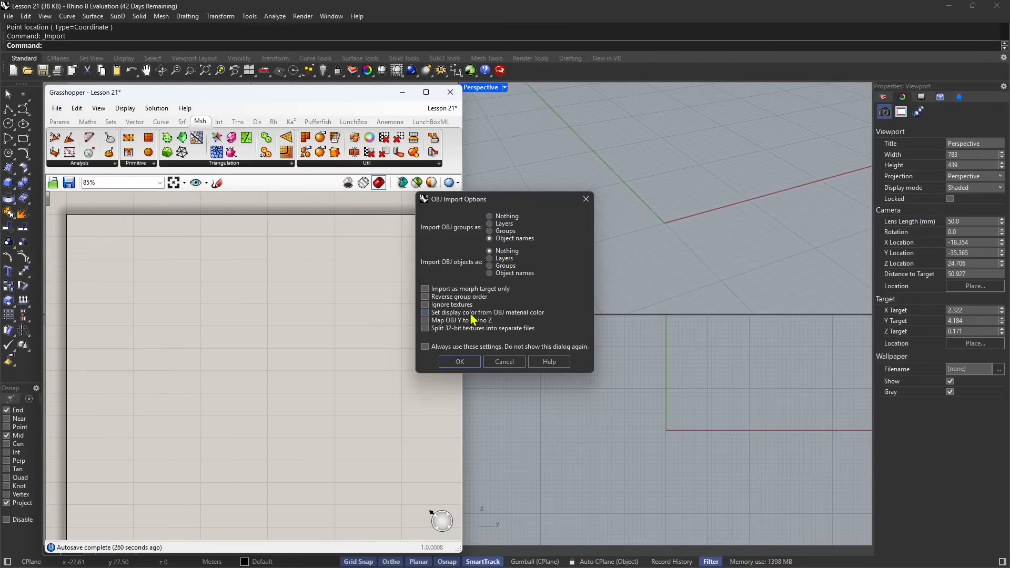
pyautogui.click(466, 363)
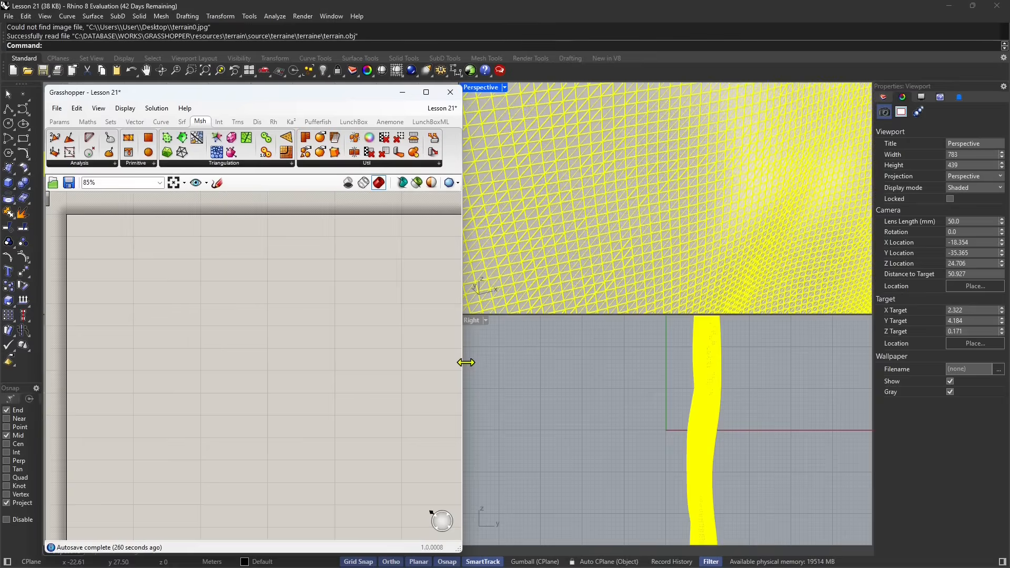
# Rotate the upright terrain mesh 90 degrees about the origin in the Right view so it lies flat.
pyautogui.scroll(-5, 623, 241)
pyautogui.moveTo(591, 253); pyautogui.dragTo(687, 401, button='right')
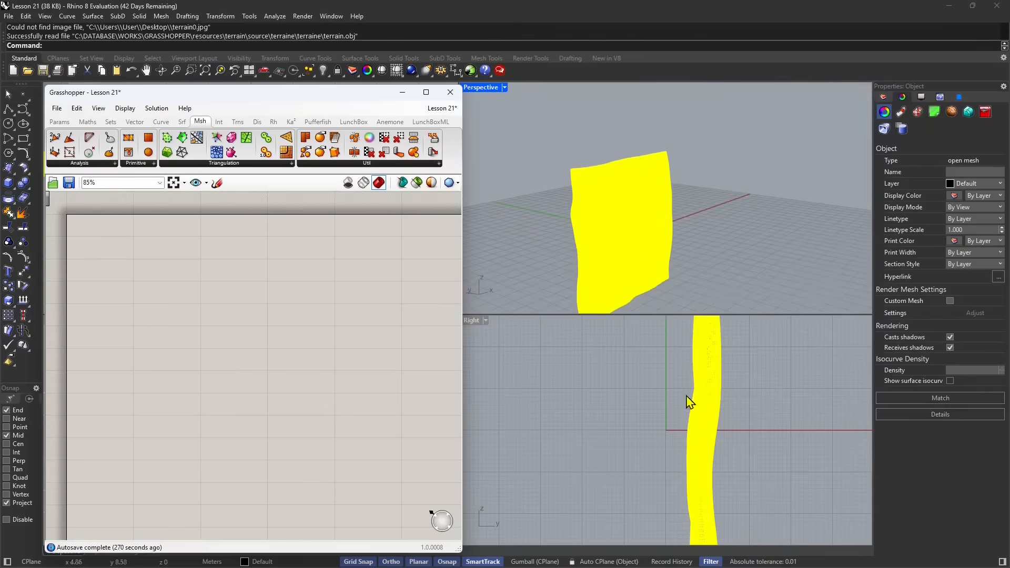
pyautogui.moveTo(609, 221); pyautogui.dragTo(637, 225, button='right')
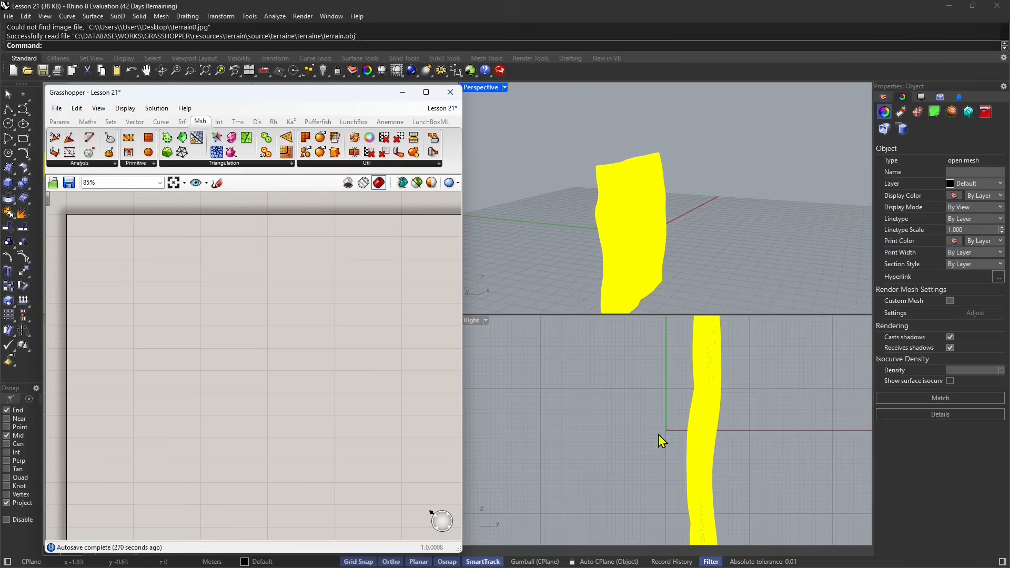
pyautogui.scroll(-3, 615, 439)
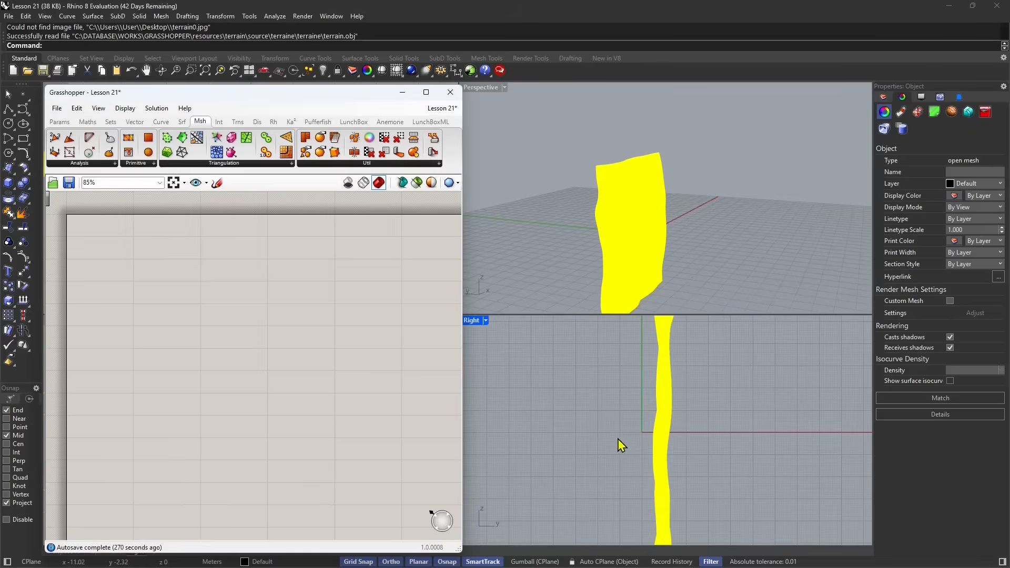
pyautogui.click(25, 287)
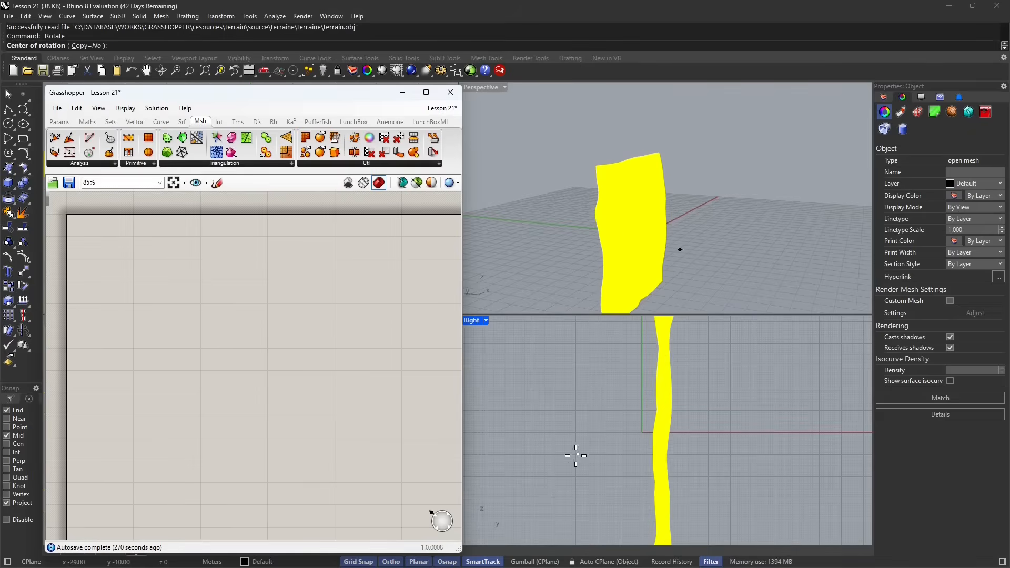
pyautogui.scroll(3, 636, 434)
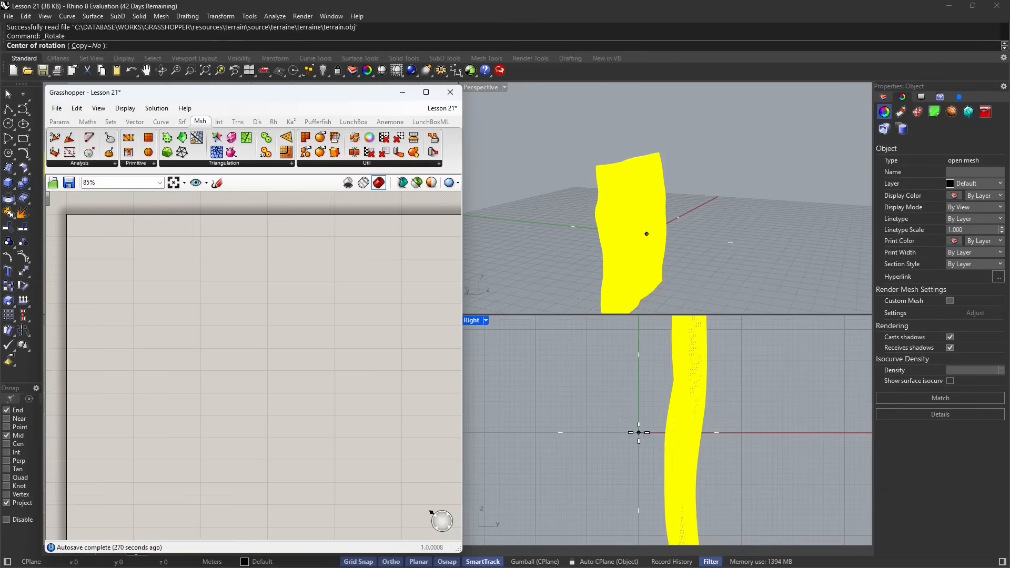
pyautogui.click(638, 433)
pyautogui.click(736, 432)
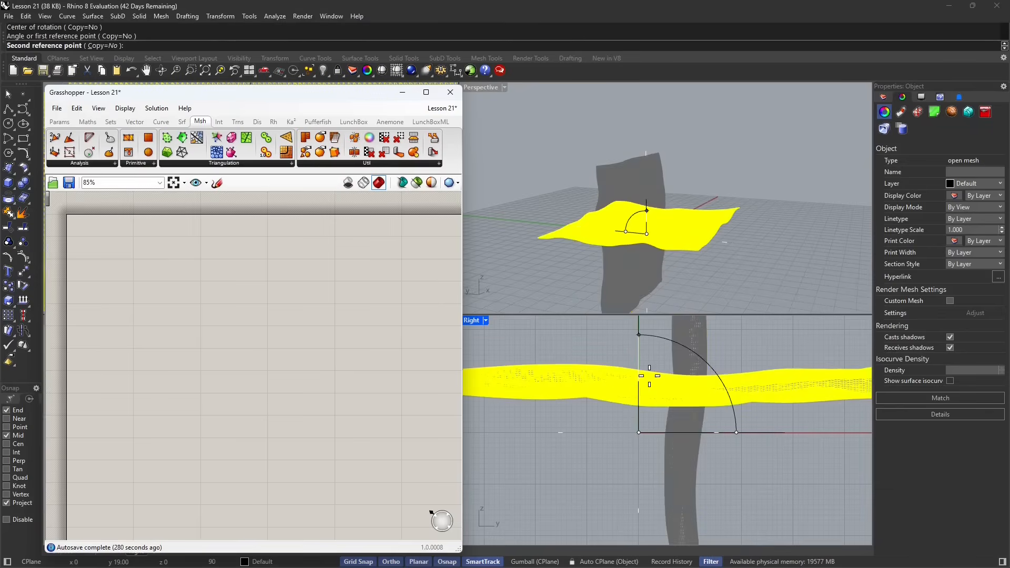
pyautogui.press('Escape')
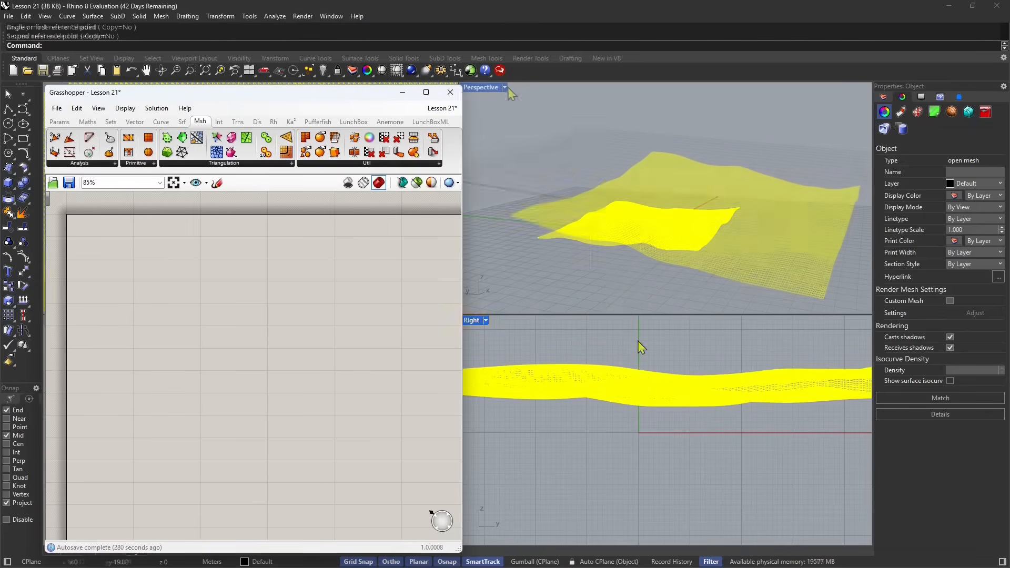
# Set the Perspective view to Rendered display and open the terrain mesh's material properties, keeping the imported material assigned.
pyautogui.click(504, 87)
pyautogui.click(503, 159)
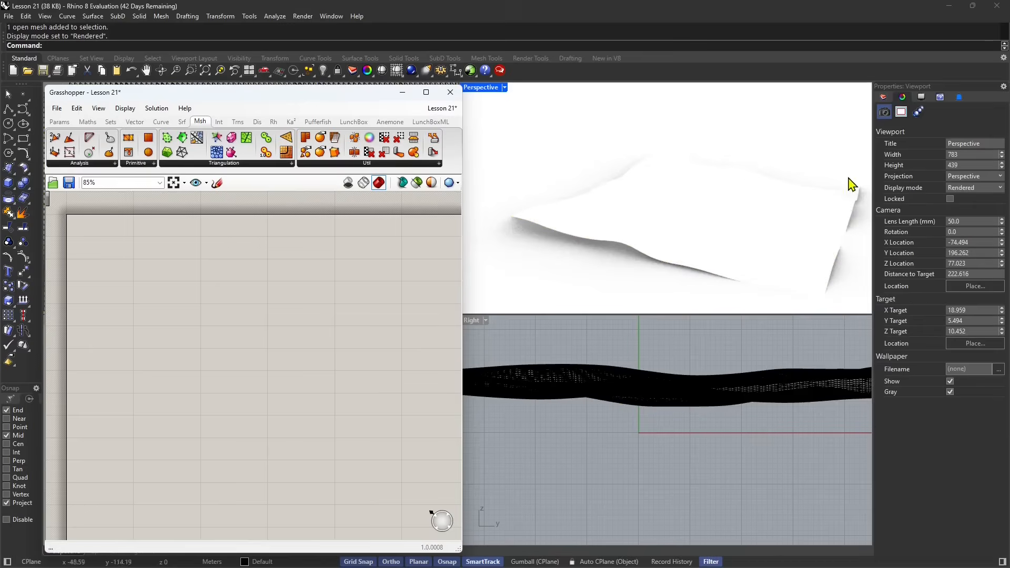
pyautogui.click(778, 184)
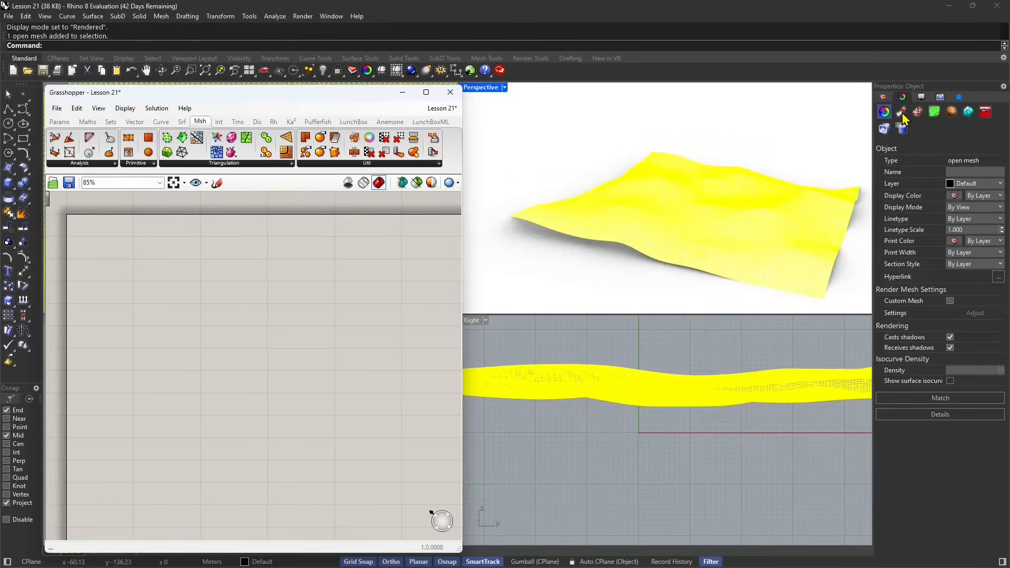
pyautogui.click(902, 113)
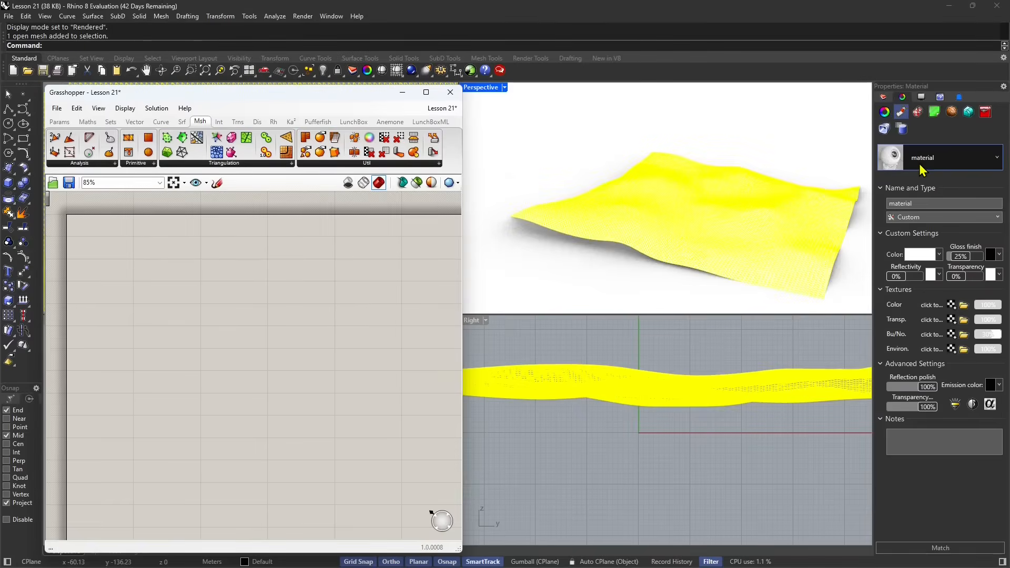
pyautogui.click(922, 169)
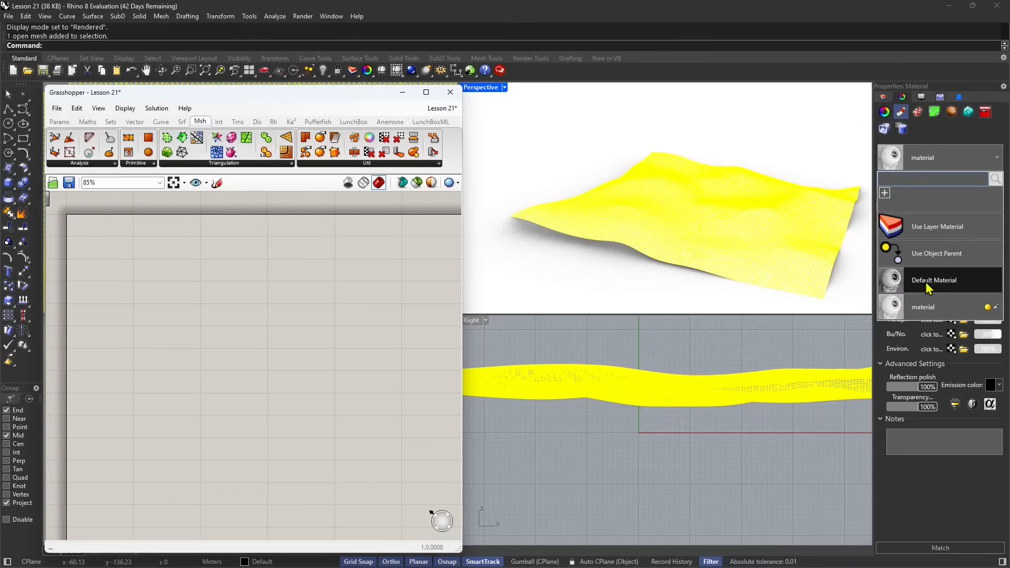
pyautogui.click(927, 315)
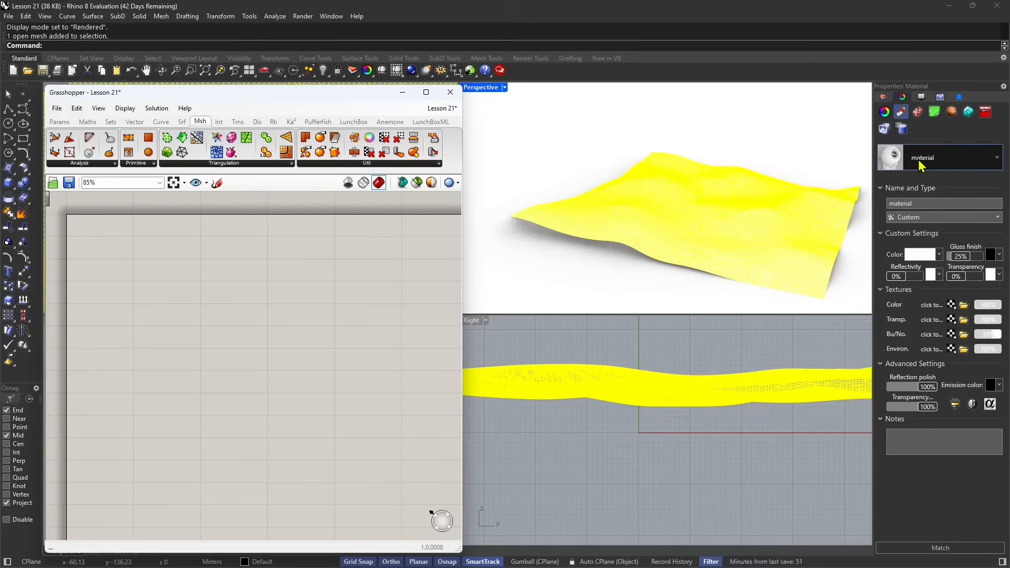
# Assign the material_diffuse image from the inner terraine folder as the material's color texture, then deselect the terrain mesh.
pyautogui.click(939, 255)
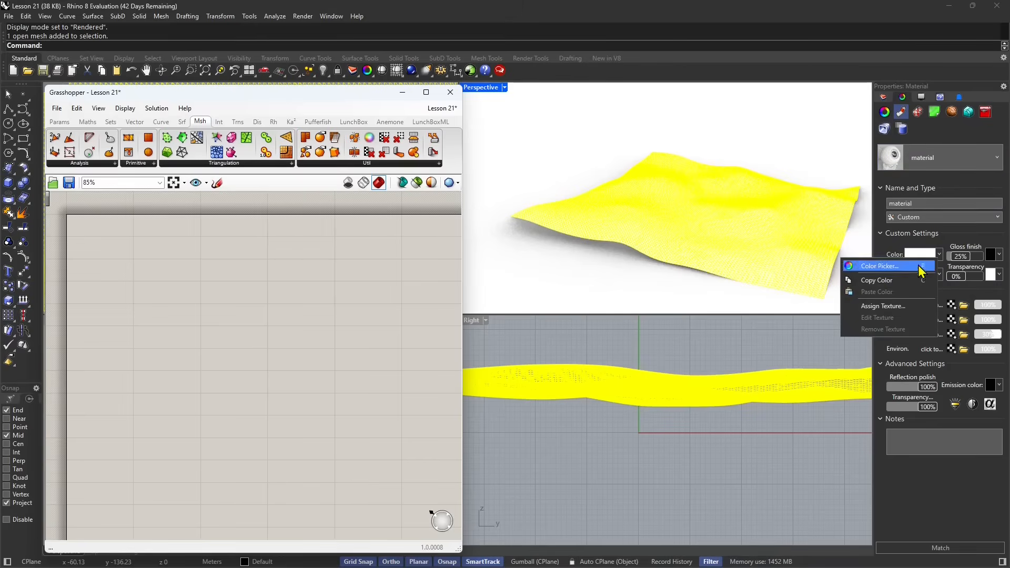
pyautogui.click(889, 305)
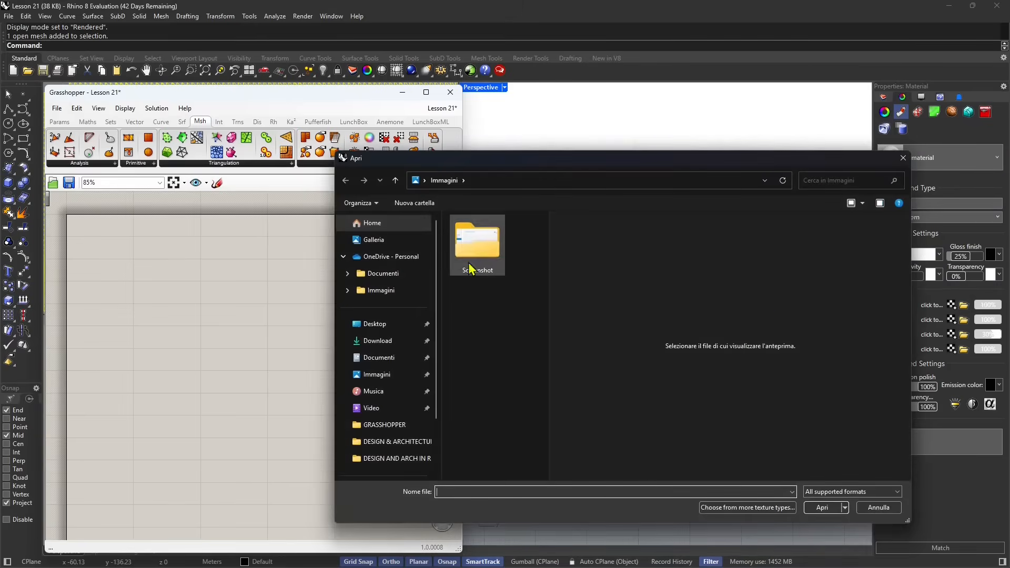
pyautogui.click(405, 431)
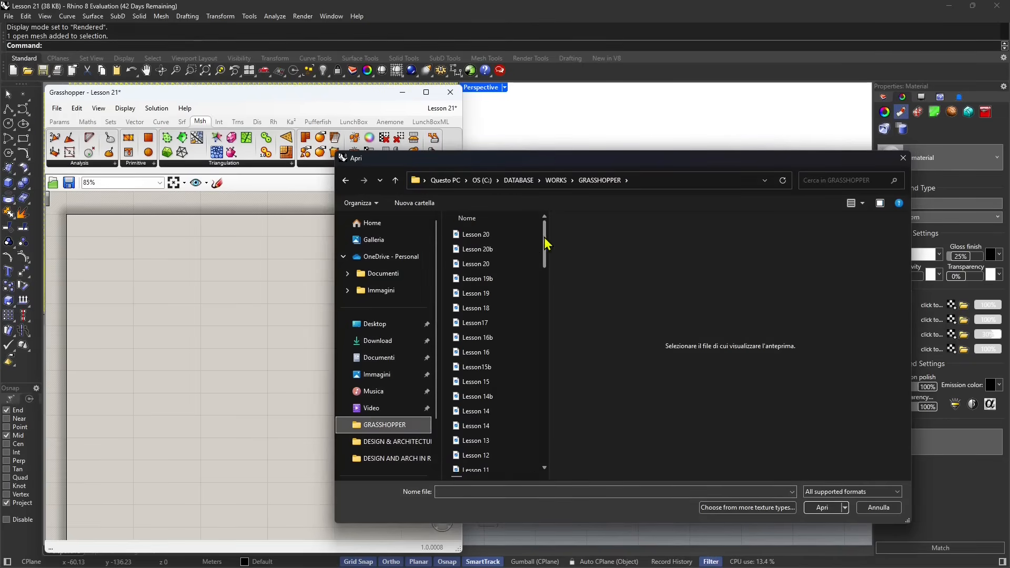
pyautogui.moveTo(546, 226); pyautogui.dragTo(544, 330)
pyautogui.doubleClick(476, 314)
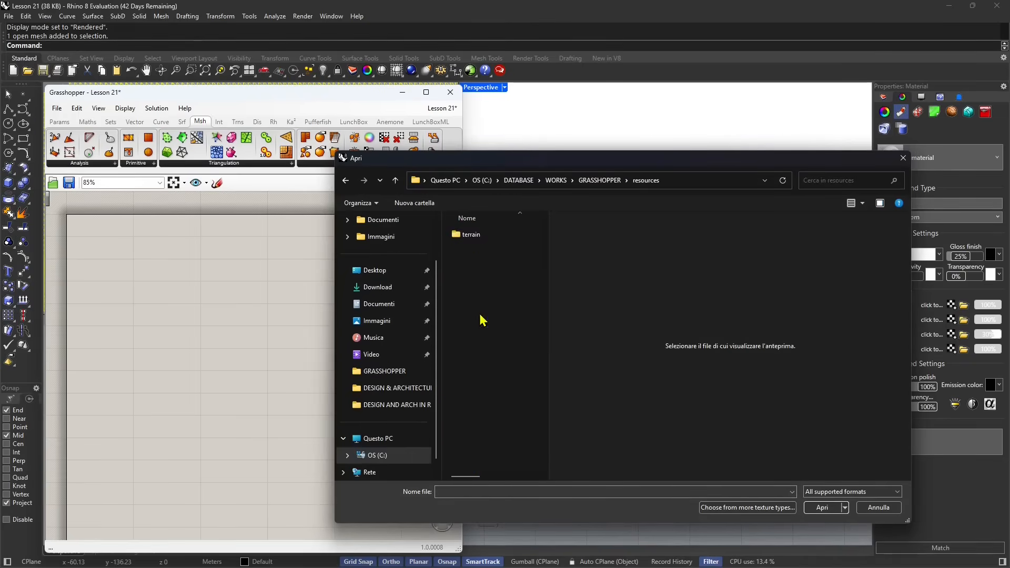
pyautogui.doubleClick(473, 234)
pyautogui.doubleClick(475, 248)
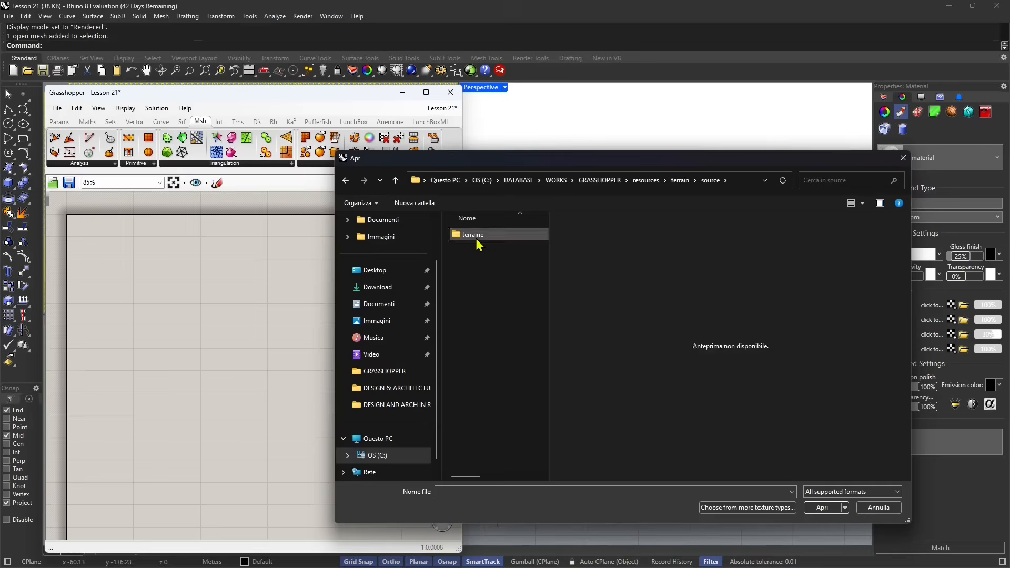
pyautogui.doubleClick(475, 238)
pyautogui.doubleClick(479, 240)
pyautogui.click(477, 258)
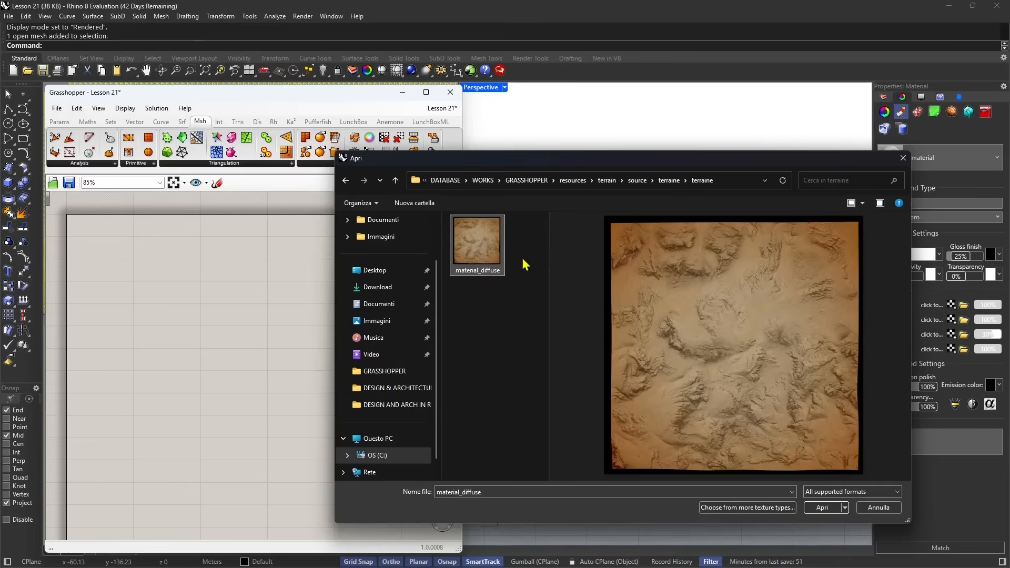
pyautogui.click(823, 508)
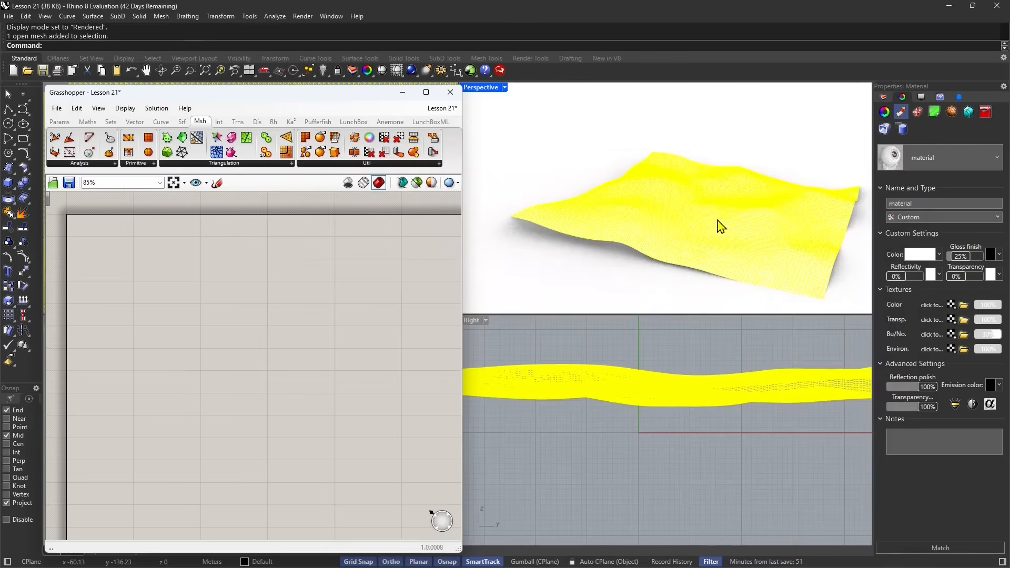
pyautogui.click(706, 154)
pyautogui.moveTo(706, 155); pyautogui.dragTo(696, 237, button='right')
pyautogui.scroll(6, 634, 215)
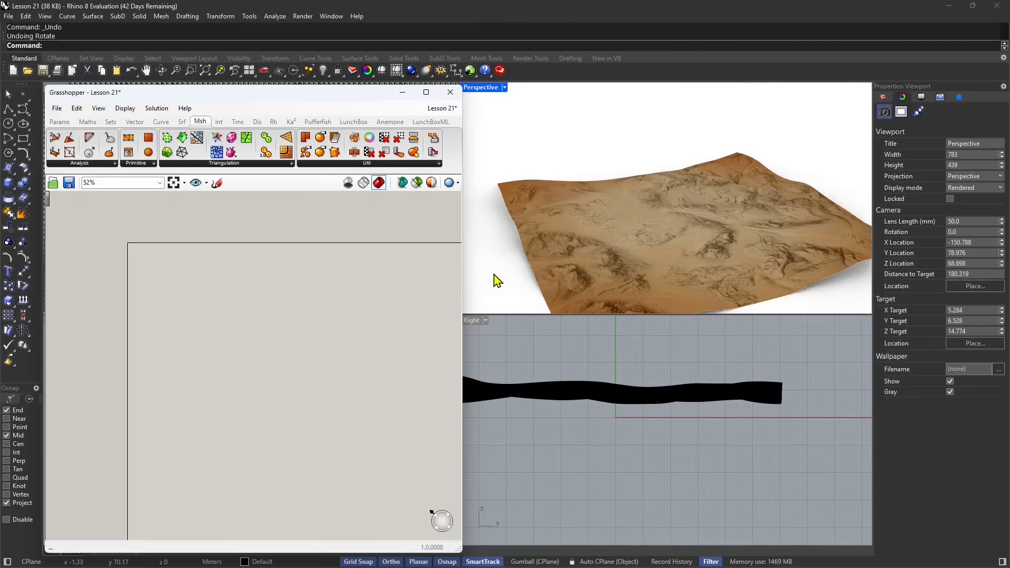
# Undo the last rotation and view the textured terrain from another side in Perspective.
pyautogui.hotkey('ctrl', 'z')
pyautogui.moveTo(692, 242); pyautogui.dragTo(658, 242, button='right')
pyautogui.scroll(-3, 251, 269)
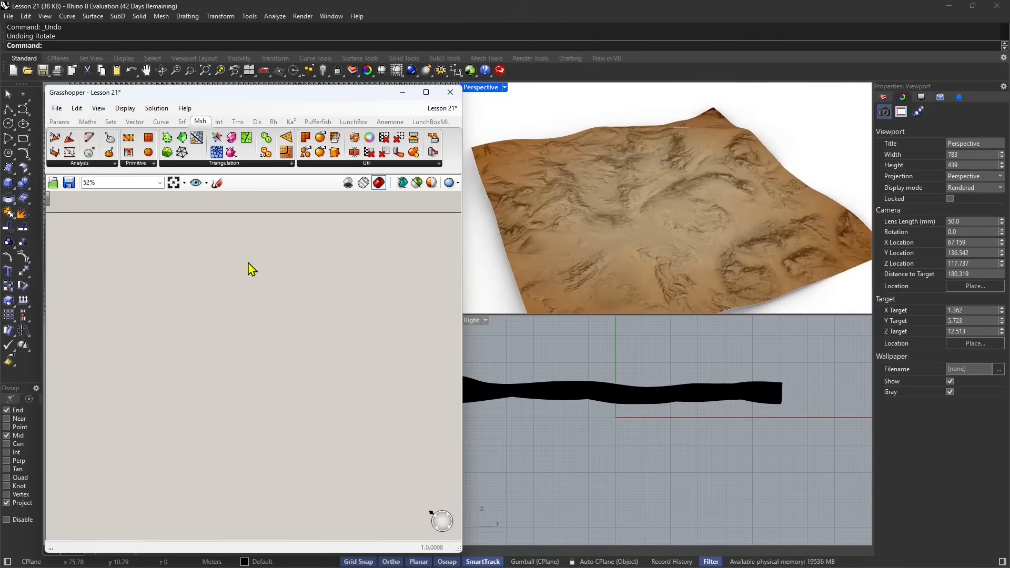
pyautogui.moveTo(575, 225); pyautogui.dragTo(502, 270, button='right')
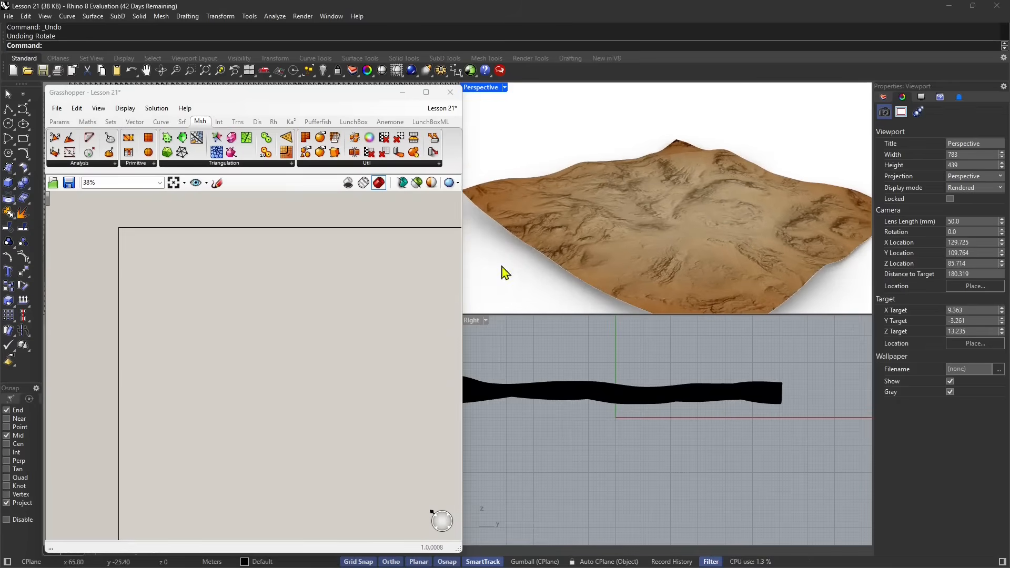
# Move the Grasshopper window off the Top and Front viewports and select the terrain mesh in the Top view.
pyautogui.moveTo(303, 100); pyautogui.dragTo(713, 99)
pyautogui.scroll(-6, 279, 244)
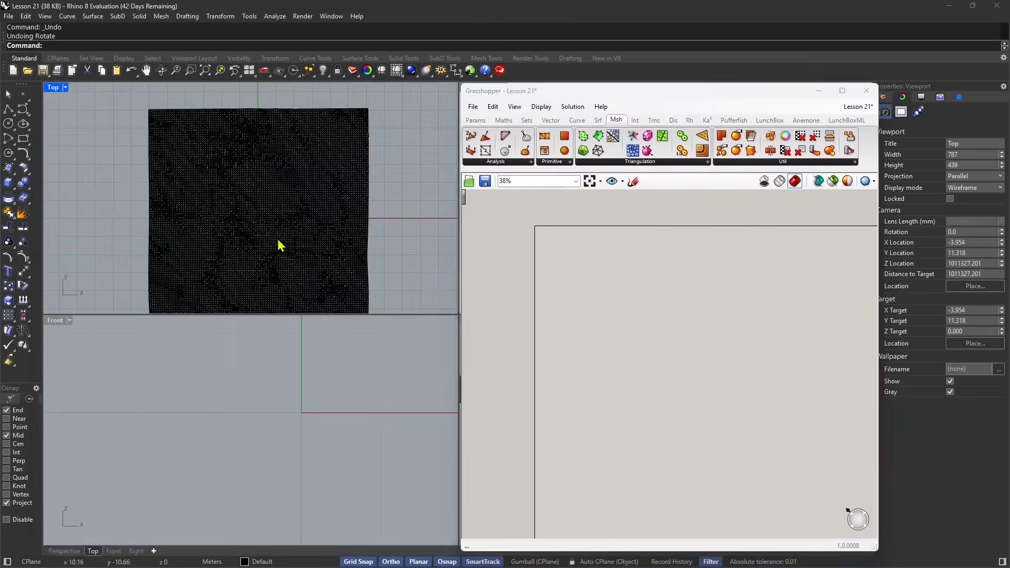
pyautogui.scroll(2, 331, 259)
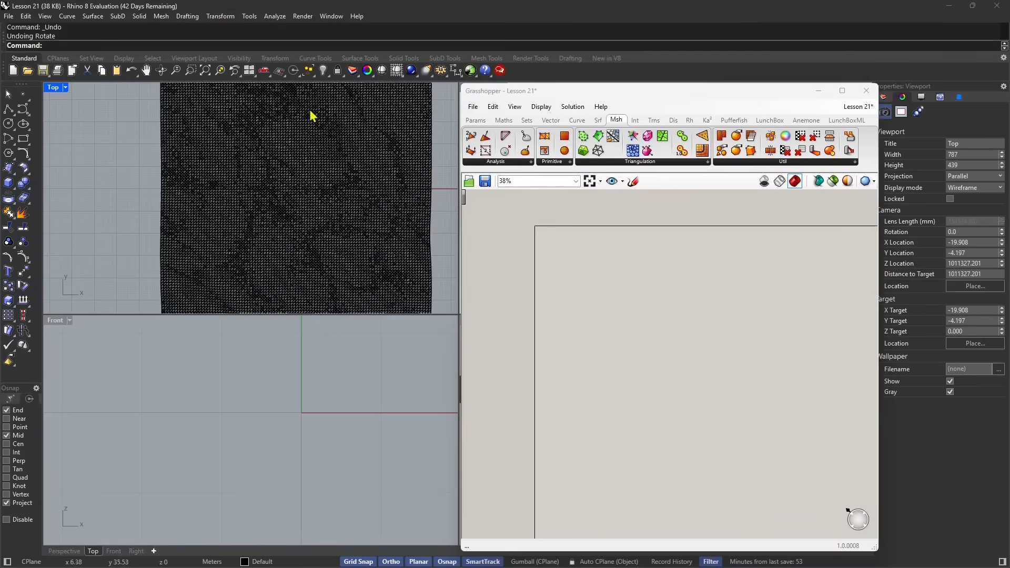
pyautogui.scroll(-4, 252, 210)
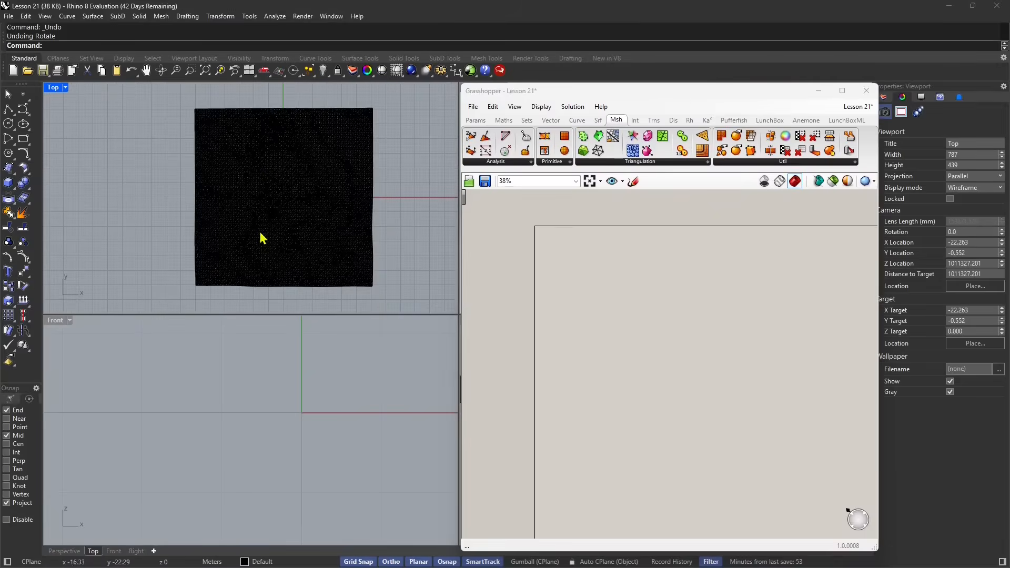
pyautogui.scroll(3, 266, 234)
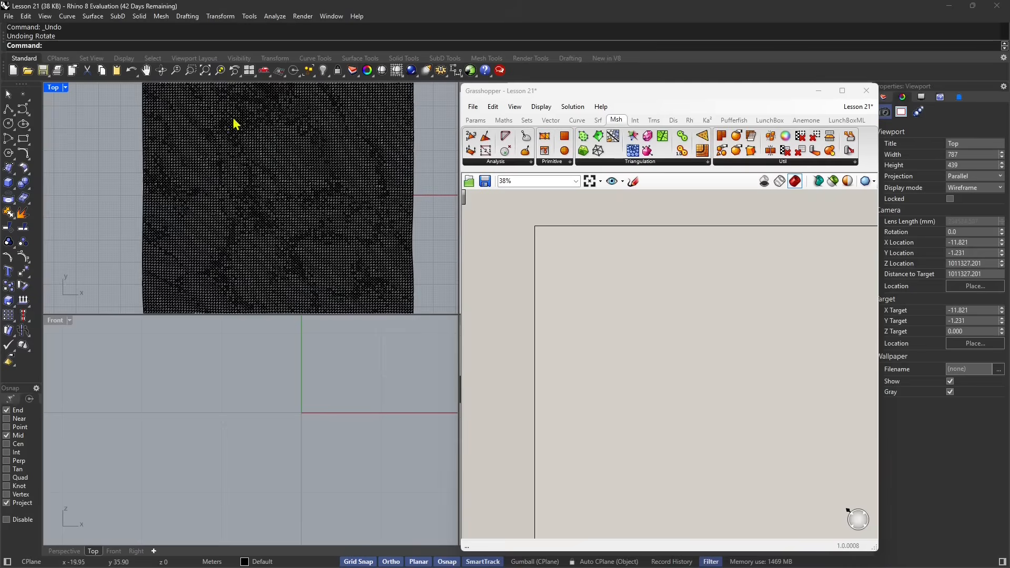
pyautogui.scroll(5, 274, 208)
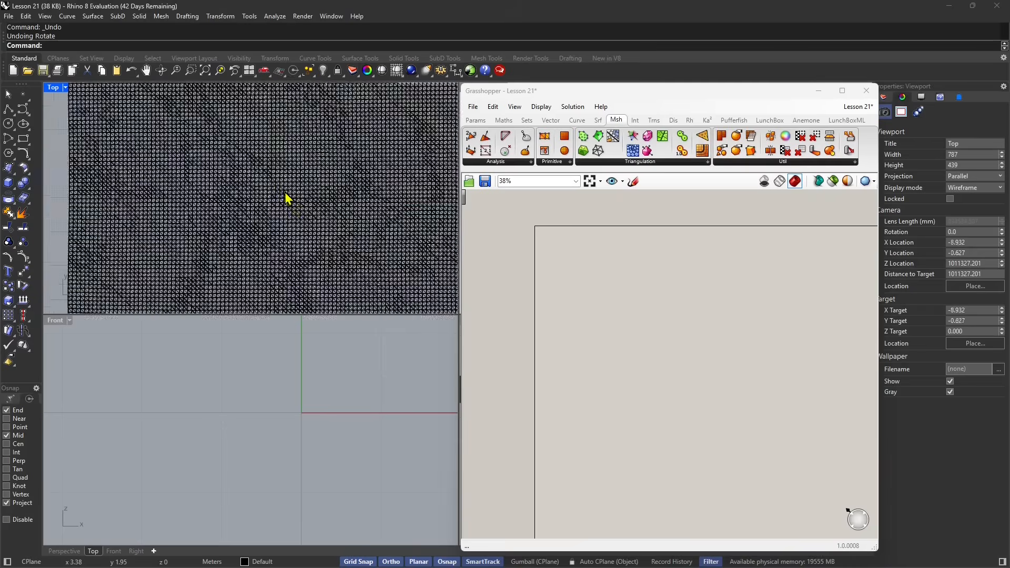
pyautogui.click(268, 203)
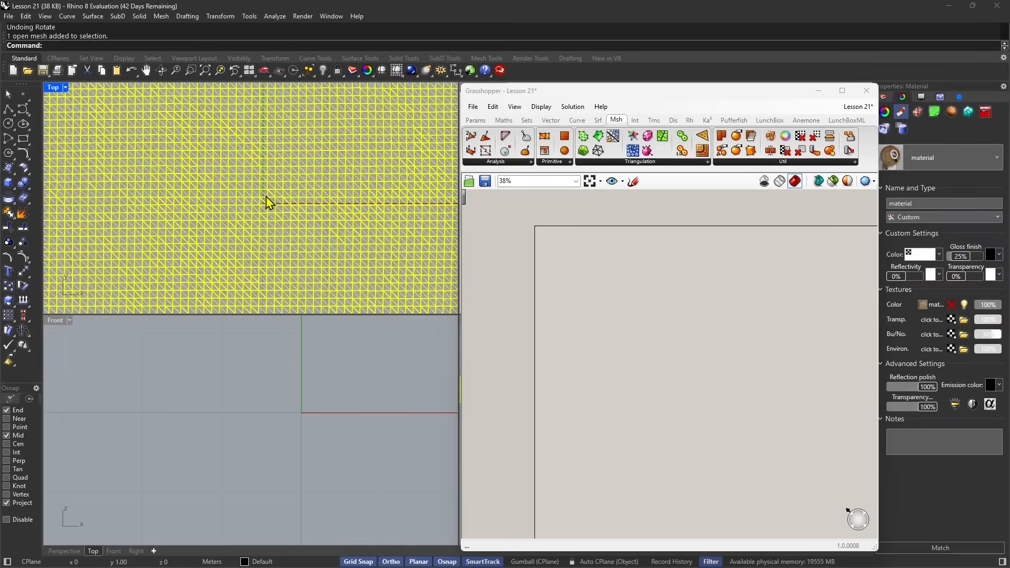
# Lock the selected terrain mesh so that it cannot be picked while curves are drawn over it.
pyautogui.click(338, 70)
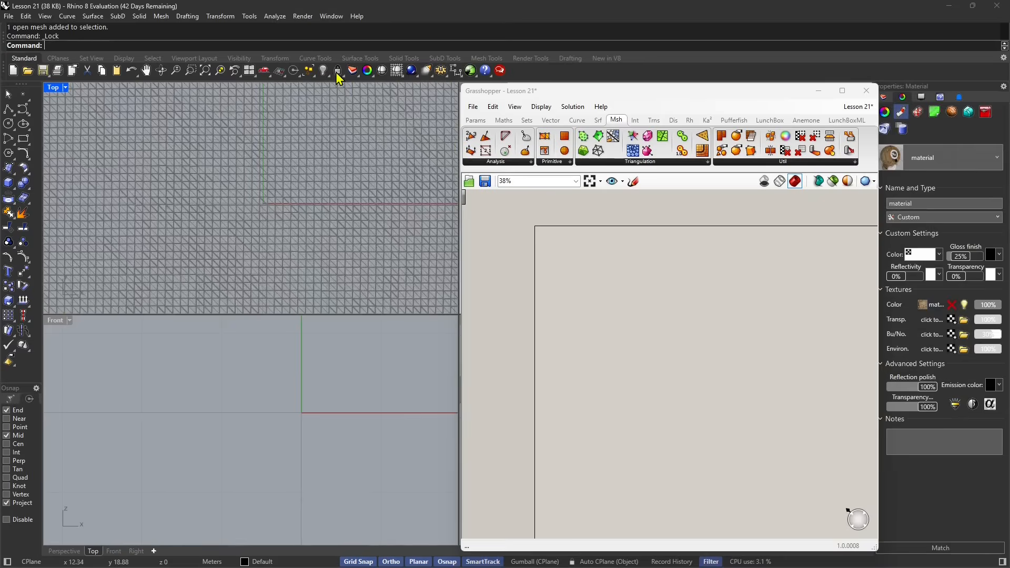
pyautogui.scroll(-5, 261, 170)
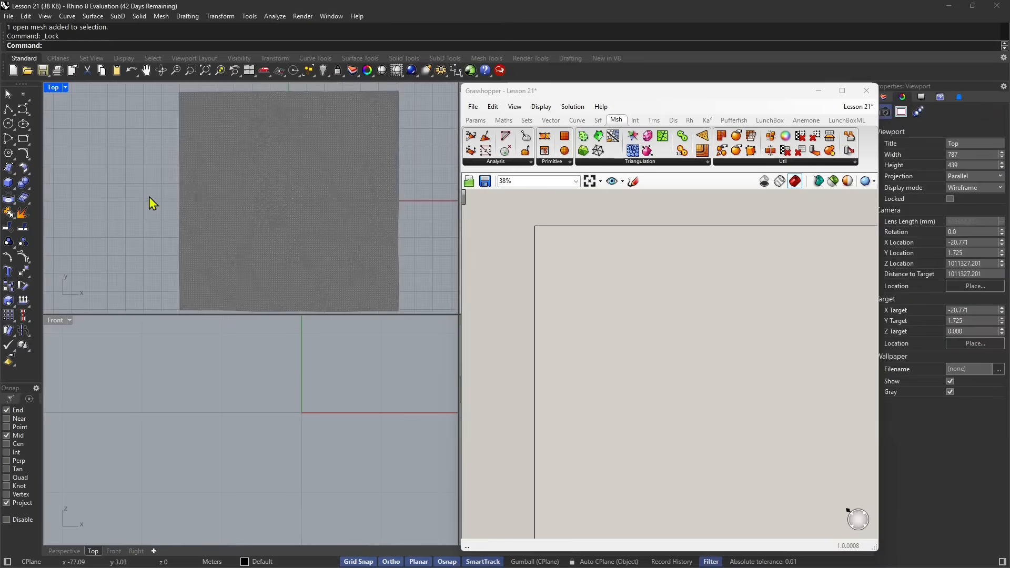
pyautogui.scroll(3, 295, 205)
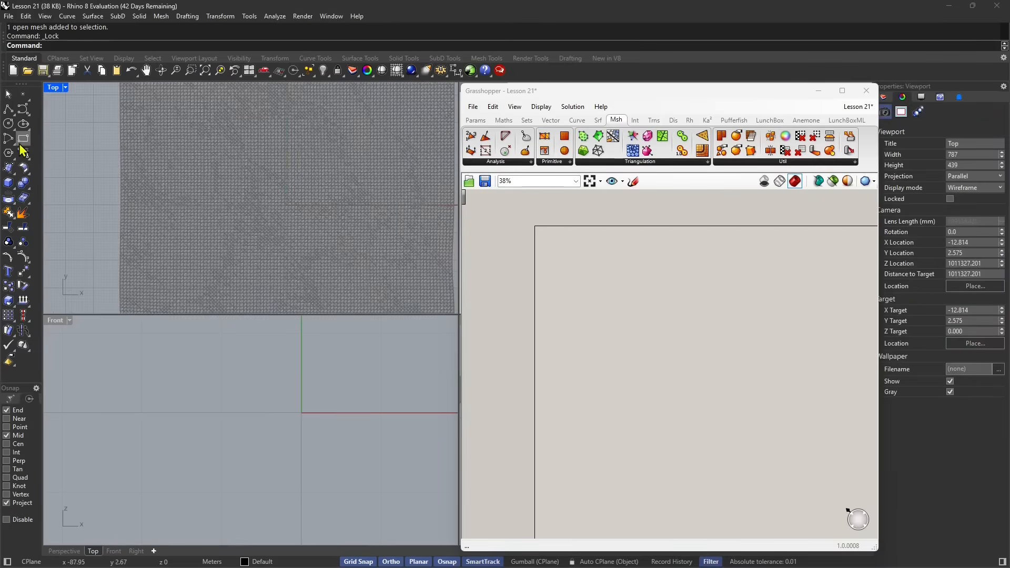
# Draw a single slanted line across the upper half of the terrain in the Top view, with Ortho turned off.
pyautogui.click(13, 115)
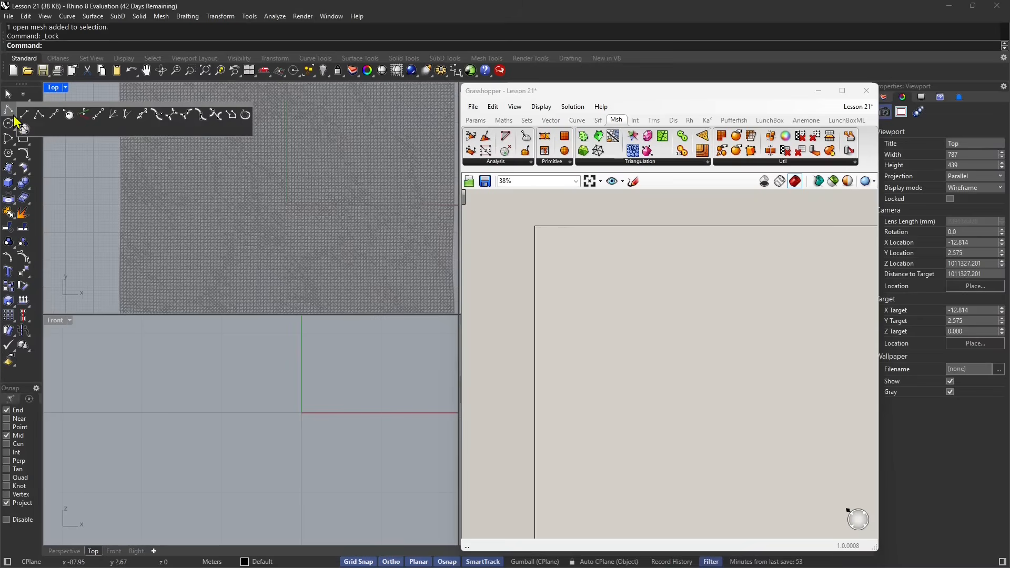
pyautogui.click(24, 114)
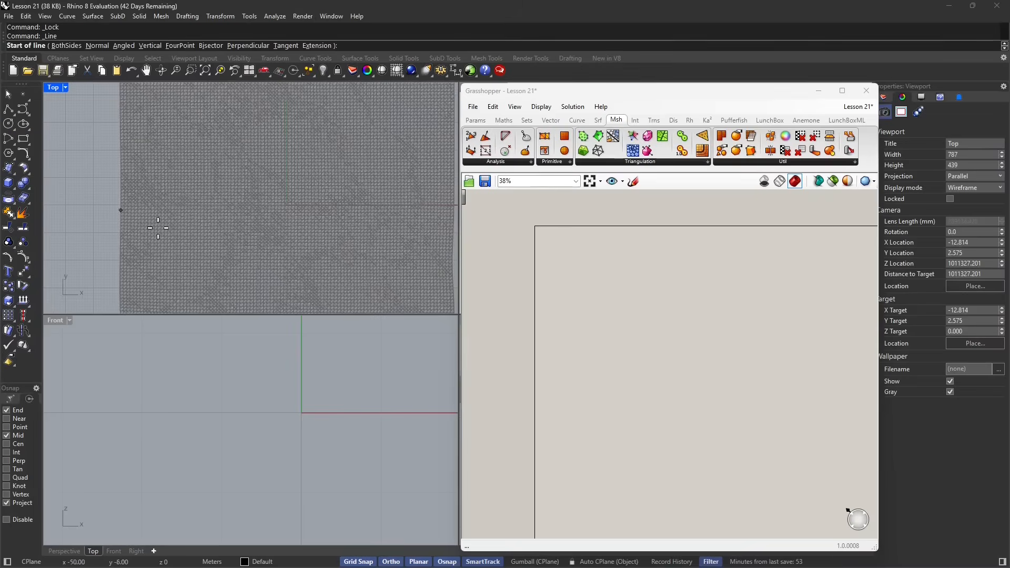
pyautogui.scroll(-3, 210, 200)
pyautogui.scroll(2, 173, 198)
pyautogui.scroll(2, 175, 197)
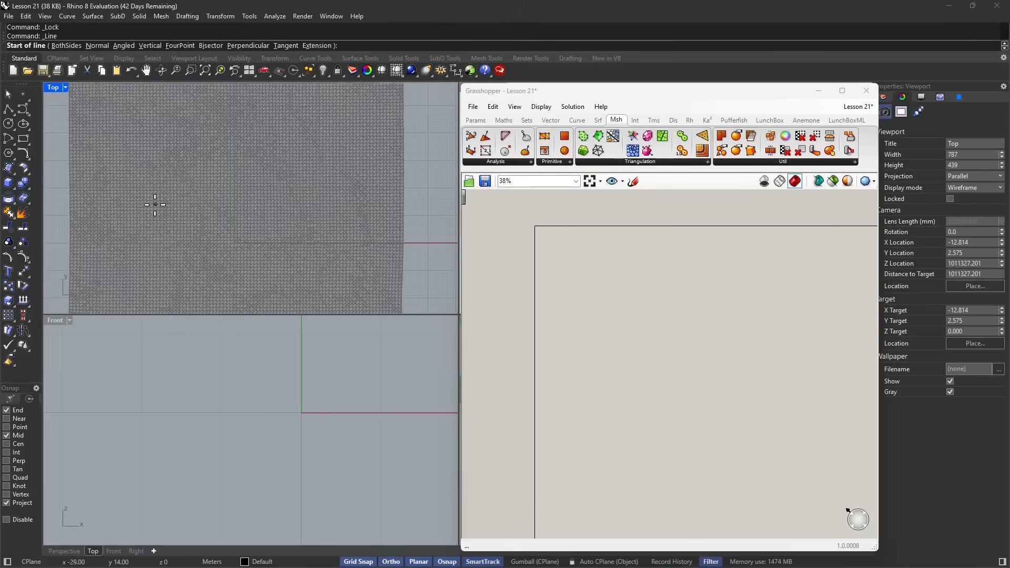
pyautogui.click(156, 204)
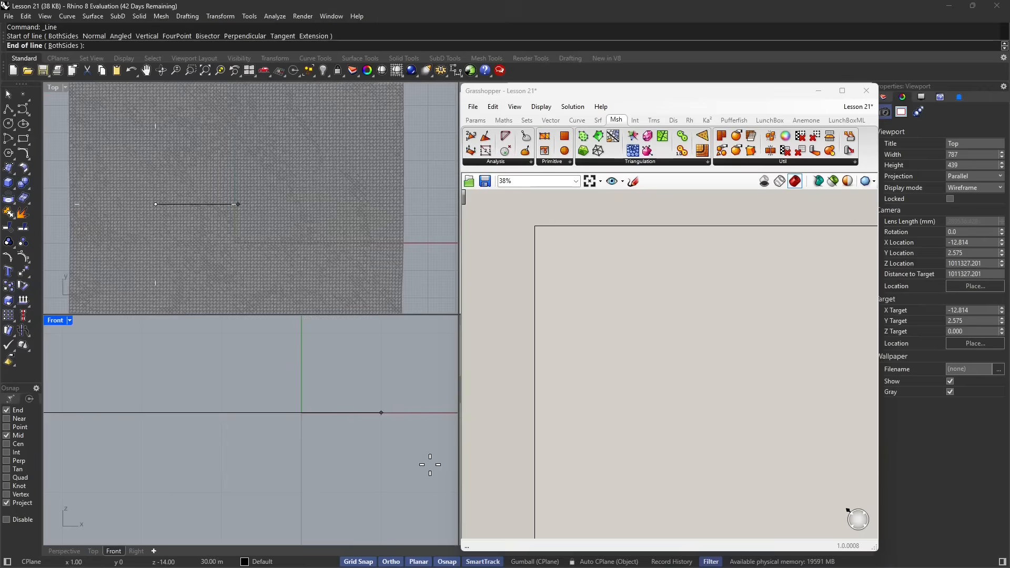
pyautogui.click(398, 563)
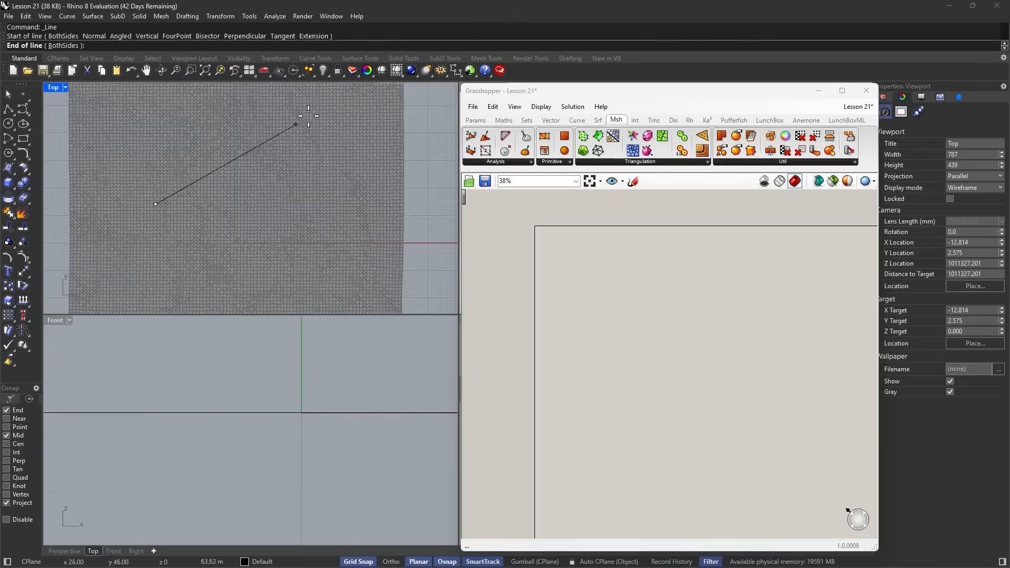
pyautogui.click(278, 135)
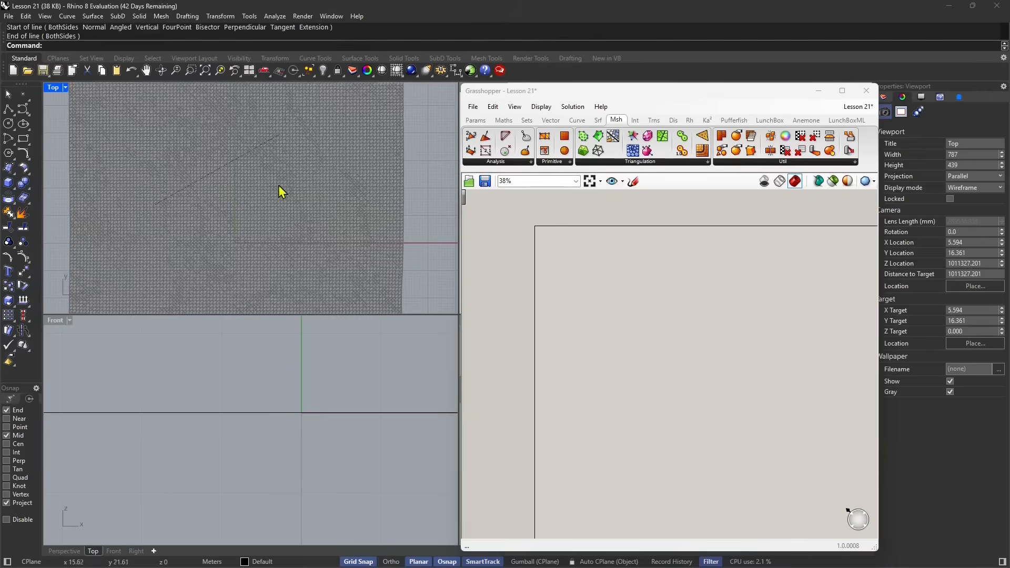
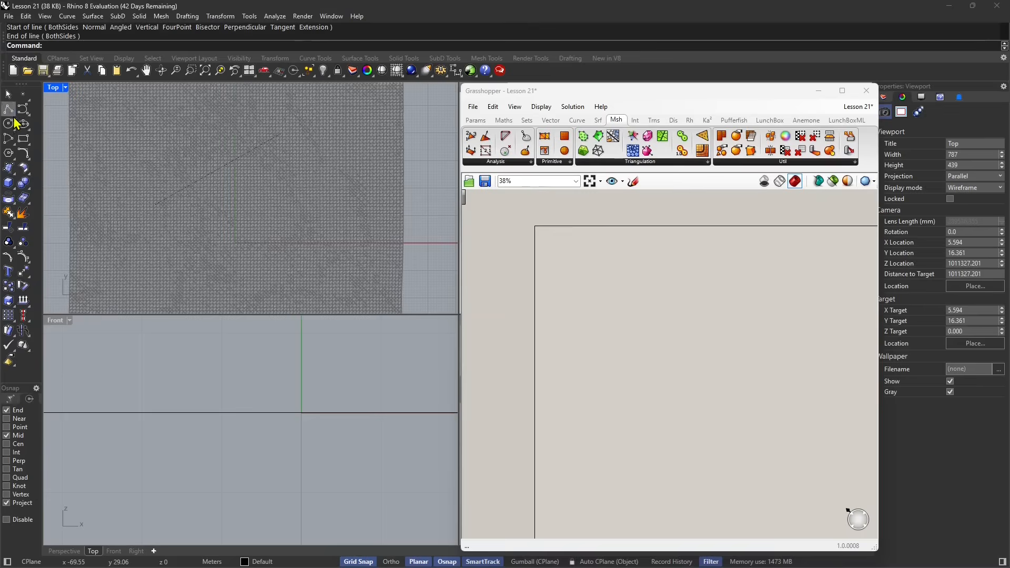
# Draw a three-point polyline across the lower part of the terrain, with its middle vertex slightly raised.
pyautogui.click(8, 110)
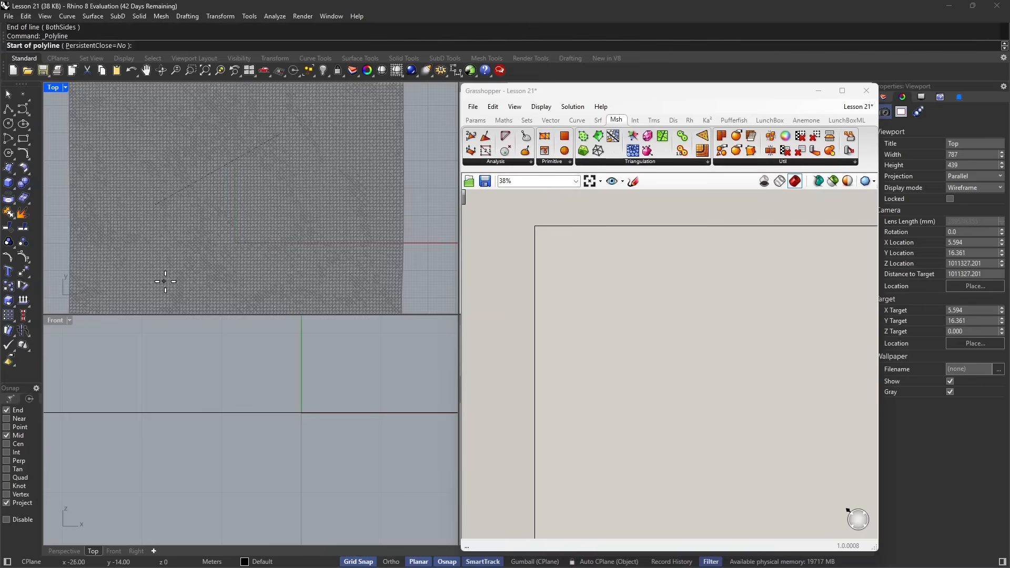
pyautogui.click(169, 270)
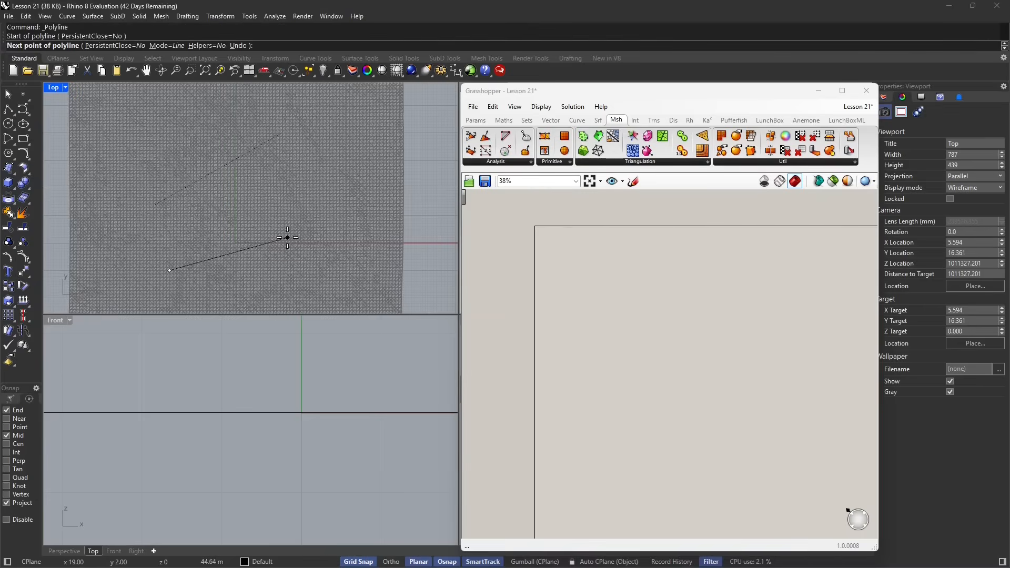
pyautogui.click(260, 257)
pyautogui.click(331, 267)
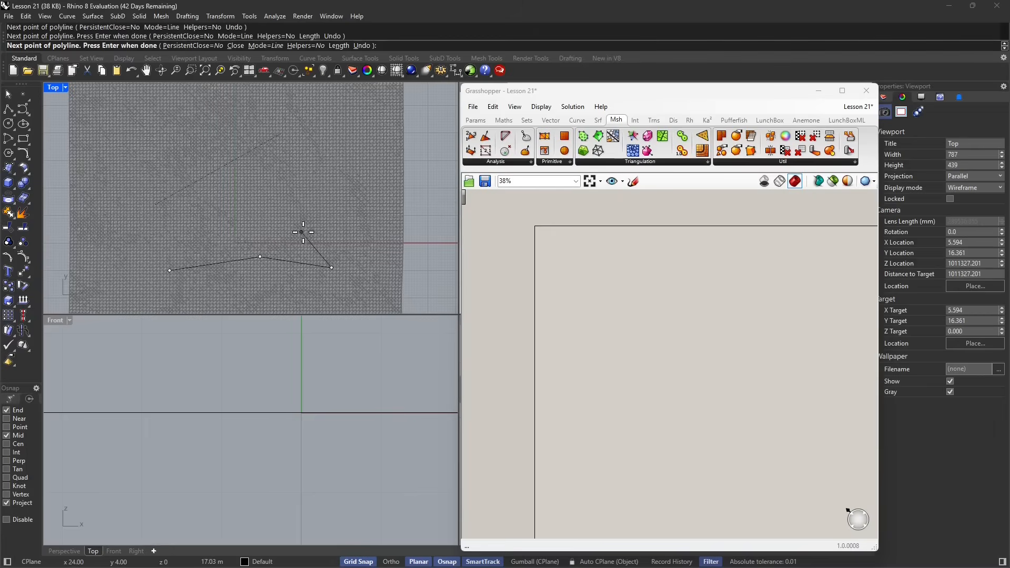
pyautogui.press('Return')
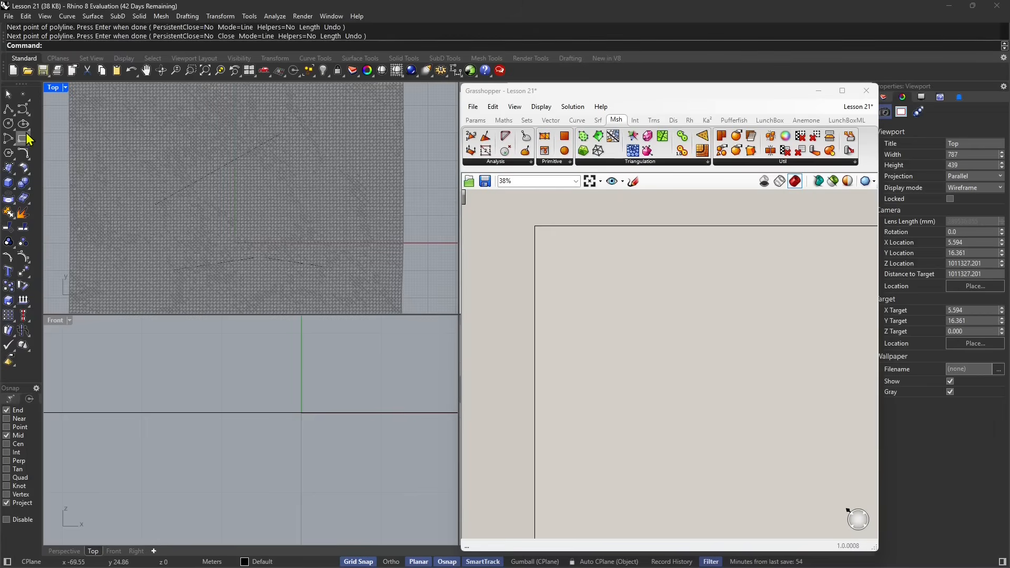
# Draw an interpolated curve through four points down the terrain's right half, crossing both the slanted line and the polyline.
pyautogui.click(27, 113)
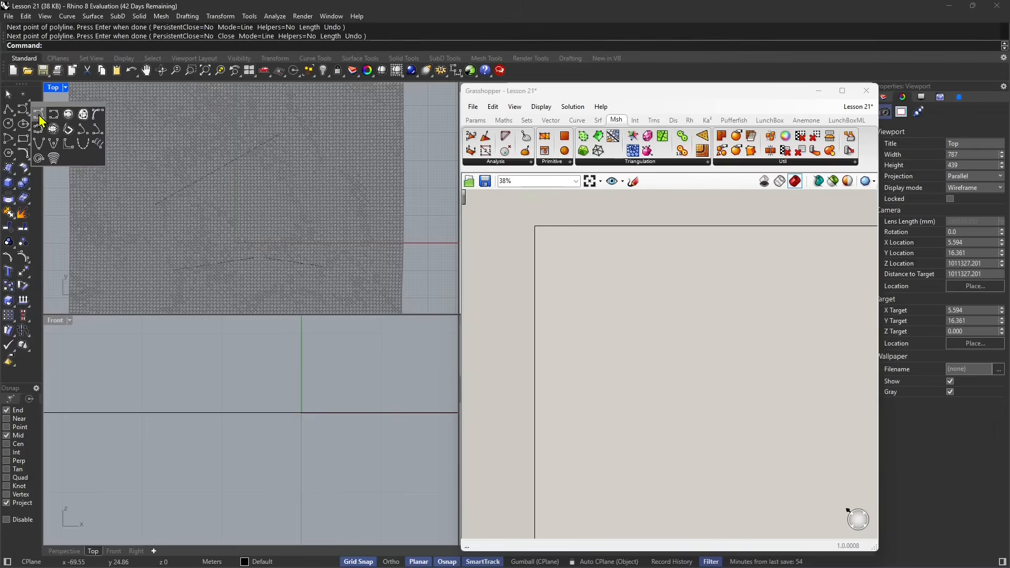
pyautogui.click(54, 116)
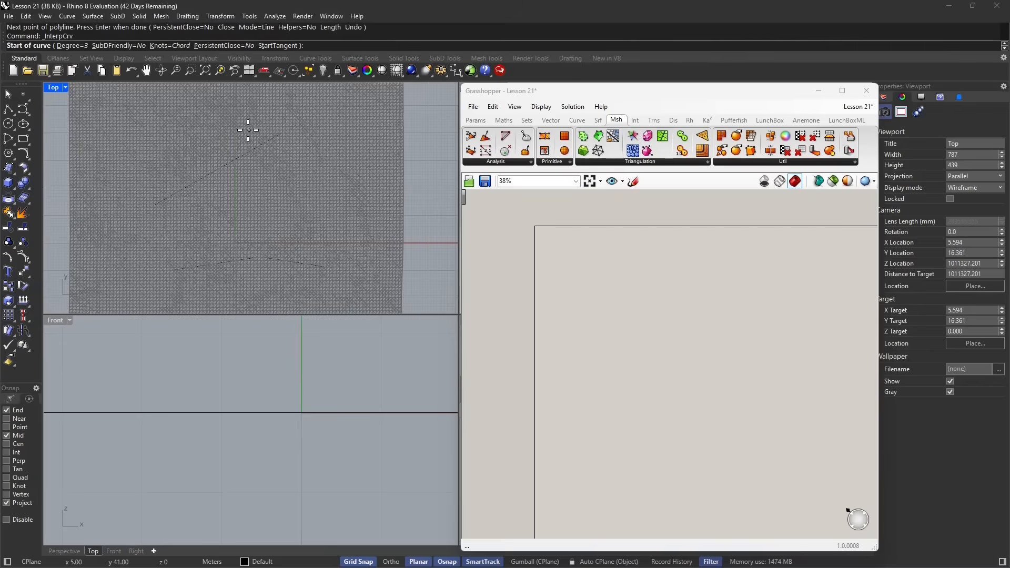
pyautogui.click(248, 130)
pyautogui.click(287, 174)
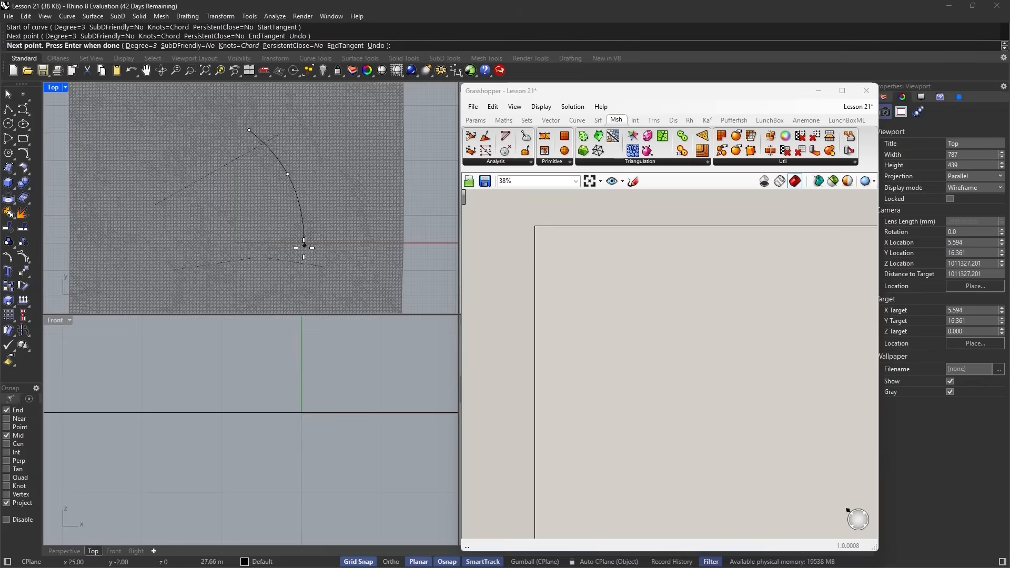
pyautogui.click(309, 223)
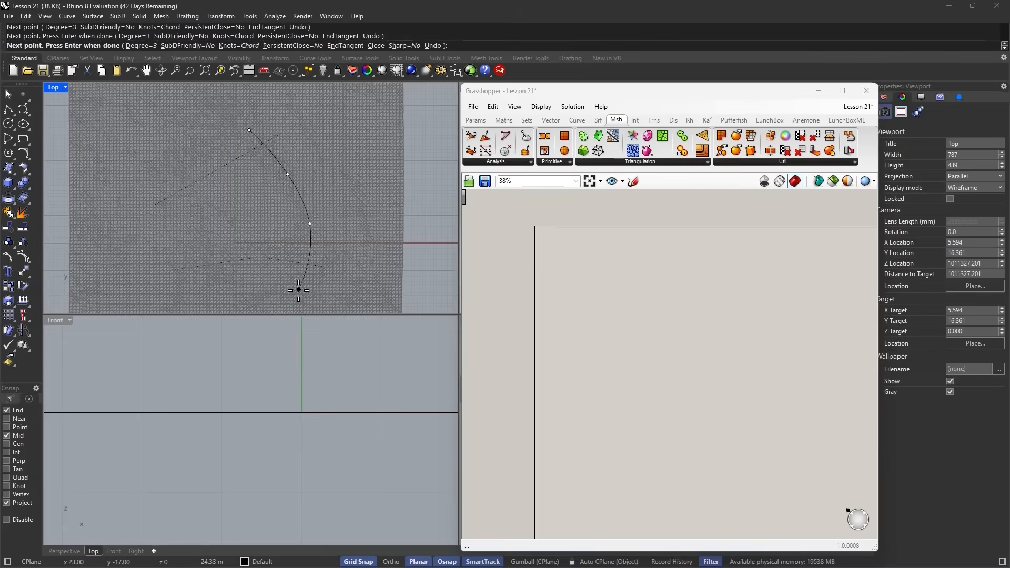
pyautogui.press('Escape')
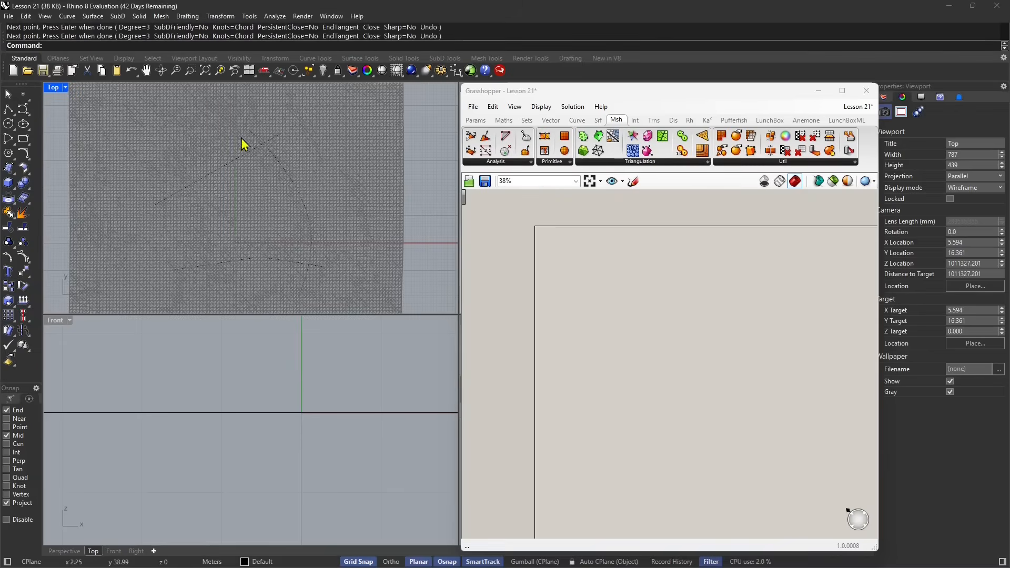
# Draw a start-end-point arc down the terrain's left half, bulging outward and crossing the slanted line and the polyline.
pyautogui.click(15, 152)
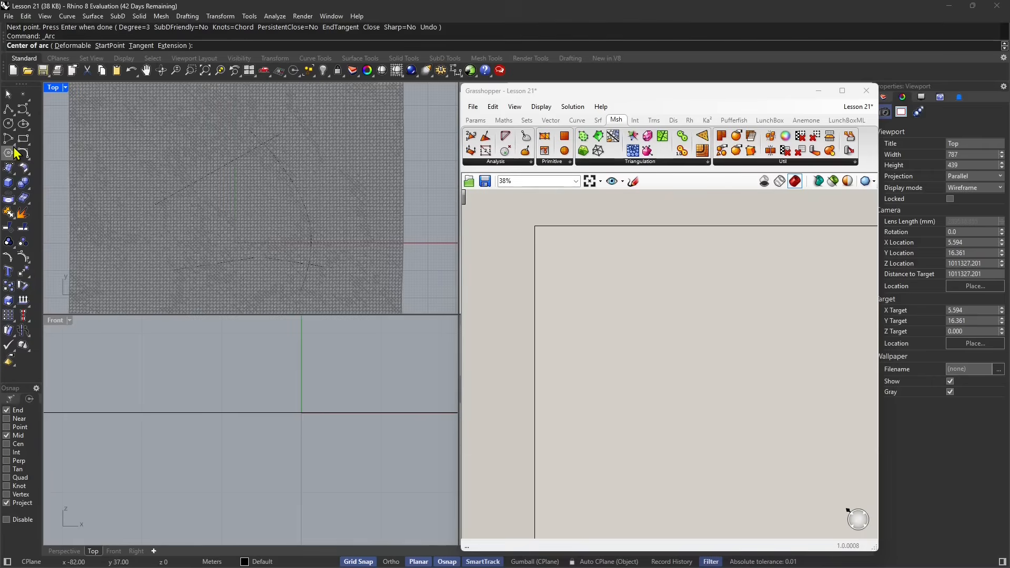
pyautogui.click(15, 152)
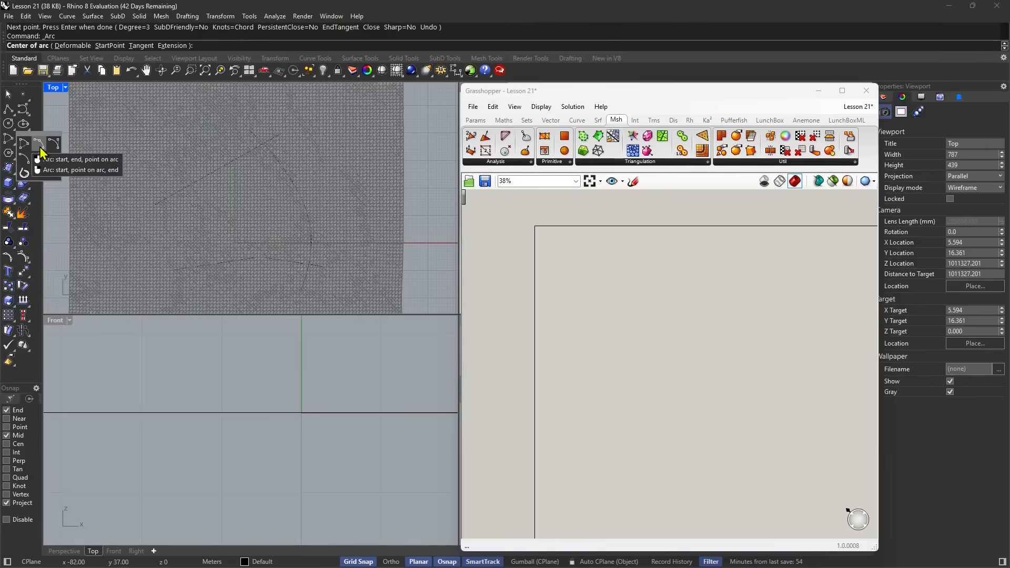
pyautogui.click(40, 149)
pyautogui.click(164, 182)
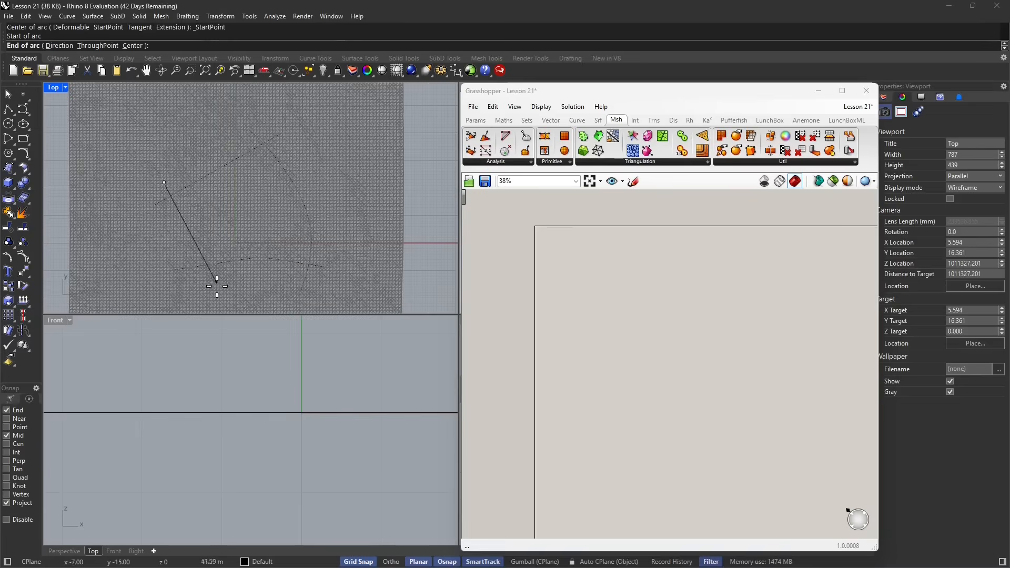
pyautogui.click(213, 281)
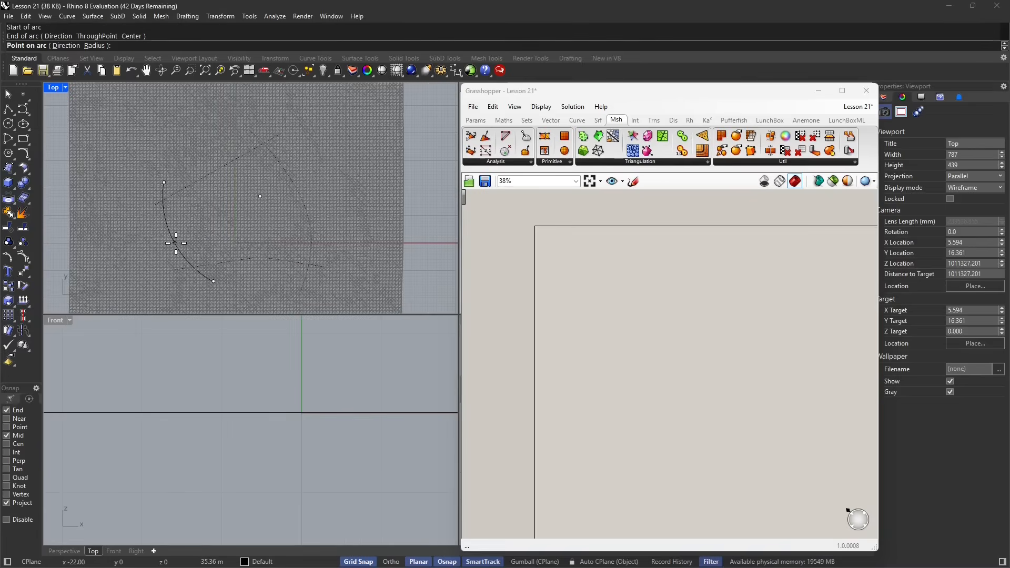
pyautogui.press('Escape')
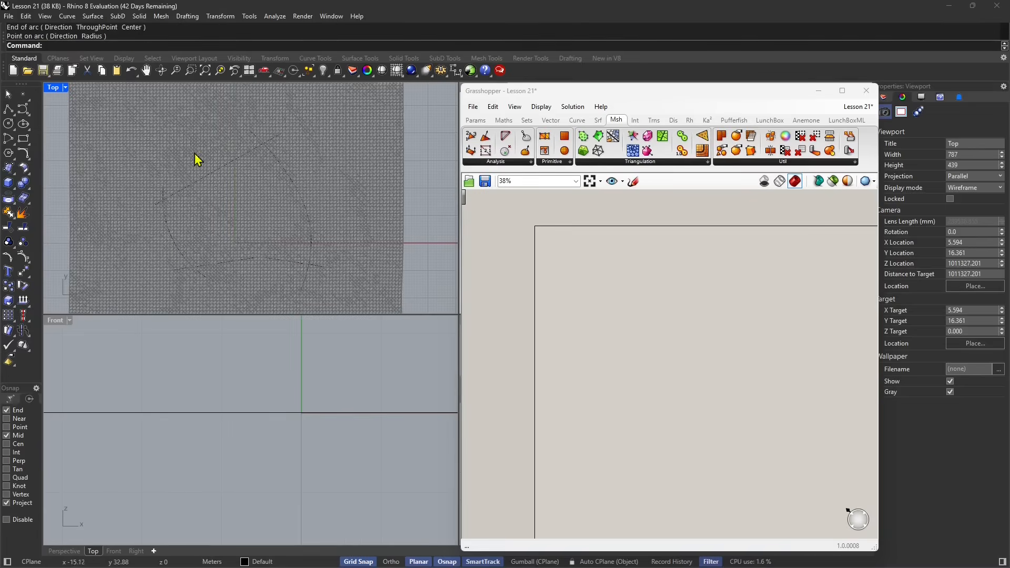
# Select all four open curves over the terrain: the line, the arc, the polyline and the interpolated curve.
pyautogui.scroll(4, 176, 208)
pyautogui.click(237, 138)
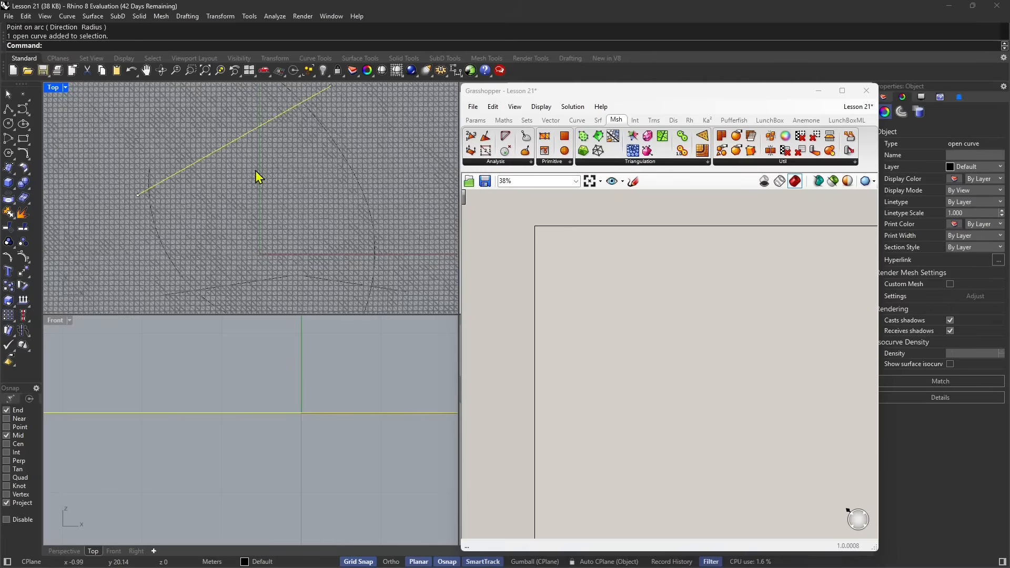
pyautogui.scroll(-4, 254, 170)
pyautogui.keyDown('shift'); pyautogui.click(213, 244); pyautogui.keyUp('shift')
pyautogui.keyDown('shift'); pyautogui.click(272, 241); pyautogui.keyUp('shift')
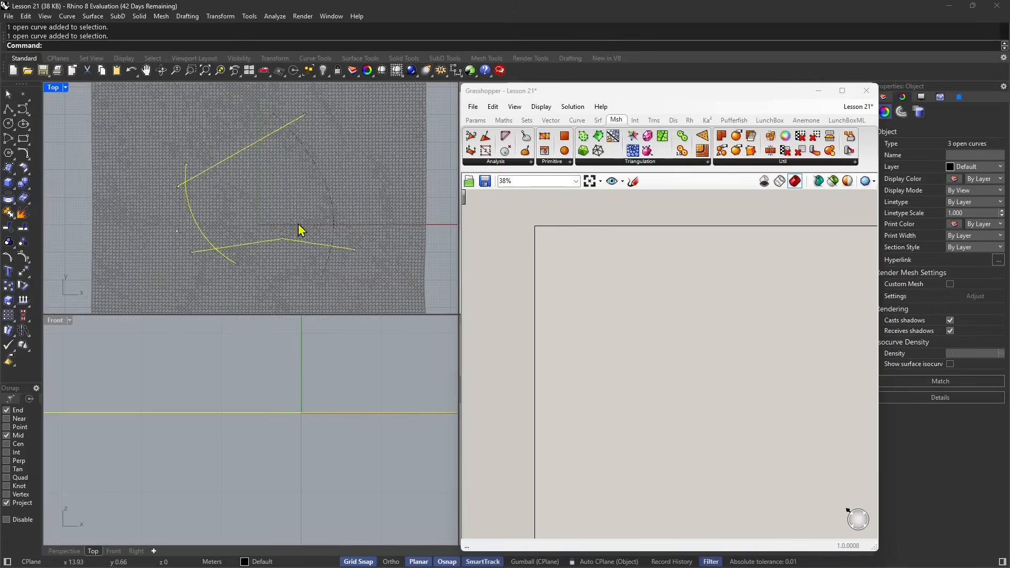
pyautogui.keyDown('shift'); pyautogui.click(331, 202); pyautogui.keyUp('shift')
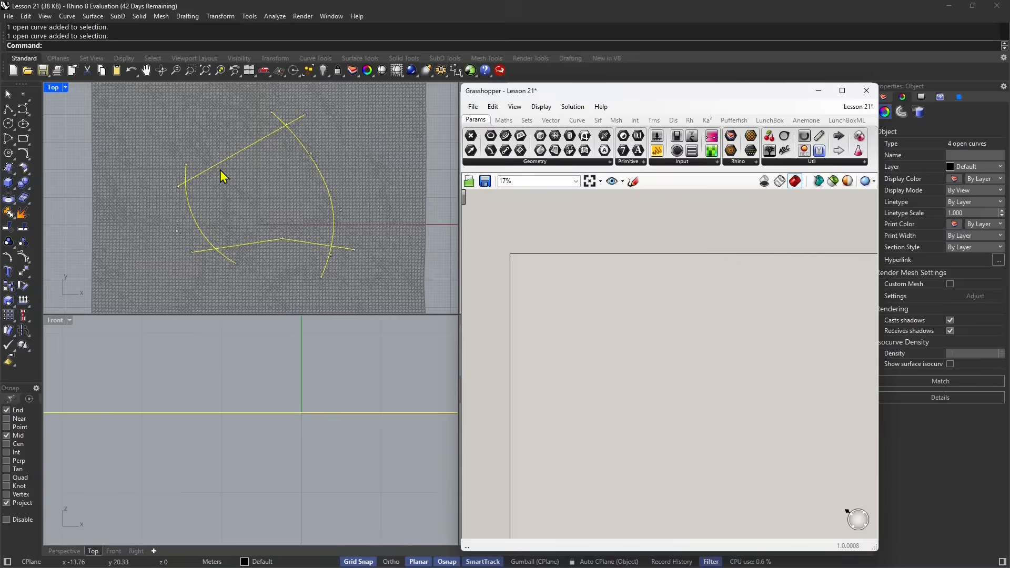
pyautogui.scroll(1, 223, 179)
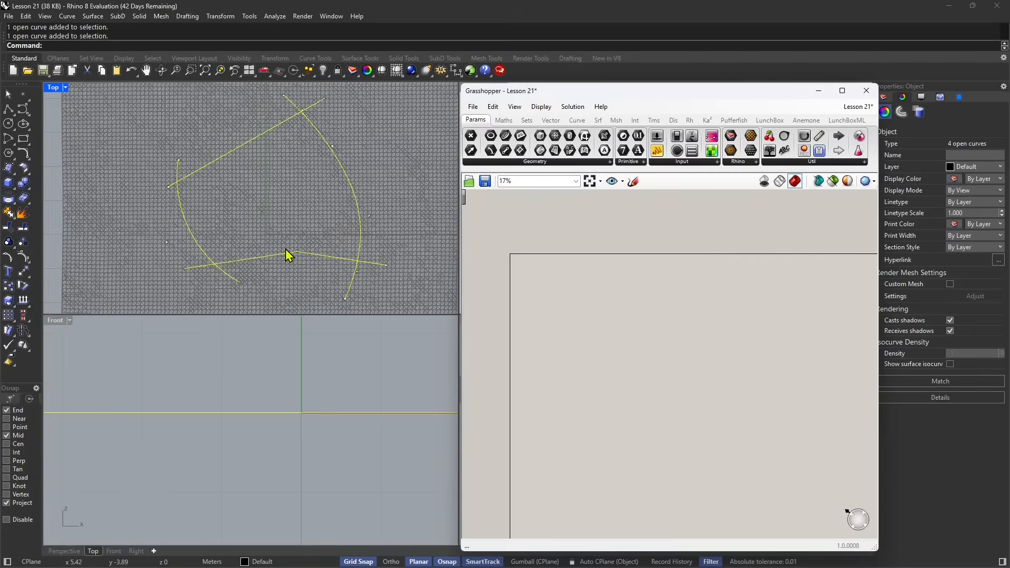
pyautogui.click(15, 117)
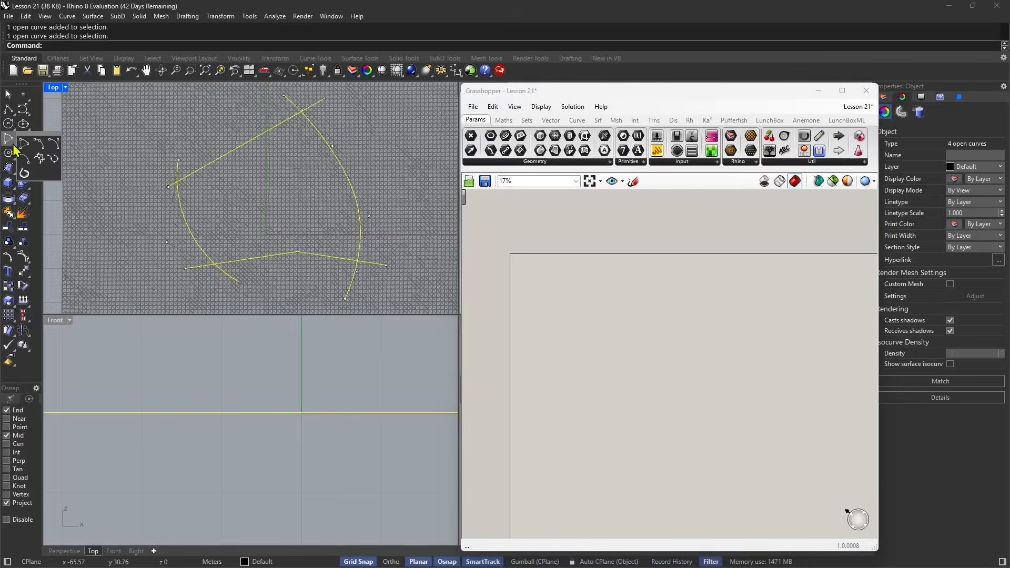
pyautogui.click(23, 153)
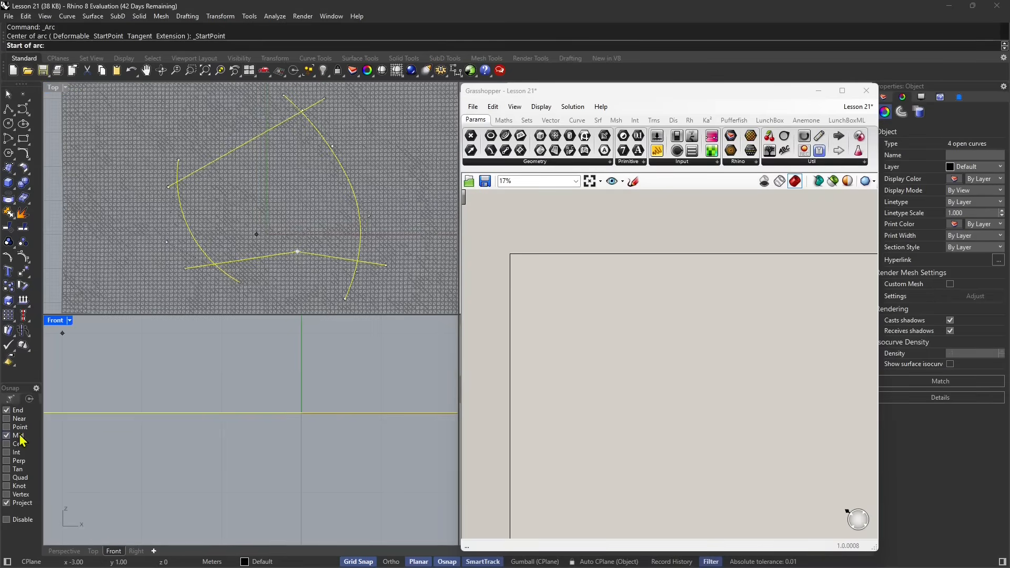
pyautogui.click(297, 251)
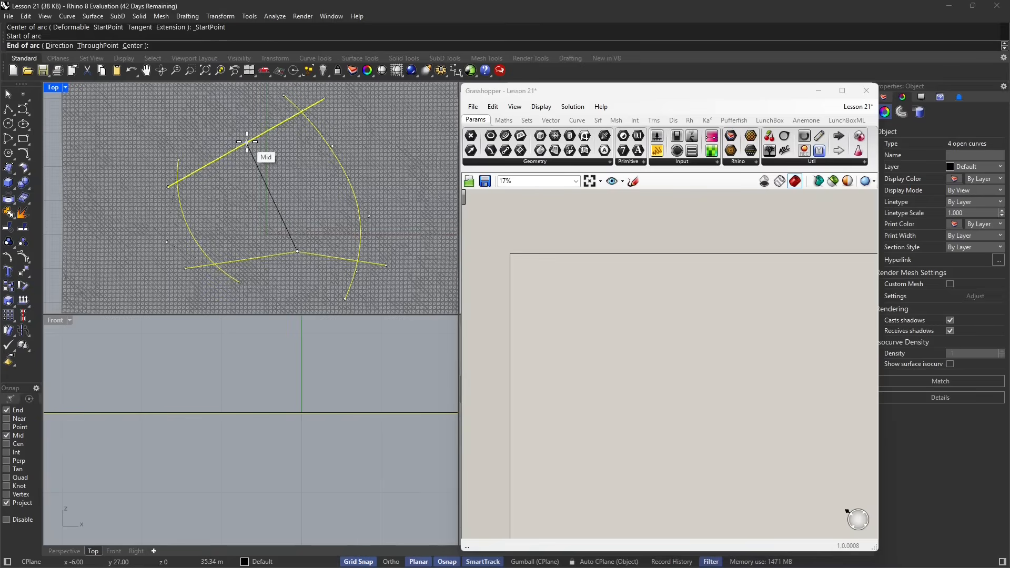
pyautogui.press('Escape')
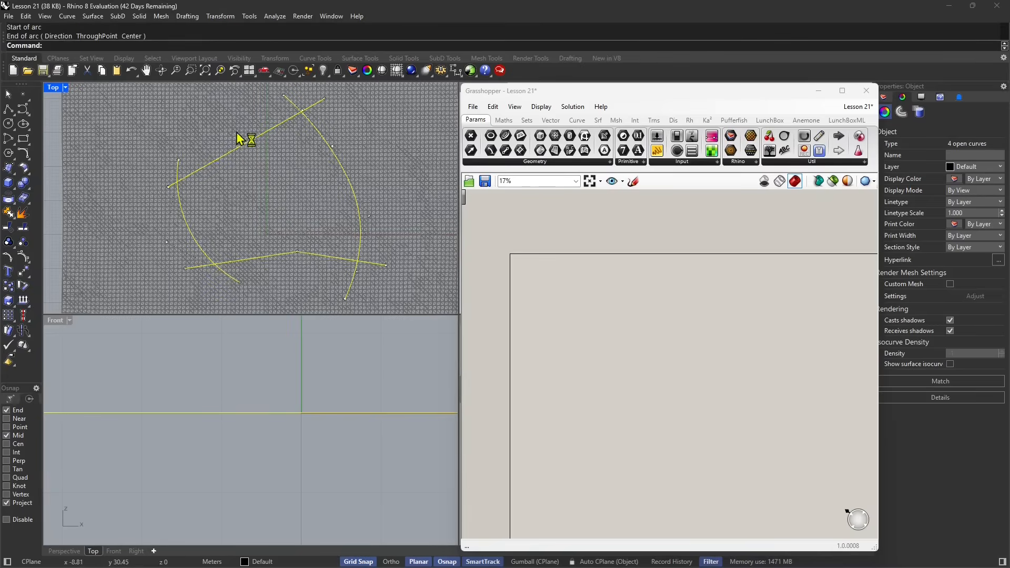
# Draw a start-end-point arc from the slanted line's midpoint to the polyline's middle vertex, bulging toward the interpolated curve.
pyautogui.press('Return')
pyautogui.click(246, 142)
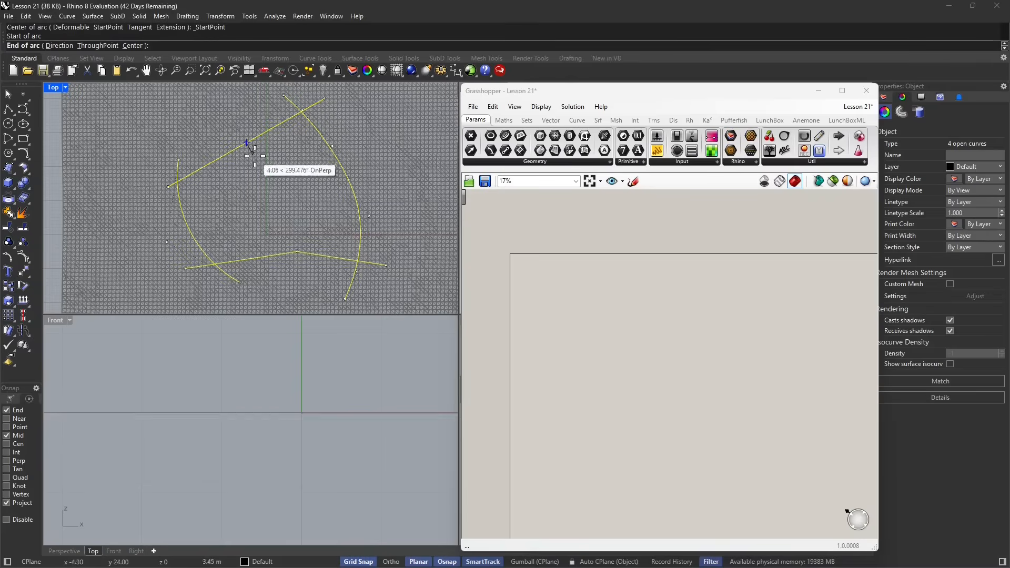
pyautogui.click(297, 252)
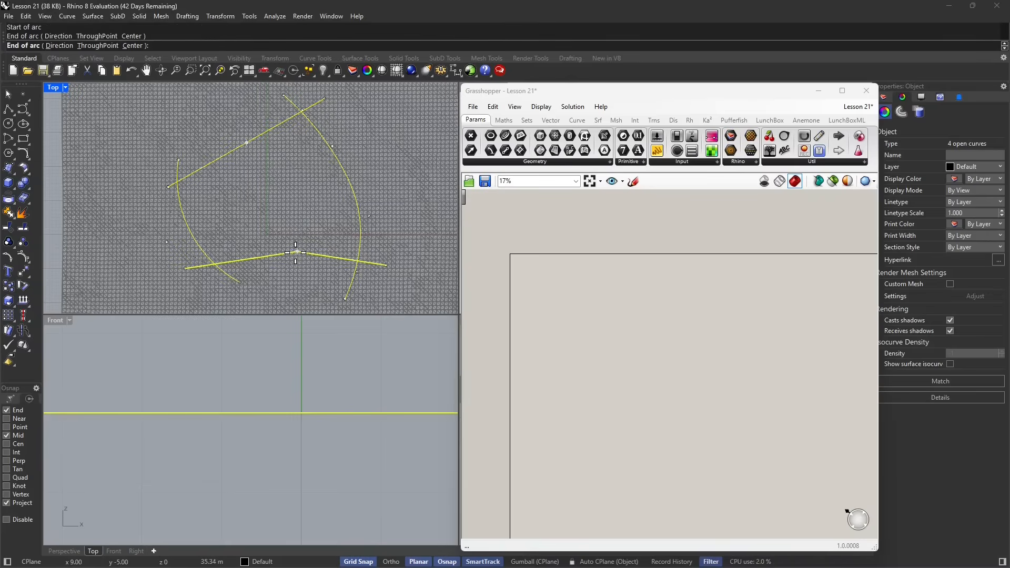
pyautogui.click(281, 189)
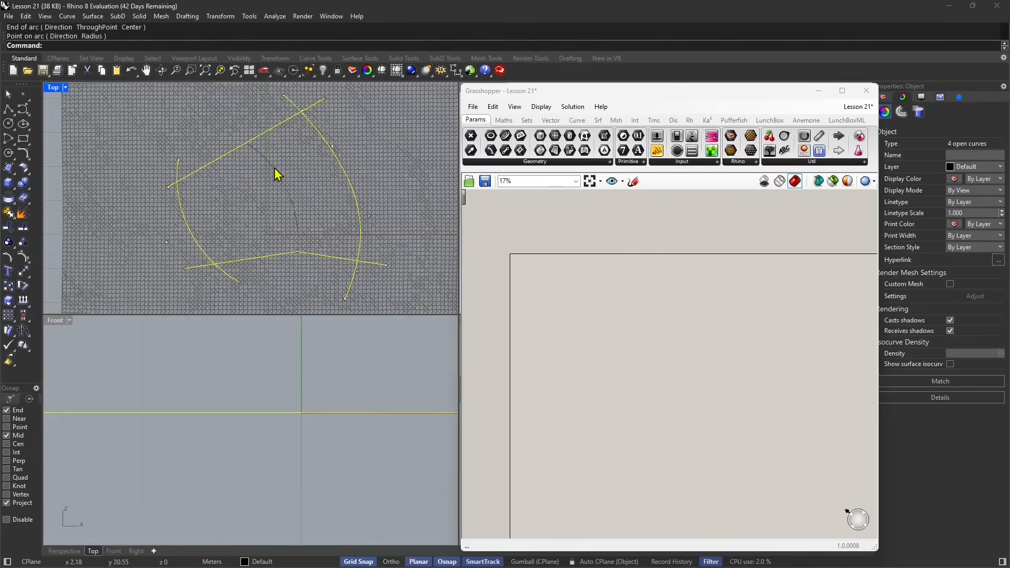
pyautogui.click(278, 174)
pyautogui.press('Escape')
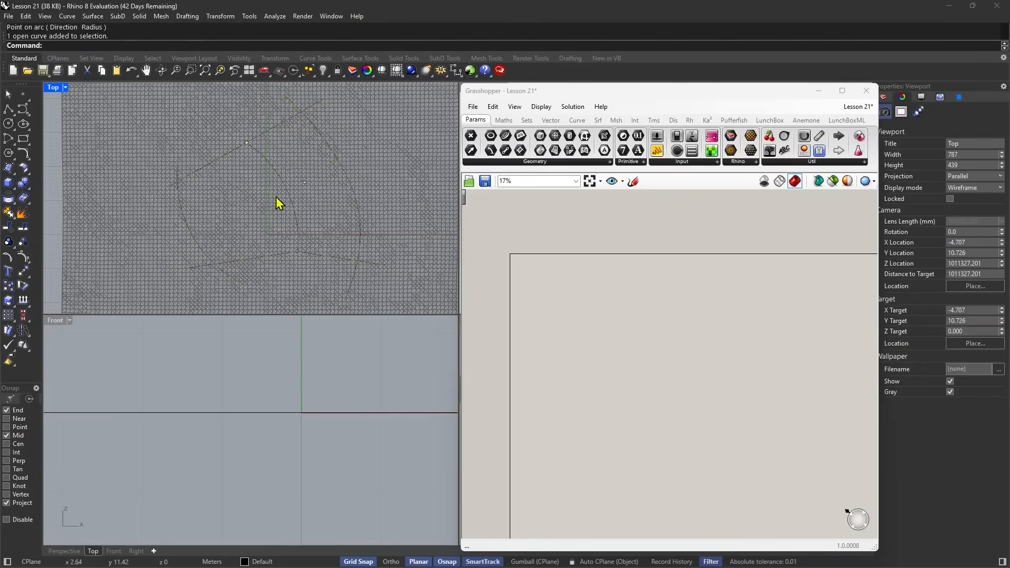
pyautogui.click(188, 231)
pyautogui.click(347, 182)
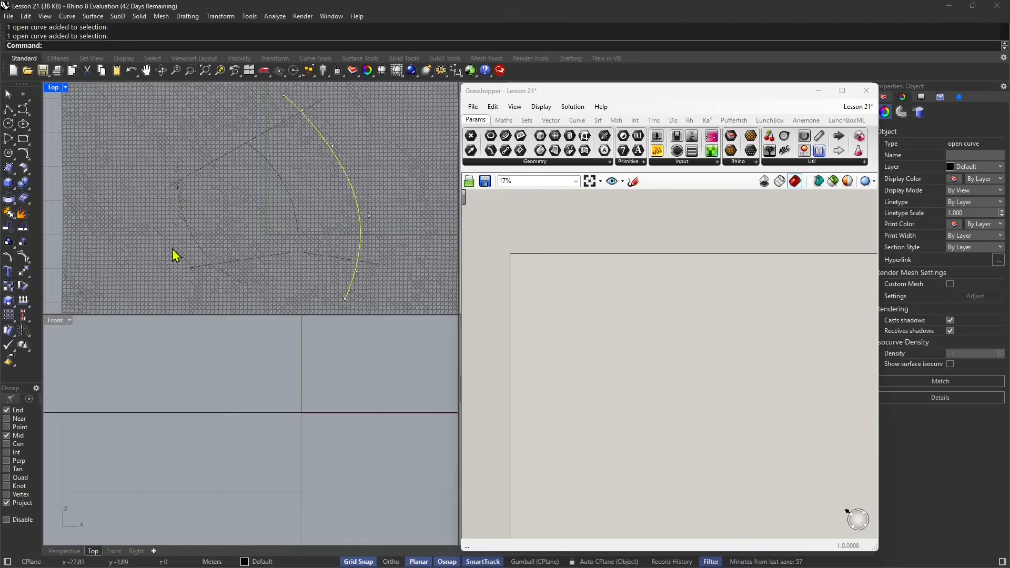
pyautogui.click(301, 201)
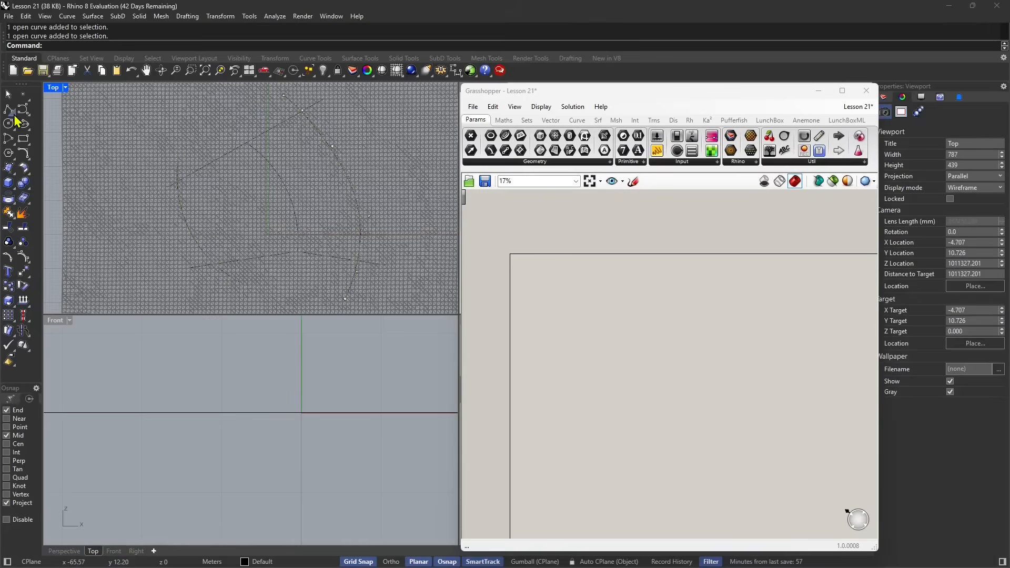
# Draw a line from the left outer arc's midpoint to the inner arc's midpoint.
pyautogui.click(14, 113)
pyautogui.click(24, 114)
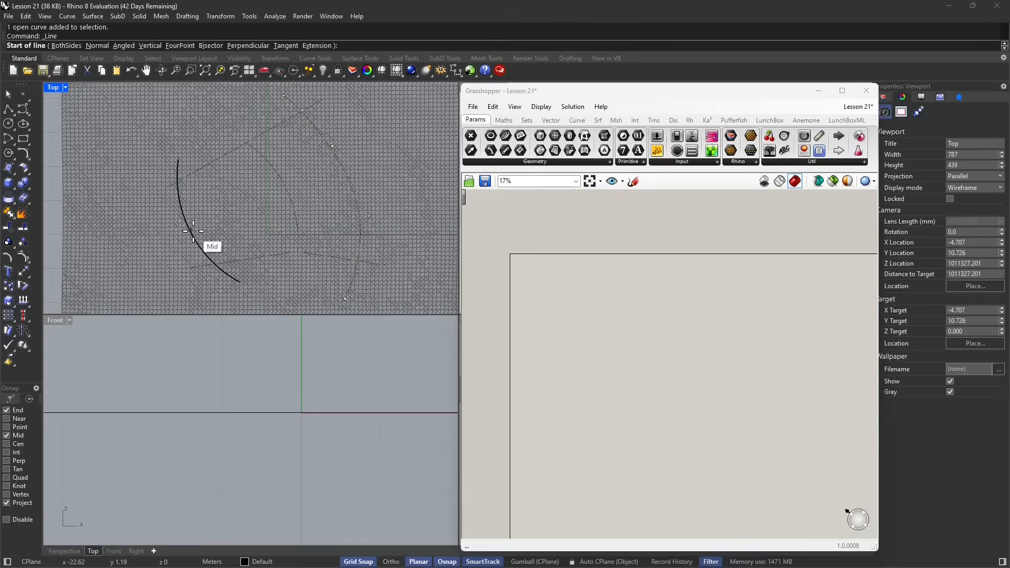
pyautogui.click(191, 230)
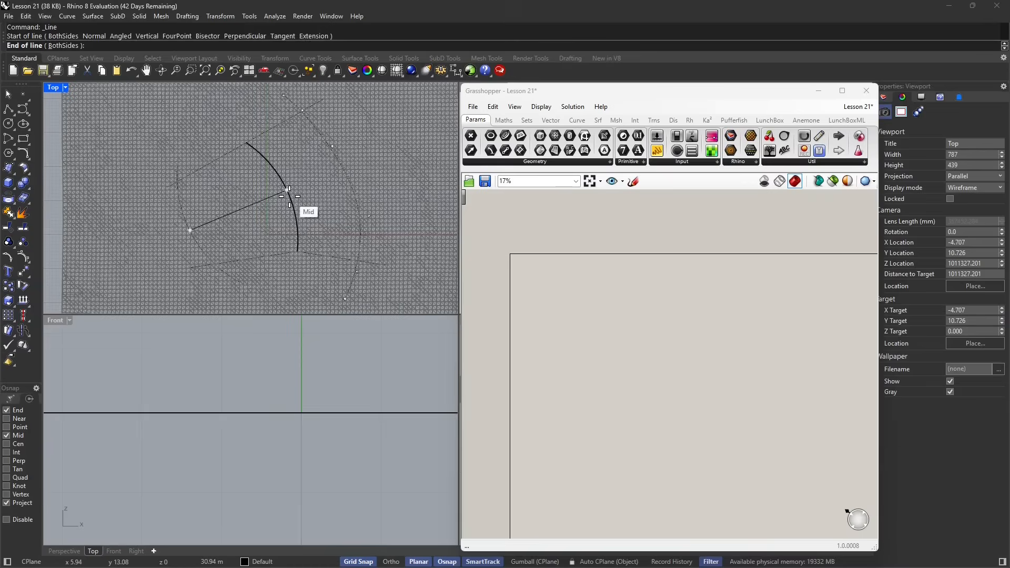
pyautogui.click(289, 190)
# Draw a second line from the inner arc's midpoint across to the interpolated curve.
pyautogui.press('Return')
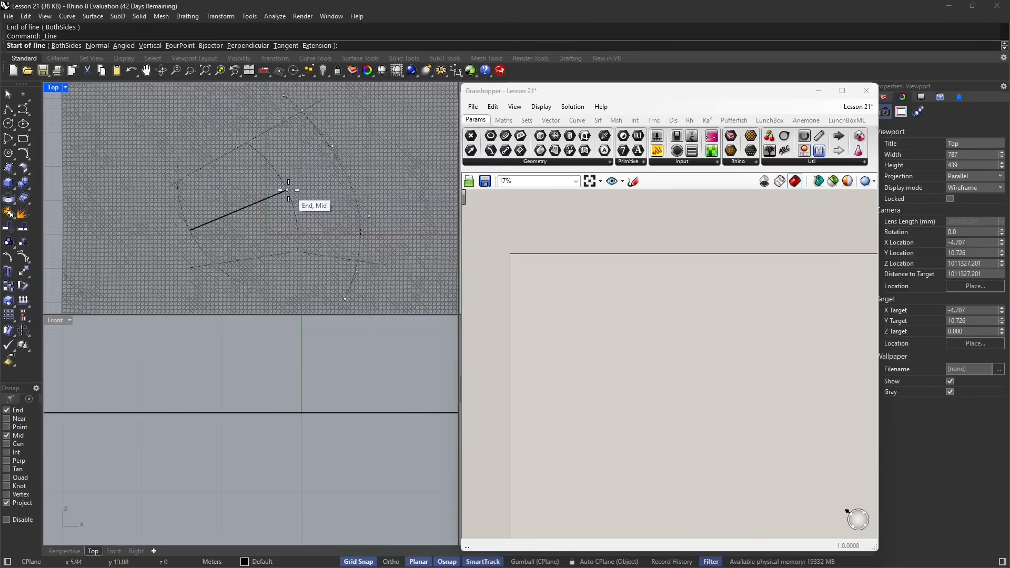
pyautogui.click(288, 190)
pyautogui.click(351, 188)
pyautogui.click(310, 192)
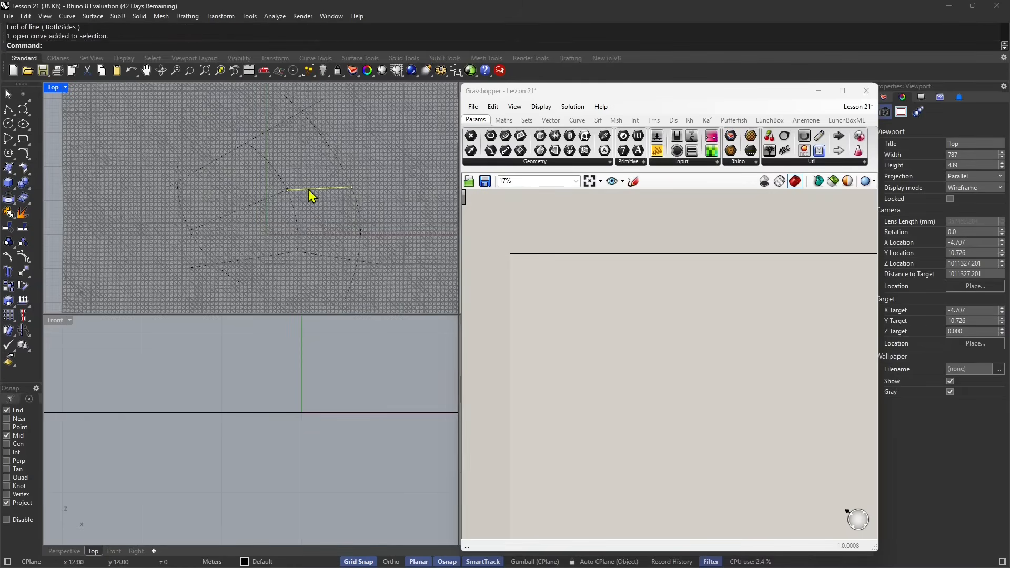
pyautogui.click(268, 200)
pyautogui.click(115, 190)
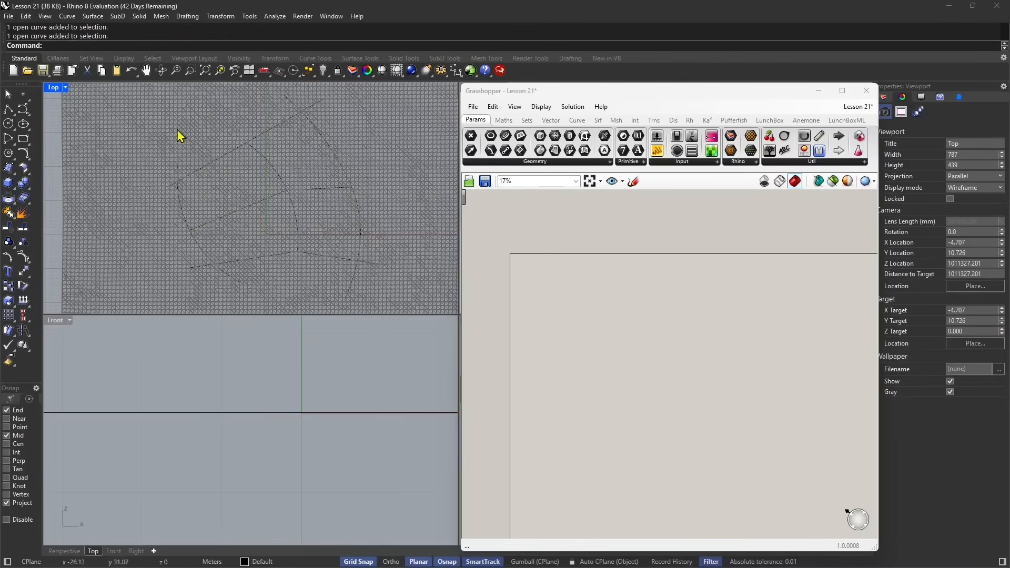
# Select all seven open curves drawn over the terrain in the Top view.
pyautogui.scroll(-6, 211, 218)
pyautogui.moveTo(171, 151); pyautogui.dragTo(337, 276)
pyautogui.scroll(2, 237, 210)
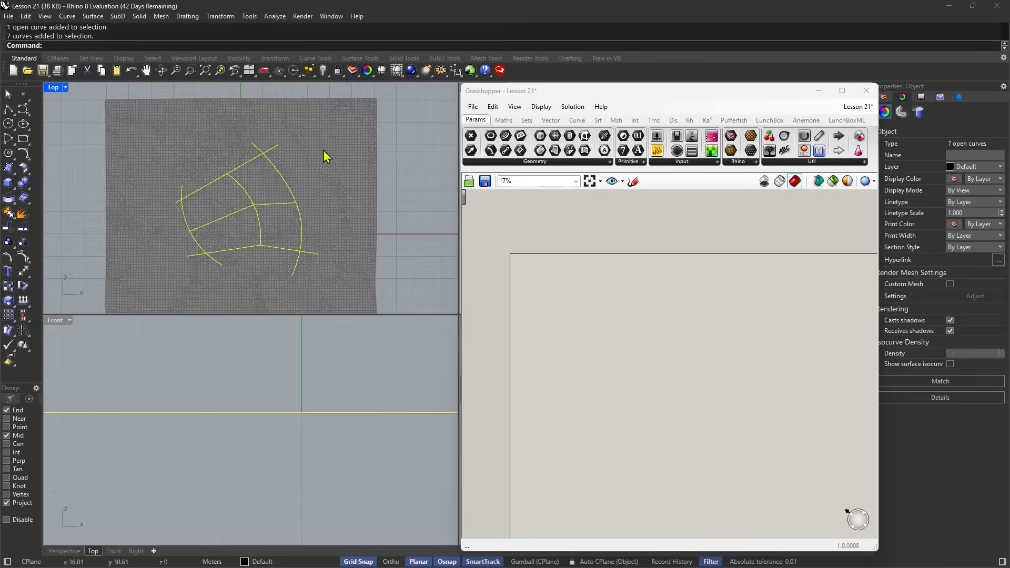
pyautogui.scroll(3, 271, 227)
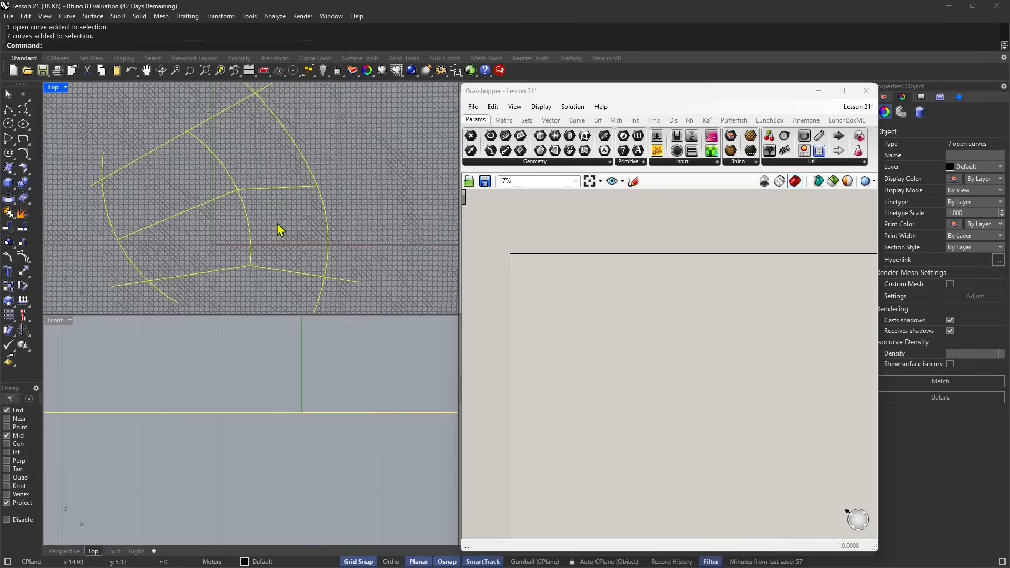
pyautogui.scroll(-2, 280, 230)
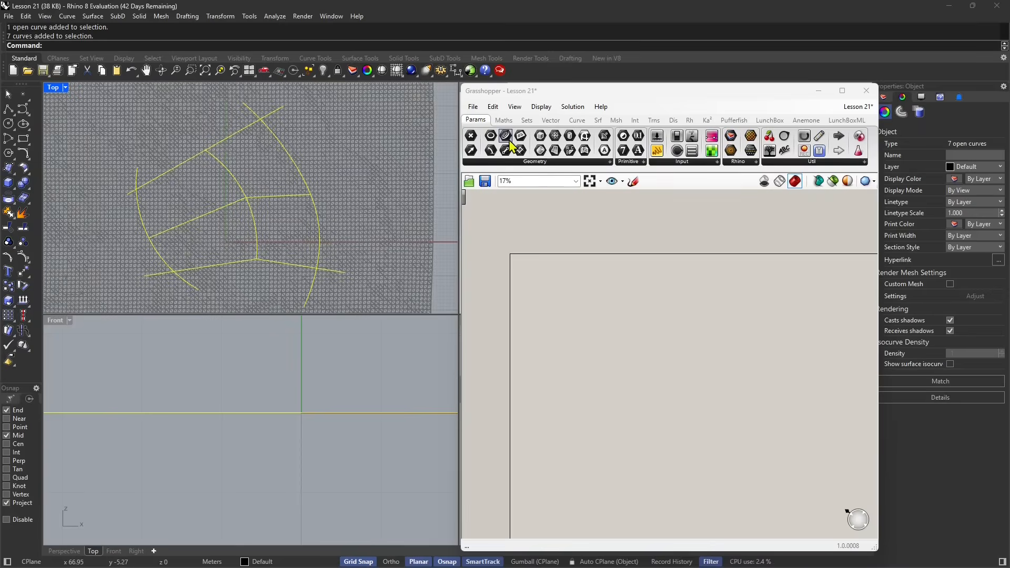
# Switch to Grasshopper, place a Curve parameter on the canvas and assign the seven selected curves to it as multiple curves.
pyautogui.moveTo(509, 143); pyautogui.dragTo(612, 337)
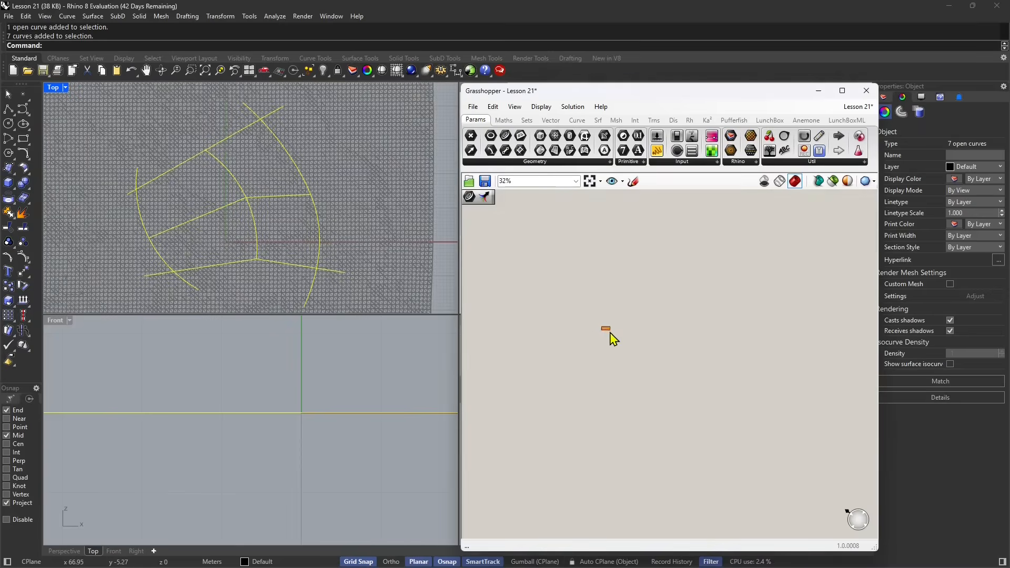
pyautogui.scroll(4, 613, 336)
pyautogui.rightClick(612, 322)
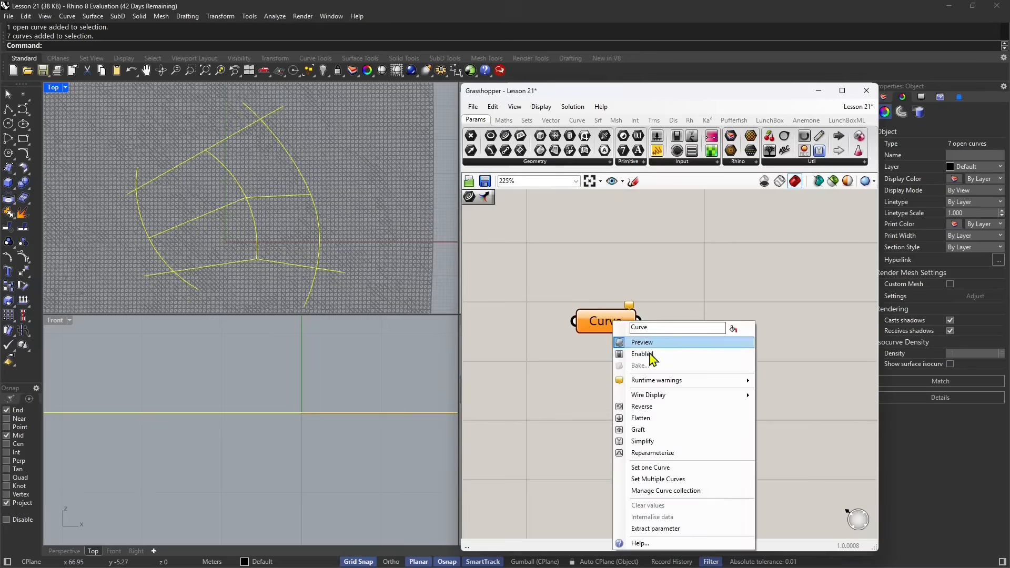
pyautogui.click(654, 479)
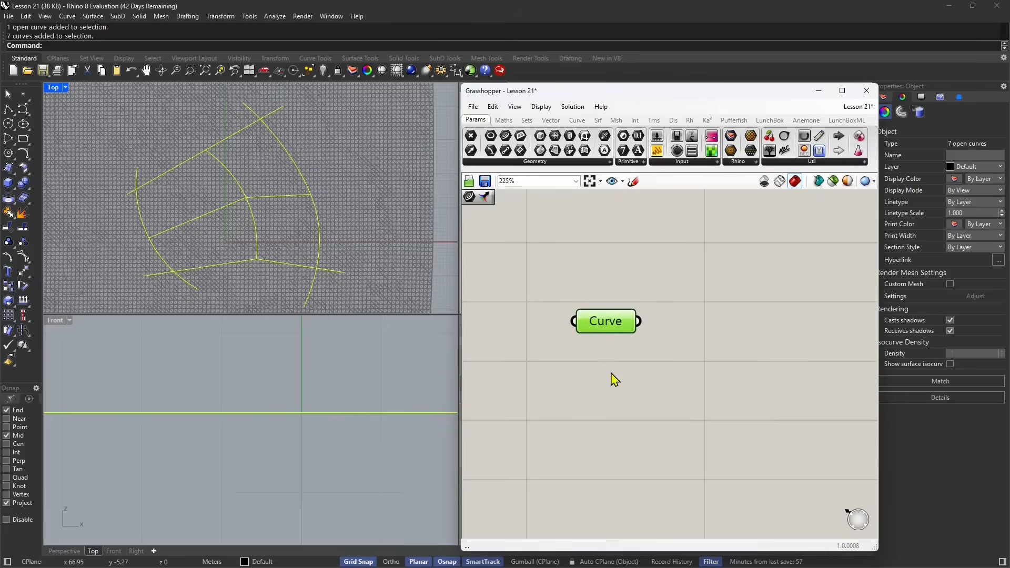
pyautogui.scroll(-4, 614, 371)
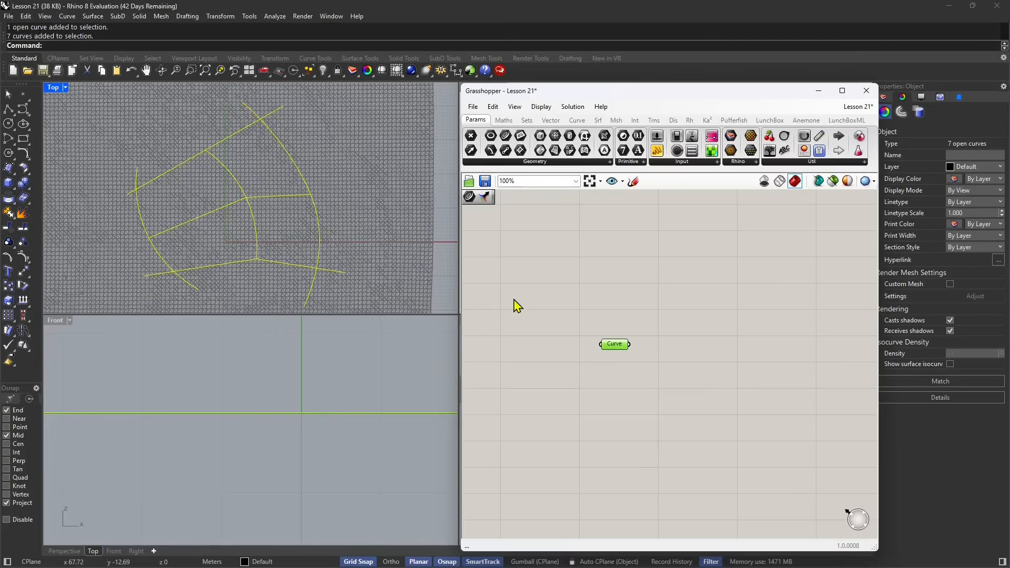
# Add an End Points component above and beside the Curve parameter and connect the parameter to its Curve input.
pyautogui.scroll(-2, 560, 333)
pyautogui.moveTo(613, 362); pyautogui.dragTo(578, 359, button='right')
pyautogui.scroll(3, 570, 342)
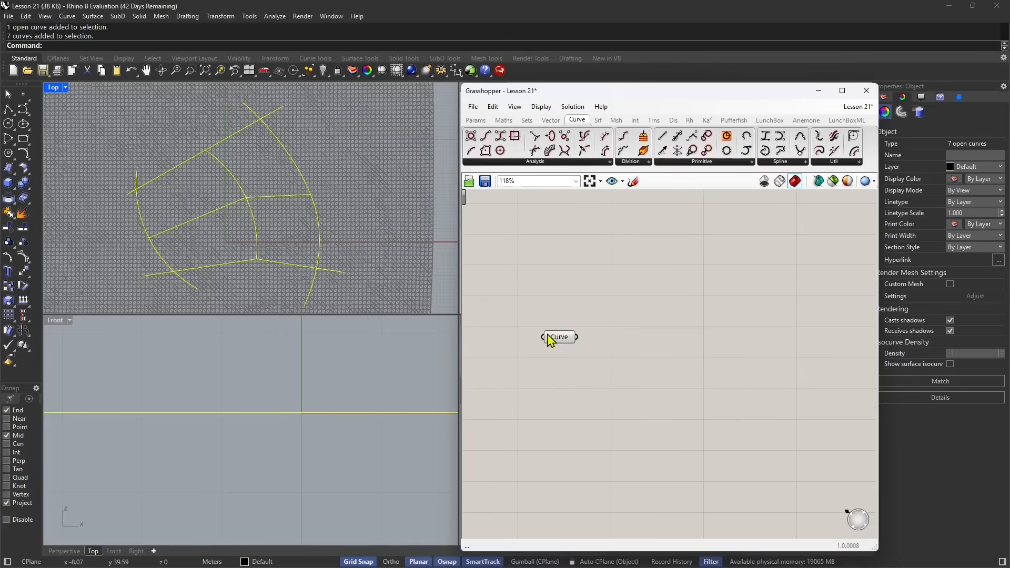
pyautogui.moveTo(609, 353); pyautogui.dragTo(581, 364, button='right')
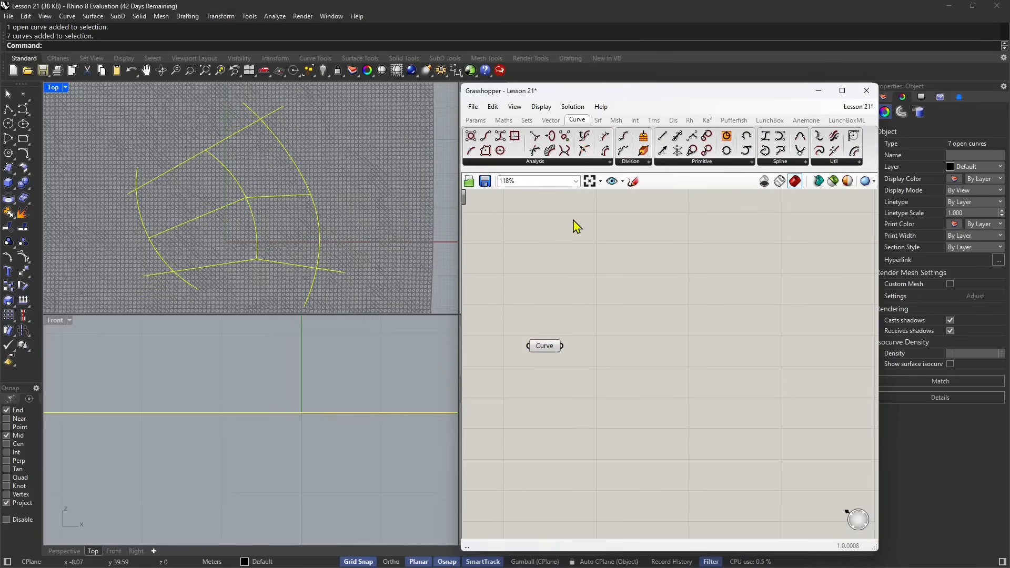
pyautogui.click(540, 162)
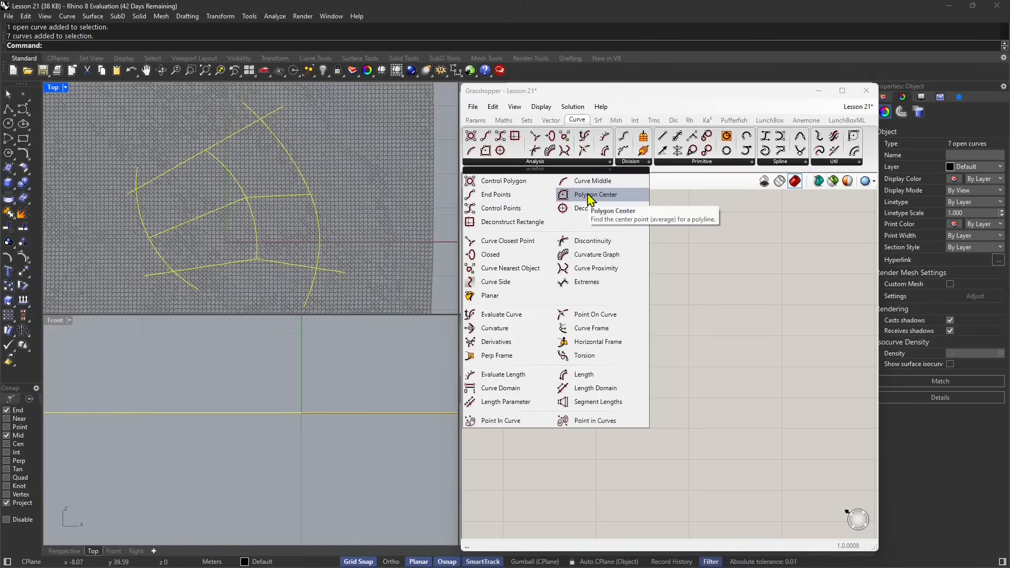
pyautogui.click(495, 195)
pyautogui.click(621, 318)
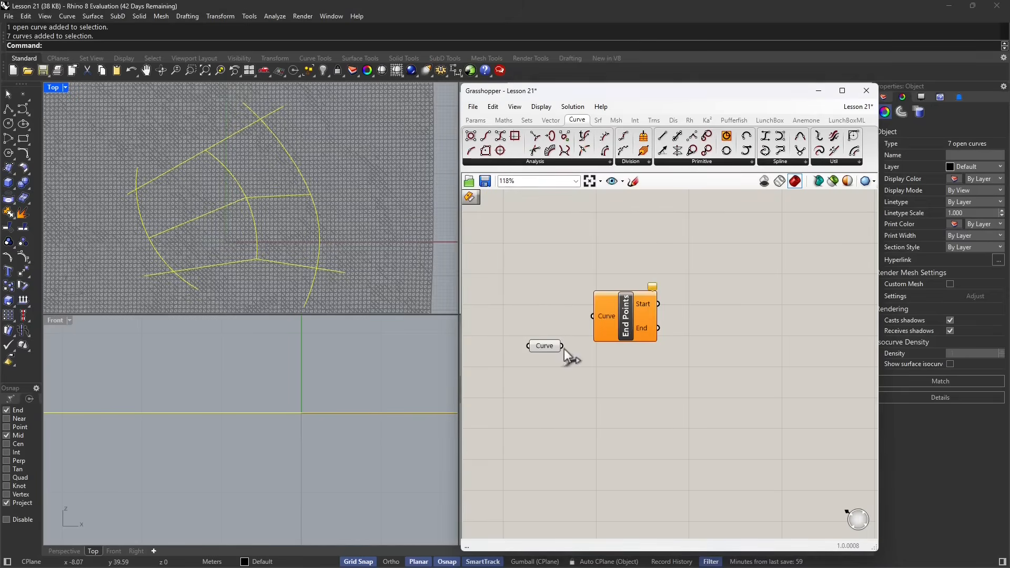
pyautogui.moveTo(561, 346); pyautogui.dragTo(624, 337)
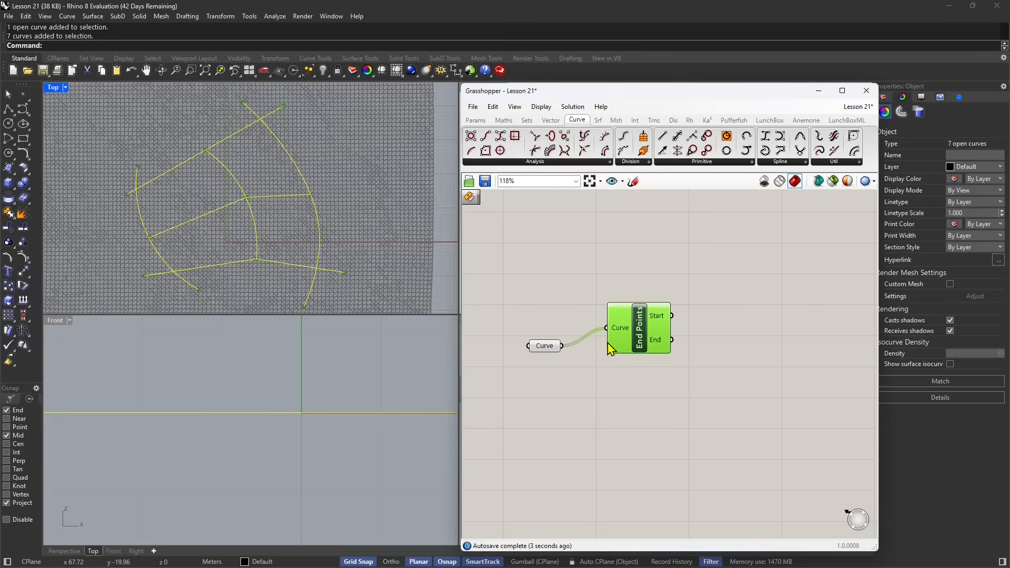
pyautogui.moveTo(610, 348); pyautogui.dragTo(613, 312)
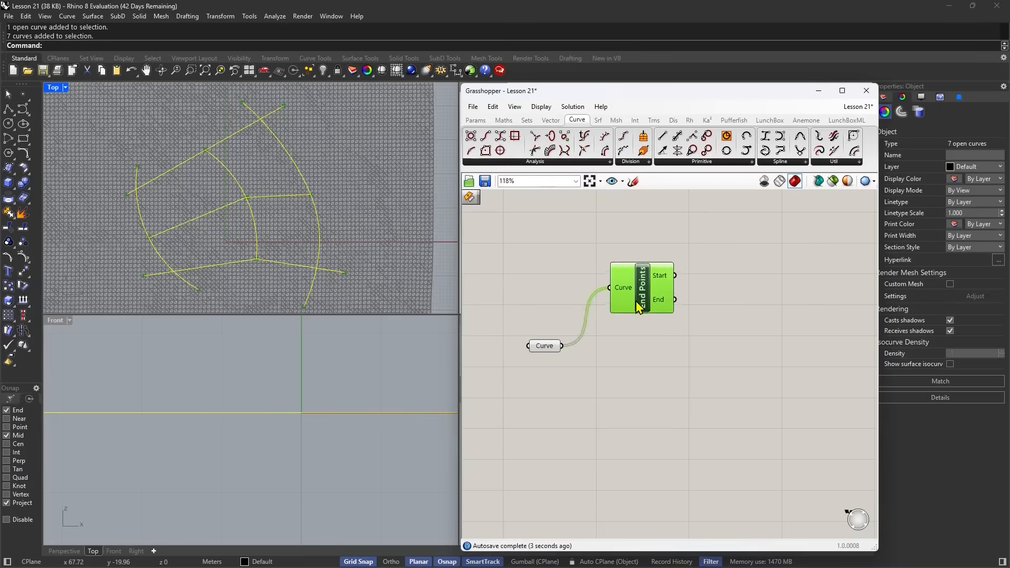
# Add a Curve Middle component below End Points and connect the Curve parameter to its Curve input.
pyautogui.click(534, 163)
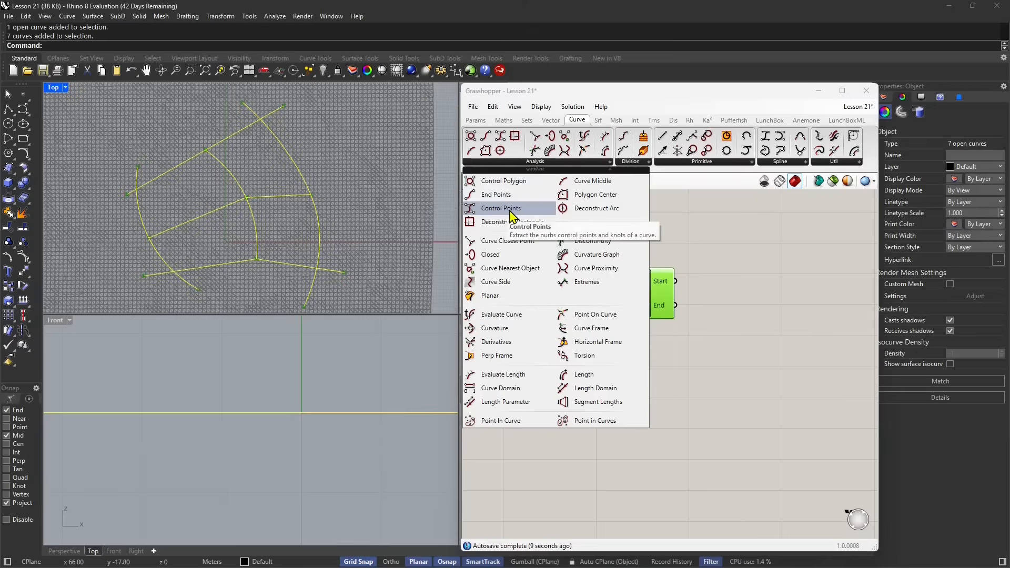
pyautogui.click(593, 180)
pyautogui.click(643, 398)
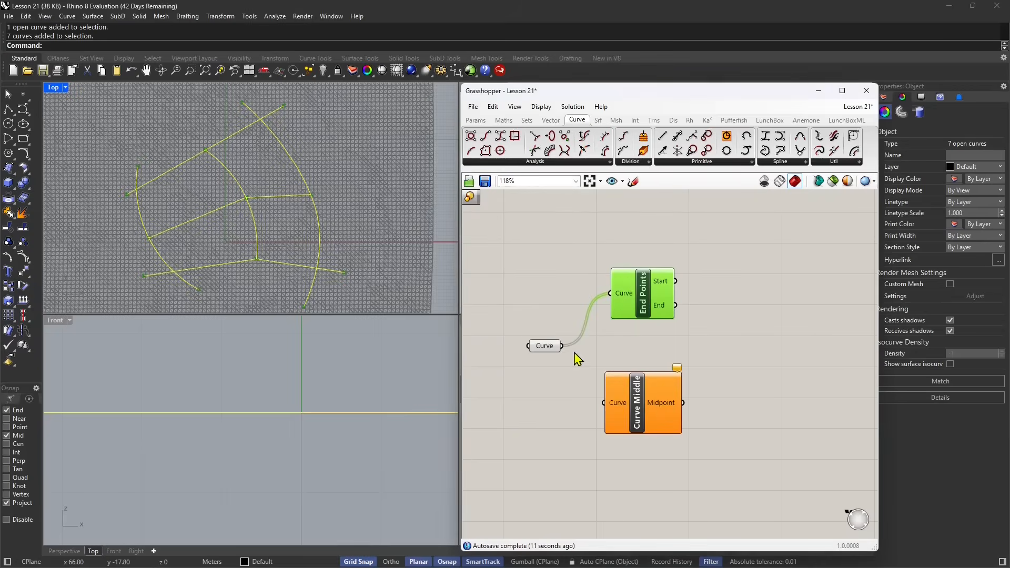
pyautogui.moveTo(565, 348); pyautogui.dragTo(634, 413)
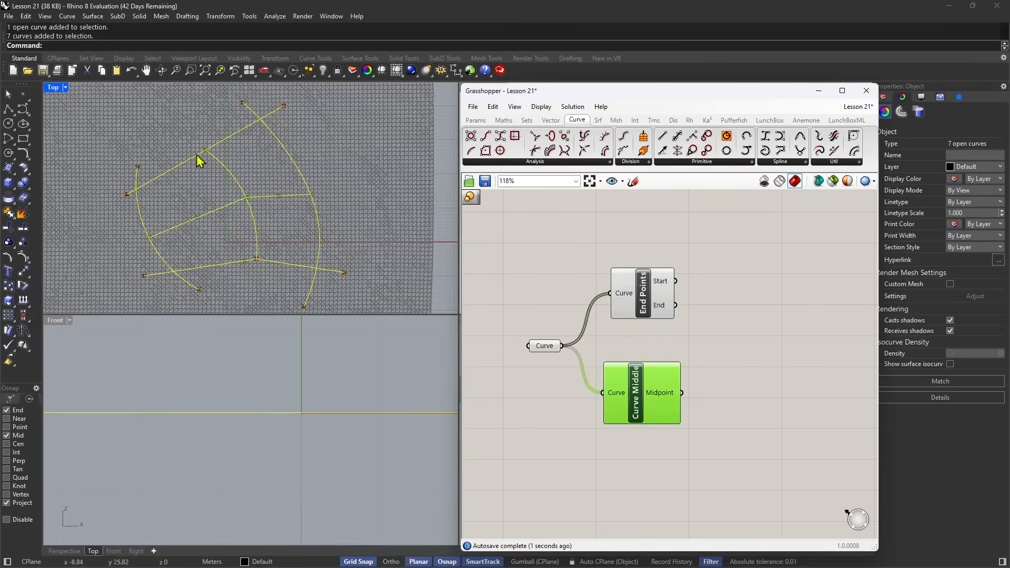
# Compare the End Points and Curve Middle point previews on the terrain curves in the Top view.
pyautogui.click(647, 312)
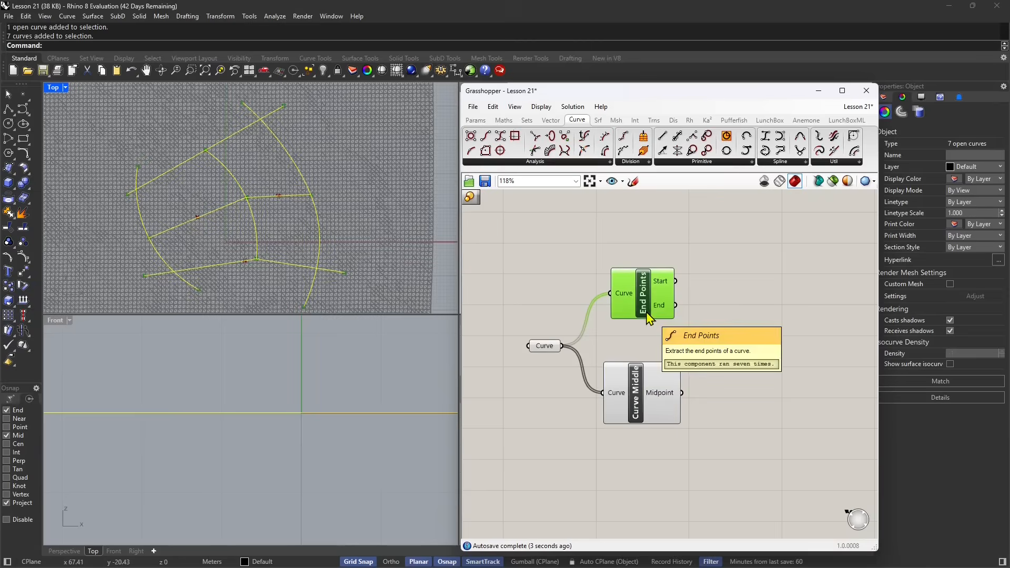
pyautogui.click(645, 402)
pyautogui.click(651, 304)
pyautogui.click(644, 405)
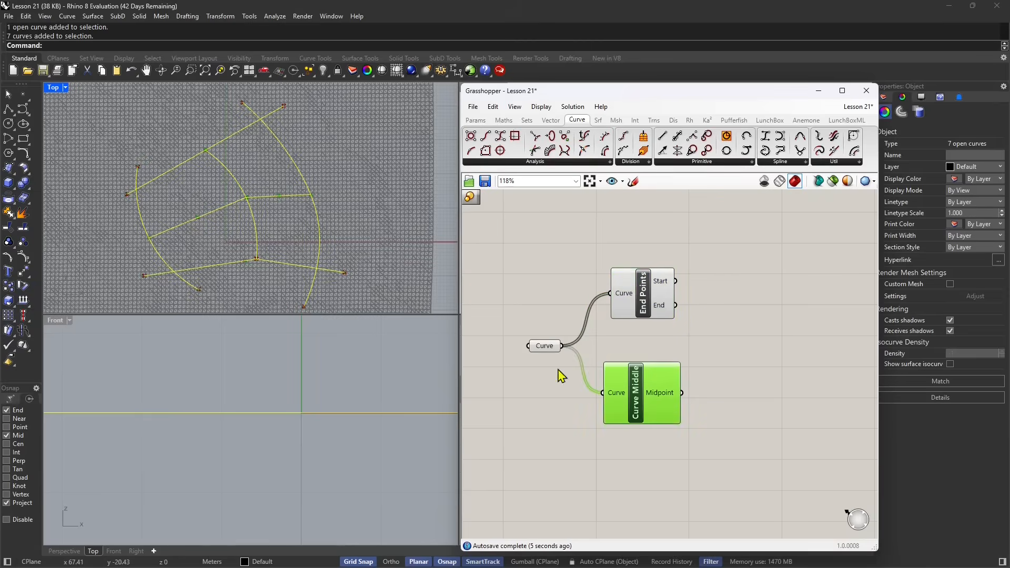
pyautogui.scroll(3, 213, 158)
pyautogui.scroll(-5, 279, 181)
pyautogui.scroll(-2, 334, 199)
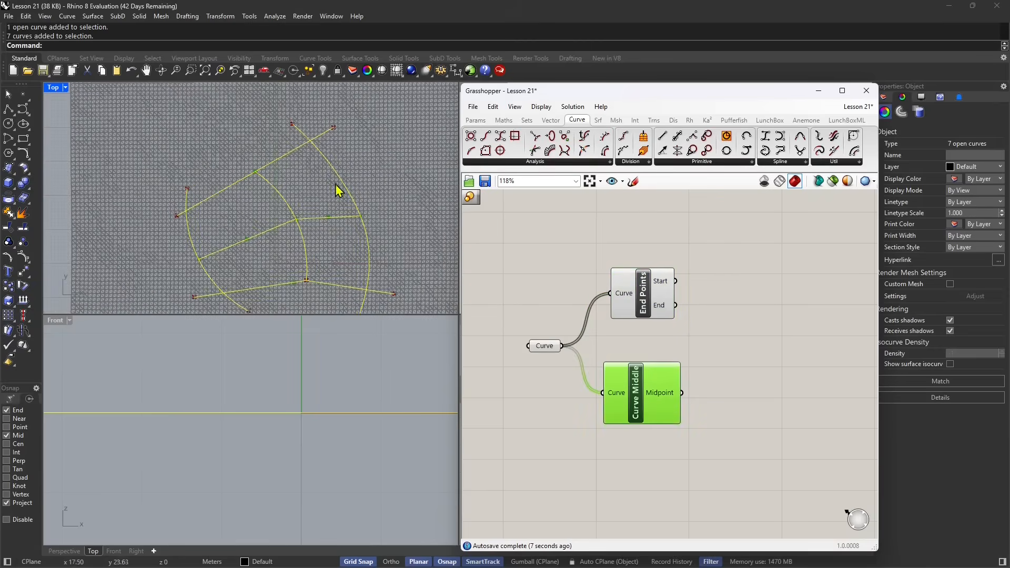
pyautogui.click(626, 349)
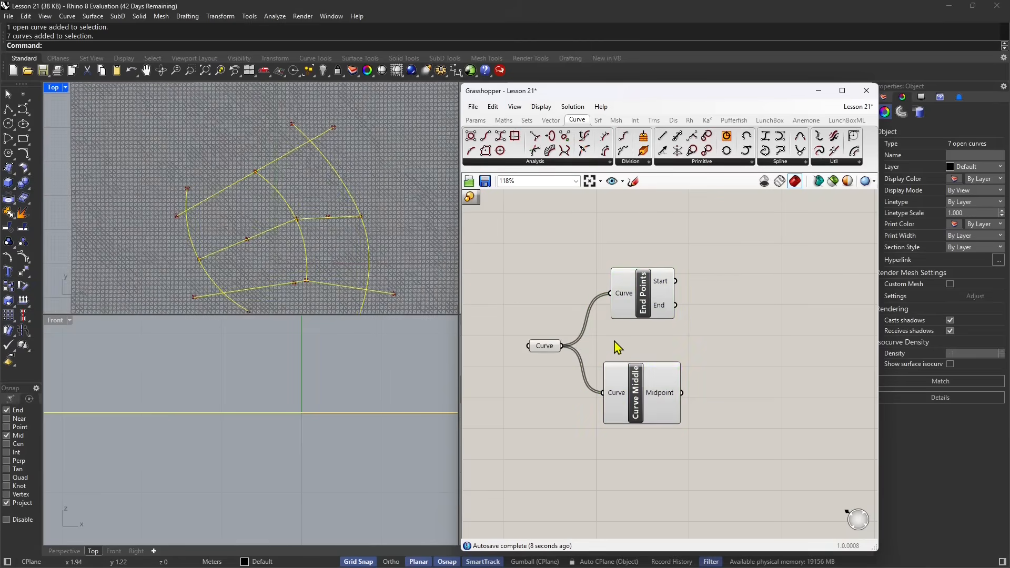
# Add a Divide Curve component fed by the Curve parameter, and shift the Curve parameter farther away from the three components.
pyautogui.doubleClick(658, 349)
pyautogui.write('div')
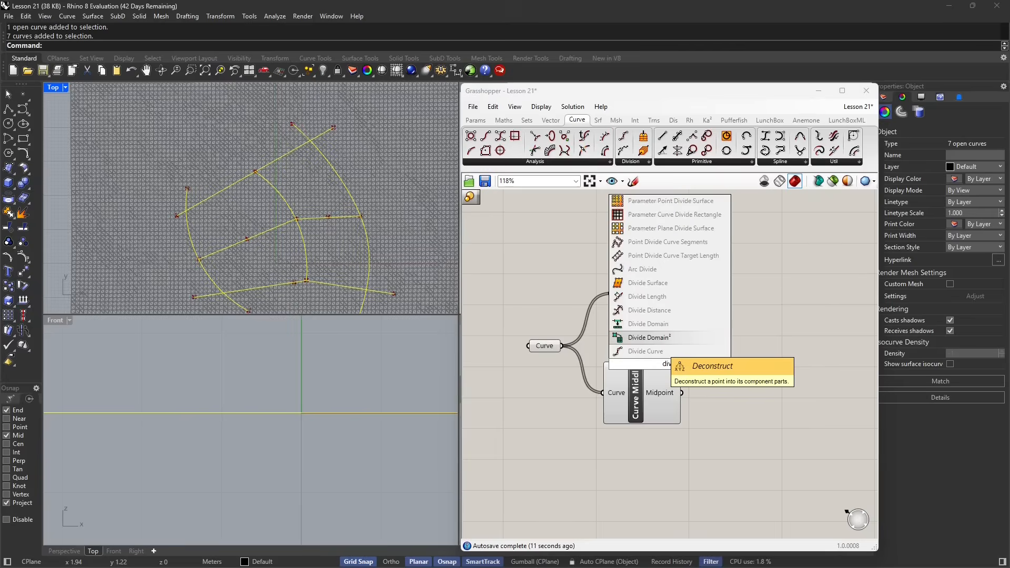
pyautogui.write('ide')
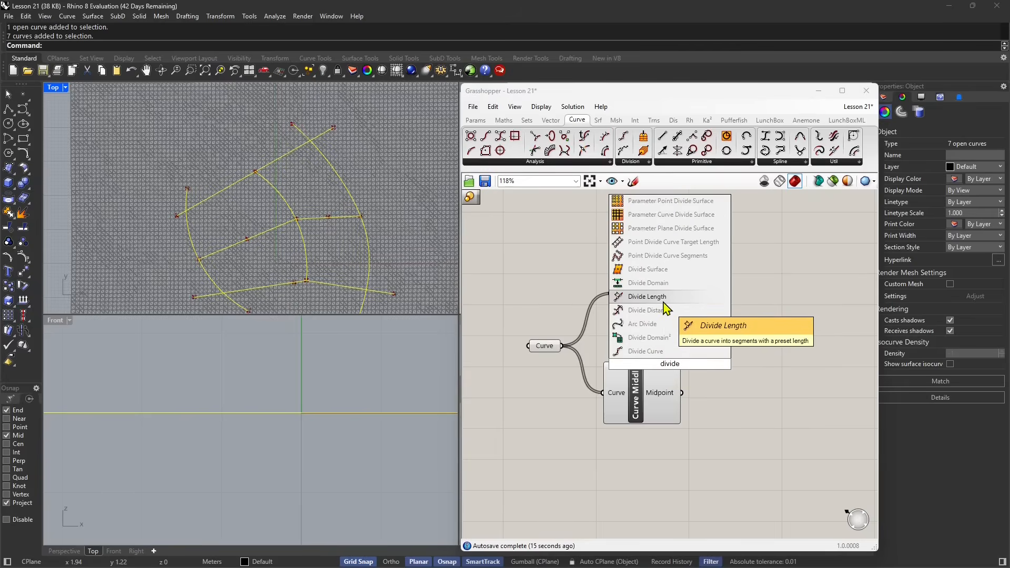
pyautogui.click(666, 351)
pyautogui.moveTo(681, 369); pyautogui.dragTo(735, 362)
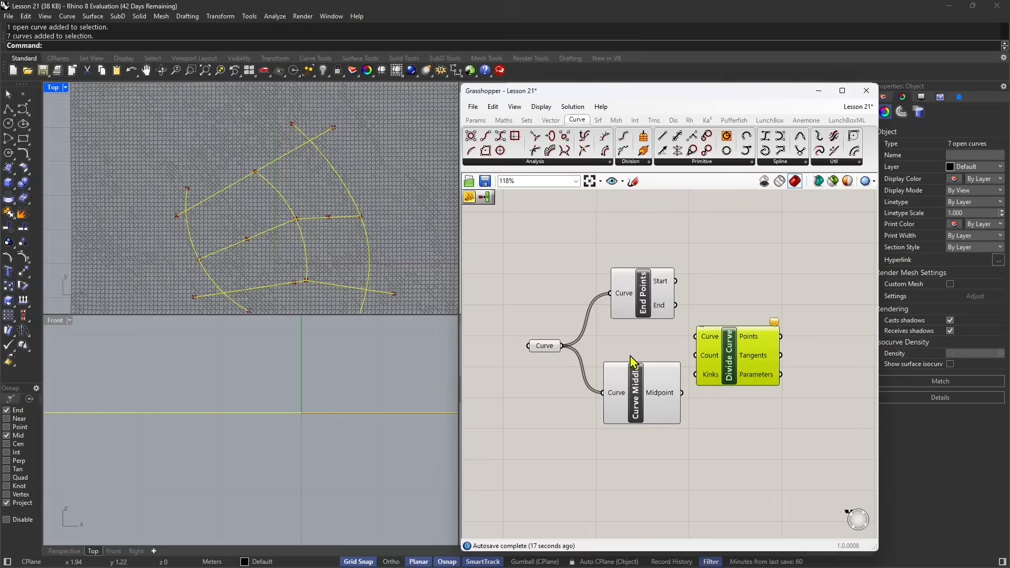
pyautogui.moveTo(563, 345); pyautogui.dragTo(730, 338)
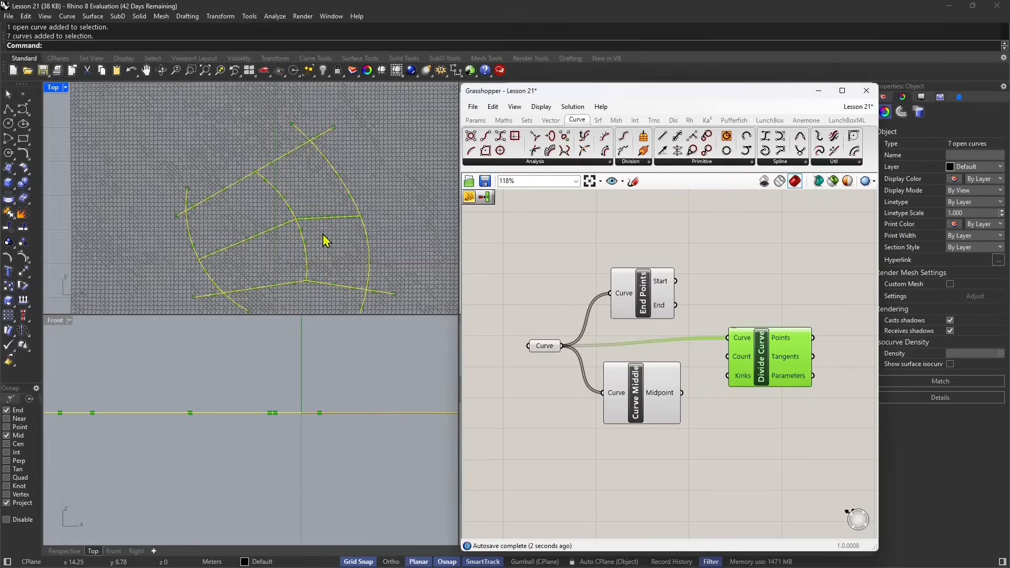
pyautogui.scroll(8, 307, 226)
pyautogui.scroll(-6, 269, 211)
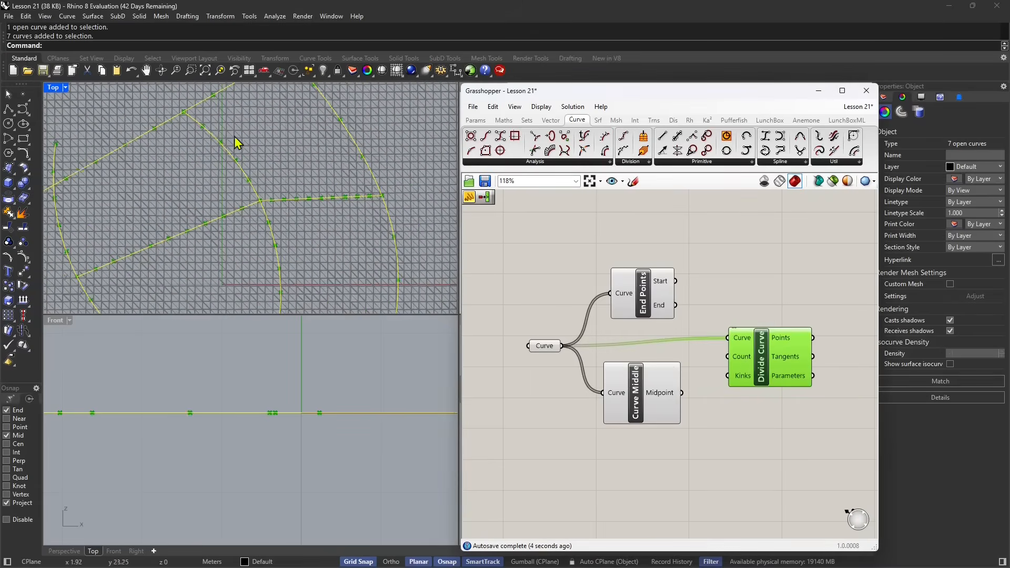
pyautogui.scroll(-2, 179, 205)
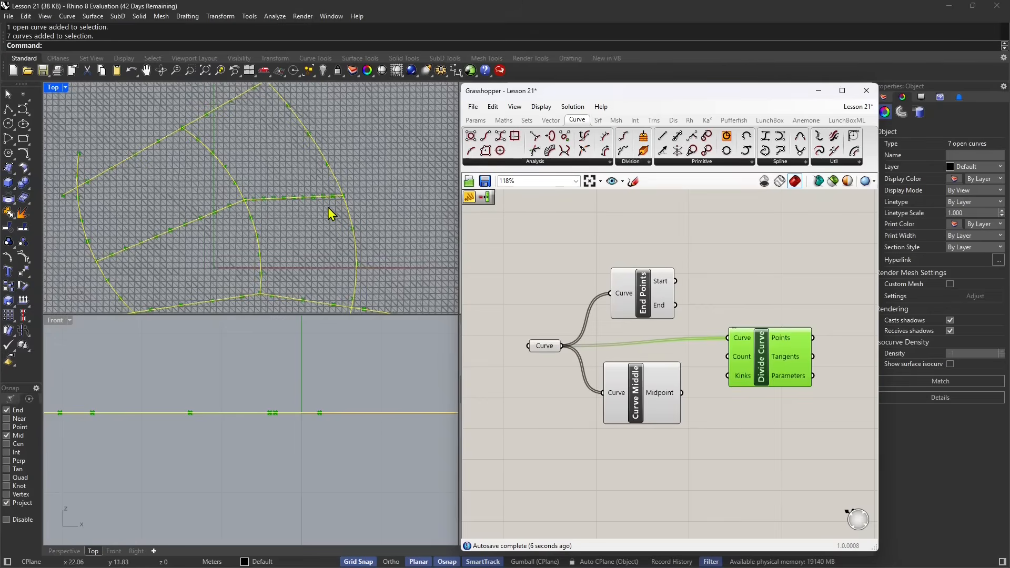
pyautogui.scroll(-1, 331, 214)
pyautogui.click(545, 347)
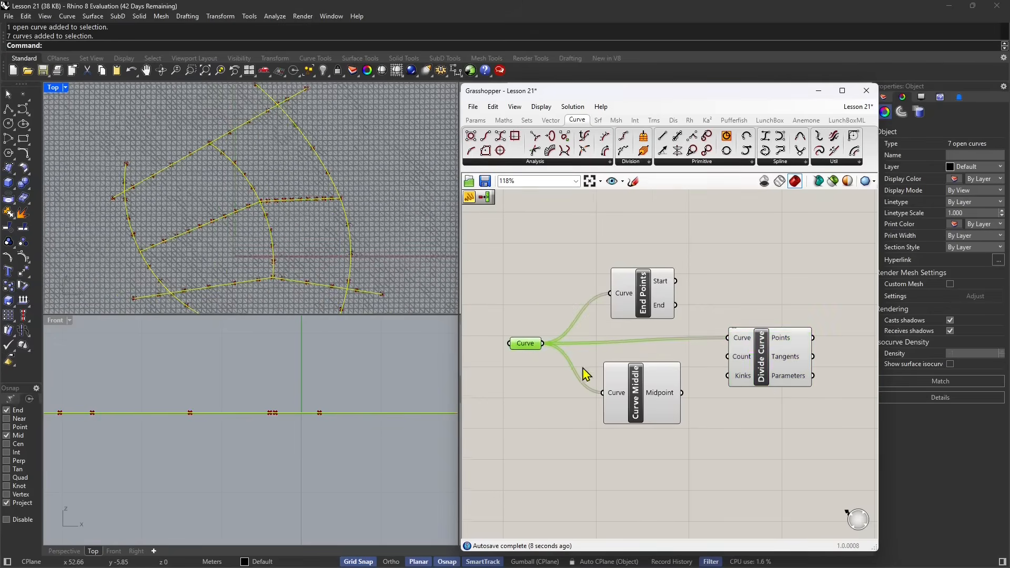
# Move the Divide Curve component in between the End Points and Curve Middle components.
pyautogui.scroll(-3, 546, 343)
pyautogui.click(571, 389)
pyautogui.click(578, 276)
pyautogui.moveTo(648, 342); pyautogui.dragTo(585, 348)
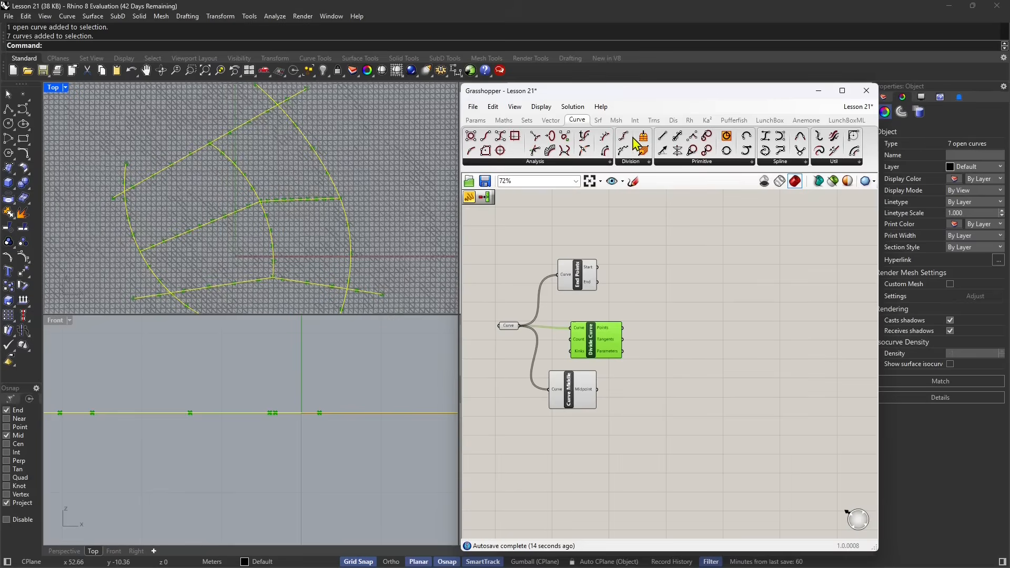
# Add a Multiple Curves intersection component beyond End Points, connect the Curve parameter to its Curves input, and shift it slightly farther out.
pyautogui.click(635, 120)
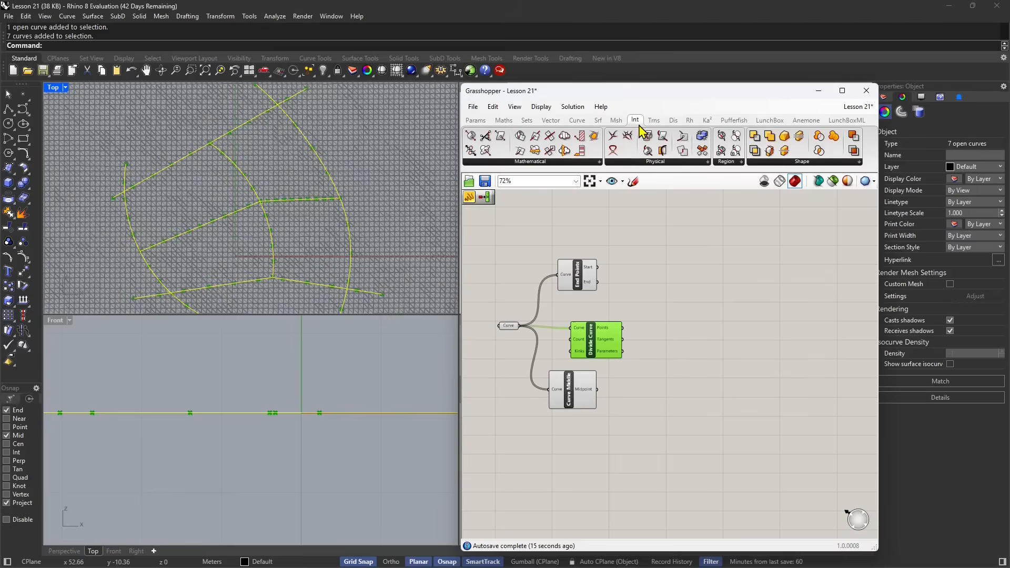
pyautogui.click(551, 162)
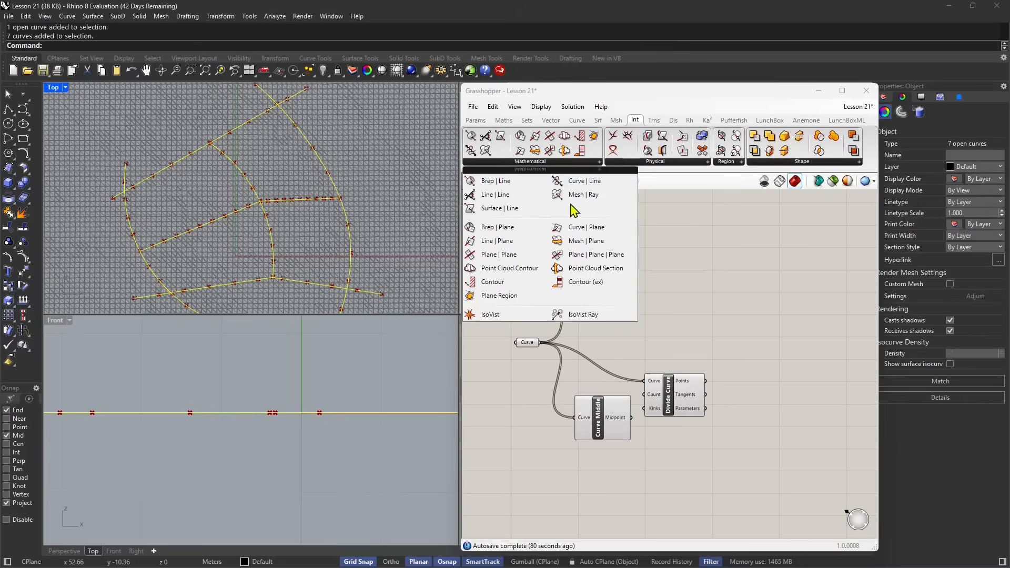
pyautogui.click(652, 167)
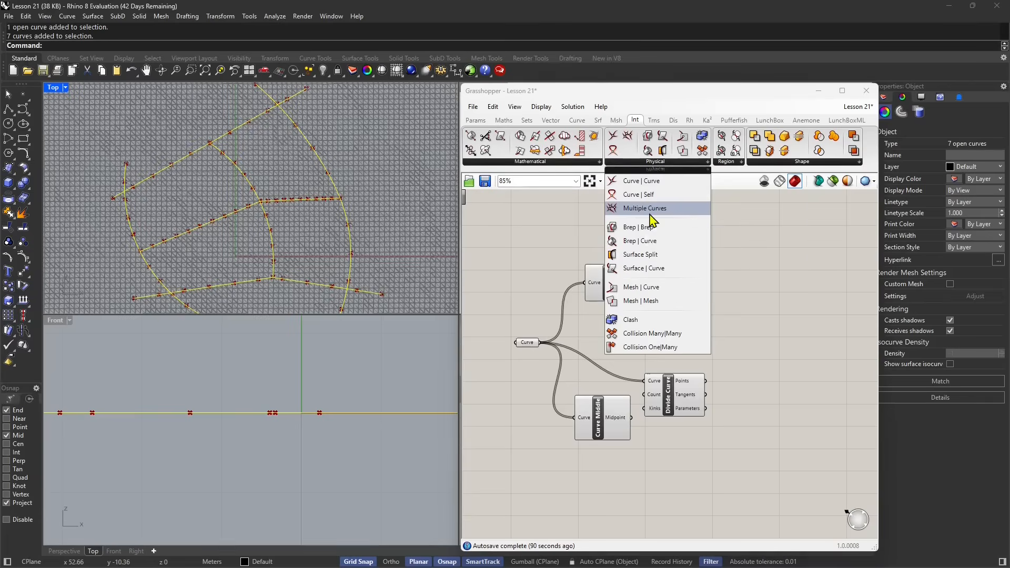
pyautogui.moveTo(651, 214); pyautogui.dragTo(702, 316)
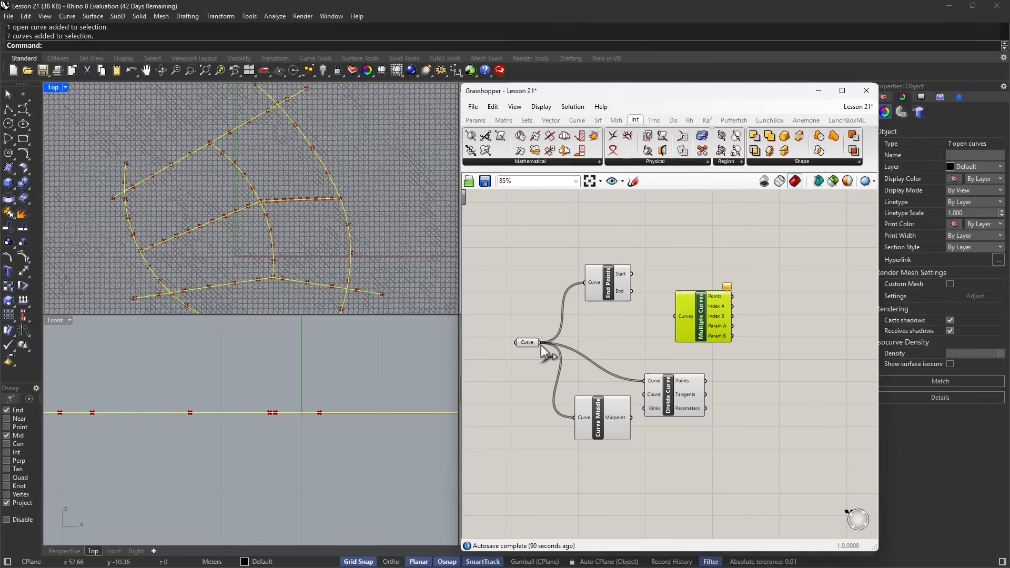
pyautogui.moveTo(540, 343); pyautogui.dragTo(675, 317)
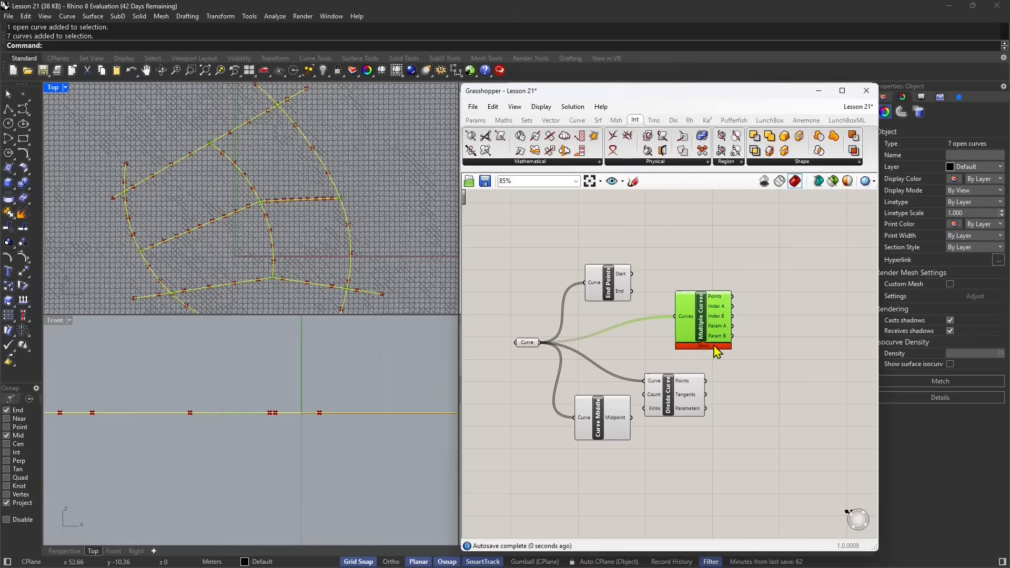
pyautogui.scroll(1, 719, 363)
pyautogui.moveTo(711, 351)
pyautogui.mouseDown()
pyautogui.moveTo(721, 359)
pyautogui.moveTo(726, 347)
pyautogui.mouseUp()
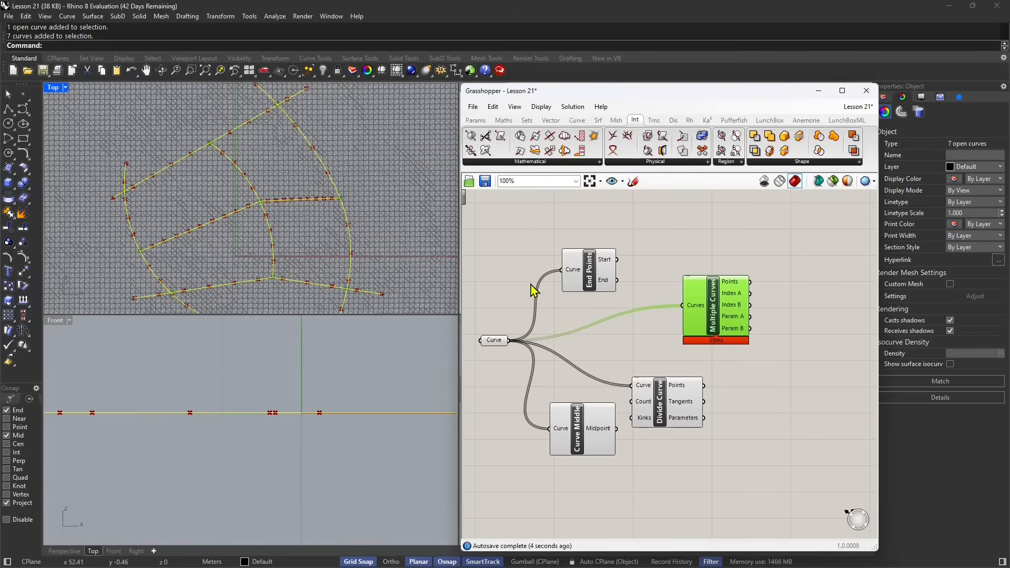
# Turn off the preview of the End Points, Divide Curve and Curve Middle components together.
pyautogui.click(597, 279)
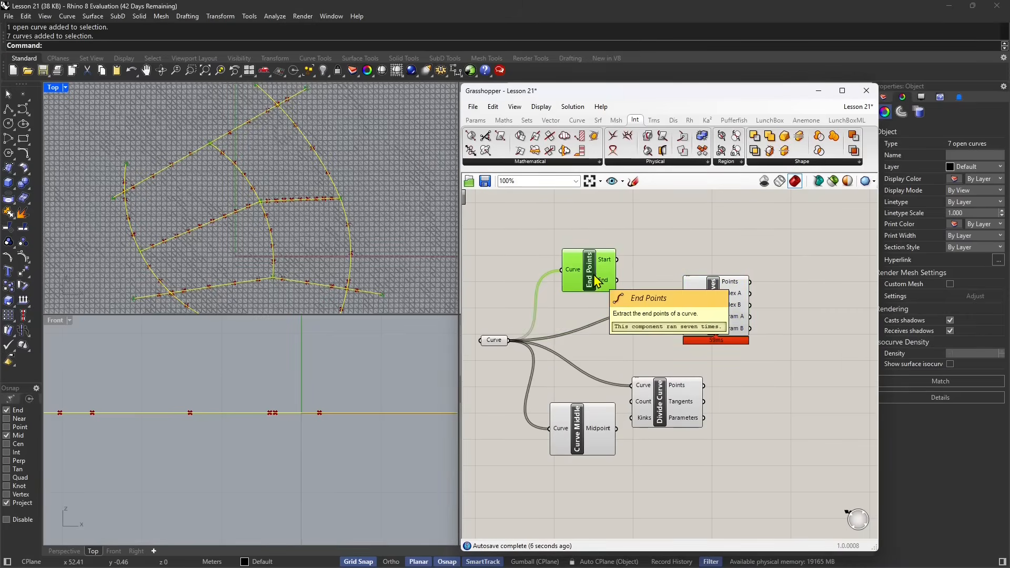
pyautogui.keyDown('shift'); pyautogui.click(668, 407); pyautogui.keyUp('shift')
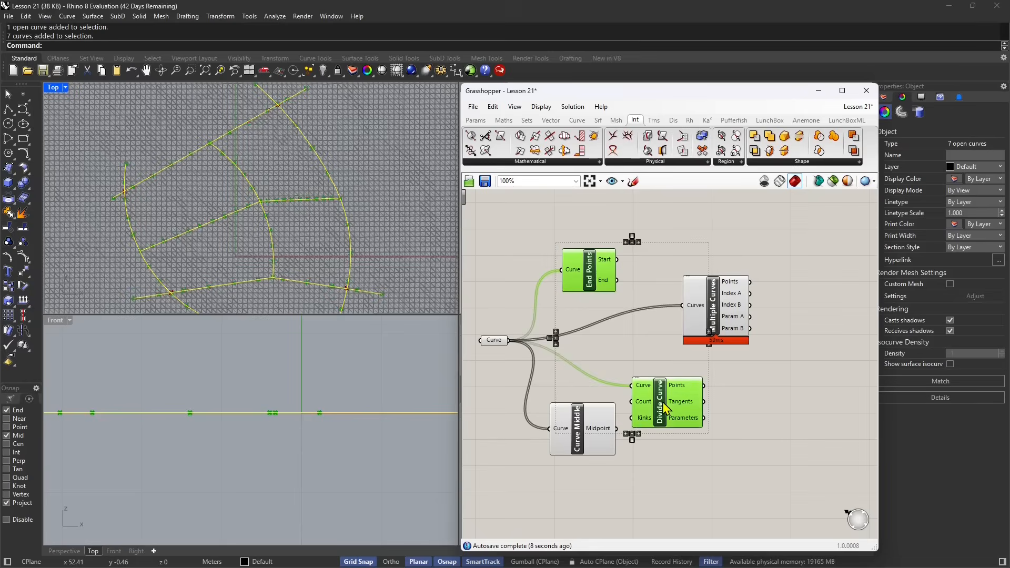
pyautogui.keyDown('shift'); pyautogui.click(581, 428); pyautogui.keyUp('shift')
pyautogui.middleClick(583, 429)
pyautogui.click(638, 346)
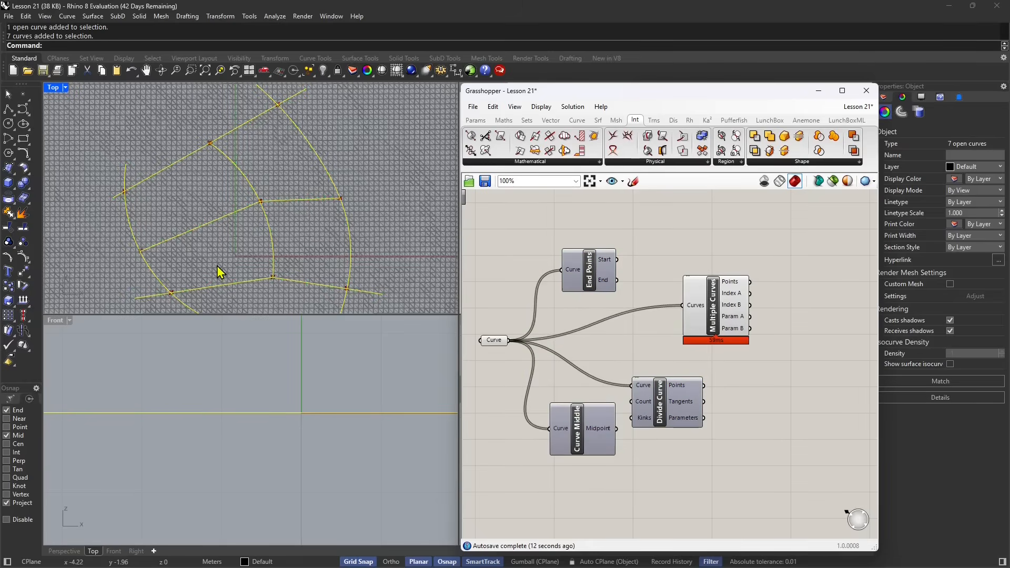
# Highlight the curve intersection points and move the Multiple Curves component farther away from Divide Curve.
pyautogui.moveTo(716, 302); pyautogui.dragTo(711, 308)
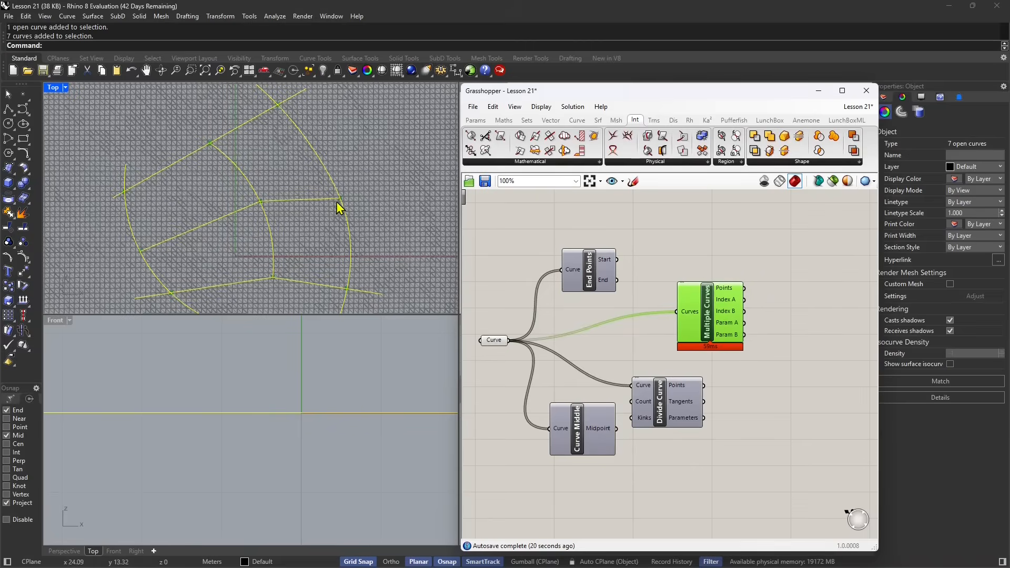
pyautogui.scroll(-1, 642, 295)
pyautogui.moveTo(698, 335); pyautogui.dragTo(581, 345, button='right')
pyautogui.moveTo(582, 345); pyautogui.dragTo(621, 342)
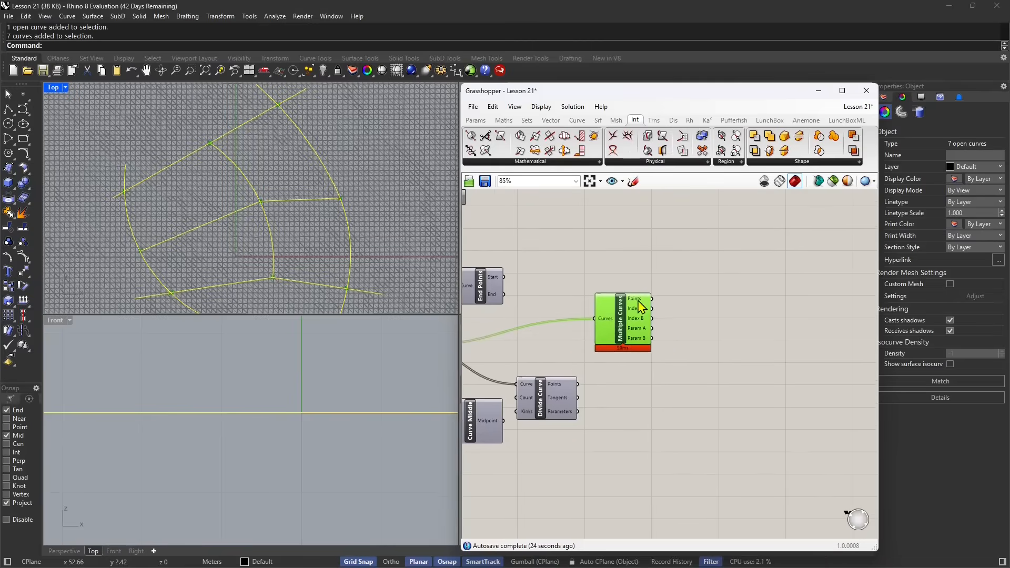
pyautogui.moveTo(642, 305)
# Move the Grasshopper window off the Perspective viewport and view the intersection points against the terrain from a lower angle.
pyautogui.click(334, 391)
pyautogui.moveTo(657, 92); pyautogui.dragTo(237, 94)
pyautogui.click(626, 187)
pyautogui.moveTo(649, 232); pyautogui.dragTo(672, 239, button='right')
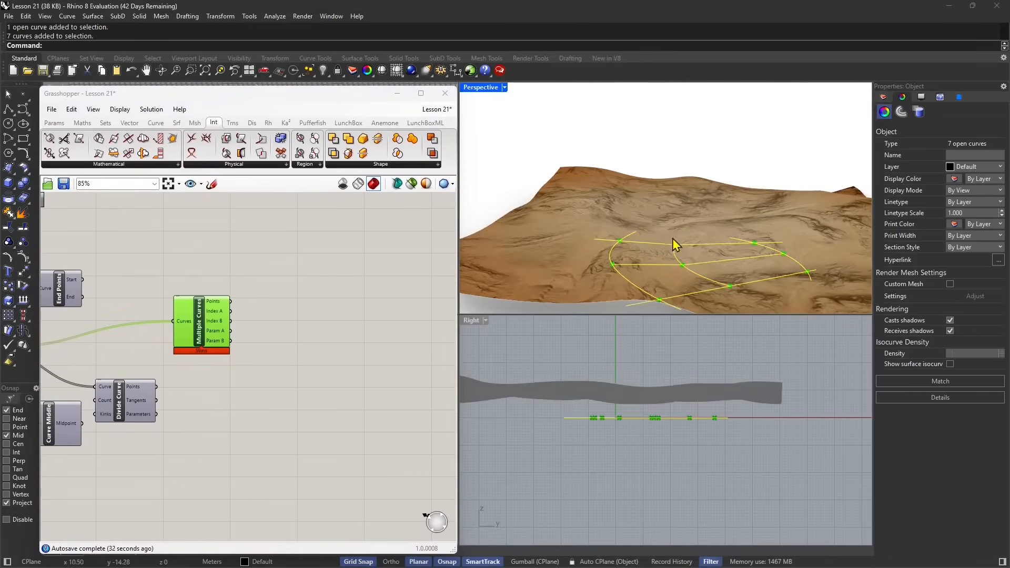
# Look through the mesh components and the mathematical, physical and shape intersection components.
pyautogui.moveTo(193, 339); pyautogui.dragTo(238, 346, button='right')
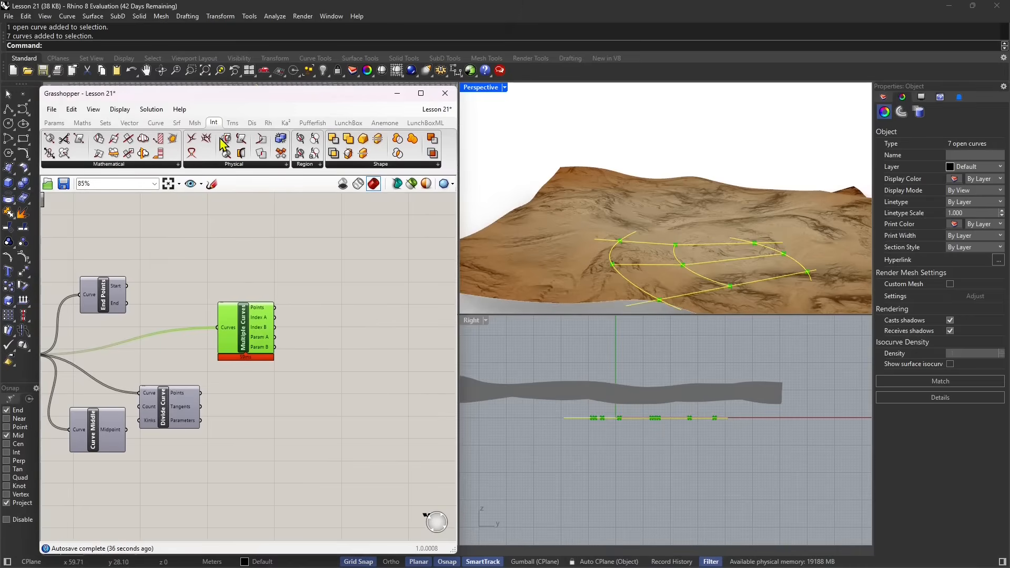
pyautogui.click(196, 122)
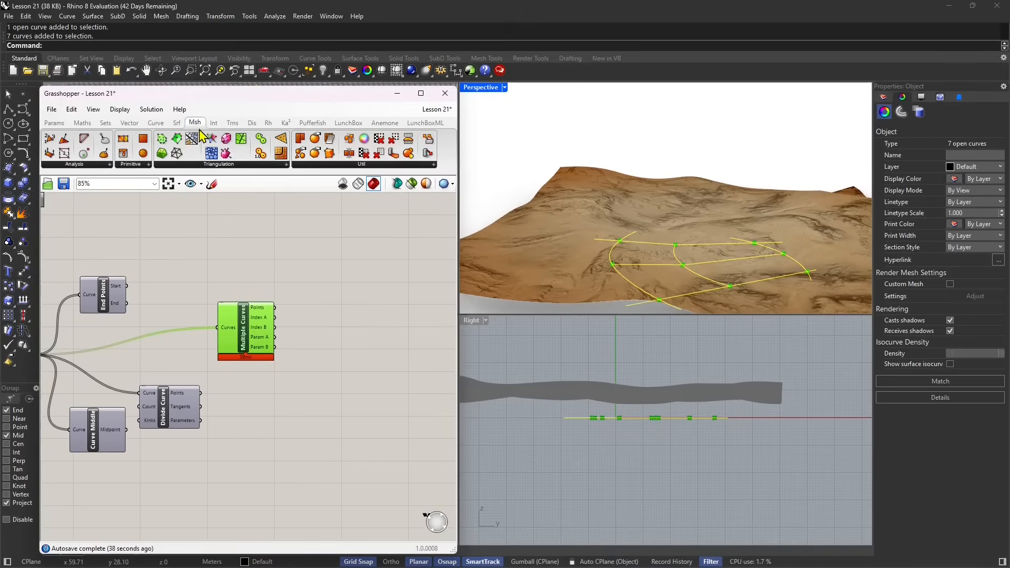
pyautogui.click(214, 125)
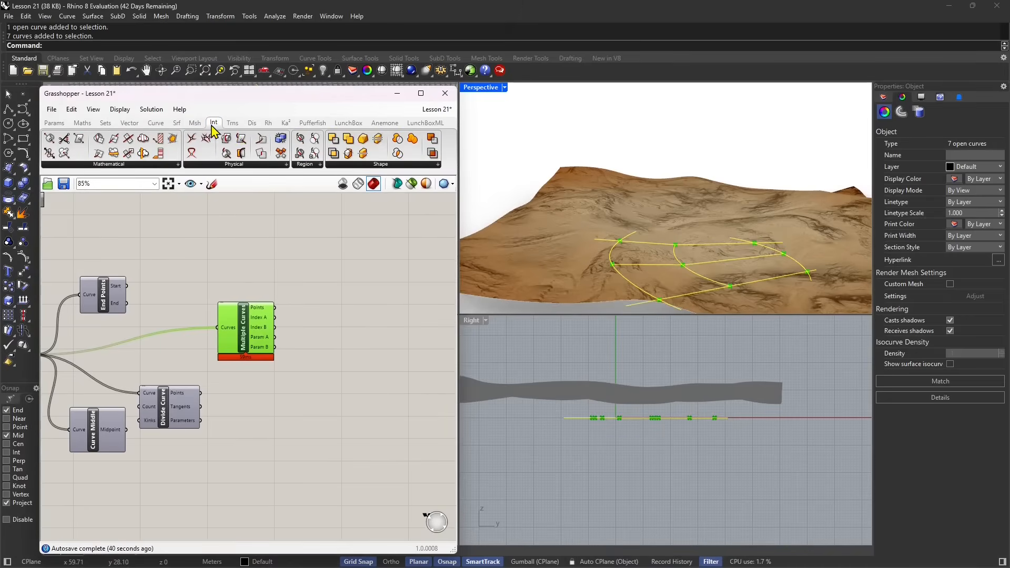
pyautogui.click(266, 166)
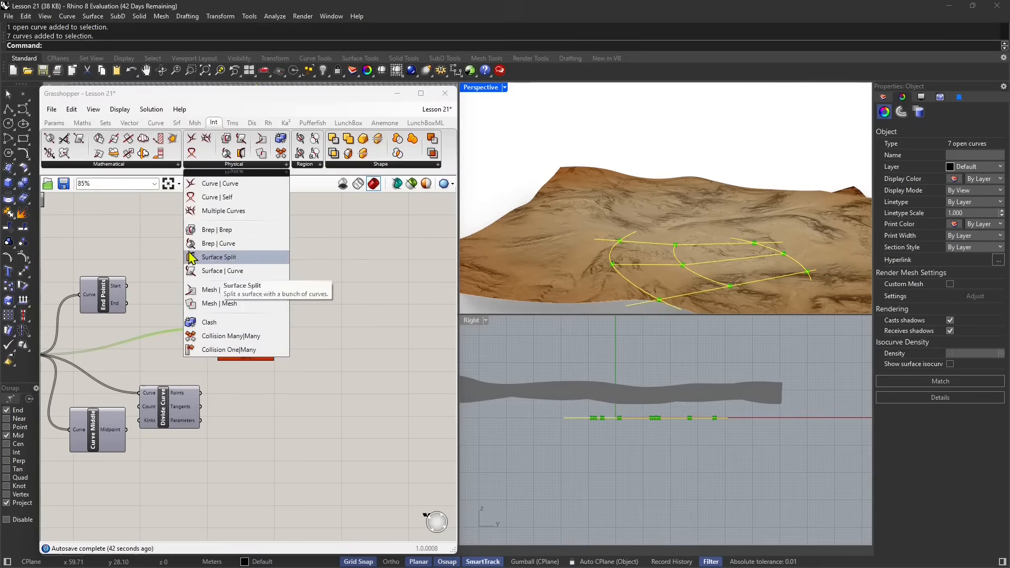
pyautogui.click(178, 164)
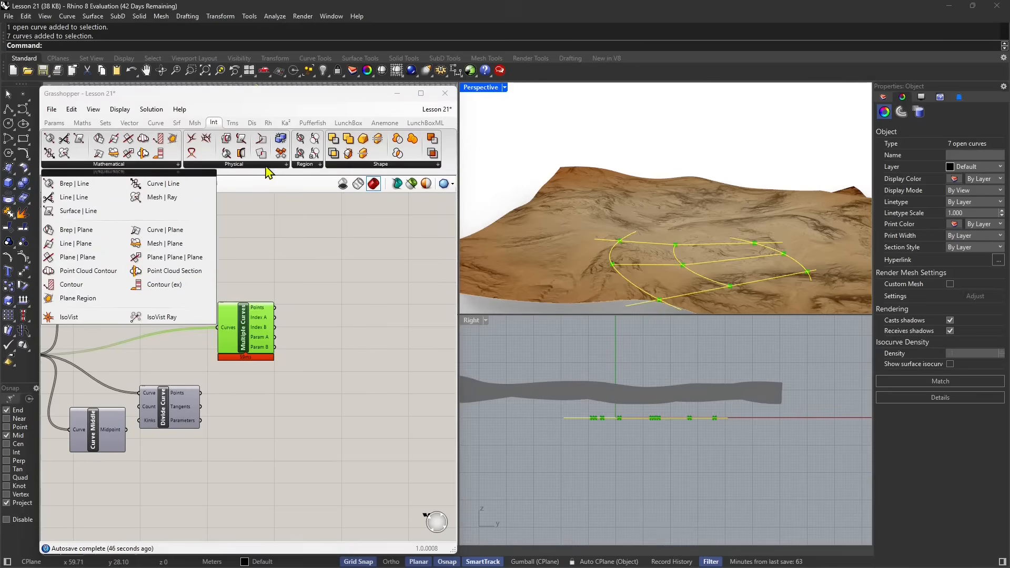
pyautogui.click(305, 165)
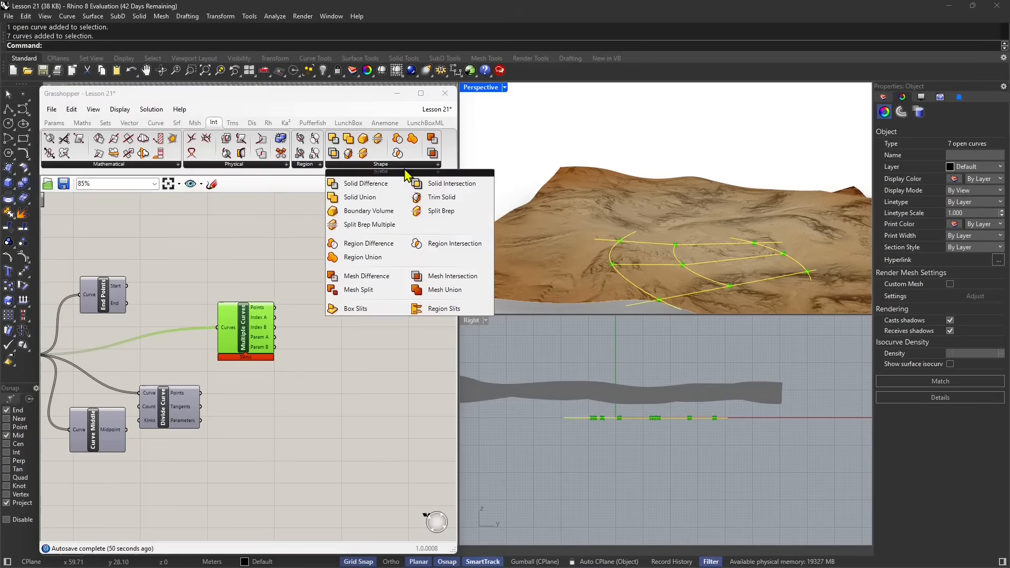
# Add a Mesh Closest Point component beside the Multiple Curves intersection and wire the intersection Points into its Point input.
pyautogui.click(371, 165)
pyautogui.click(199, 123)
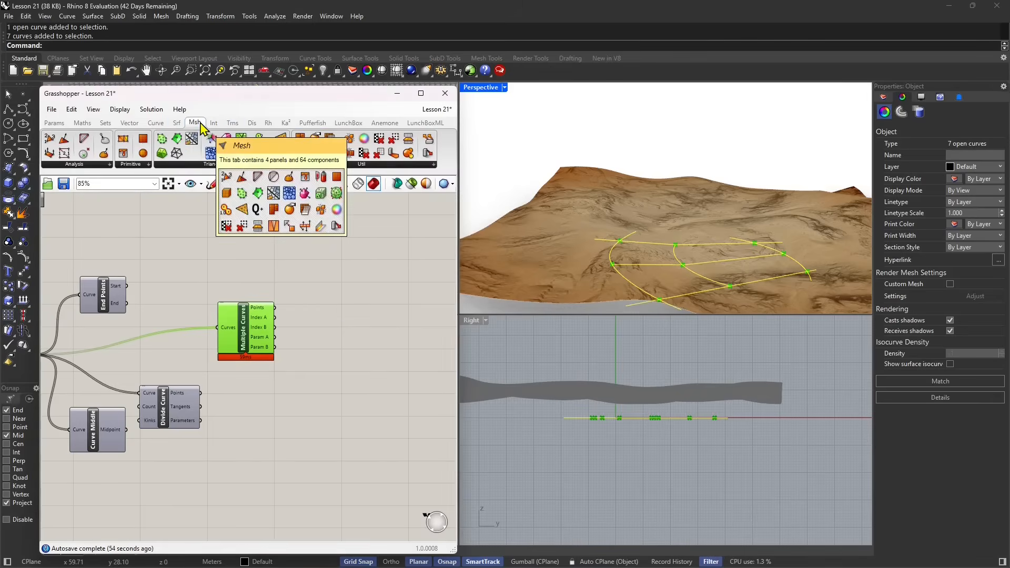
pyautogui.click(104, 164)
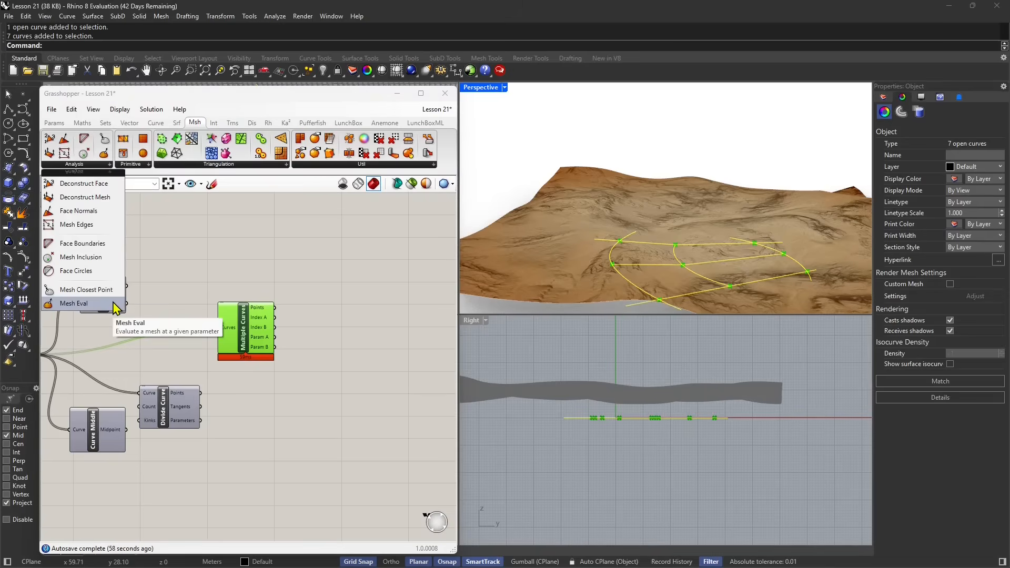
pyautogui.moveTo(84, 290); pyautogui.dragTo(352, 332)
pyautogui.moveTo(275, 308); pyautogui.dragTo(355, 348)
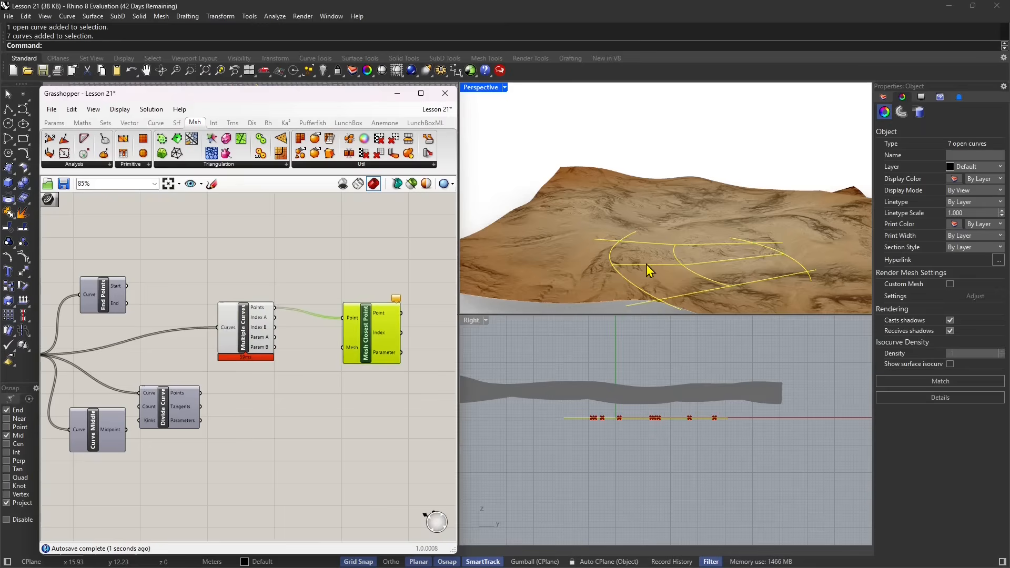
# Unlock the terrain mesh in the Rhino scene and select it.
pyautogui.click(560, 268)
pyautogui.scroll(-1, 284, 342)
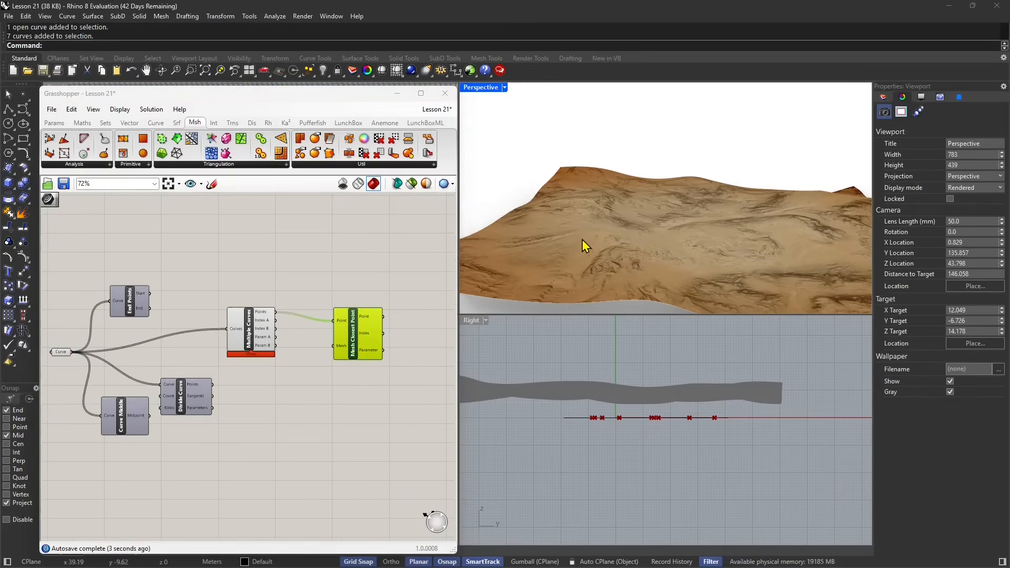
pyautogui.moveTo(586, 246); pyautogui.dragTo(531, 239, button='right')
pyautogui.click(604, 410)
pyautogui.moveTo(617, 265); pyautogui.dragTo(569, 354, button='right')
pyautogui.click(596, 405)
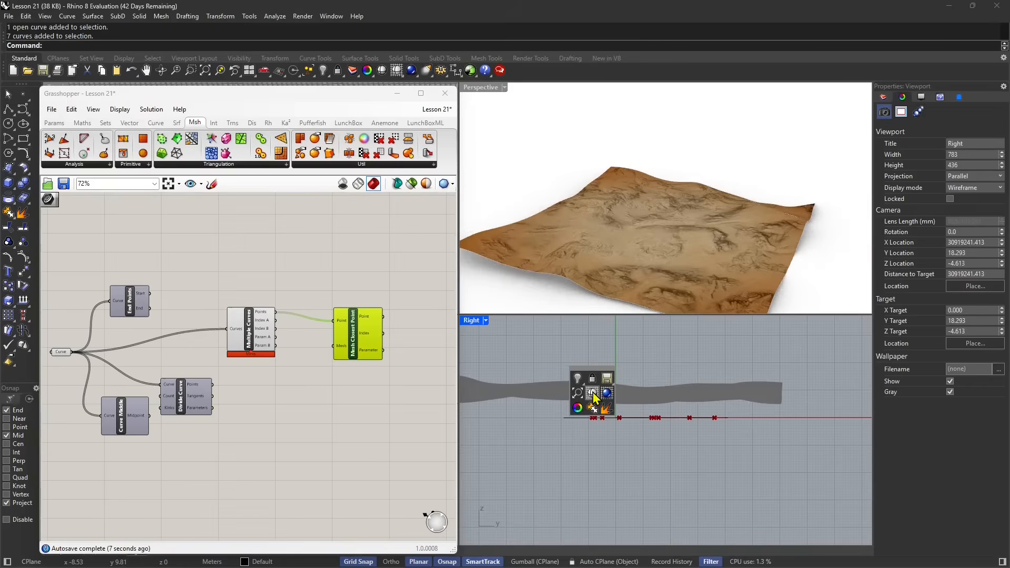
pyautogui.click(603, 274)
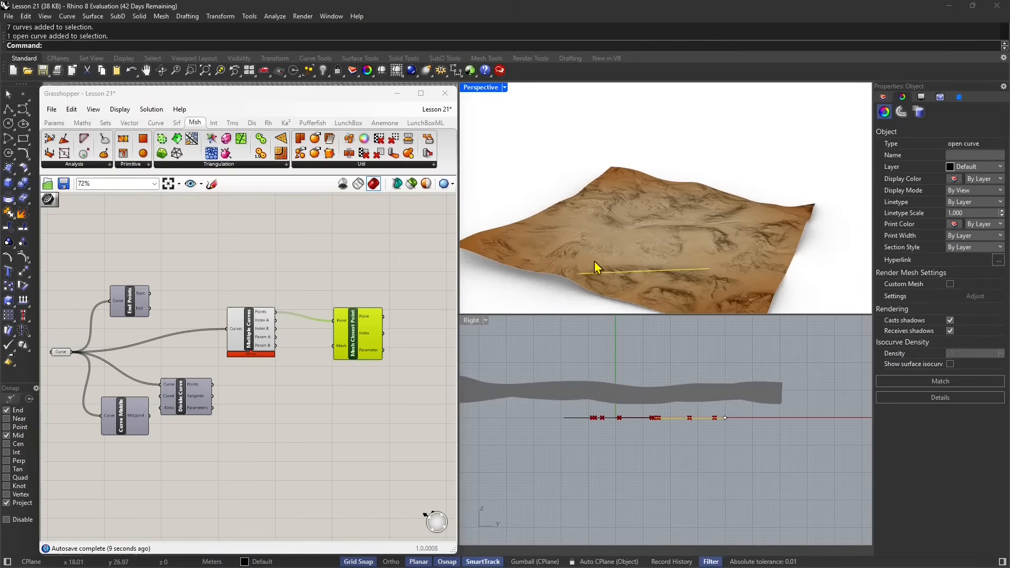
pyautogui.click(590, 232)
pyautogui.click(339, 73)
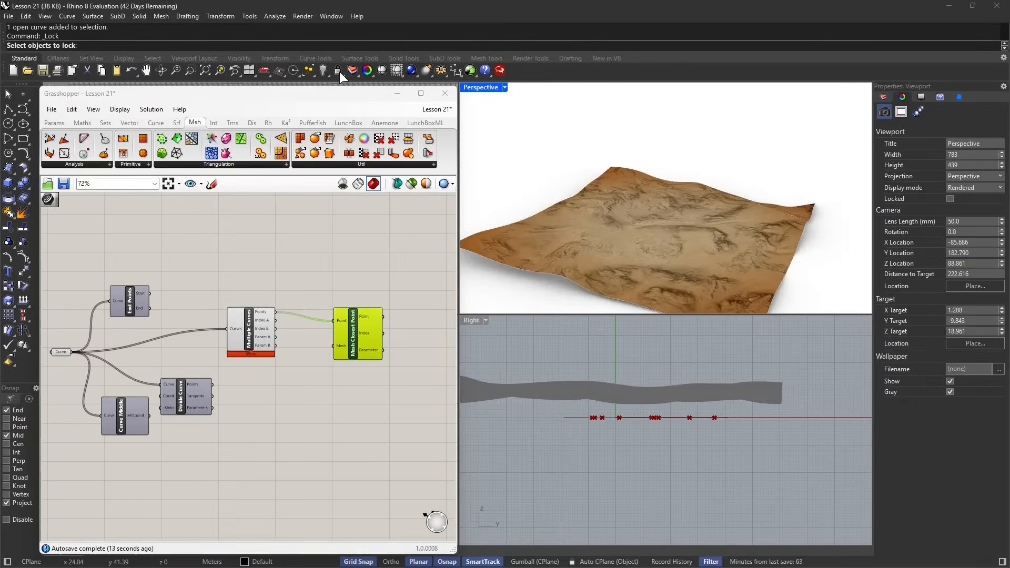
pyautogui.click(341, 74)
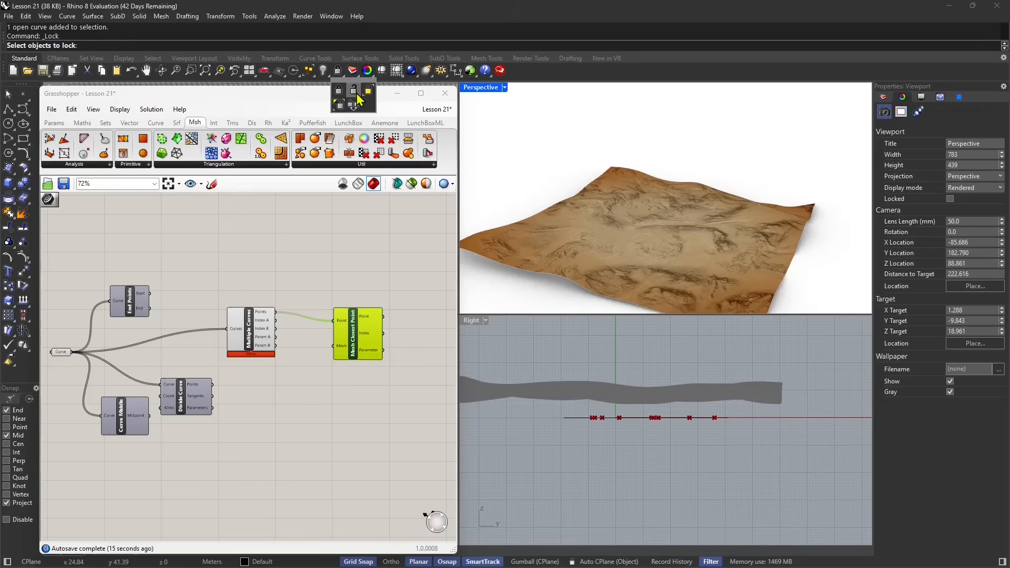
pyautogui.click(354, 93)
pyautogui.click(568, 223)
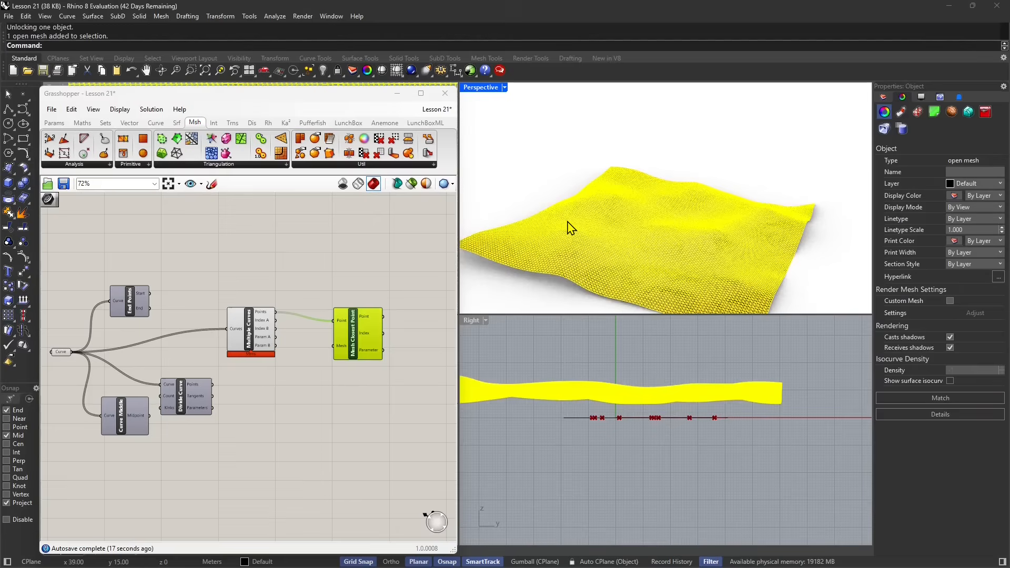
pyautogui.press('Return')
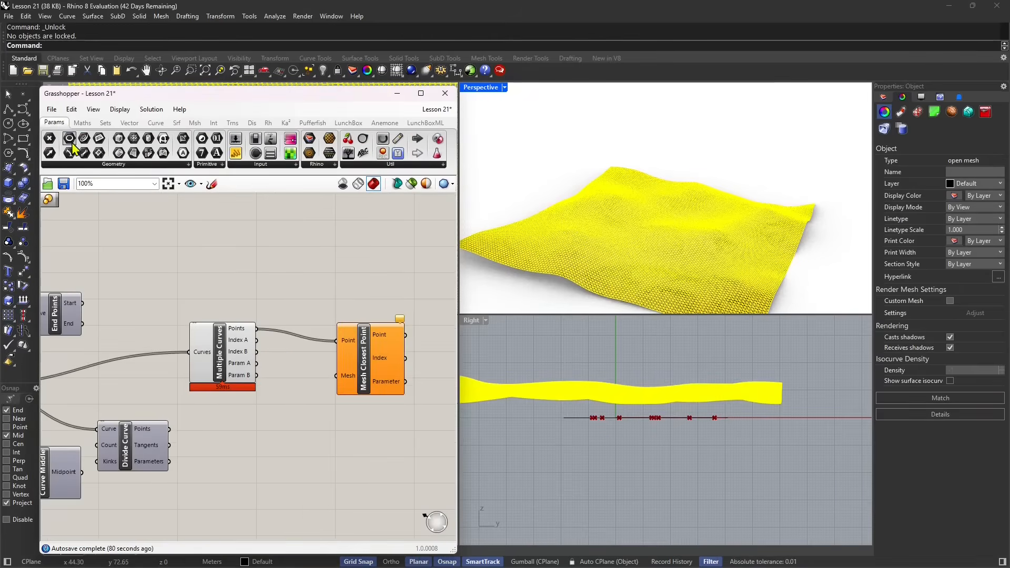
# Add a Mesh parameter above the Multiple Curves component and set the selected terrain as its one mesh.
pyautogui.moveTo(131, 142); pyautogui.dragTo(248, 261)
pyautogui.rightClick(253, 262)
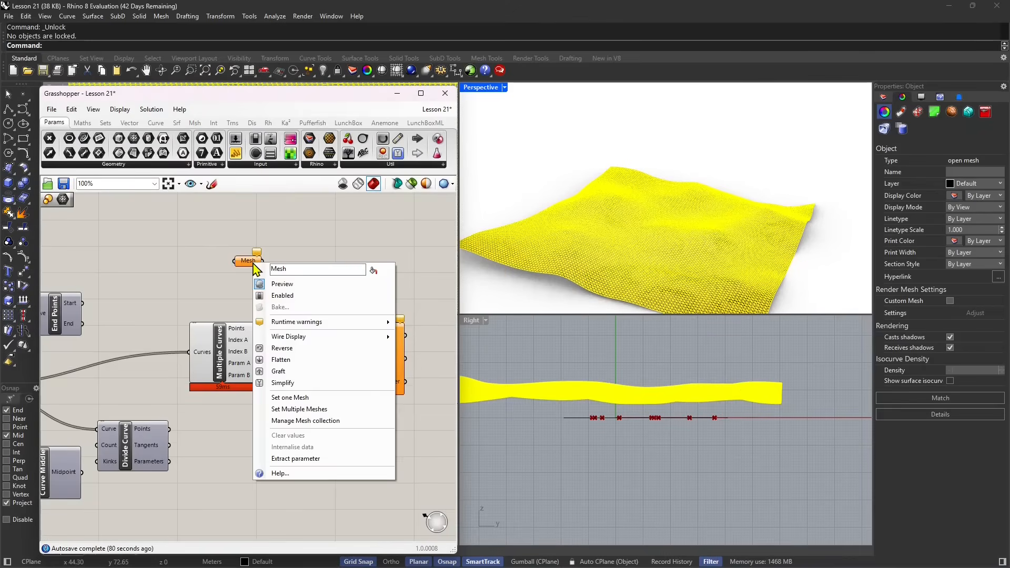
pyautogui.click(288, 402)
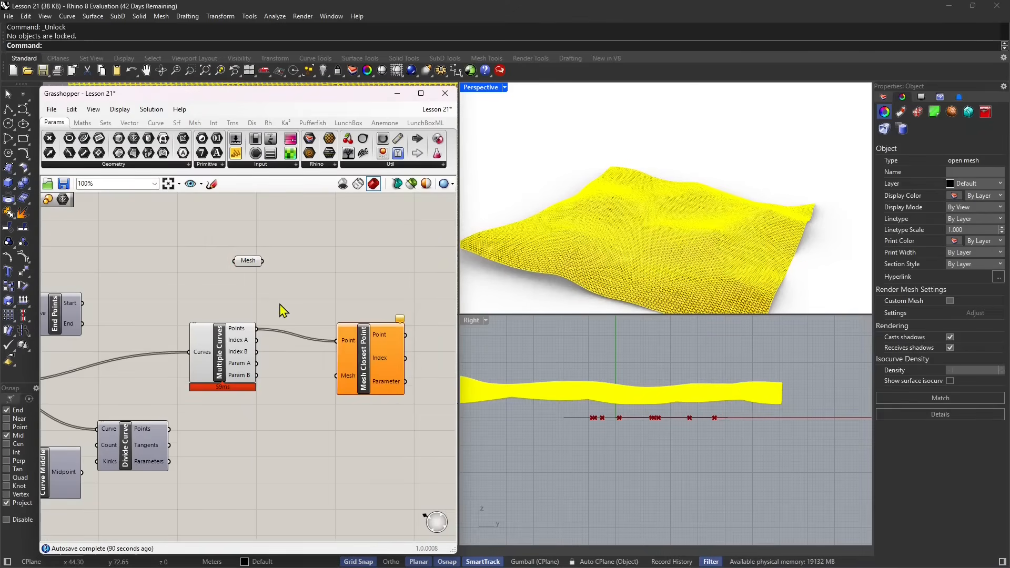
pyautogui.rightClick(251, 263)
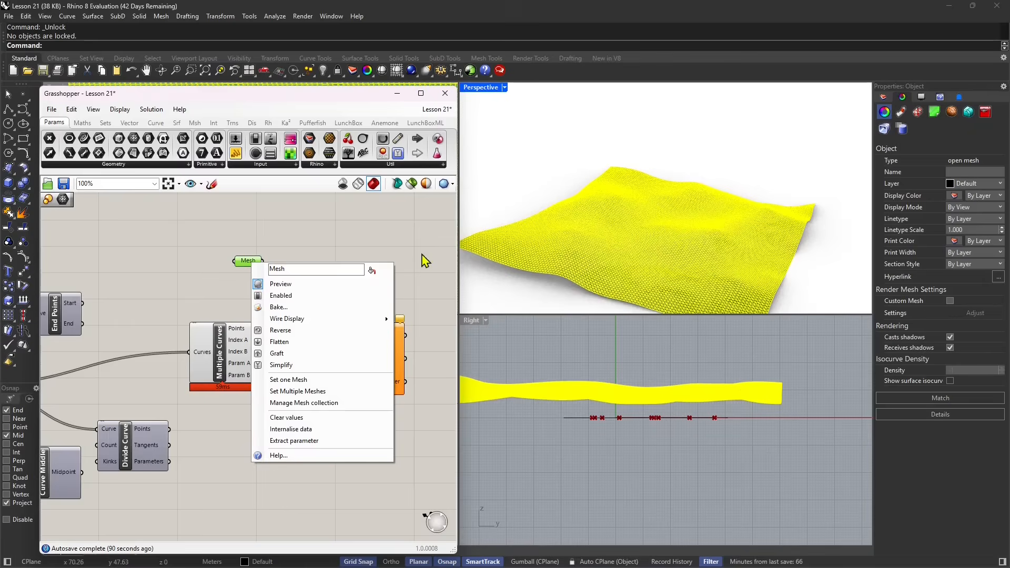
pyautogui.click(343, 225)
# Hide the original terrain mesh in Rhino so only the Grasshopper preview of the terrain is displayed.
pyautogui.moveTo(387, 285); pyautogui.dragTo(340, 280, button='right')
pyautogui.click(534, 358)
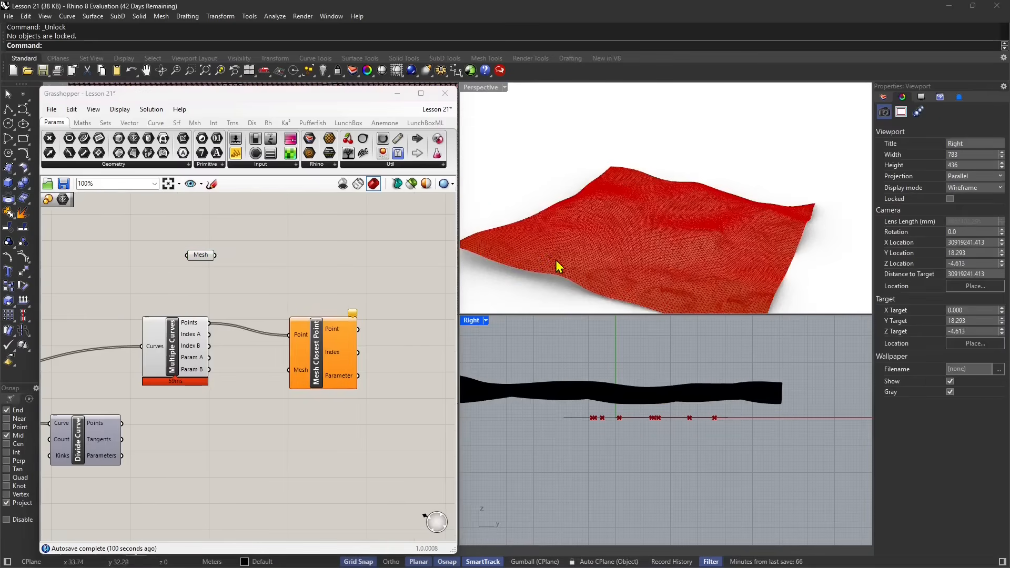
pyautogui.click(559, 267)
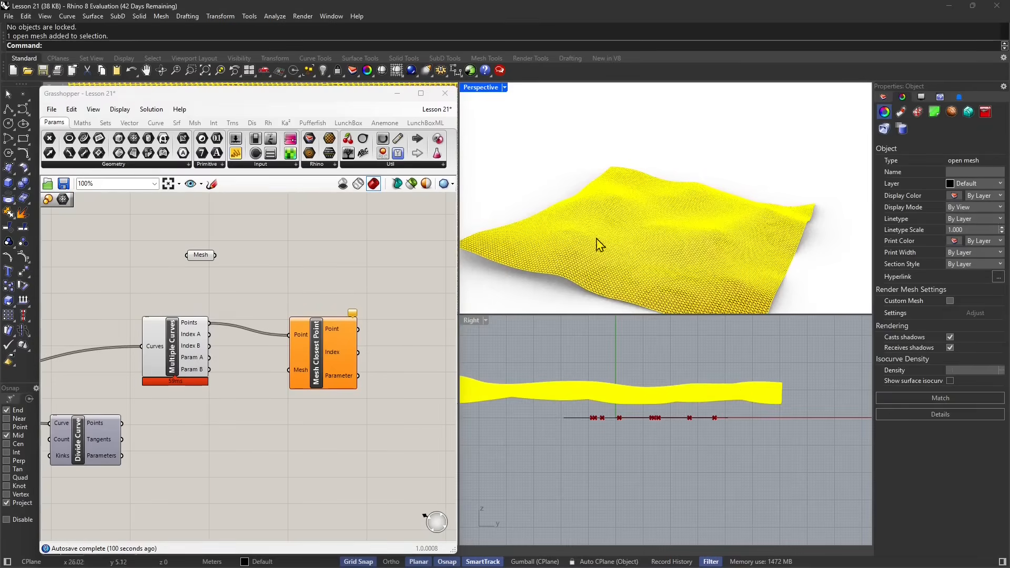
pyautogui.click(323, 70)
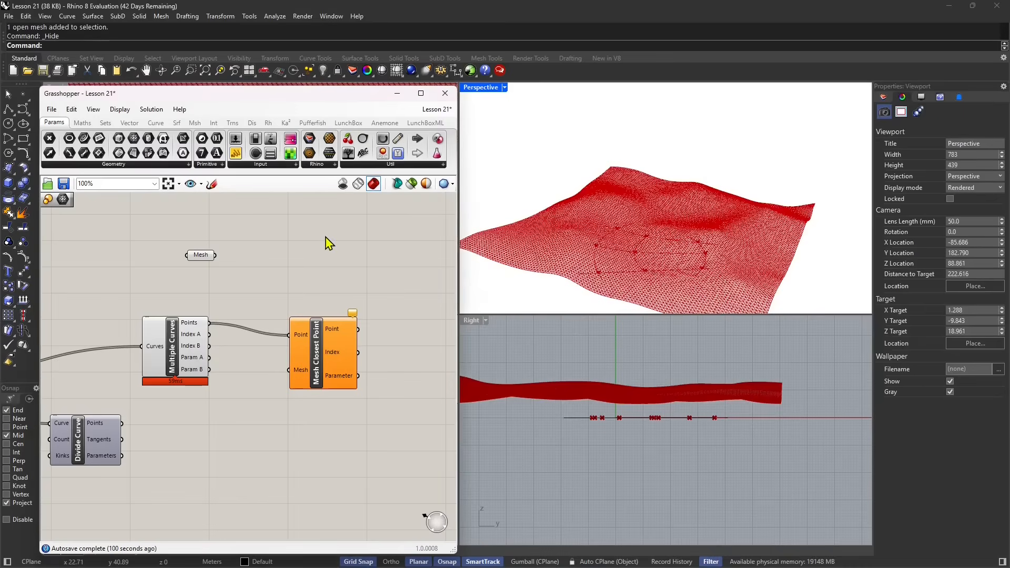
# Place the Mesh parameter below the Multiple Curves component and wire it into Mesh Closest Point's Mesh input.
pyautogui.moveTo(202, 257); pyautogui.dragTo(194, 259)
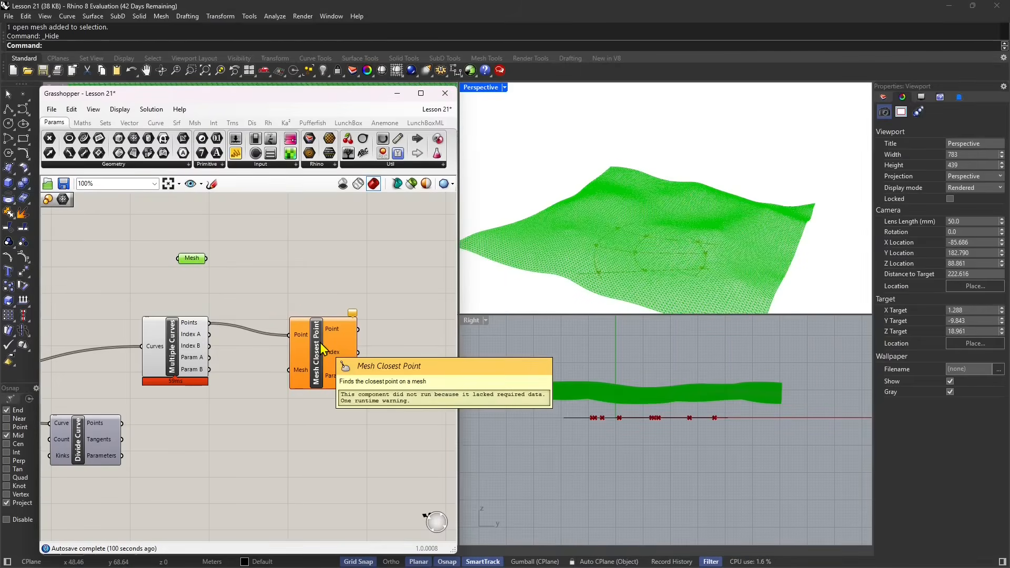
pyautogui.moveTo(207, 258); pyautogui.dragTo(241, 406)
pyautogui.click(334, 379)
pyautogui.moveTo(334, 379); pyautogui.dragTo(340, 378)
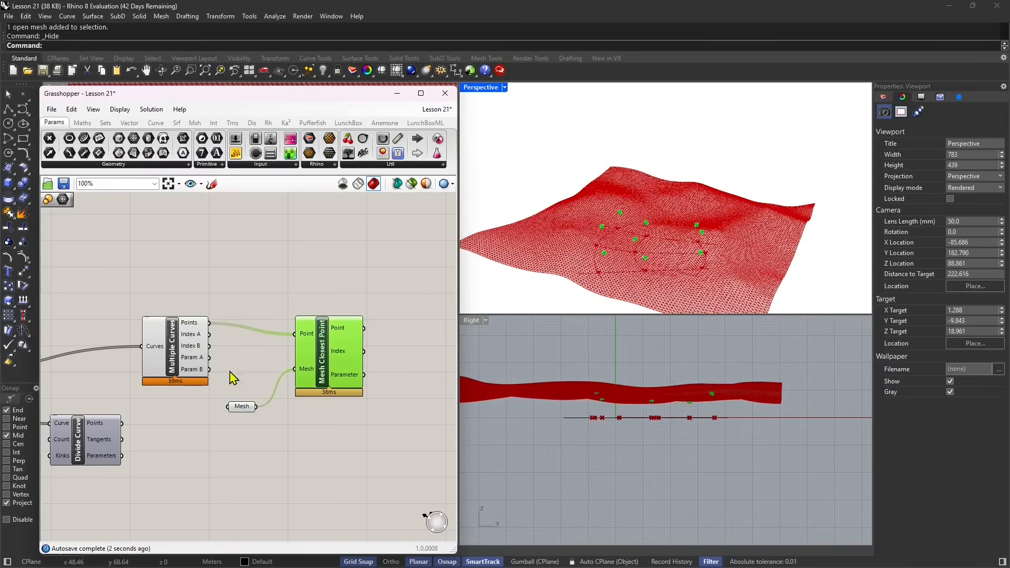
# Compare the flat curve intersection points with their closest points on the terrain mesh in the Perspective view.
pyautogui.moveTo(198, 363); pyautogui.dragTo(202, 341)
pyautogui.moveTo(665, 287)
pyautogui.mouseDown(button='right')
pyautogui.moveTo(634, 257)
pyautogui.moveTo(654, 254)
pyautogui.moveTo(684, 274)
pyautogui.moveTo(679, 290)
pyautogui.mouseUp(button='right')
pyautogui.scroll(4, 623, 231)
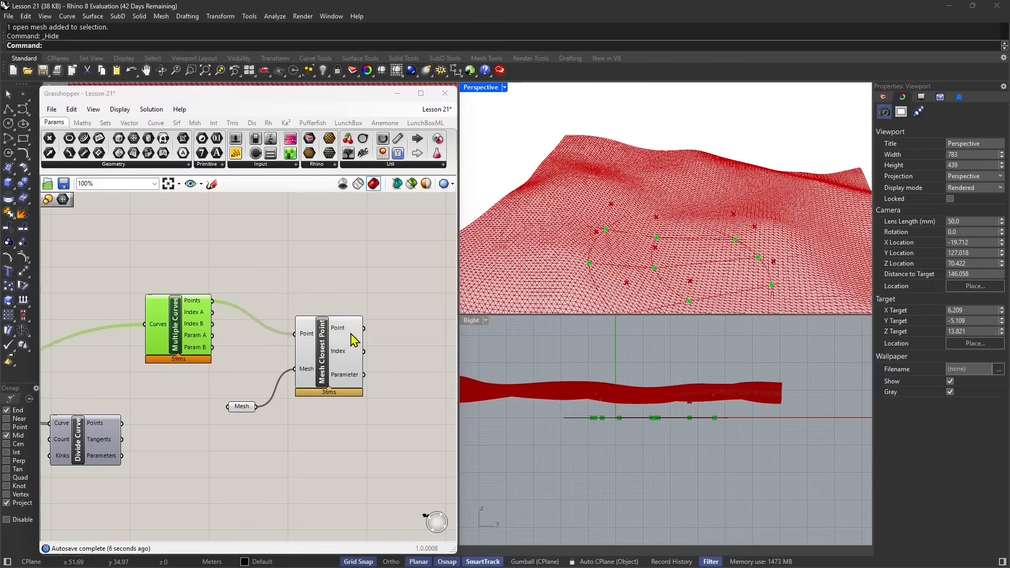
pyautogui.click(354, 341)
pyautogui.moveTo(736, 261); pyautogui.dragTo(598, 225, button='right')
pyautogui.moveTo(664, 253); pyautogui.dragTo(673, 245, button='right')
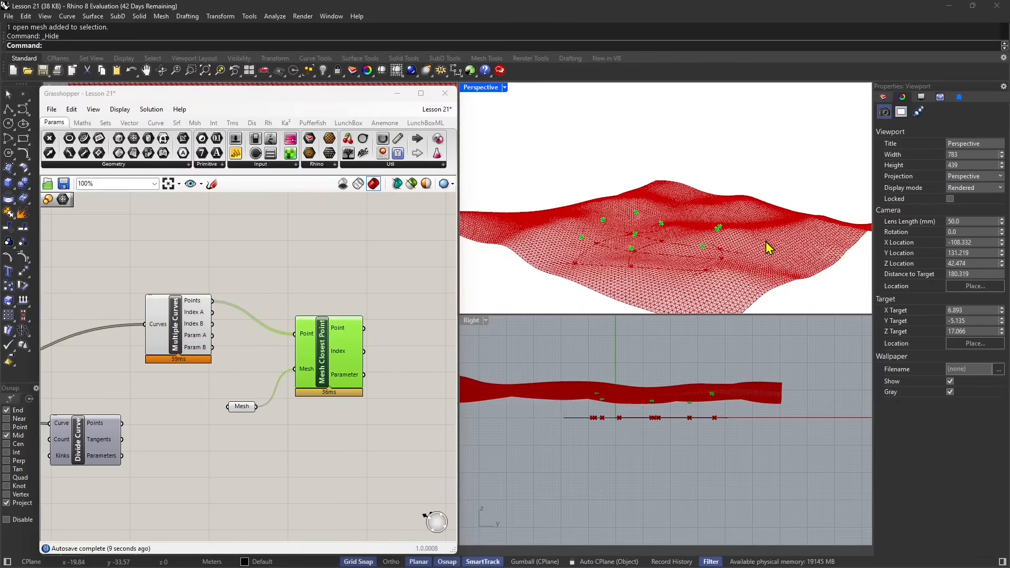
pyautogui.moveTo(769, 248); pyautogui.dragTo(599, 213, button='right')
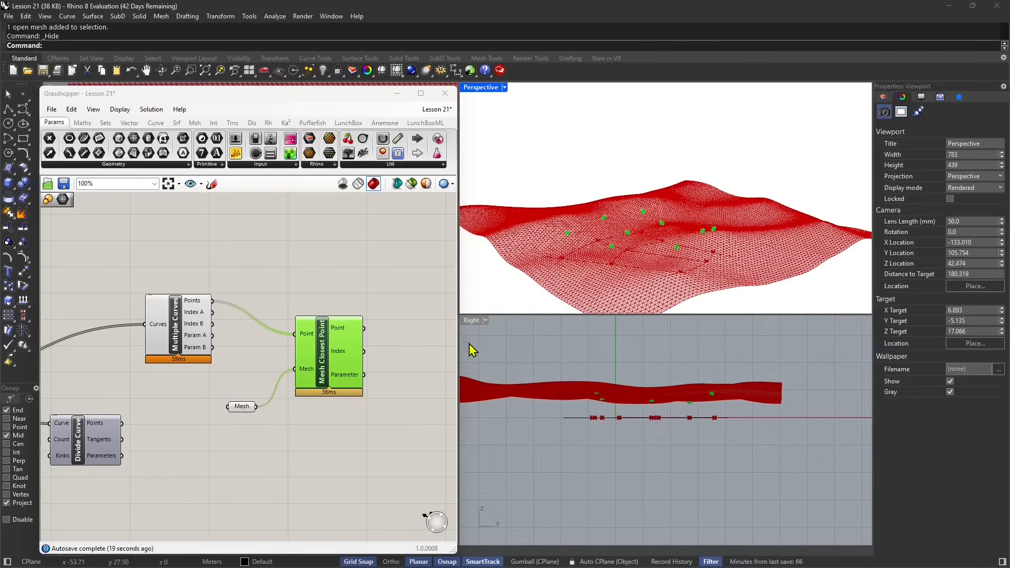
# Browse the available Freeform surface components in Grasshopper.
pyautogui.moveTo(413, 383); pyautogui.dragTo(380, 379, button='right')
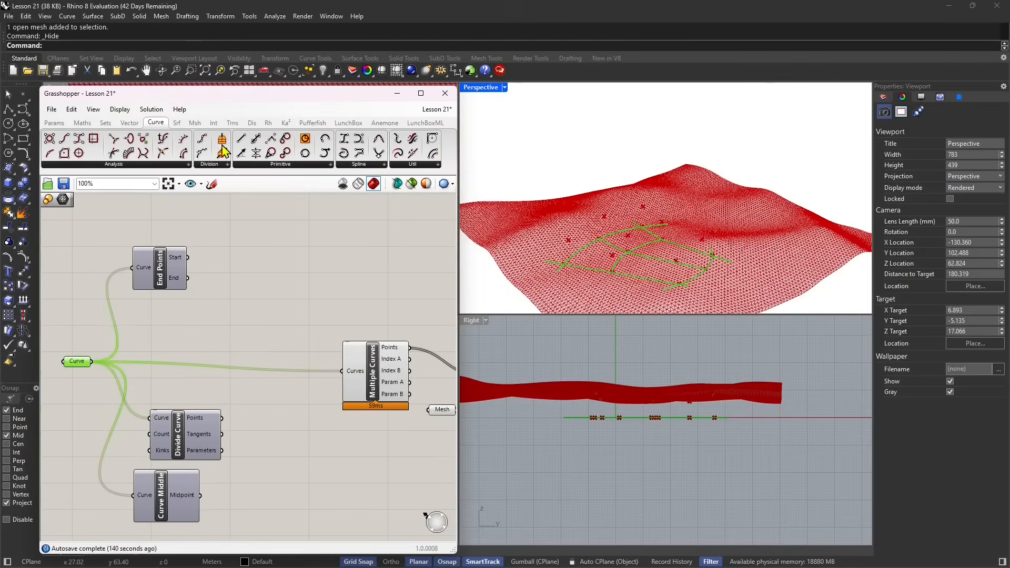
pyautogui.click(177, 123)
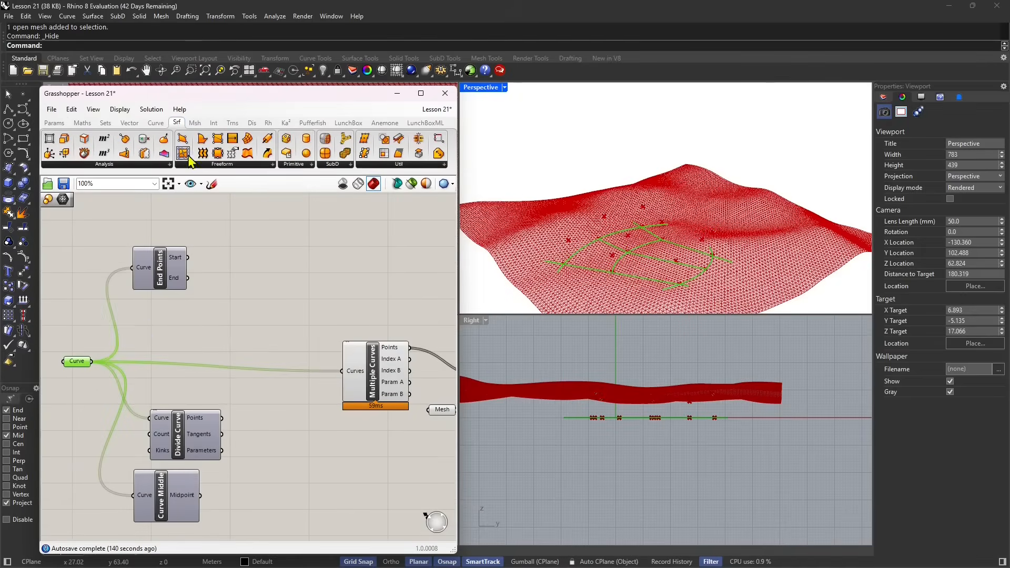
pyautogui.click(241, 165)
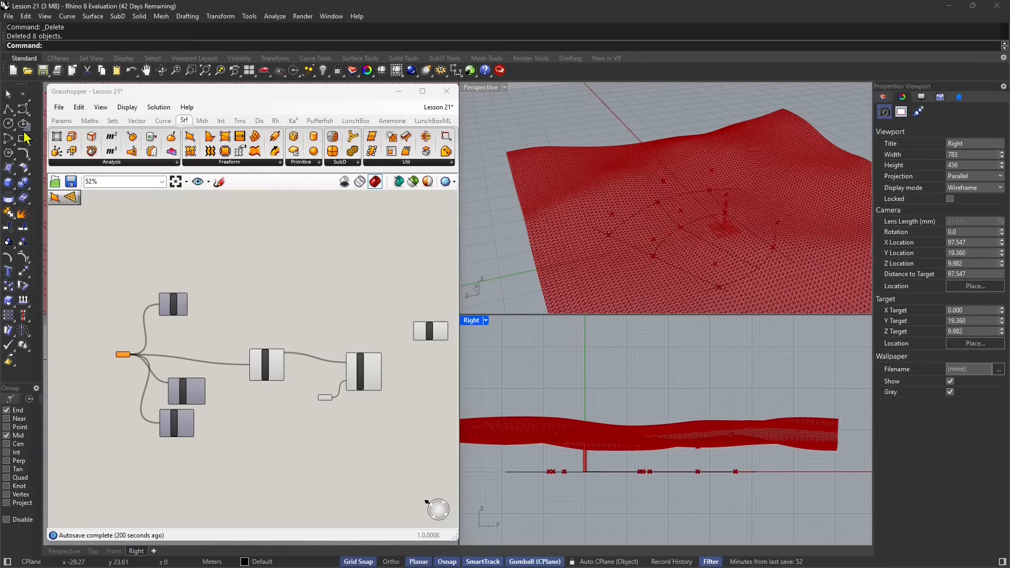
# Draw a wavy five-point interpolated curve spanning about 50 m above the terrain in the Right view.
pyautogui.click(23, 109)
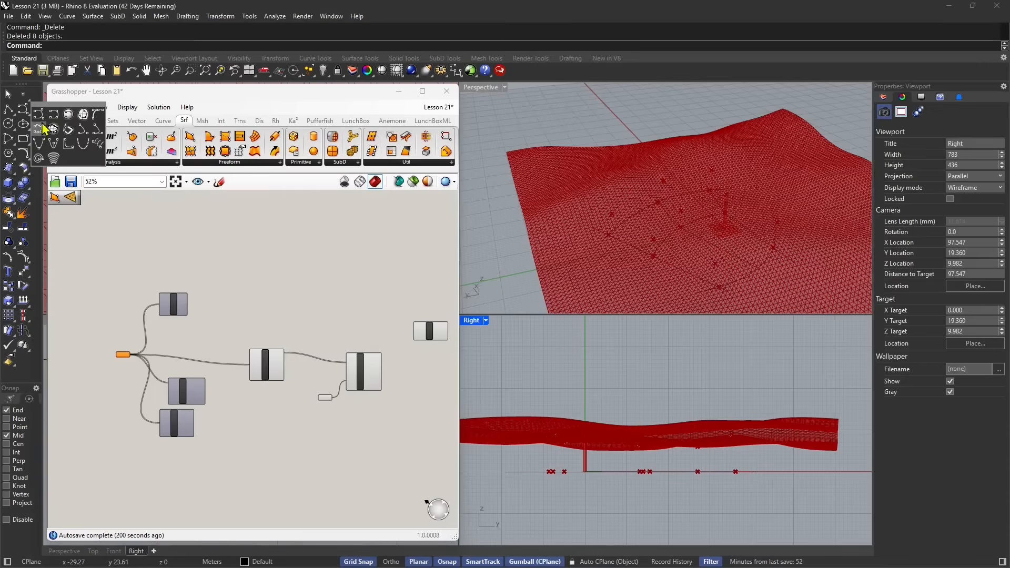
pyautogui.click(57, 121)
pyautogui.click(548, 385)
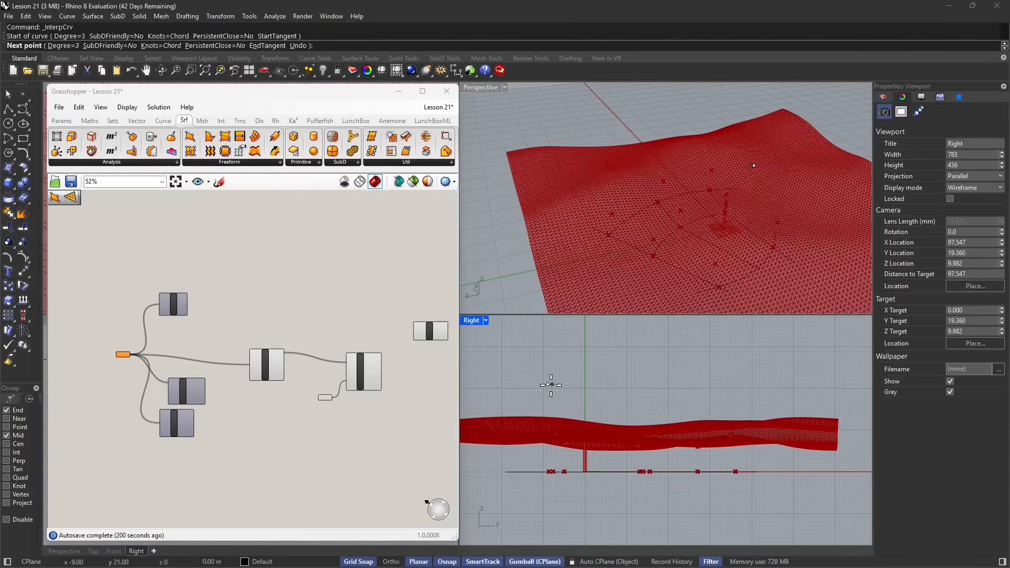
pyautogui.click(594, 392)
pyautogui.click(669, 392)
pyautogui.click(714, 380)
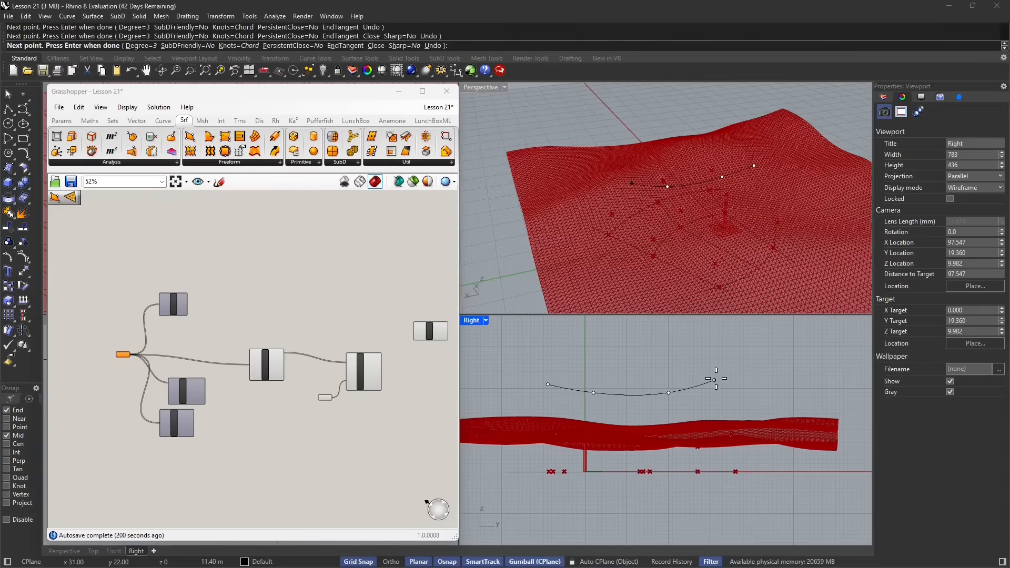
pyautogui.click(756, 384)
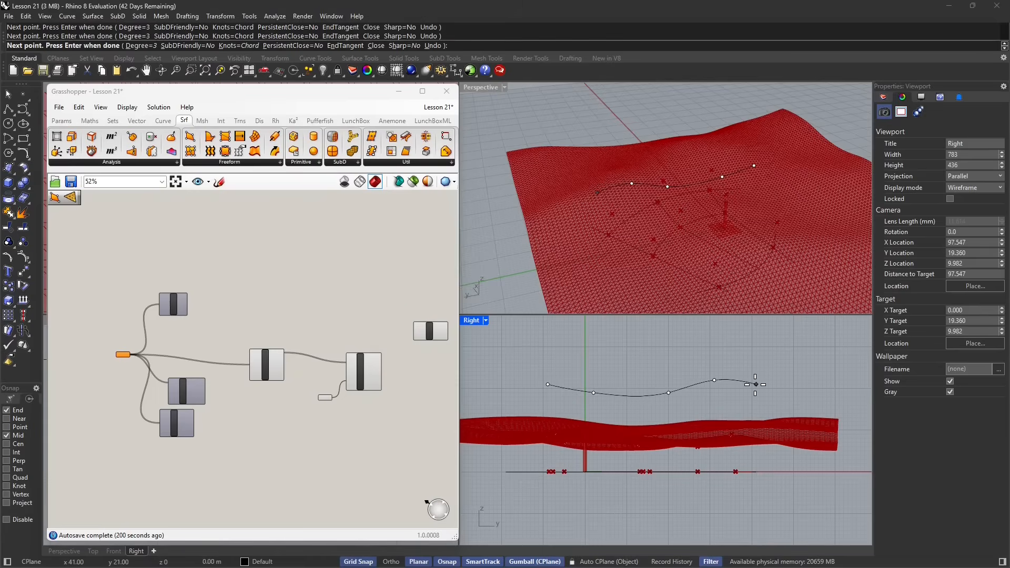
pyautogui.press('Return')
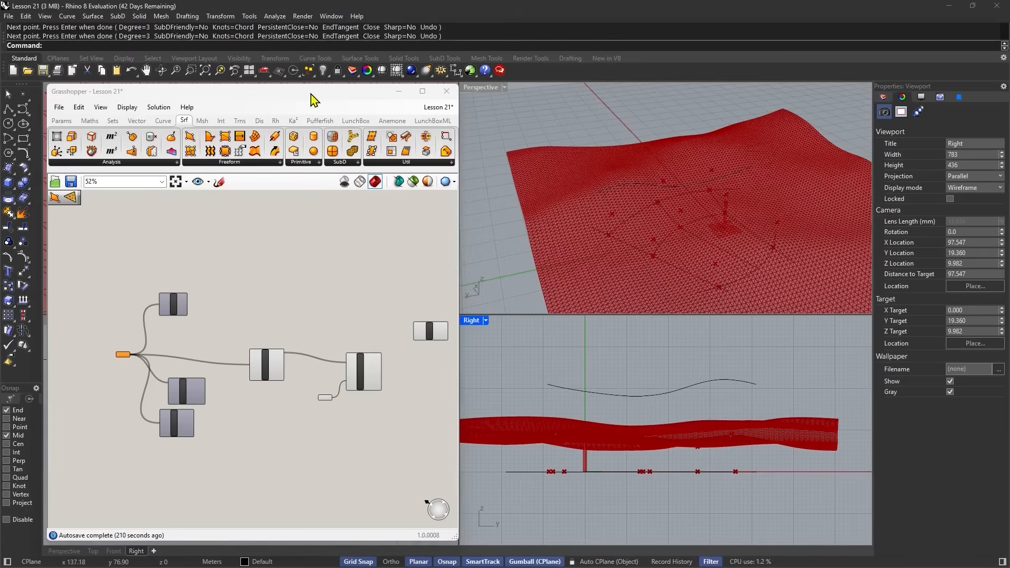
# Draw a second wavy five-point interpolated curve spanning about 68 m above the terrain in the Front view.
pyautogui.moveTo(311, 95); pyautogui.dragTo(731, 98)
pyautogui.scroll(-18, 300, 446)
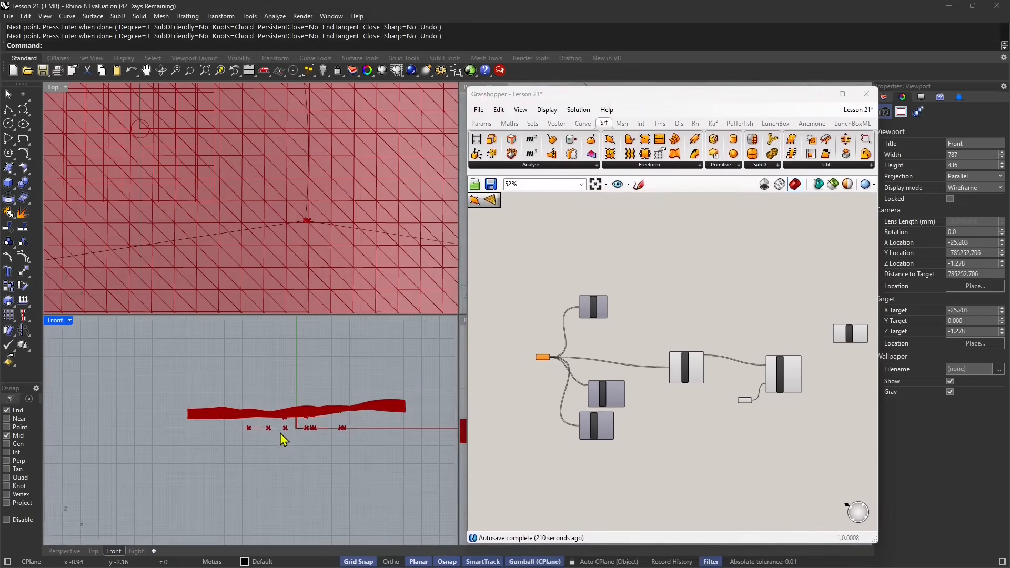
pyautogui.scroll(2, 284, 437)
pyautogui.rightClick(251, 384)
pyautogui.click(226, 389)
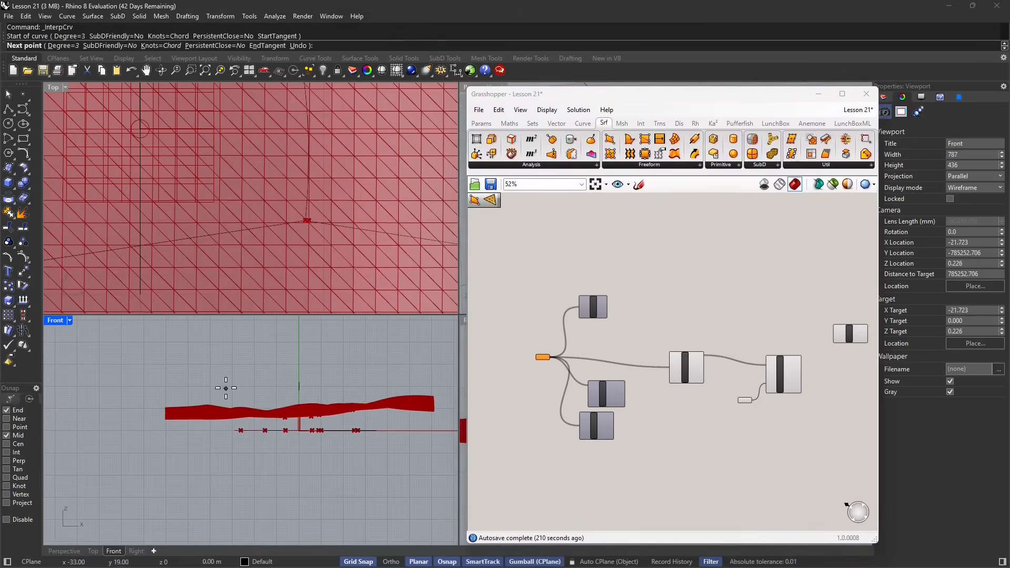
pyautogui.click(268, 391)
pyautogui.click(308, 386)
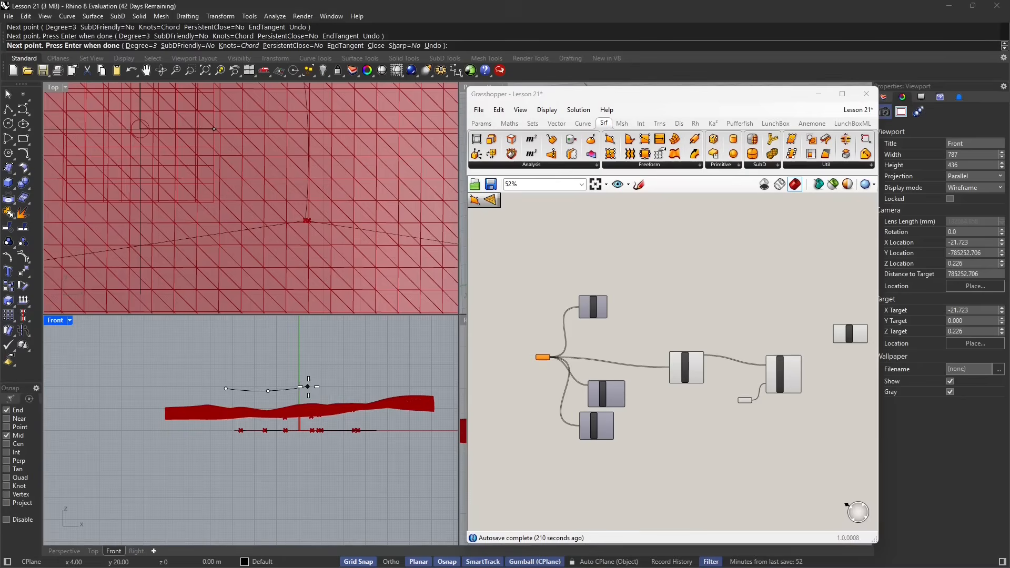
pyautogui.click(359, 388)
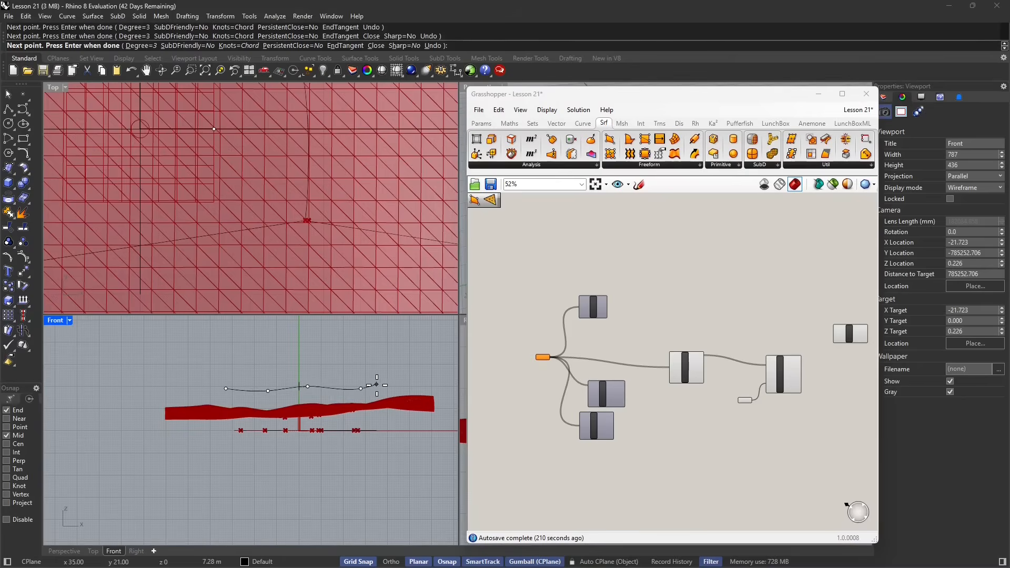
pyautogui.click(376, 385)
pyautogui.press('Return')
# Move the guide curve drawn in the Right view about 35 m along positive X across the terrain.
pyautogui.moveTo(684, 102); pyautogui.dragTo(216, 117)
pyautogui.moveTo(532, 195); pyautogui.dragTo(679, 184, button='right')
pyautogui.moveTo(305, 110); pyautogui.dragTo(803, 183)
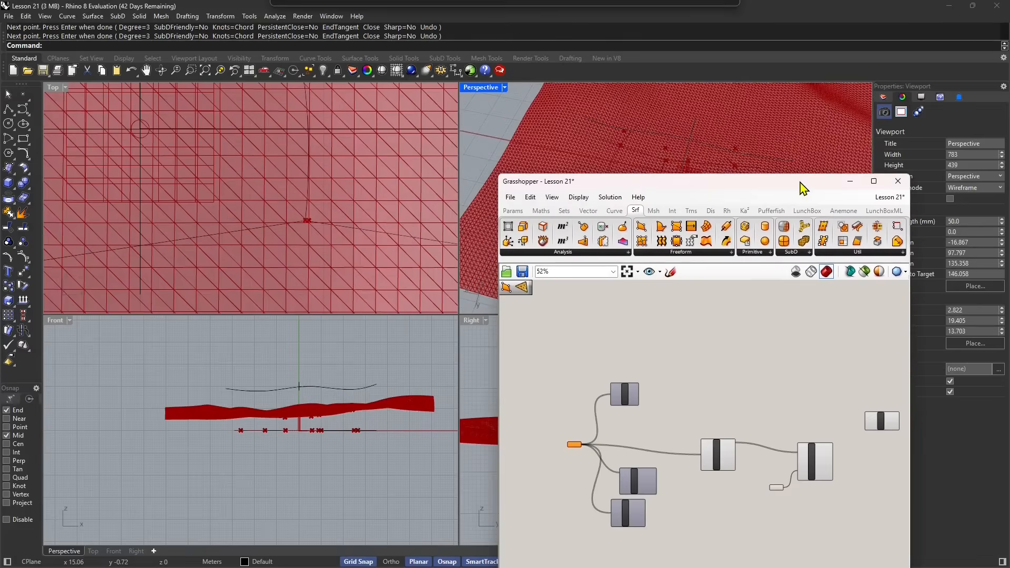
pyautogui.scroll(-5, 242, 248)
pyautogui.moveTo(662, 189); pyautogui.dragTo(228, 206)
pyautogui.click(682, 168)
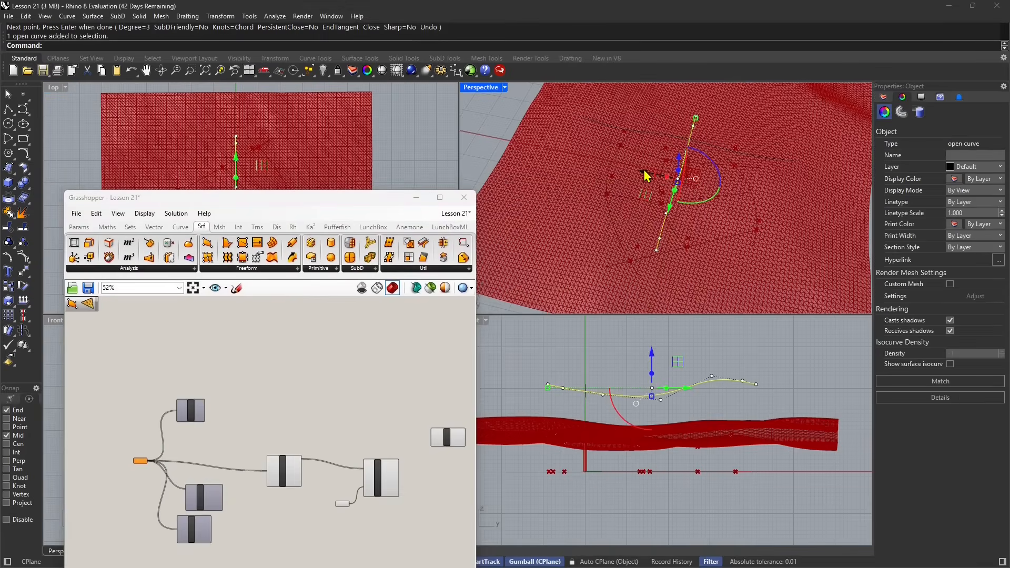
pyautogui.moveTo(646, 175); pyautogui.dragTo(525, 171)
pyautogui.moveTo(525, 172); pyautogui.dragTo(736, 194, button='right')
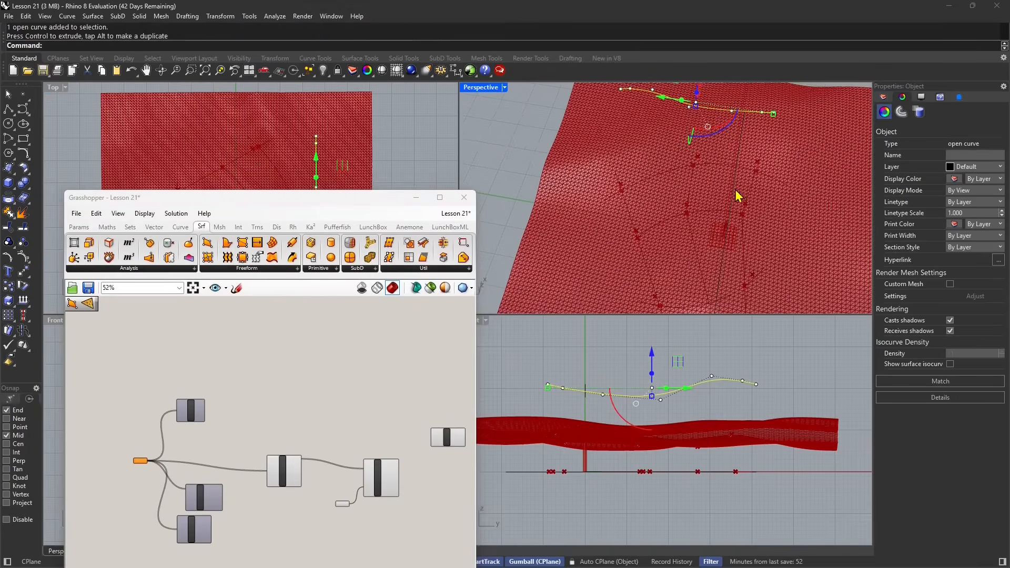
# Move the guide curve drawn in the Front view toward the terrain's negative Y side and select both guide curves.
pyautogui.click(735, 196)
pyautogui.moveTo(698, 203); pyautogui.dragTo(783, 214)
pyautogui.scroll(-3, 605, 187)
pyautogui.click(354, 200)
pyautogui.moveTo(354, 201); pyautogui.dragTo(722, 261)
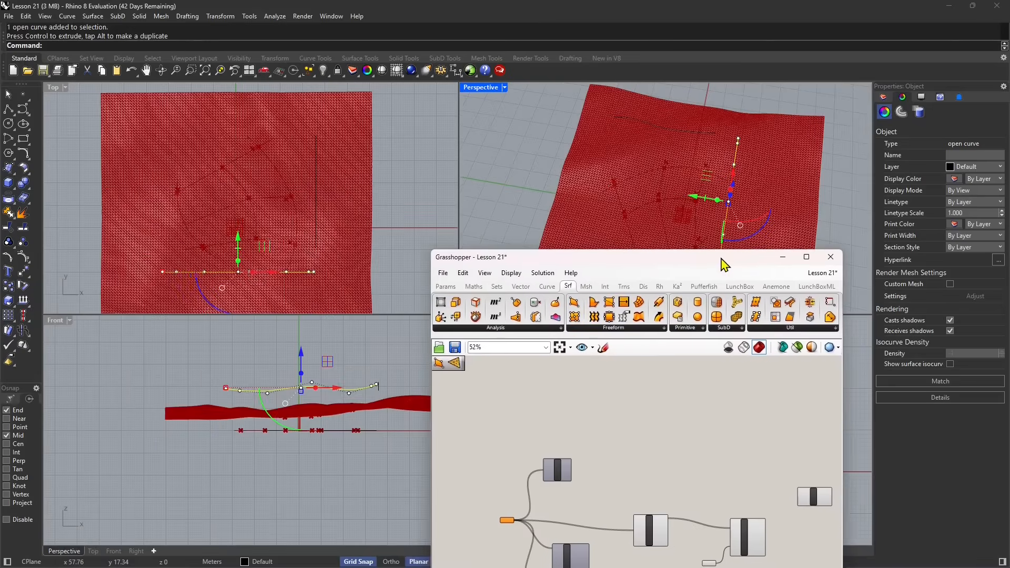
pyautogui.scroll(3, 283, 223)
pyautogui.scroll(-2, 295, 206)
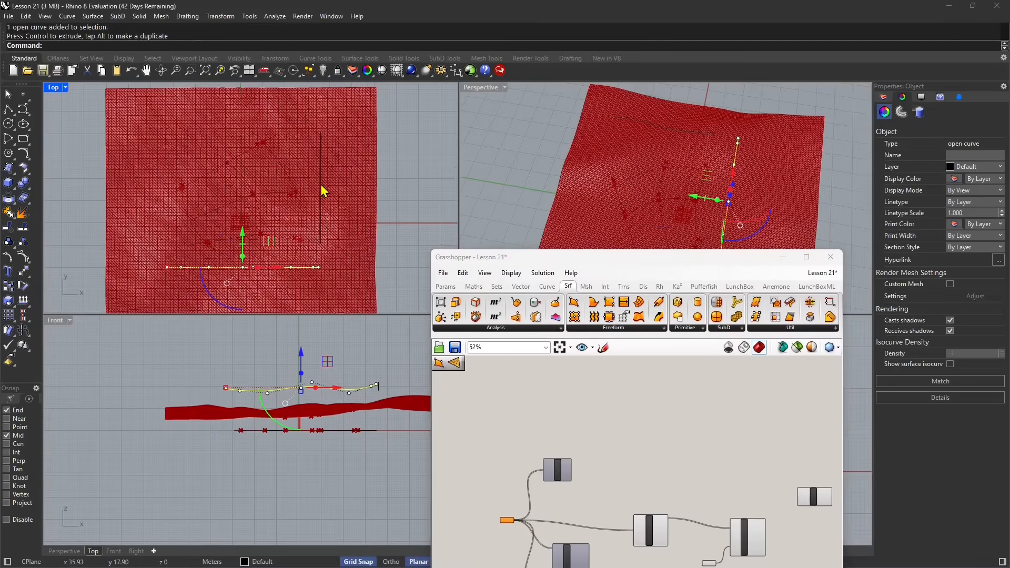
pyautogui.keyDown('shift'); pyautogui.click(322, 190); pyautogui.keyUp('shift')
pyautogui.moveTo(580, 260); pyautogui.dragTo(199, 98)
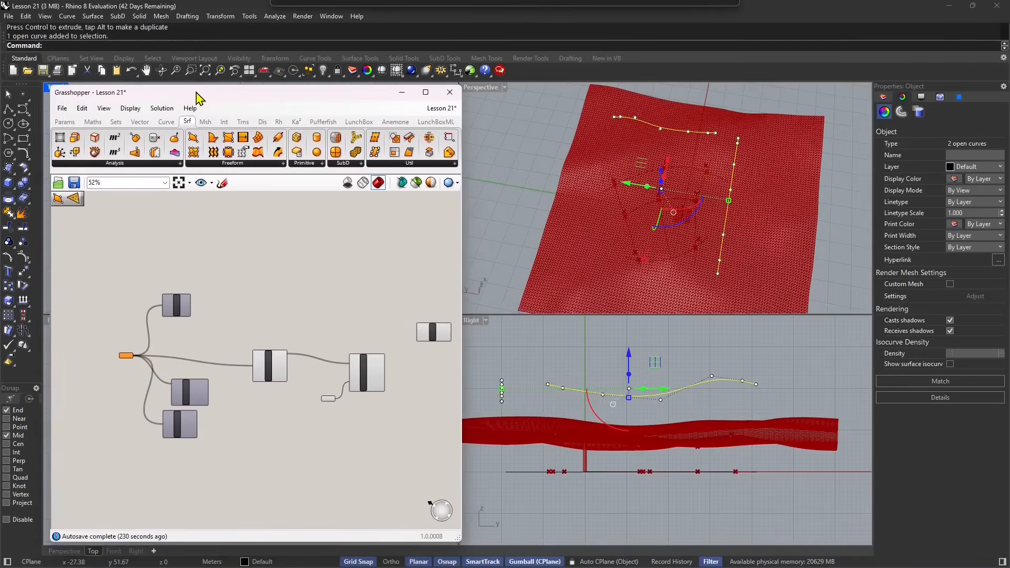
# Add a Sum Surface component to an empty area of the Grasshopper canvas.
pyautogui.click(283, 164)
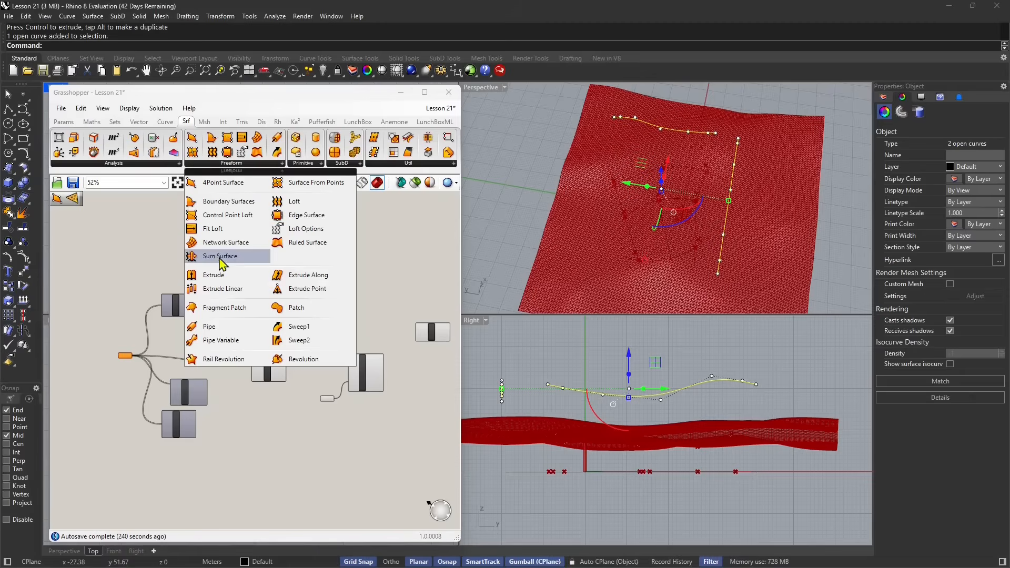
pyautogui.moveTo(223, 256); pyautogui.dragTo(238, 270)
pyautogui.scroll(5, 238, 269)
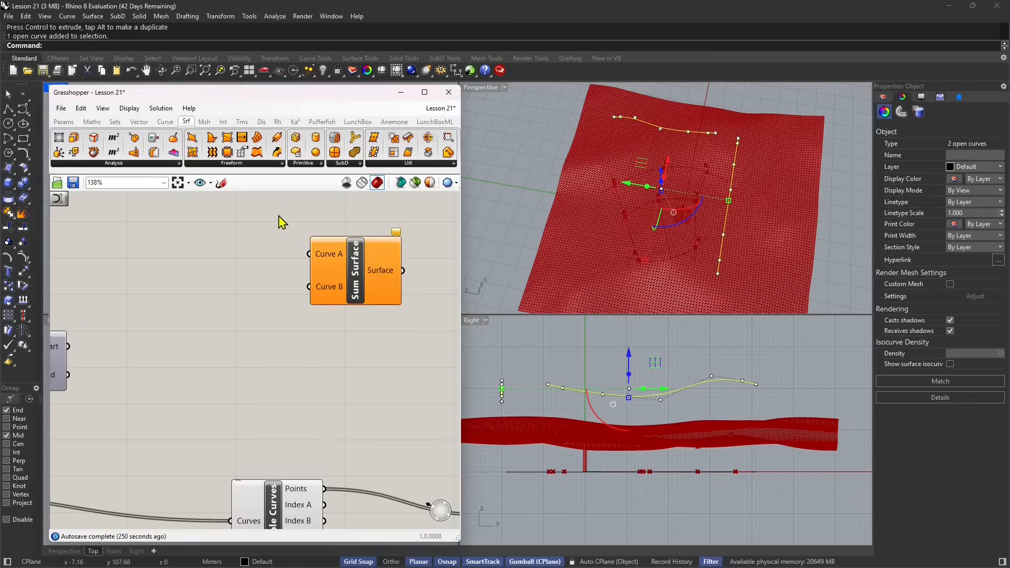
# Reference the guide curve running along Y in a Curve parameter wired to the Sum Surface's Curve A input.
pyautogui.click(667, 114)
pyautogui.click(653, 127)
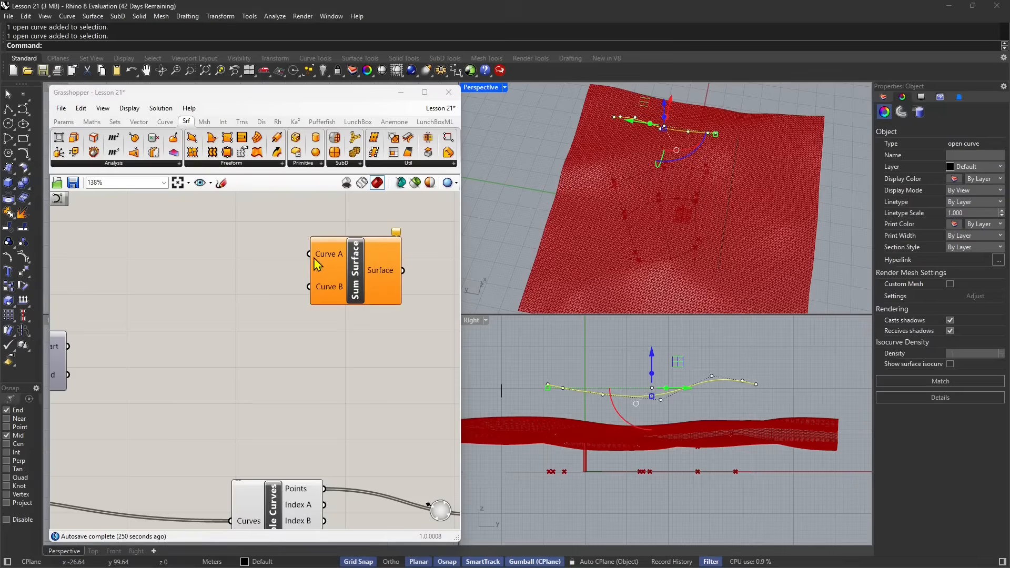
pyautogui.click(64, 121)
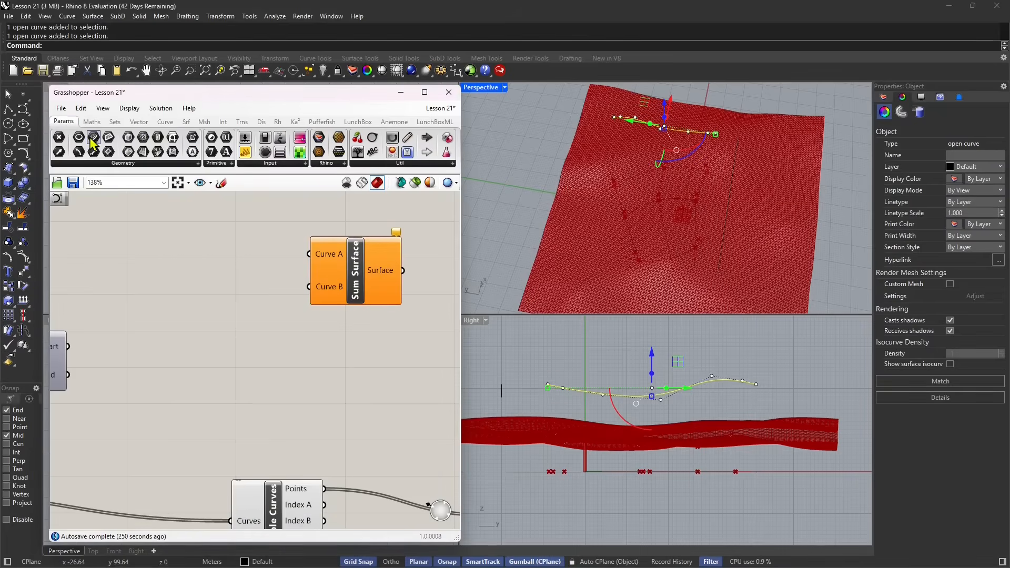
pyautogui.moveTo(94, 142); pyautogui.dragTo(309, 255)
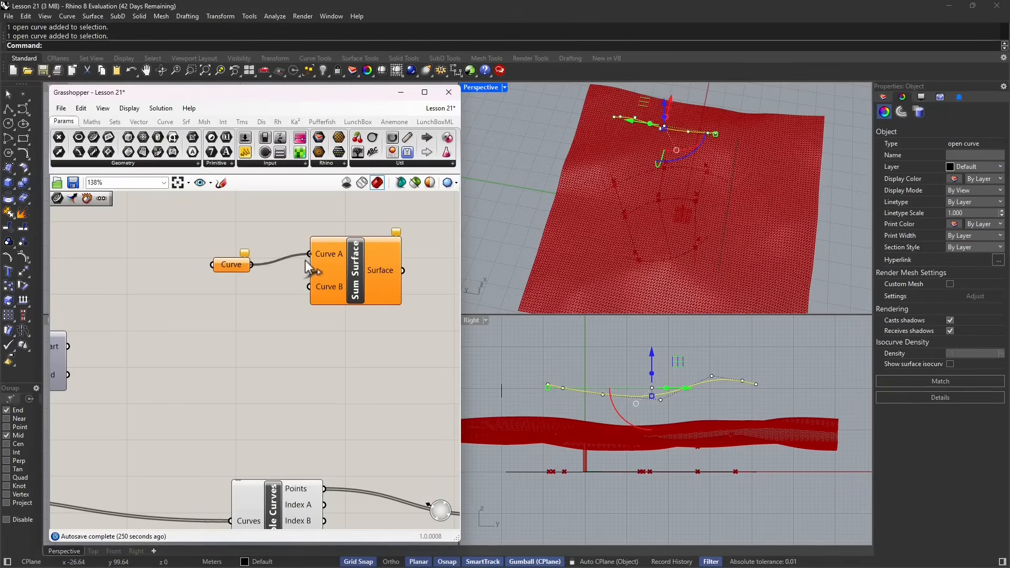
pyautogui.rightClick(225, 268)
pyautogui.click(266, 429)
pyautogui.moveTo(243, 269); pyautogui.dragTo(233, 245)
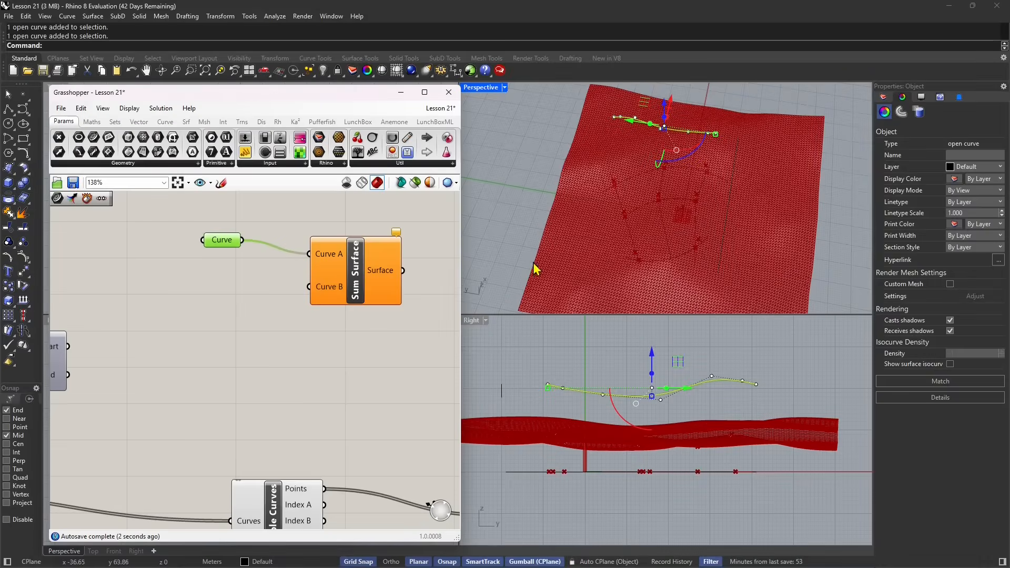
# Reference the guide curve running along X in a second Curve parameter wired to the Sum Surface's Curve B input.
pyautogui.click(729, 213)
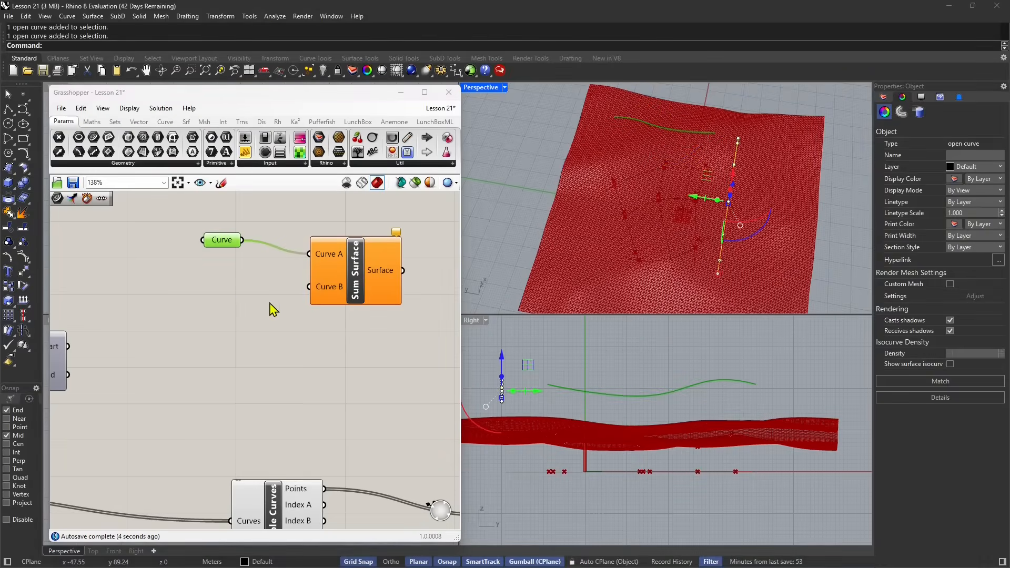
pyautogui.moveTo(116, 152); pyautogui.dragTo(309, 287)
pyautogui.rightClick(211, 312)
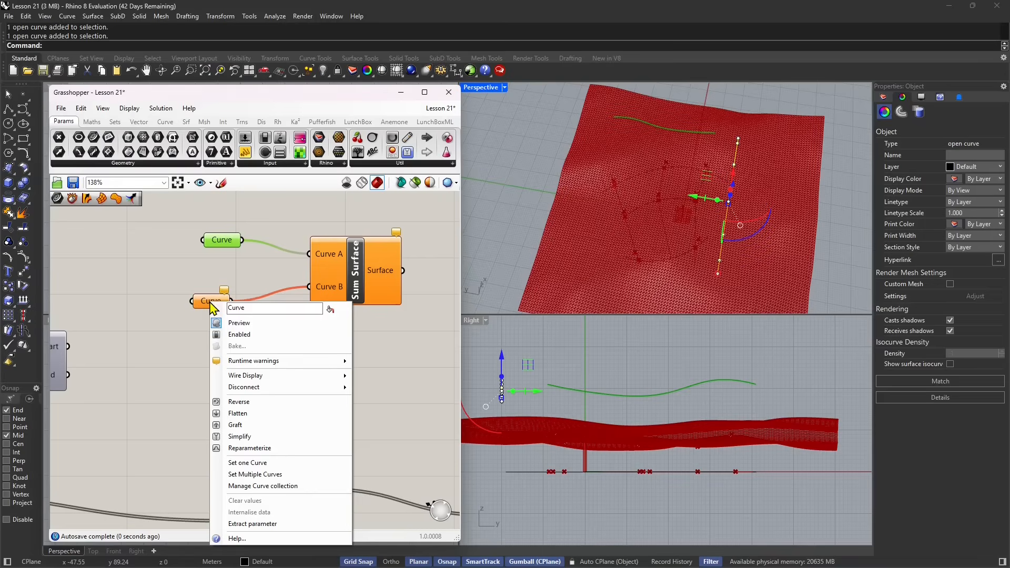
pyautogui.click(265, 463)
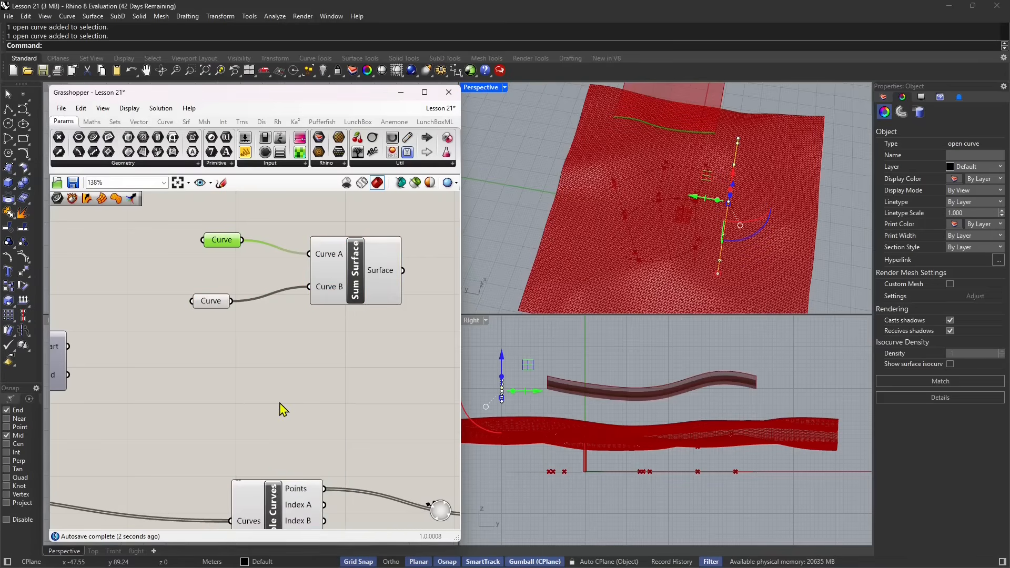
pyautogui.click(280, 404)
# Move the Curve A guide along negative X so the sum surface spans over the terrain.
pyautogui.moveTo(747, 205); pyautogui.dragTo(616, 223, button='right')
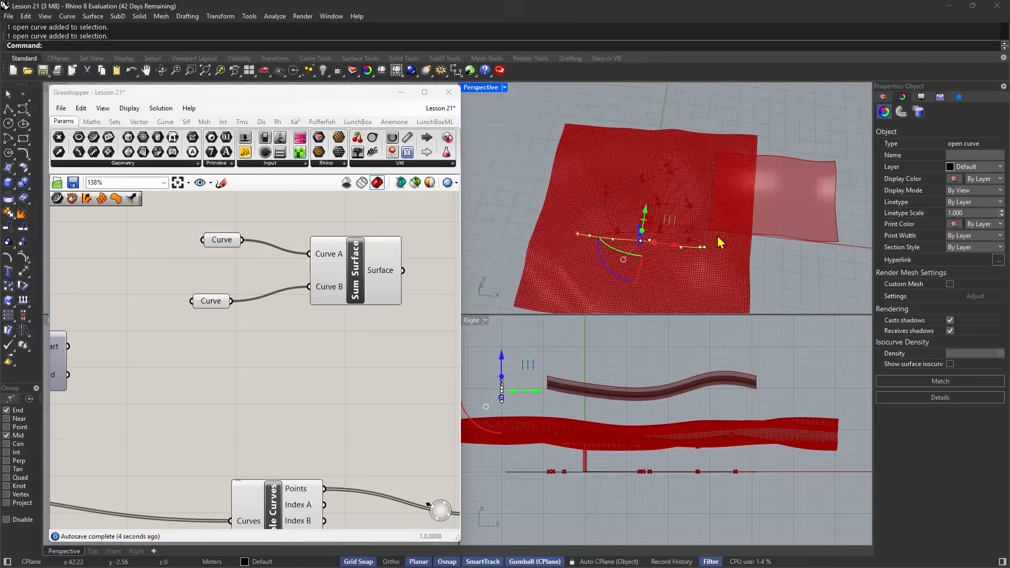
pyautogui.keyDown('shift'); pyautogui.moveTo(739, 233); pyautogui.dragTo(677, 235, button='right'); pyautogui.keyUp('shift')
pyautogui.click(654, 201)
pyautogui.click(643, 195)
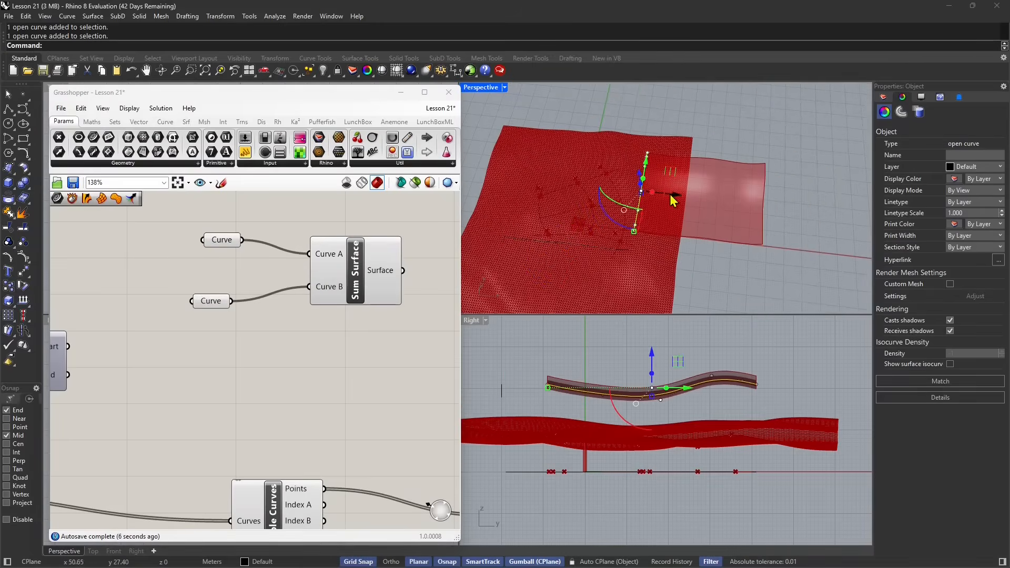
pyautogui.moveTo(674, 196); pyautogui.dragTo(544, 191)
pyautogui.moveTo(540, 245); pyautogui.dragTo(637, 236, button='right')
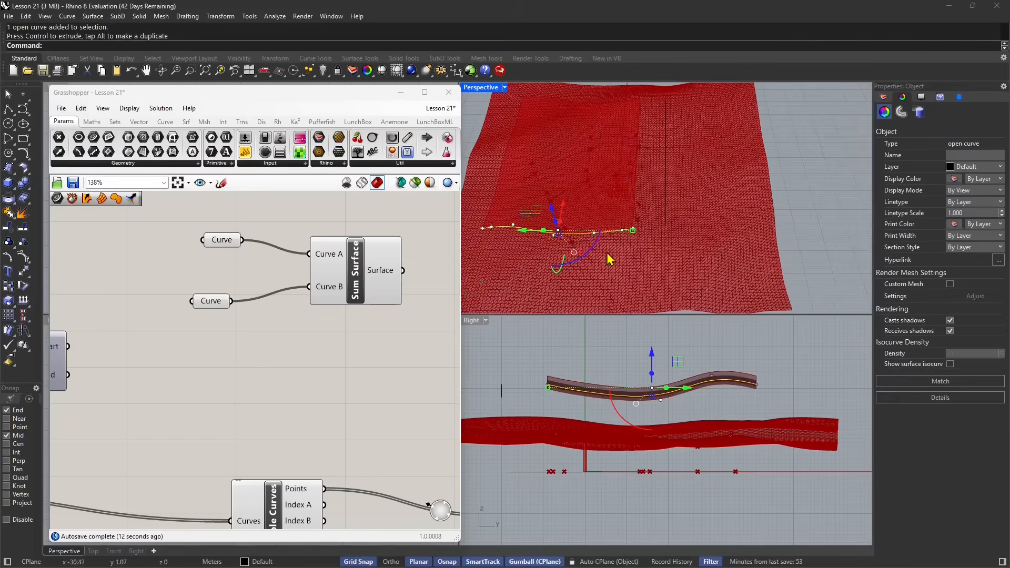
# Align the Curve A guide with the other guide's start at about X -33 m and shift that guide slightly toward negative Y.
pyautogui.moveTo(338, 101); pyautogui.dragTo(753, 110)
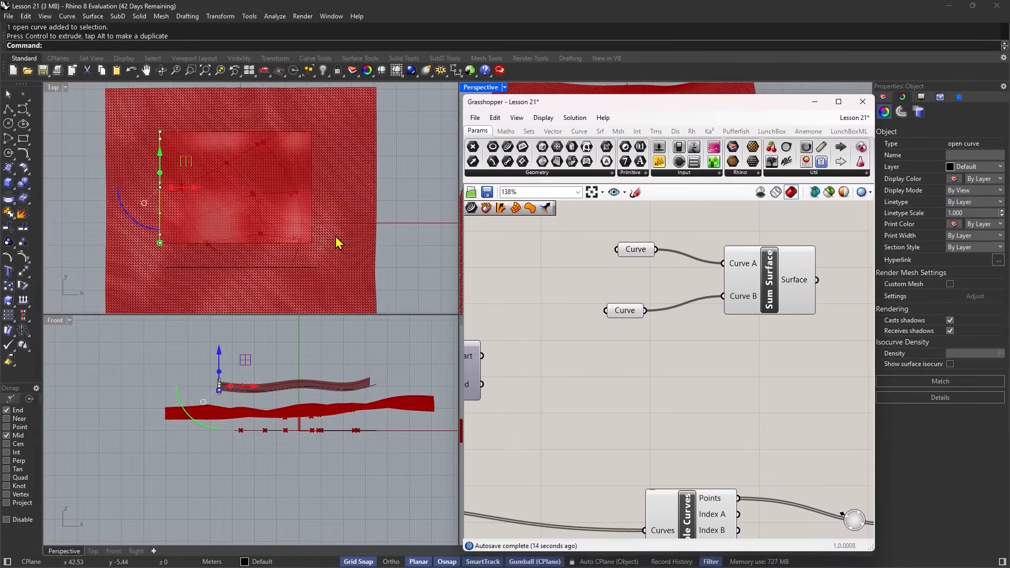
pyautogui.scroll(5, 247, 253)
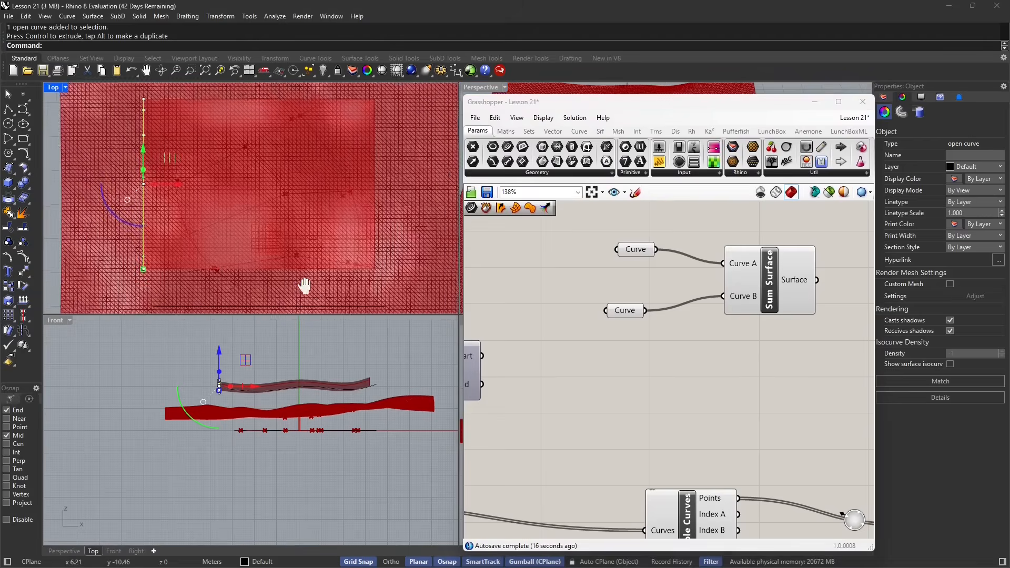
pyautogui.moveTo(212, 207); pyautogui.dragTo(222, 204)
pyautogui.click(321, 298)
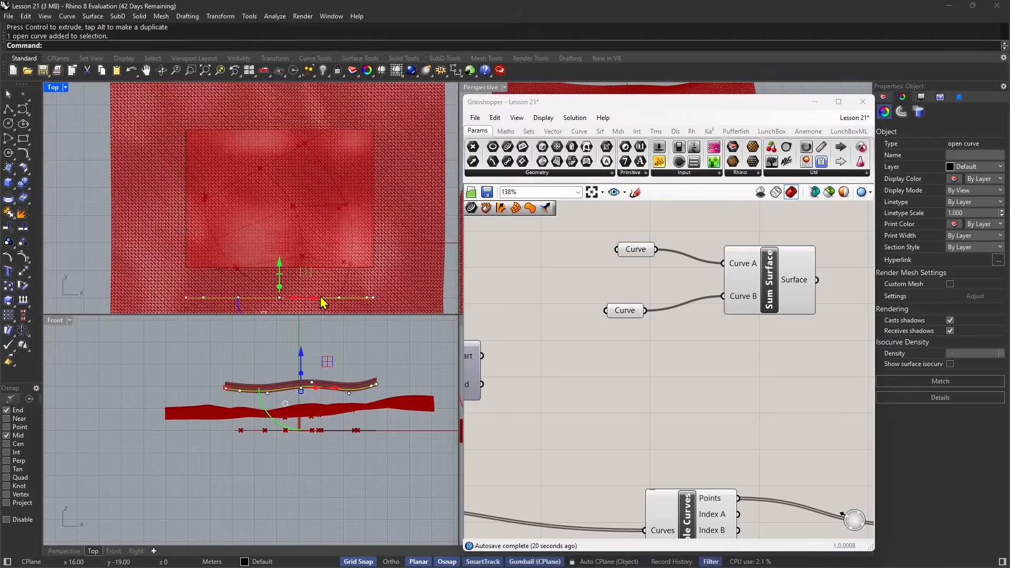
pyautogui.moveTo(281, 268)
pyautogui.mouseDown()
pyautogui.moveTo(280, 282)
pyautogui.moveTo(346, 280)
pyautogui.moveTo(284, 259)
pyautogui.moveTo(285, 248)
pyautogui.mouseUp()
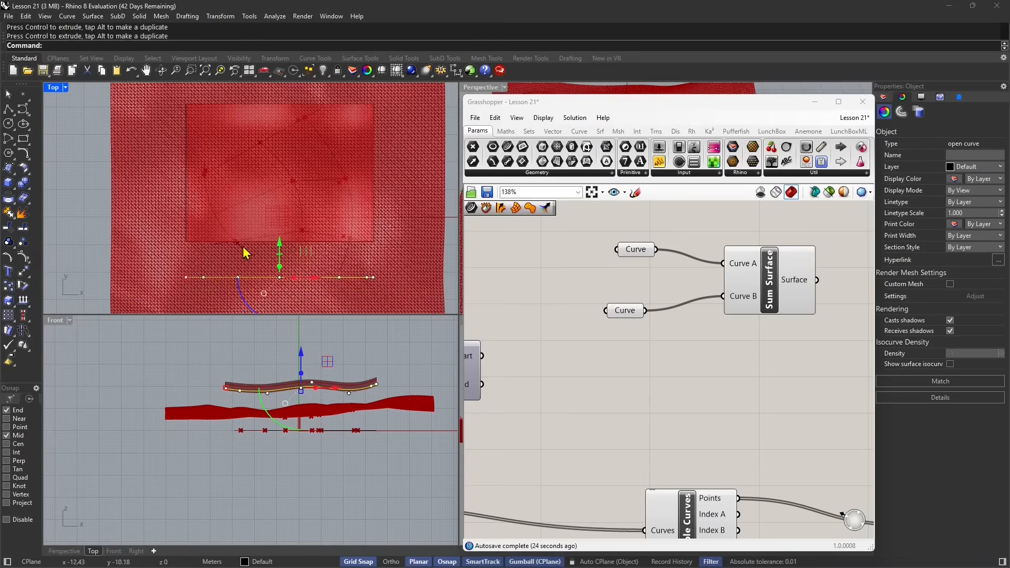
# Examine the gap between the Curve A guide's lower end and the other guide in the Top and Perspective views.
pyautogui.click(186, 225)
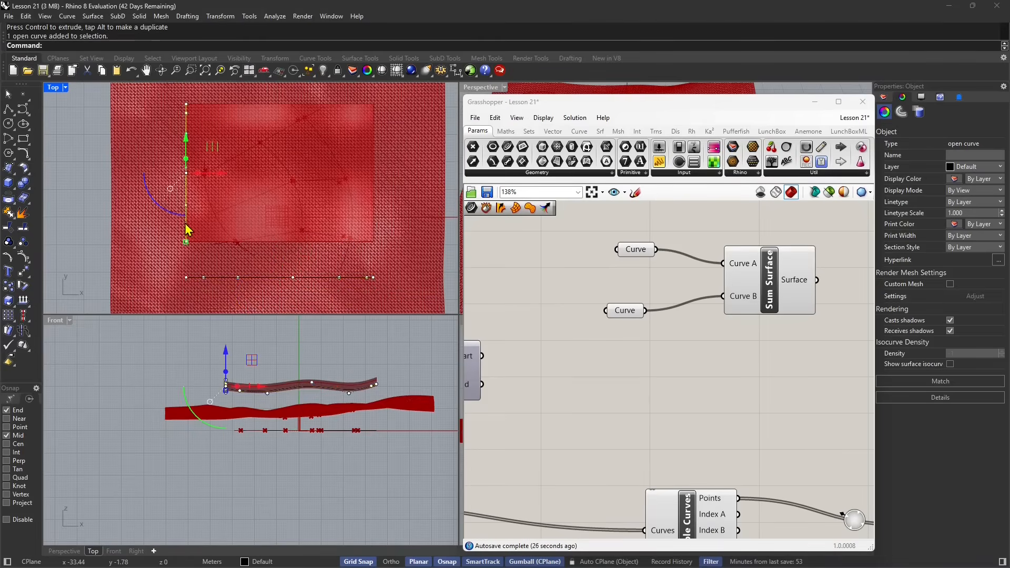
pyautogui.click(185, 245)
pyautogui.scroll(6, 186, 246)
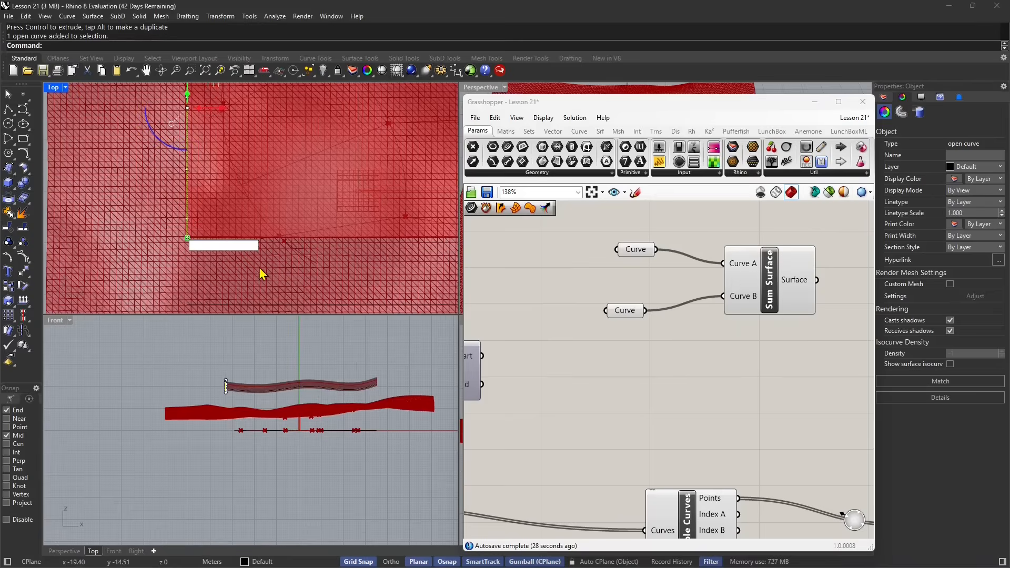
pyautogui.moveTo(684, 107); pyautogui.dragTo(225, 104)
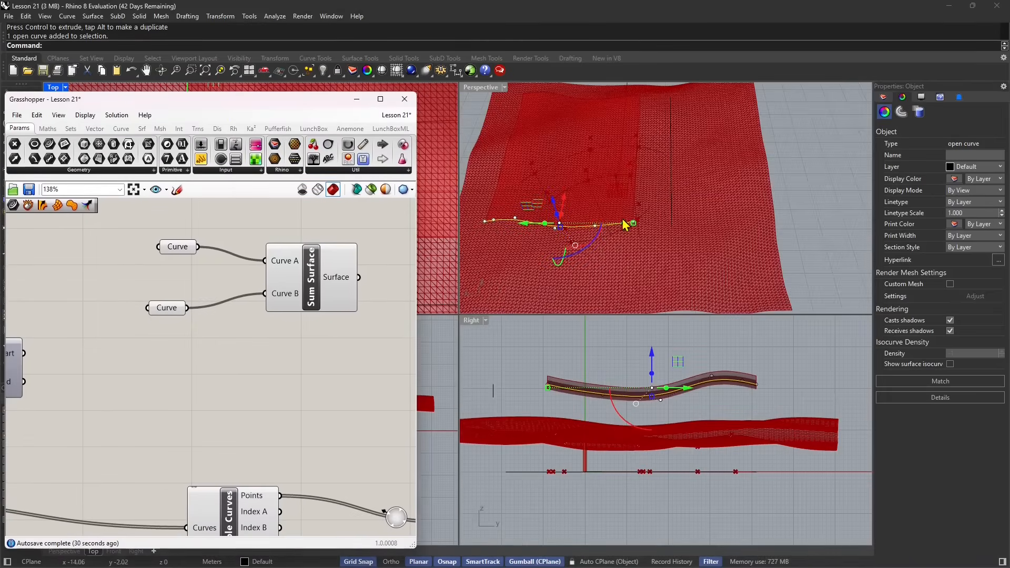
pyautogui.click(771, 206)
pyautogui.scroll(3, 625, 207)
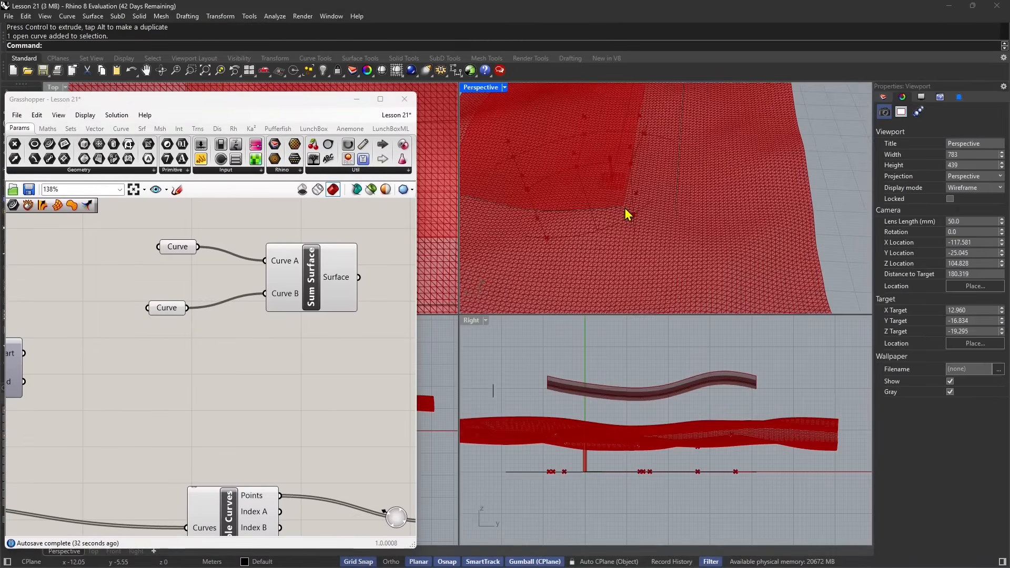
pyautogui.click(623, 207)
pyautogui.scroll(5, 622, 206)
pyautogui.rightClick(624, 211)
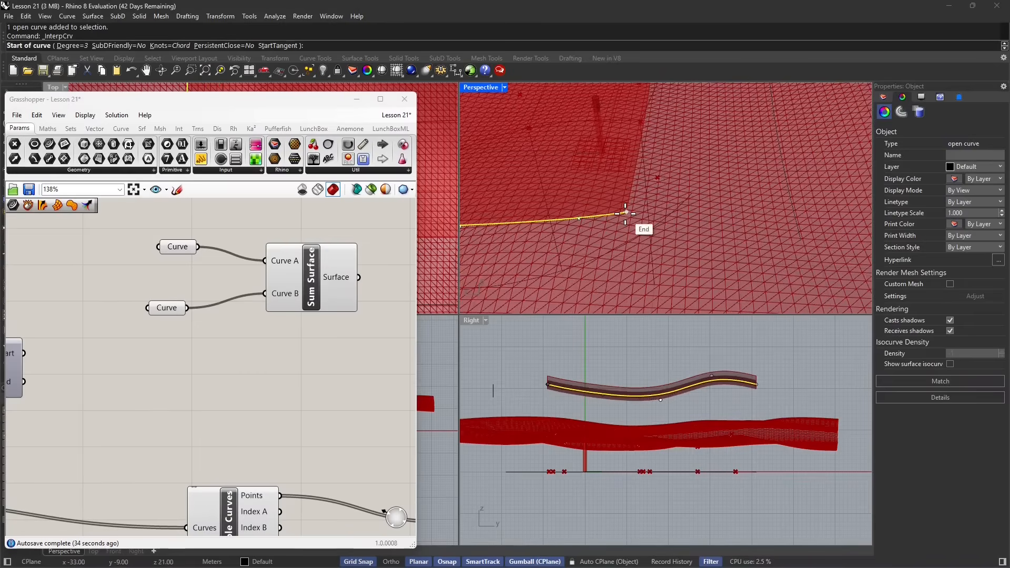
pyautogui.click(624, 213)
pyautogui.press('Escape')
# Pull the Curve A guide's end control point along negative Y to extend the sum surface toward the other guide.
pyautogui.click(626, 213)
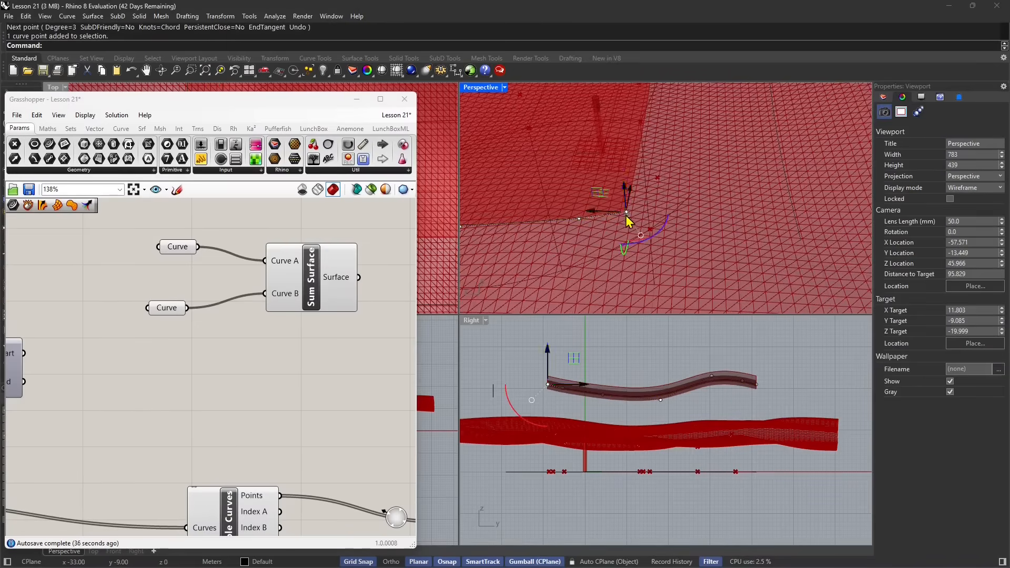
pyautogui.scroll(-5, 626, 216)
pyautogui.moveTo(588, 226); pyautogui.dragTo(604, 226)
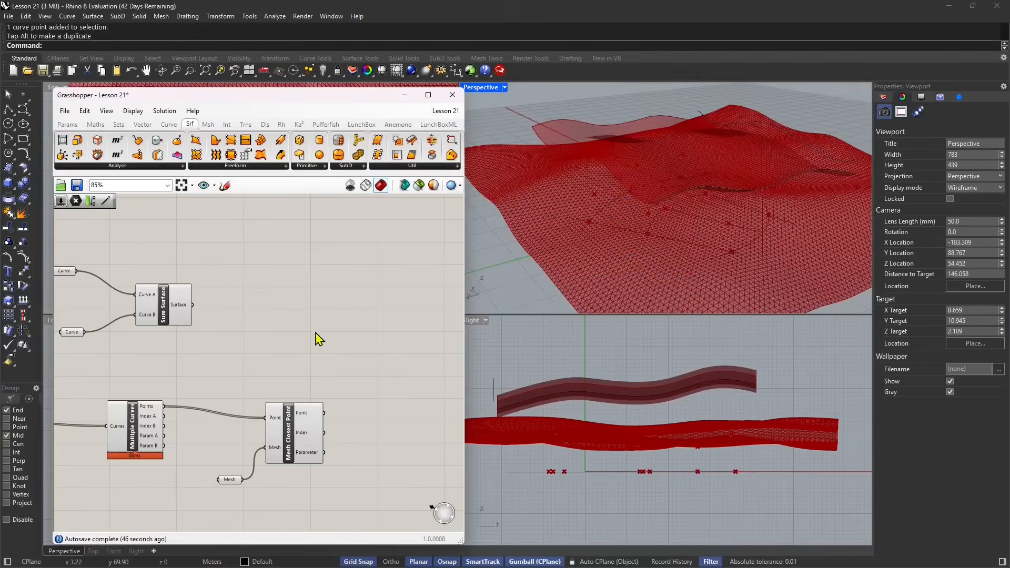
# Add a Line component to the canvas and place it above the Mesh Closest Point component.
pyautogui.doubleClick(313, 338)
pyautogui.write('line')
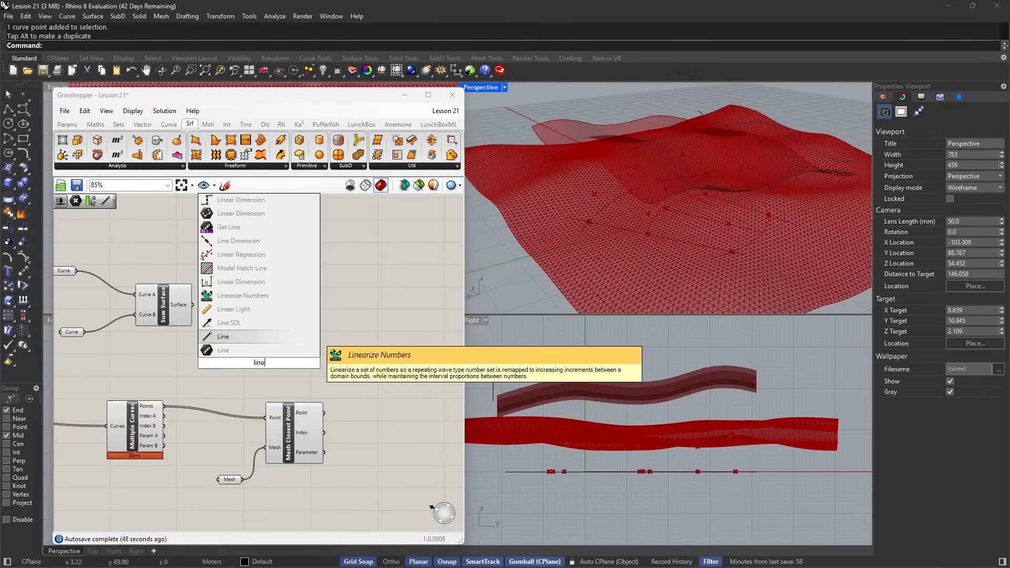
pyautogui.click(221, 337)
pyautogui.moveTo(264, 366); pyautogui.dragTo(314, 338)
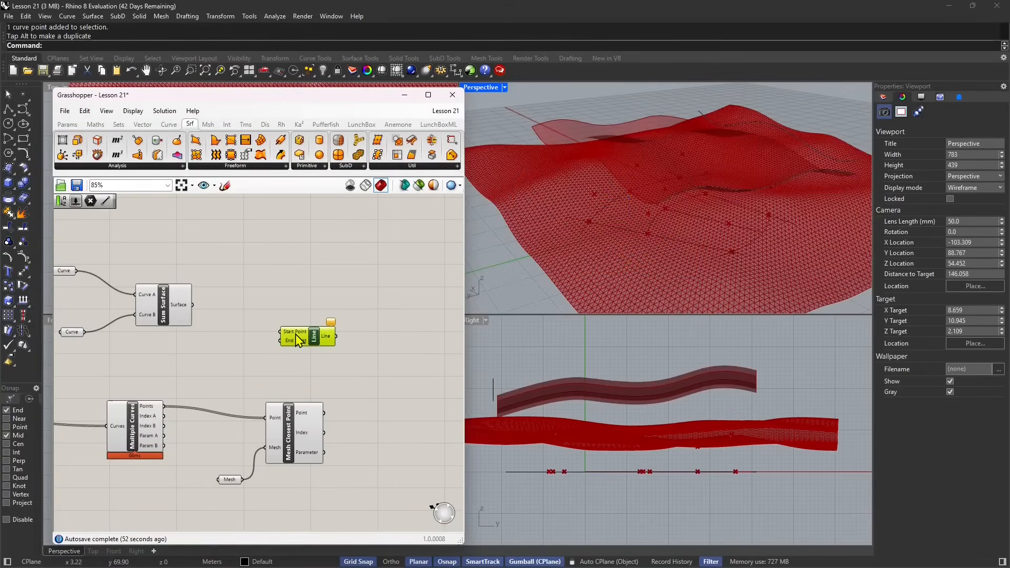
# Set the Line component's start point to the world origin, picked in the Front view.
pyautogui.rightClick(298, 340)
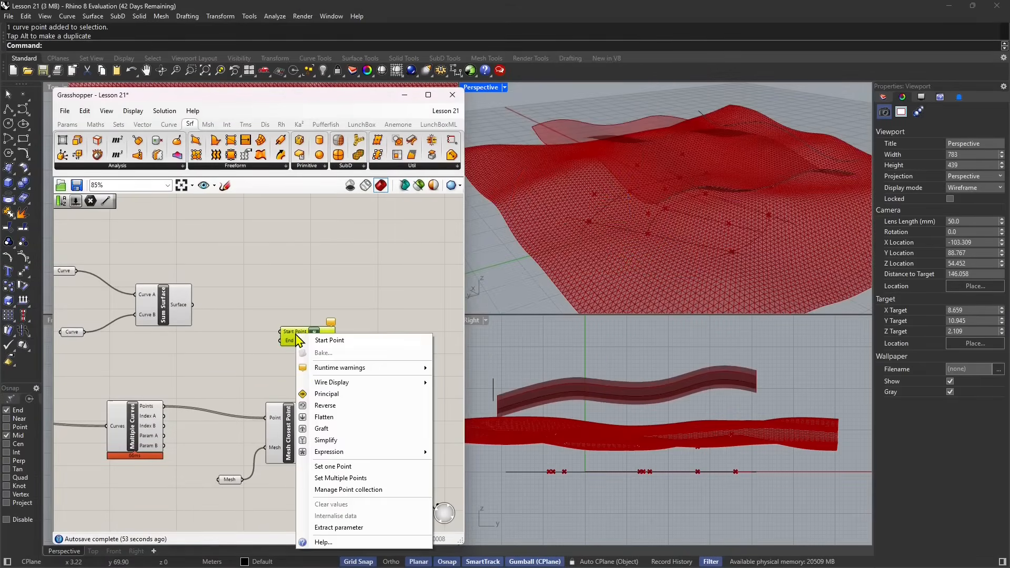
pyautogui.click(344, 467)
pyautogui.scroll(4, 297, 429)
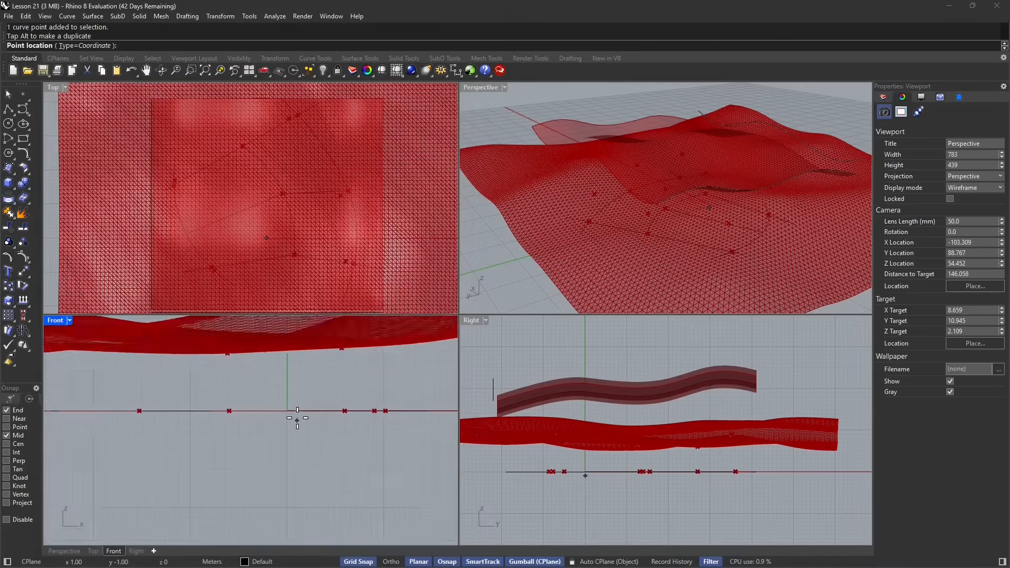
pyautogui.click(286, 412)
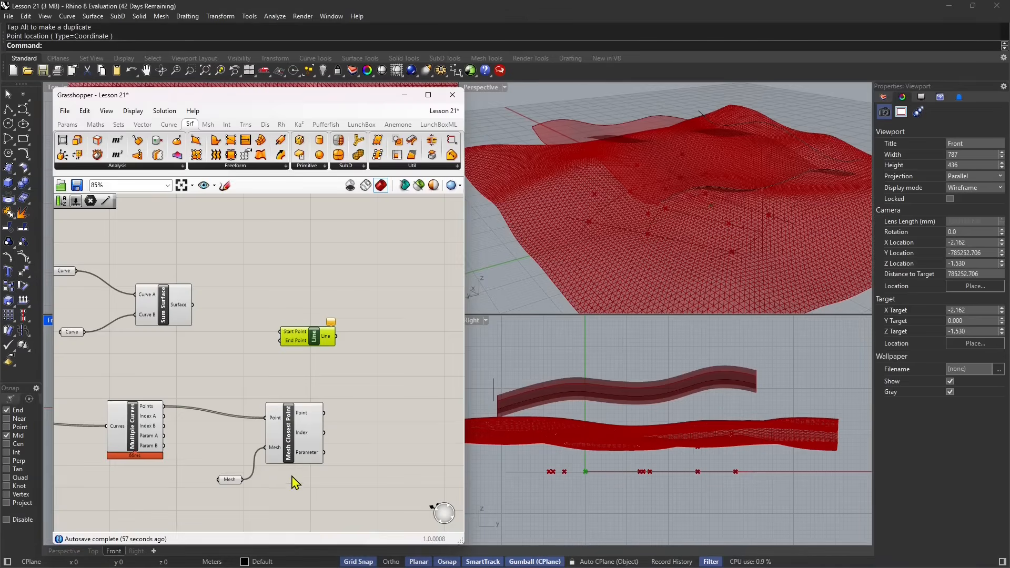
# Set the Line component's end point 30 m directly above the world origin, picked in the Front view.
pyautogui.rightClick(294, 346)
pyautogui.click(336, 469)
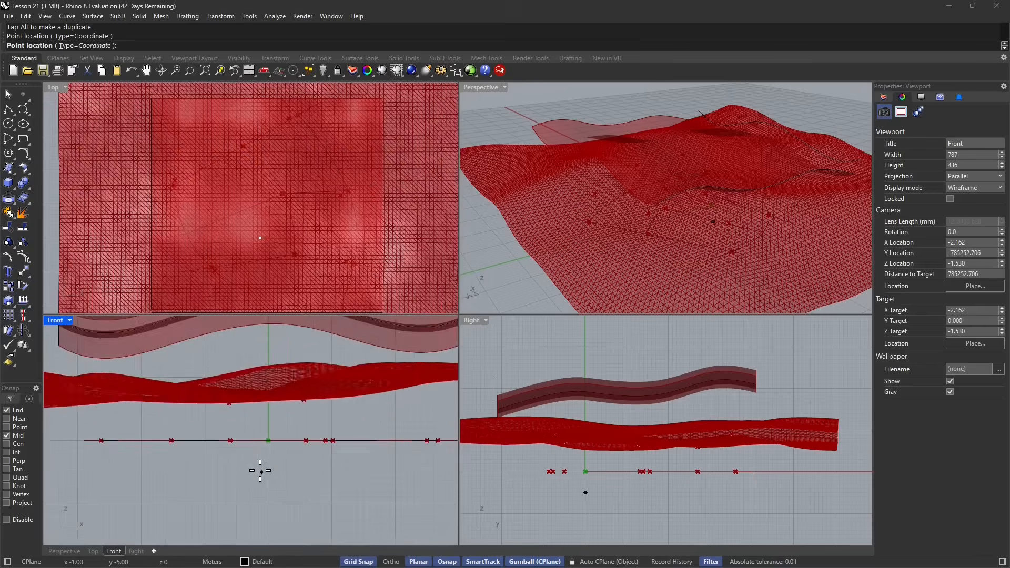
pyautogui.scroll(-8, 263, 453)
pyautogui.scroll(4, 267, 354)
pyautogui.click(267, 359)
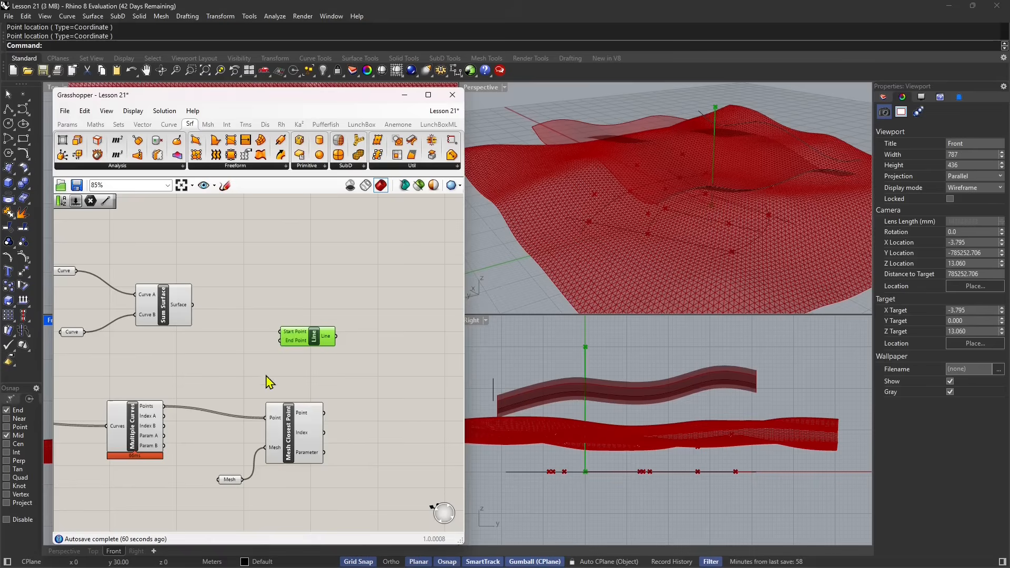
pyautogui.moveTo(687, 115); pyautogui.dragTo(712, 185, button='right')
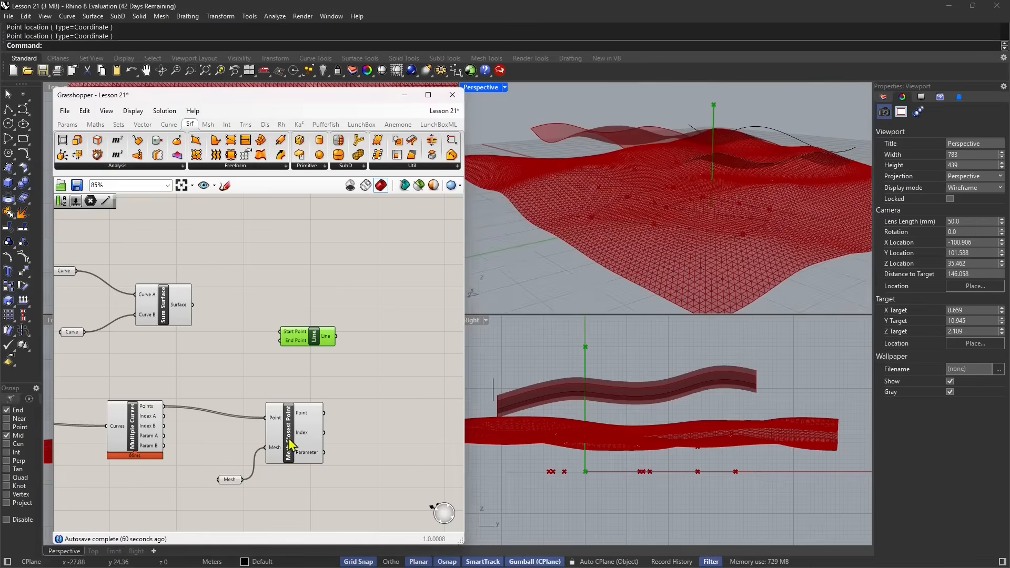
# Reposition the Line component on the canvas, slightly above and to the right of the Mesh Closest Point component.
pyautogui.moveTo(295, 421); pyautogui.dragTo(291, 452)
pyautogui.moveTo(319, 344); pyautogui.dragTo(414, 363)
pyautogui.moveTo(363, 380); pyautogui.dragTo(299, 381, button='right')
pyautogui.moveTo(350, 366); pyautogui.dragTo(290, 356)
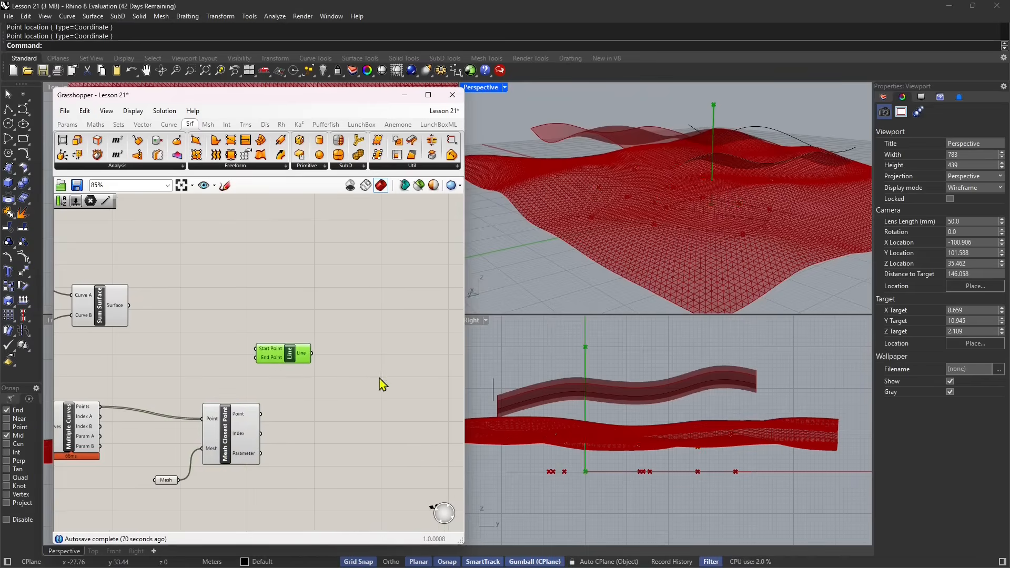
# Add a Move To Point component and connect the Line output to its Geometry input.
pyautogui.doubleClick(343, 373)
pyautogui.write('move')
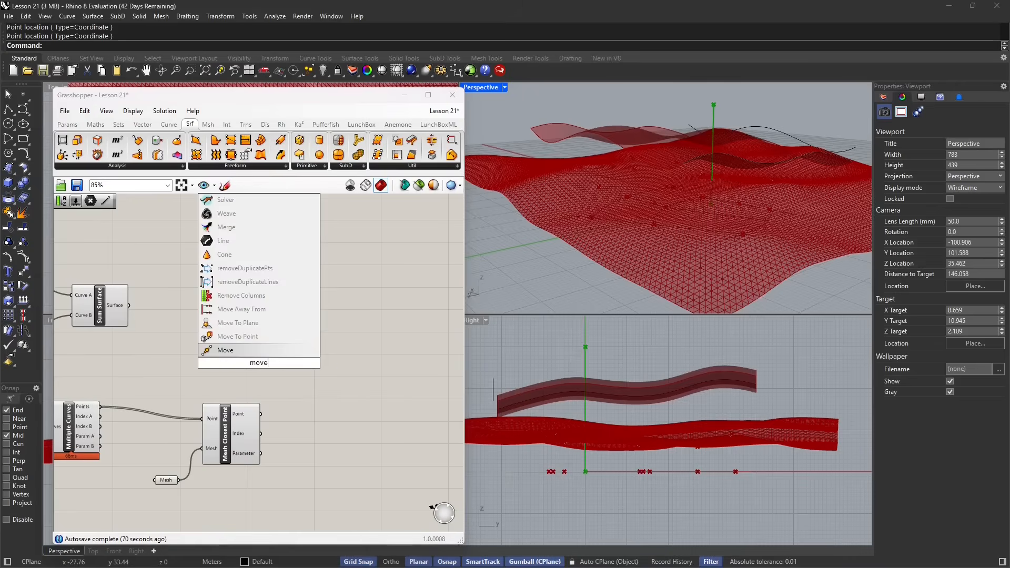
pyautogui.click(230, 340)
pyautogui.moveTo(264, 368); pyautogui.dragTo(396, 377)
pyautogui.moveTo(346, 393); pyautogui.dragTo(320, 393, button='right')
pyautogui.moveTo(256, 355); pyautogui.dragTo(329, 357)
pyautogui.moveTo(344, 361); pyautogui.dragTo(342, 365)
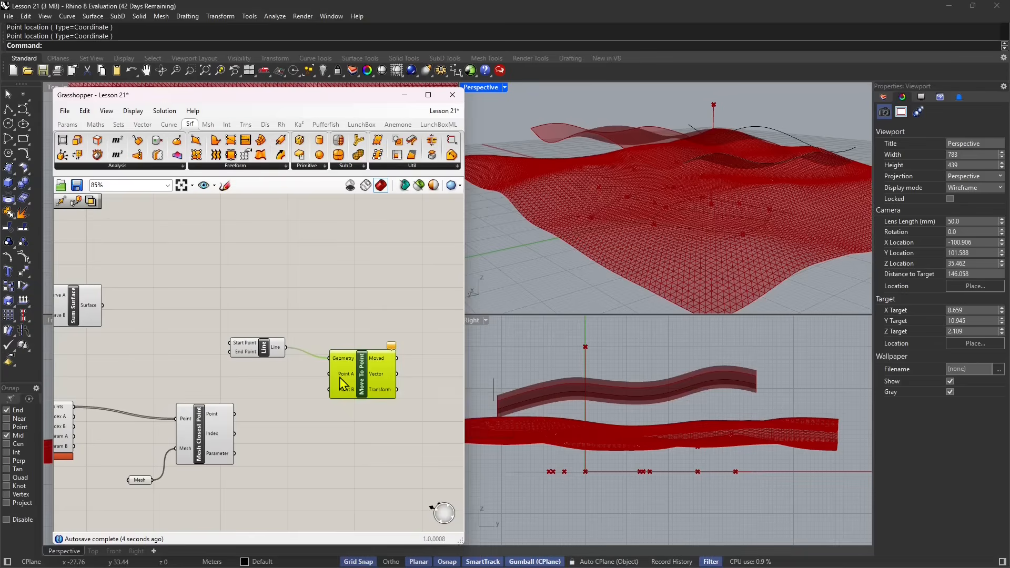
# Set Move To Point's Point A to the world origin and connect Mesh Closest Point's Point output to Point B.
pyautogui.rightClick(340, 380)
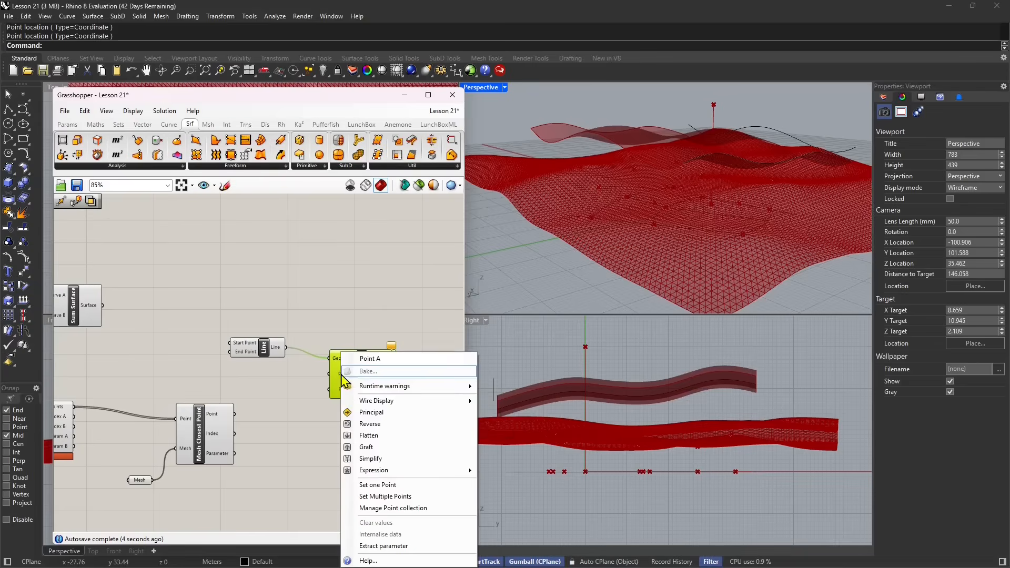
pyautogui.click(394, 485)
pyautogui.click(333, 491)
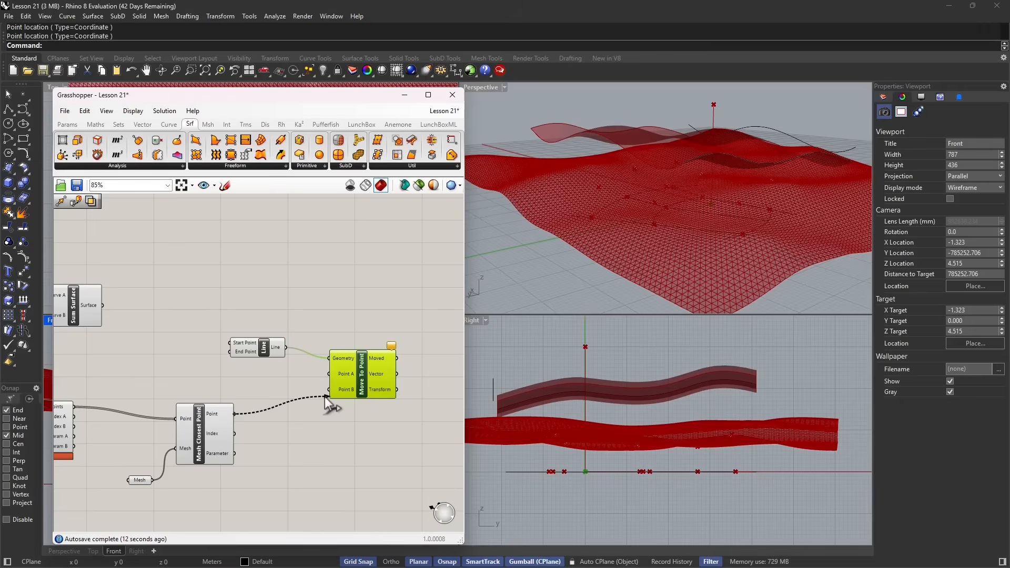
pyautogui.moveTo(324, 396); pyautogui.dragTo(369, 389)
pyautogui.moveTo(679, 236); pyautogui.dragTo(631, 264, button='right')
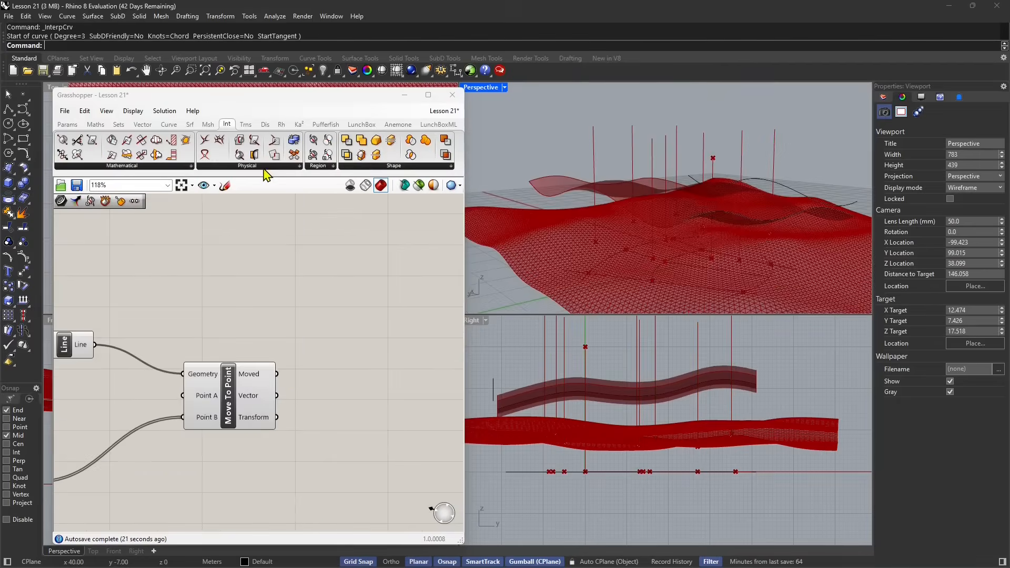
# Add a Surface | Curve intersection component and connect the Sum Surface output to its Surface input.
pyautogui.click(262, 166)
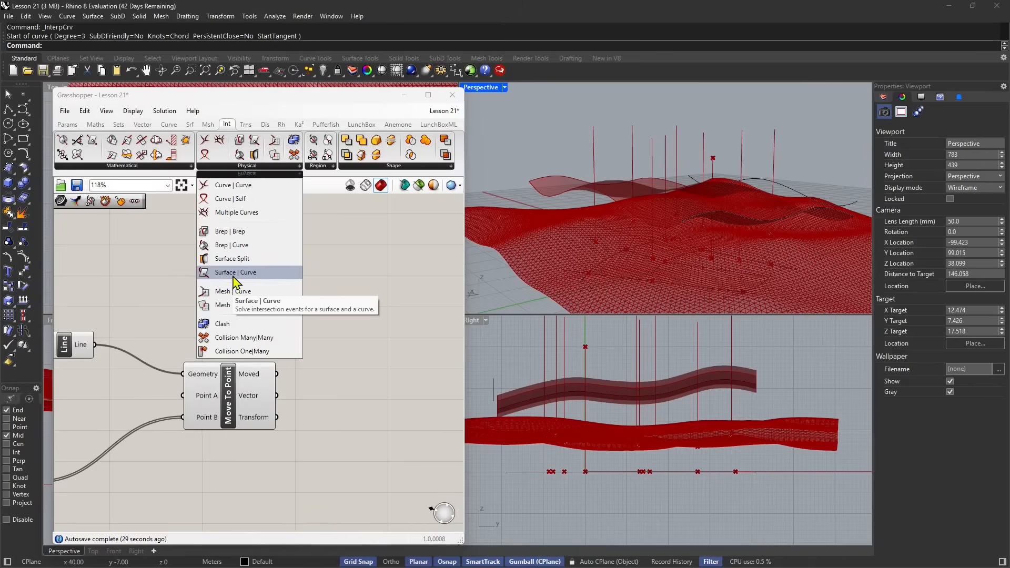
pyautogui.moveTo(233, 278); pyautogui.dragTo(356, 321)
pyautogui.scroll(-3, 266, 345)
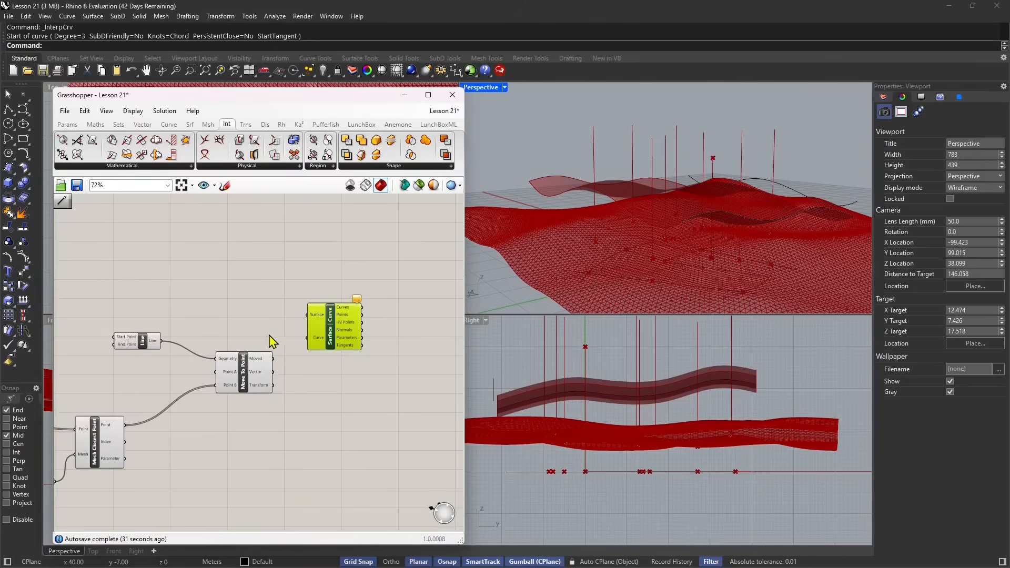
pyautogui.moveTo(206, 324); pyautogui.dragTo(285, 319, button='right')
pyautogui.moveTo(87, 306); pyautogui.dragTo(244, 265)
pyautogui.moveTo(276, 271); pyautogui.dragTo(217, 272, button='right')
pyautogui.moveTo(211, 261); pyautogui.dragTo(328, 313)
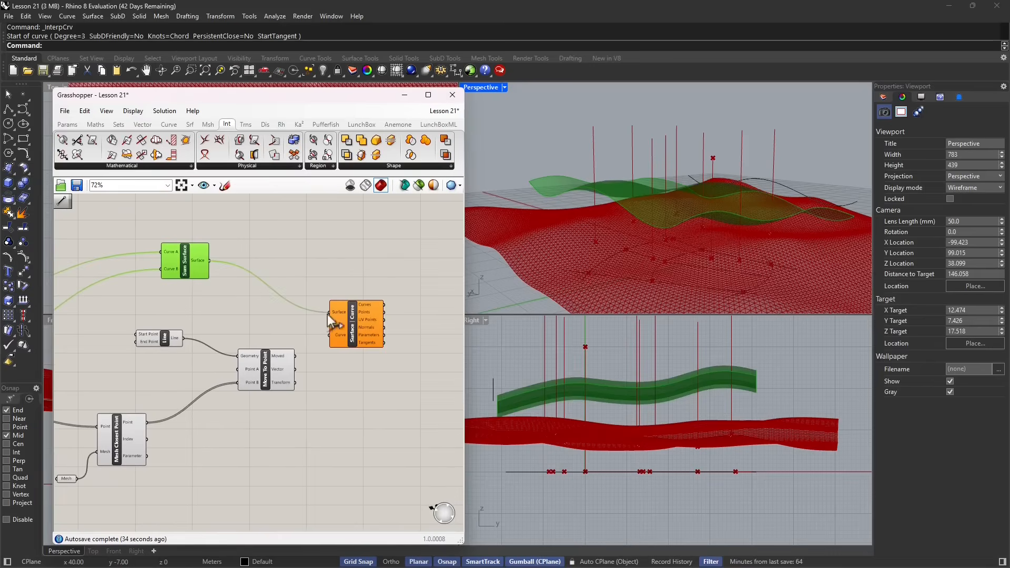
# Connect Move To Point's Moved output to the Curve input of the Surface | Curve component.
pyautogui.click(353, 341)
pyautogui.scroll(3, 354, 341)
pyautogui.moveTo(275, 362); pyautogui.dragTo(321, 332)
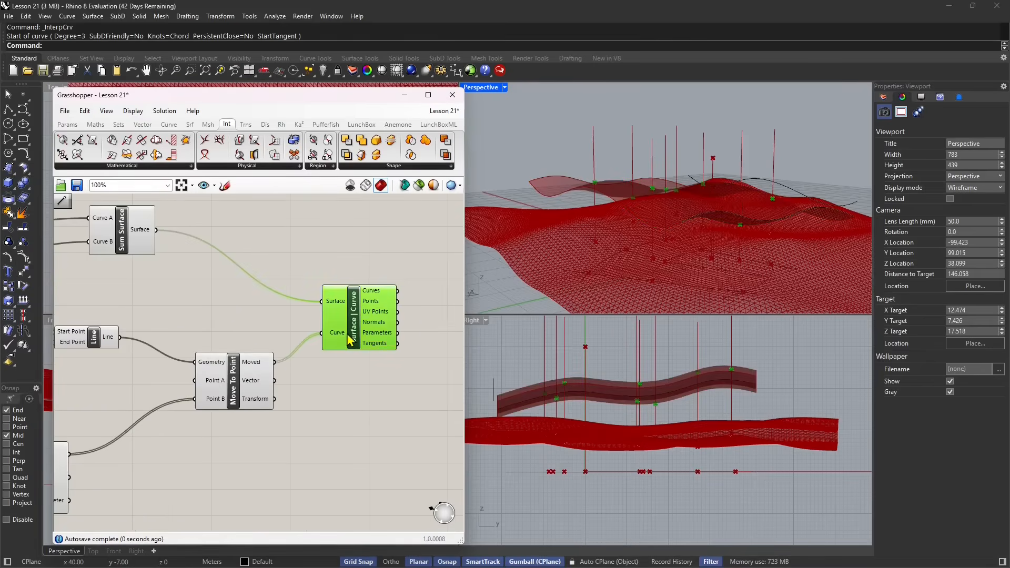
pyautogui.moveTo(684, 182); pyautogui.dragTo(606, 192, button='right')
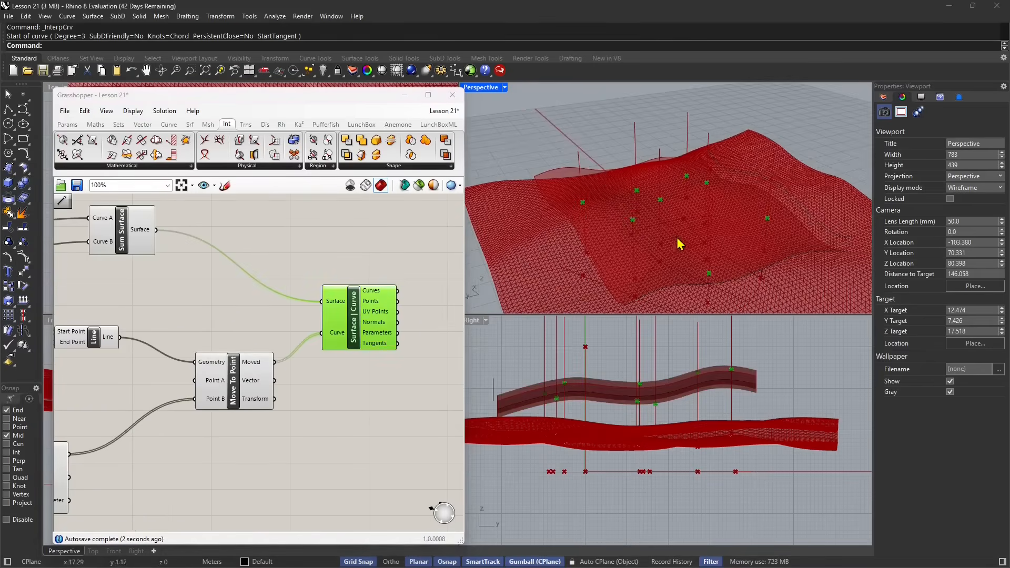
pyautogui.moveTo(356, 324); pyautogui.dragTo(388, 321)
pyautogui.moveTo(647, 276); pyautogui.dragTo(657, 240, button='right')
# Add a second Line component and place it below the Surface | Curve component.
pyautogui.moveTo(321, 372); pyautogui.dragTo(232, 333, button='right')
pyautogui.scroll(-3, 239, 342)
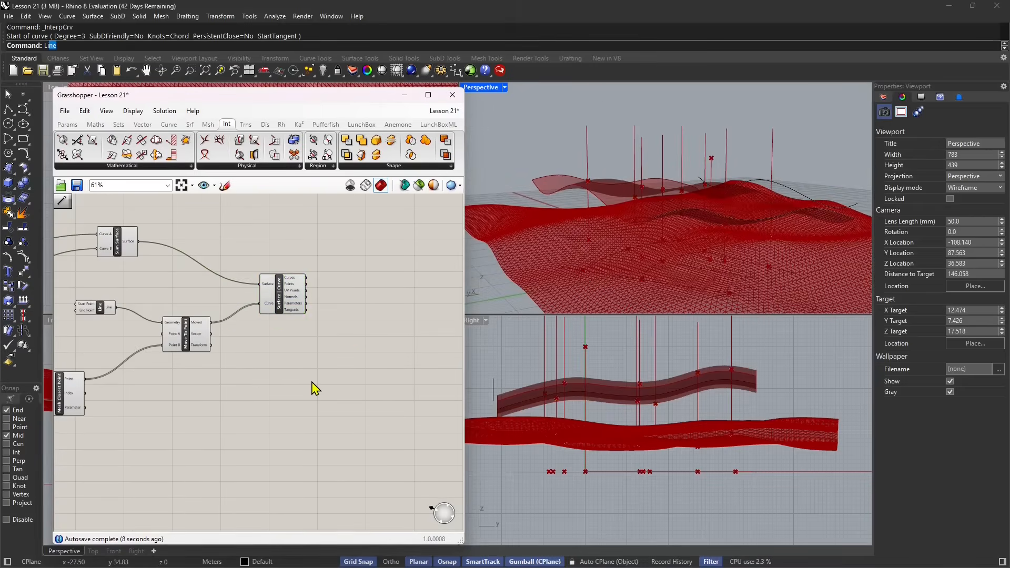
pyautogui.click(68, 124)
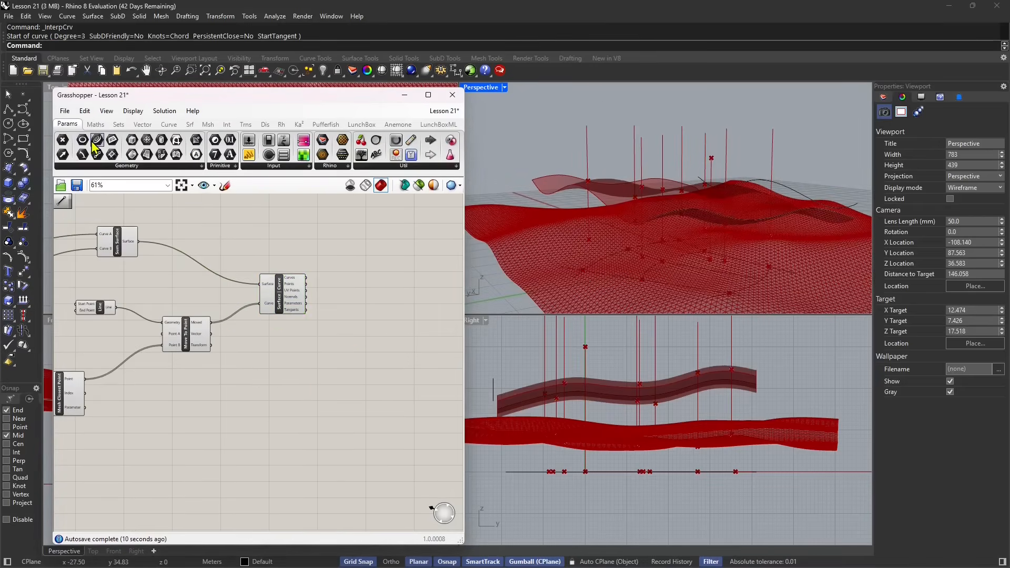
pyautogui.doubleClick(322, 379)
pyautogui.write('line')
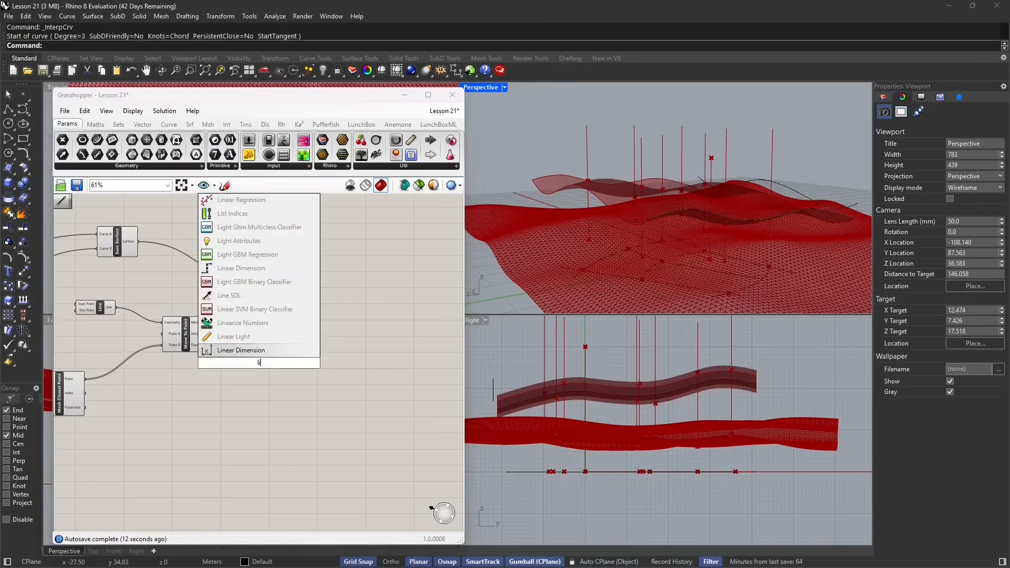
pyautogui.click(246, 339)
pyautogui.moveTo(261, 360); pyautogui.dragTo(352, 358)
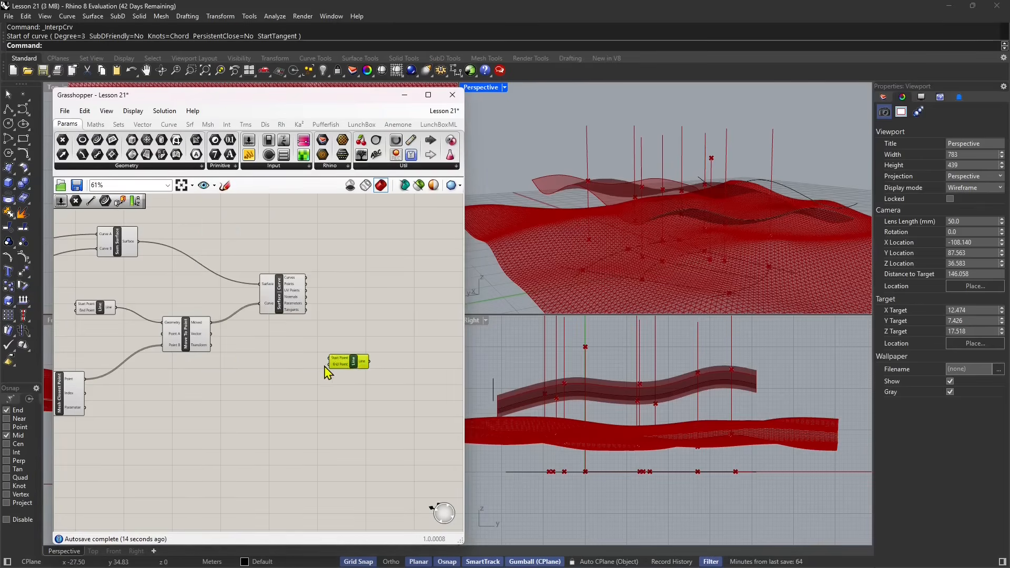
# Connect Surface | Curve's Points output to the new Line's Start Point input and flatten that input.
pyautogui.scroll(2, 322, 365)
pyautogui.moveTo(301, 253); pyautogui.dragTo(360, 356)
pyautogui.scroll(2, 332, 357)
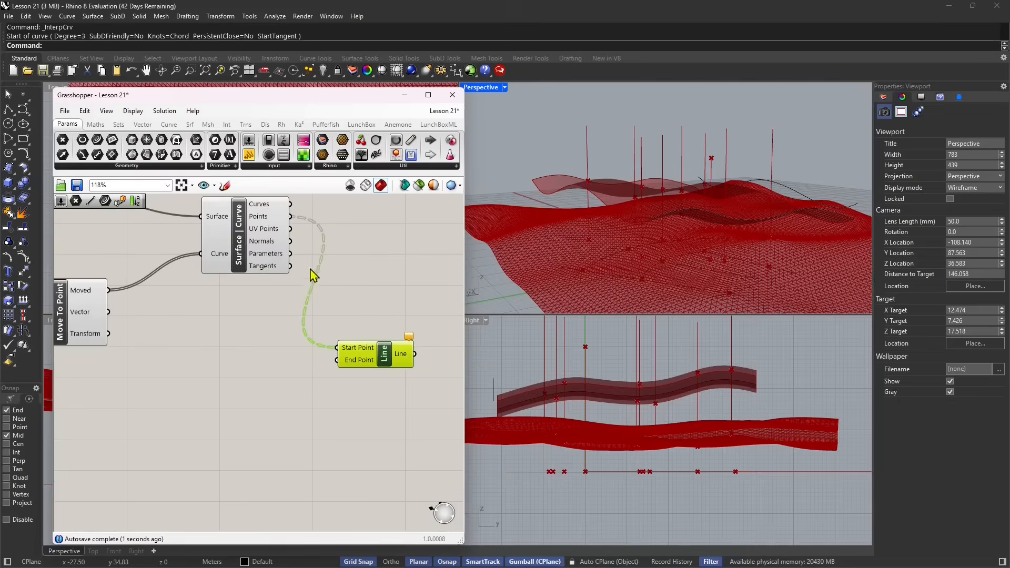
pyautogui.rightClick(346, 352)
pyautogui.click(369, 427)
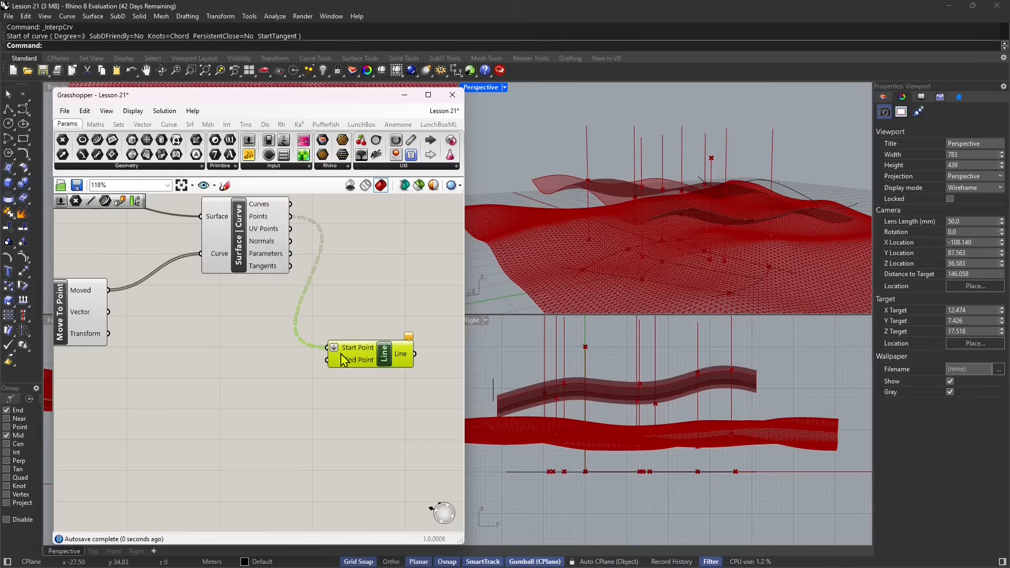
# Connect Mesh Closest Point's Point output to the new Line component's End Point input.
pyautogui.scroll(-2, 337, 355)
pyautogui.moveTo(348, 362); pyautogui.dragTo(383, 335, button='right')
pyautogui.scroll(-1, 328, 376)
pyautogui.moveTo(218, 383); pyautogui.dragTo(305, 354, button='right')
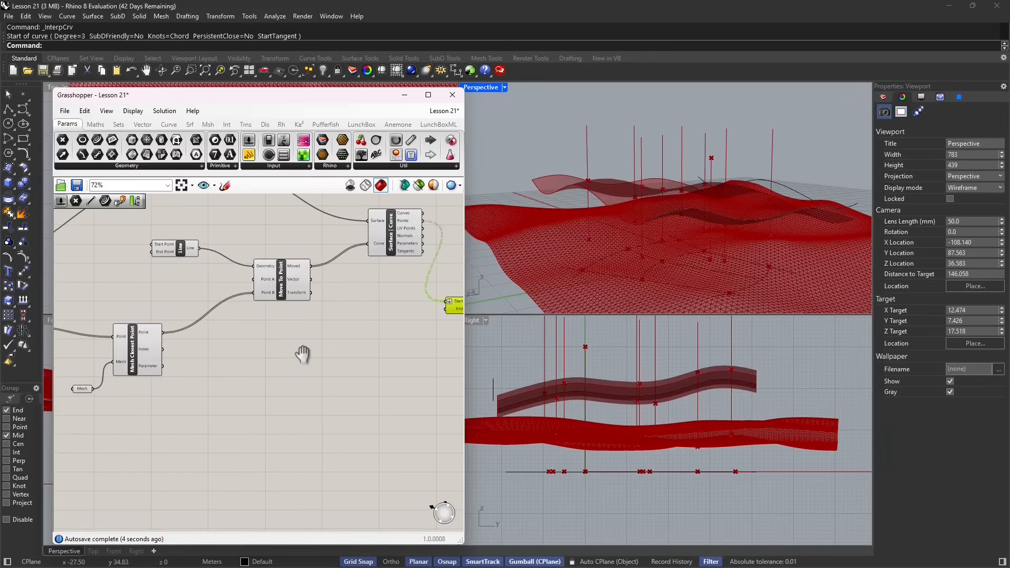
pyautogui.click(151, 358)
pyautogui.moveTo(750, 287); pyautogui.dragTo(639, 184, button='right')
pyautogui.moveTo(309, 352); pyautogui.dragTo(249, 351, button='right')
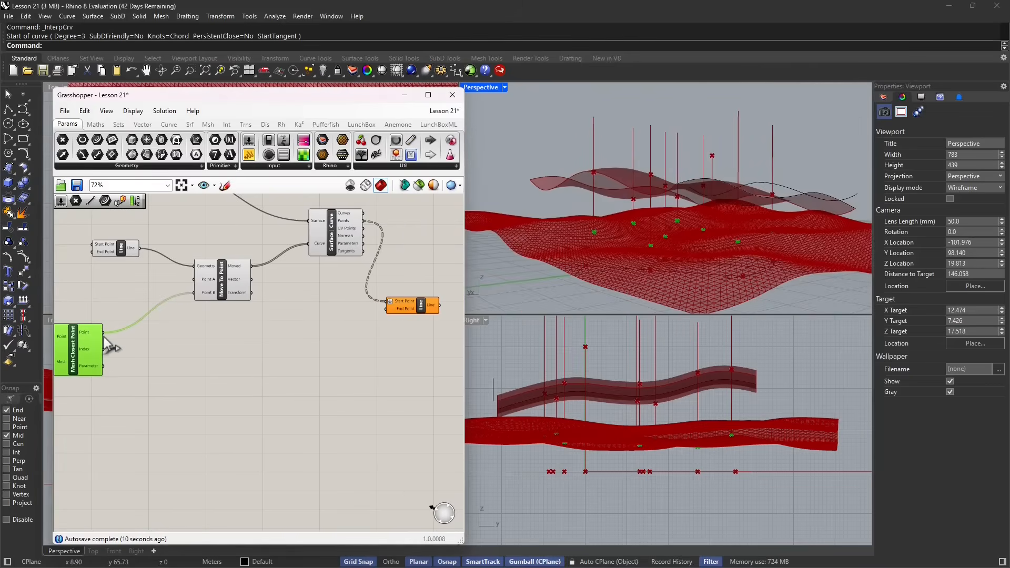
pyautogui.moveTo(103, 332); pyautogui.dragTo(420, 314)
pyautogui.click(419, 315)
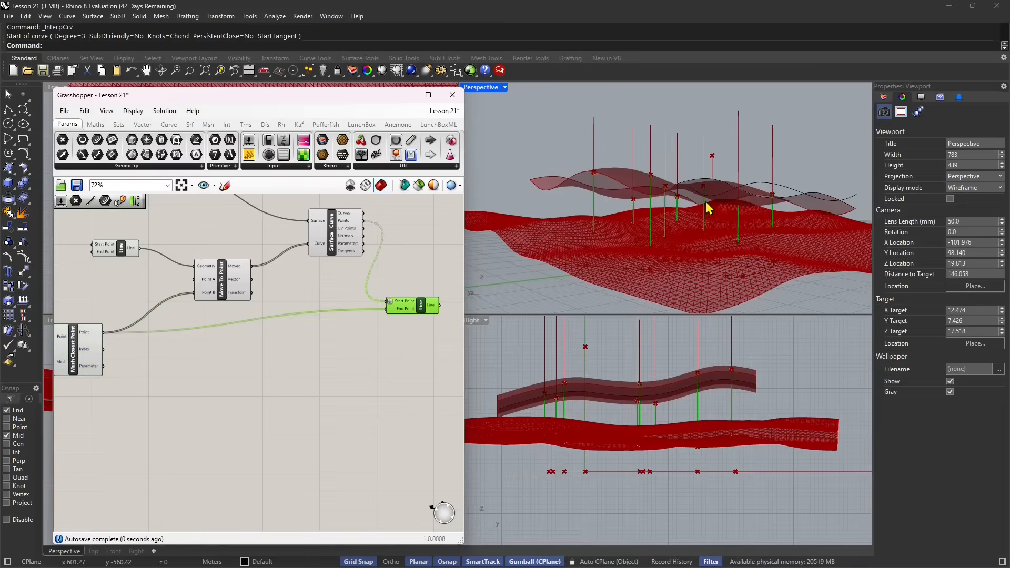
pyautogui.moveTo(706, 209); pyautogui.dragTo(694, 237, button='right')
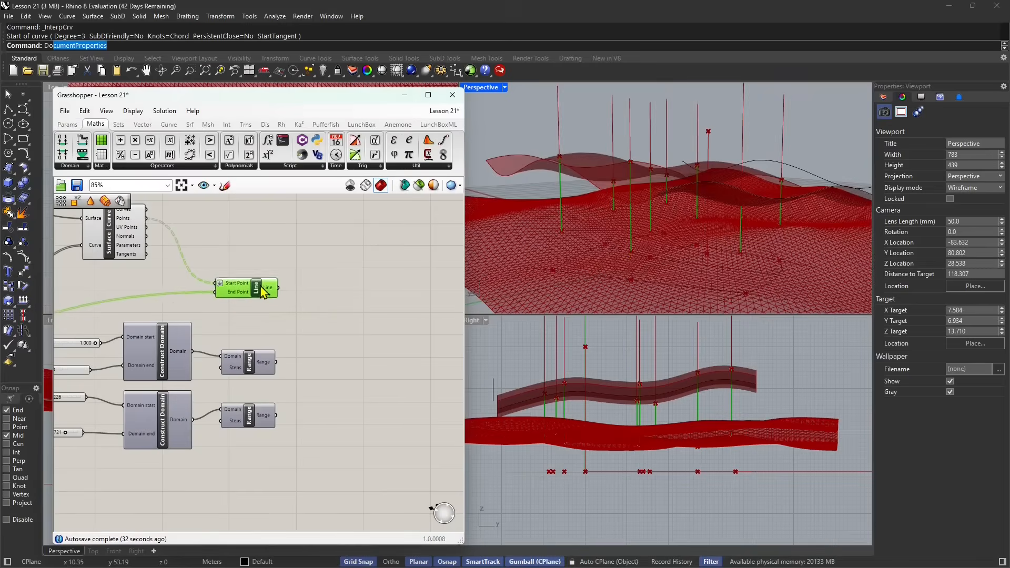
# Add a Pipe component and place it beside the second Line component.
pyautogui.moveTo(686, 245); pyautogui.dragTo(663, 238, button='right')
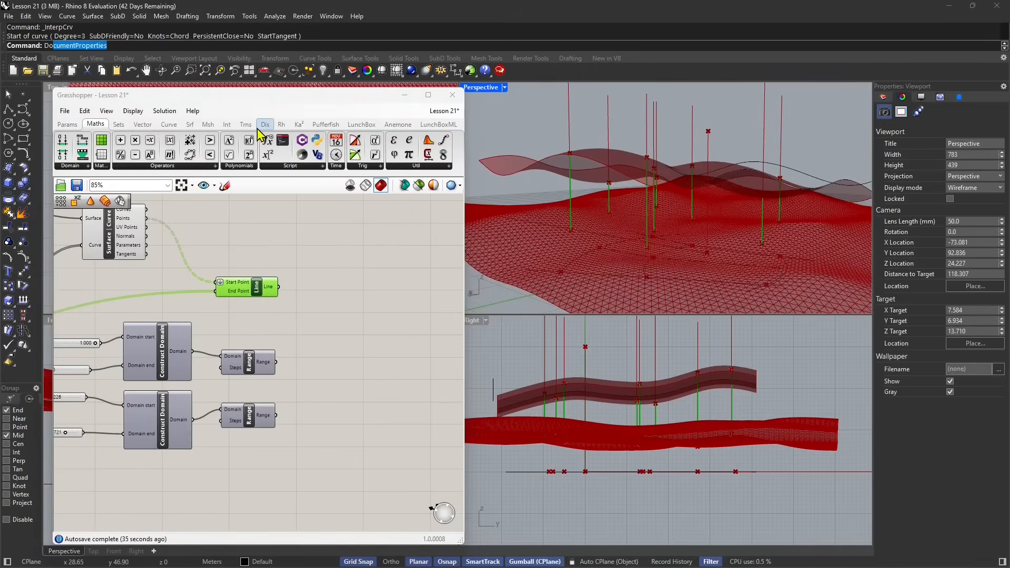
pyautogui.click(189, 125)
pyautogui.click(263, 167)
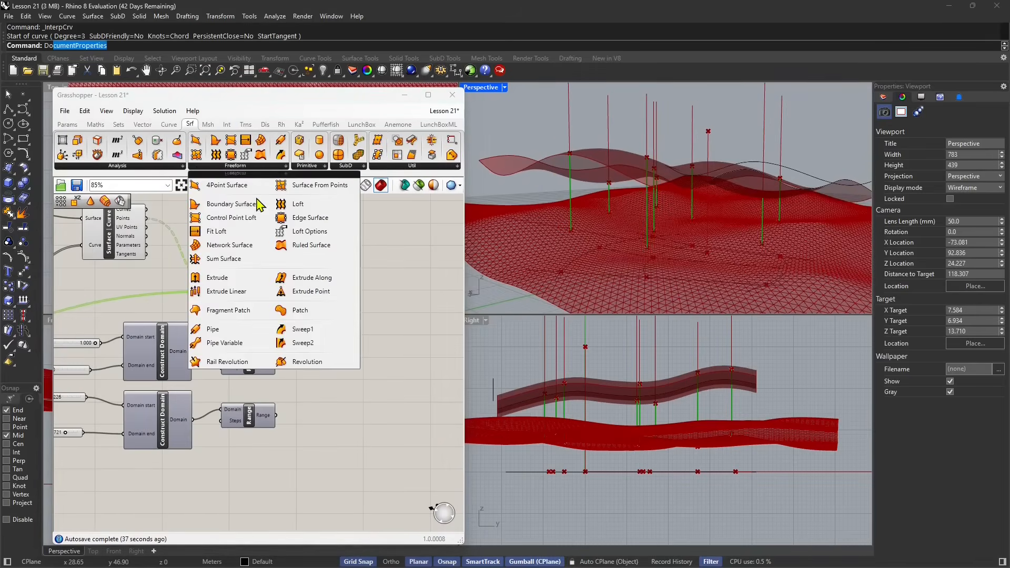
pyautogui.click(212, 329)
pyautogui.click(339, 336)
pyautogui.moveTo(340, 335); pyautogui.dragTo(360, 325)
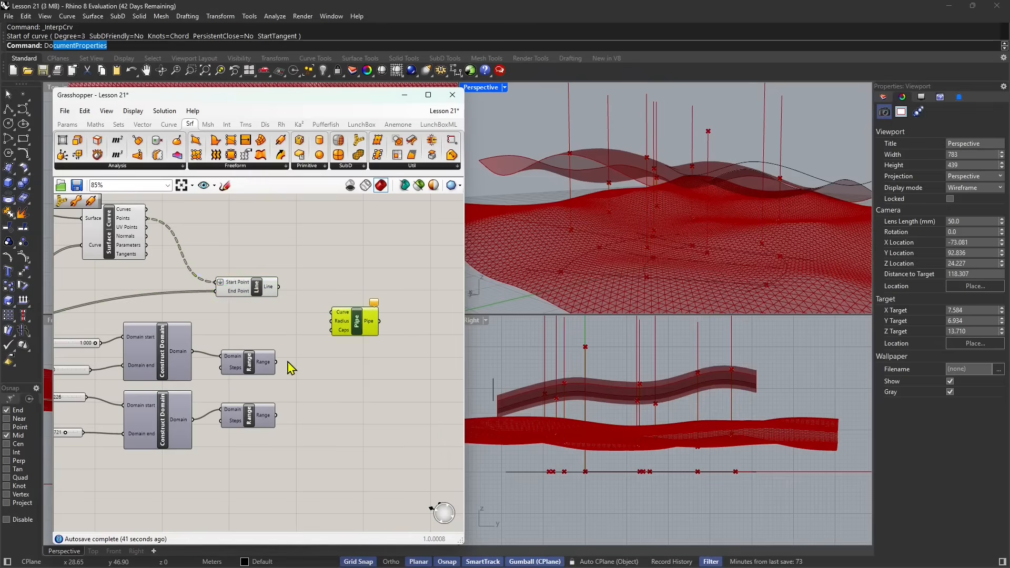
# Try piping the vertical lines by connecting the second Line's output to the Pipe component's Curve input.
pyautogui.moveTo(286, 363); pyautogui.dragTo(361, 350)
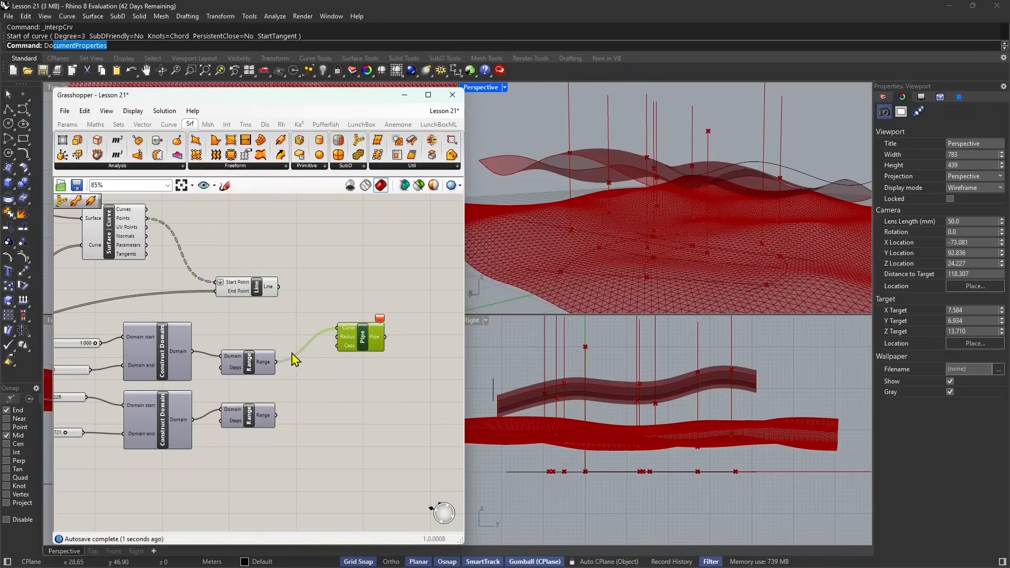
pyautogui.moveTo(279, 287); pyautogui.dragTo(337, 327)
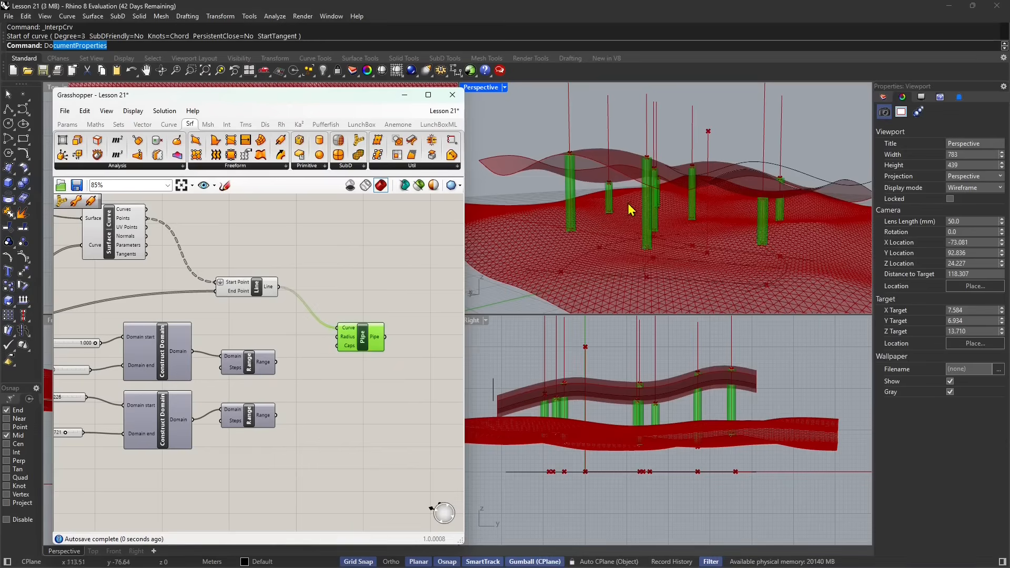
pyautogui.moveTo(627, 253)
pyautogui.mouseDown(button='right')
pyautogui.moveTo(633, 226)
pyautogui.moveTo(632, 260)
pyautogui.moveTo(638, 242)
pyautogui.mouseUp(button='right')
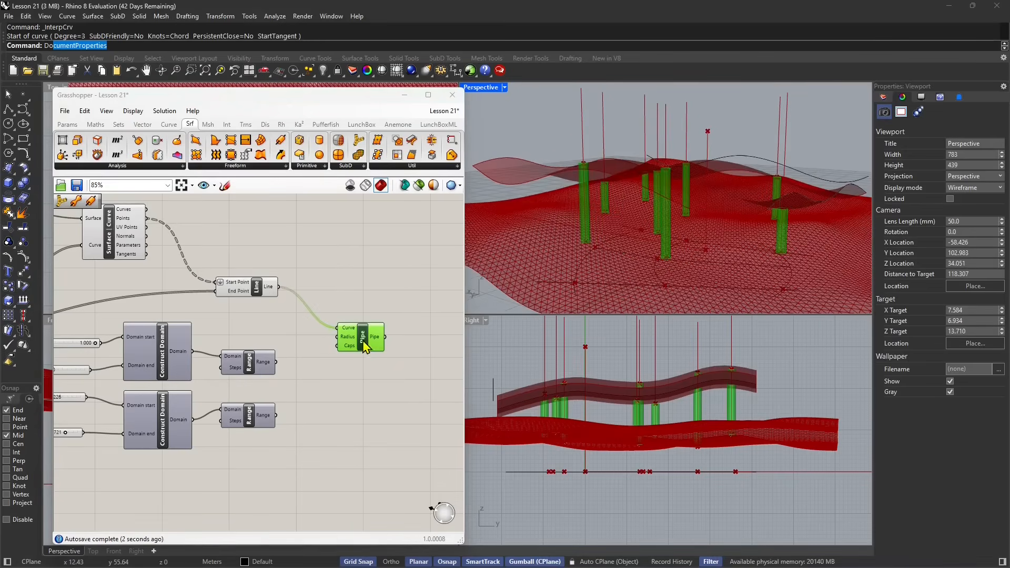
# Delete the Pipe component.
pyautogui.moveTo(365, 347); pyautogui.dragTo(372, 347)
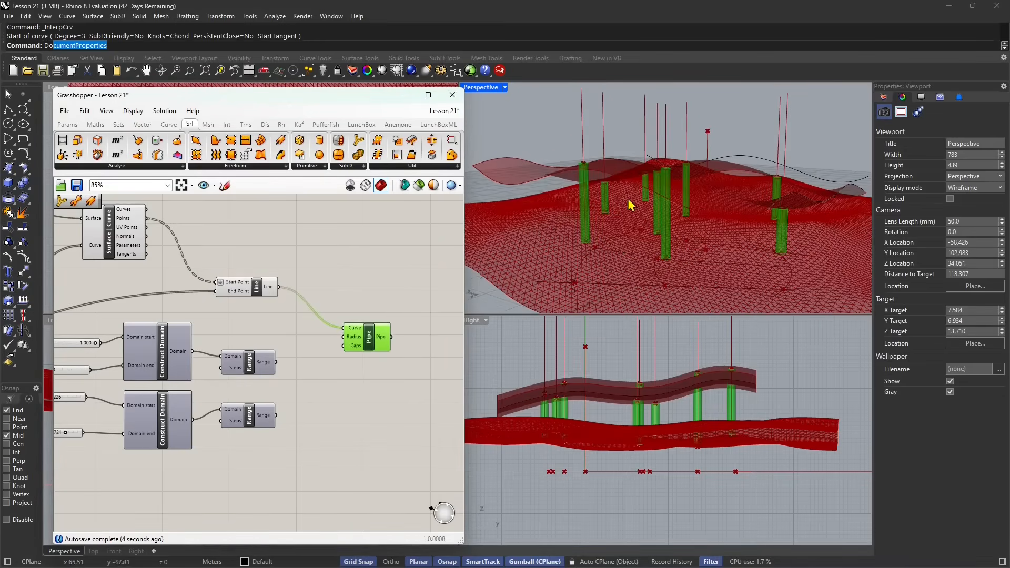
pyautogui.moveTo(370, 341); pyautogui.dragTo(374, 335)
pyautogui.press('Delete')
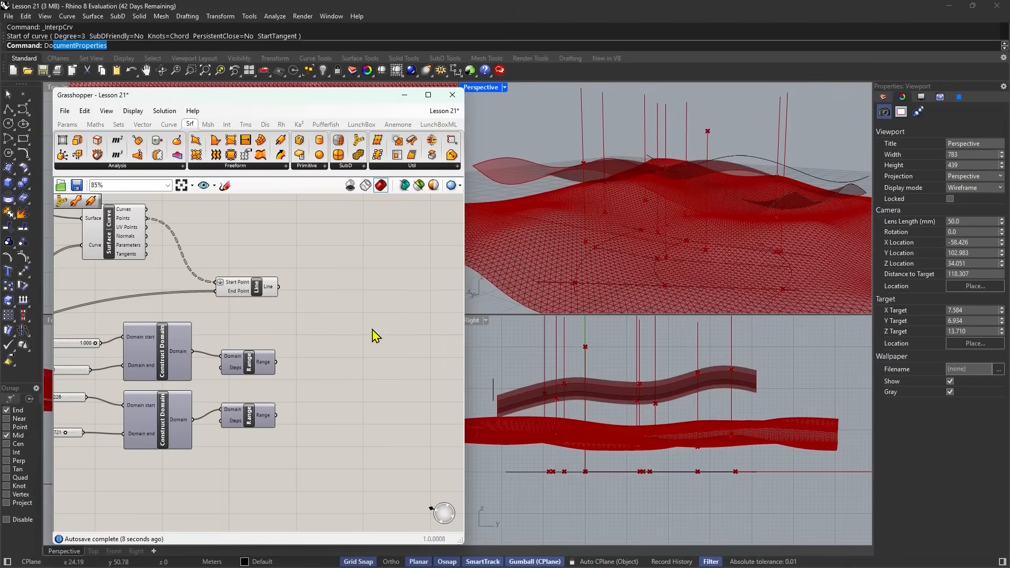
# Add a Pipe Variable component and connect the second Line's output to its Curve input.
pyautogui.click(274, 167)
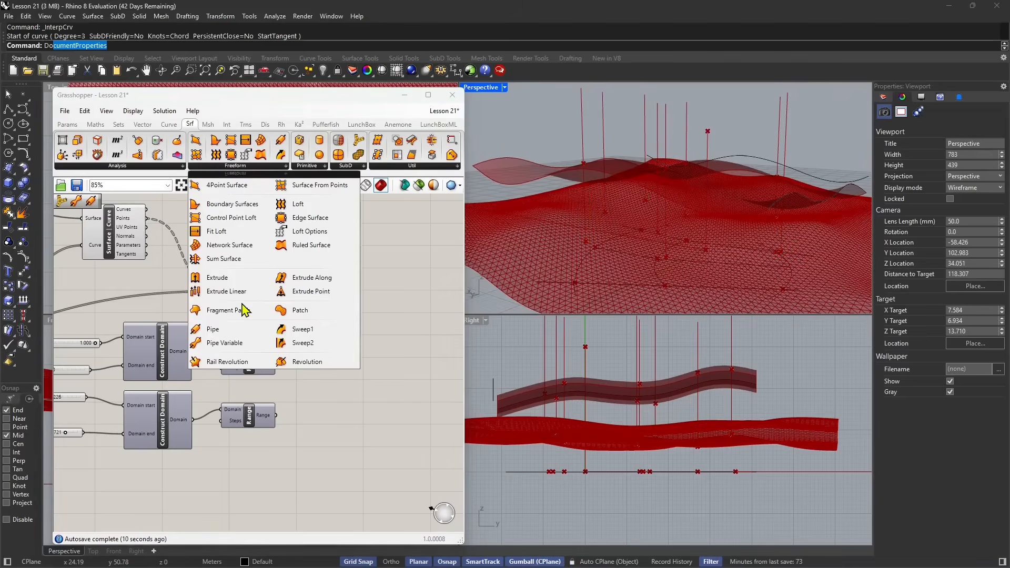
pyautogui.click(225, 343)
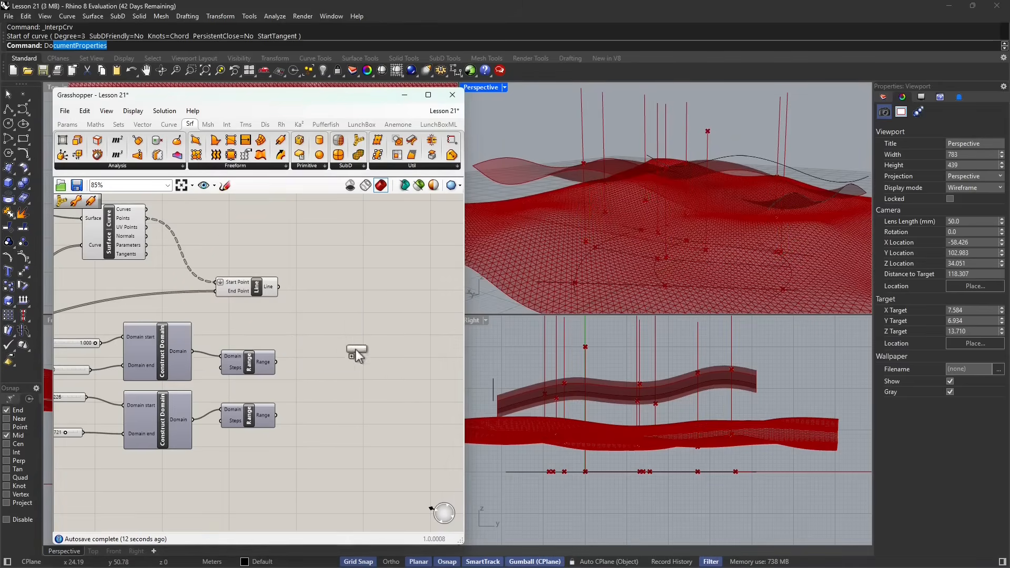
pyautogui.click(364, 321)
pyautogui.moveTo(279, 287); pyautogui.dragTo(370, 341)
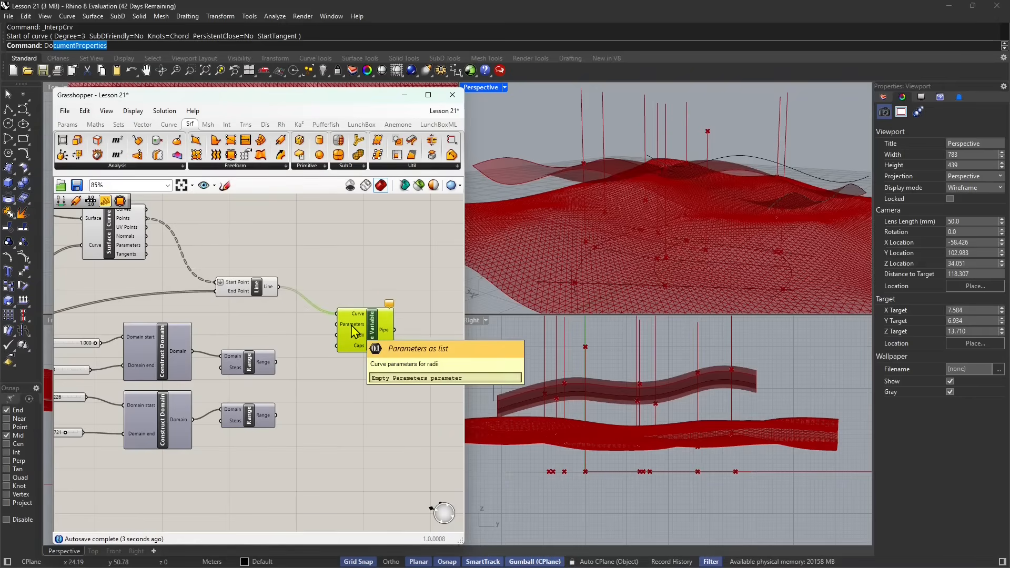
# Shift the upper Range and Construct Domain components toward the Pipe Variable component.
pyautogui.click(256, 369)
pyautogui.moveTo(250, 366); pyautogui.dragTo(262, 362)
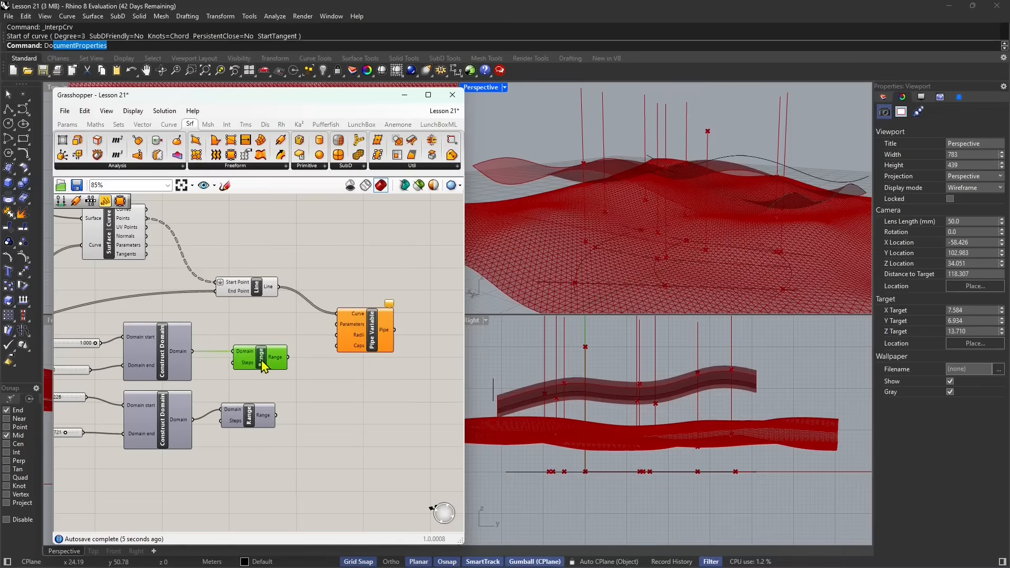
pyautogui.moveTo(234, 379); pyautogui.dragTo(288, 378, button='right')
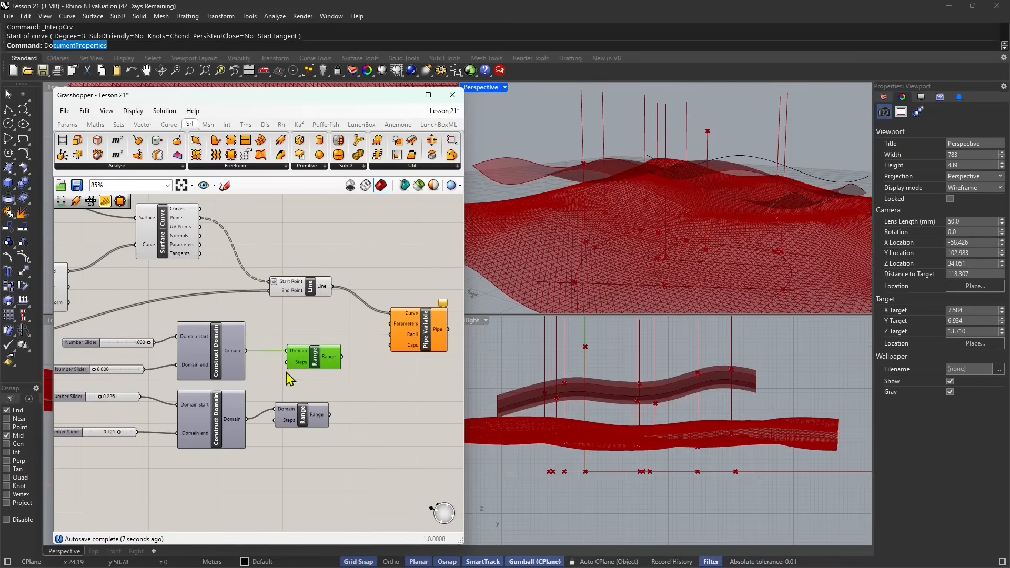
pyautogui.moveTo(230, 355); pyautogui.dragTo(246, 352)
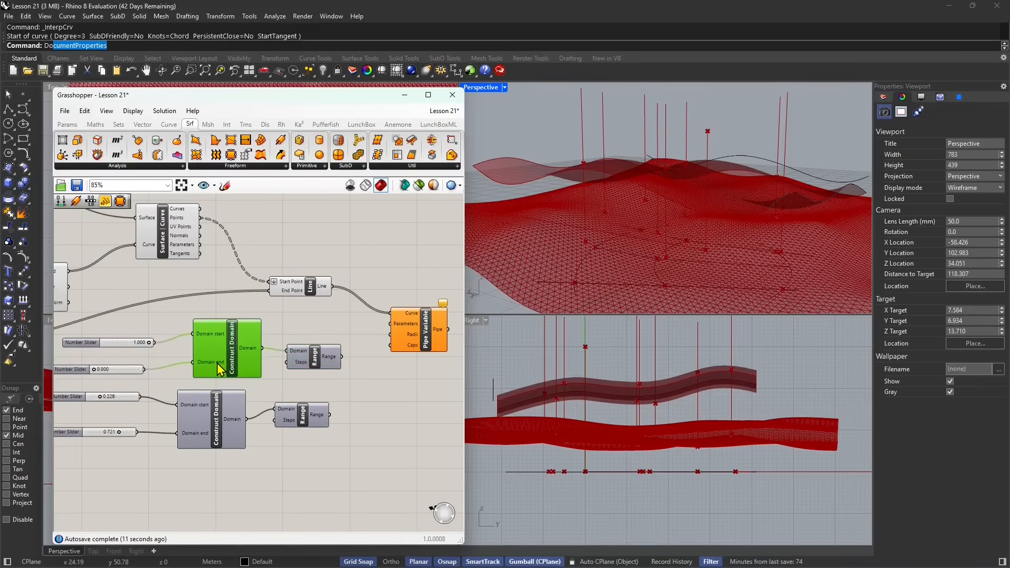
pyautogui.moveTo(233, 364); pyautogui.dragTo(228, 364)
pyautogui.moveTo(301, 366); pyautogui.dragTo(262, 369, button='right')
pyautogui.click(276, 362)
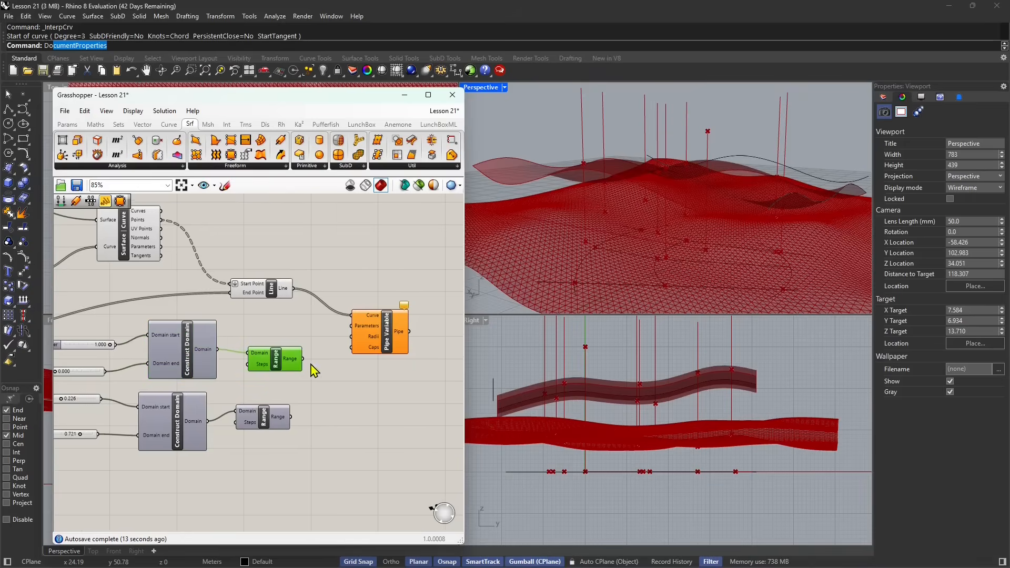
# Try driving the Pipe Variable's Parameters input with the upper Range's output, and reposition the Pipe Variable component beside the ranges.
pyautogui.moveTo(303, 358); pyautogui.dragTo(400, 409)
pyautogui.moveTo(318, 423); pyautogui.dragTo(340, 387, button='right')
pyautogui.moveTo(390, 382); pyautogui.dragTo(394, 374)
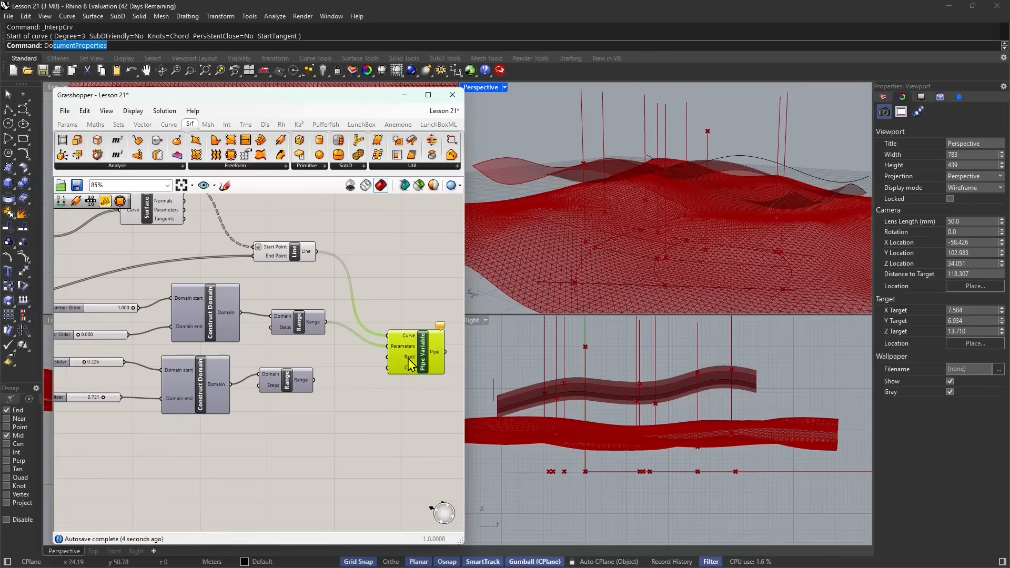
# Try driving the Pipe Variable's Radii input with the lower Range's output.
pyautogui.moveTo(294, 392); pyautogui.dragTo(303, 392)
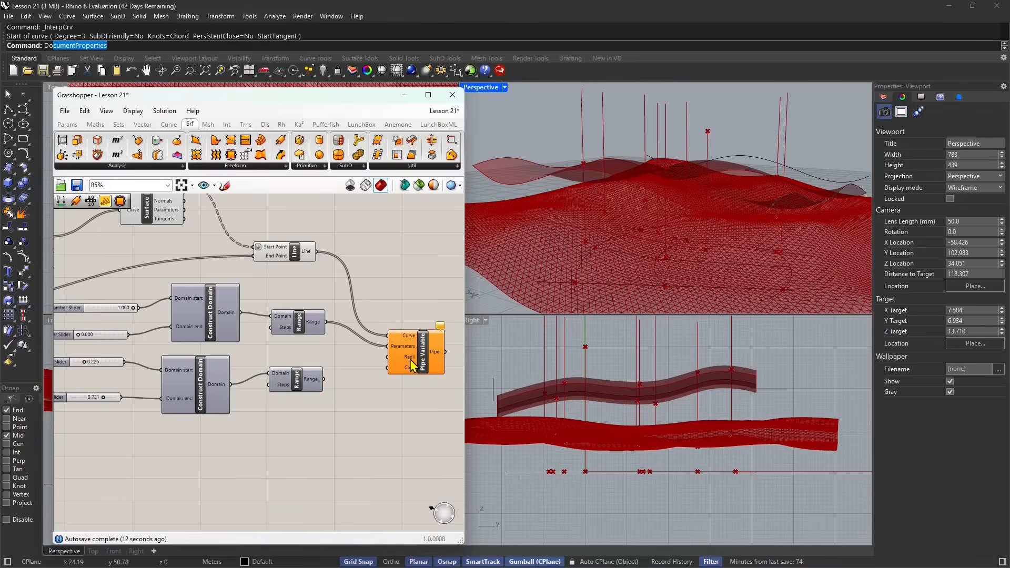
pyautogui.moveTo(411, 360)
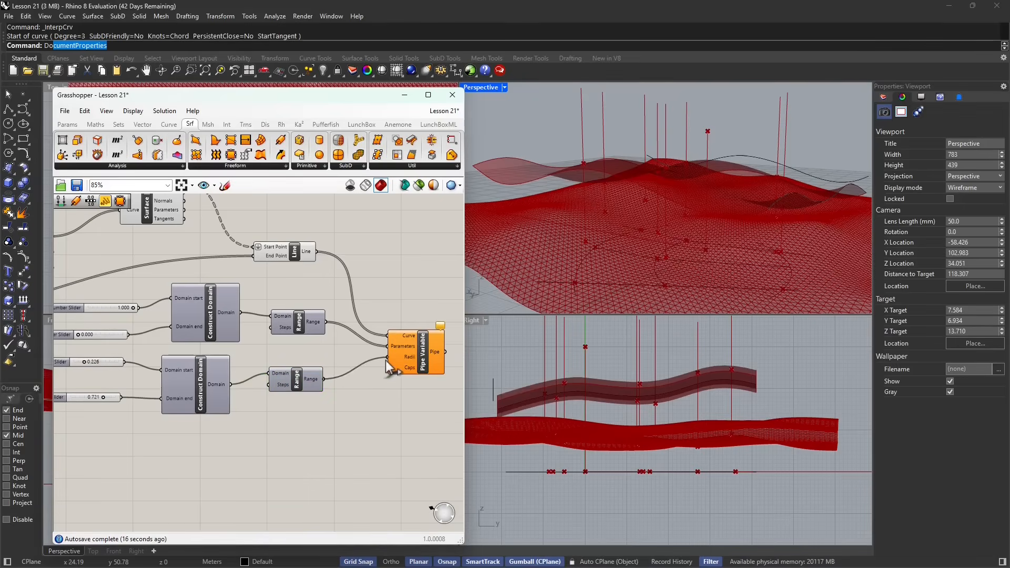
pyautogui.moveTo(386, 362); pyautogui.dragTo(387, 362)
# Nudge the lower Range, Construct Domain and number sliders to line up beneath the upper set.
pyautogui.moveTo(310, 386); pyautogui.dragTo(315, 386)
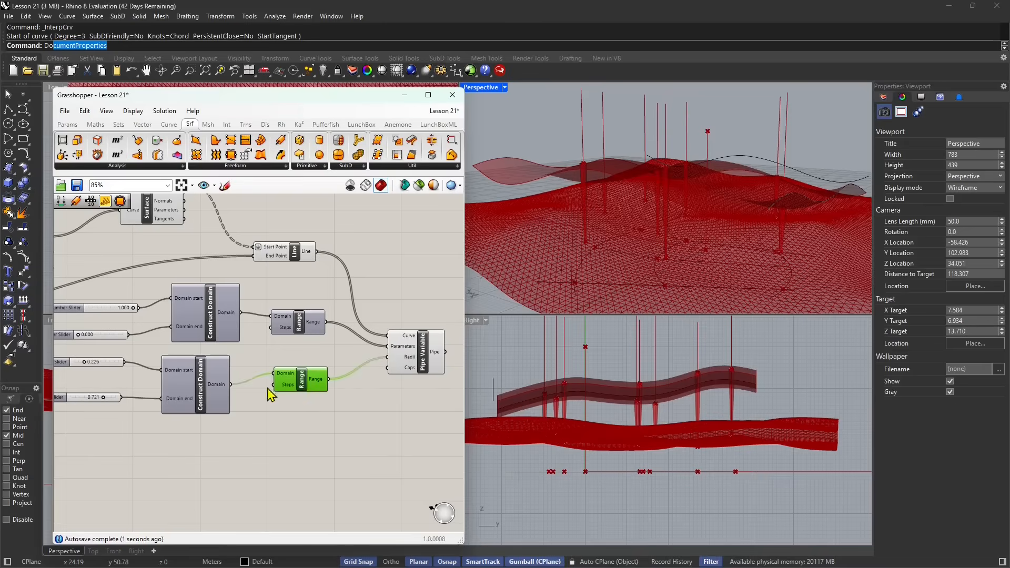
pyautogui.moveTo(197, 392); pyautogui.dragTo(208, 392)
pyautogui.moveTo(192, 397); pyautogui.dragTo(310, 394, button='right')
pyautogui.moveTo(330, 386); pyautogui.dragTo(327, 389)
pyautogui.moveTo(207, 359); pyautogui.dragTo(207, 399)
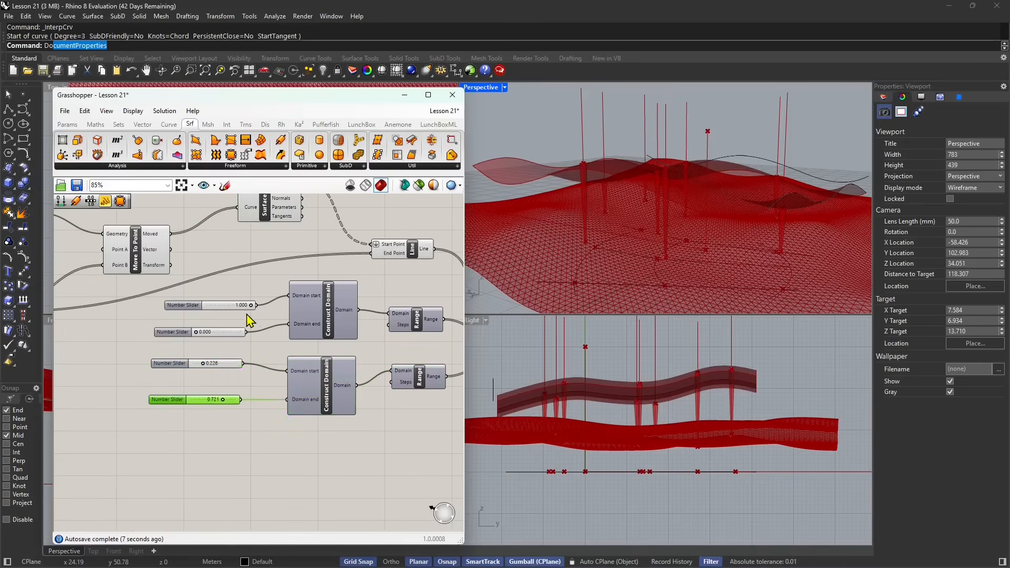
# Set the lower domain's start slider to 0.414 and its end slider to 1.000 to vary the column radii.
pyautogui.scroll(2, 606, 247)
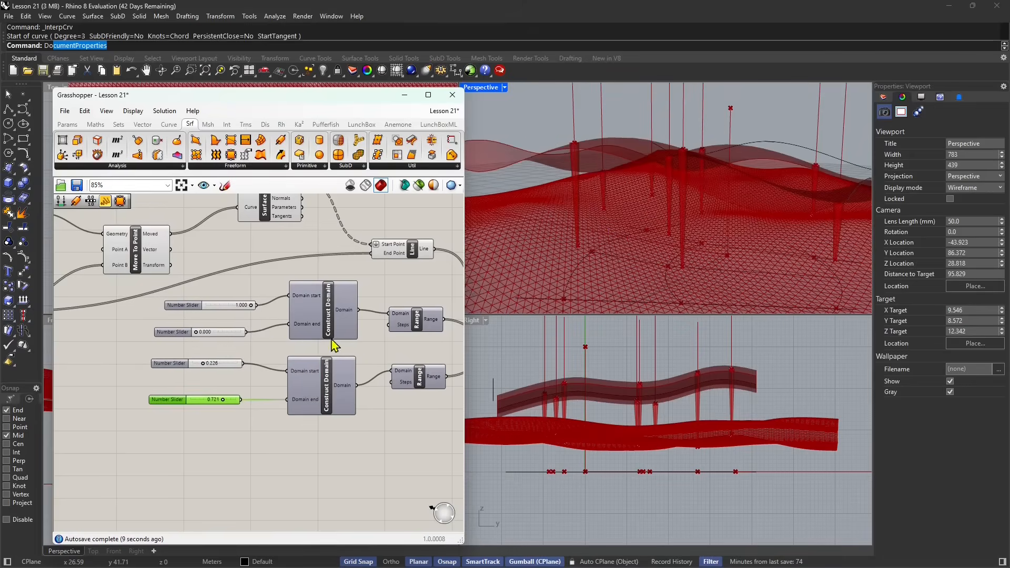
pyautogui.moveTo(334, 346); pyautogui.dragTo(252, 354, button='right')
pyautogui.moveTo(169, 315)
pyautogui.mouseDown()
pyautogui.moveTo(115, 316)
pyautogui.moveTo(169, 315)
pyautogui.mouseUp()
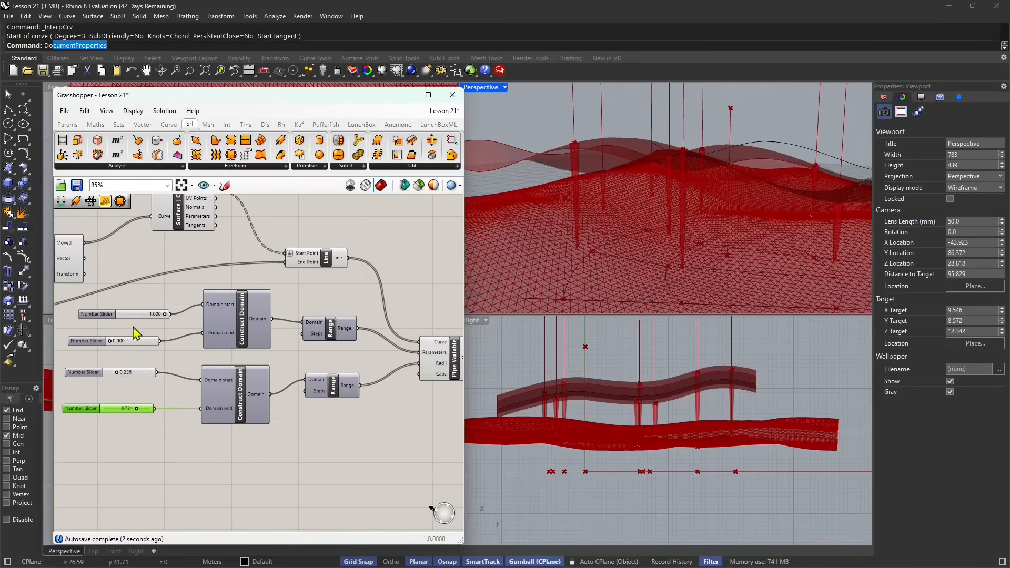
pyautogui.moveTo(109, 341); pyautogui.dragTo(128, 371)
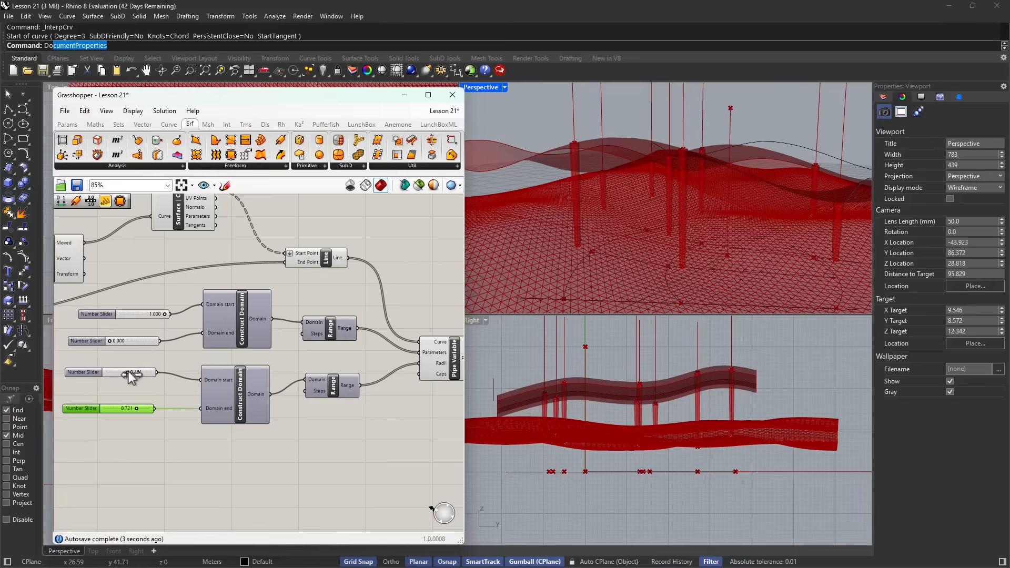
pyautogui.moveTo(136, 409); pyautogui.dragTo(158, 411)
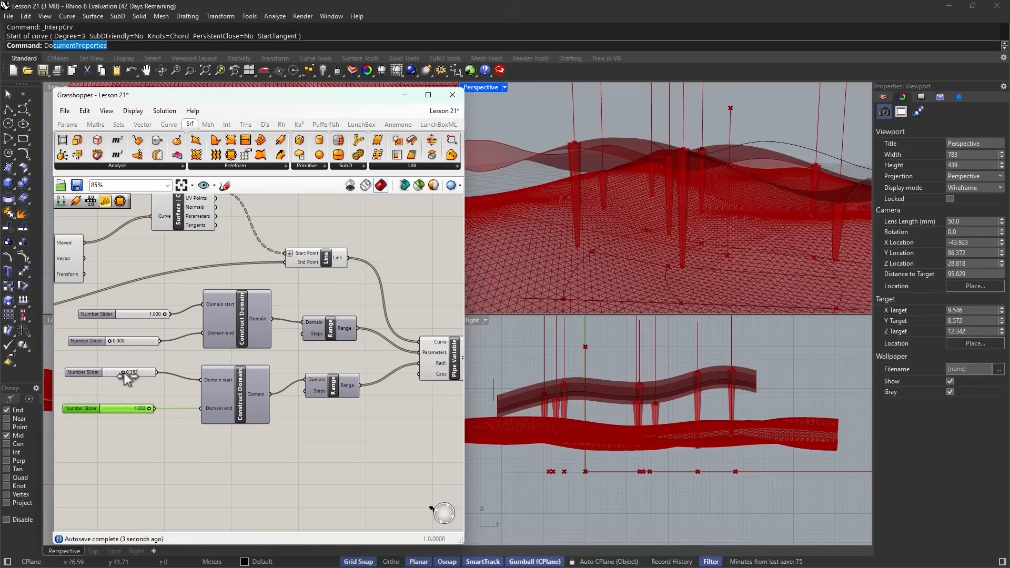
pyautogui.moveTo(124, 373)
pyautogui.mouseDown()
pyautogui.moveTo(109, 372)
pyautogui.moveTo(126, 377)
pyautogui.mouseUp()
pyautogui.moveTo(637, 310); pyautogui.dragTo(643, 82, button='right')
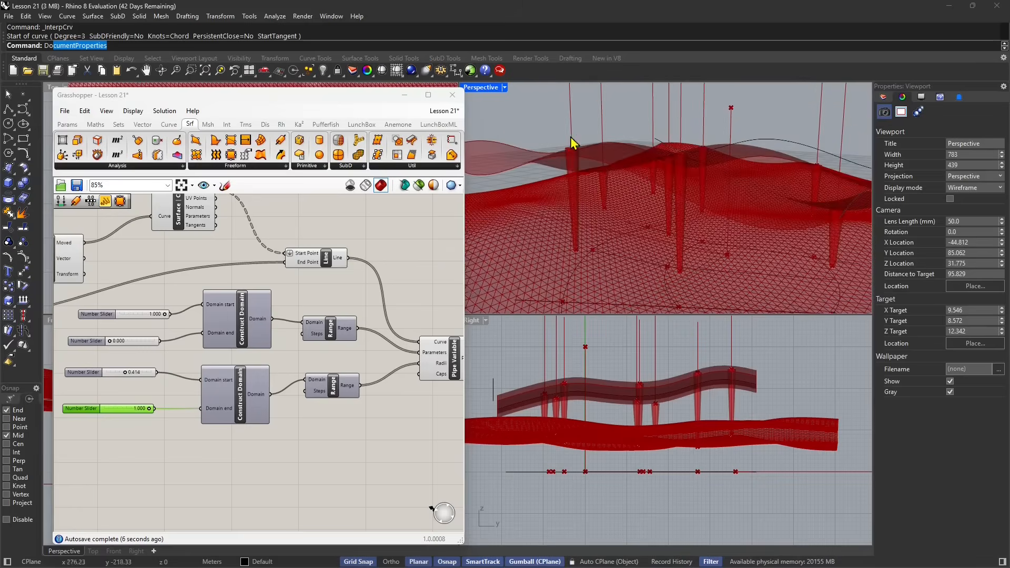
pyautogui.moveTo(573, 142); pyautogui.dragTo(608, 221, button='right')
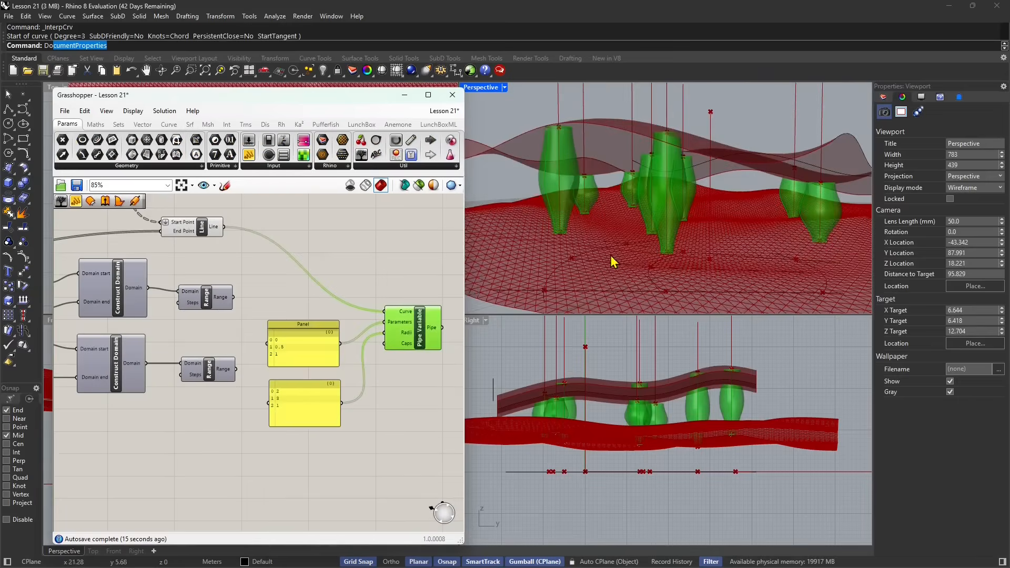
# Set the middle radius in the Pipe Variable's radii panel to 0.5 and inspect the reshaped columns.
pyautogui.scroll(2, 612, 261)
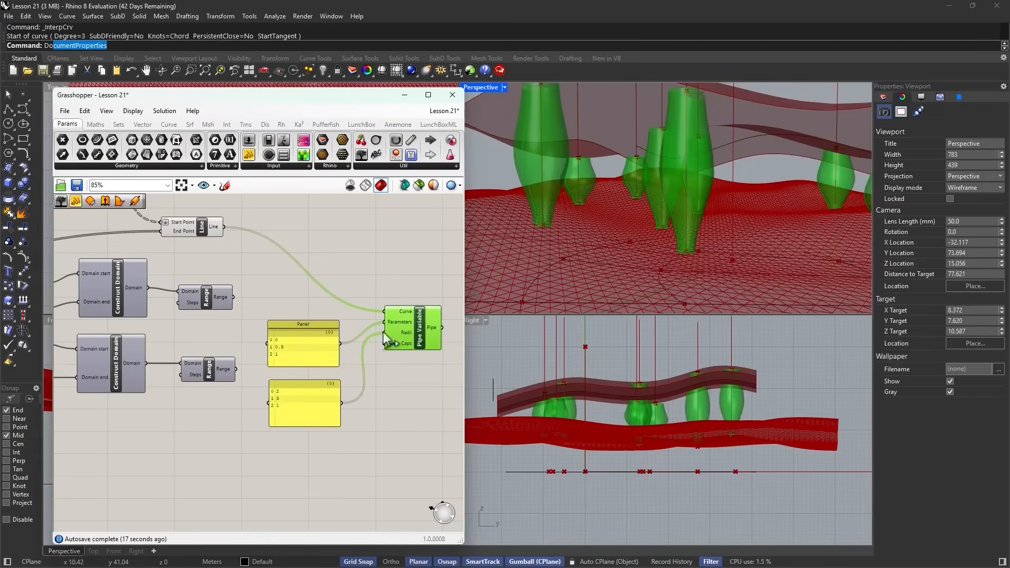
pyautogui.click(284, 362)
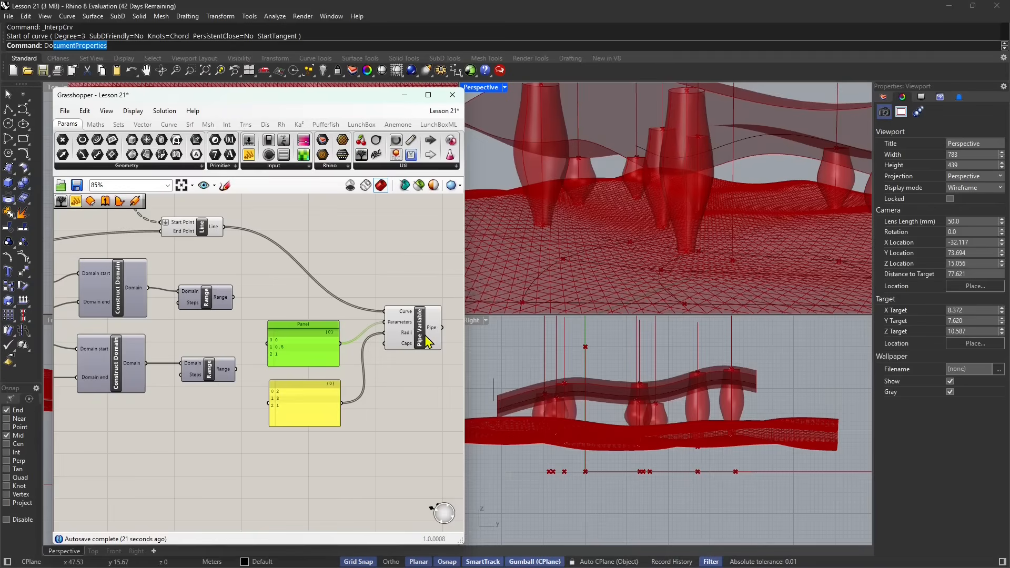
pyautogui.click(408, 340)
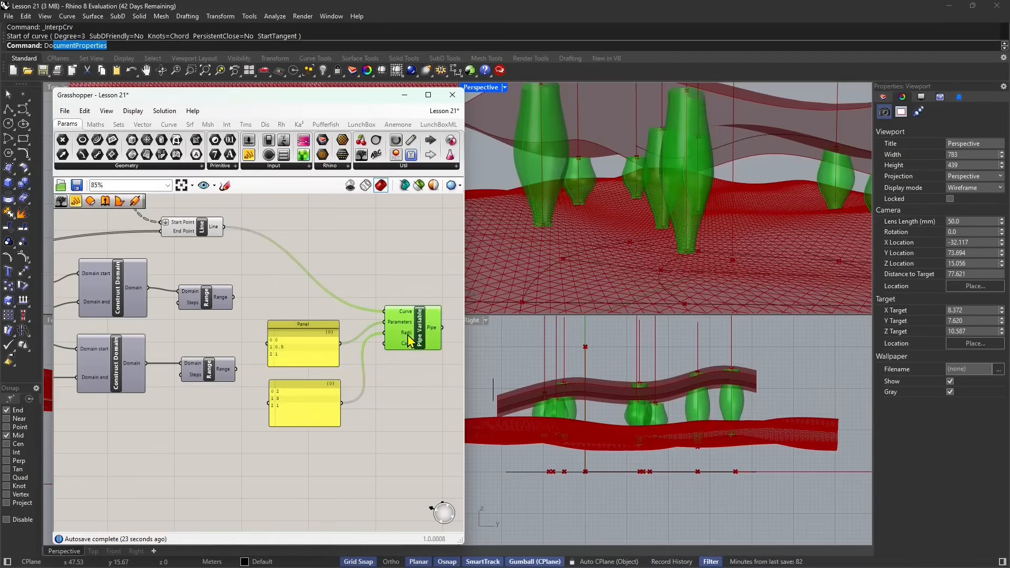
pyautogui.doubleClick(298, 403)
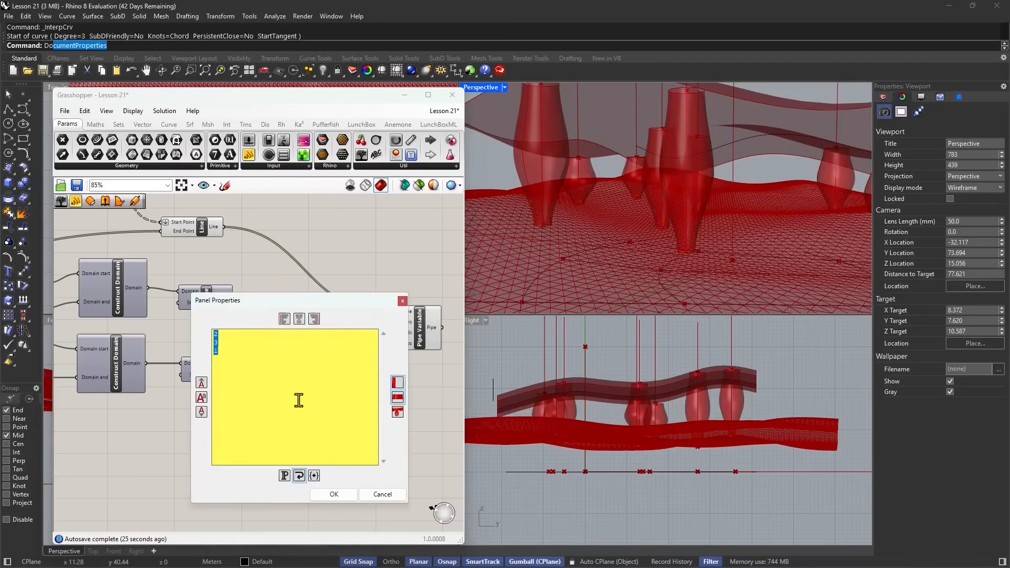
pyautogui.write('0.5')
pyautogui.click(327, 497)
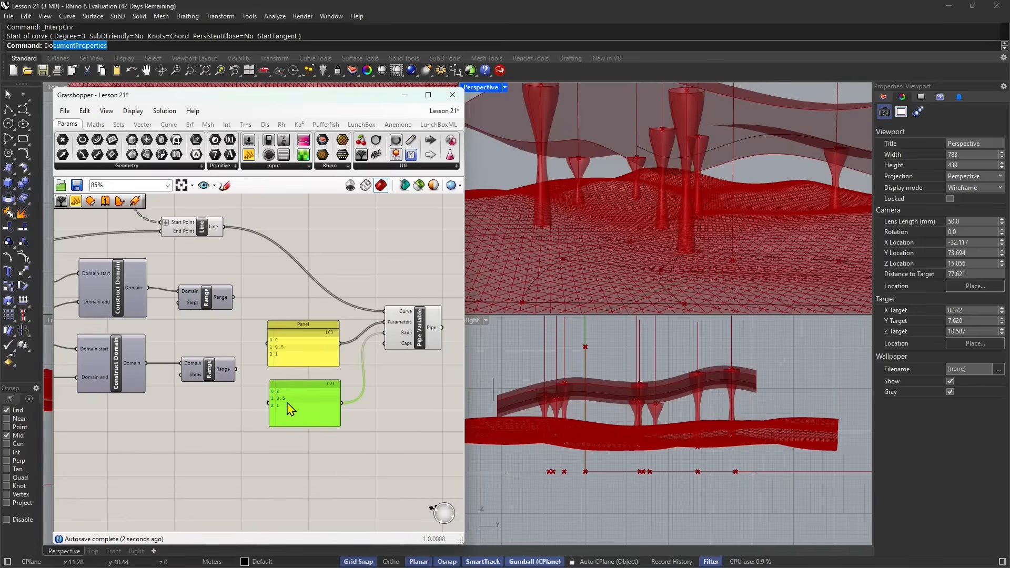
pyautogui.moveTo(638, 247); pyautogui.dragTo(758, 191, button='right')
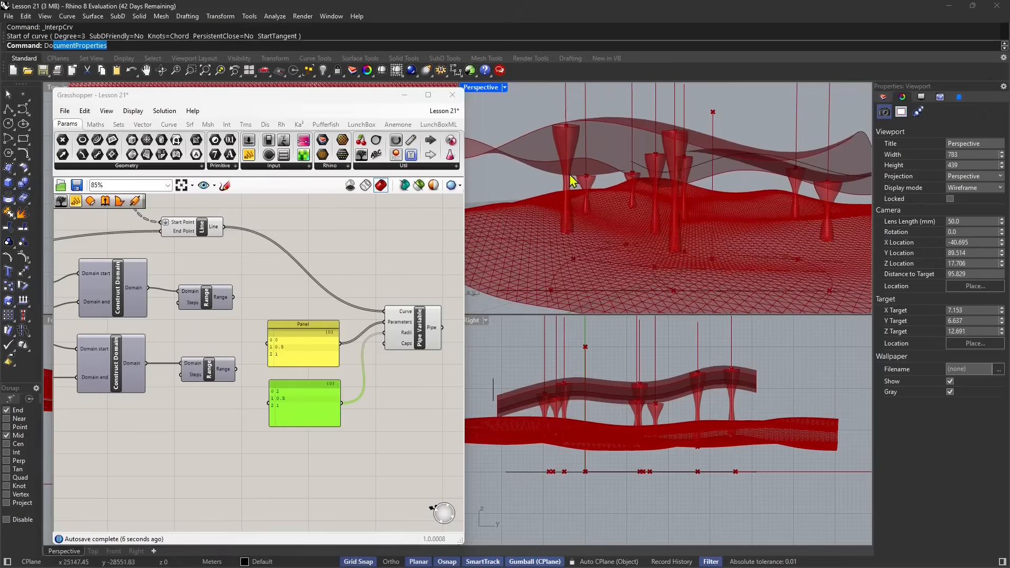
pyautogui.click(316, 339)
pyautogui.click(413, 328)
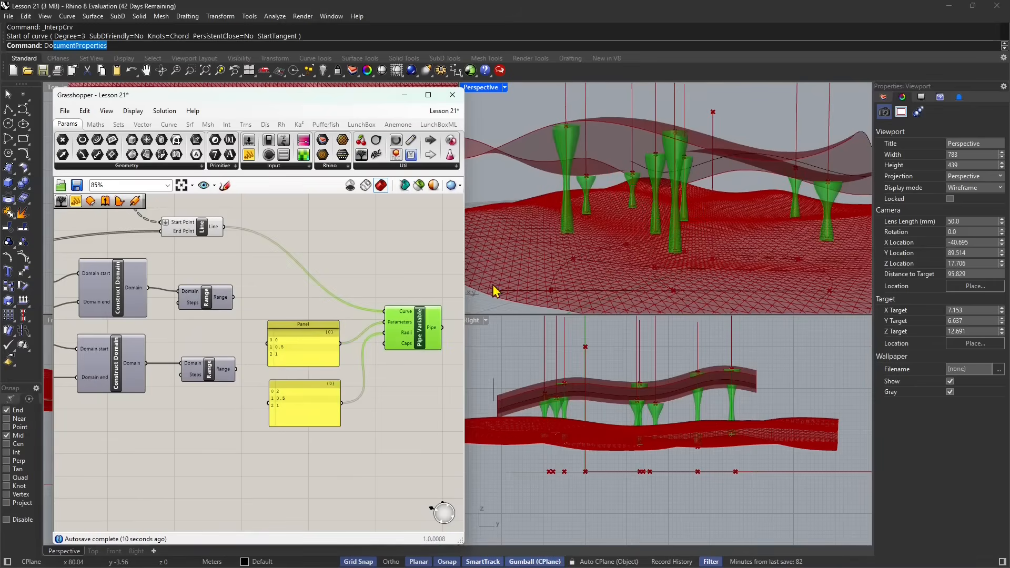
pyautogui.moveTo(483, 286); pyautogui.dragTo(651, 184, button='right')
pyautogui.moveTo(648, 226); pyautogui.dragTo(627, 257, button='right')
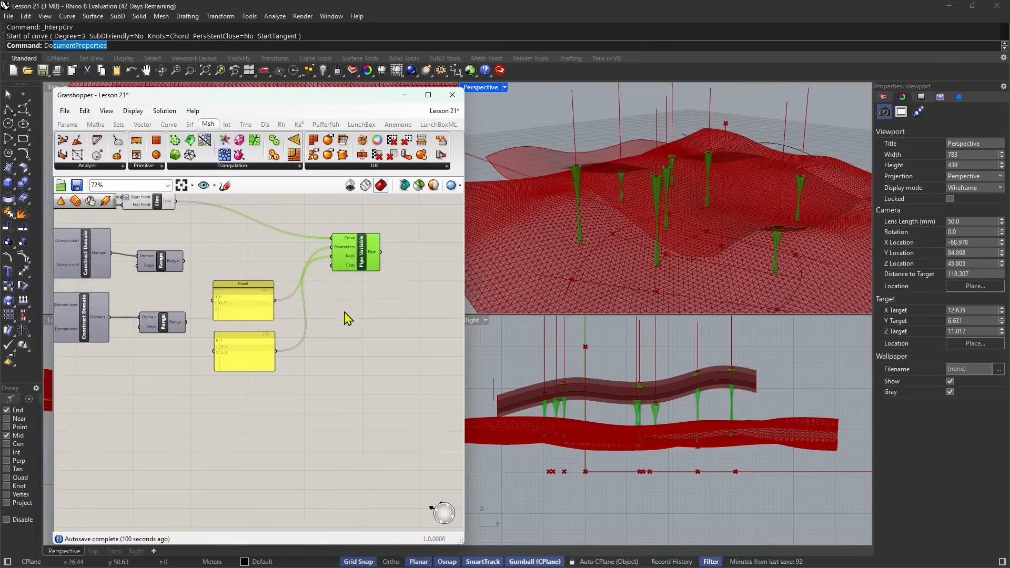
# Move the Pipe Variable and the second Line component to spread out the definition.
pyautogui.moveTo(344, 314); pyautogui.dragTo(305, 352, button='right')
pyautogui.moveTo(318, 296); pyautogui.dragTo(338, 290)
pyautogui.moveTo(261, 291); pyautogui.dragTo(319, 343, button='right')
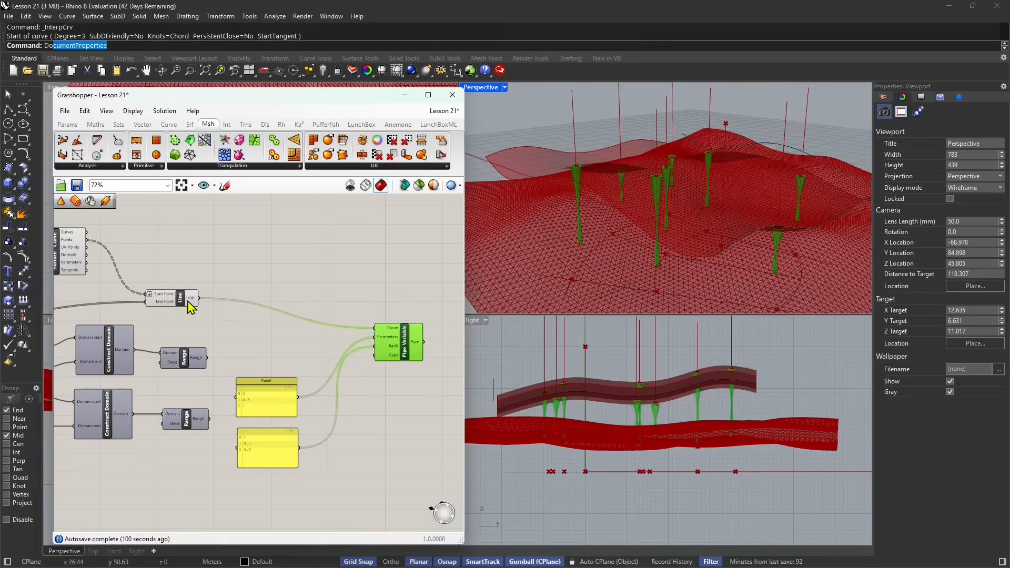
pyautogui.moveTo(187, 302); pyautogui.dragTo(209, 272)
pyautogui.moveTo(209, 286); pyautogui.dragTo(288, 325, button='right')
# Move the Surface | Curve and Sum Surface components upward to clear space on the canvas.
pyautogui.scroll(-3, 289, 328)
pyautogui.click(192, 300)
pyautogui.moveTo(193, 301); pyautogui.dragTo(204, 266)
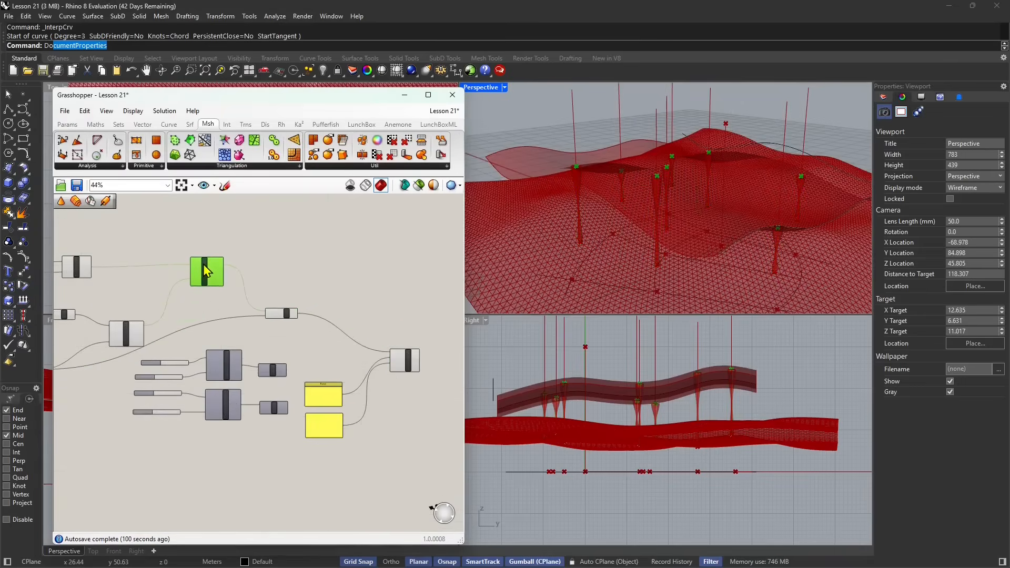
pyautogui.scroll(-3, 196, 280)
pyautogui.moveTo(175, 295); pyautogui.dragTo(233, 308, button='right')
pyautogui.moveTo(173, 281); pyautogui.dragTo(187, 254)
pyautogui.scroll(3, 195, 263)
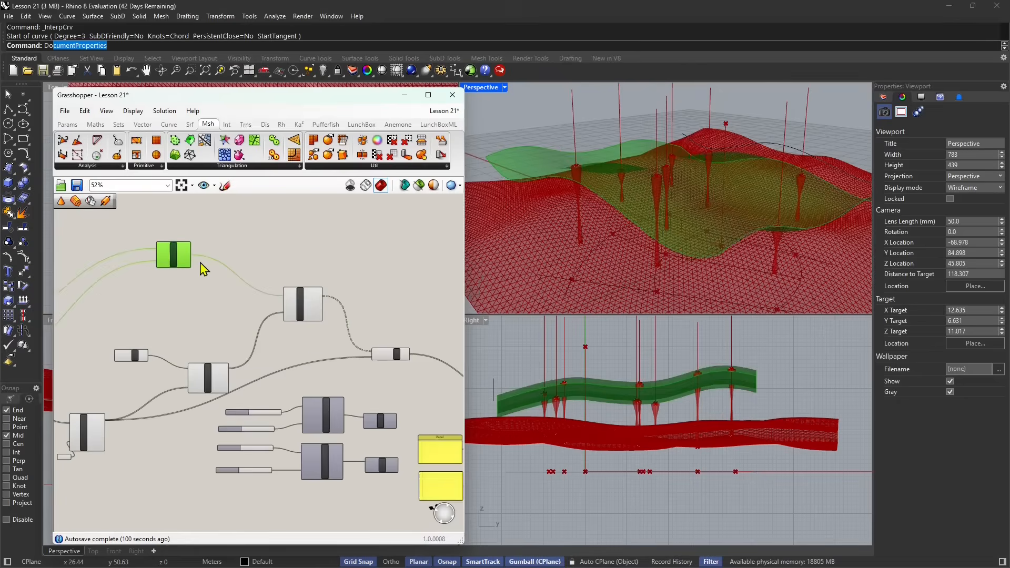
# Try a LunchBox Space Truss Structure 2 component with the Sum Surface output feeding both Surface A and Surface B.
pyautogui.click(361, 125)
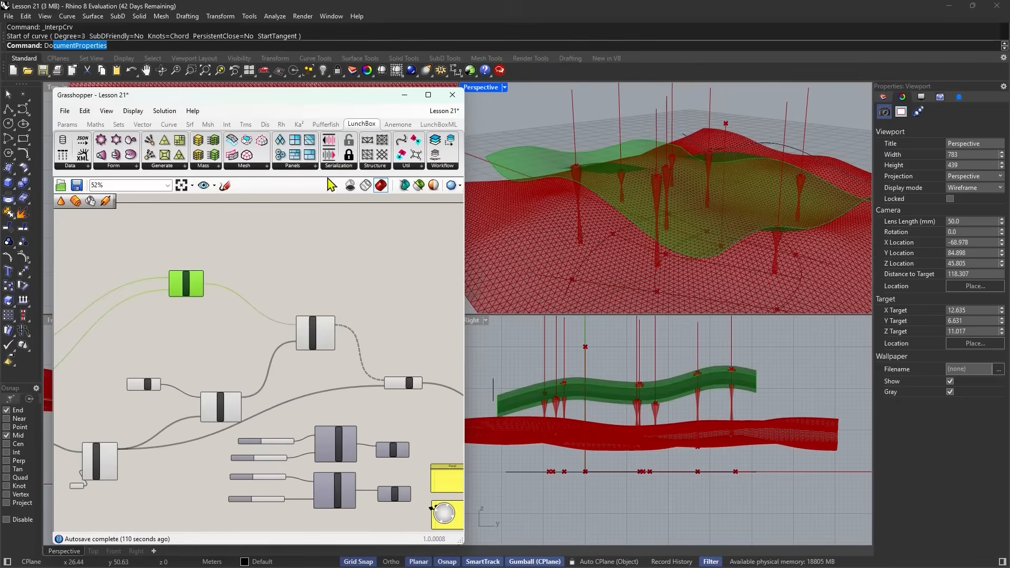
pyautogui.click(371, 166)
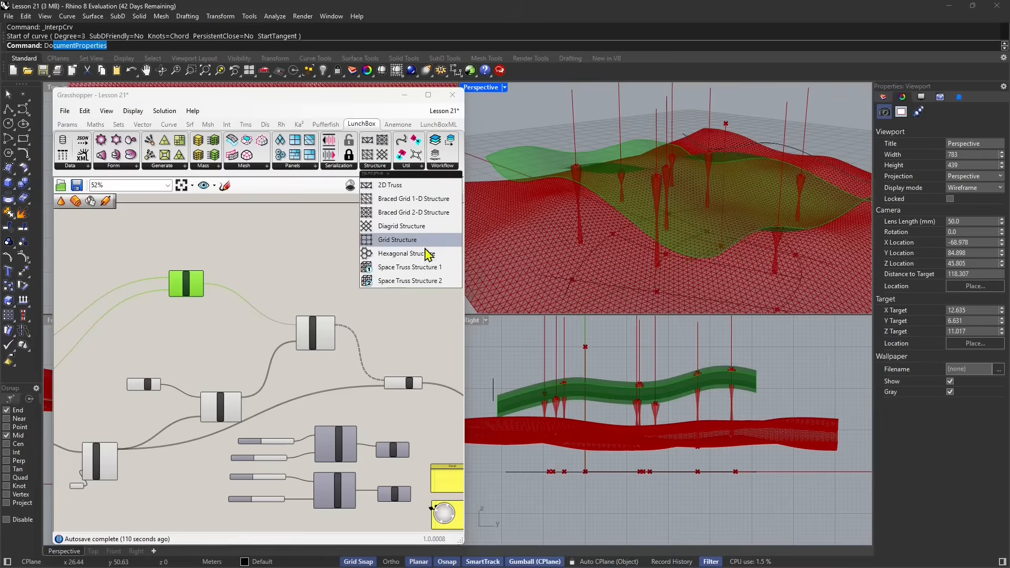
pyautogui.moveTo(424, 282); pyautogui.dragTo(332, 271)
pyautogui.scroll(3, 316, 263)
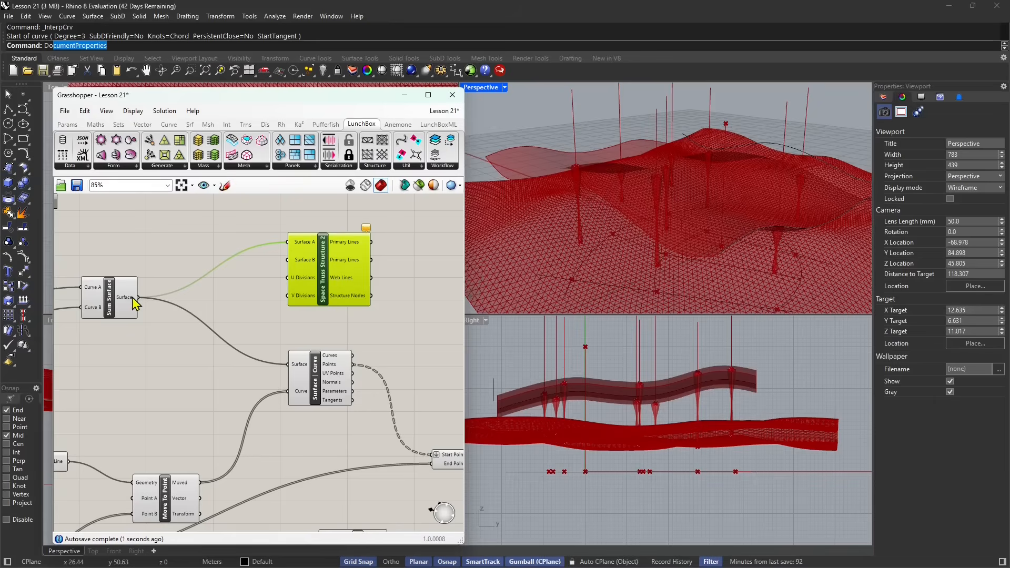
pyautogui.moveTo(138, 297); pyautogui.dragTo(287, 260)
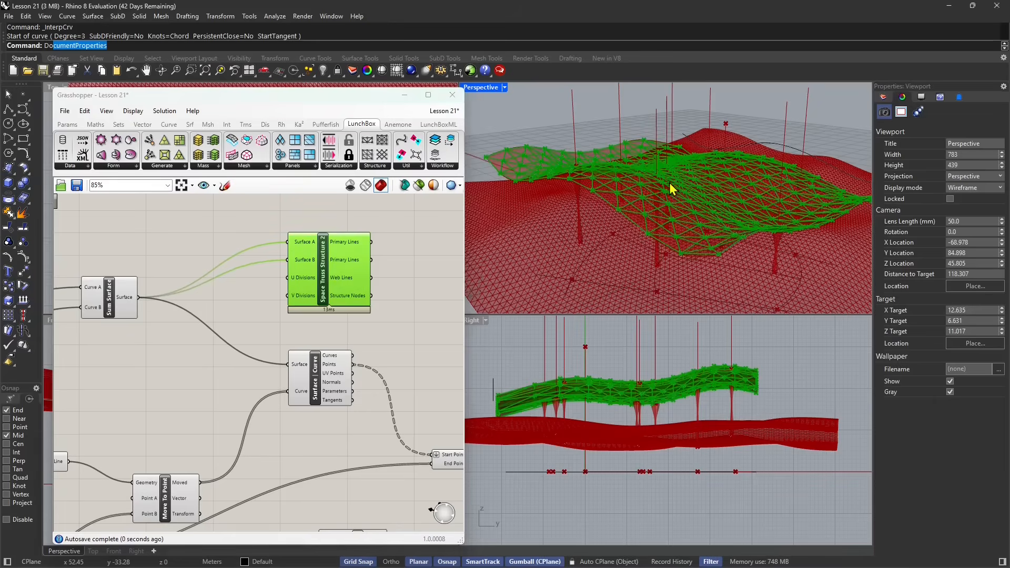
# Inspect the space truss and its Primary Lines output, and delete the Space Truss Structure 2 component.
pyautogui.scroll(5, 670, 182)
pyautogui.moveTo(619, 210); pyautogui.dragTo(675, 176, button='right')
pyautogui.moveTo(325, 293); pyautogui.dragTo(342, 292)
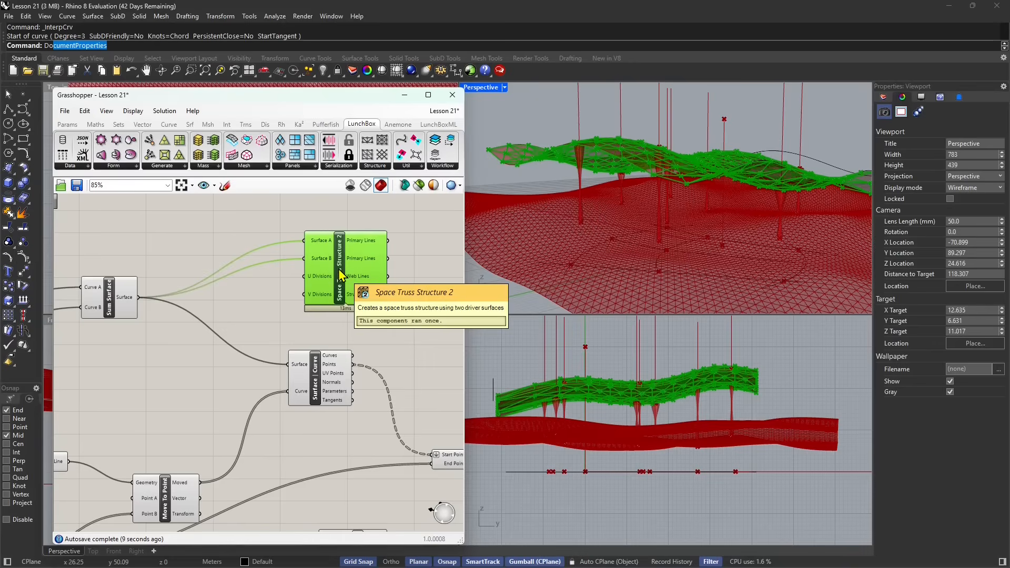
pyautogui.moveTo(568, 232); pyautogui.dragTo(625, 109, button='right')
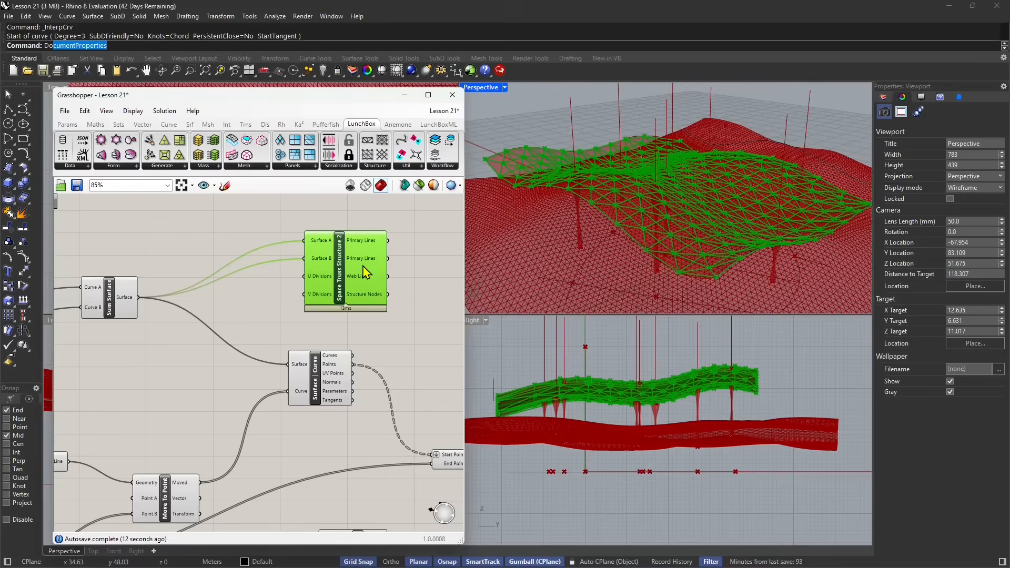
pyautogui.moveTo(361, 266); pyautogui.dragTo(367, 262)
pyautogui.moveTo(383, 248)
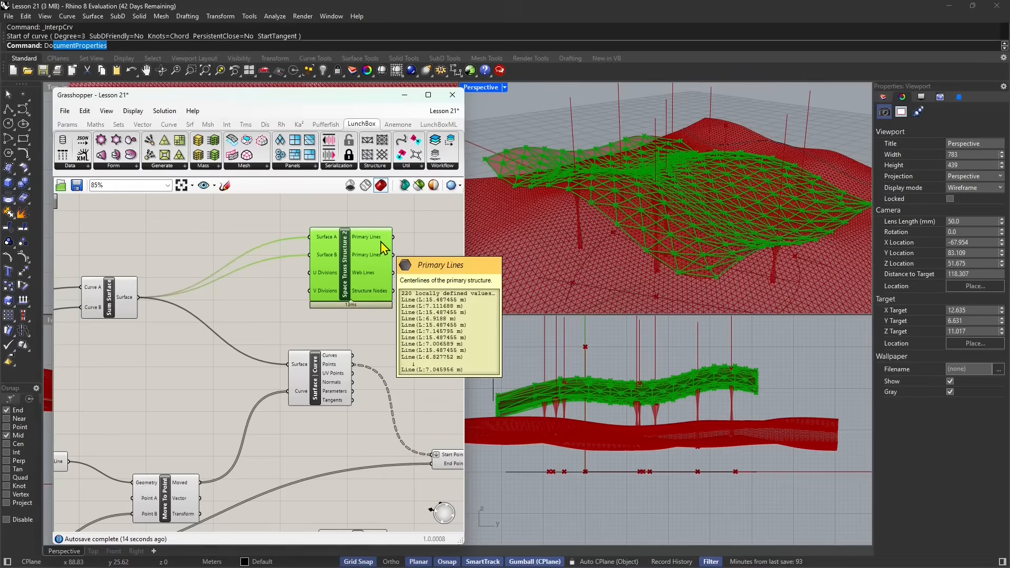
pyautogui.press('Delete')
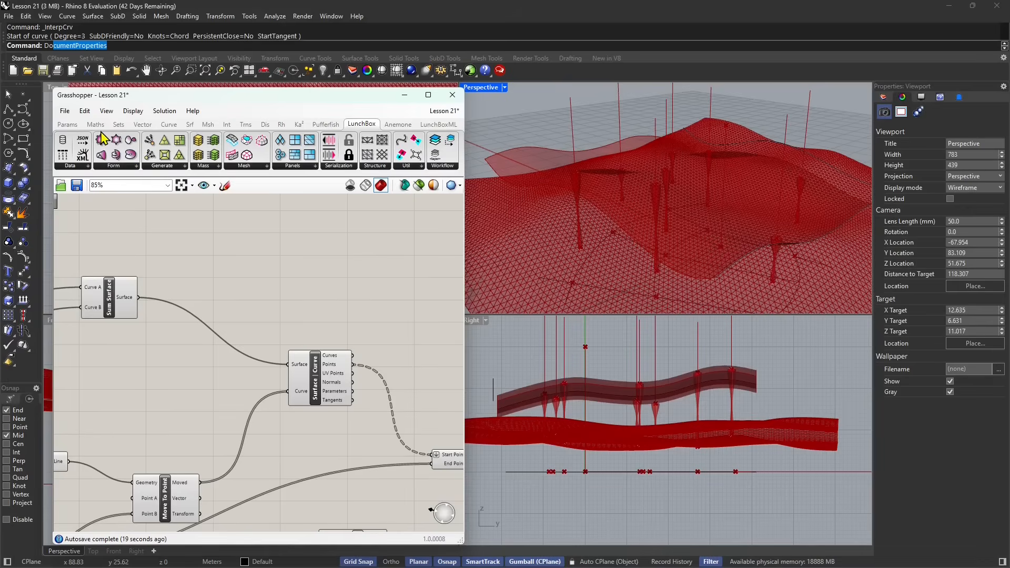
# Try a LunchBox Diamond Panels component on the Sum Surface output and examine its Diamond Panels and Tri Panels outputs.
pyautogui.click(296, 172)
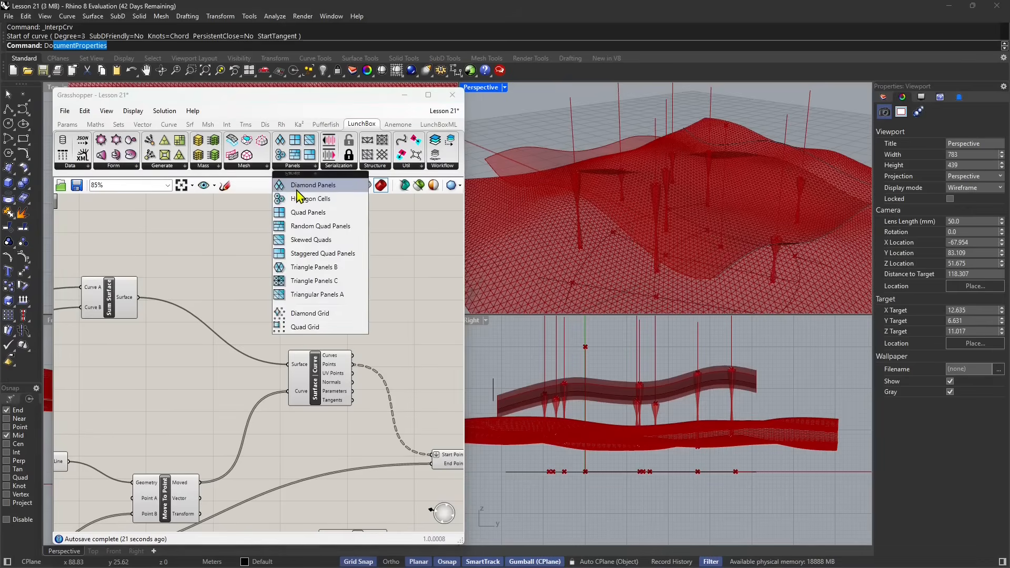
pyautogui.click(296, 188)
pyautogui.click(293, 276)
pyautogui.moveTo(140, 299); pyautogui.dragTo(255, 260)
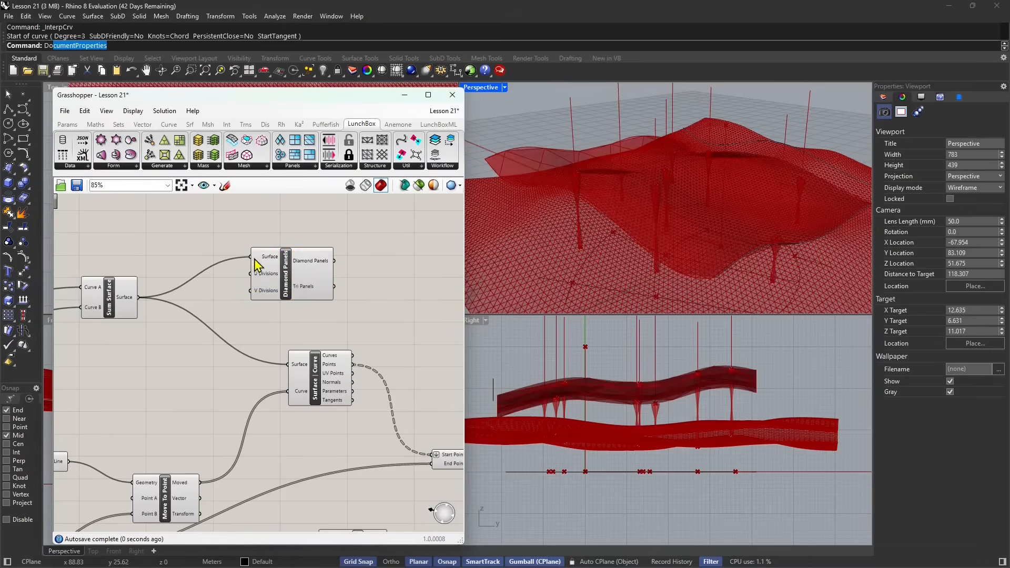
pyautogui.moveTo(601, 192); pyautogui.dragTo(628, 205, button='right')
pyautogui.moveTo(299, 275); pyautogui.dragTo(259, 276, button='right')
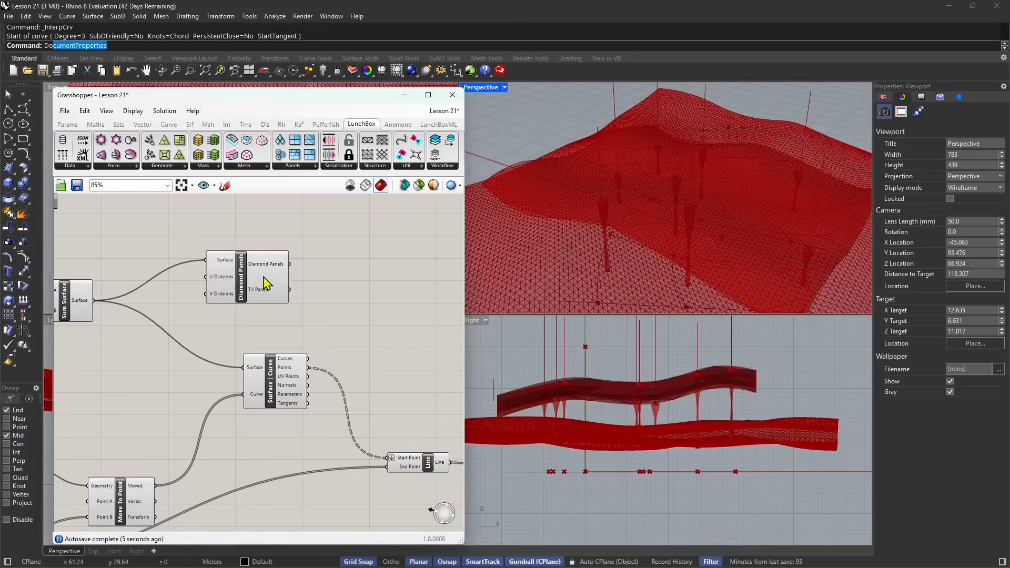
pyautogui.moveTo(264, 276); pyautogui.dragTo(278, 277)
pyautogui.moveTo(339, 279); pyautogui.dragTo(280, 285, button='right')
pyautogui.moveTo(213, 301)
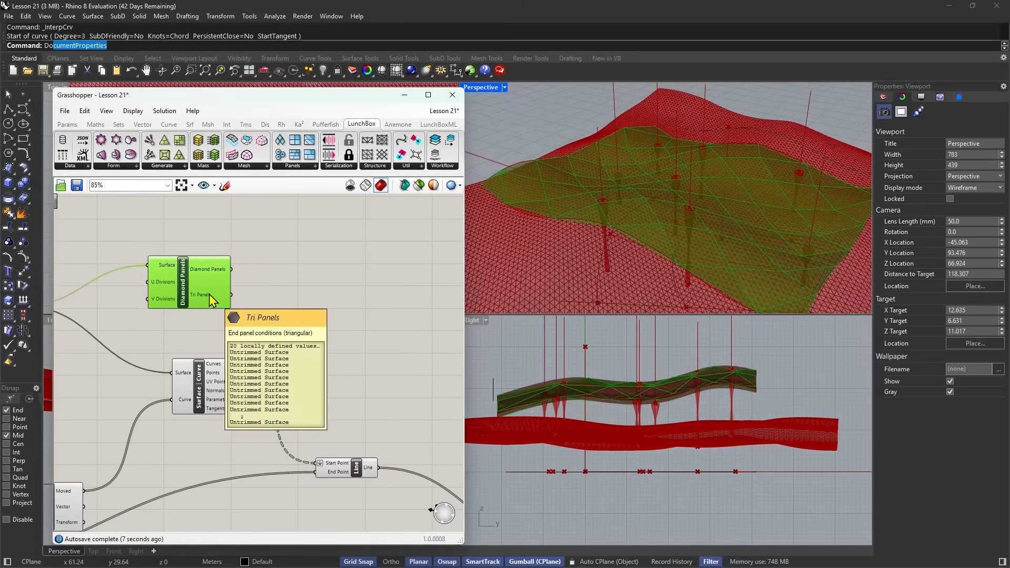
pyautogui.moveTo(222, 273)
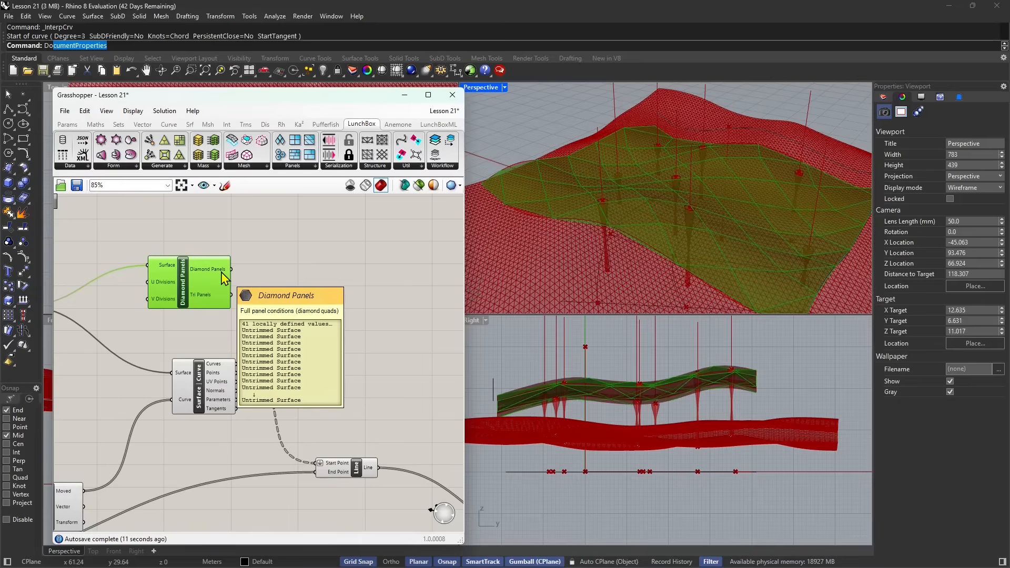
# Try a Deconstruct Brep component on the Diamond Panels output, and examine the resulting panels over the terrain.
pyautogui.doubleClick(285, 279)
pyautogui.write('brep')
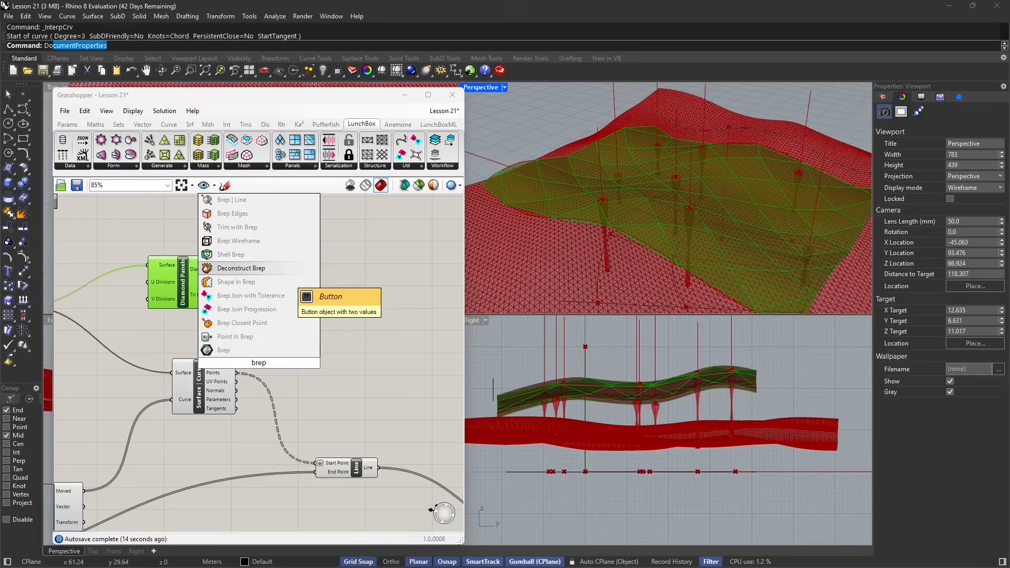
pyautogui.click(242, 268)
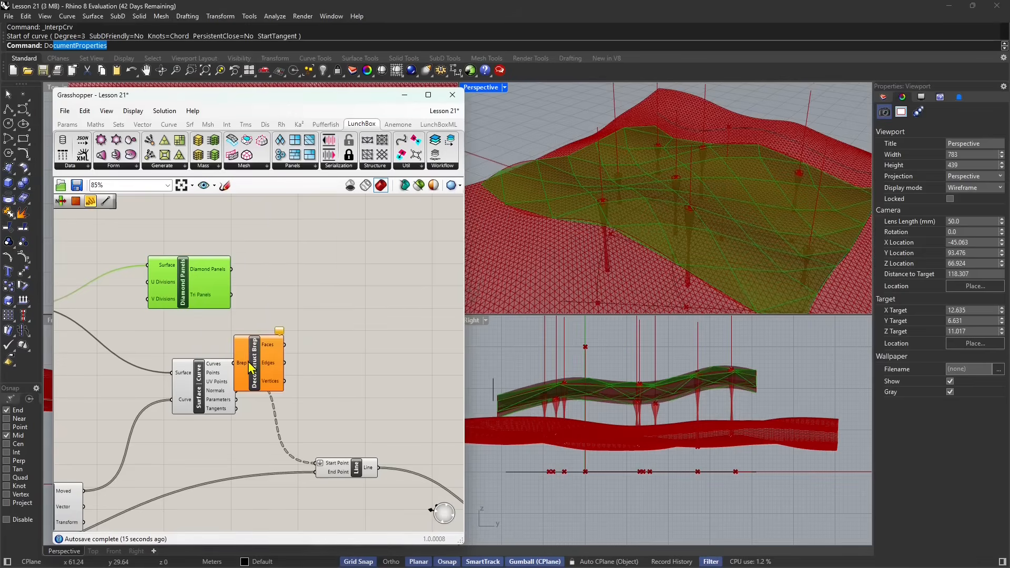
pyautogui.moveTo(238, 272); pyautogui.dragTo(282, 274)
pyautogui.moveTo(297, 290); pyautogui.dragTo(293, 304)
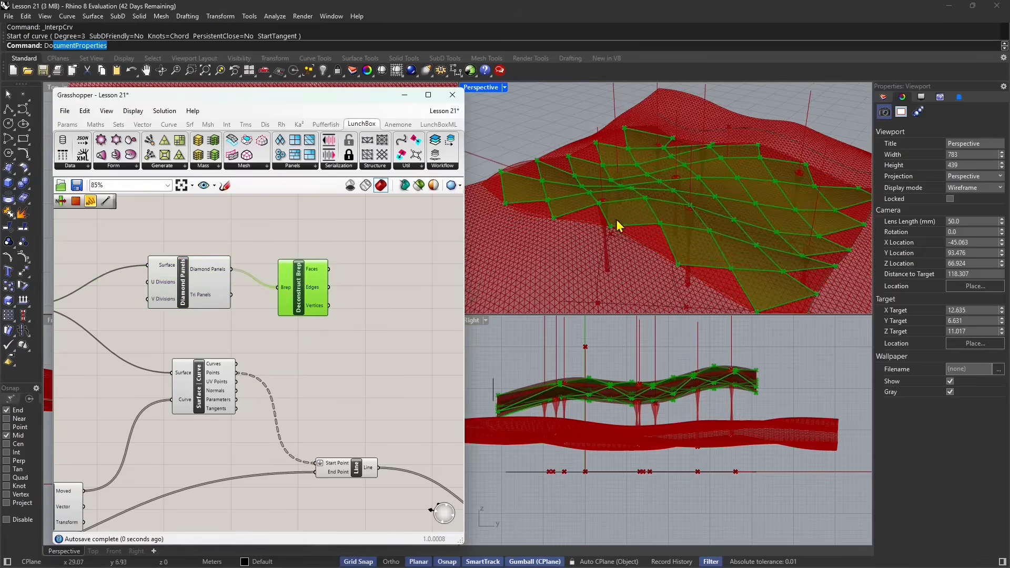
pyautogui.moveTo(619, 226); pyautogui.dragTo(557, 212, button='right')
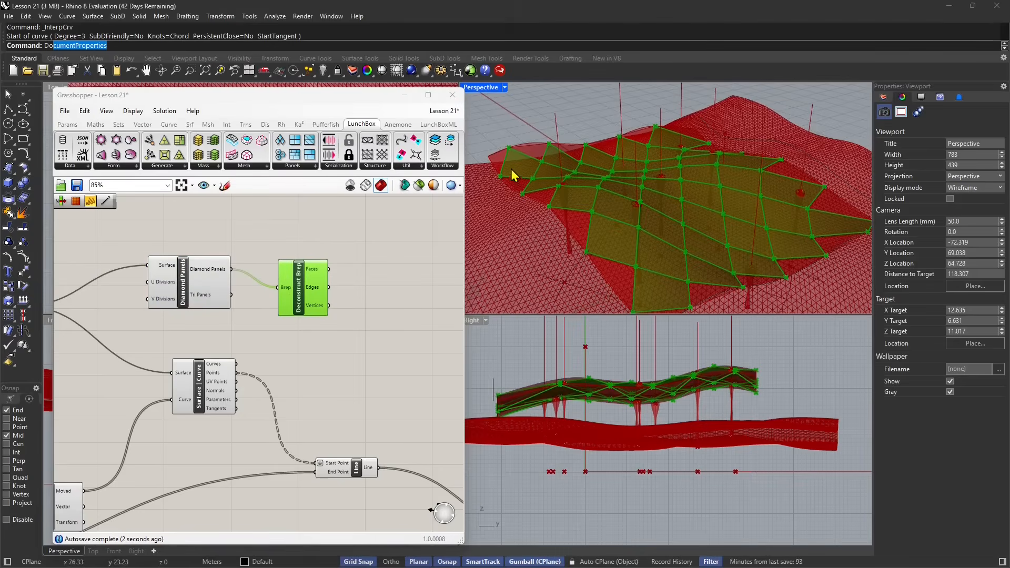
pyautogui.scroll(-2, 816, 232)
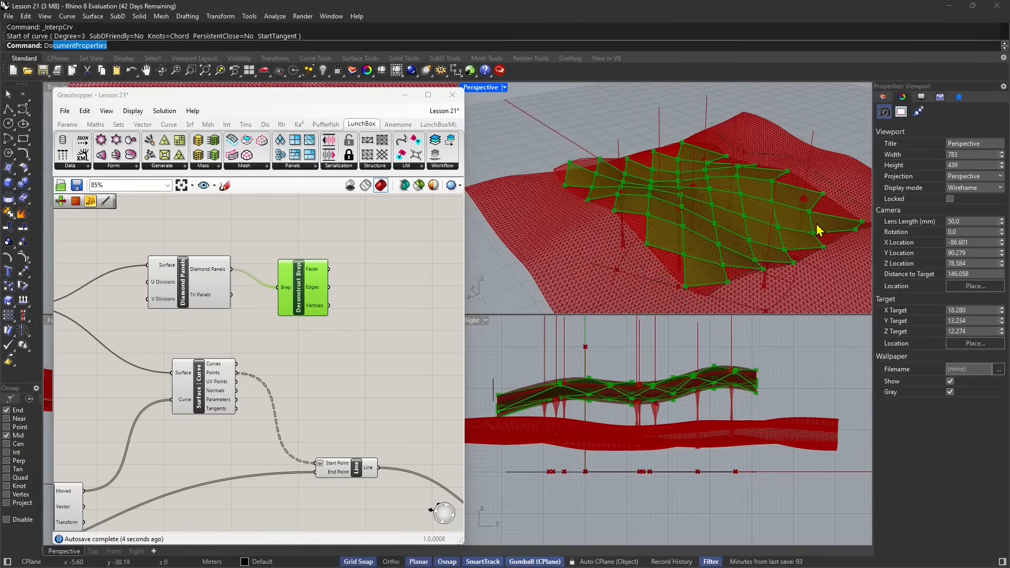
pyautogui.moveTo(687, 216); pyautogui.dragTo(658, 268, button='right')
pyautogui.moveTo(310, 311); pyautogui.dragTo(318, 302)
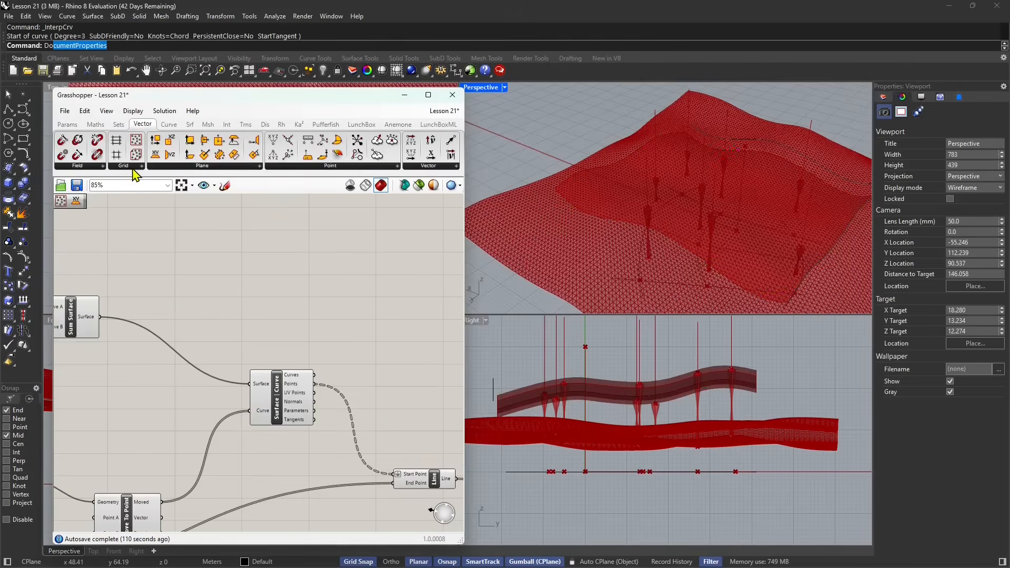
# Place a Hexagonal grid component in the free canvas space near Surface | Curve.
pyautogui.click(126, 166)
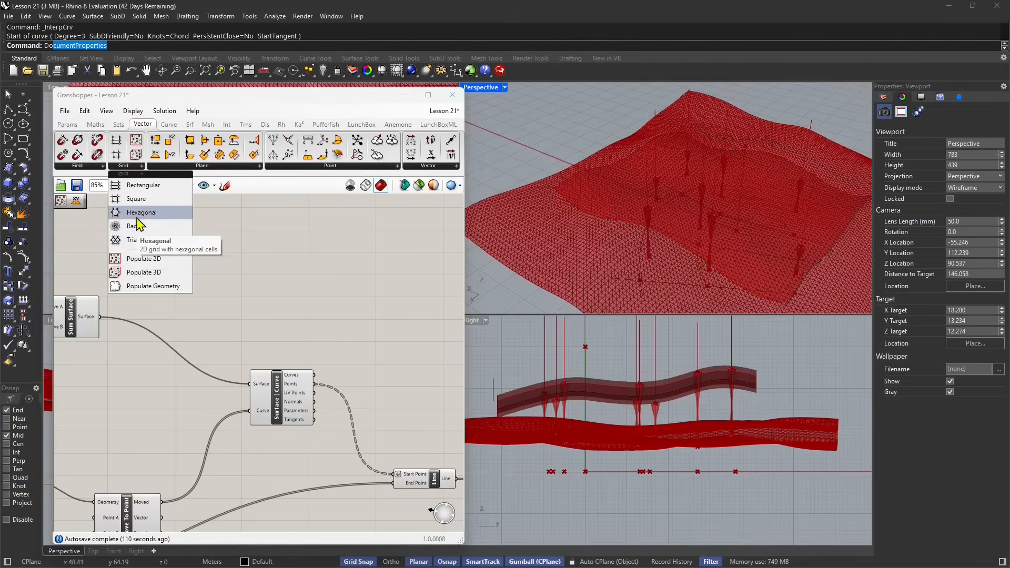
pyautogui.moveTo(141, 212); pyautogui.dragTo(344, 337)
pyautogui.moveTo(368, 388); pyautogui.dragTo(328, 385, button='right')
pyautogui.scroll(2, 315, 352)
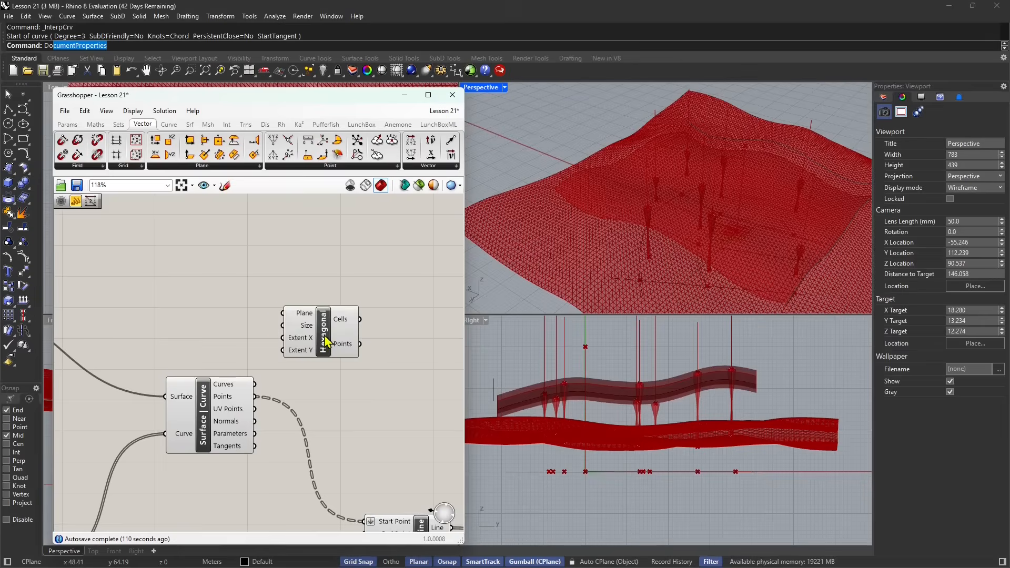
pyautogui.click(342, 322)
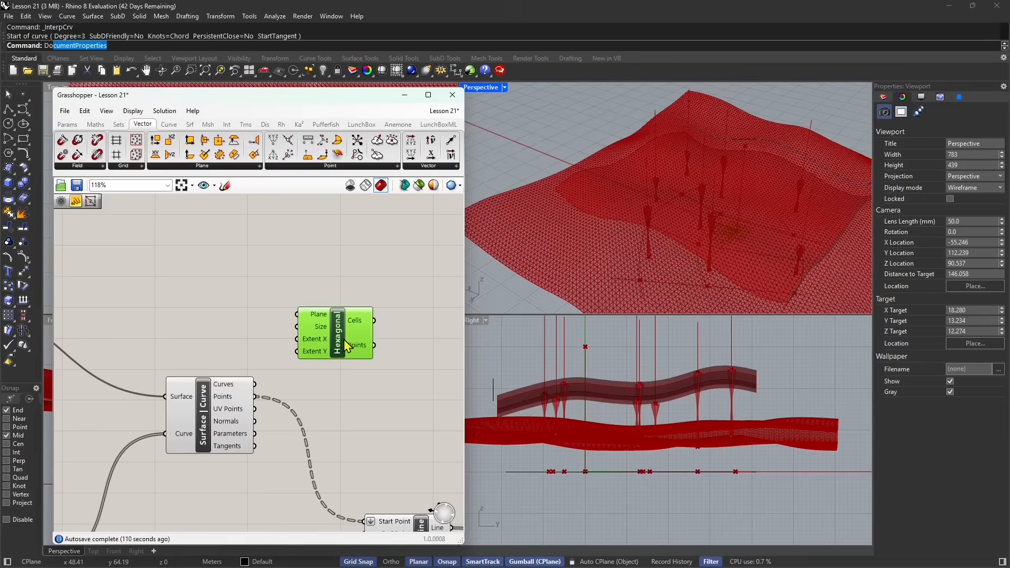
pyautogui.moveTo(338, 347); pyautogui.dragTo(367, 356)
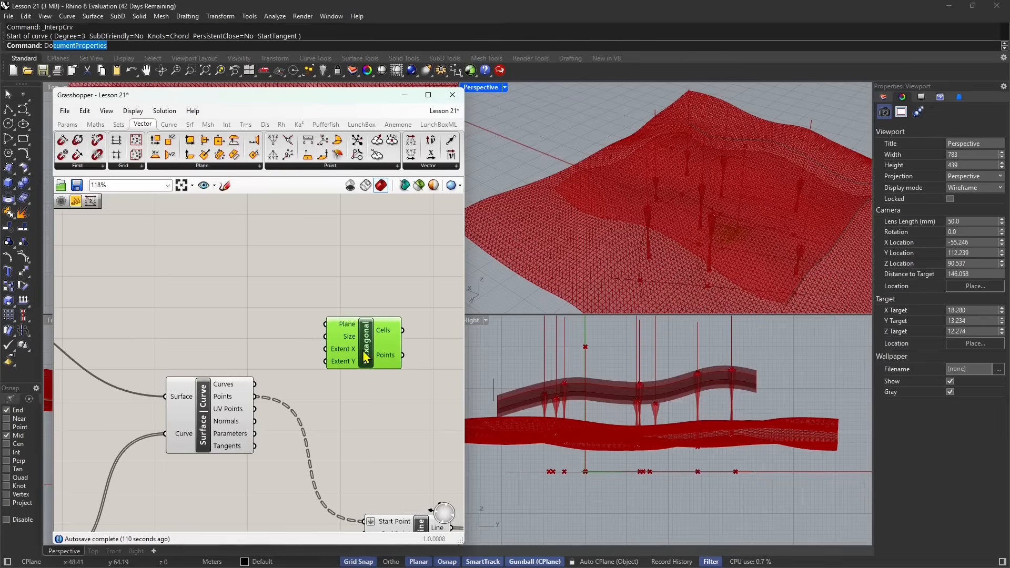
pyautogui.scroll(6, 665, 259)
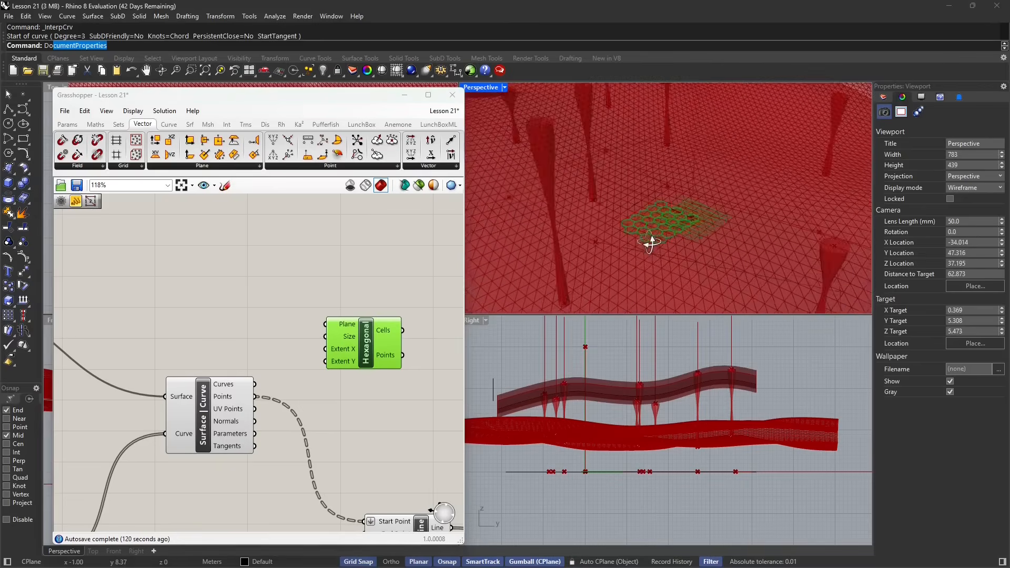
pyautogui.moveTo(651, 243); pyautogui.dragTo(609, 261, button='right')
pyautogui.moveTo(434, 354); pyautogui.dragTo(313, 349, button='right')
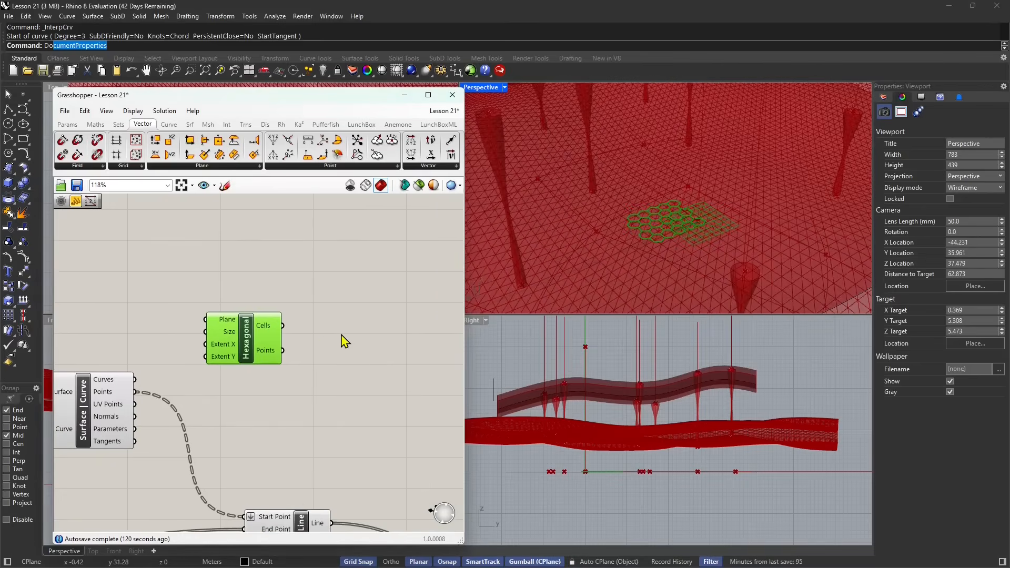
# Feed the Hexagonal Cells output into the Base of a new Extrude component and flatten that input.
pyautogui.doubleClick(345, 342)
pyautogui.write('ex')
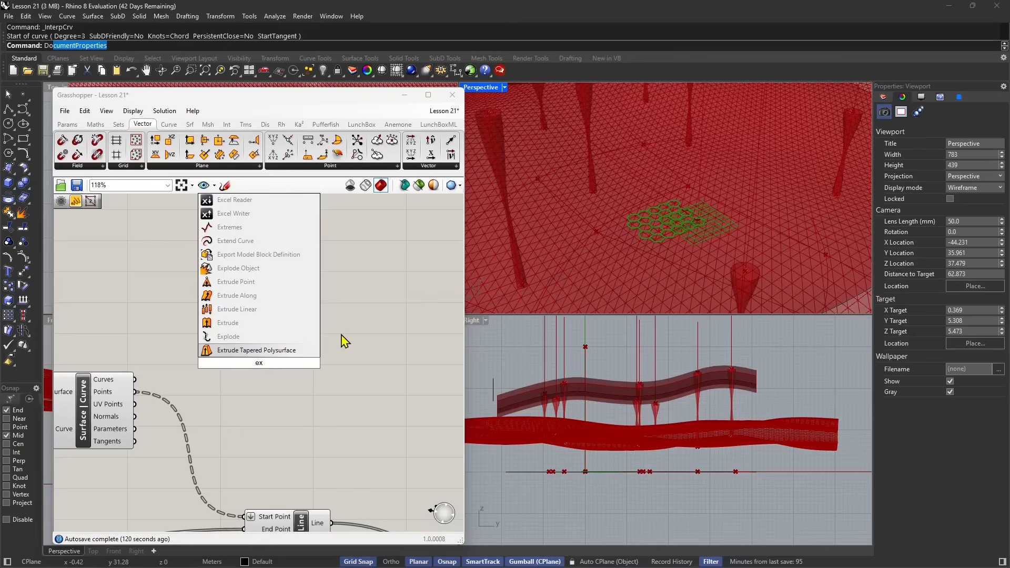
pyautogui.moveTo(278, 363); pyautogui.dragTo(363, 341)
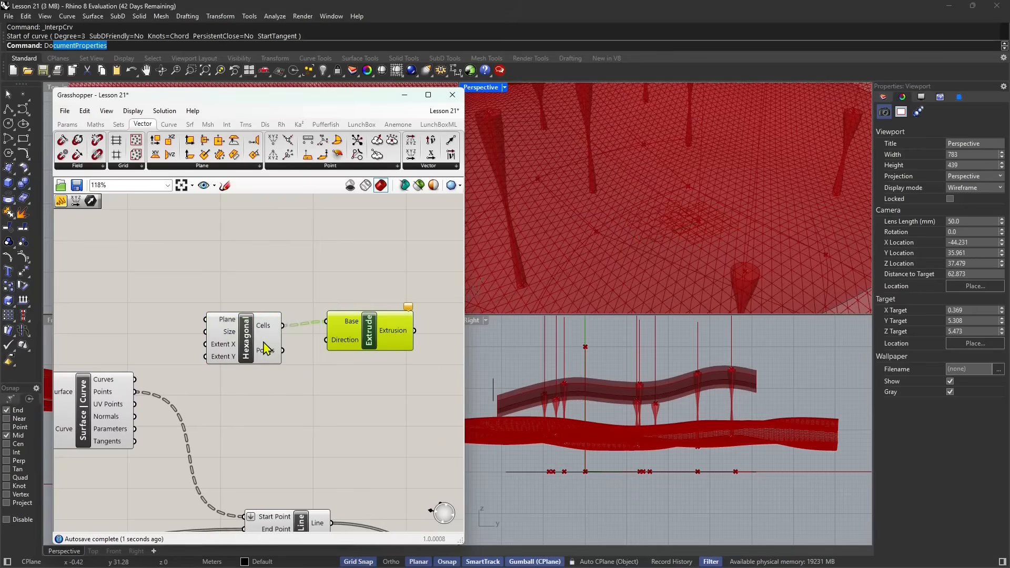
pyautogui.moveTo(265, 348); pyautogui.dragTo(258, 340)
pyautogui.scroll(10, 630, 256)
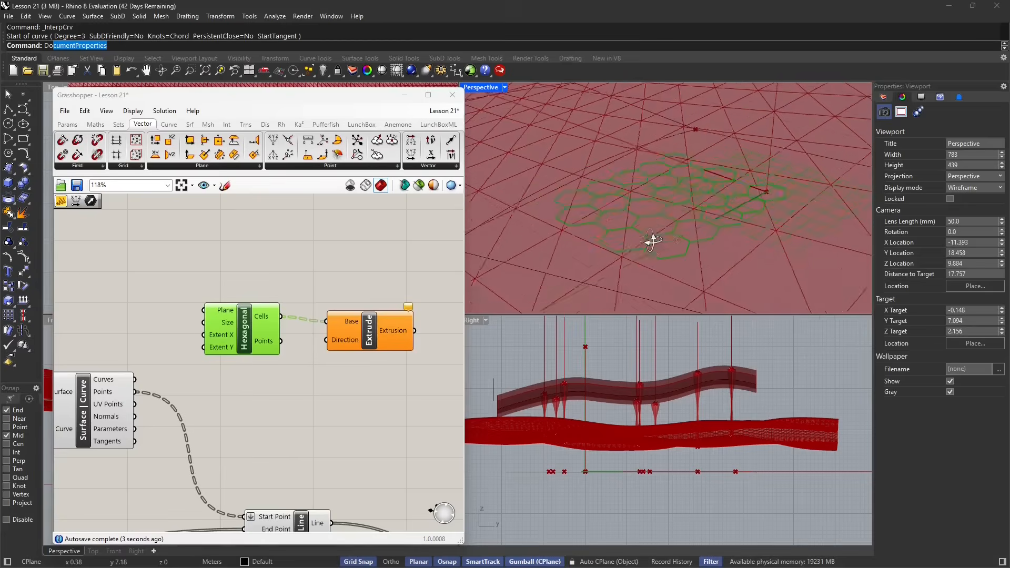
pyautogui.scroll(3, 654, 244)
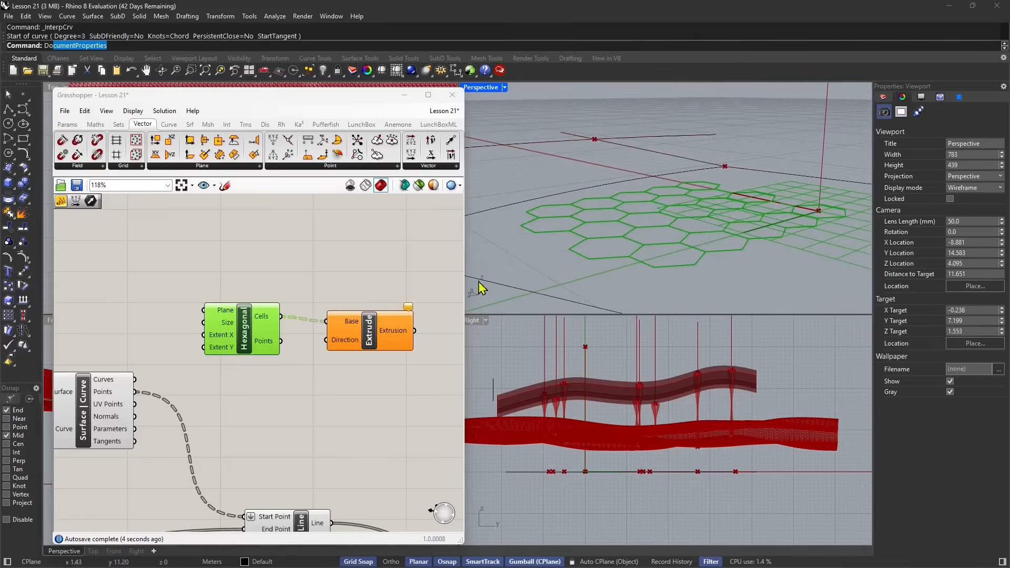
pyautogui.rightClick(340, 320)
pyautogui.click(370, 406)
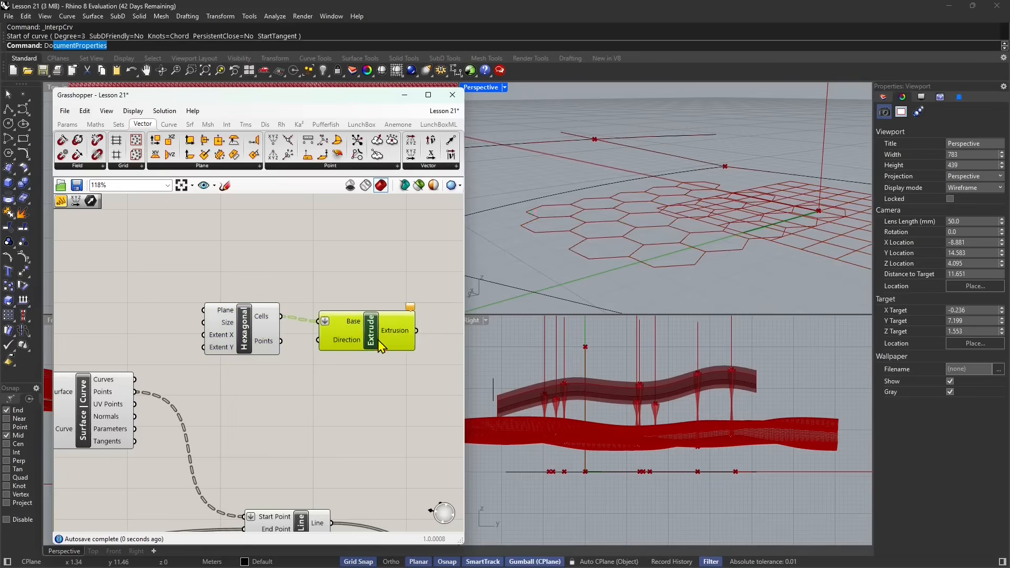
# Set the Extrude Direction to a single vector running from the origin about 1 m straight up in Z.
pyautogui.moveTo(380, 348); pyautogui.dragTo(388, 348)
pyautogui.rightClick(358, 341)
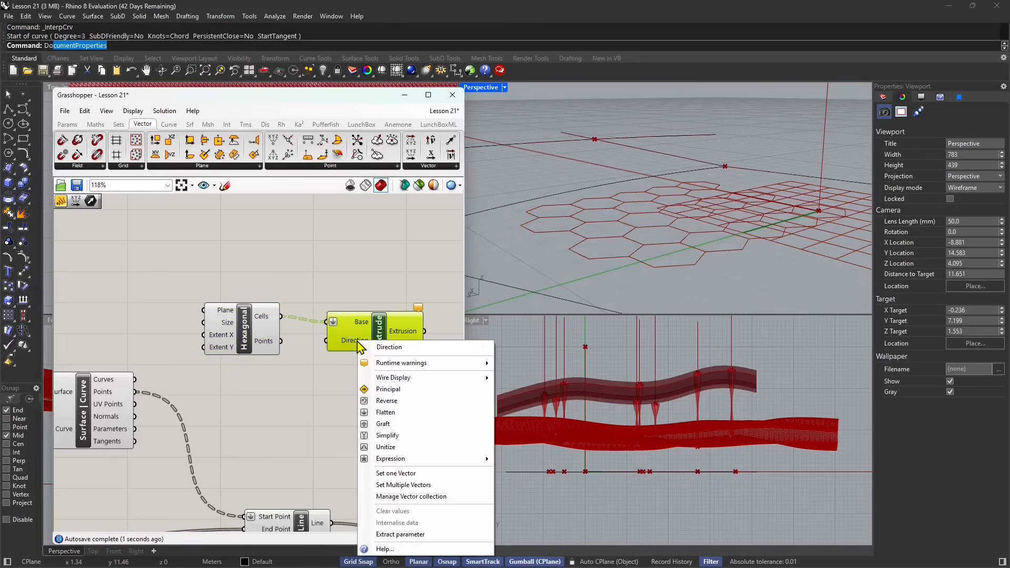
pyautogui.click(400, 485)
pyautogui.click(819, 210)
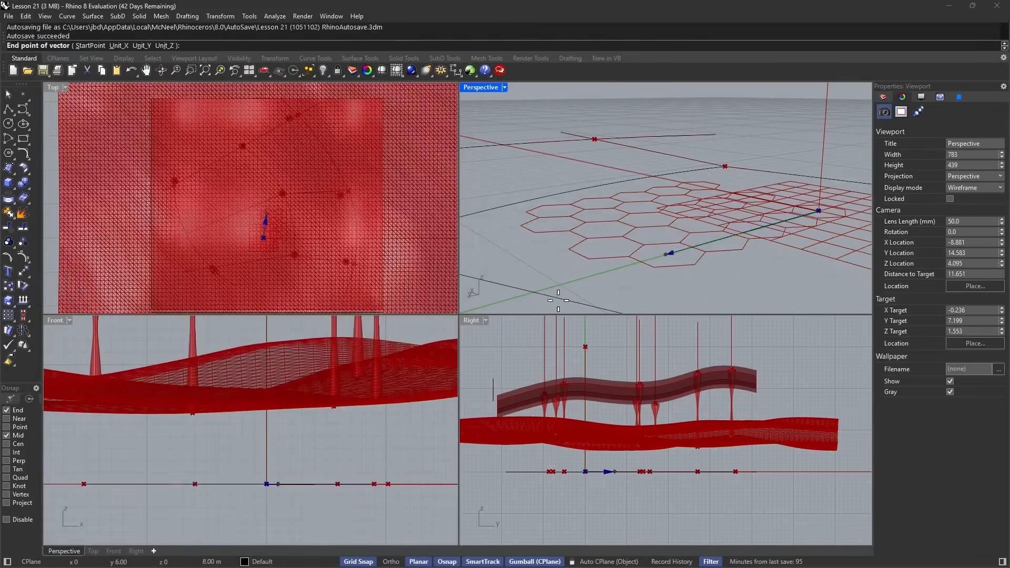
pyautogui.scroll(3, 600, 473)
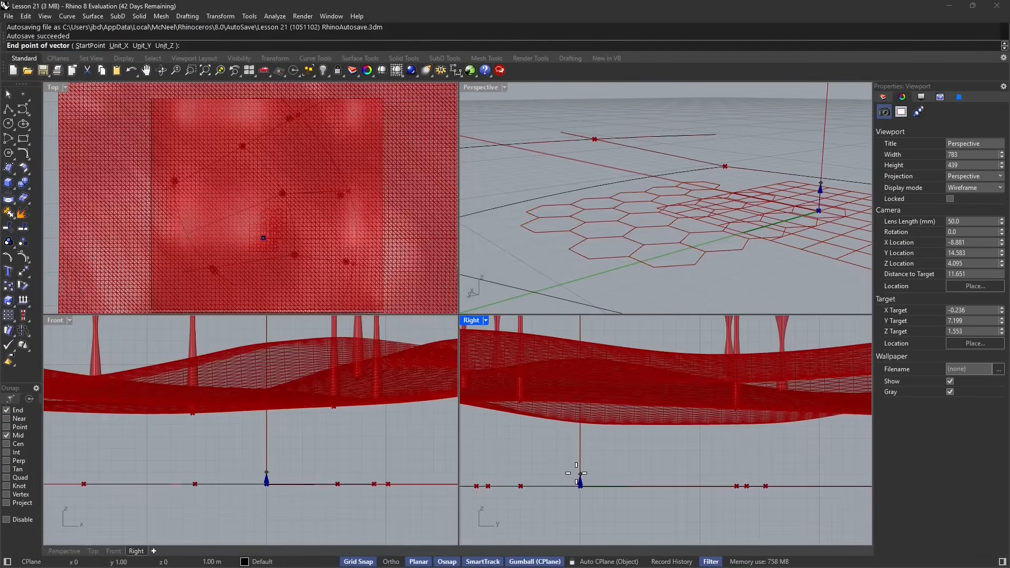
pyautogui.click(577, 473)
pyautogui.moveTo(628, 250); pyautogui.dragTo(620, 226, button='right')
pyautogui.scroll(-3, 364, 324)
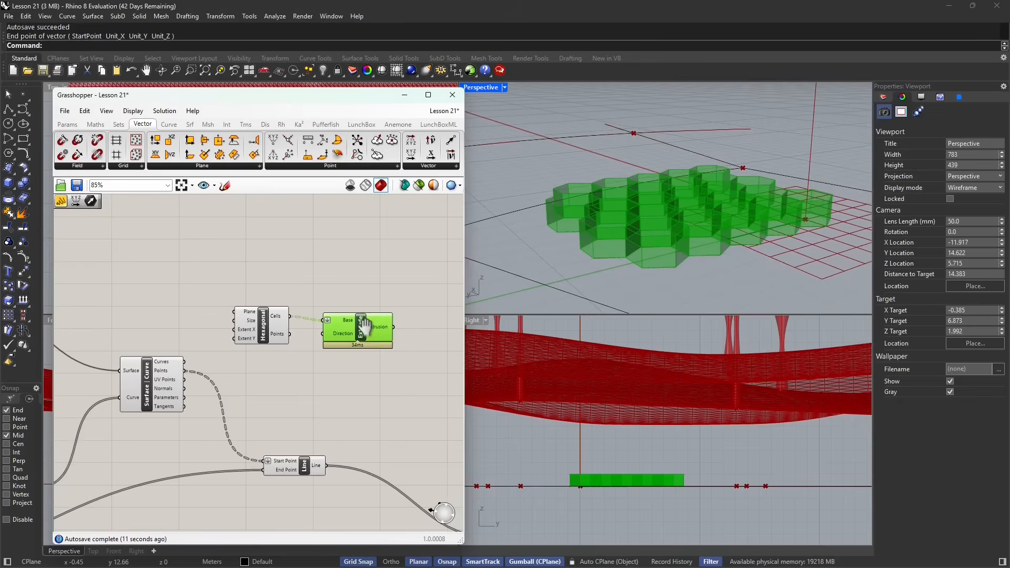
# Shift the Extrude and Hexagonal components sideways to make room on the canvas.
pyautogui.moveTo(364, 324); pyautogui.dragTo(361, 325, button='right')
pyautogui.moveTo(359, 326); pyautogui.dragTo(408, 326)
pyautogui.click(272, 339)
pyautogui.moveTo(262, 336); pyautogui.dragTo(302, 337)
pyautogui.moveTo(406, 337); pyautogui.dragTo(430, 335)
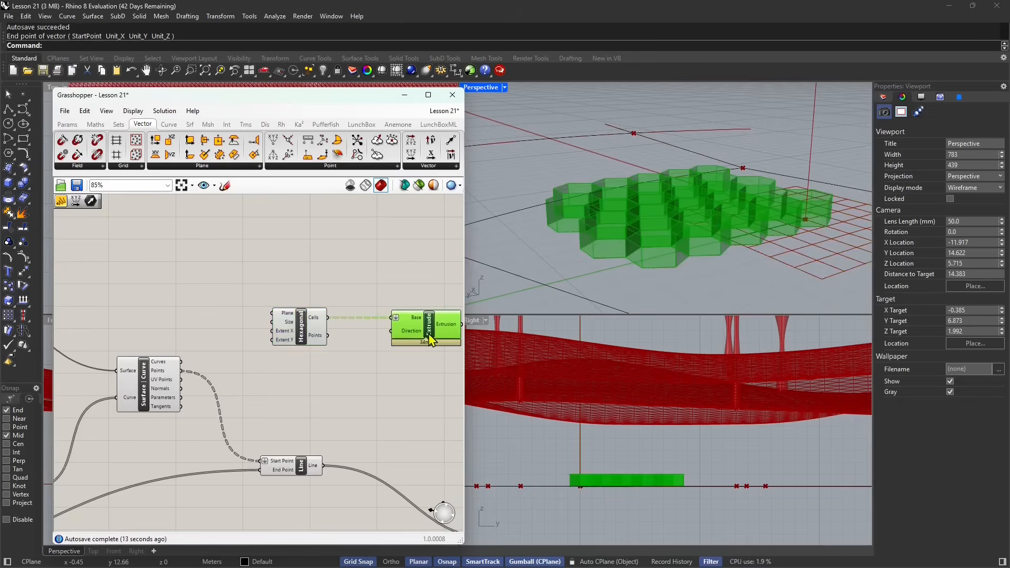
pyautogui.moveTo(299, 341); pyautogui.dragTo(313, 342)
# Set the Hexagonal grid's Extent X to 7.
pyautogui.rightClick(303, 341)
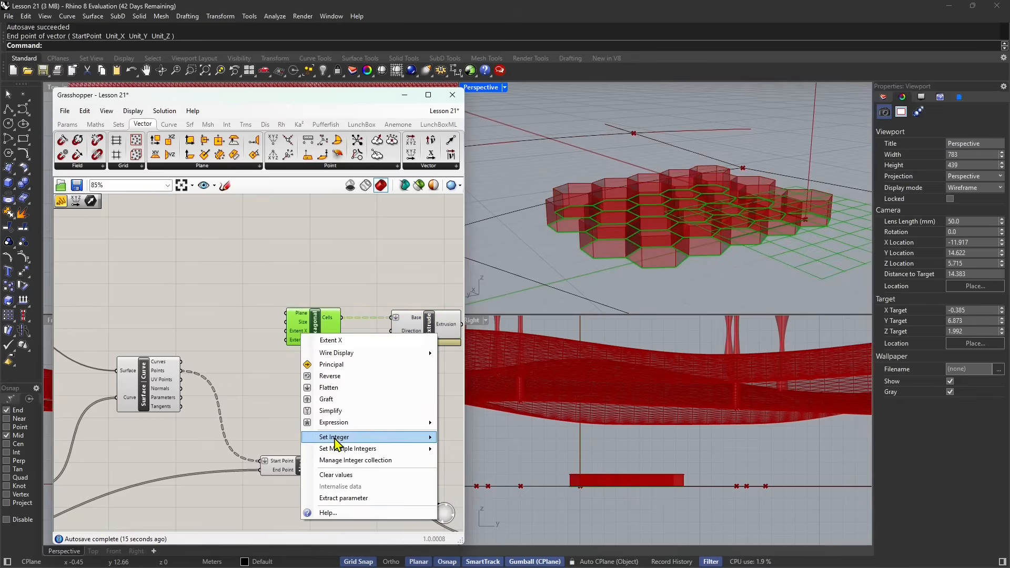
pyautogui.moveTo(331, 439)
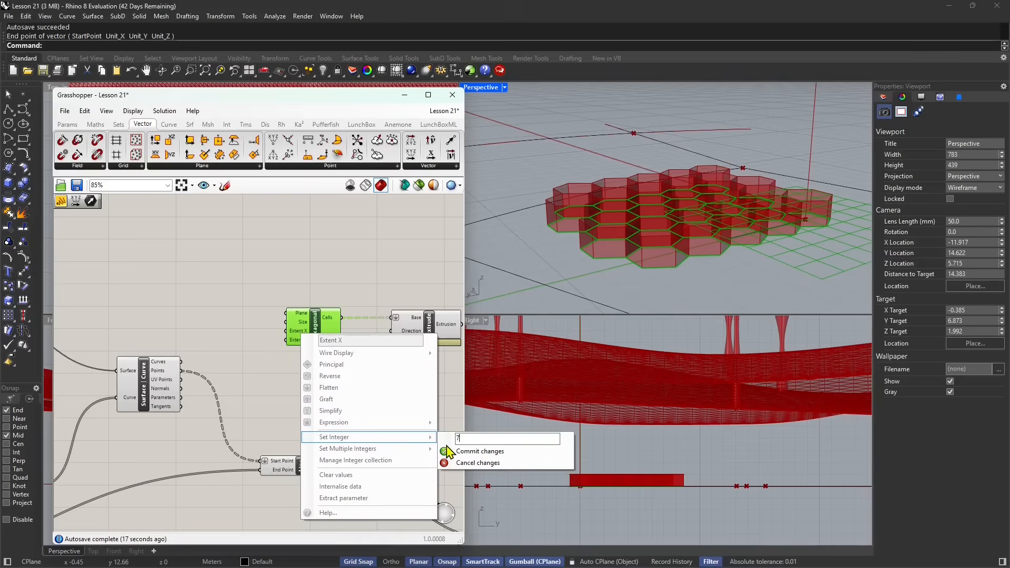
pyautogui.click(448, 451)
pyautogui.moveTo(643, 206); pyautogui.dragTo(608, 235, button='right')
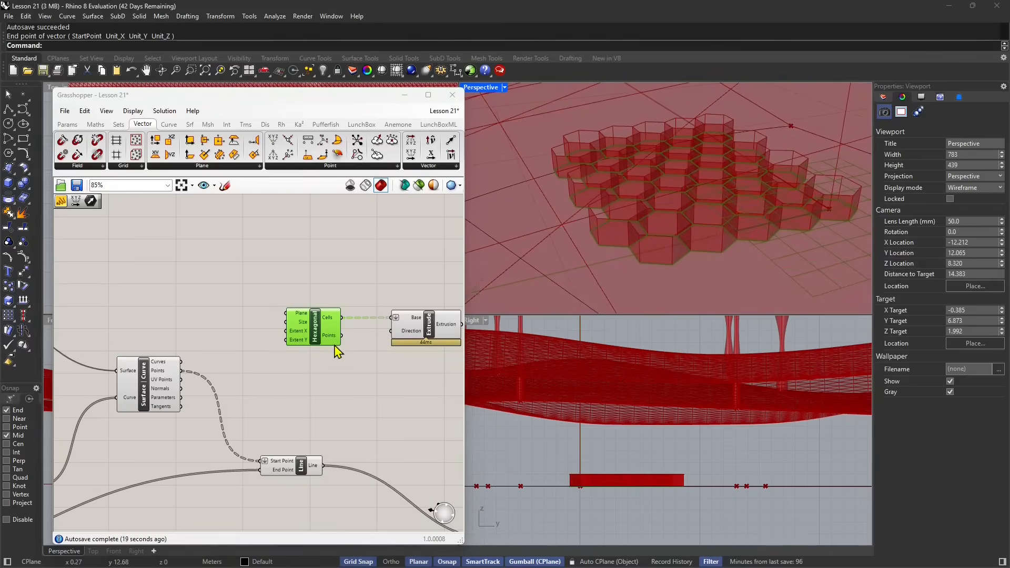
pyautogui.scroll(2, 322, 344)
# Increase the Hexagonal grid's Extent Y and check the lengthened honeycomb below the surface.
pyautogui.rightClick(286, 337)
pyautogui.moveTo(336, 441)
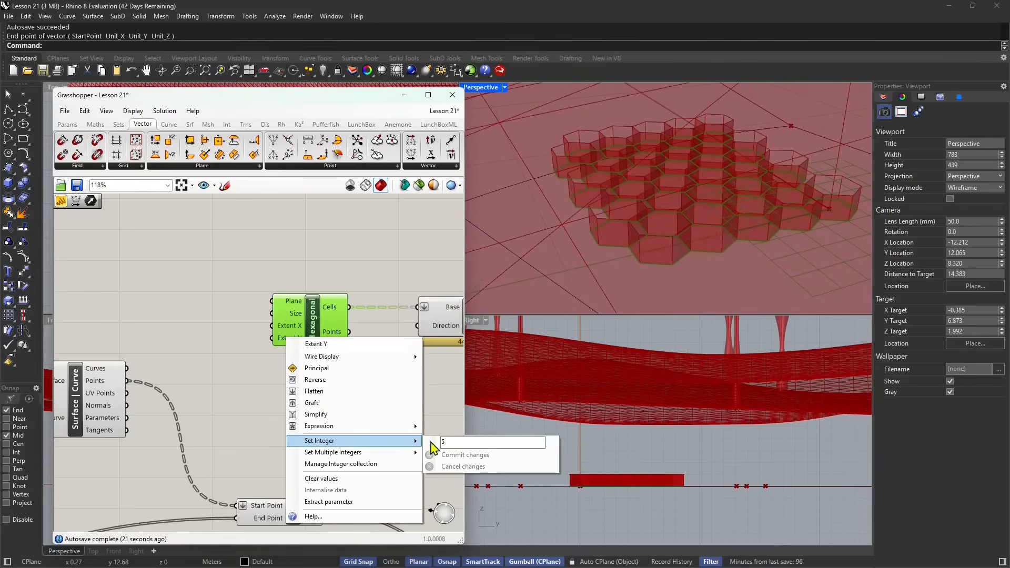
pyautogui.click(464, 442)
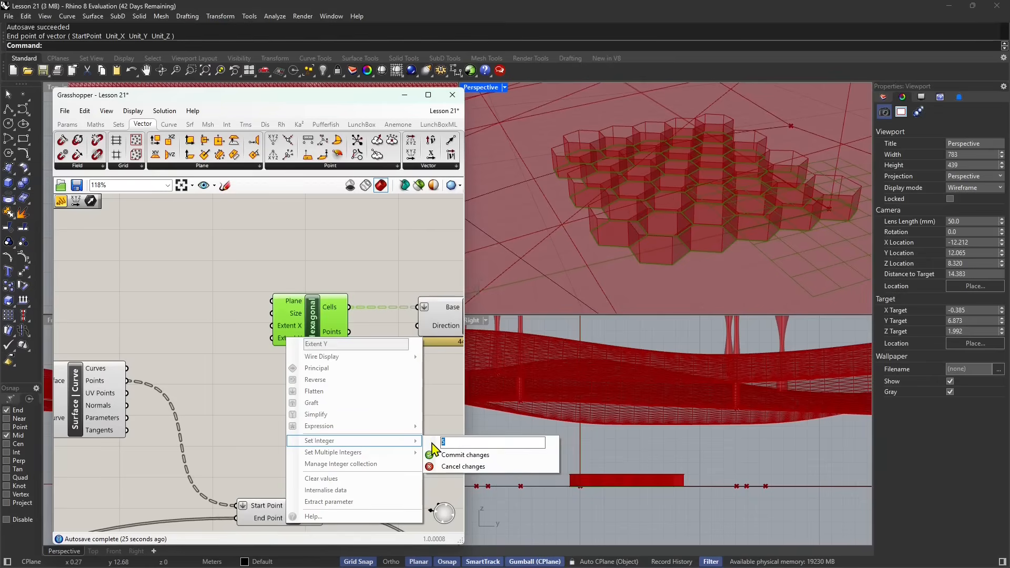
pyautogui.click(465, 454)
pyautogui.scroll(-6, 598, 229)
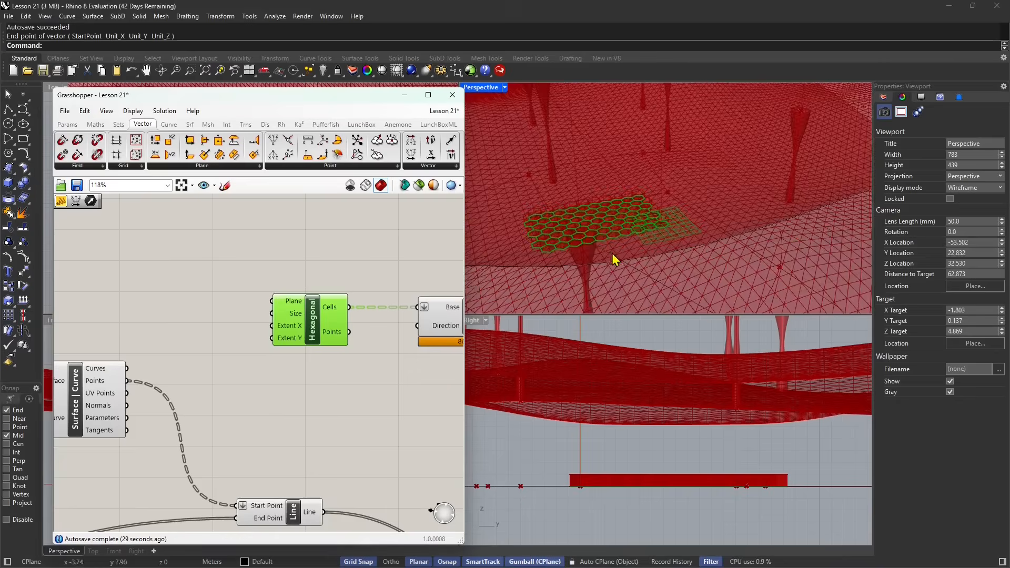
pyautogui.moveTo(612, 253); pyautogui.dragTo(642, 231, button='right')
pyautogui.scroll(-4, 637, 232)
pyautogui.keyDown('shift'); pyautogui.moveTo(567, 247); pyautogui.dragTo(684, 244, button='right'); pyautogui.keyUp('shift')
pyautogui.scroll(8, 635, 253)
# Move the Hexagonal component lower and the Extrude component higher to separate them on the canvas.
pyautogui.moveTo(444, 343); pyautogui.dragTo(364, 339, button='right')
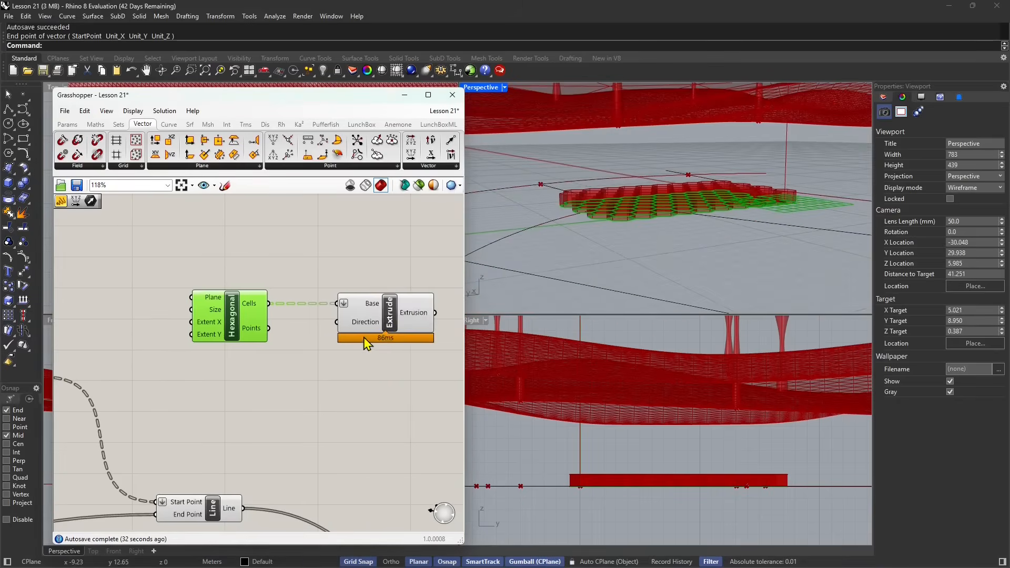
pyautogui.click(364, 338)
pyautogui.moveTo(247, 314); pyautogui.dragTo(222, 341)
pyautogui.moveTo(222, 341); pyautogui.dragTo(179, 325, button='right')
pyautogui.moveTo(342, 316); pyautogui.dragTo(332, 294)
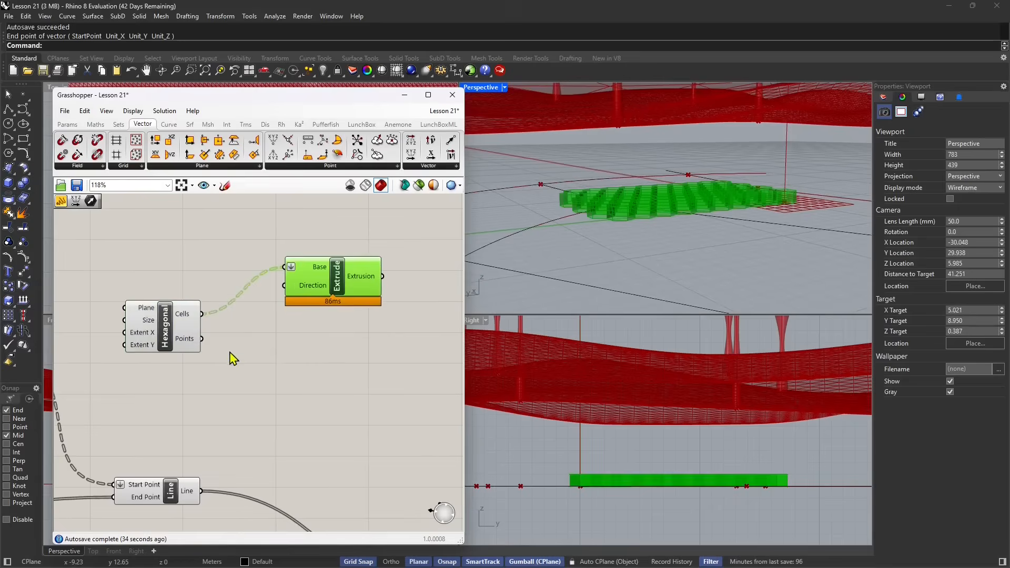
# Add a Bounding Box component to the canvas beside the Extrude component.
pyautogui.moveTo(179, 341); pyautogui.dragTo(189, 344)
pyautogui.moveTo(380, 338); pyautogui.dragTo(296, 336, button='right')
pyautogui.click(280, 296)
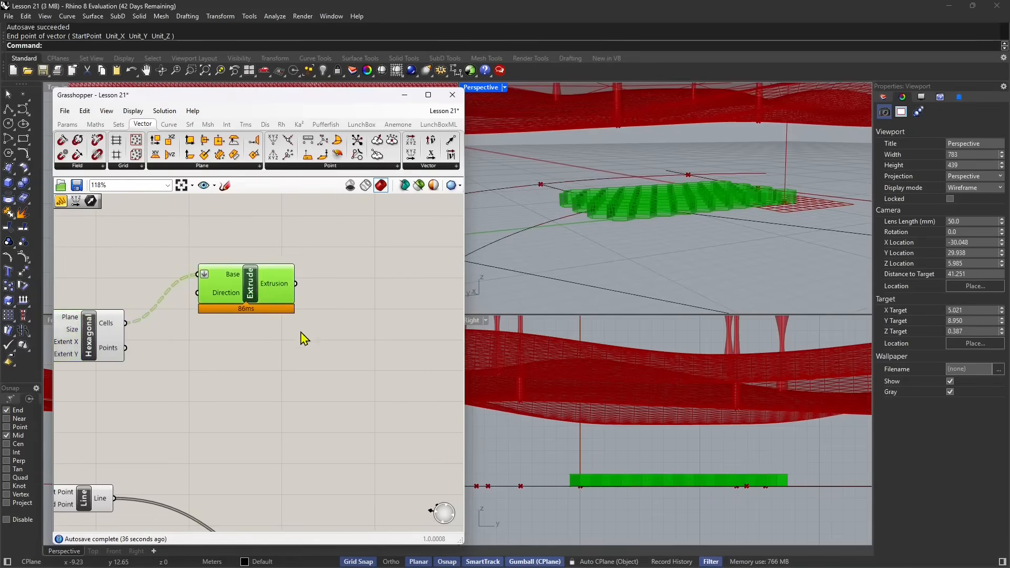
pyautogui.scroll(-1, 304, 339)
pyautogui.doubleClick(254, 352)
pyautogui.write('bo')
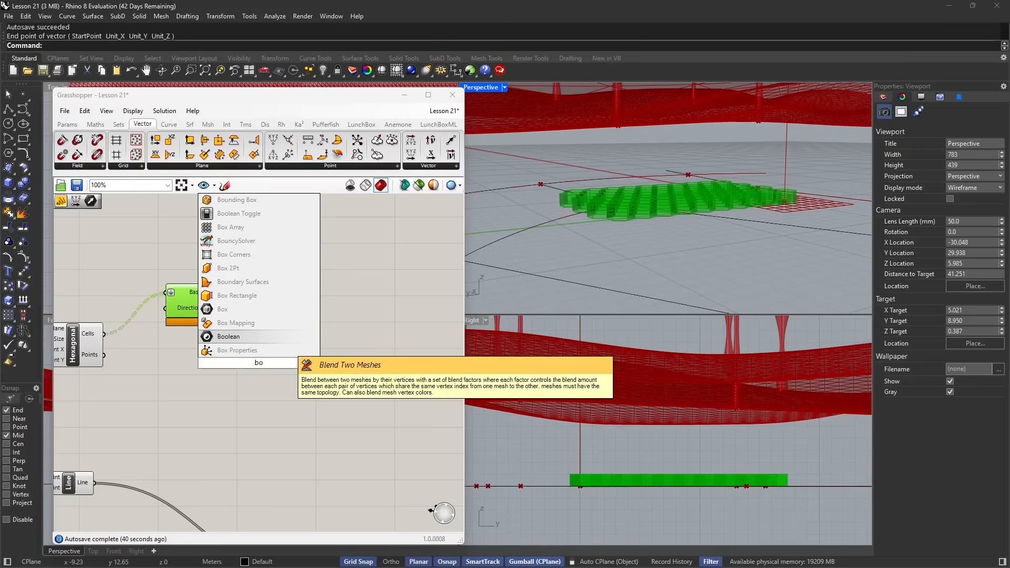
pyautogui.write('undi')
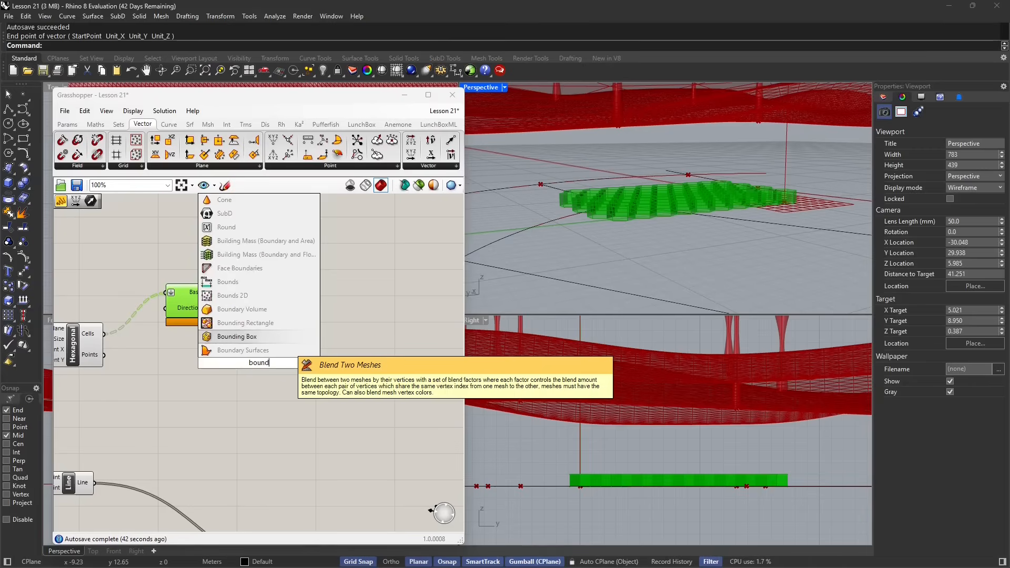
pyautogui.click(244, 351)
pyautogui.moveTo(278, 378); pyautogui.dragTo(383, 385)
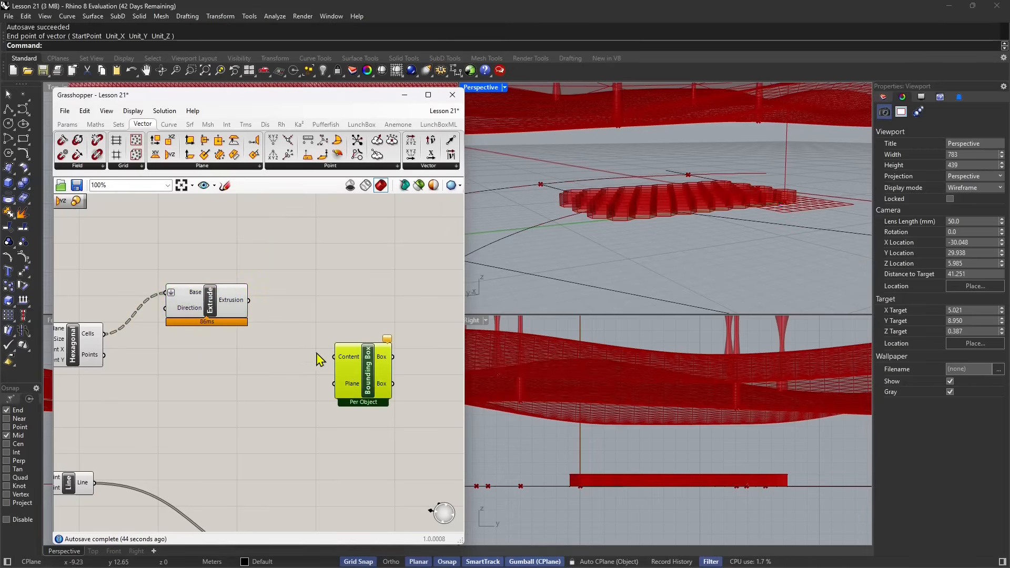
# Connect the Extrusion output to the Bounding Box's Content and switch it to Union Box.
pyautogui.moveTo(251, 302); pyautogui.dragTo(365, 373)
pyautogui.moveTo(608, 239); pyautogui.dragTo(600, 189, button='right')
pyautogui.rightClick(364, 368)
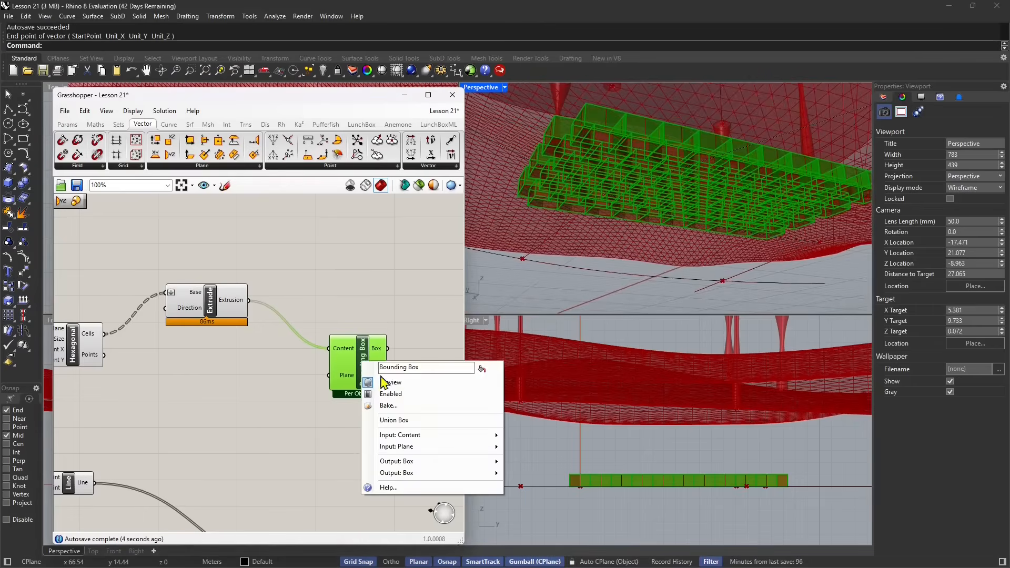
pyautogui.click(403, 420)
pyautogui.moveTo(589, 232); pyautogui.dragTo(614, 258, button='right')
pyautogui.moveTo(365, 382); pyautogui.dragTo(372, 369)
pyautogui.scroll(-3, 372, 369)
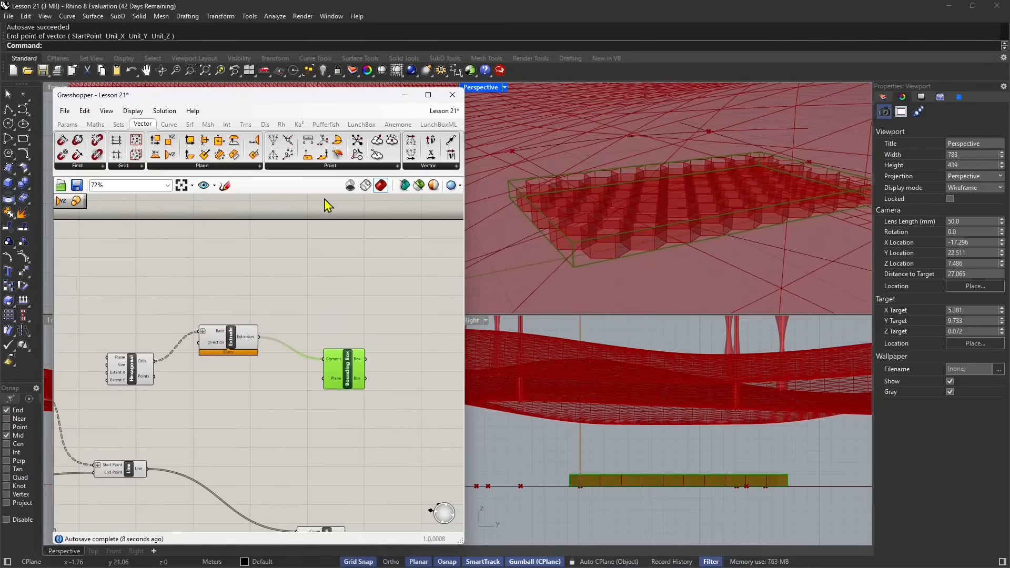
# Add a Surface Morph component and arrange it beside the Bounding Box.
pyautogui.click(190, 124)
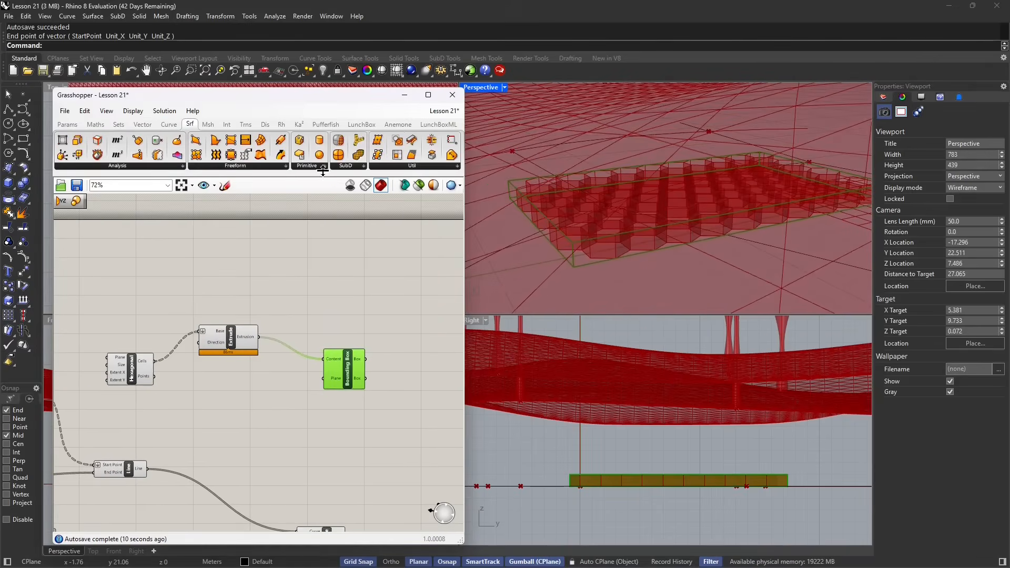
pyautogui.click(267, 166)
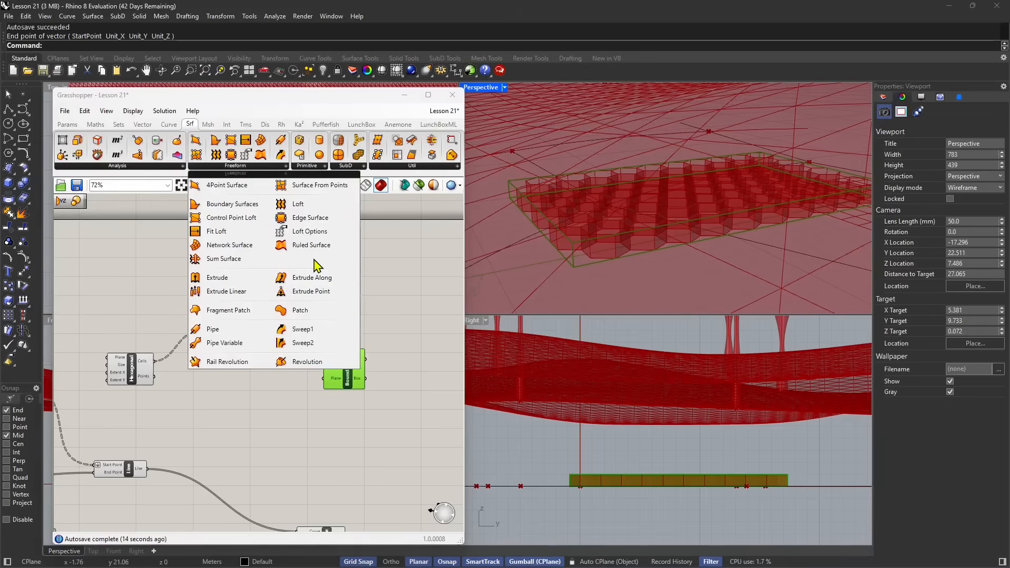
pyautogui.click(246, 125)
pyautogui.click(291, 165)
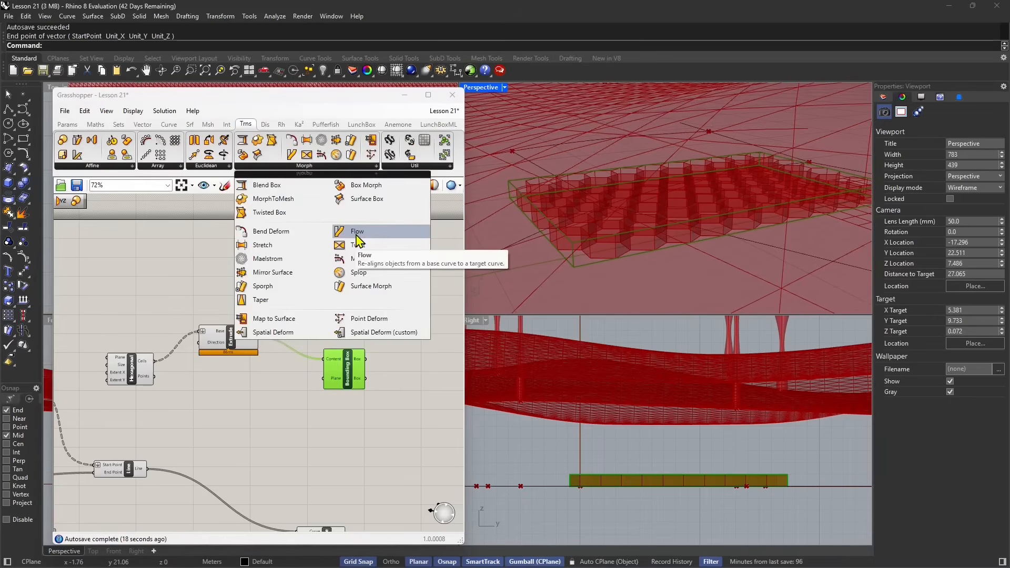
pyautogui.moveTo(378, 287); pyautogui.dragTo(412, 323)
pyautogui.moveTo(373, 353); pyautogui.dragTo(346, 350, button='right')
pyautogui.moveTo(327, 363); pyautogui.dragTo(314, 358)
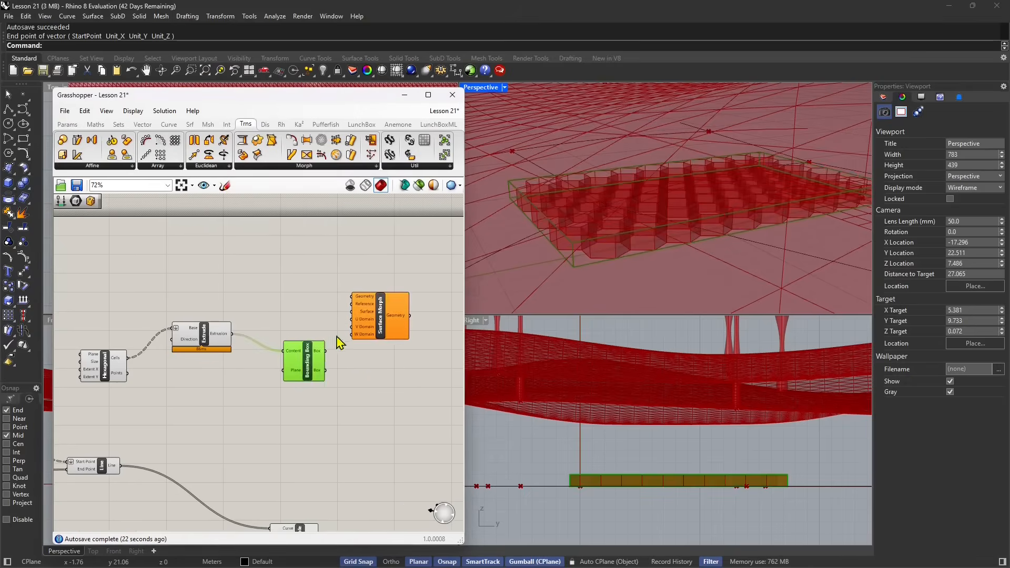
# Connect the Bounding Box's Box output to Surface Morph's Reference and the Extrusion output to its Geometry.
pyautogui.scroll(2, 343, 331)
pyautogui.moveTo(369, 319); pyautogui.dragTo(383, 334)
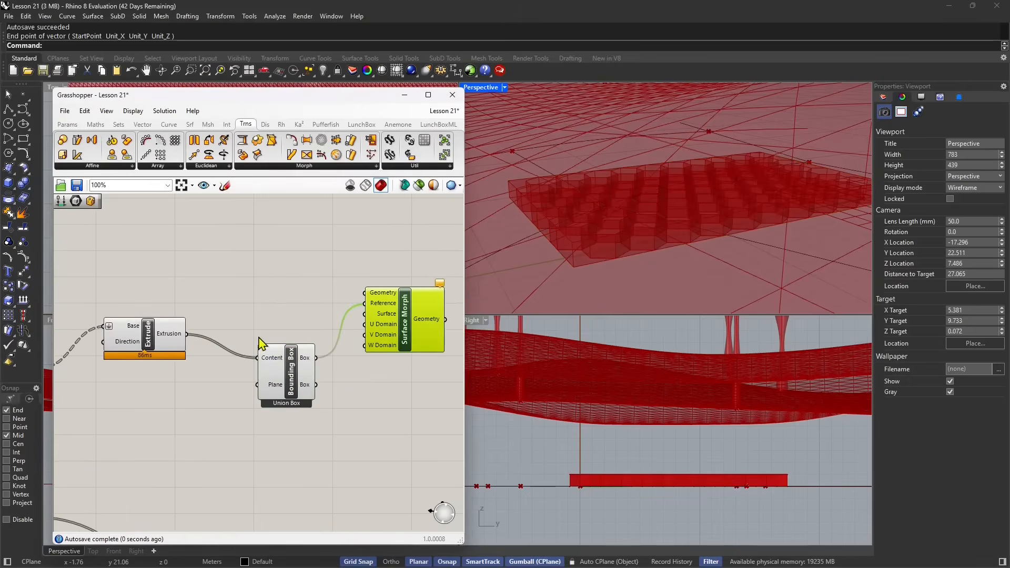
pyautogui.moveTo(186, 335); pyautogui.dragTo(368, 295)
pyautogui.scroll(-2, 386, 325)
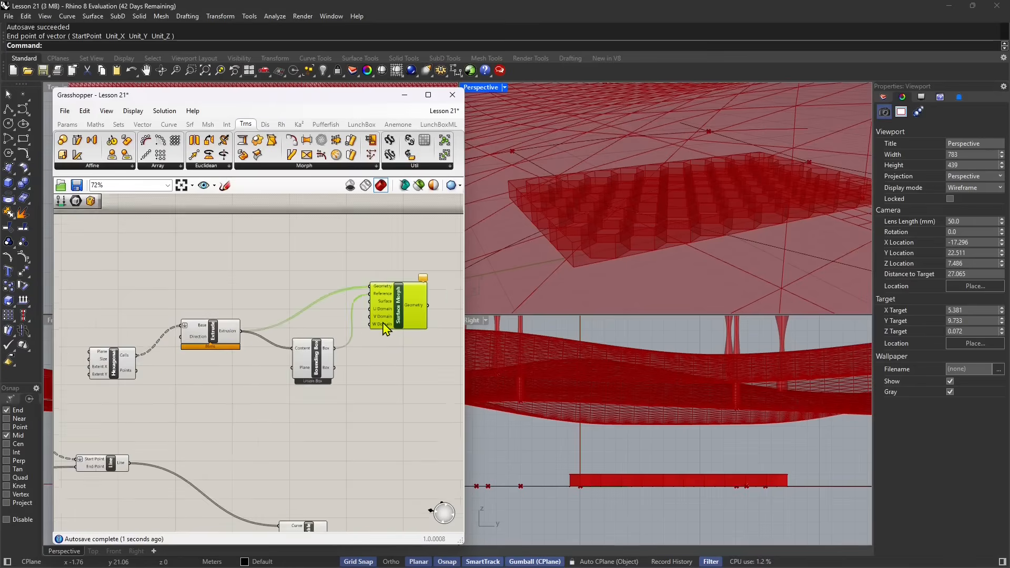
# Examine the upstream components one by one to identify the Sum Surface that generates the wavy surface.
pyautogui.moveTo(369, 394); pyautogui.dragTo(347, 323, button='right')
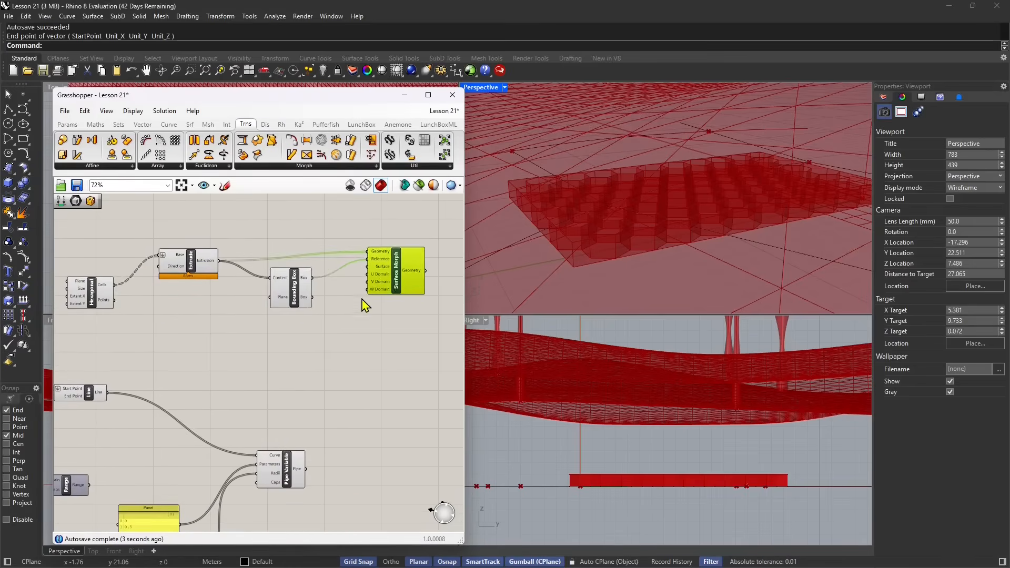
pyautogui.scroll(-2, 358, 284)
pyautogui.click(203, 358)
pyautogui.click(119, 306)
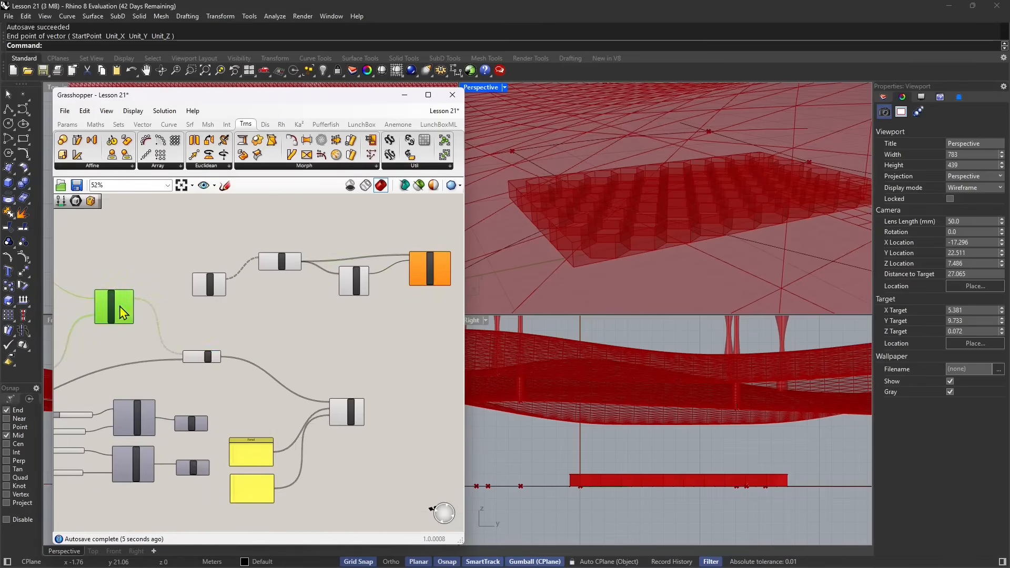
pyautogui.scroll(-3, 257, 334)
pyautogui.moveTo(260, 335); pyautogui.dragTo(313, 338, button='right')
pyautogui.scroll(2, 176, 325)
pyautogui.click(136, 283)
pyautogui.scroll(-2, 169, 323)
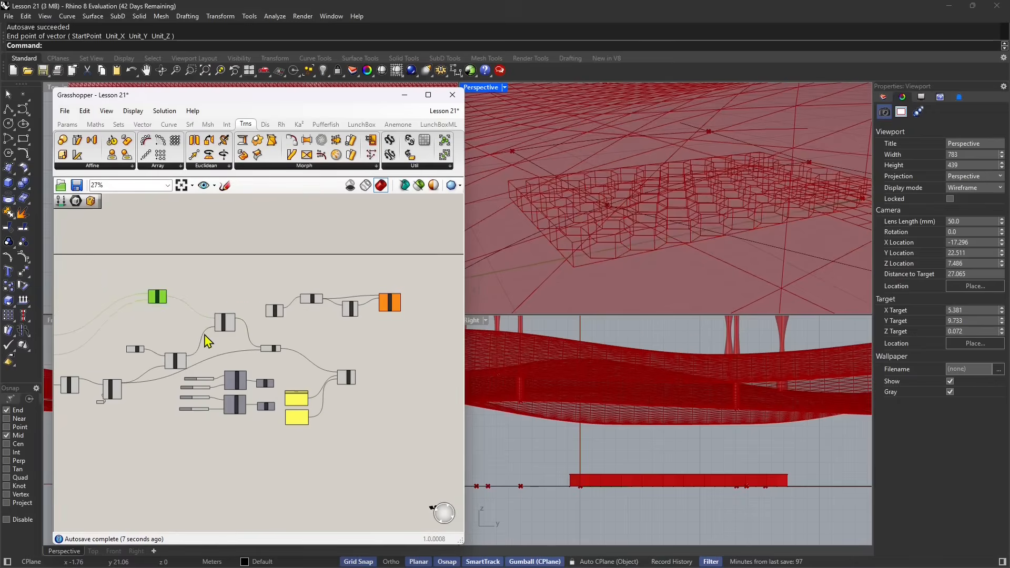
pyautogui.click(182, 366)
pyautogui.scroll(-2, 178, 369)
pyautogui.scroll(1, 210, 366)
pyautogui.scroll(4, 208, 300)
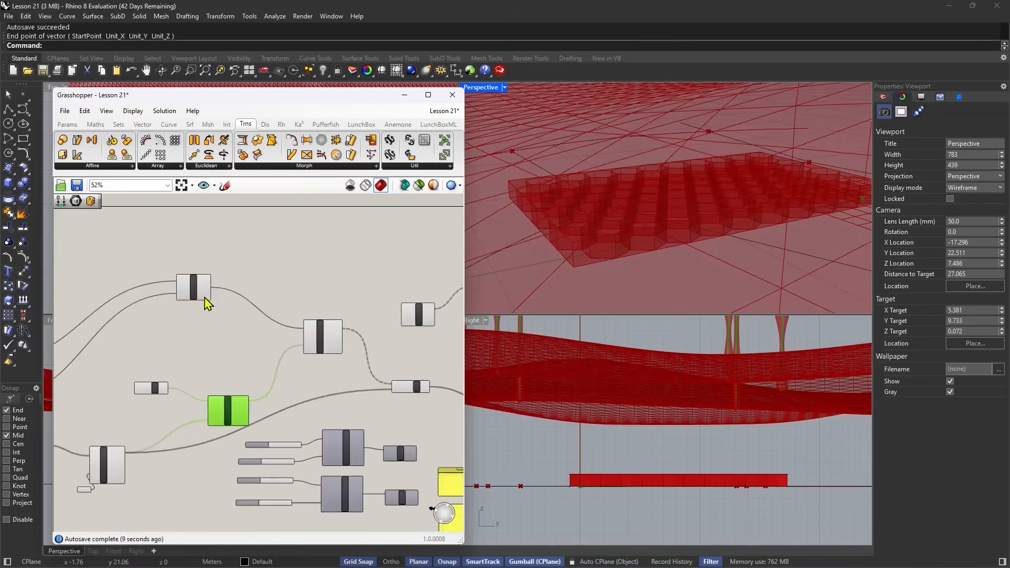
pyautogui.click(363, 370)
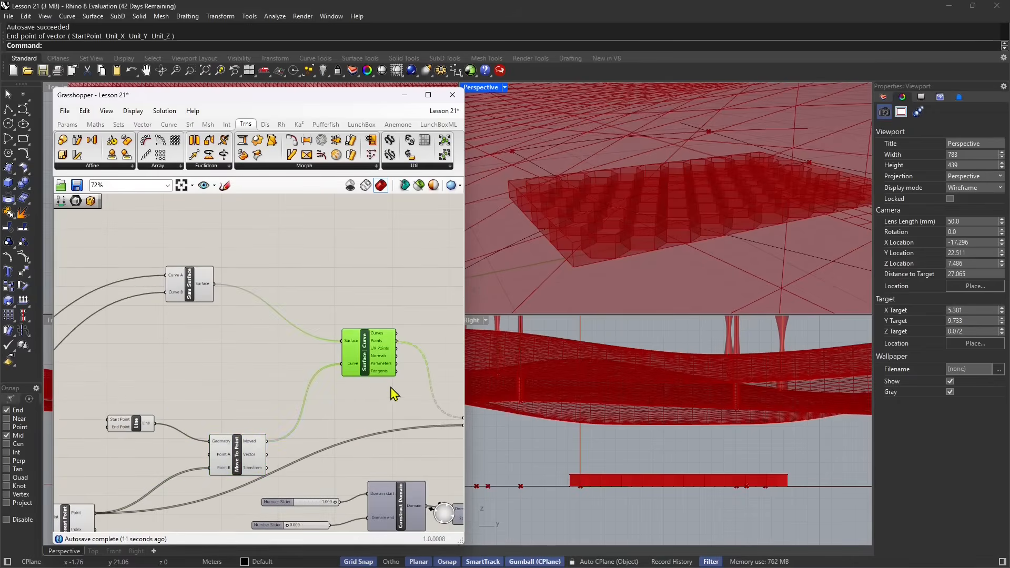
pyautogui.moveTo(394, 389); pyautogui.dragTo(176, 356, button='right')
pyautogui.moveTo(354, 399); pyautogui.dragTo(239, 363, button='right')
pyautogui.scroll(-2, 279, 389)
pyautogui.scroll(-18, 608, 266)
pyautogui.scroll(4, 622, 238)
pyautogui.moveTo(587, 251); pyautogui.dragTo(597, 252, button='right')
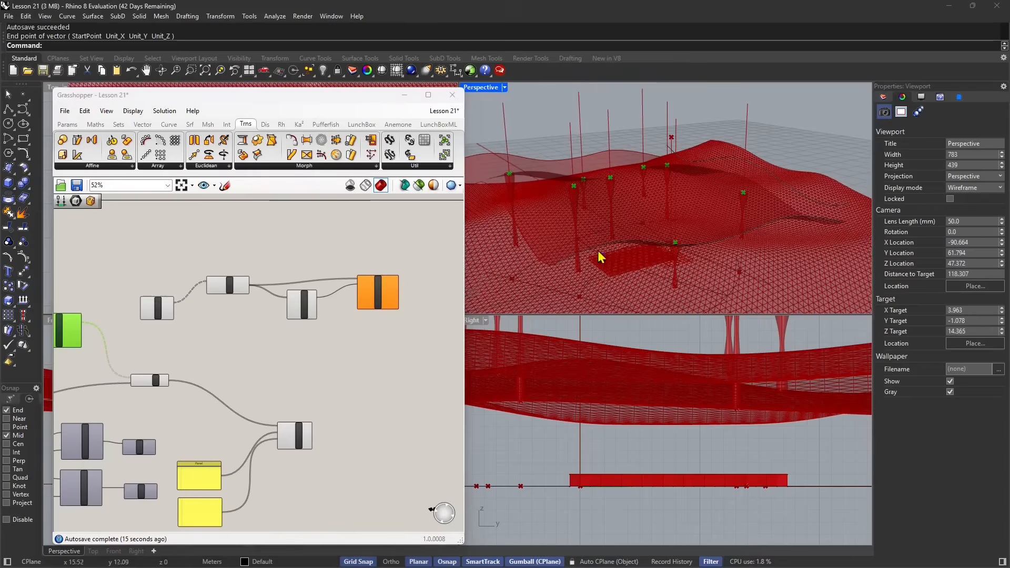
pyautogui.moveTo(176, 379); pyautogui.dragTo(231, 356, button='right')
pyautogui.moveTo(106, 355); pyautogui.dragTo(180, 338, button='right')
pyautogui.moveTo(84, 270); pyautogui.dragTo(122, 274, button='right')
pyautogui.click(110, 254)
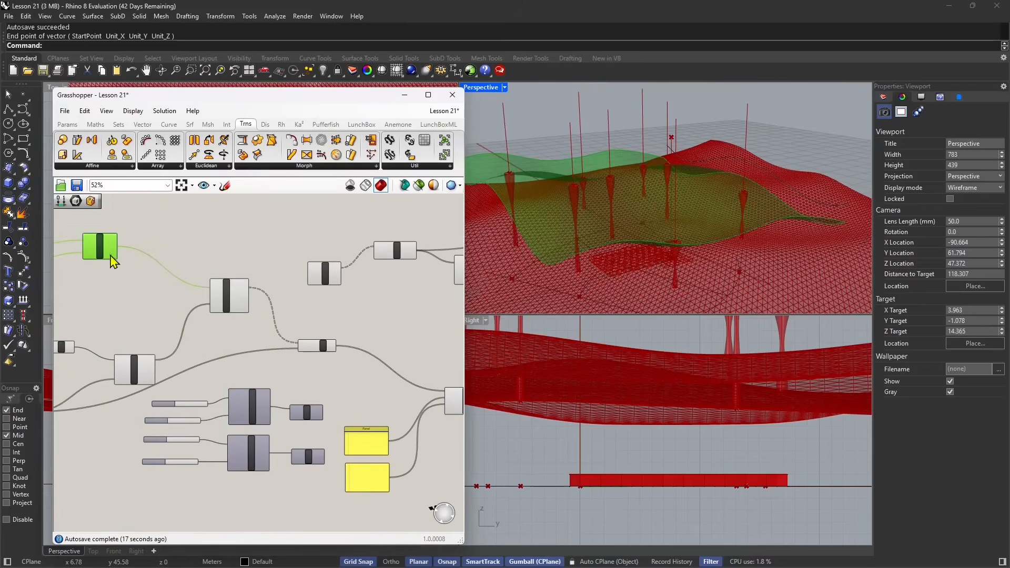
# Move Surface Morph slightly higher and connect the Sum Surface output to its Surface input.
pyautogui.moveTo(205, 309); pyautogui.dragTo(164, 323, button='right')
pyautogui.scroll(-1, 384, 293)
pyautogui.moveTo(352, 293); pyautogui.dragTo(285, 311, button='right')
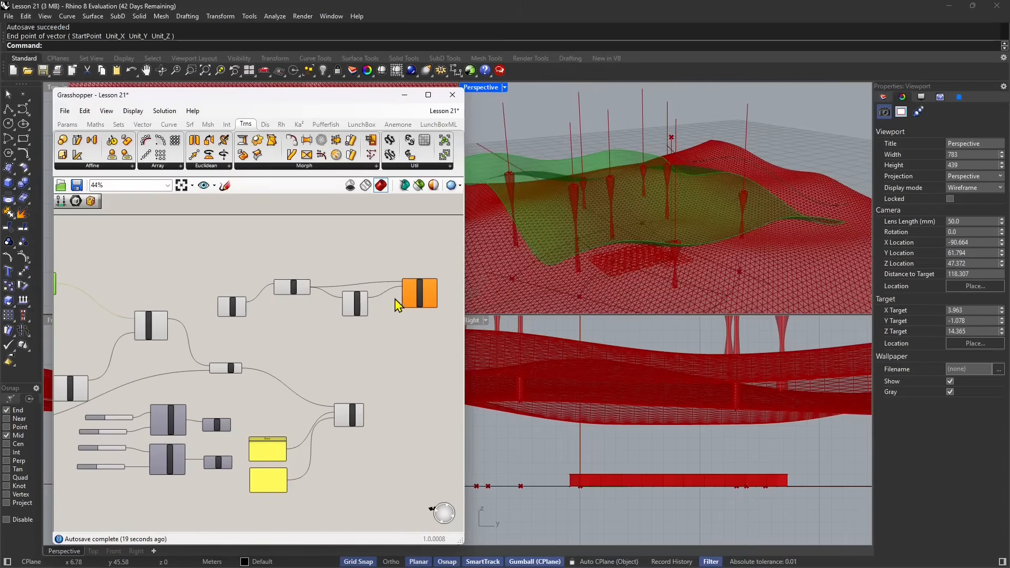
pyautogui.moveTo(417, 296); pyautogui.dragTo(409, 270)
pyautogui.moveTo(154, 285); pyautogui.dragTo(200, 278, button='right')
pyautogui.click(88, 278)
pyautogui.scroll(2, 100, 275)
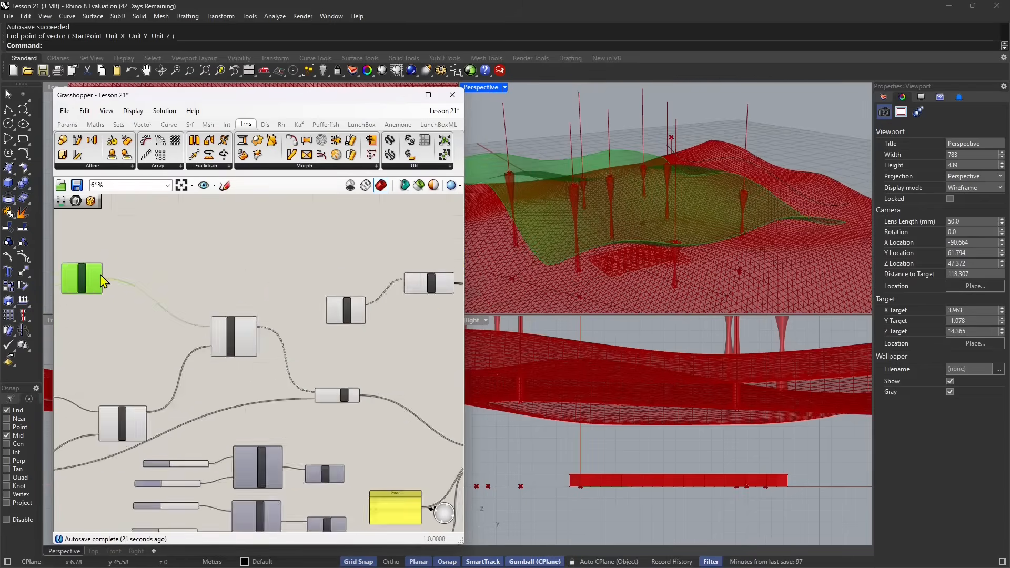
pyautogui.scroll(2, 103, 283)
pyautogui.moveTo(103, 283); pyautogui.dragTo(154, 306)
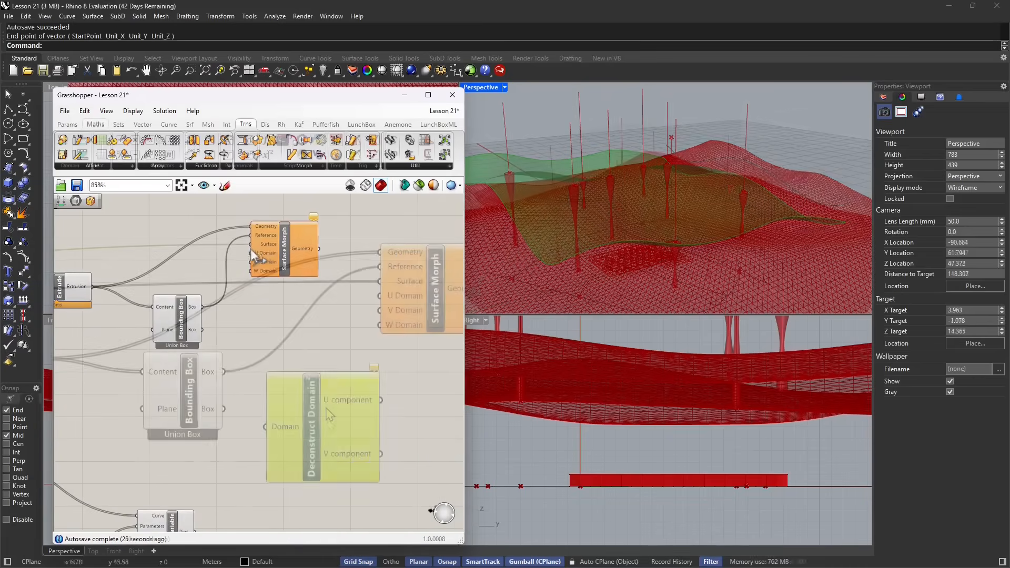
pyautogui.scroll(-1, 327, 410)
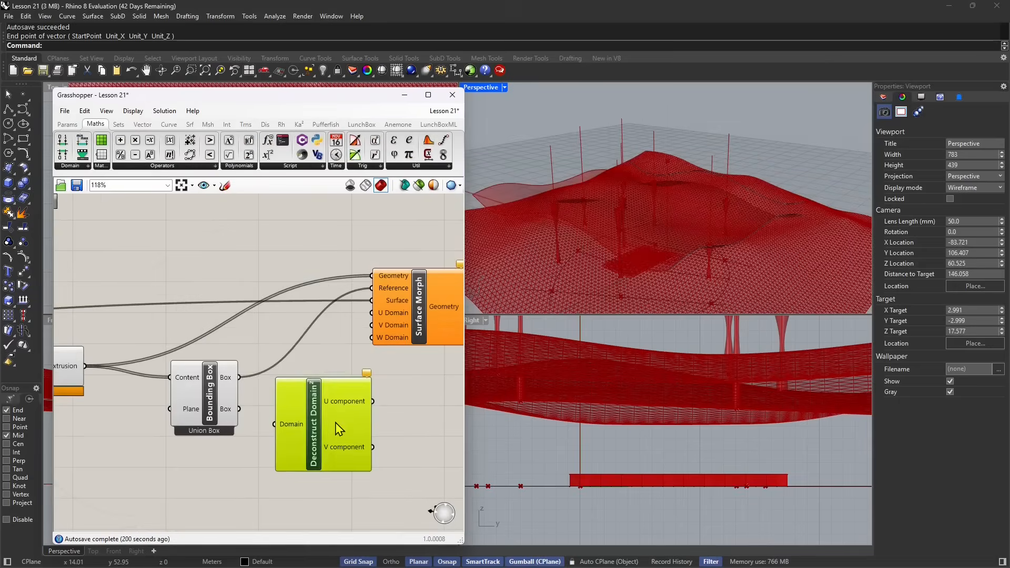
# Move Deconstruct Domain² above the Bounding Box and connect its U and V components to Surface Morph's U Domain and V Domain.
pyautogui.moveTo(335, 422); pyautogui.dragTo(211, 250)
pyautogui.moveTo(236, 264); pyautogui.dragTo(257, 289, button='right')
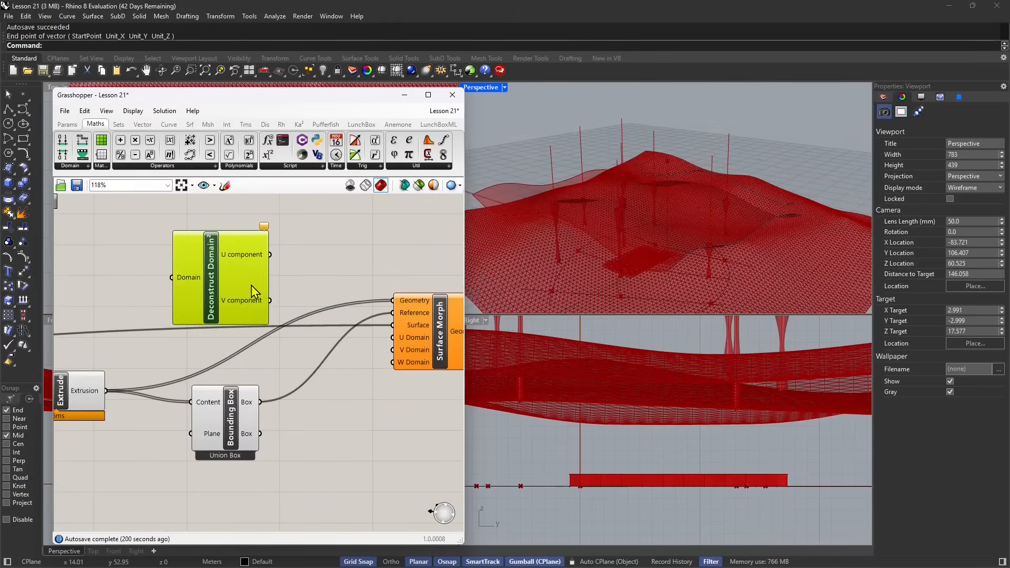
pyautogui.moveTo(252, 291); pyautogui.dragTo(246, 281)
pyautogui.click(82, 169)
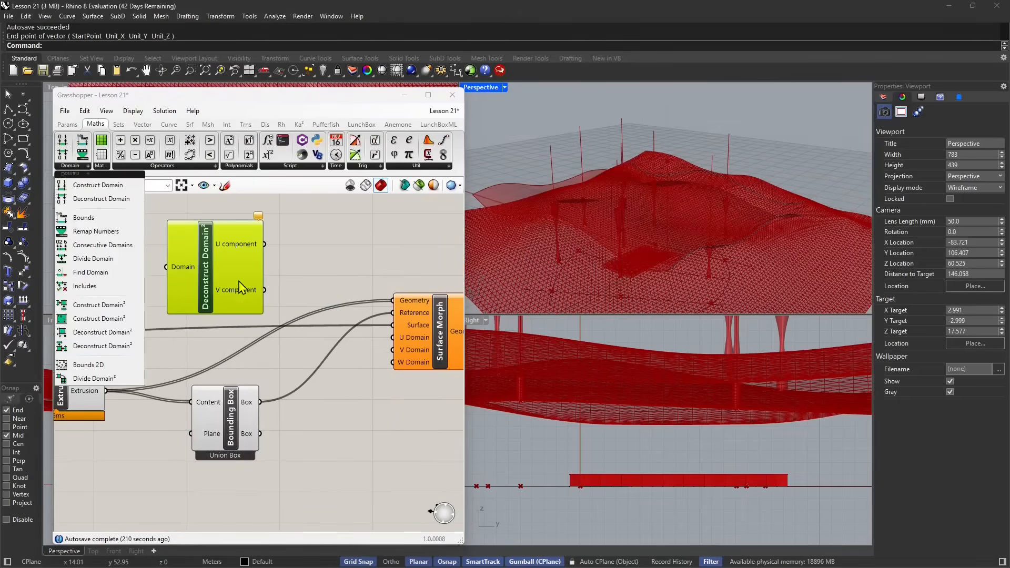
pyautogui.moveTo(265, 244); pyautogui.dragTo(369, 342)
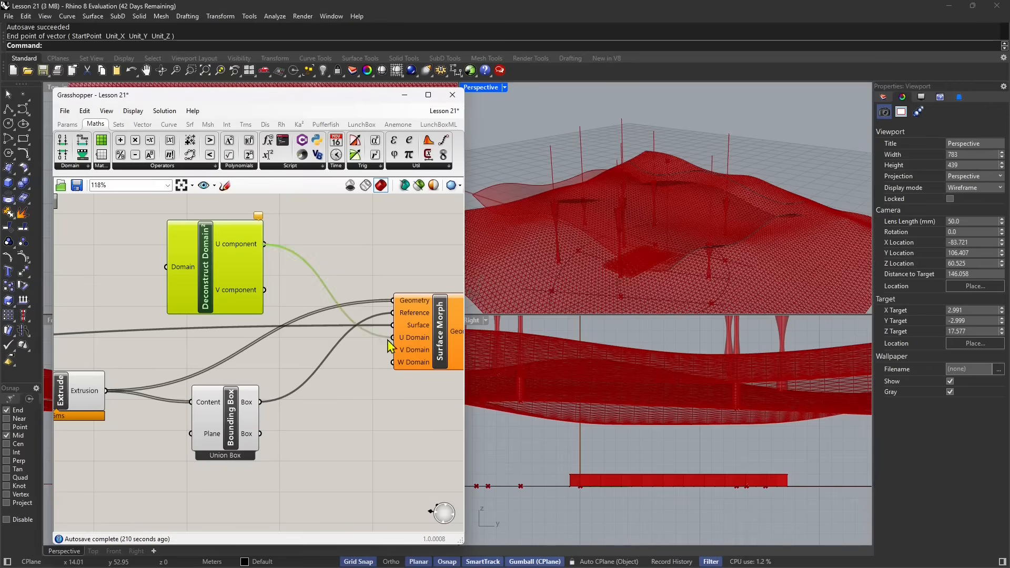
pyautogui.moveTo(264, 290); pyautogui.dragTo(393, 350)
# Insert a relay on the Sum Surface wire and connect it to Deconstruct Domain²'s Domain input.
pyautogui.scroll(-5, 374, 379)
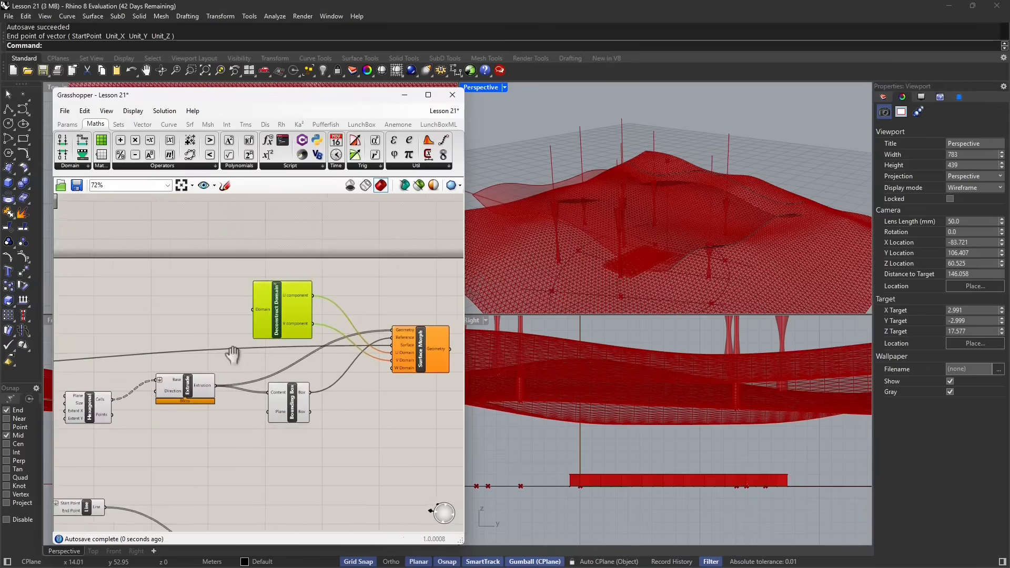
pyautogui.scroll(1, 226, 361)
pyautogui.scroll(2, 324, 346)
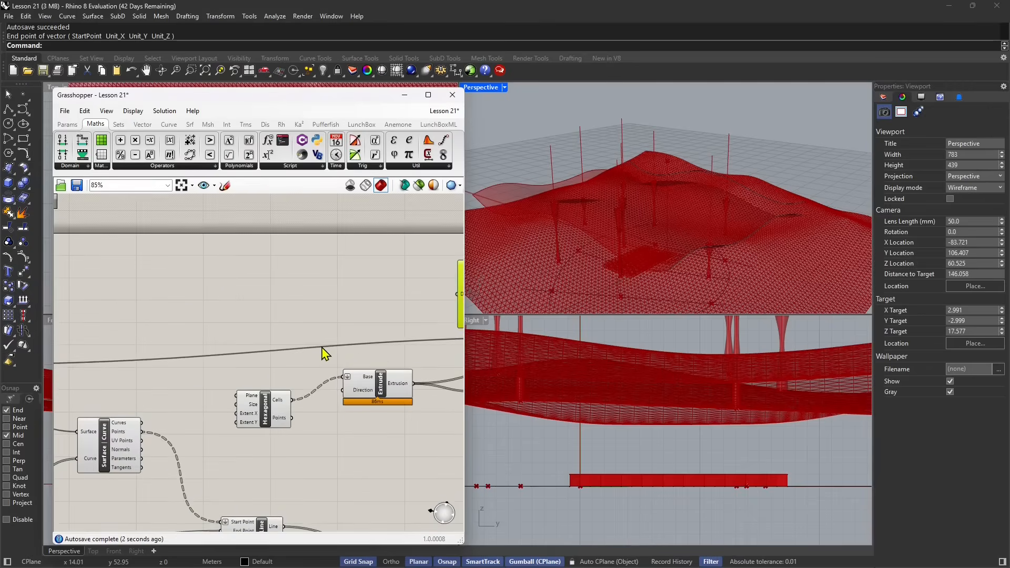
pyautogui.doubleClick(322, 346)
pyautogui.moveTo(351, 353); pyautogui.dragTo(201, 346, button='right')
pyautogui.moveTo(332, 316); pyautogui.dragTo(302, 307)
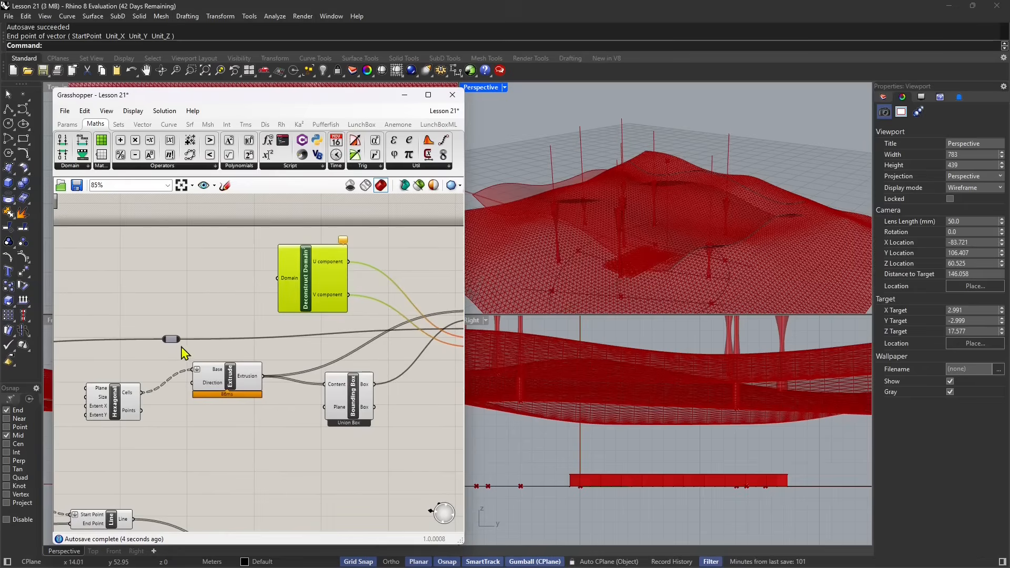
pyautogui.moveTo(182, 339); pyautogui.dragTo(278, 278)
# Set a domain directly on Surface Morph's W Domain input to map the honeycomb onto the wavy surface.
pyautogui.moveTo(356, 304); pyautogui.dragTo(211, 294, button='right')
pyautogui.click(381, 342)
pyautogui.scroll(2, 603, 262)
pyautogui.moveTo(603, 262); pyautogui.dragTo(610, 241, button='right')
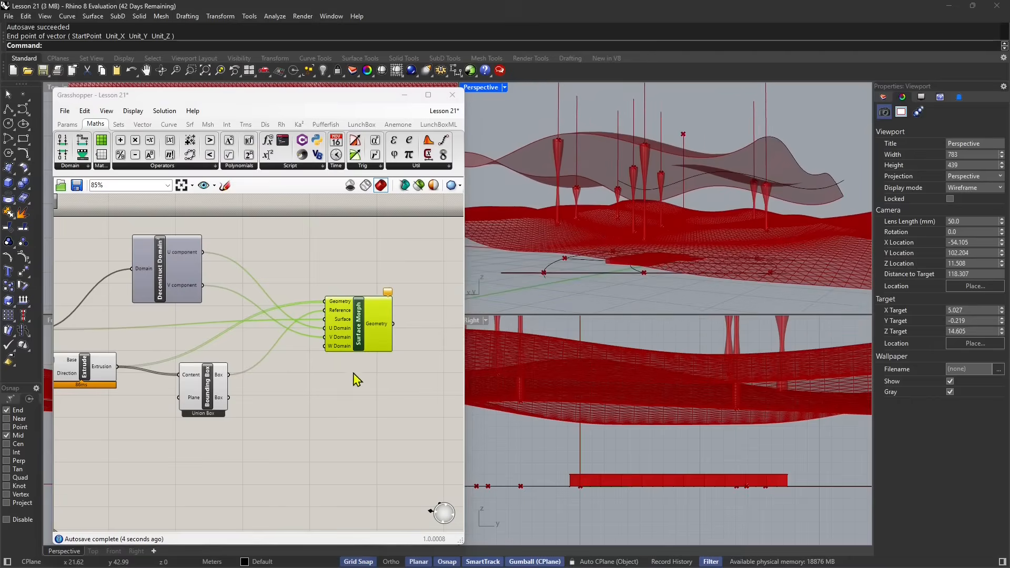
pyautogui.moveTo(392, 299)
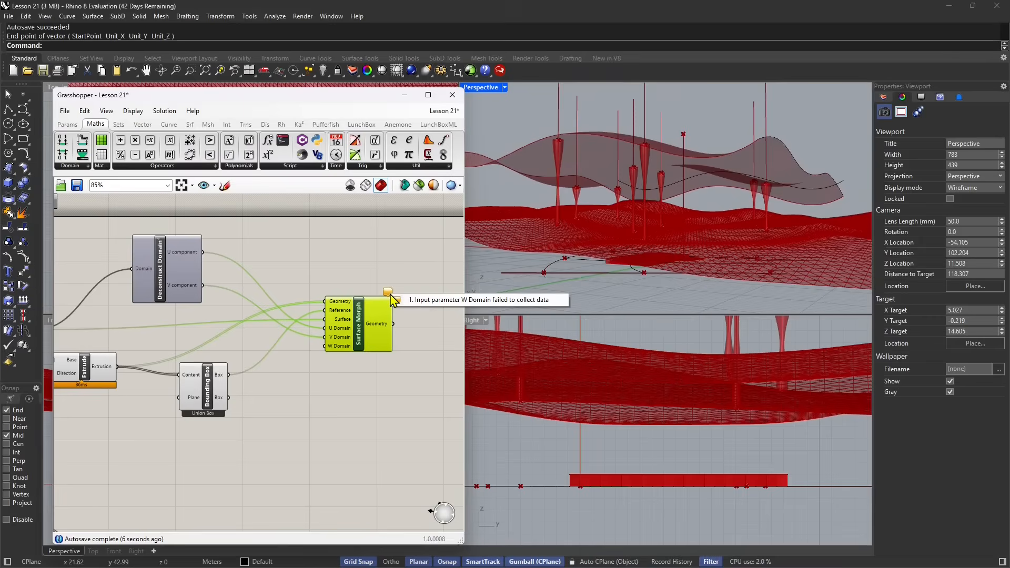
pyautogui.moveTo(340, 349); pyautogui.dragTo(348, 349)
pyautogui.rightClick(343, 347)
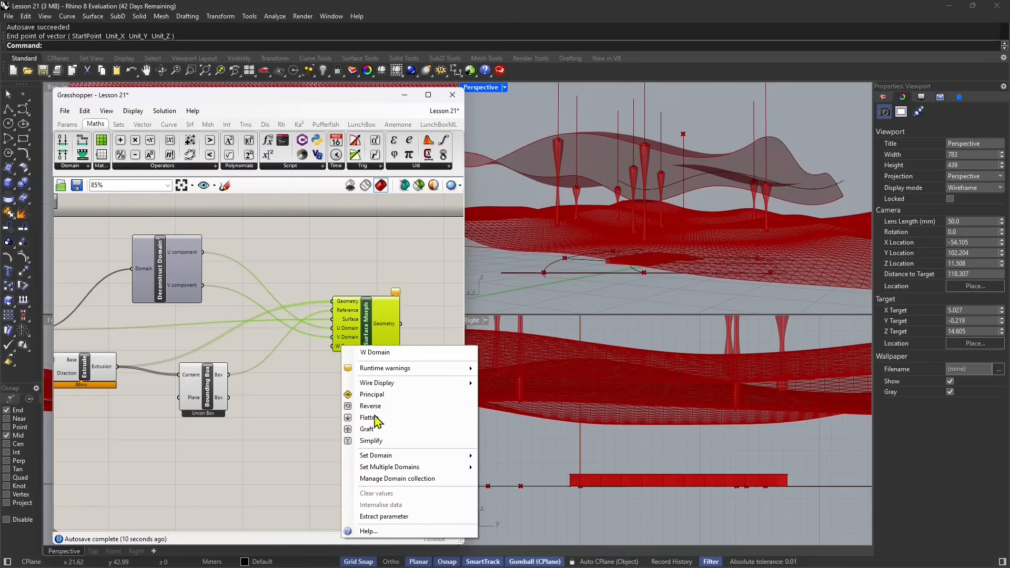
pyautogui.moveTo(390, 456)
pyautogui.click(521, 469)
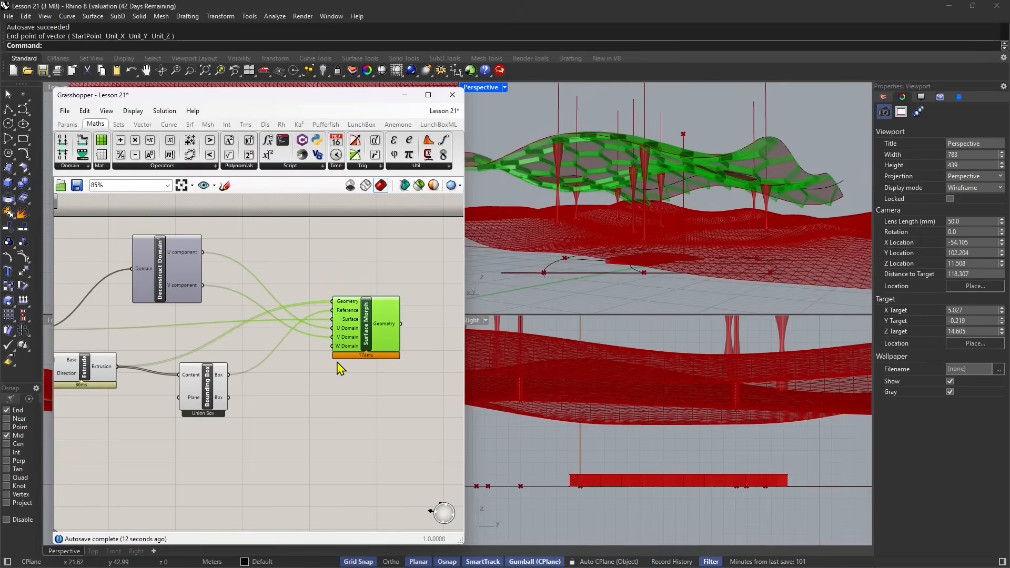
# Inspect the morphed honeycomb on the wavy surface and open the domain setting of Surface Morph's W Domain.
pyautogui.moveTo(648, 194)
pyautogui.mouseDown(button='right')
pyautogui.moveTo(626, 263)
pyautogui.moveTo(637, 271)
pyautogui.moveTo(660, 200)
pyautogui.mouseUp(button='right')
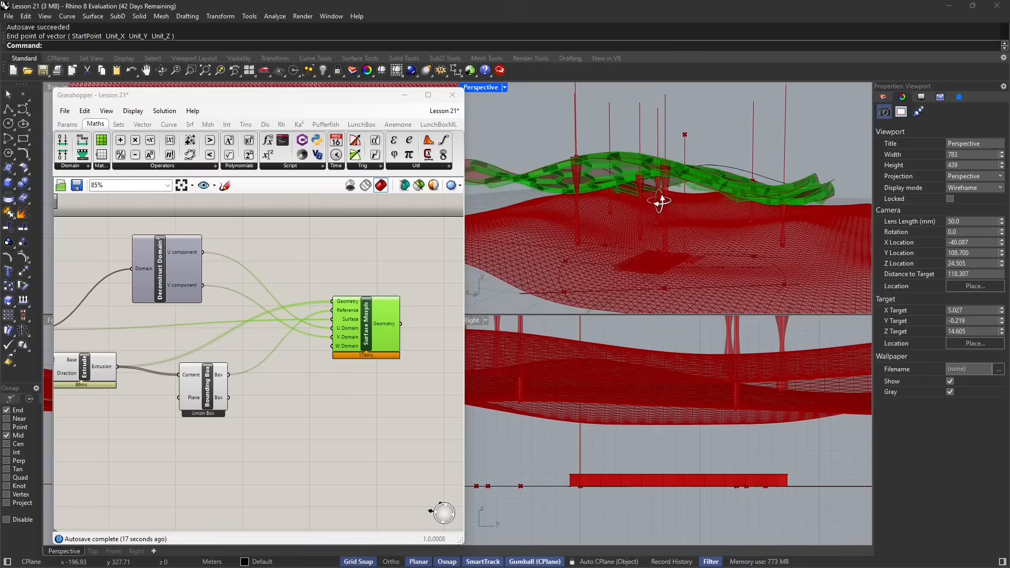
pyautogui.rightClick(348, 353)
pyautogui.moveTo(463, 450)
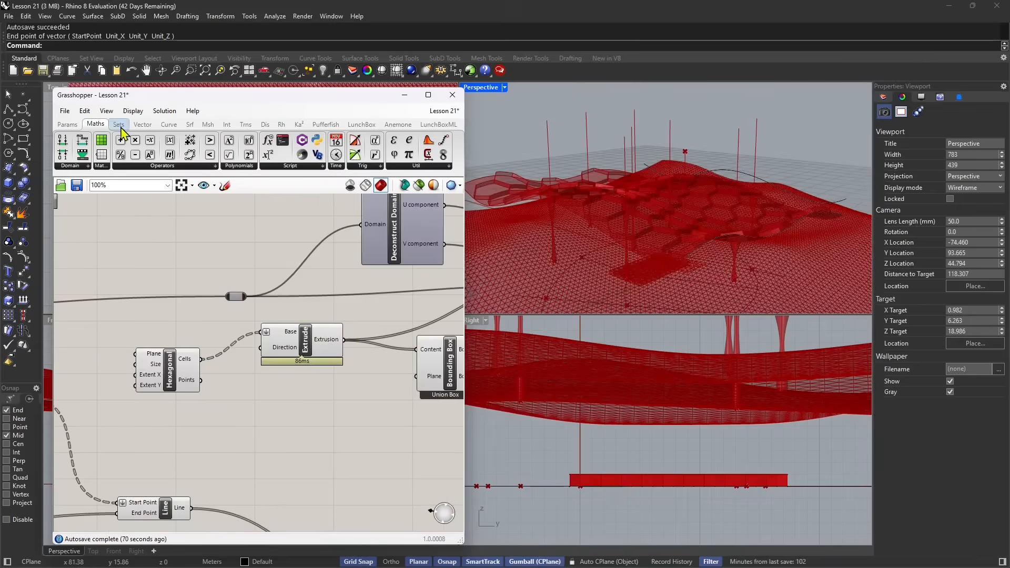
# Insert a Rectangular grid below the Hexagonal grid and connect its Cells to Extrude's Base in place of the hexagonal cells.
pyautogui.click(119, 125)
pyautogui.click(143, 126)
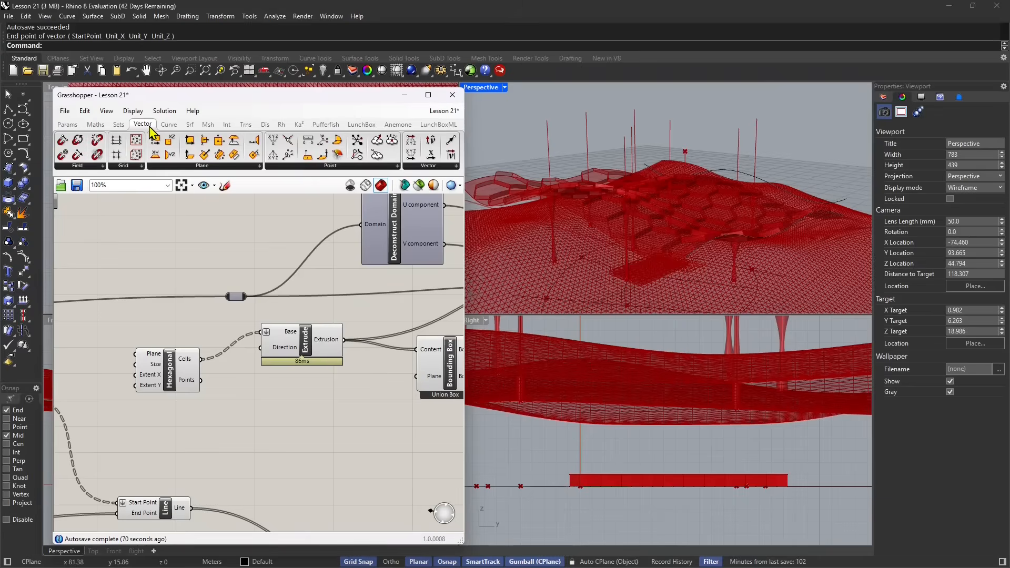
pyautogui.click(131, 167)
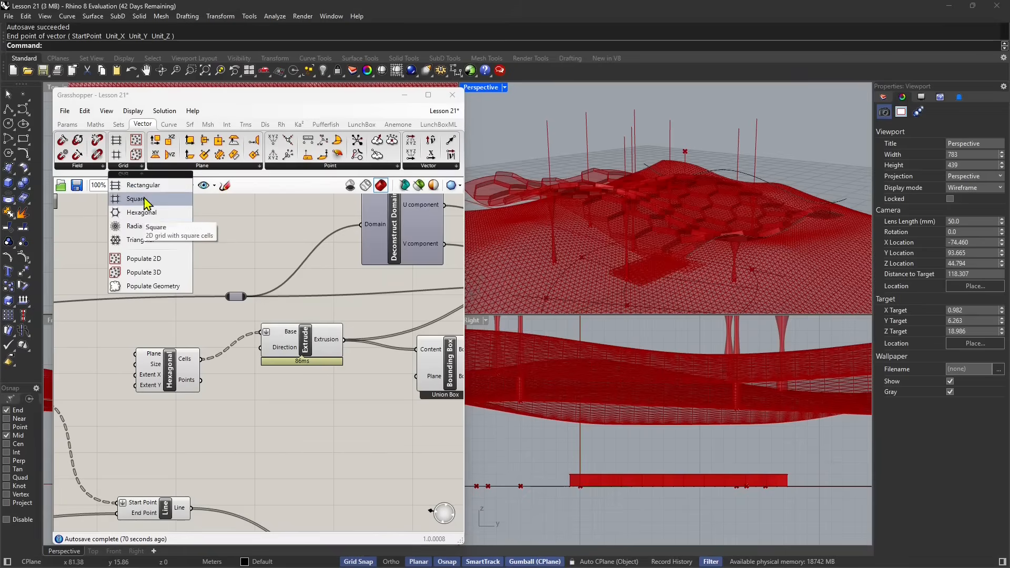
pyautogui.click(148, 192)
pyautogui.scroll(2, 232, 424)
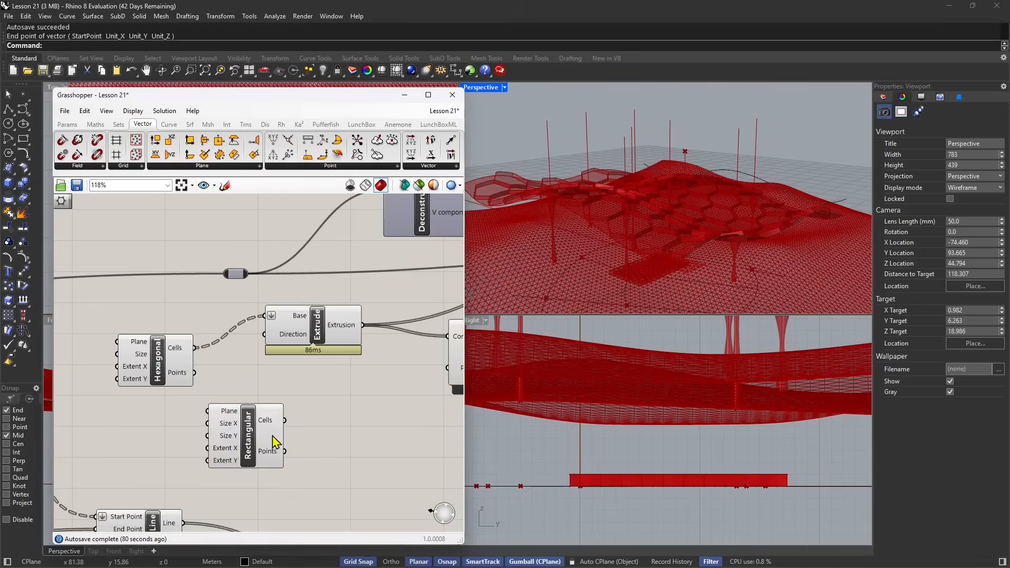
pyautogui.click(207, 427)
pyautogui.moveTo(242, 412); pyautogui.dragTo(265, 316)
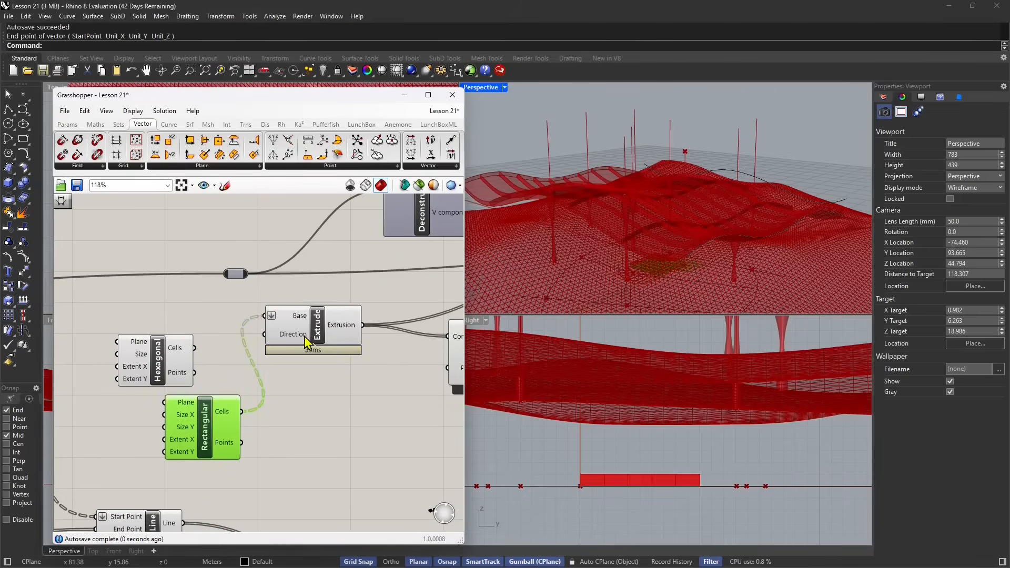
pyautogui.moveTo(314, 338); pyautogui.dragTo(336, 374)
pyautogui.moveTo(605, 263); pyautogui.dragTo(639, 252, button='right')
# Insert an Offset Surface component beside Surface Morph and feed the morphed Geometry into its Surface input.
pyautogui.moveTo(366, 394)
pyautogui.mouseDown(button='right')
pyautogui.moveTo(202, 391)
pyautogui.moveTo(256, 390)
pyautogui.mouseUp(button='right')
pyautogui.scroll(-1, 259, 390)
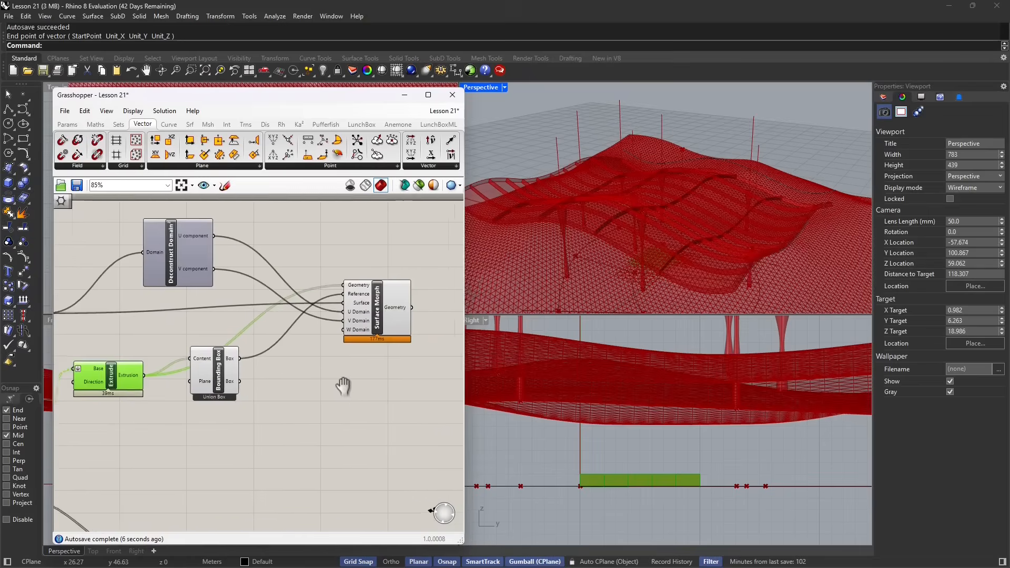
pyautogui.moveTo(343, 383); pyautogui.dragTo(266, 402, button='right')
pyautogui.moveTo(326, 334); pyautogui.dragTo(287, 358, button='right')
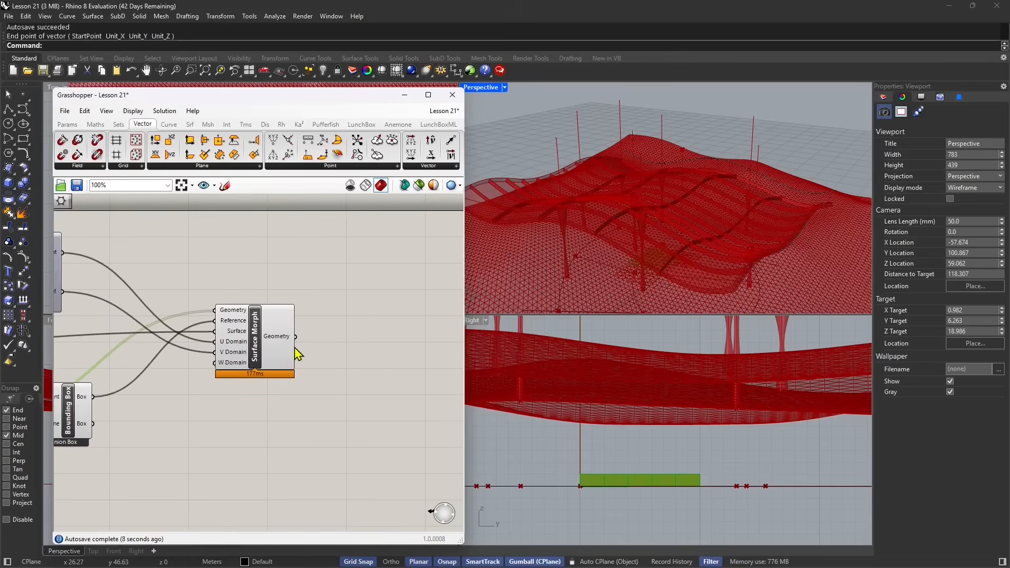
pyautogui.click(344, 345)
pyautogui.doubleClick(336, 325)
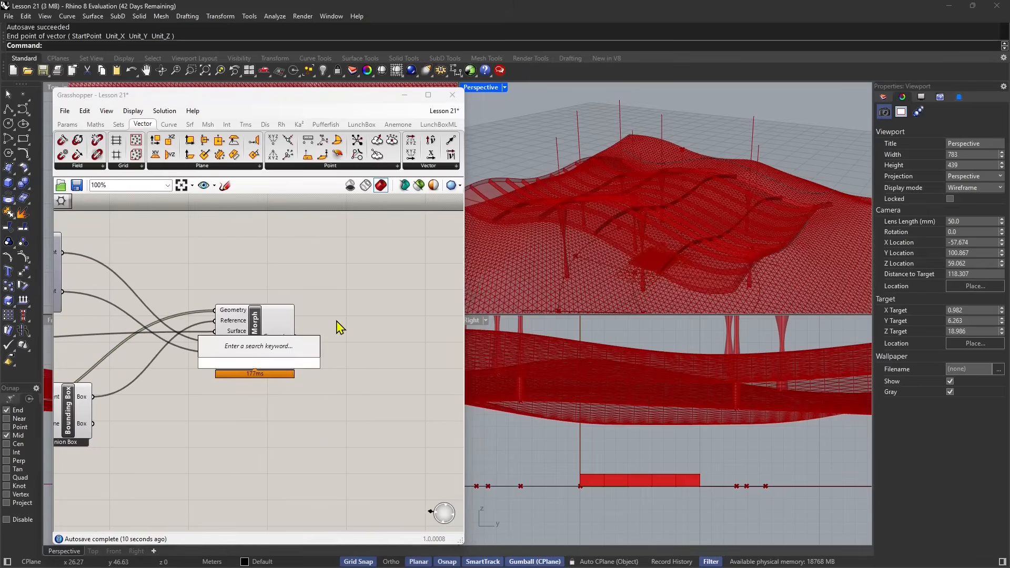
pyautogui.write('thi')
pyautogui.press('BackSpace')
pyautogui.press('BackSpace')
pyautogui.press('BackSpace')
pyautogui.write('offset')
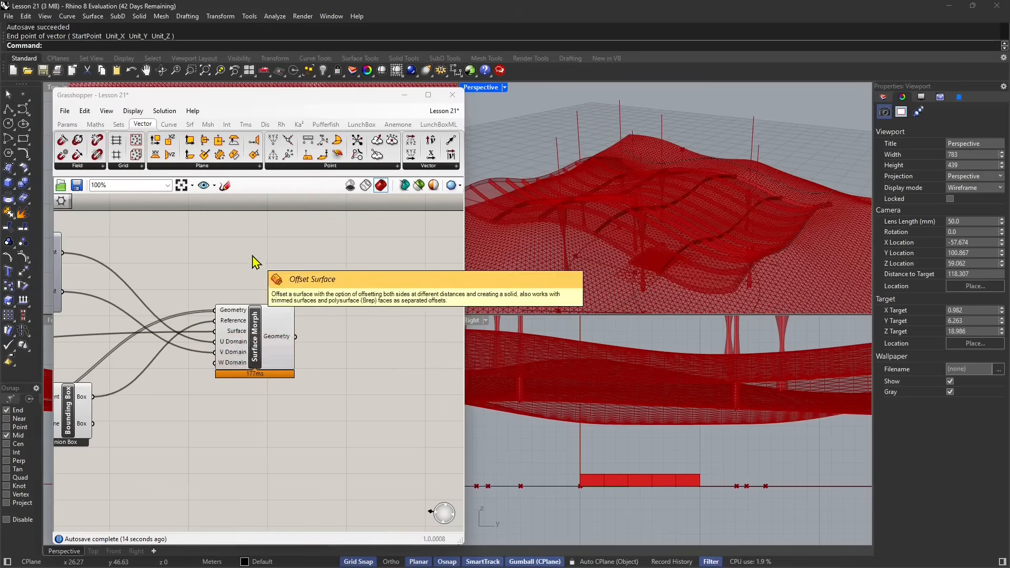
pyautogui.click(255, 254)
pyautogui.moveTo(279, 348); pyautogui.dragTo(391, 363)
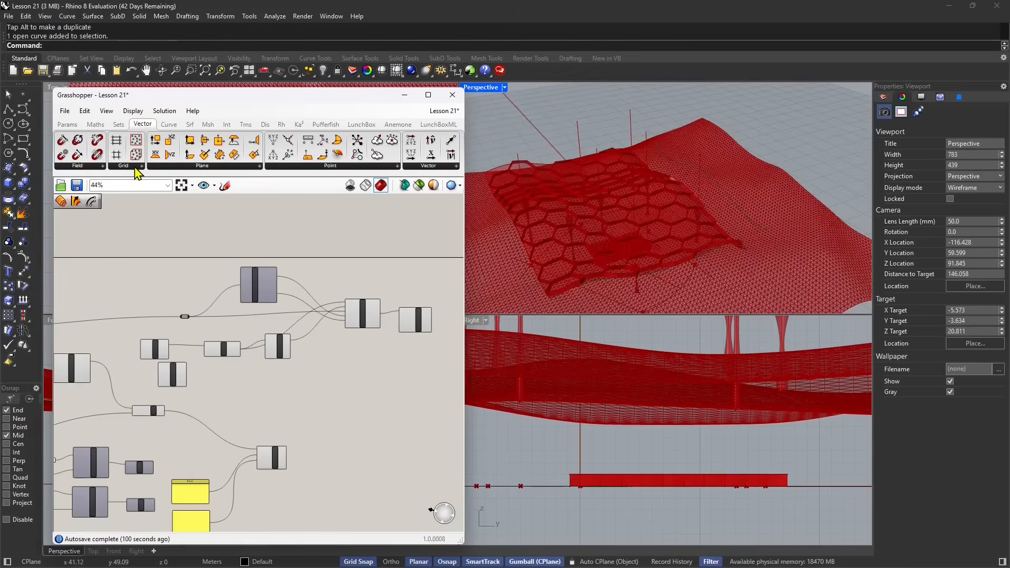
# Insert a Populate Geometry component below the Surface Morph and Offset Surface components.
pyautogui.click(135, 167)
pyautogui.moveTo(136, 289); pyautogui.dragTo(374, 396)
pyautogui.scroll(3, 368, 384)
pyautogui.scroll(2, 365, 379)
pyautogui.click(337, 380)
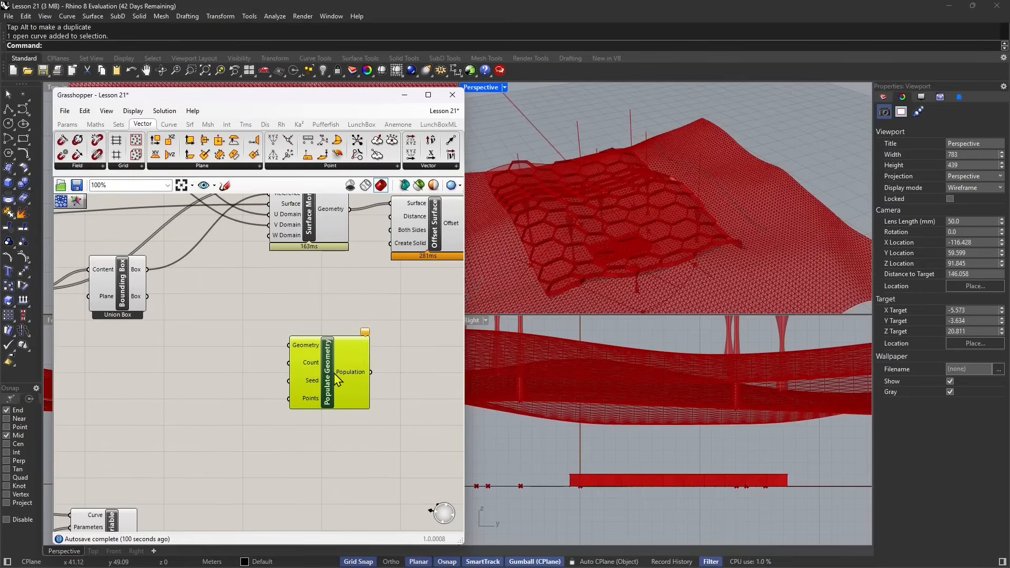
pyautogui.moveTo(329, 395); pyautogui.dragTo(332, 421)
# Connect the relay on the Sum Surface wire to Populate Geometry's Geometry input.
pyautogui.moveTo(615, 244); pyautogui.dragTo(638, 225, button='right')
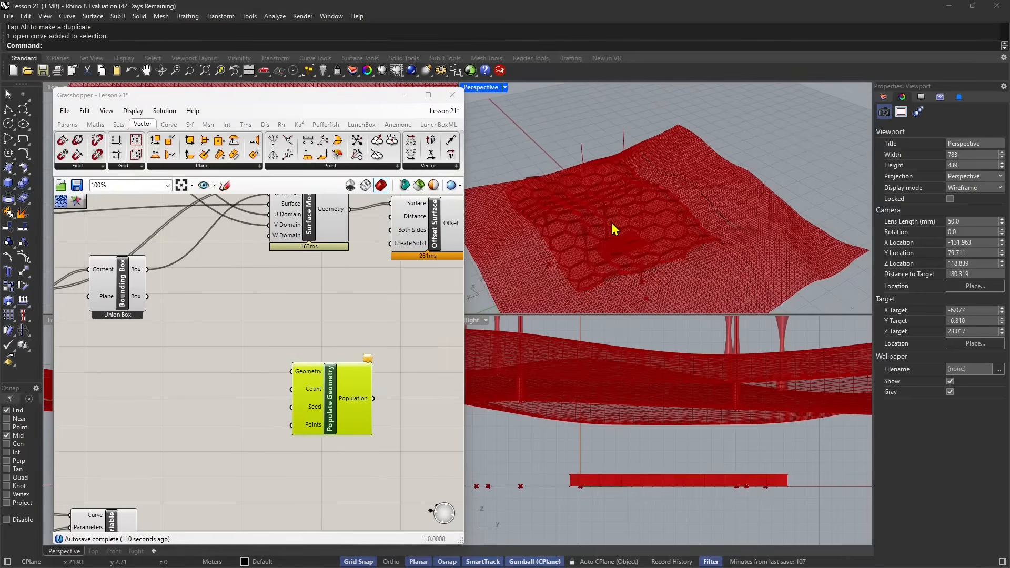
pyautogui.moveTo(307, 406); pyautogui.dragTo(391, 406, button='right')
pyautogui.scroll(-3, 383, 395)
pyautogui.scroll(2, 299, 387)
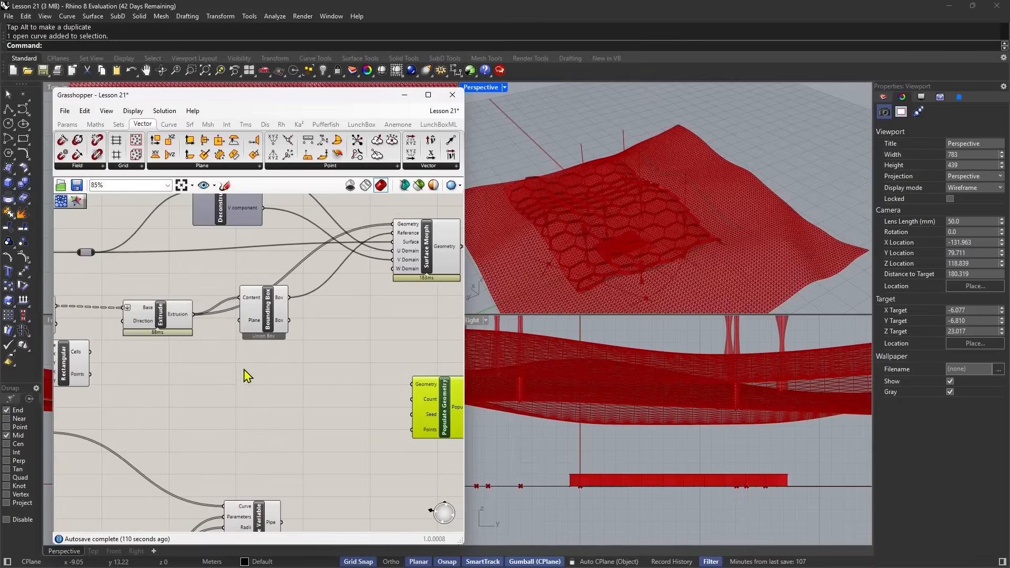
pyautogui.moveTo(95, 252); pyautogui.dragTo(397, 397)
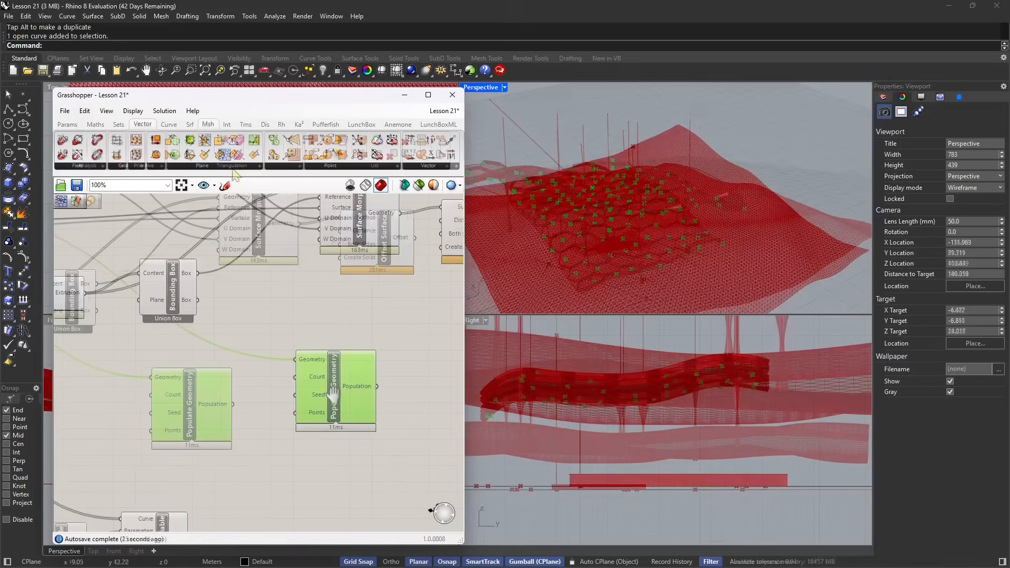
# Insert Voronoi 3D beside Populate Geometry, connect Population to its Points input and align the two components.
pyautogui.click(240, 166)
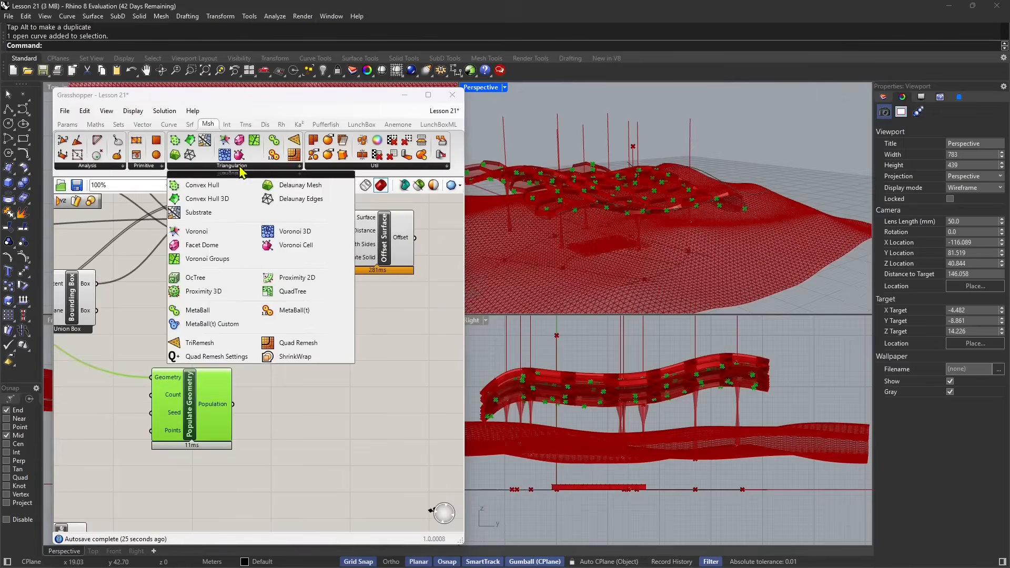
pyautogui.click(294, 232)
pyautogui.click(325, 418)
pyautogui.scroll(1, 260, 426)
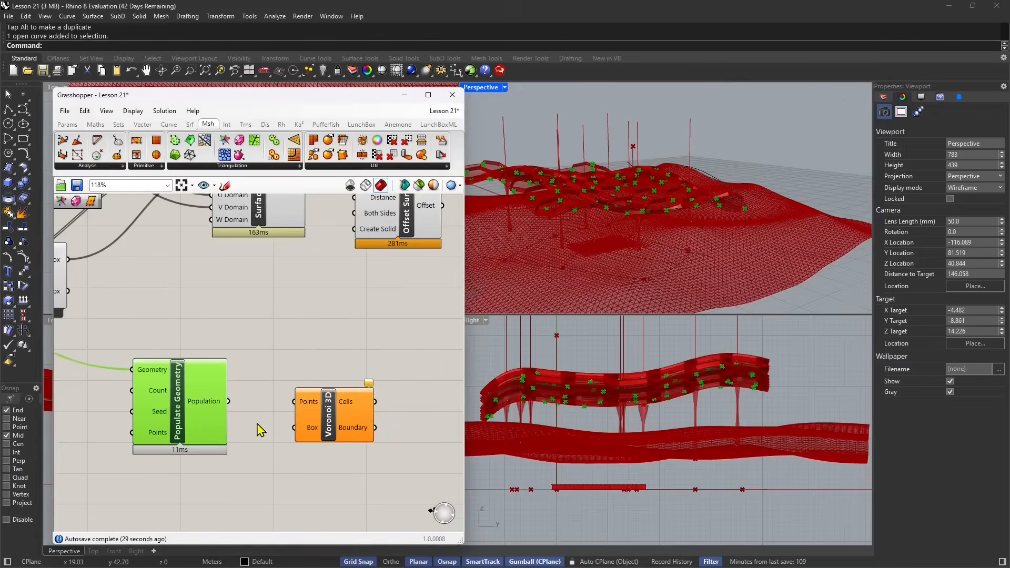
pyautogui.moveTo(334, 431); pyautogui.dragTo(333, 428)
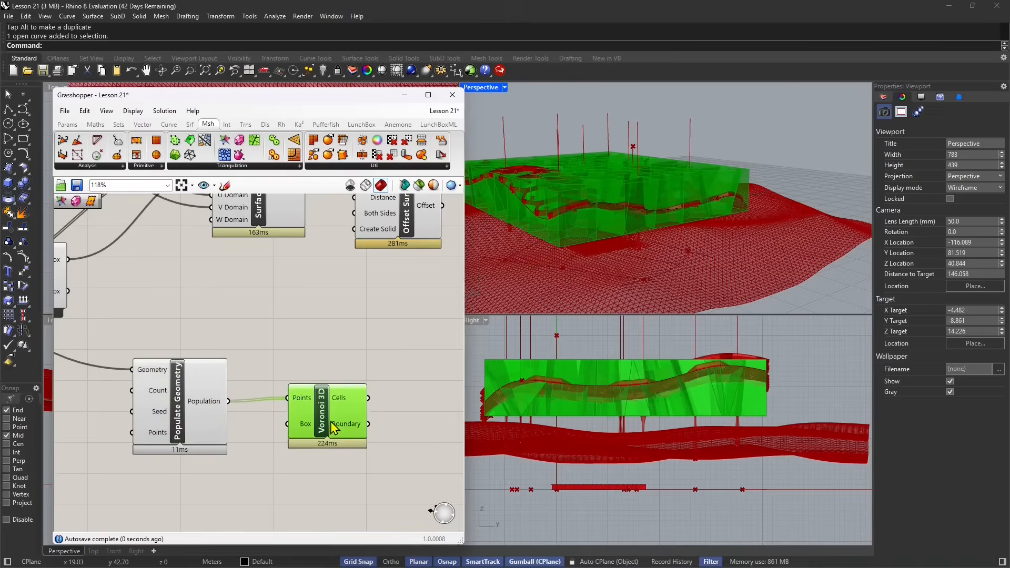
pyautogui.moveTo(642, 208)
pyautogui.mouseDown(button='right')
pyautogui.moveTo(638, 225)
pyautogui.moveTo(652, 221)
pyautogui.mouseUp(button='right')
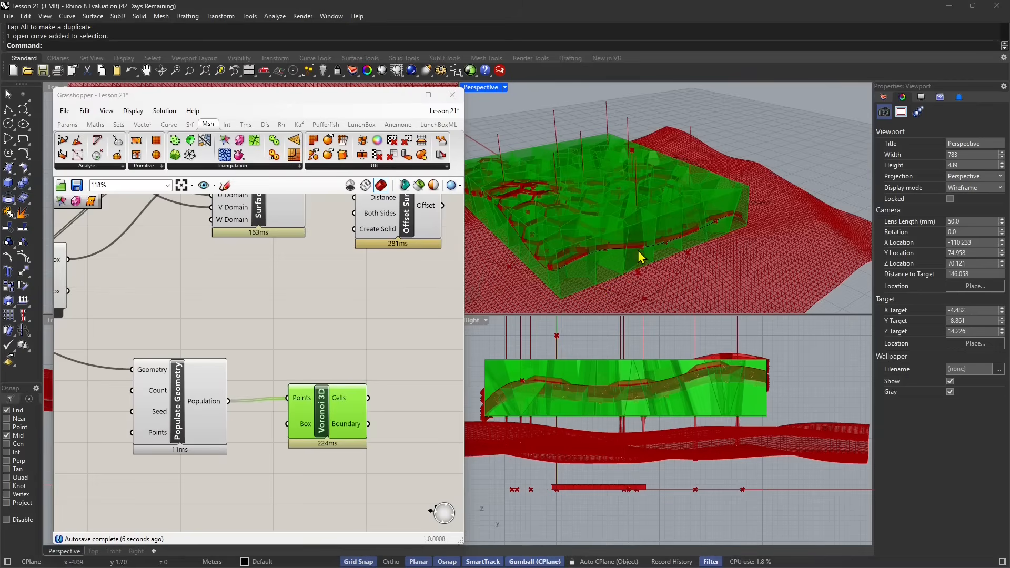
pyautogui.moveTo(306, 421); pyautogui.dragTo(275, 408, button='right')
pyautogui.moveTo(291, 409); pyautogui.dragTo(303, 402)
pyautogui.moveTo(156, 396); pyautogui.dragTo(150, 403)
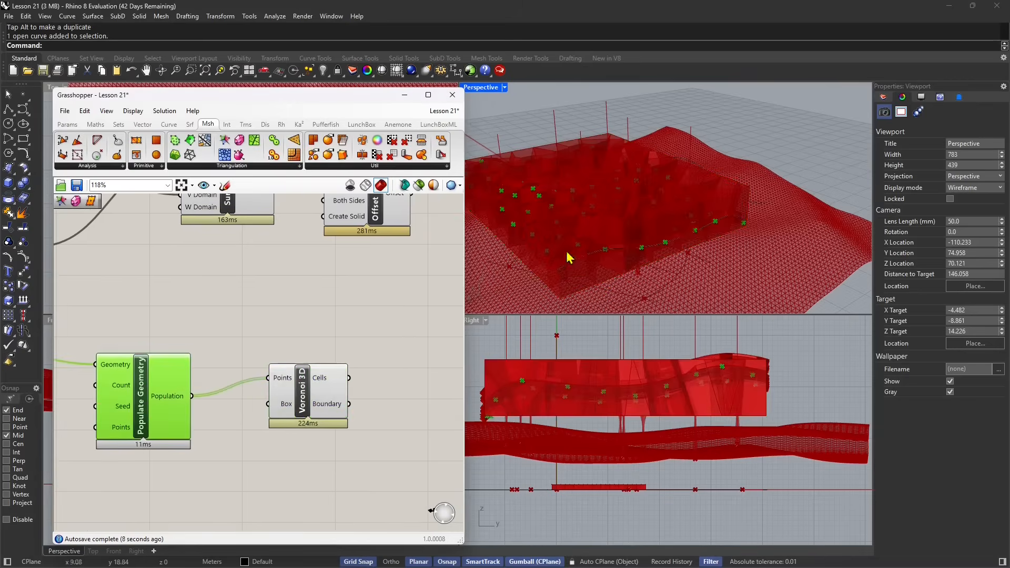
pyautogui.click(341, 405)
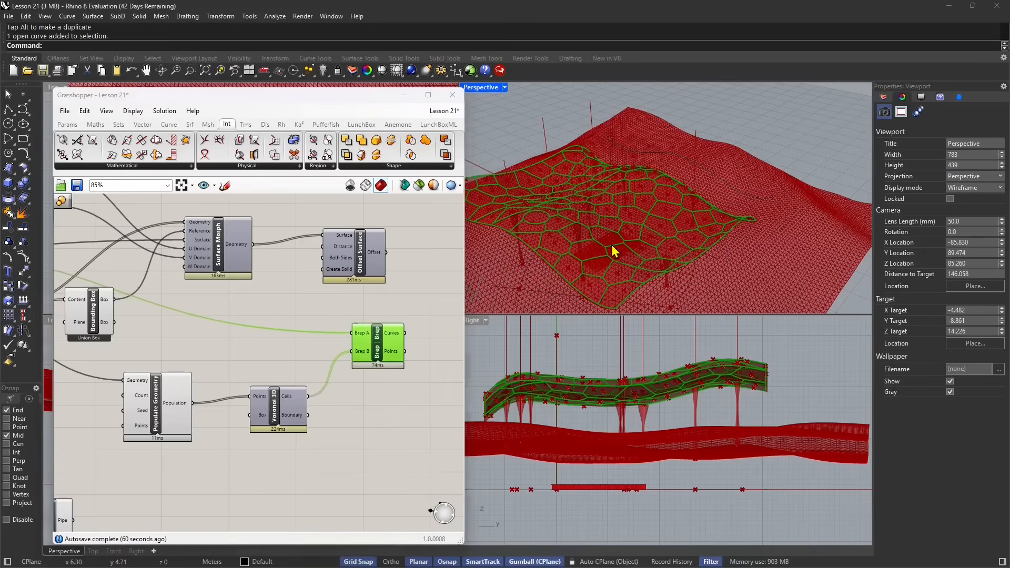
# Nudge Brep | Brep upward and examine its intersection curves on the wavy surface along with the components feeding it.
pyautogui.moveTo(609, 248)
pyautogui.mouseDown(button='right')
pyautogui.moveTo(591, 263)
pyautogui.moveTo(626, 246)
pyautogui.mouseUp(button='right')
pyautogui.moveTo(392, 345); pyautogui.dragTo(391, 340)
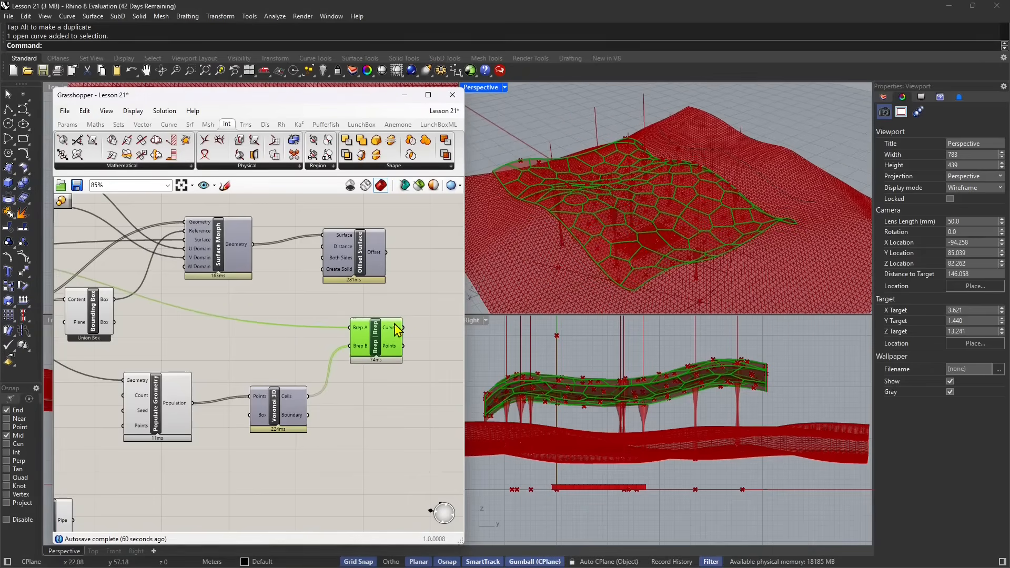
pyautogui.click(288, 410)
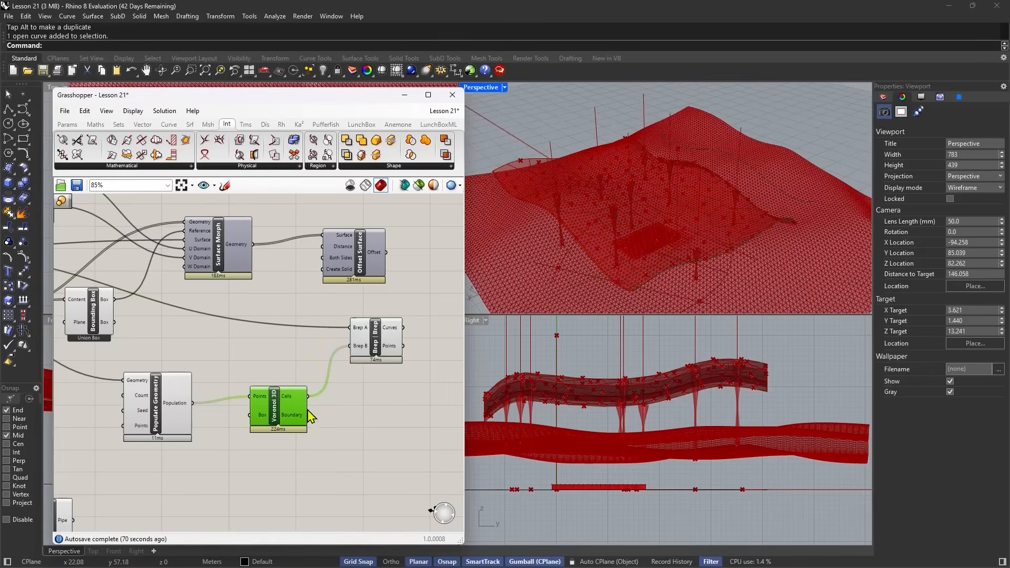
pyautogui.click(371, 359)
pyautogui.scroll(-2, 388, 383)
pyautogui.click(138, 256)
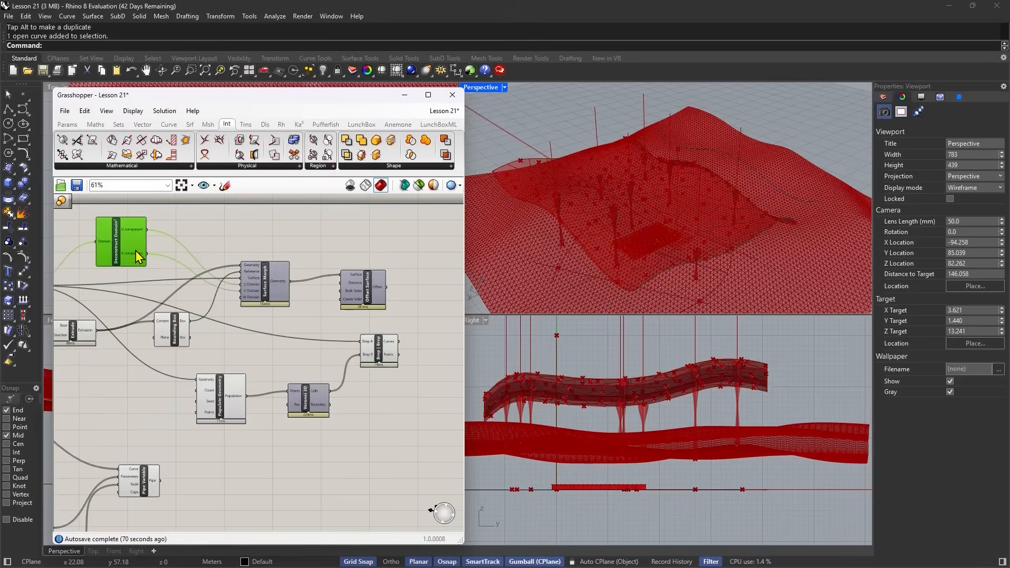
pyautogui.click(375, 359)
# Insert an Extrude component beside Brep | Brep and connect the Curves output to its Base input.
pyautogui.moveTo(360, 377); pyautogui.dragTo(278, 352, button='right')
pyautogui.scroll(1, 319, 368)
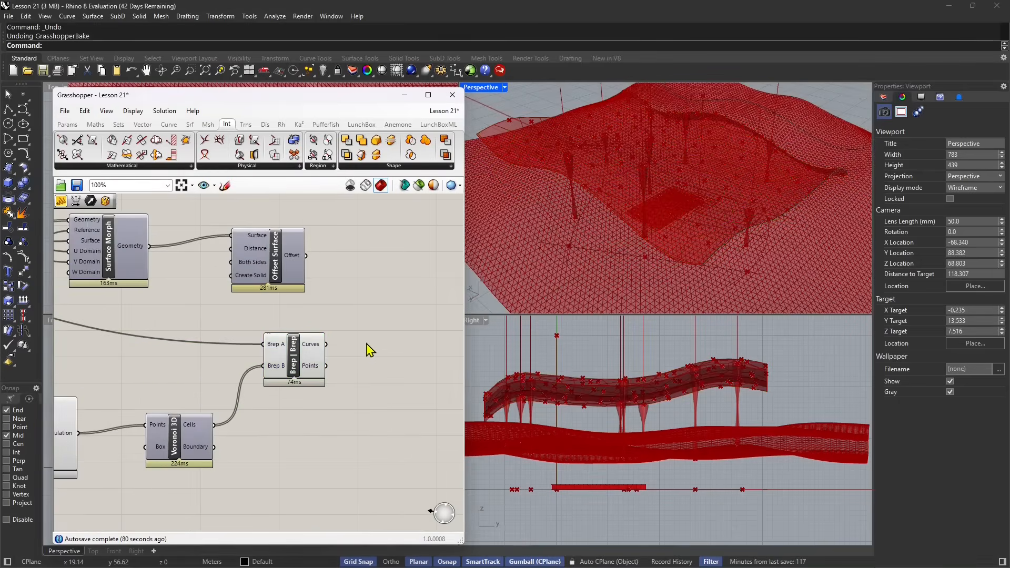
pyautogui.press('F4')
pyautogui.write('ext')
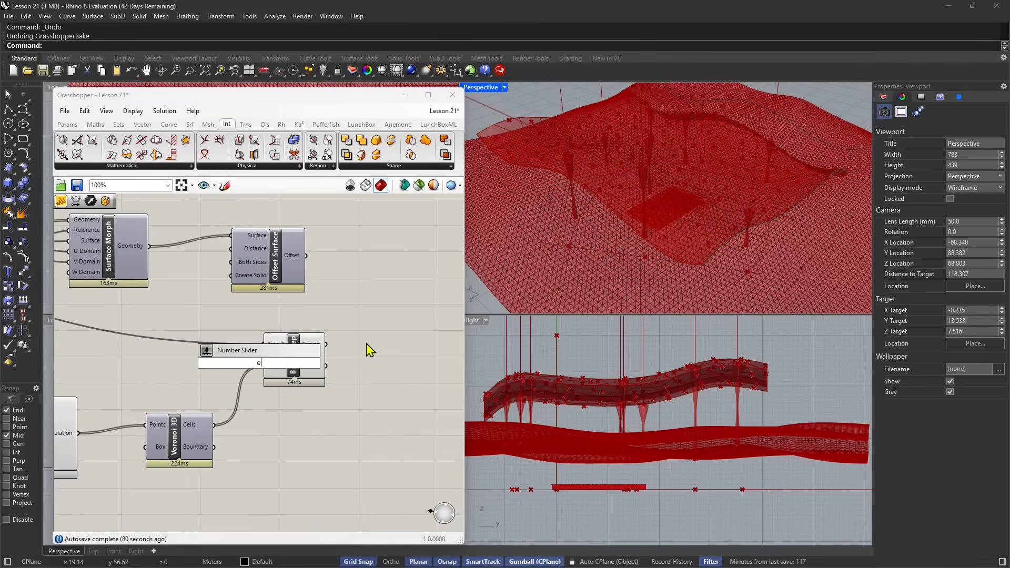
pyautogui.click(230, 325)
pyautogui.moveTo(279, 368); pyautogui.dragTo(396, 360)
pyautogui.moveTo(326, 346); pyautogui.dragTo(364, 370)
# Try a vertical vector drawn in the Front viewport as Extrude's Direction for the Voronoi curves, and delete the Extrude component.
pyautogui.rightClick(367, 376)
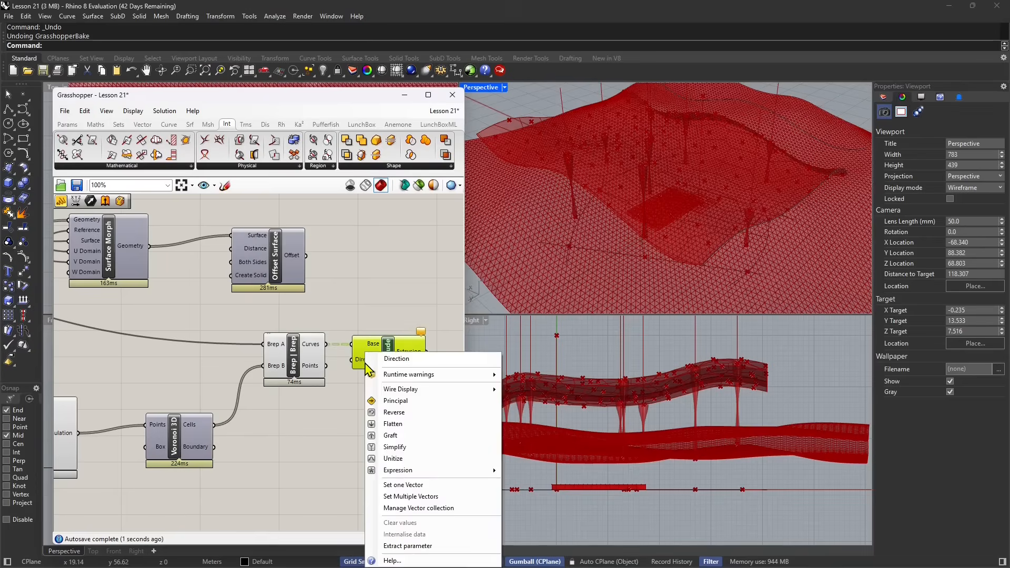
pyautogui.click(392, 488)
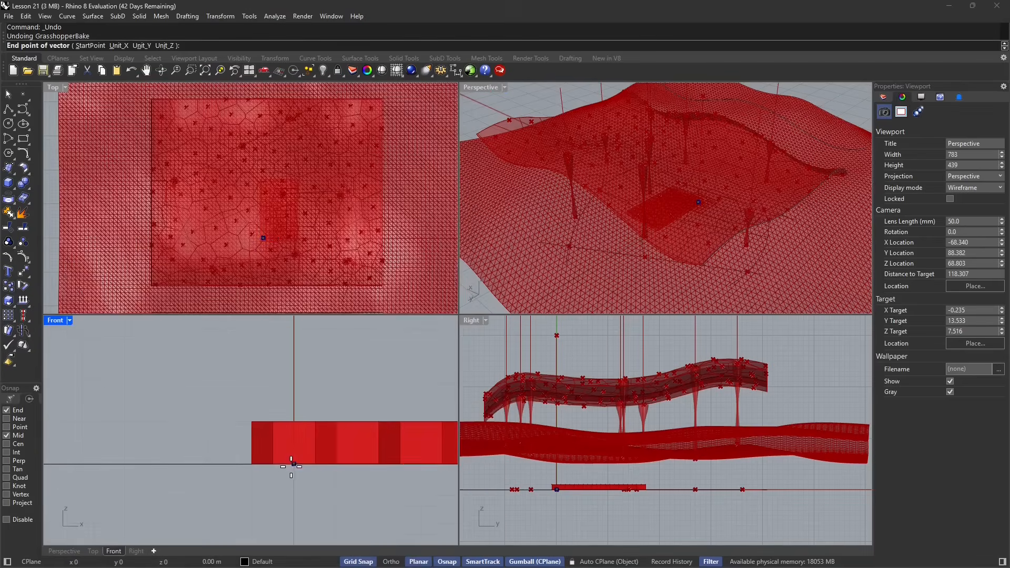
pyautogui.click(291, 465)
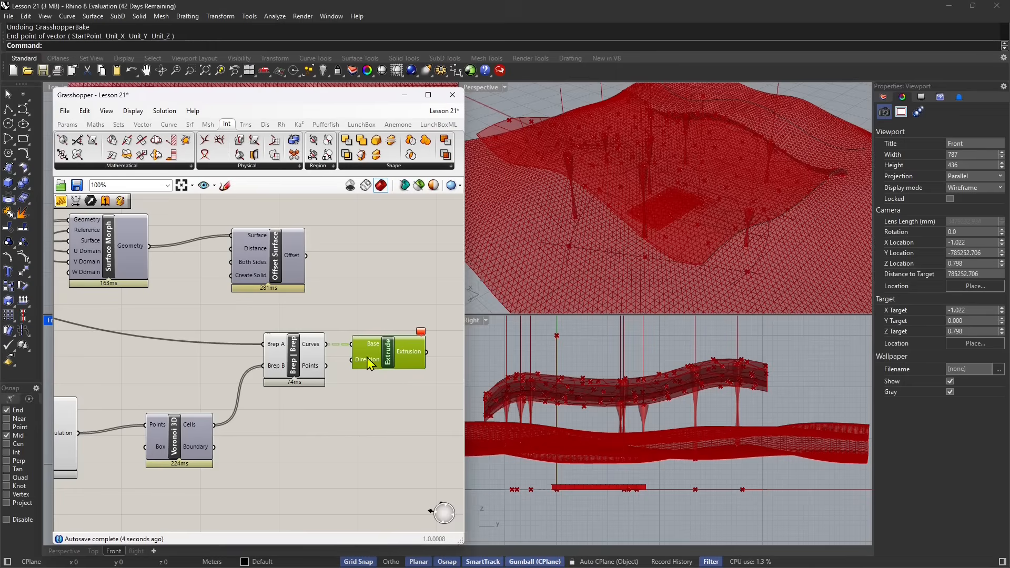
pyautogui.rightClick(369, 363)
pyautogui.click(387, 481)
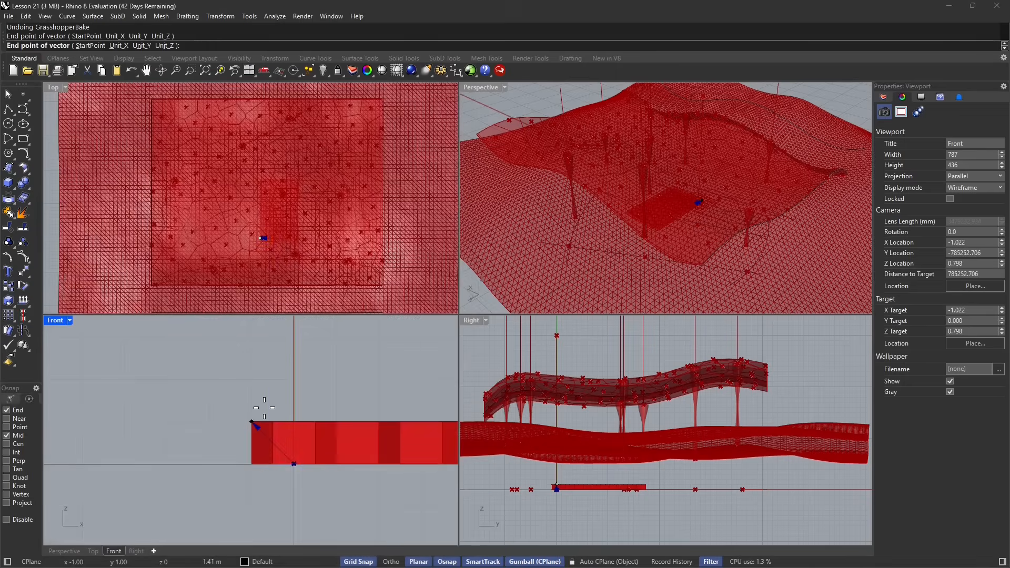
pyautogui.click(293, 386)
pyautogui.moveTo(550, 217); pyautogui.dragTo(584, 199, button='right')
pyautogui.scroll(-3, 337, 403)
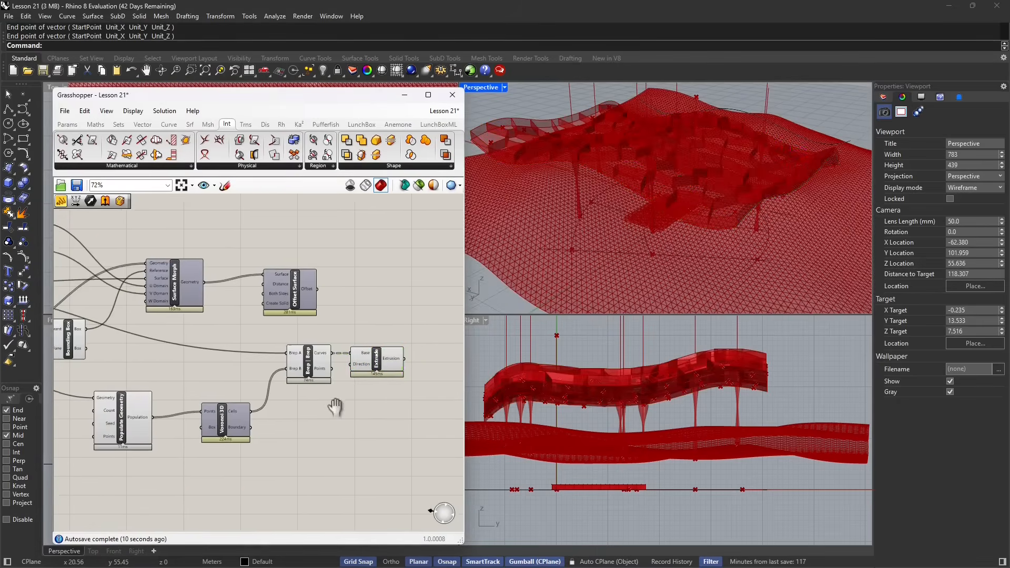
pyautogui.press('Delete')
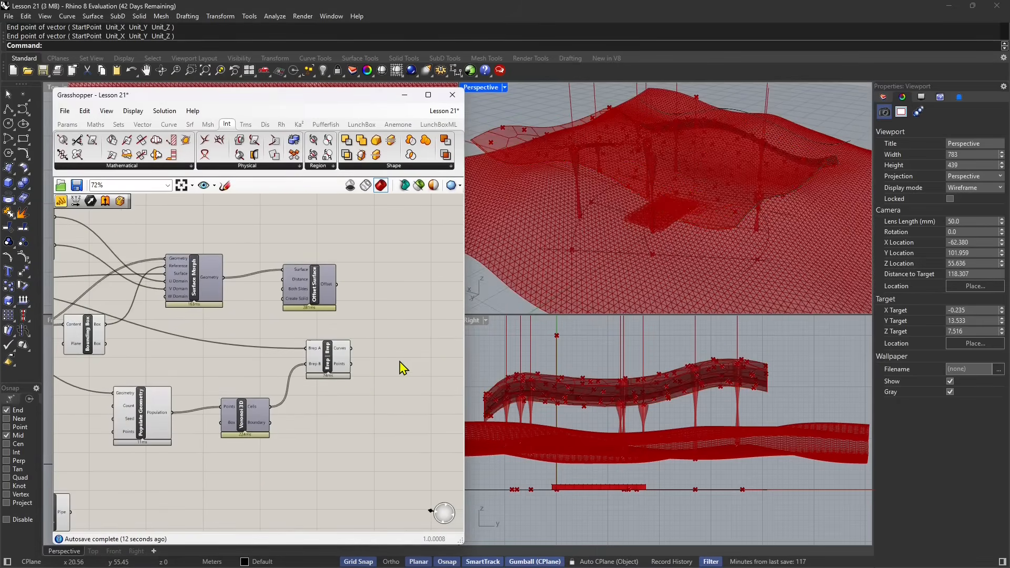
# Shift Voronoi 3D slightly toward Brep | Brep and inspect the intersection curves and the Brep B input data.
pyautogui.scroll(-1, 367, 370)
pyautogui.moveTo(298, 404); pyautogui.dragTo(345, 398, button='right')
pyautogui.click(381, 360)
pyautogui.click(320, 407)
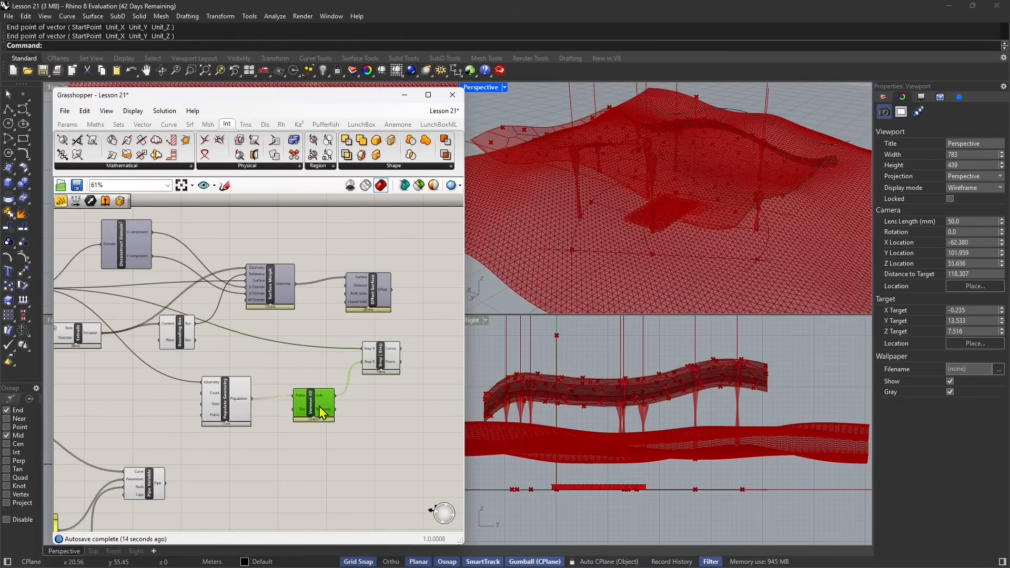
pyautogui.moveTo(320, 410); pyautogui.dragTo(331, 413)
pyautogui.click(380, 359)
pyautogui.moveTo(373, 371)
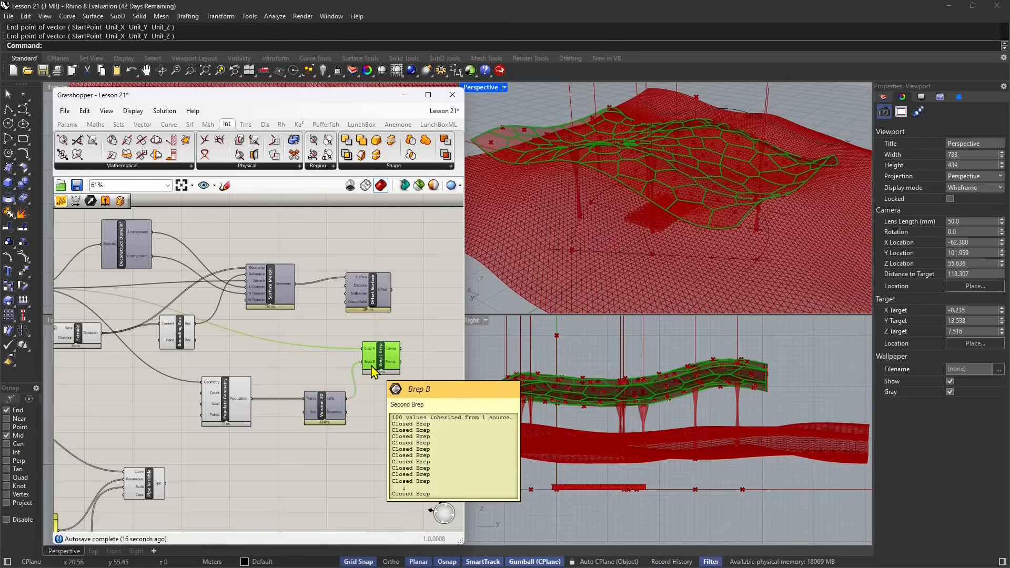
pyautogui.moveTo(352, 431); pyautogui.dragTo(318, 401, button='right')
pyautogui.click(325, 388)
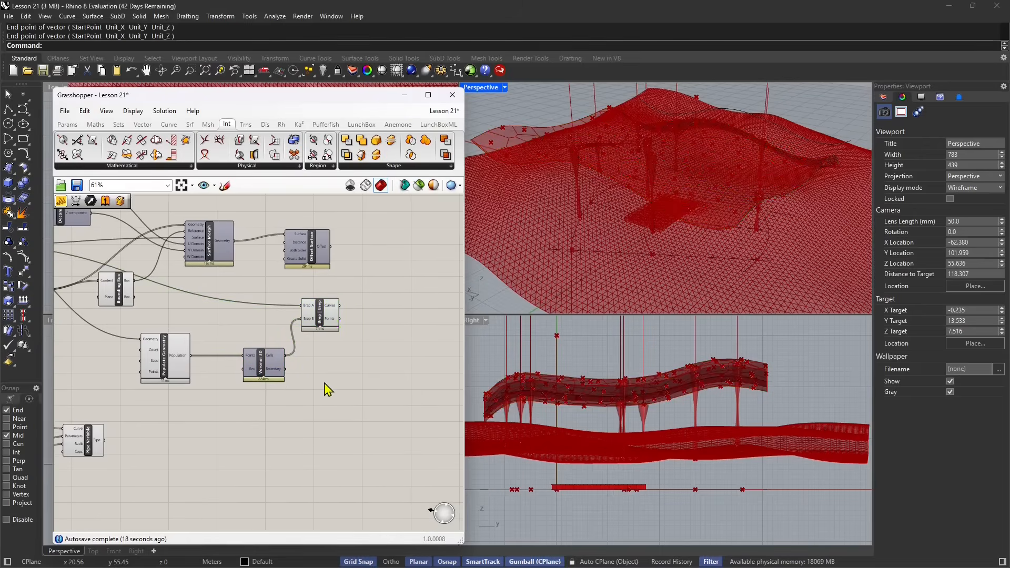
pyautogui.moveTo(661, 183); pyautogui.dragTo(614, 263, button='right')
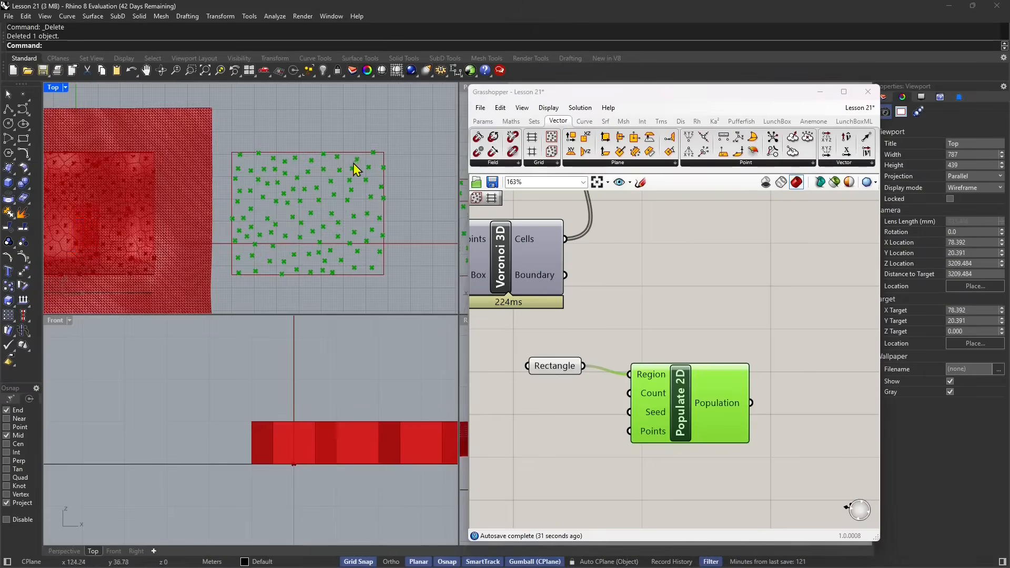
# Reposition the Rectangle parameter and Populate 2D below Voronoi 3D so that their connecting wire runs straight.
pyautogui.moveTo(567, 372); pyautogui.dragTo(612, 376)
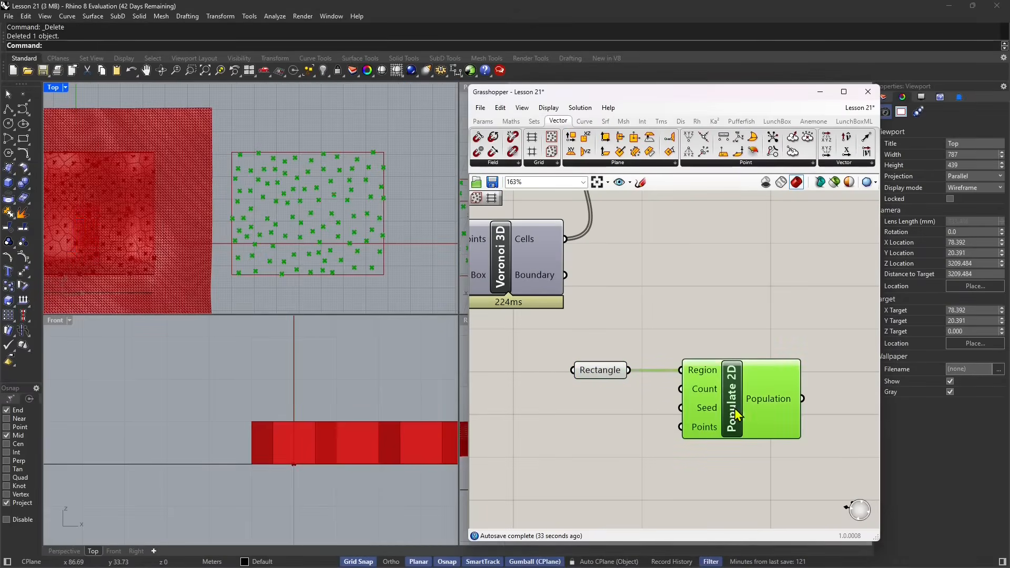
# Insert a planar Voronoi component beside Populate 2D.
pyautogui.click(541, 162)
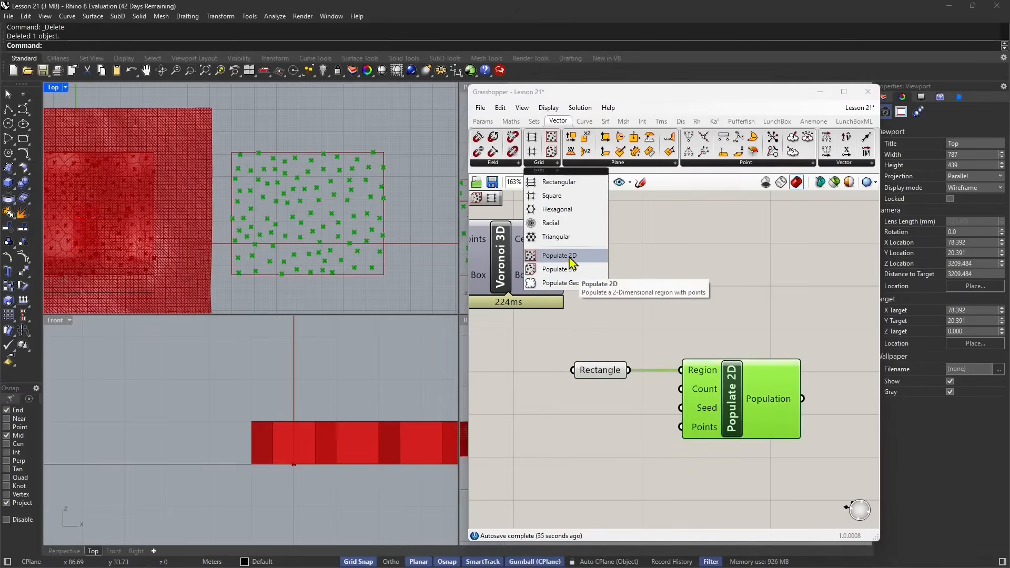
pyautogui.click(553, 413)
pyautogui.moveTo(699, 406); pyautogui.dragTo(571, 406, button='right')
pyautogui.click(623, 122)
pyautogui.click(664, 164)
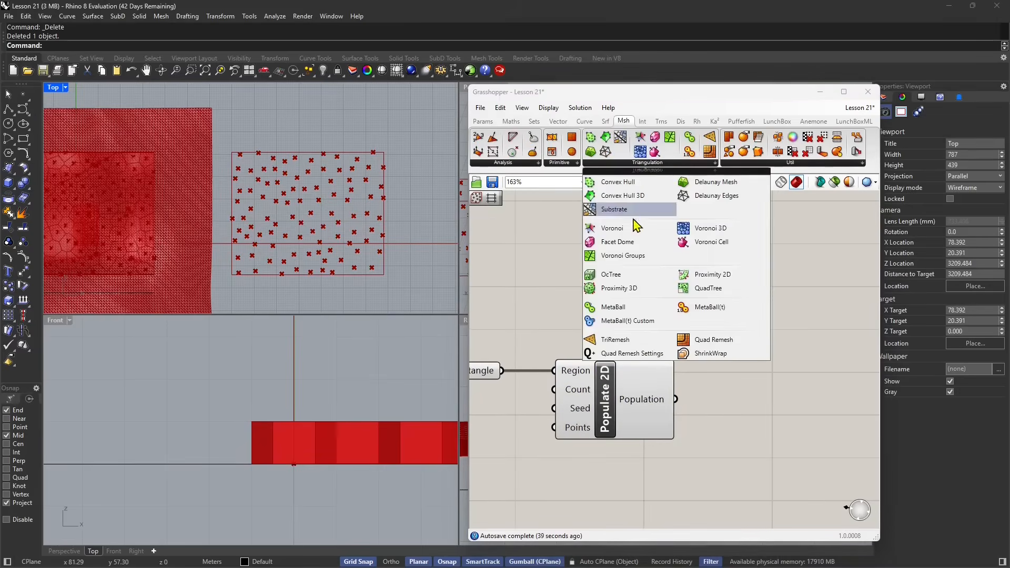
pyautogui.moveTo(605, 225); pyautogui.dragTo(777, 383)
# Connect Populate 2D's Population output to Voronoi's Points input and space the two components apart.
pyautogui.scroll(-2, 753, 371)
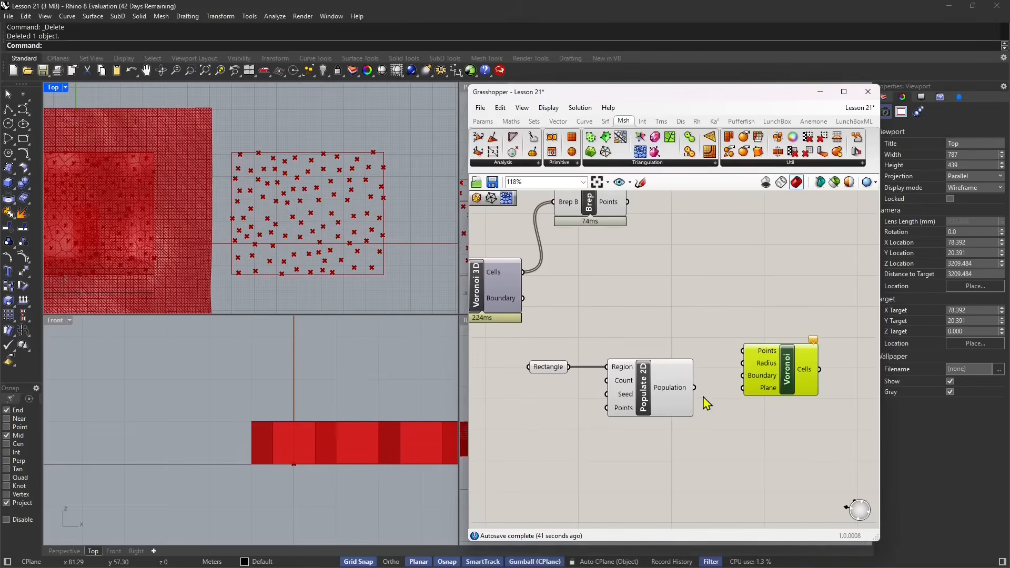
pyautogui.moveTo(674, 394); pyautogui.dragTo(681, 372)
pyautogui.moveTo(738, 360); pyautogui.dragTo(743, 351)
pyautogui.moveTo(659, 366); pyautogui.dragTo(669, 379)
pyautogui.moveTo(775, 381); pyautogui.dragTo(795, 380)
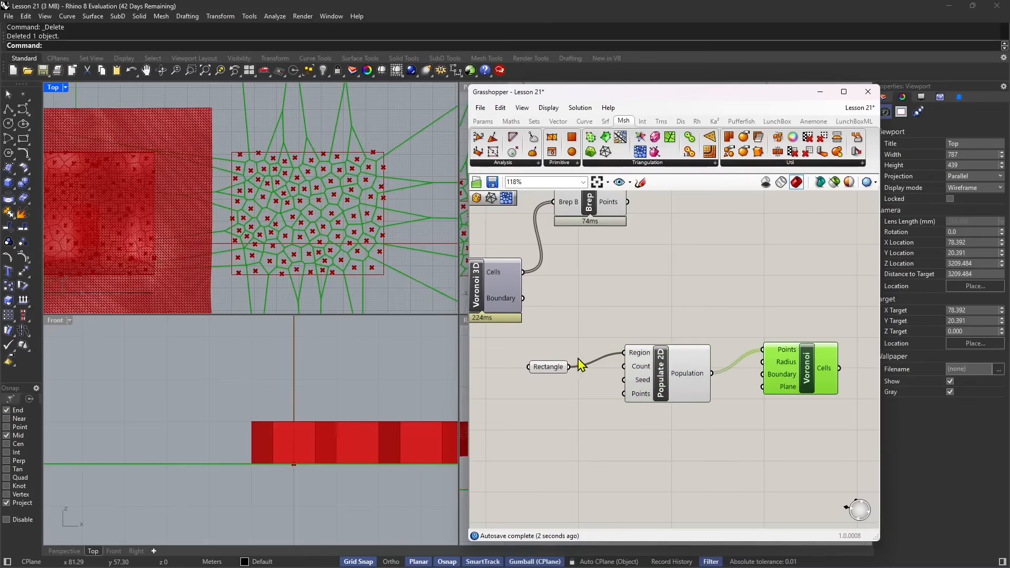
# Connect the Rectangle parameter to Voronoi's Boundary input and rearrange Rectangle, Populate 2D and Voronoi so the wires stay readable.
pyautogui.moveTo(570, 366); pyautogui.dragTo(763, 374)
pyautogui.moveTo(668, 394); pyautogui.dragTo(679, 346)
pyautogui.moveTo(542, 370); pyautogui.dragTo(532, 386)
pyautogui.moveTo(689, 344); pyautogui.dragTo(669, 338)
pyautogui.moveTo(774, 370); pyautogui.dragTo(784, 374)
pyautogui.moveTo(710, 399); pyautogui.dragTo(622, 401, button='right')
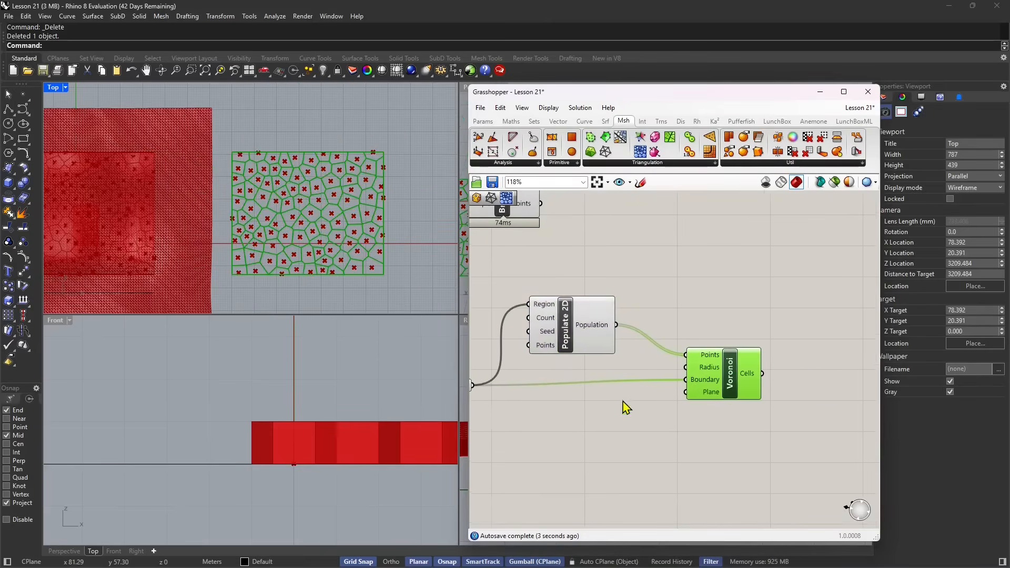
# Add a Scale component after Voronoi and connect the Voronoi Cells output to its Geometry input.
pyautogui.scroll(2, 736, 395)
pyautogui.doubleClick(725, 387)
pyautogui.write('s')
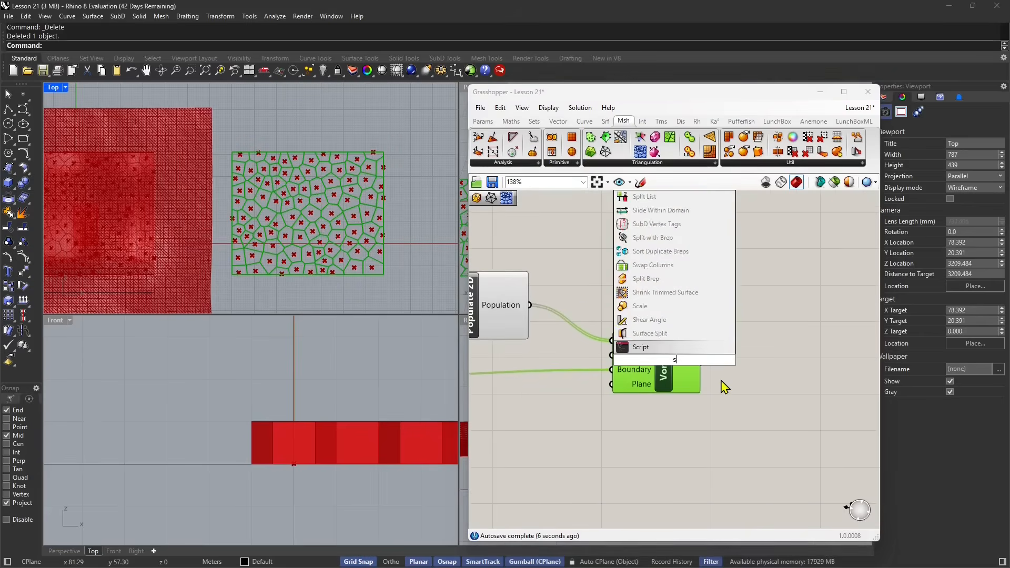
pyautogui.write('cale')
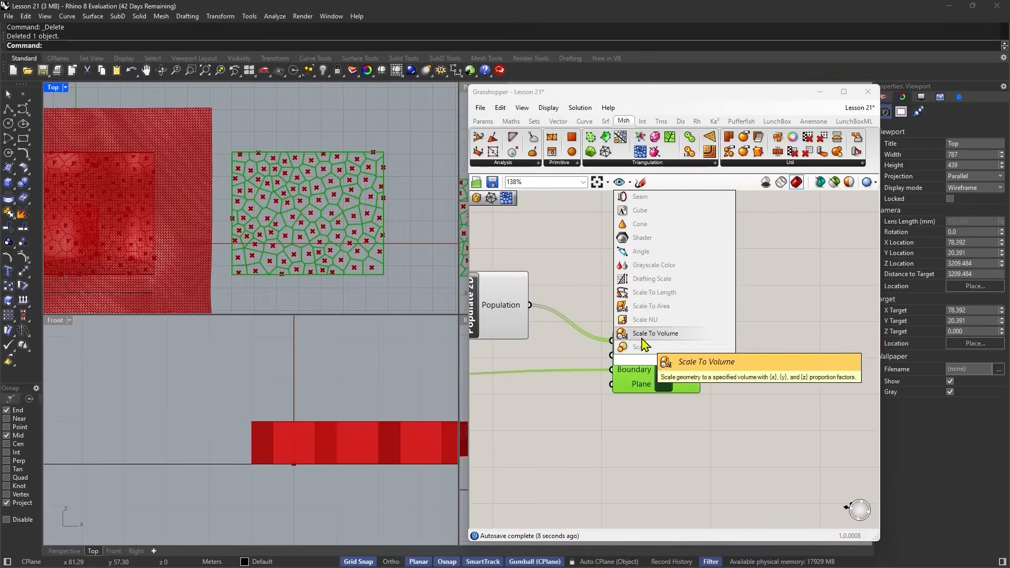
pyautogui.click(641, 347)
pyautogui.moveTo(687, 362); pyautogui.dragTo(796, 403)
pyautogui.moveTo(703, 380); pyautogui.dragTo(654, 362, button='right')
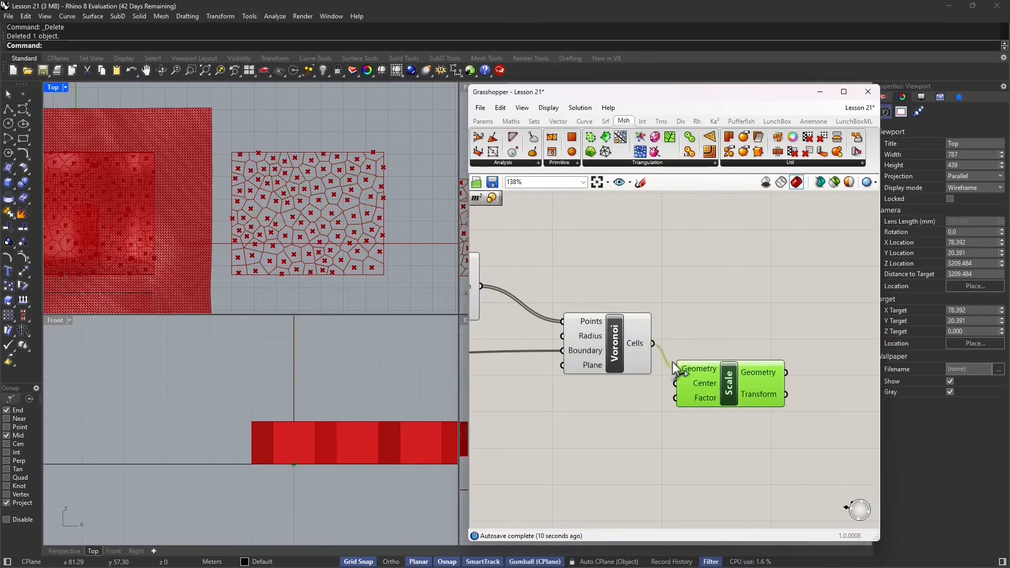
pyautogui.moveTo(673, 363); pyautogui.dragTo(674, 364)
pyautogui.moveTo(729, 388); pyautogui.dragTo(758, 363)
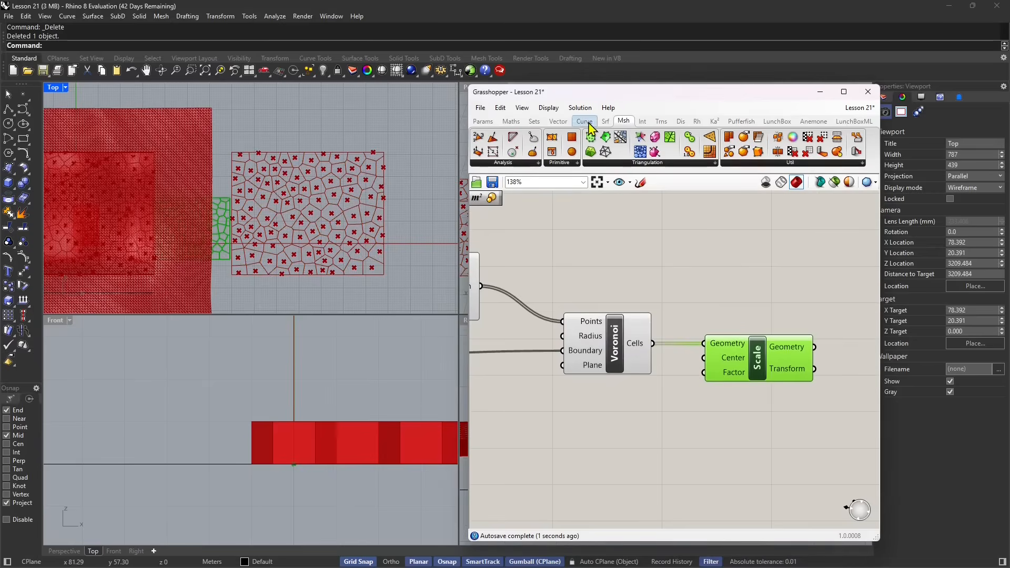
# Insert an Area component below Voronoi and connect the Voronoi Cells output to its Geometry input.
pyautogui.click(605, 121)
pyautogui.click(533, 138)
pyautogui.click(652, 425)
pyautogui.moveTo(739, 372); pyautogui.dragTo(764, 365)
pyautogui.moveTo(636, 363); pyautogui.dragTo(605, 425)
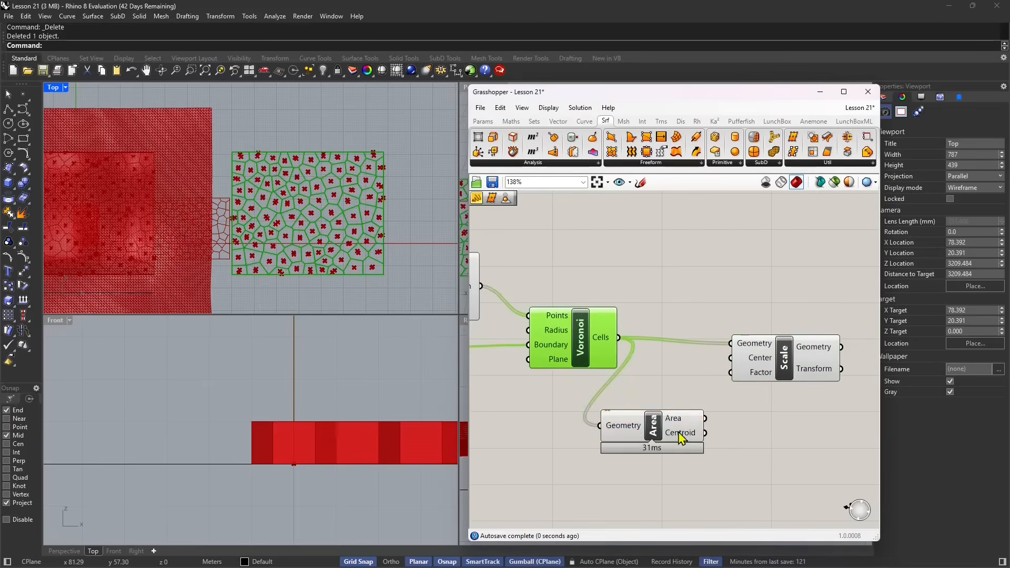
# Connect Area's Centroid output to Scale's Center input and place Area between Voronoi and Scale.
pyautogui.moveTo(684, 435); pyautogui.dragTo(684, 427)
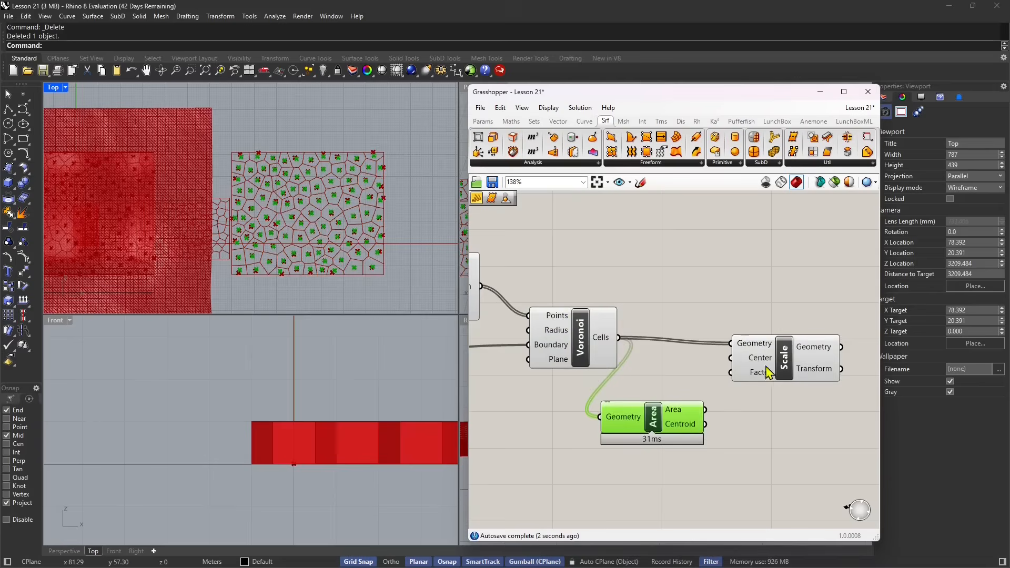
pyautogui.moveTo(767, 371); pyautogui.dragTo(788, 372)
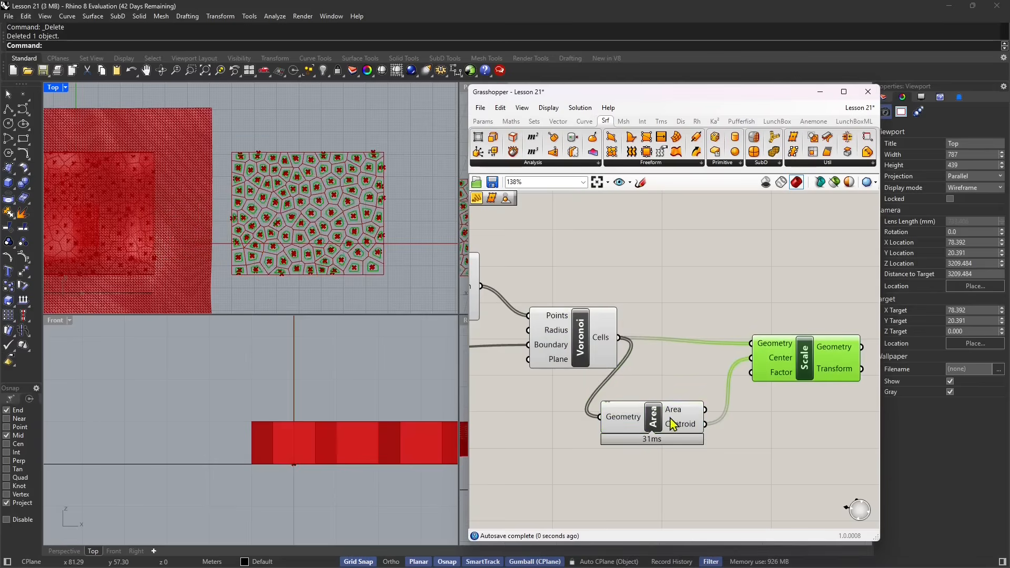
pyautogui.moveTo(671, 424); pyautogui.dragTo(702, 402)
pyautogui.scroll(3, 347, 266)
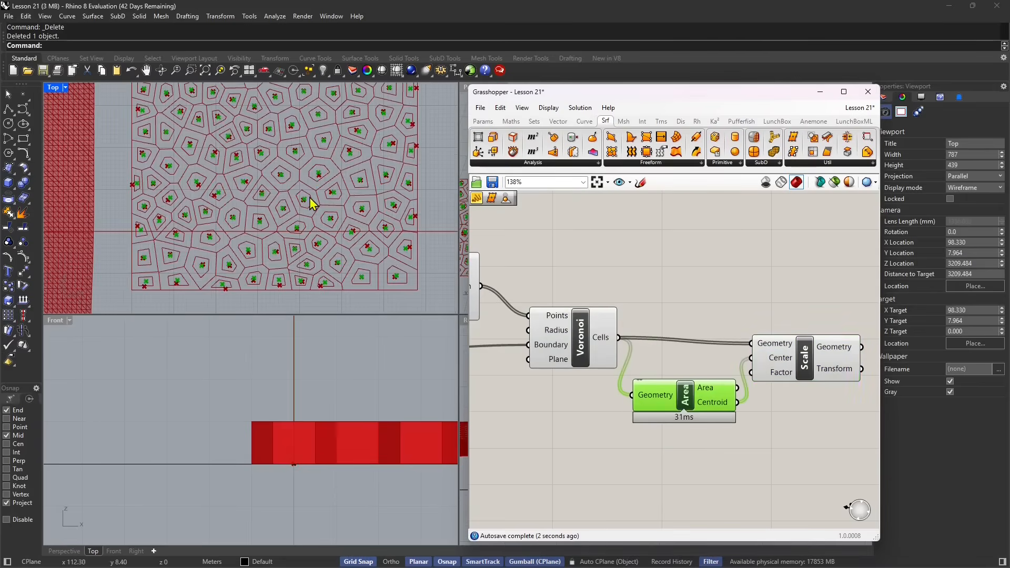
# Set the Factor of the Scale component to 0.9.
pyautogui.moveTo(659, 422); pyautogui.dragTo(552, 405, button='right')
pyautogui.moveTo(663, 358); pyautogui.dragTo(722, 367)
pyautogui.rightClick(732, 369)
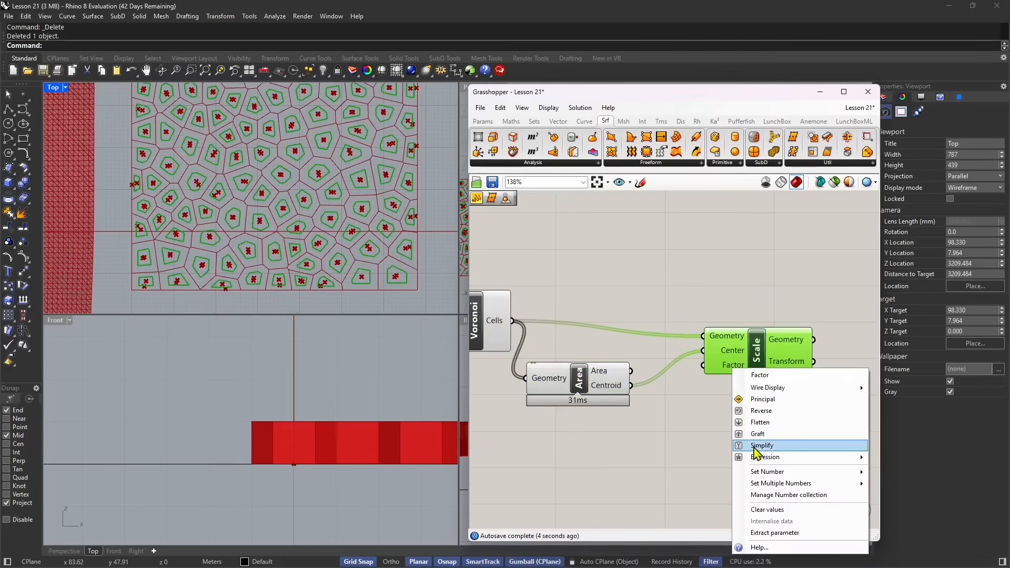
pyautogui.moveTo(764, 478)
pyautogui.click(906, 475)
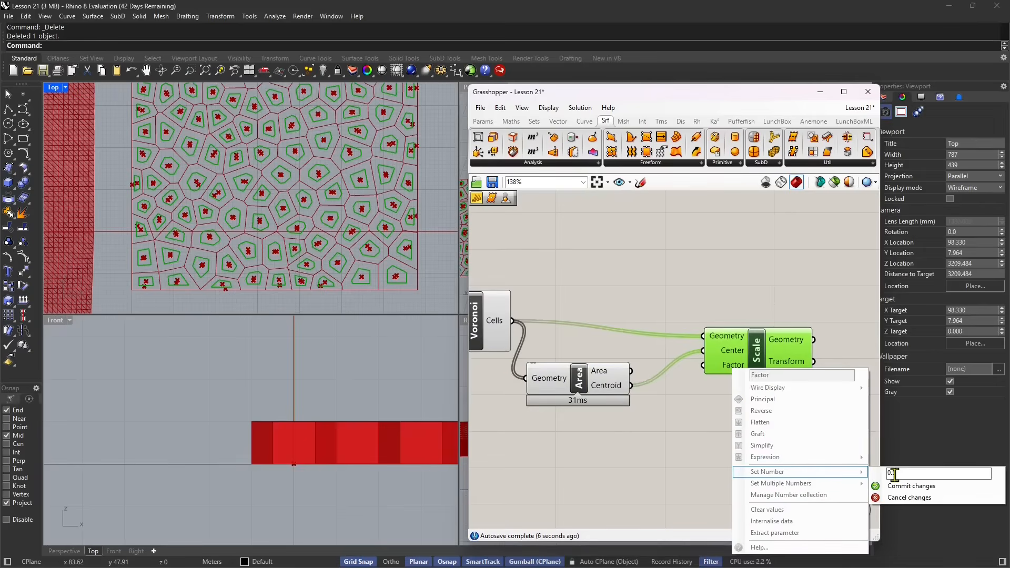
pyautogui.press('BackSpace')
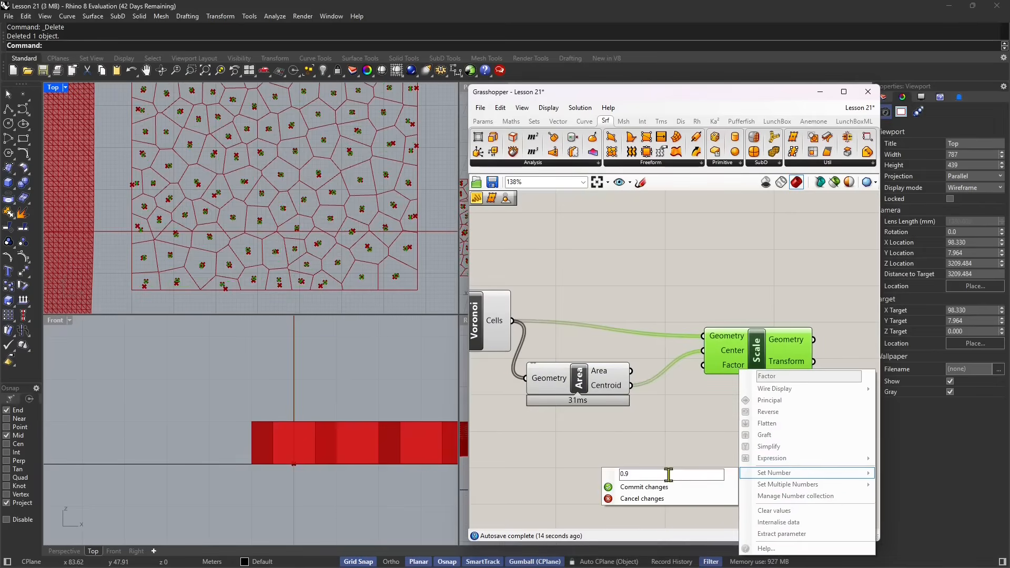
pyautogui.write('9')
pyautogui.click(639, 488)
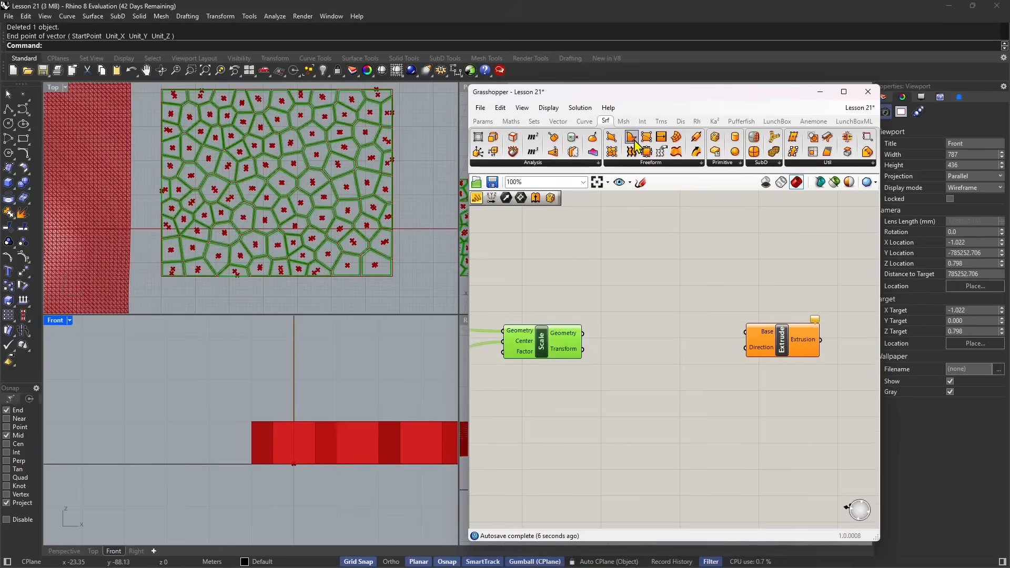
# Insert Boundary Surfaces between Scale and Extrude, connecting Scale's Geometry to its Edges and its Surfaces to Extrude's Base.
pyautogui.moveTo(635, 144); pyautogui.dragTo(651, 347)
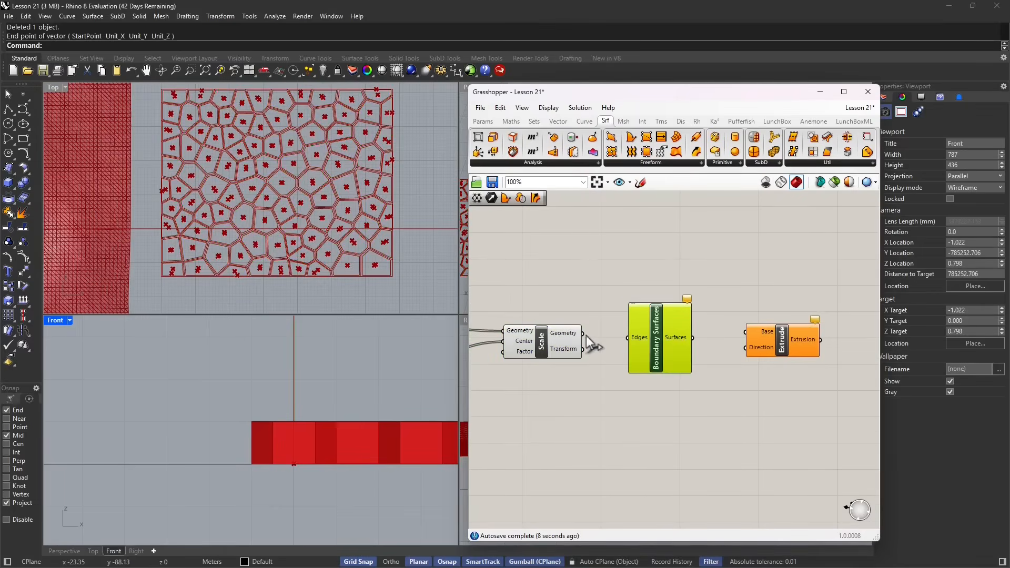
pyautogui.moveTo(584, 333); pyautogui.dragTo(675, 360)
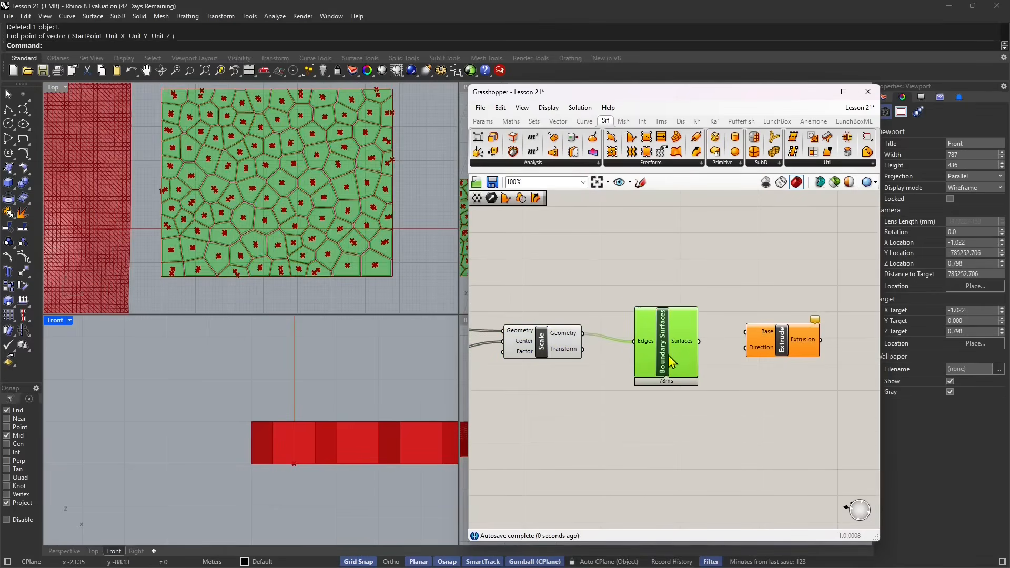
pyautogui.scroll(1, 670, 360)
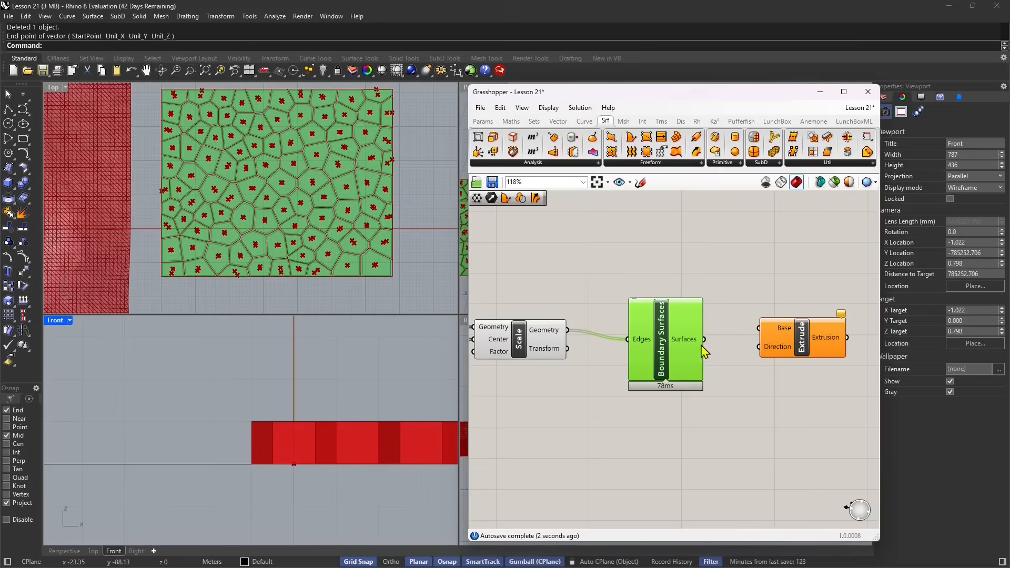
pyautogui.scroll(5, 347, 226)
pyautogui.moveTo(279, 238); pyautogui.dragTo(316, 218, button='right')
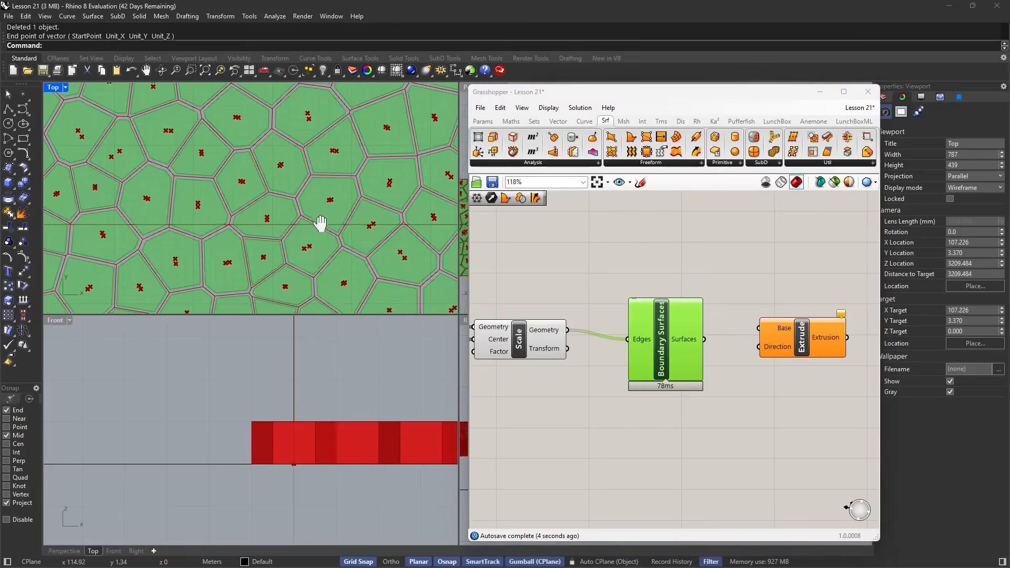
pyautogui.moveTo(655, 347); pyautogui.dragTo(758, 328)
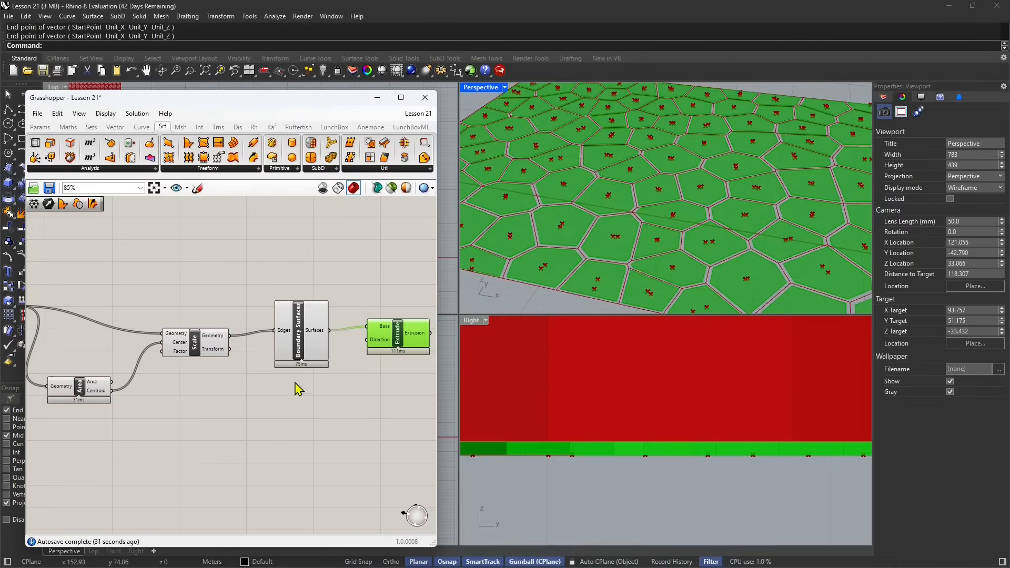
# Duplicate the Extrude component and place the copy below the original.
pyautogui.scroll(-2, 263, 354)
pyautogui.moveTo(295, 382); pyautogui.dragTo(273, 345, button='right')
pyautogui.scroll(2, 305, 339)
pyautogui.click(373, 322)
pyautogui.moveTo(374, 321); pyautogui.dragTo(329, 322, button='right')
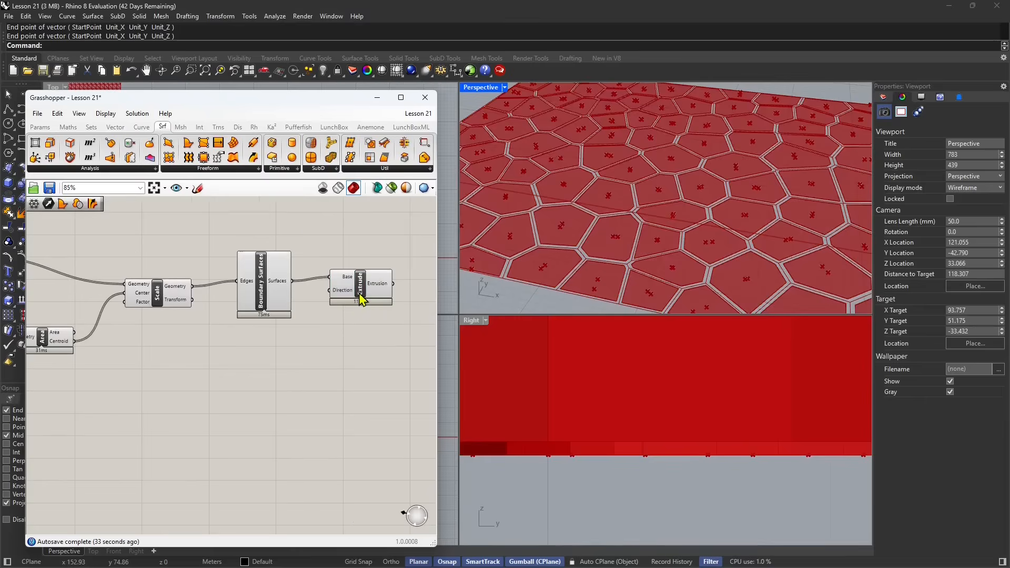
pyautogui.click(361, 300)
pyautogui.keyDown('alt'); pyautogui.moveTo(360, 295); pyautogui.dragTo(363, 379); pyautogui.keyUp('alt')
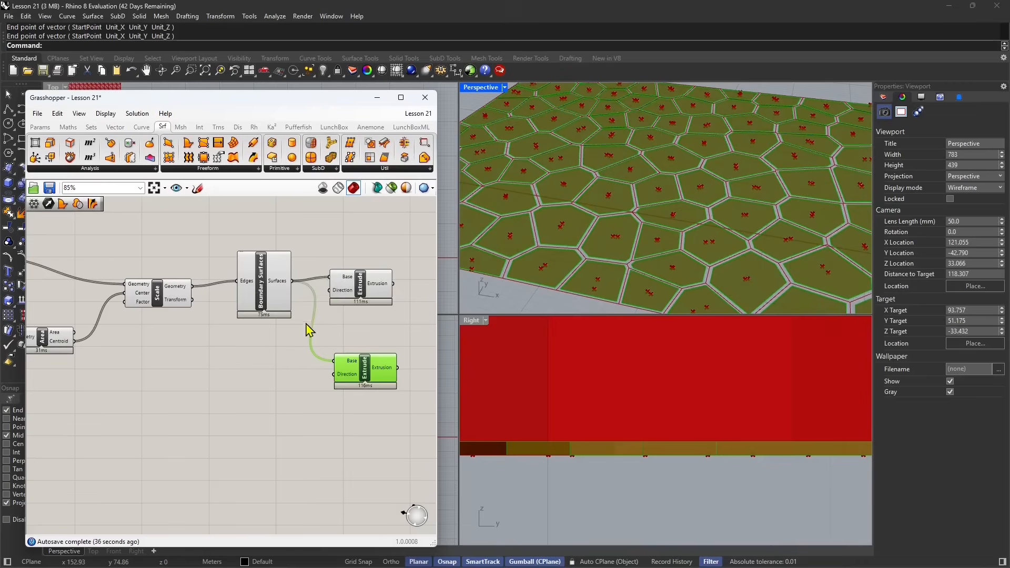
# Shift Boundary Surfaces, Area and Scale slightly to tidy the chain between Voronoi and the Extrude components.
pyautogui.moveTo(286, 347); pyautogui.dragTo(348, 334, button='right')
pyautogui.moveTo(328, 292); pyautogui.dragTo(318, 288)
pyautogui.moveTo(223, 321); pyautogui.dragTo(290, 339, button='right')
pyautogui.scroll(-2, 291, 338)
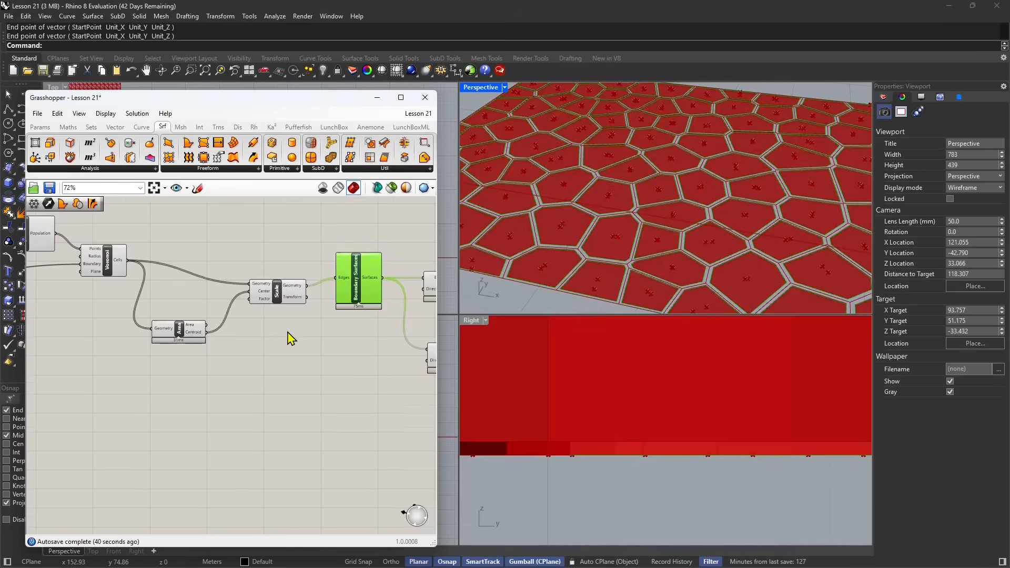
pyautogui.moveTo(195, 339); pyautogui.dragTo(185, 329)
pyautogui.click(115, 273)
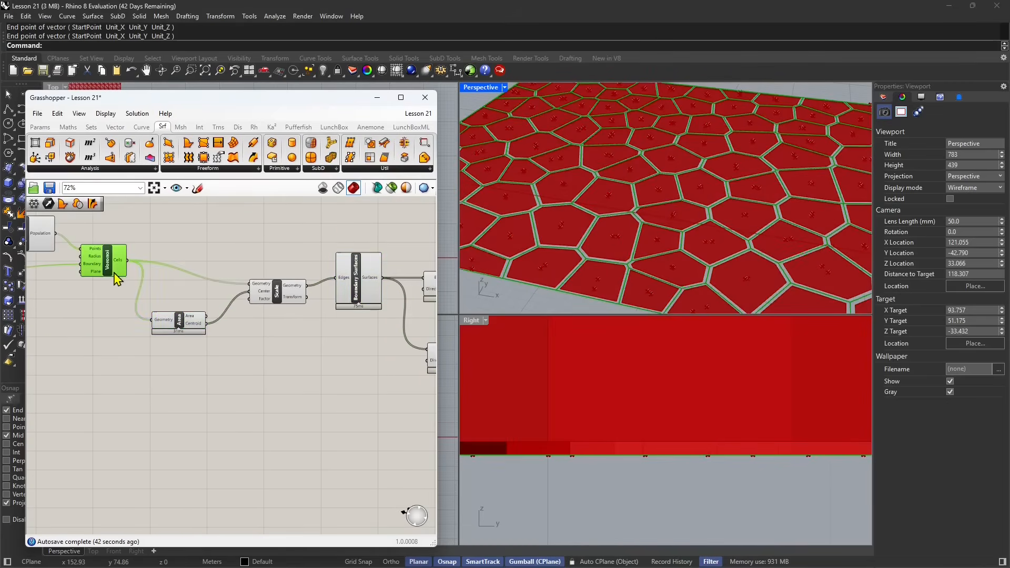
pyautogui.scroll(-2, 131, 310)
pyautogui.scroll(3, 232, 305)
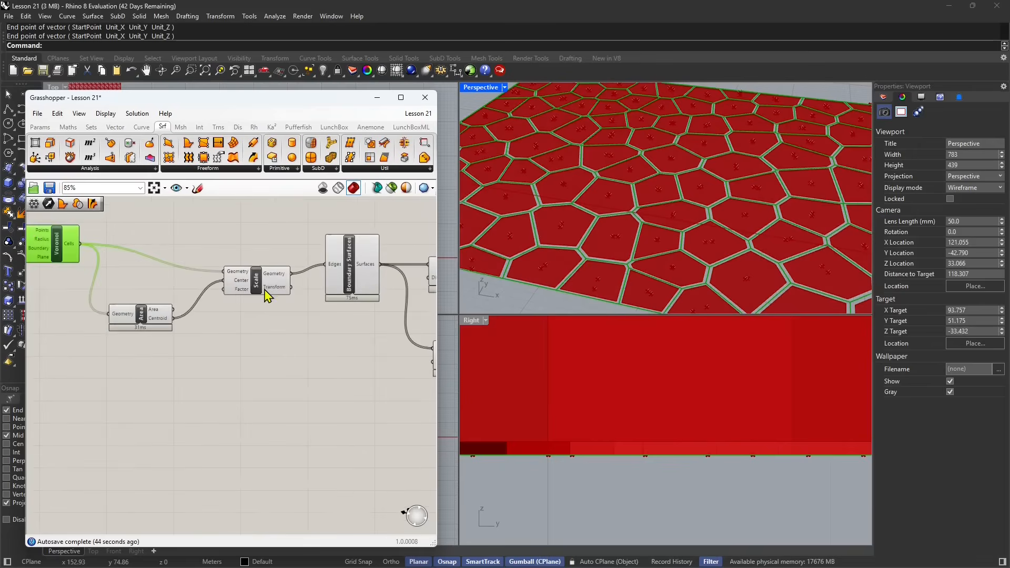
pyautogui.click(267, 293)
pyautogui.moveTo(265, 290); pyautogui.dragTo(205, 288, button='right')
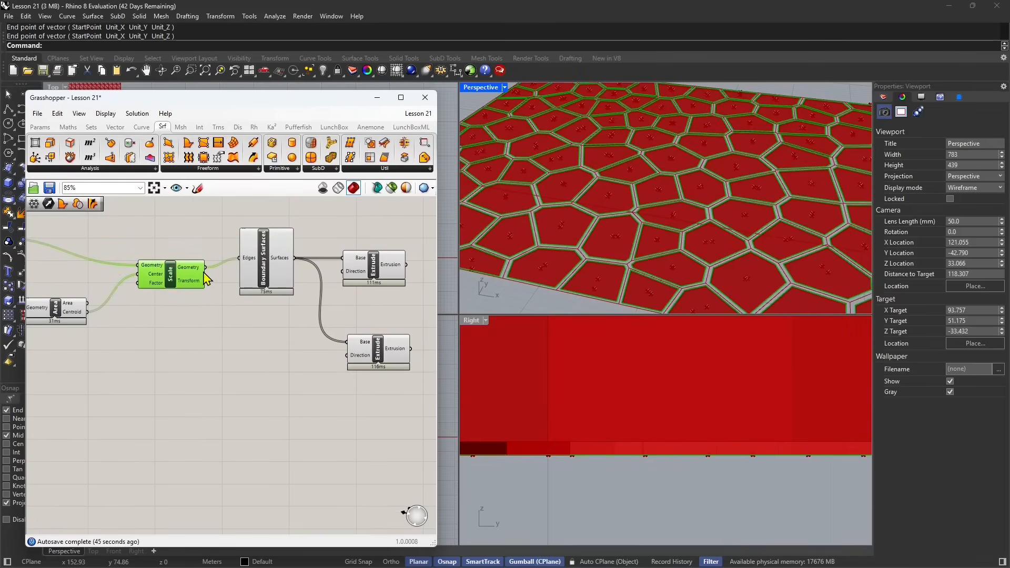
pyautogui.moveTo(205, 279); pyautogui.dragTo(185, 277)
# Duplicate the Boundary Surfaces component and place the copy below the original.
pyautogui.moveTo(274, 265); pyautogui.dragTo(264, 263)
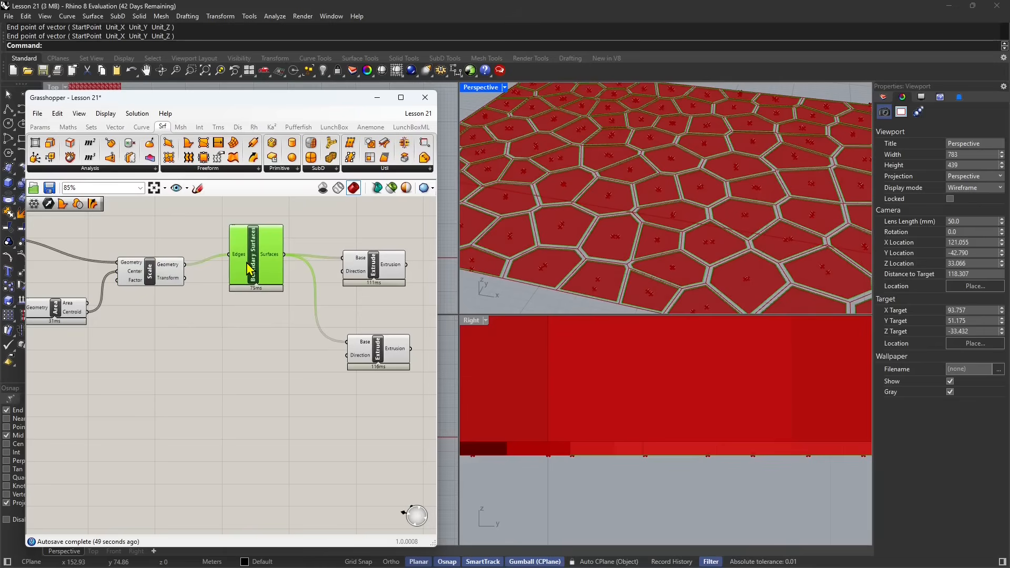
pyautogui.hotkey('ctrl', 'c')
pyautogui.hotkey('ctrl', 'v')
pyautogui.moveTo(253, 271); pyautogui.dragTo(255, 366)
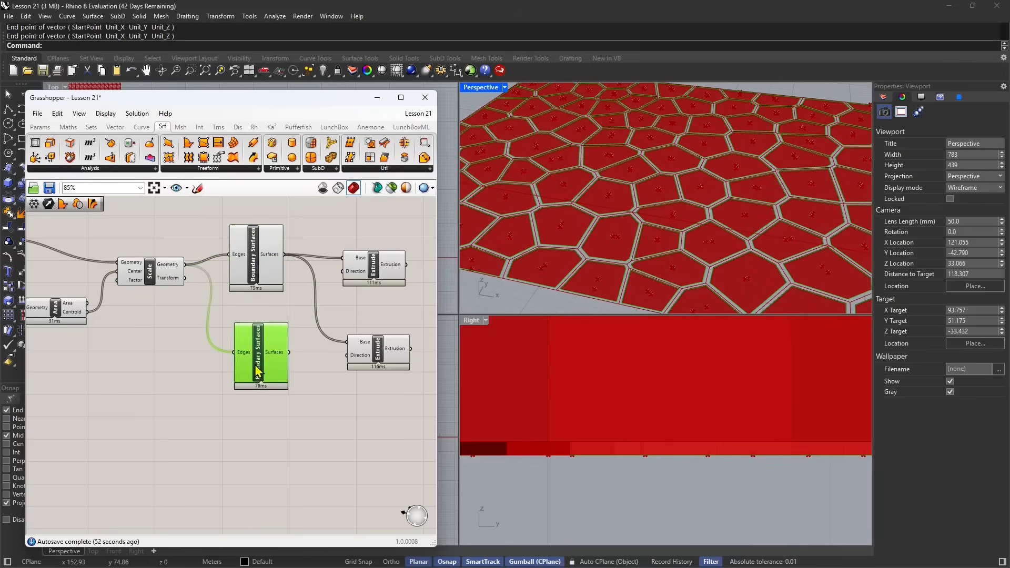
# Connect both the Rectangle parameter and Scale's Geometry output to the Edges input of the copied Boundary Surfaces.
pyautogui.moveTo(142, 372); pyautogui.dragTo(283, 365, button='right')
pyautogui.scroll(-2, 283, 365)
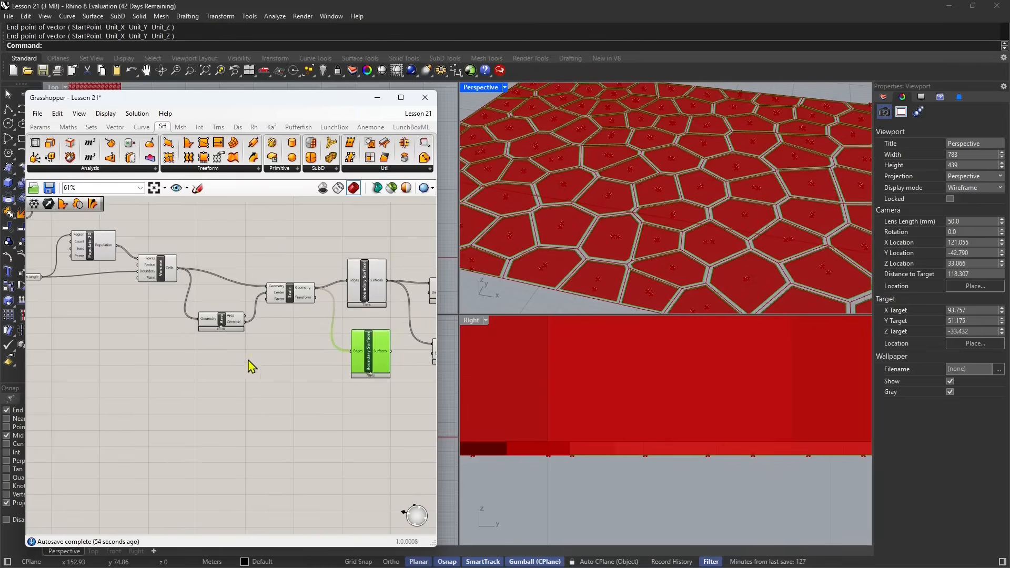
pyautogui.moveTo(165, 354); pyautogui.dragTo(242, 370, button='right')
pyautogui.moveTo(119, 292); pyautogui.dragTo(427, 365)
pyautogui.keyDown('shift'); pyautogui.moveTo(286, 299); pyautogui.dragTo(333, 386); pyautogui.keyUp('shift')
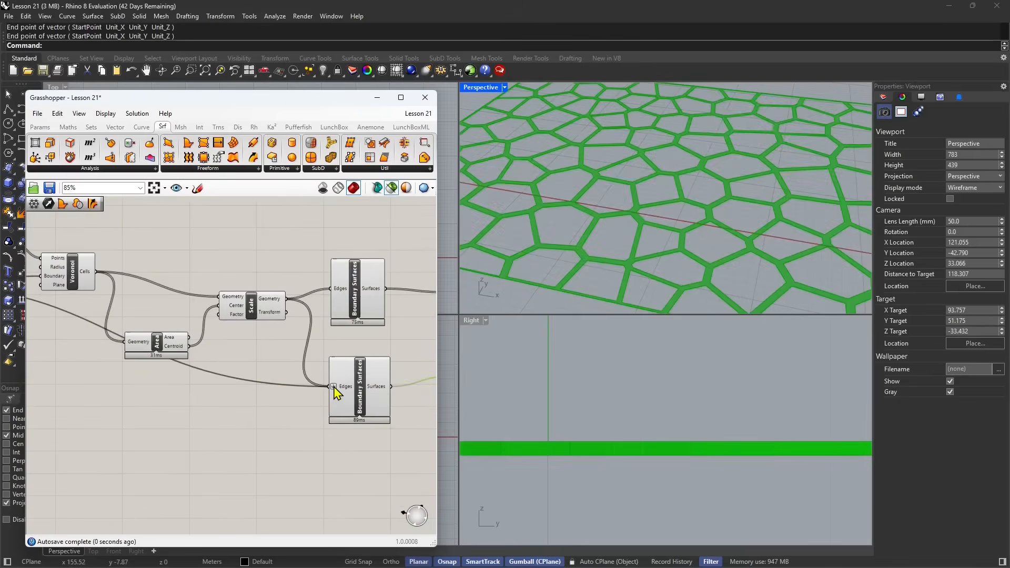
# Turn Flatten off and on again for the lower Boundary Surfaces' Edges input, and compare the resulting surface and extrusion.
pyautogui.rightClick(335, 387)
pyautogui.click(368, 436)
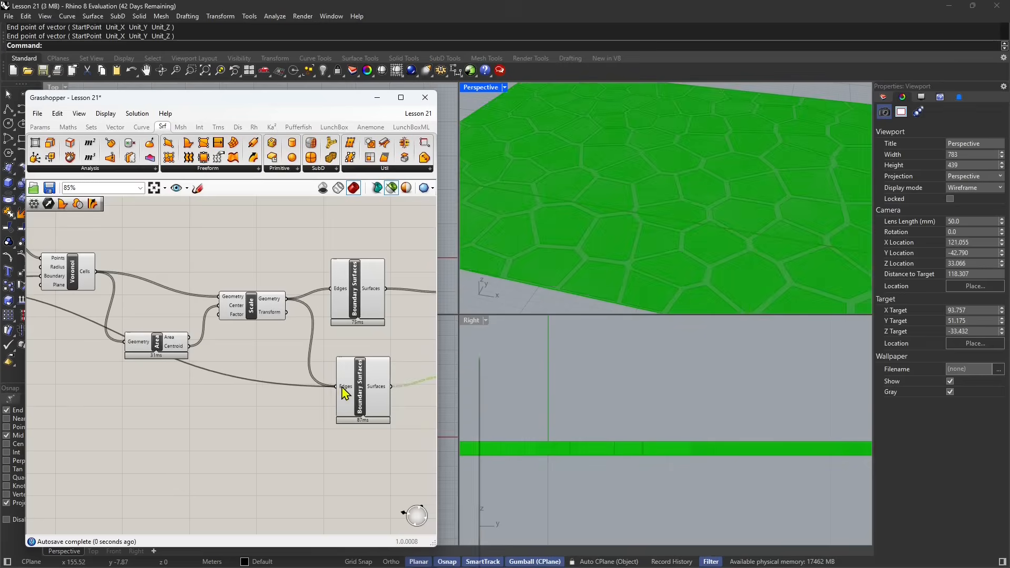
pyautogui.rightClick(341, 394)
pyautogui.click(363, 437)
pyautogui.click(355, 396)
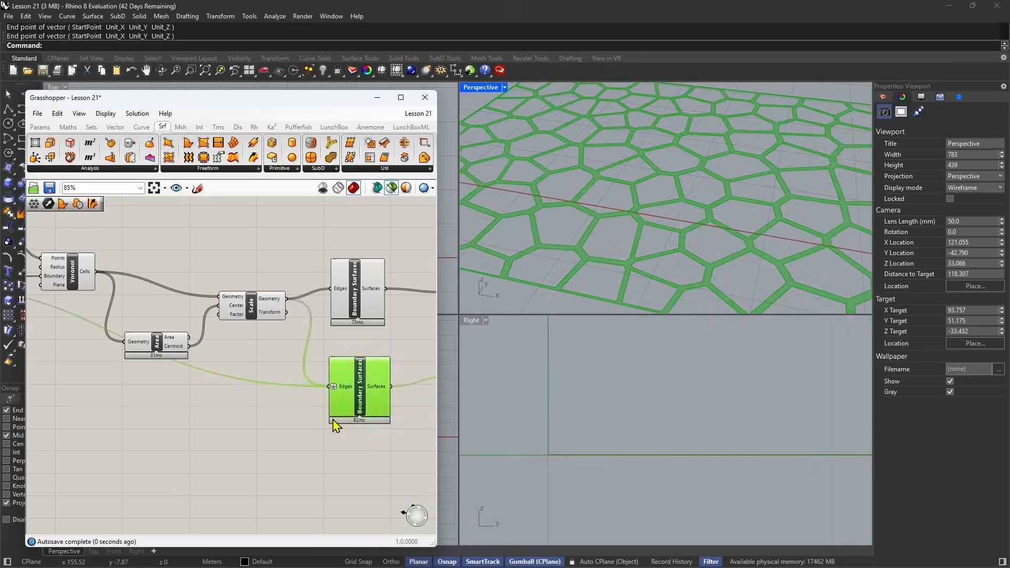
pyautogui.scroll(-2, 334, 422)
pyautogui.moveTo(334, 422); pyautogui.dragTo(220, 417, button='right')
pyautogui.click(329, 394)
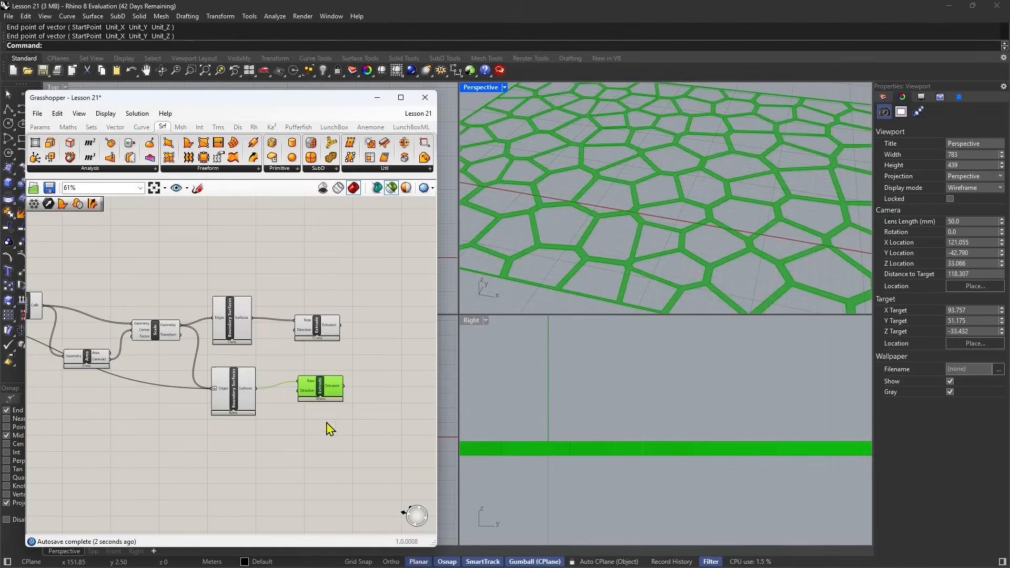
# Set the lower Extrude's Direction to one vertical vector, picking its end point straight above the origin in the Right view.
pyautogui.scroll(3, 309, 399)
pyautogui.rightClick(305, 389)
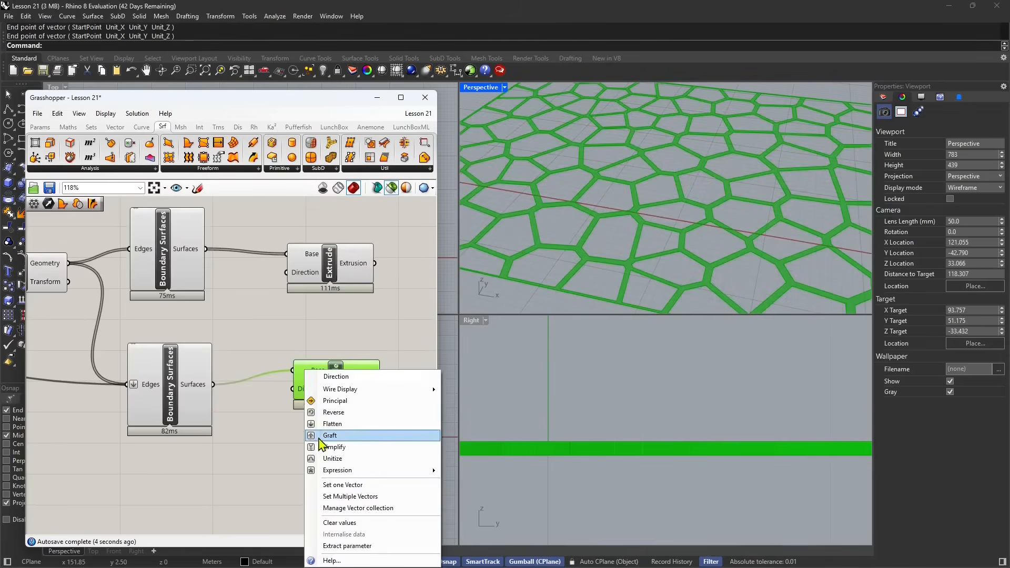
pyautogui.click(334, 484)
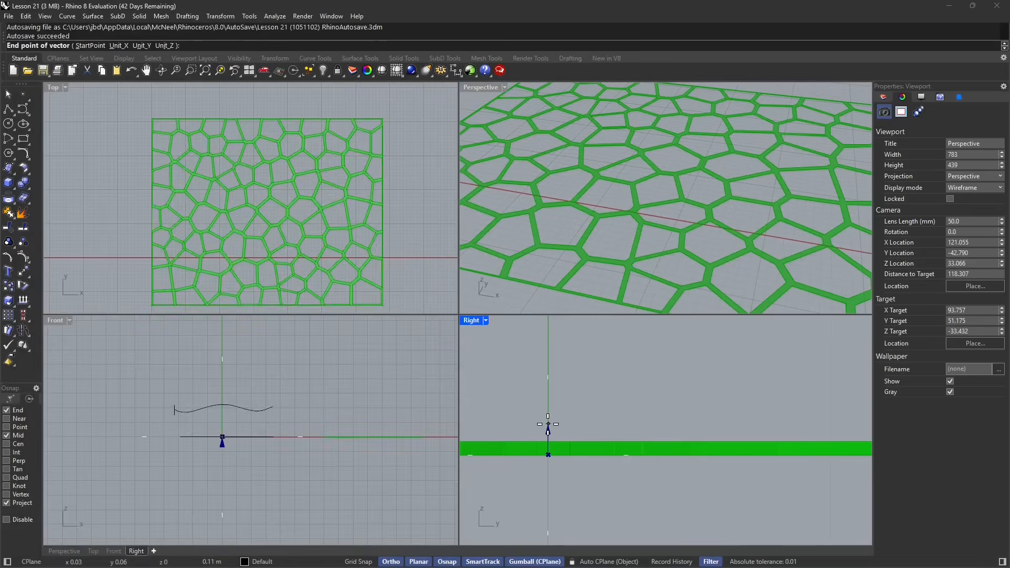
pyautogui.click(547, 424)
pyautogui.scroll(-9, 558, 266)
pyautogui.moveTo(627, 266); pyautogui.dragTo(614, 264, button='right')
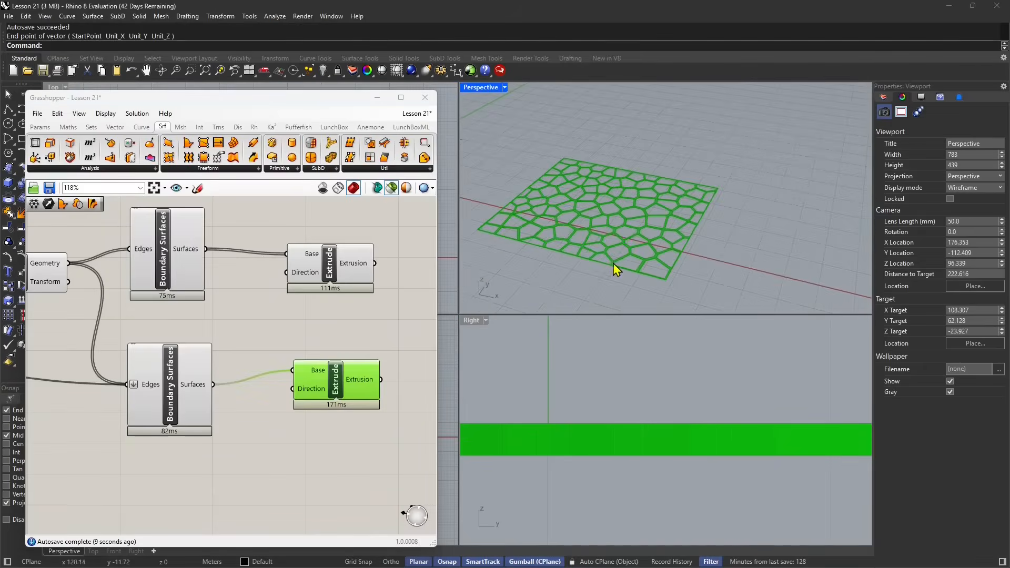
# Compare the previews of the two Extrude components and move the upper one closer to the lower one.
pyautogui.click(358, 265)
pyautogui.click(347, 357)
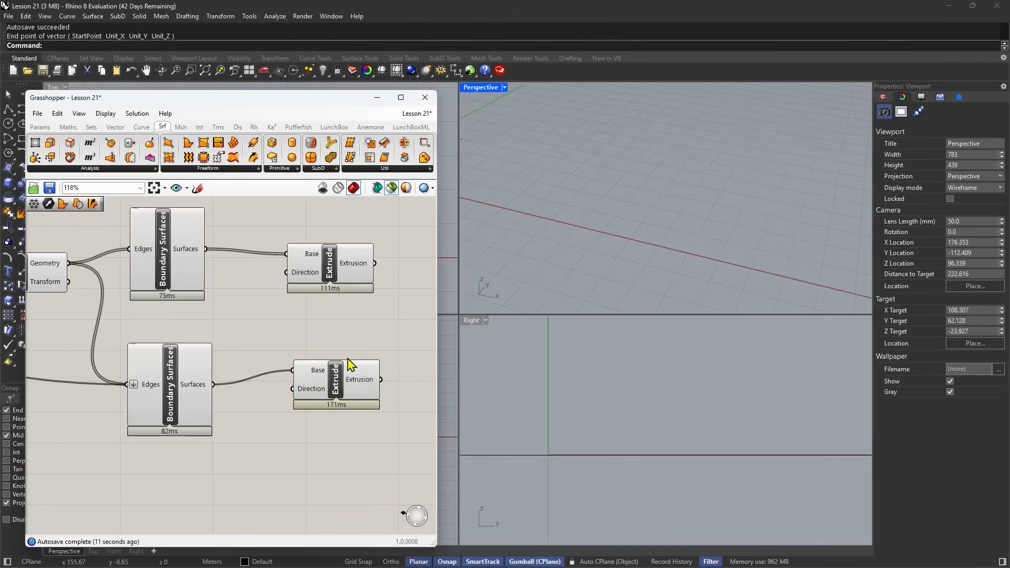
pyautogui.click(339, 376)
pyautogui.moveTo(337, 271); pyautogui.dragTo(344, 304)
pyautogui.moveTo(378, 321); pyautogui.dragTo(254, 314, button='right')
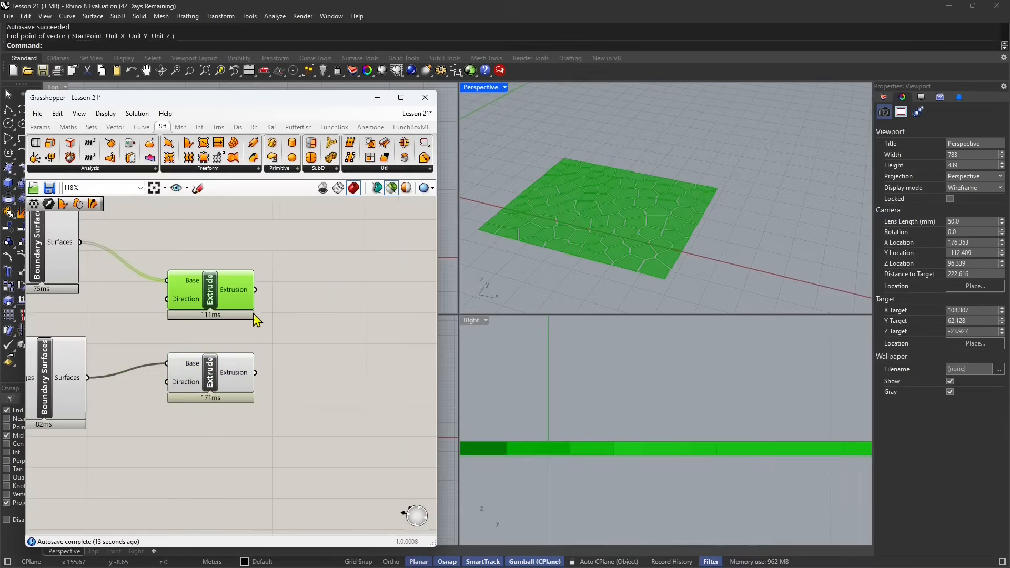
pyautogui.scroll(-2, 254, 314)
# Add a Bounding Box component fed by the upper Extrude's Extrusion output and switch it to Union Box.
pyautogui.rightClick(282, 334)
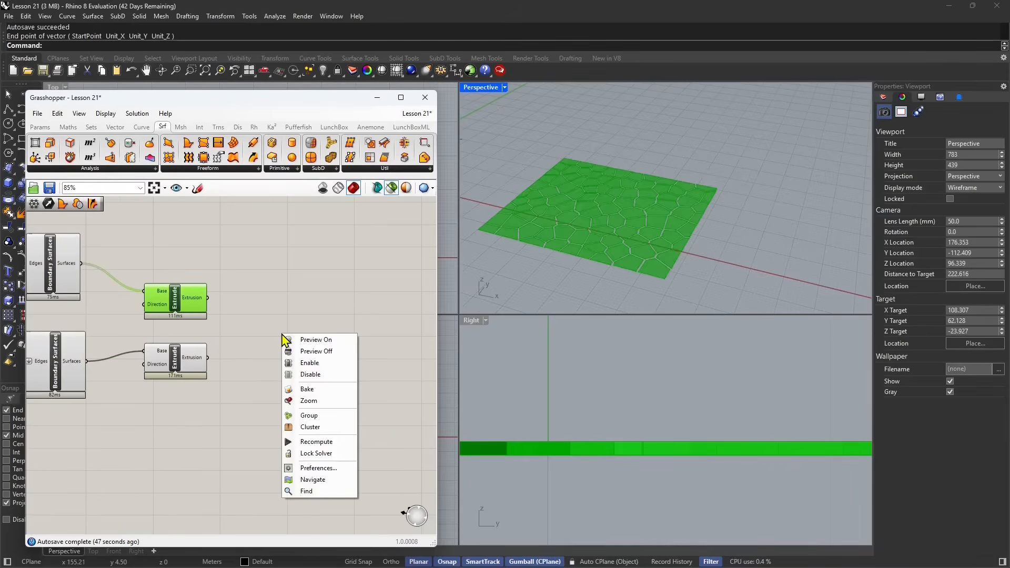
pyautogui.click(277, 327)
pyautogui.doubleClick(278, 329)
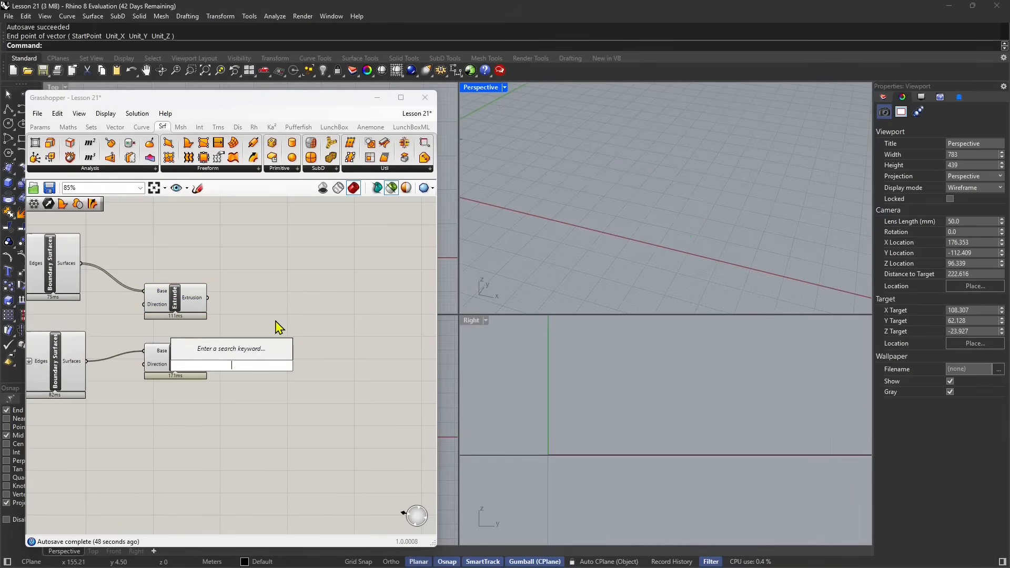
pyautogui.write('bounding')
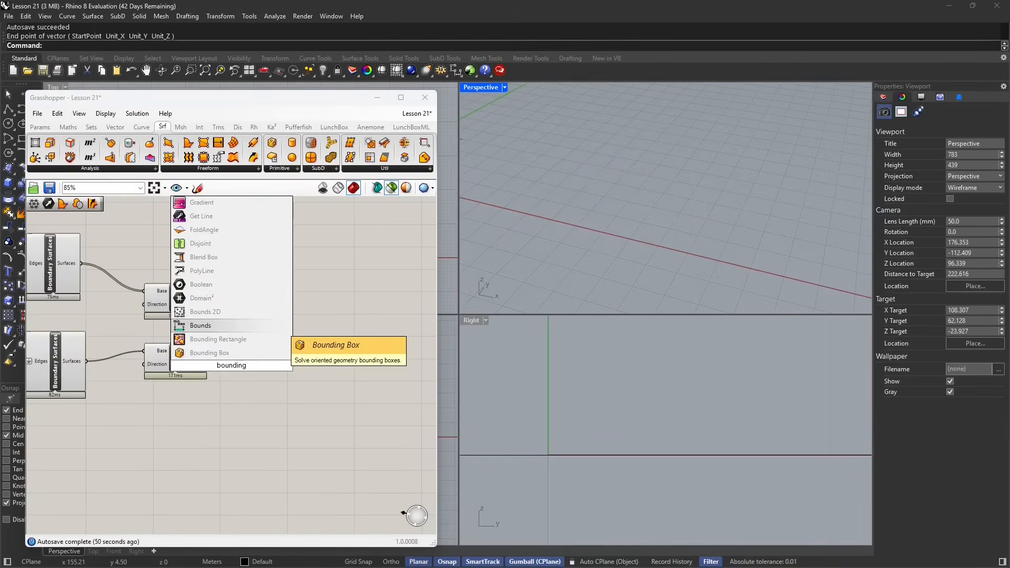
pyautogui.click(231, 351)
pyautogui.moveTo(251, 363); pyautogui.dragTo(289, 377)
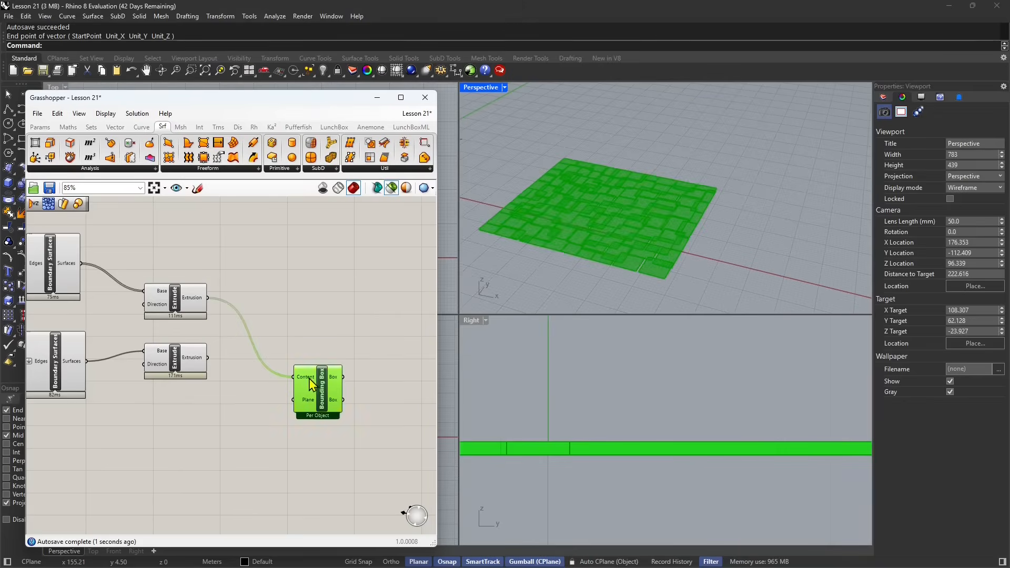
pyautogui.rightClick(326, 394)
pyautogui.click(368, 451)
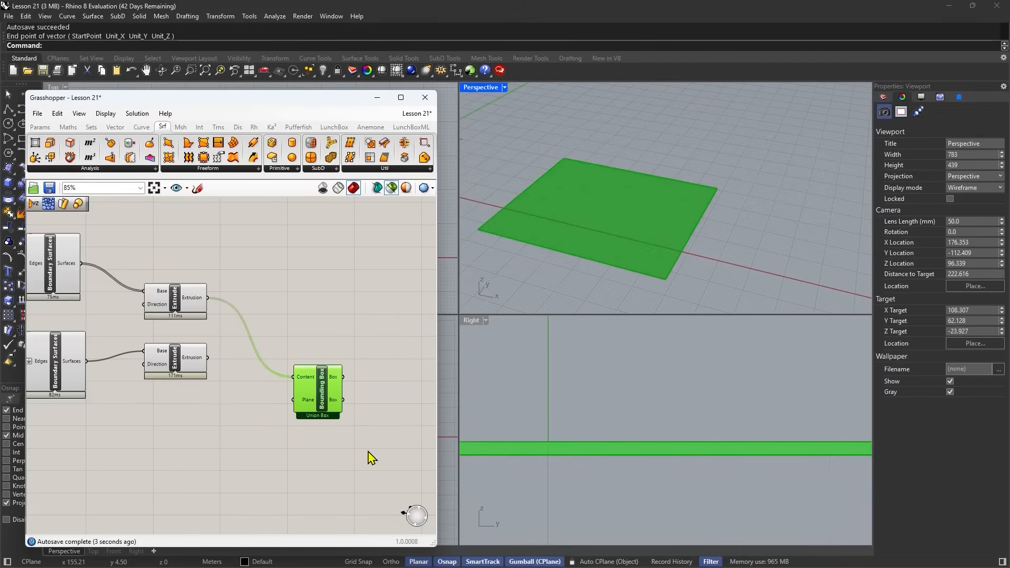
# Rewire Bounding Box's Content input to the lower Extrude, compare their previews, and shift both Extrude components upward.
pyautogui.moveTo(323, 399); pyautogui.dragTo(288, 358)
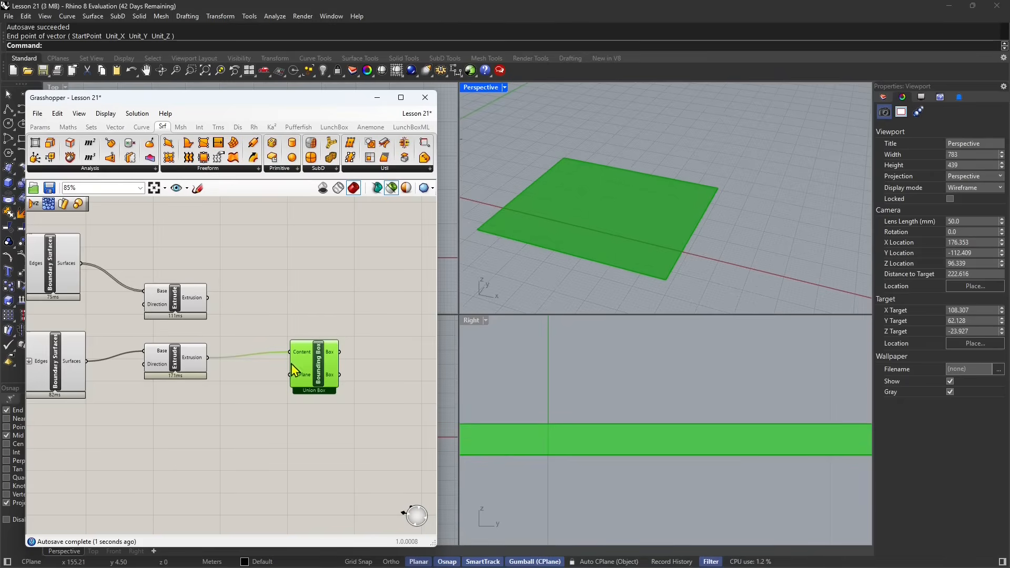
pyautogui.click(186, 371)
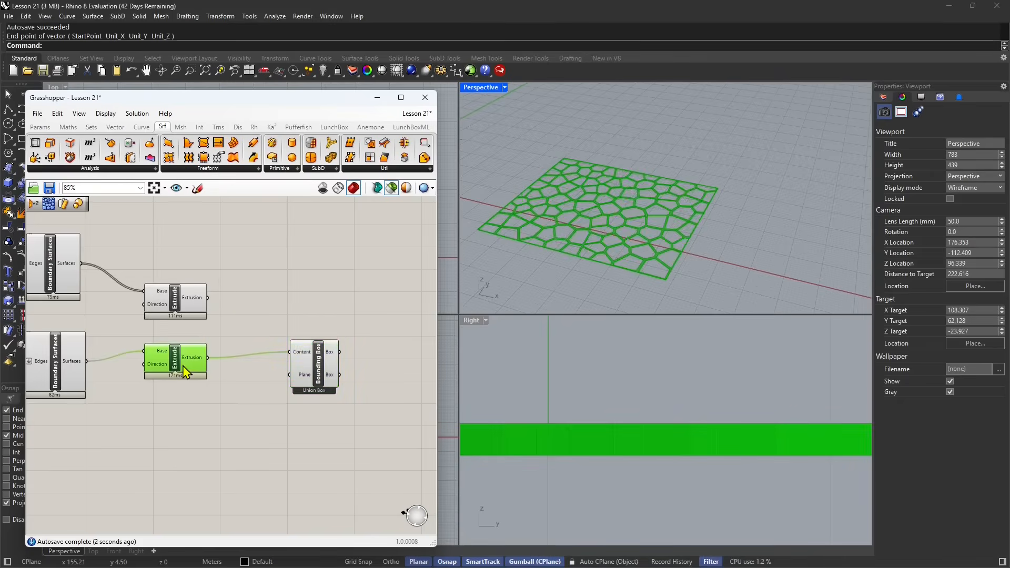
pyautogui.click(321, 373)
pyautogui.moveTo(307, 353); pyautogui.dragTo(289, 385, button='right')
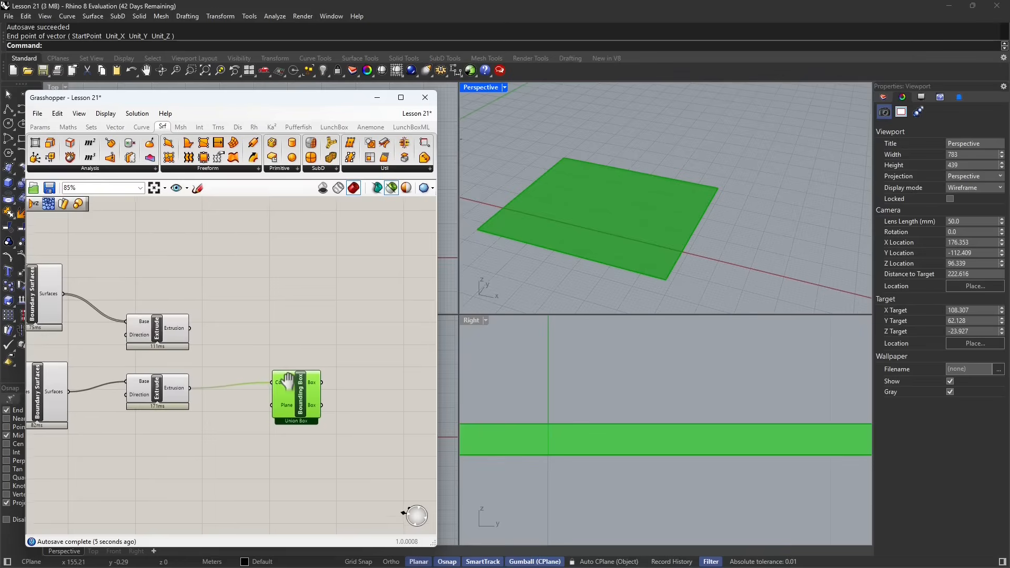
pyautogui.moveTo(165, 345); pyautogui.dragTo(168, 331)
pyautogui.moveTo(168, 390); pyautogui.dragTo(171, 365)
# Place a Surface Morph component above and beyond the Bounding Box.
pyautogui.scroll(-5, 234, 350)
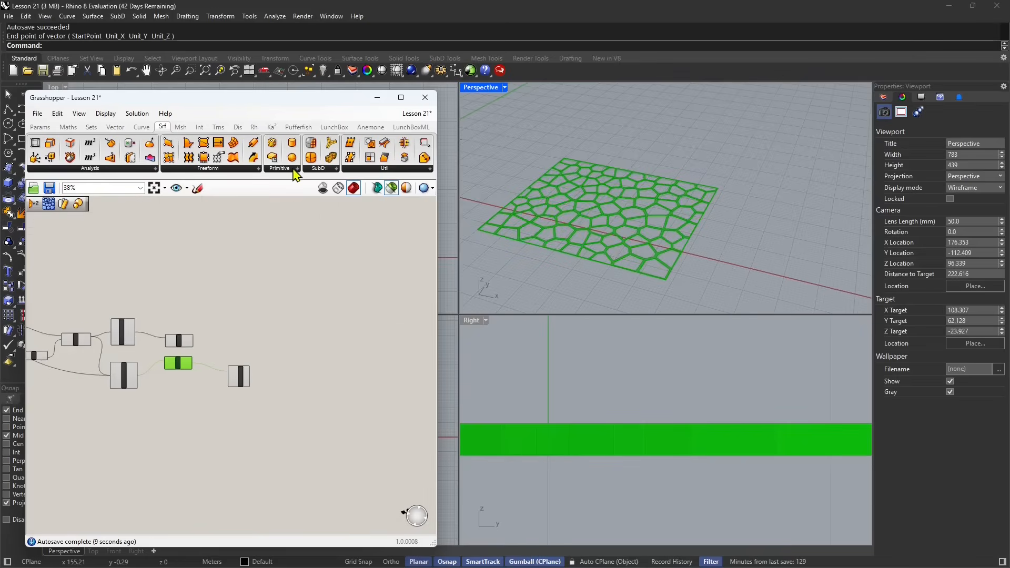
pyautogui.click(219, 127)
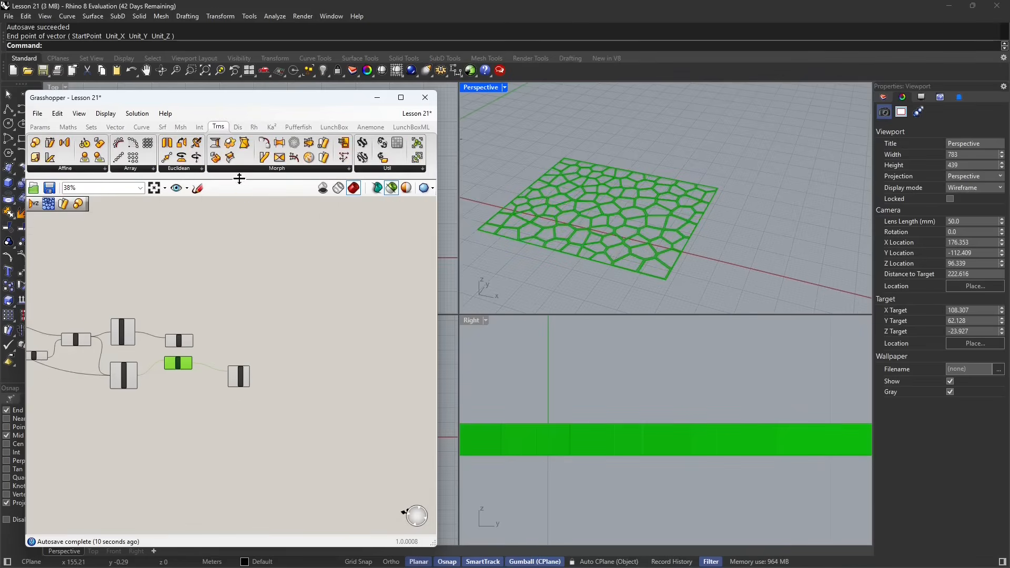
pyautogui.click(266, 170)
pyautogui.moveTo(349, 288); pyautogui.dragTo(259, 316)
pyautogui.scroll(2, 248, 336)
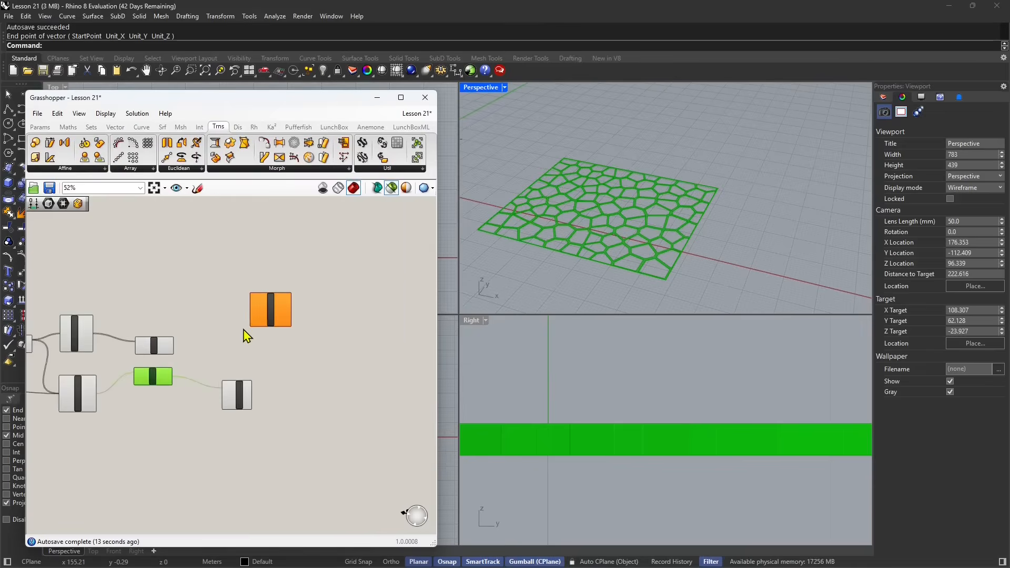
pyautogui.scroll(4, 247, 335)
pyautogui.click(341, 295)
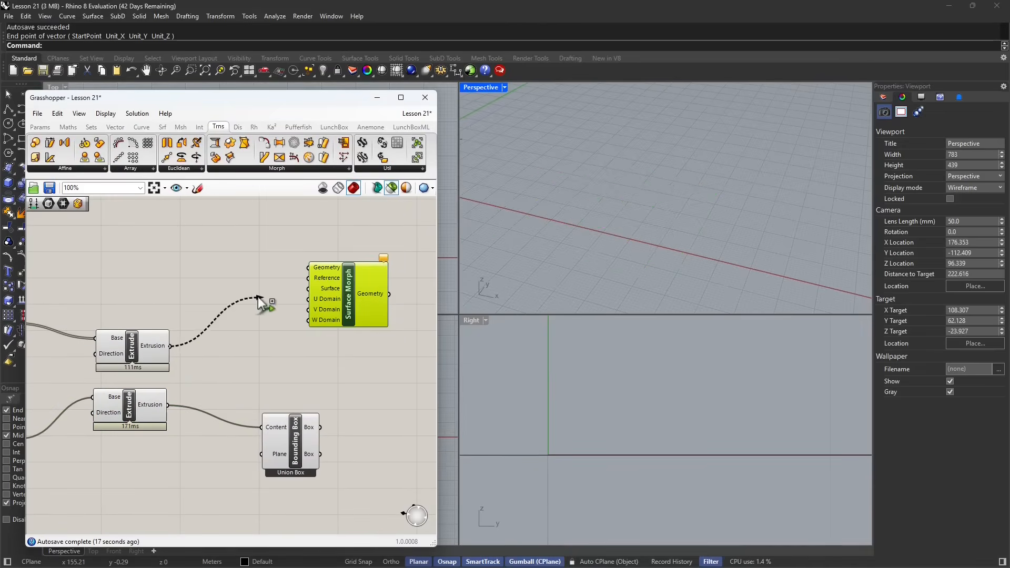
# Connect both Extrusion outputs to Surface Morph's Geometry input and the Bounding Box's Box output to its Reference input.
pyautogui.moveTo(258, 296); pyautogui.dragTo(299, 275)
pyautogui.click(194, 345)
pyautogui.moveTo(171, 346); pyautogui.dragTo(304, 270)
pyautogui.moveTo(353, 314); pyautogui.dragTo(424, 331)
pyautogui.moveTo(381, 365); pyautogui.dragTo(318, 364, button='right')
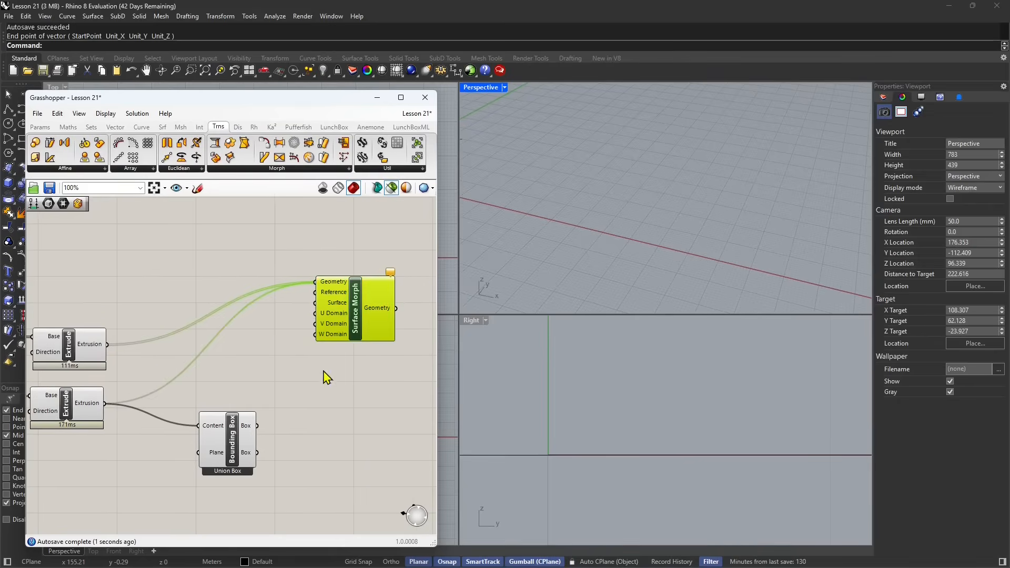
pyautogui.moveTo(354, 326); pyautogui.dragTo(316, 315)
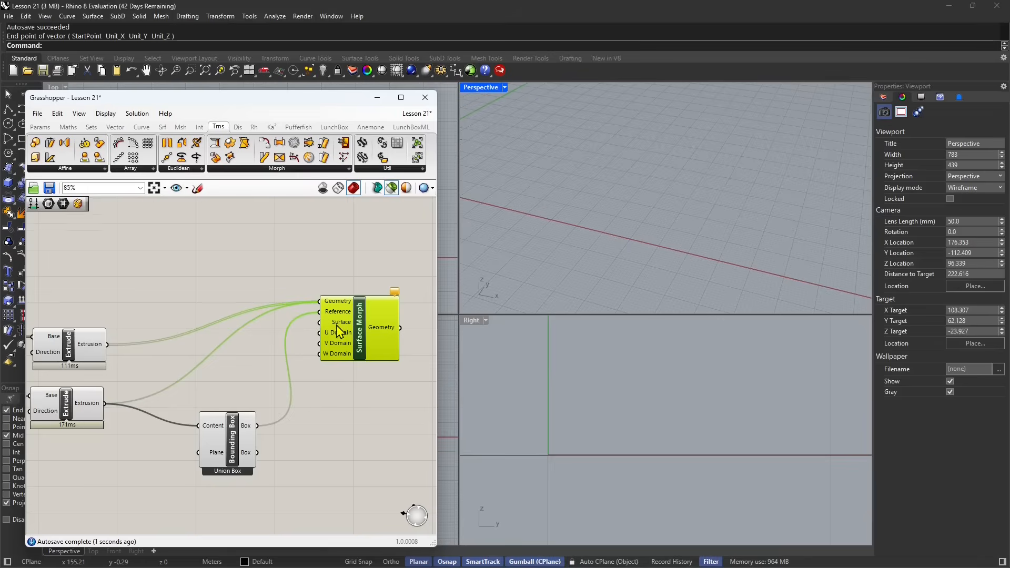
# Connect the wavy surface to Surface Morph's Surface input and Deconstruct Domain²'s U and V components to its U and V Domain inputs.
pyautogui.scroll(-6, 339, 331)
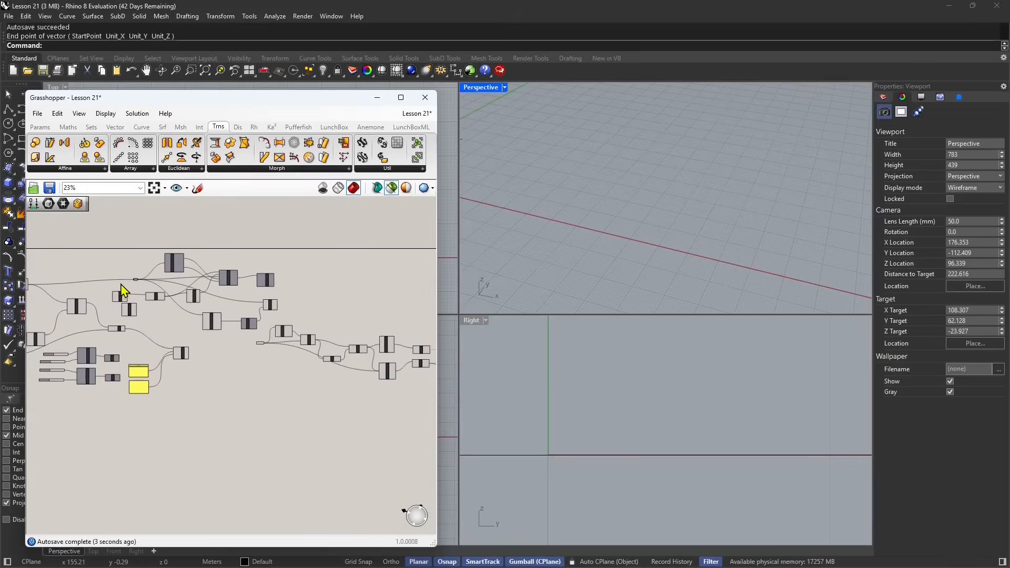
pyautogui.moveTo(138, 280); pyautogui.dragTo(342, 350)
pyautogui.scroll(8, 343, 349)
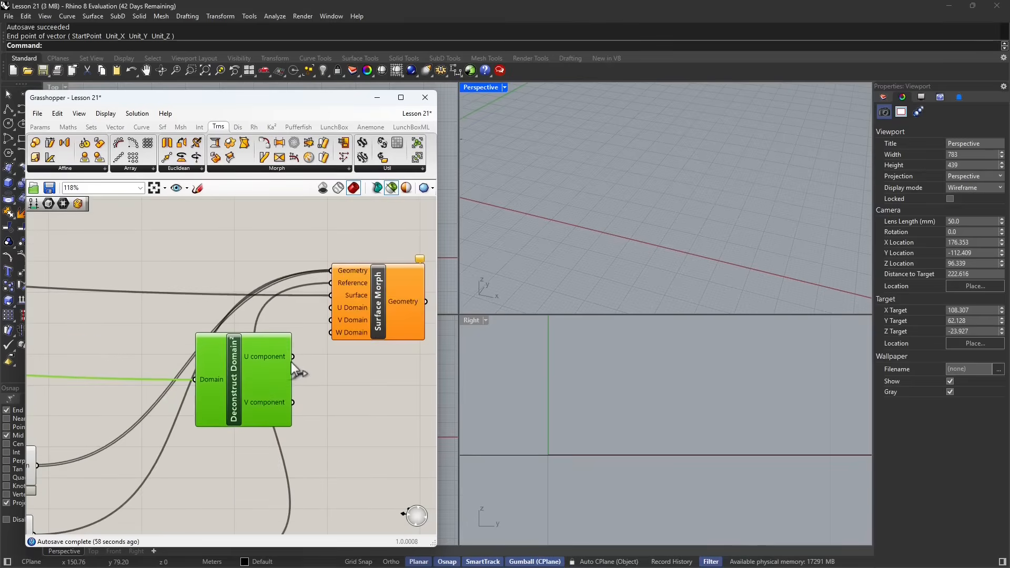
pyautogui.moveTo(317, 316); pyautogui.dragTo(331, 308)
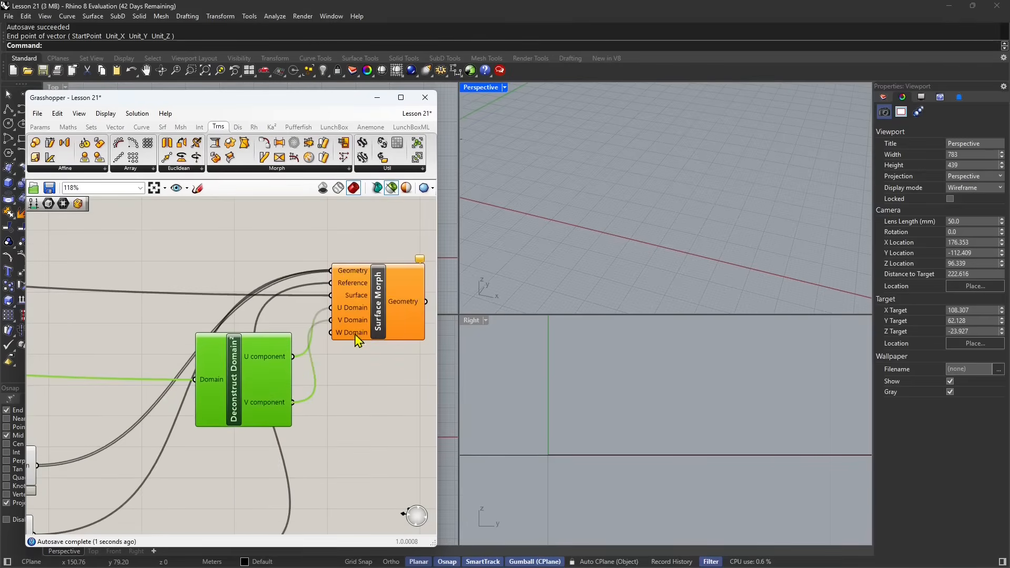
pyautogui.click(371, 337)
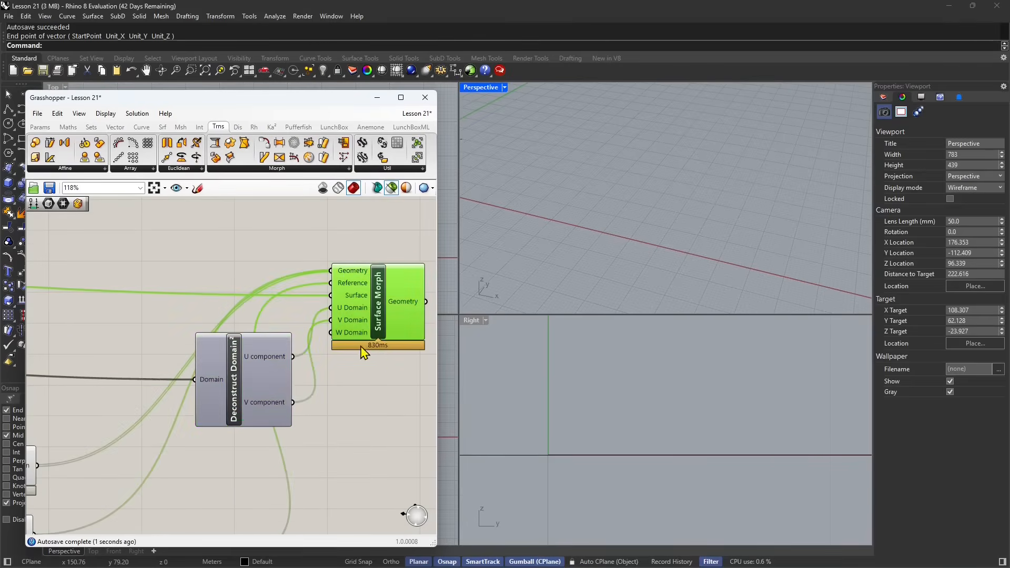
pyautogui.moveTo(361, 347); pyautogui.dragTo(355, 340)
# Enter -1 for Surface Morph's W Domain, commit the change, and inspect the Voronoi pattern morphed onto the wavy surface.
pyautogui.rightClick(387, 412)
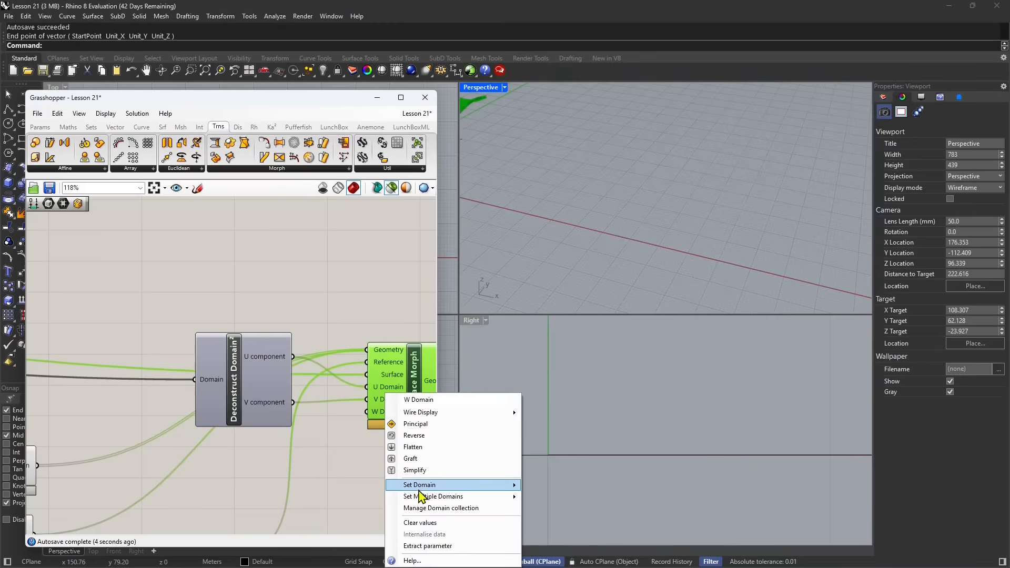
pyautogui.moveTo(447, 485)
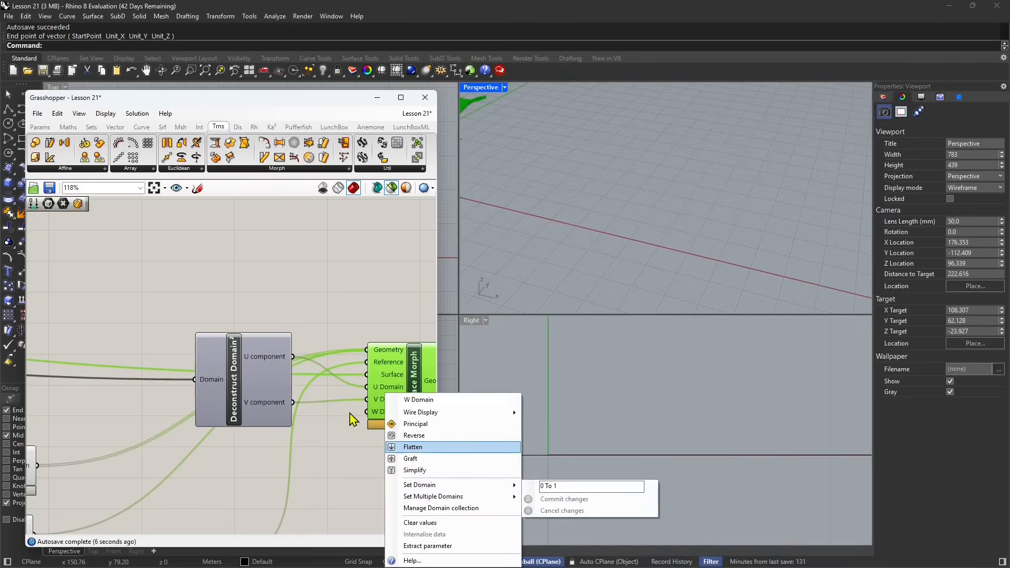
pyautogui.click(374, 415)
pyautogui.rightClick(387, 415)
pyautogui.moveTo(438, 488)
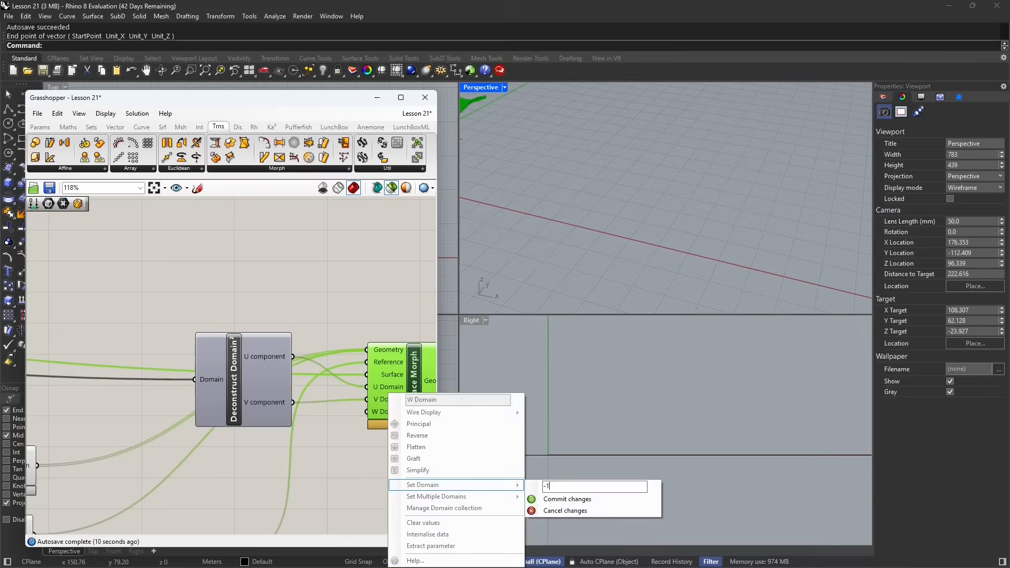
pyautogui.click(547, 499)
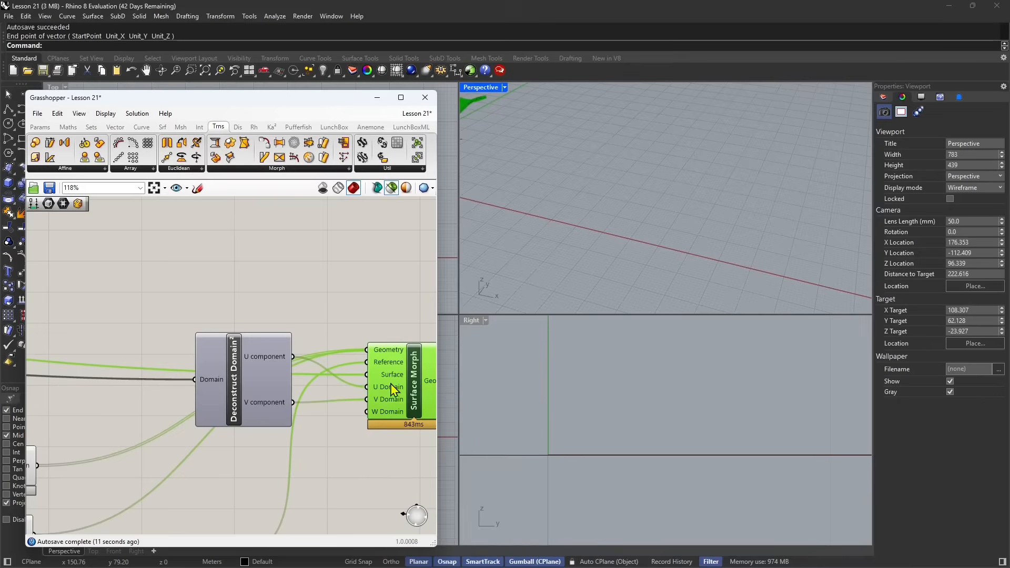
pyautogui.scroll(-5, 554, 261)
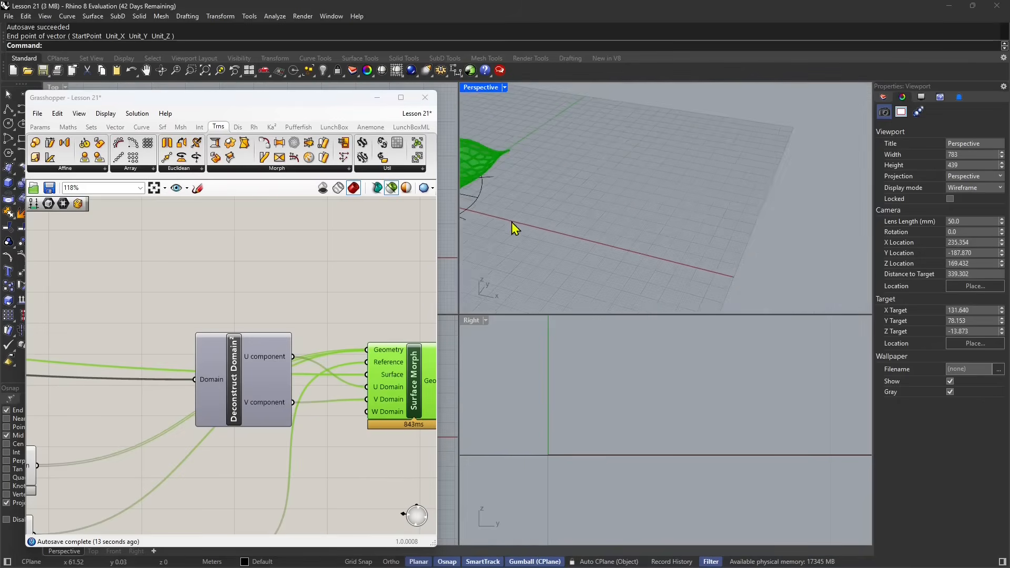
pyautogui.keyDown('shift'); pyautogui.moveTo(514, 227); pyautogui.dragTo(745, 220, button='right'); pyautogui.keyUp('shift')
pyautogui.scroll(5, 668, 213)
pyautogui.scroll(2, 664, 226)
# Reposition Surface Morph and Deconstruct Domain² so their connecting wires are spread out.
pyautogui.moveTo(399, 372); pyautogui.dragTo(432, 377)
pyautogui.scroll(-3, 310, 345)
pyautogui.moveTo(313, 347); pyautogui.dragTo(302, 300, button='right')
pyautogui.moveTo(362, 325); pyautogui.dragTo(382, 378)
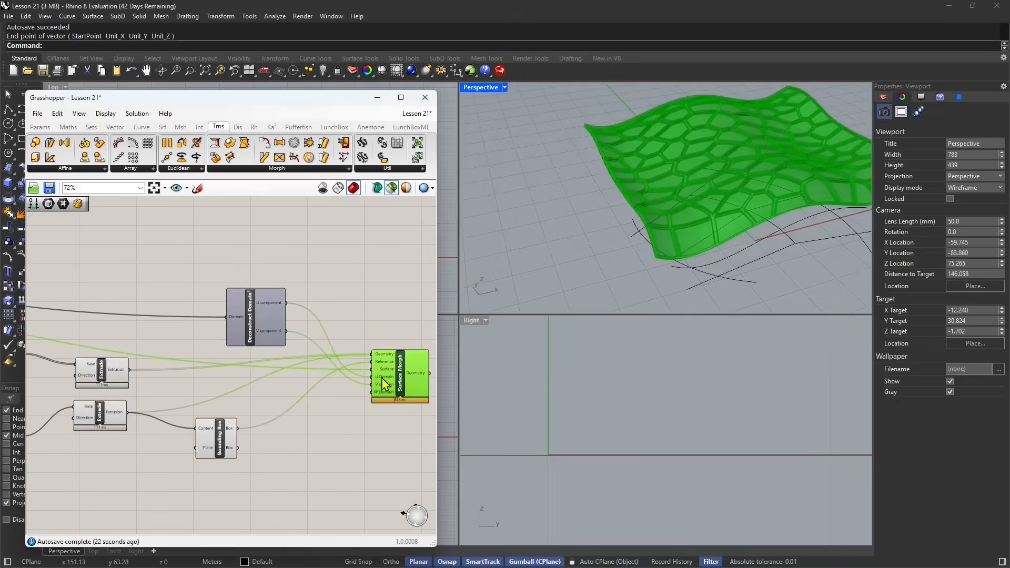
pyautogui.moveTo(273, 326); pyautogui.dragTo(265, 327)
pyautogui.click(299, 345)
pyautogui.click(398, 382)
# Inspect the morphed Voronoi geometry up close and bake Surface Morph's output into the Rhino model.
pyautogui.scroll(3, 664, 232)
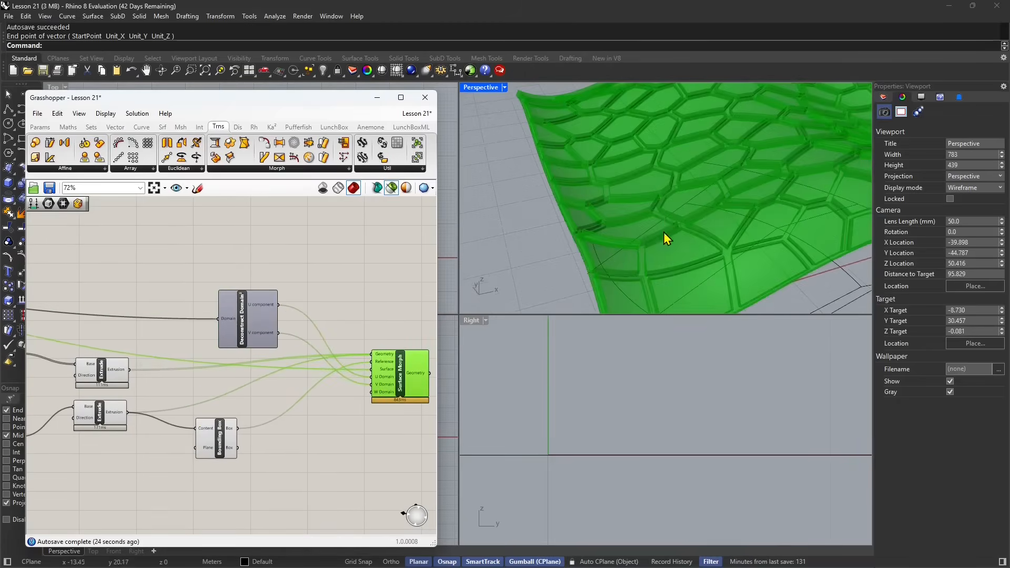
pyautogui.moveTo(664, 232); pyautogui.dragTo(586, 240, button='right')
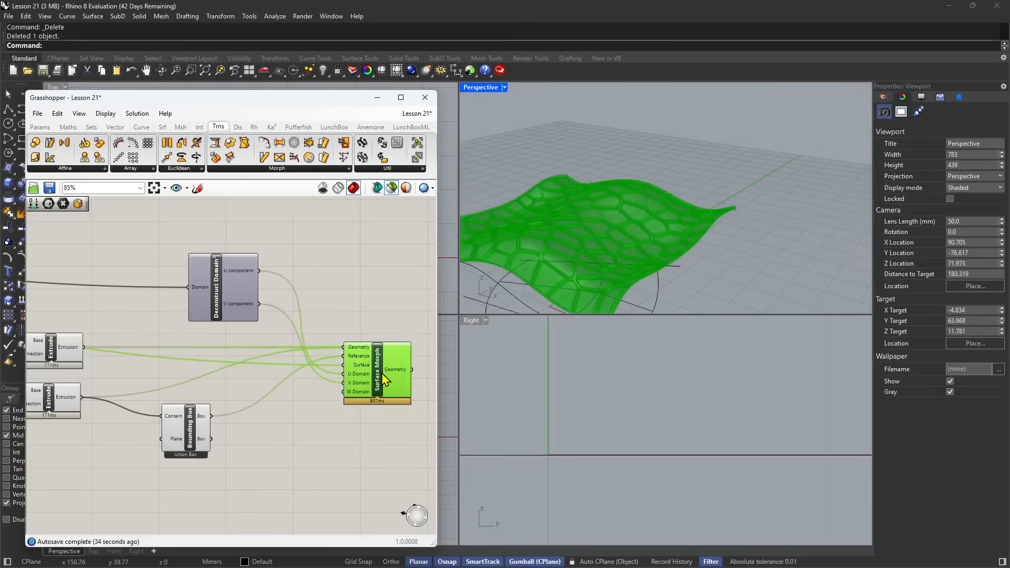
pyautogui.middleClick(381, 373)
pyautogui.click(403, 392)
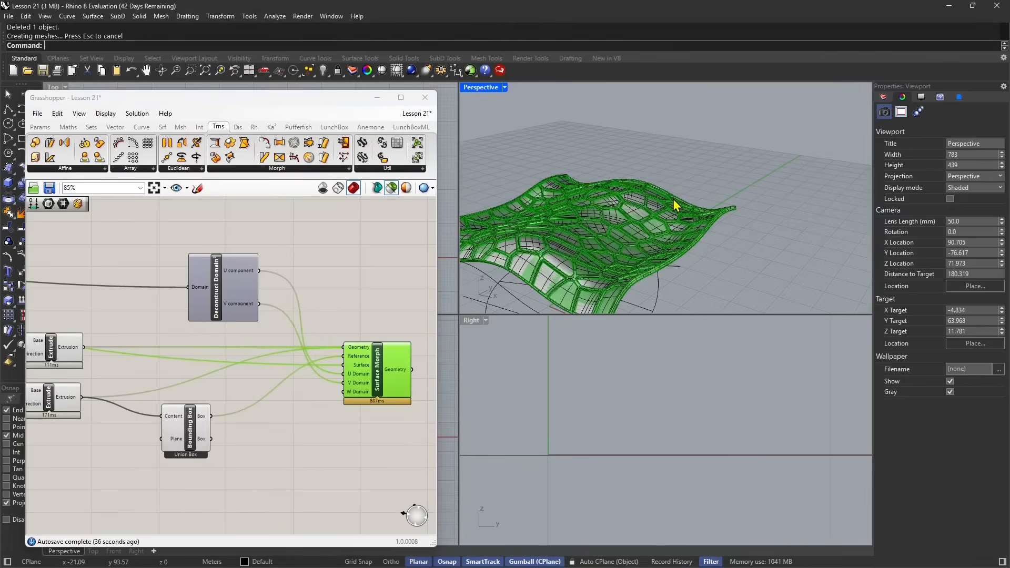
pyautogui.scroll(-3, 705, 248)
pyautogui.scroll(-5, 294, 349)
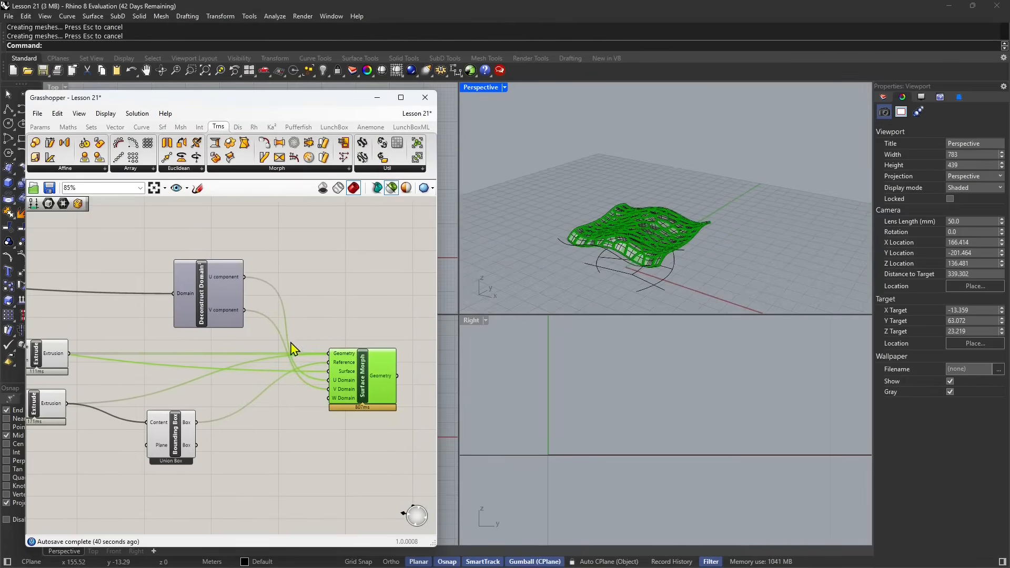
# Locate the Pipe Variable component, bake its columns into the Rhino model, and view them beneath the morphed canopy.
pyautogui.scroll(2, 168, 350)
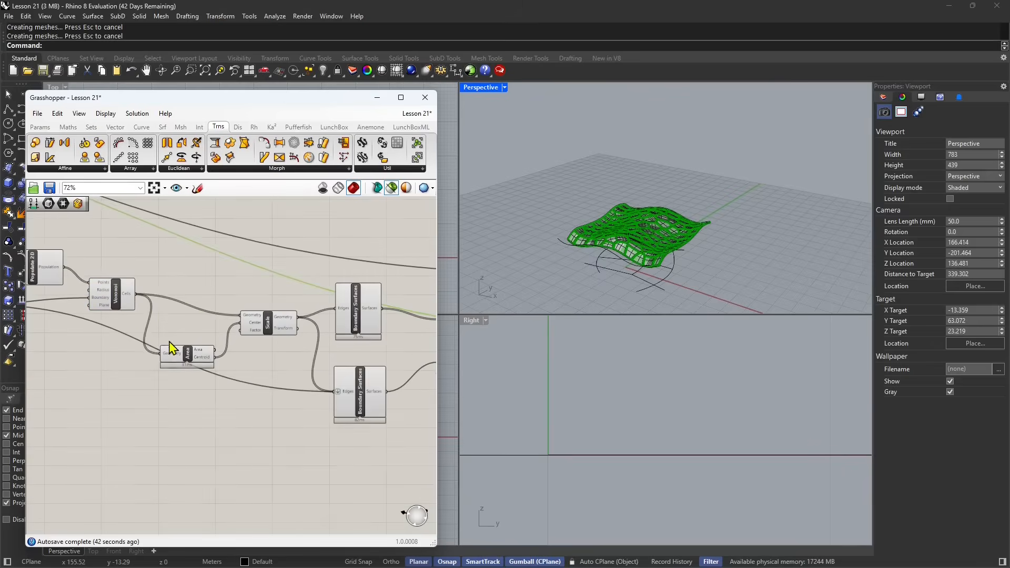
pyautogui.click(126, 311)
pyautogui.moveTo(232, 354); pyautogui.dragTo(331, 343, button='right')
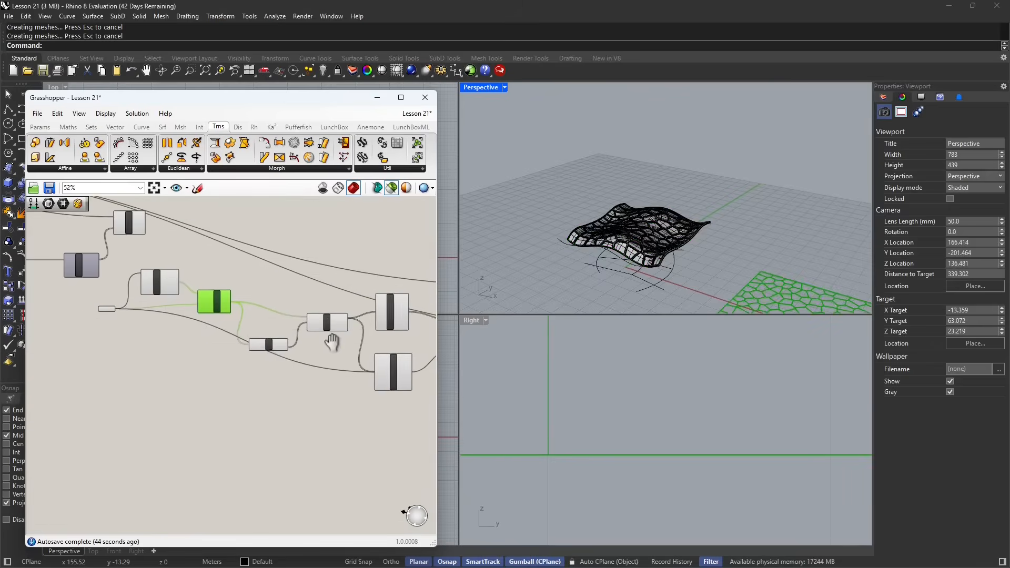
pyautogui.scroll(3, 156, 312)
pyautogui.moveTo(156, 311); pyautogui.dragTo(320, 357, button='right')
pyautogui.scroll(-6, 226, 343)
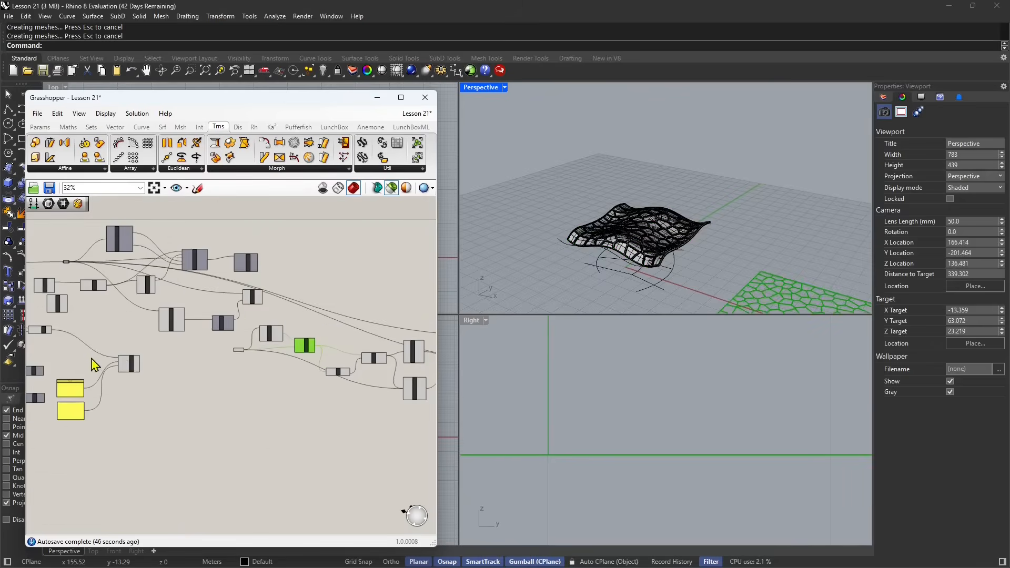
pyautogui.moveTo(91, 358); pyautogui.dragTo(237, 344, button='right')
pyautogui.scroll(5, 240, 345)
pyautogui.click(323, 348)
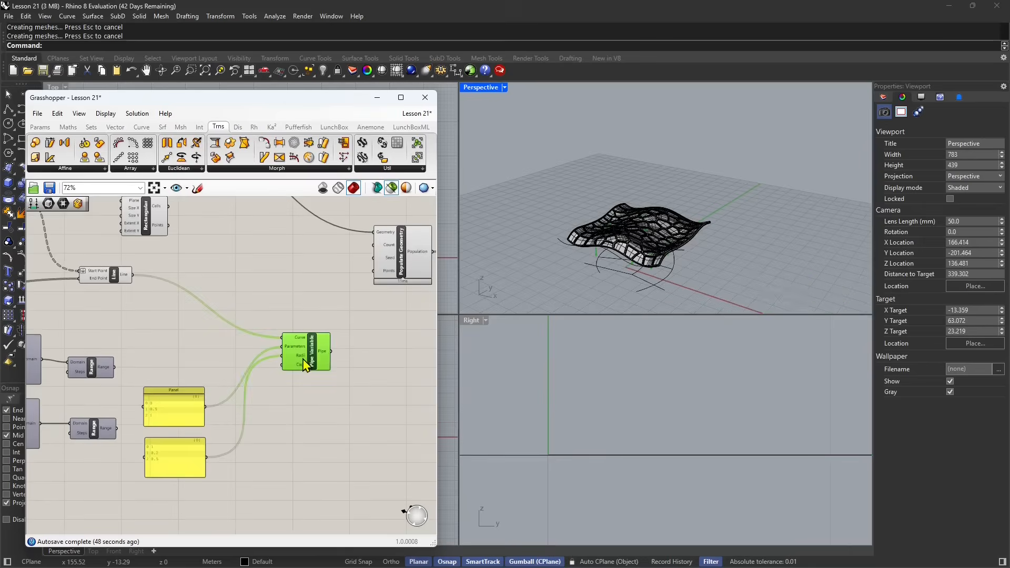
pyautogui.scroll(4, 308, 357)
pyautogui.middleClick(321, 345)
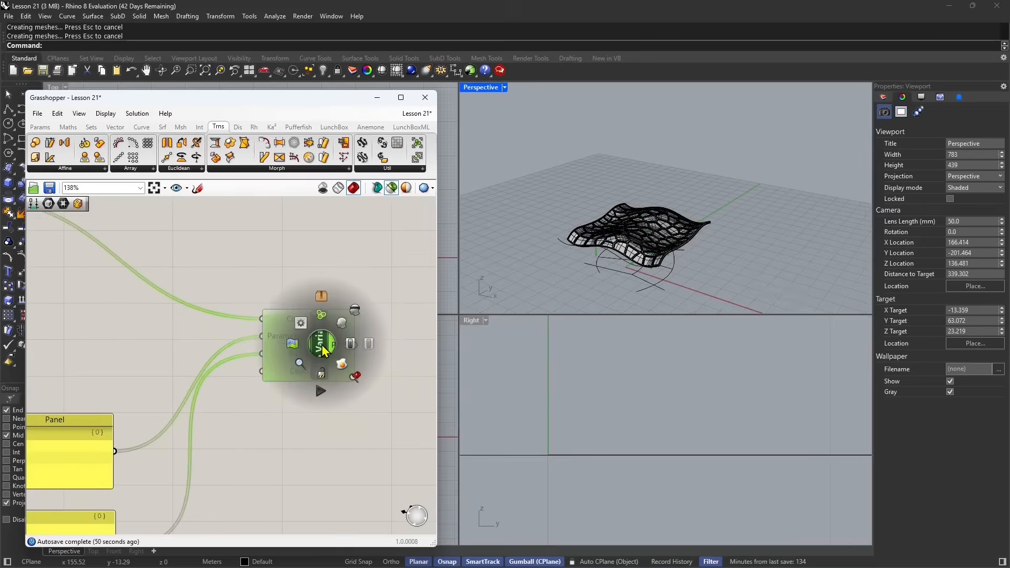
pyautogui.click(339, 363)
pyautogui.scroll(4, 615, 276)
pyautogui.moveTo(616, 276); pyautogui.dragTo(602, 258, button='right')
pyautogui.scroll(2, 576, 232)
# Find and select the Grasshopper component that generates the wavy sum surface.
pyautogui.scroll(-7, 332, 322)
pyautogui.moveTo(129, 304); pyautogui.dragTo(268, 341, button='right')
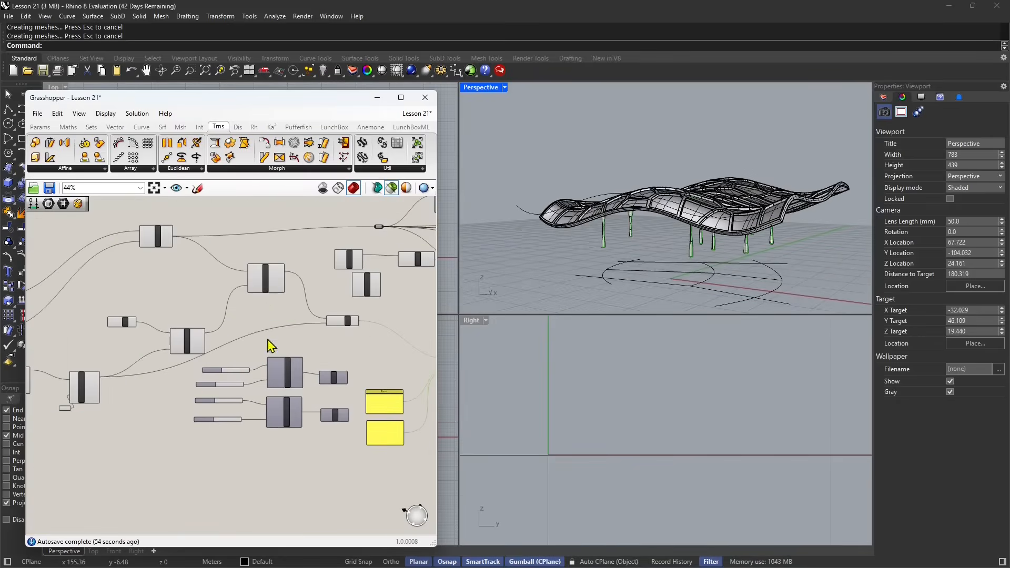
pyautogui.click(270, 284)
pyautogui.moveTo(230, 291); pyautogui.dragTo(318, 344, button='right')
pyautogui.click(244, 296)
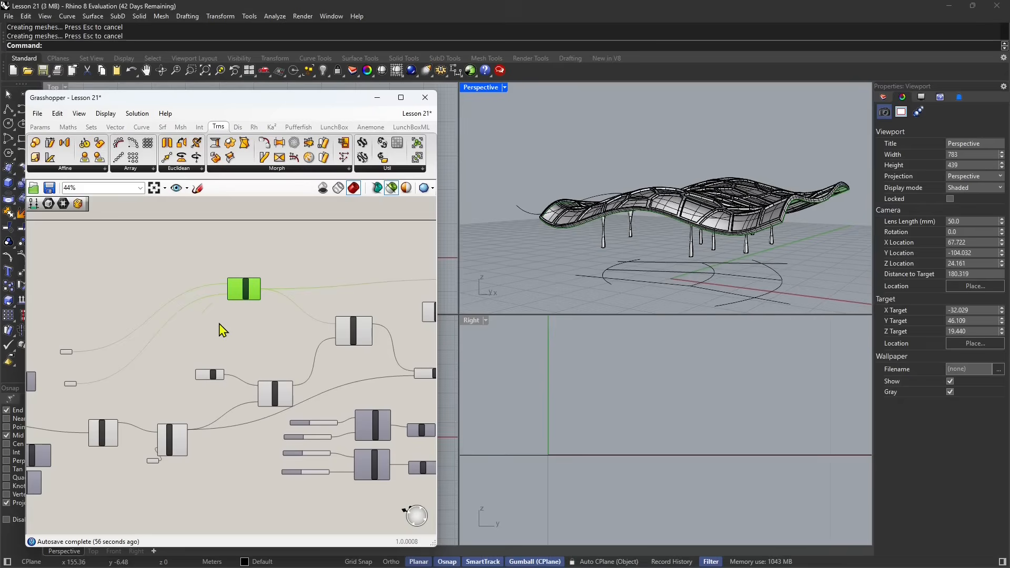
# Show the hidden terrain, set the Perspective viewport to Rendered display, and inspect the canopy up close.
pyautogui.rightClick(324, 72)
pyautogui.moveTo(589, 152); pyautogui.dragTo(542, 124, button='right')
pyautogui.click(504, 88)
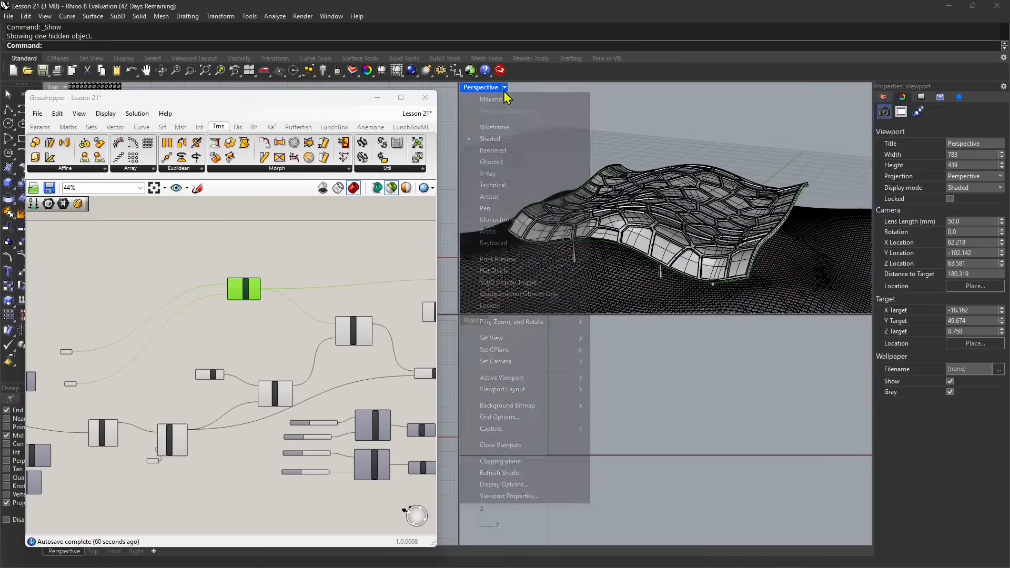
pyautogui.click(494, 152)
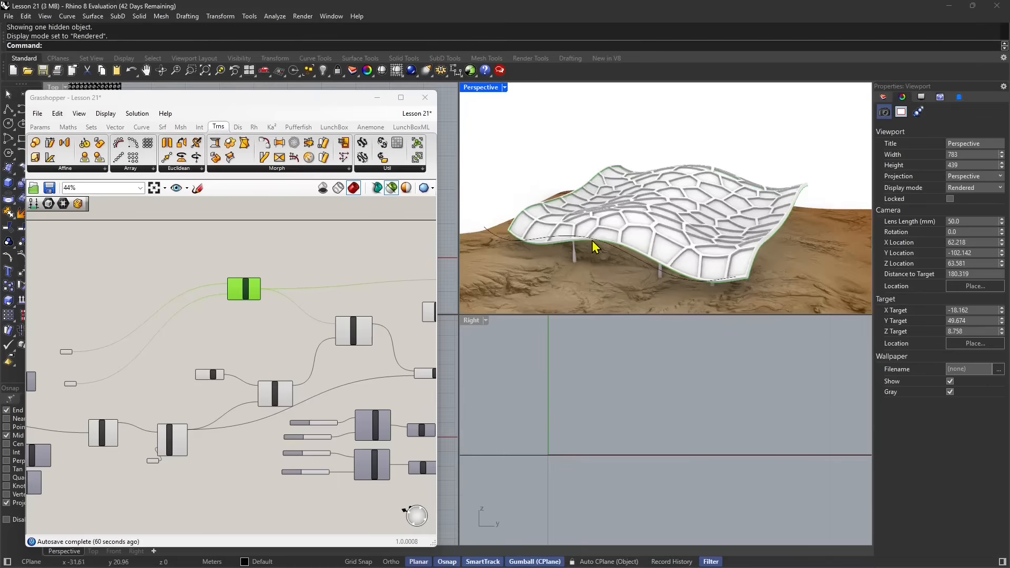
pyautogui.scroll(2, 601, 206)
pyautogui.moveTo(601, 205); pyautogui.dragTo(671, 208, button='right')
pyautogui.scroll(2, 675, 255)
pyautogui.scroll(4, 677, 191)
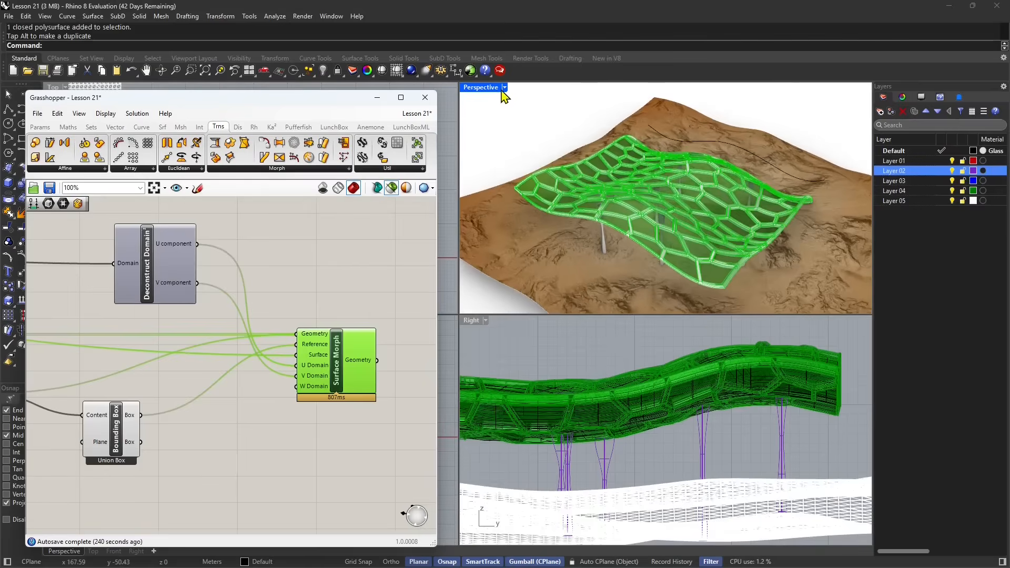
# Switch the Perspective viewport to Raytraced display, deselect Surface Morph, and view the canopy and columns from a low angle.
pyautogui.click(504, 88)
pyautogui.click(499, 241)
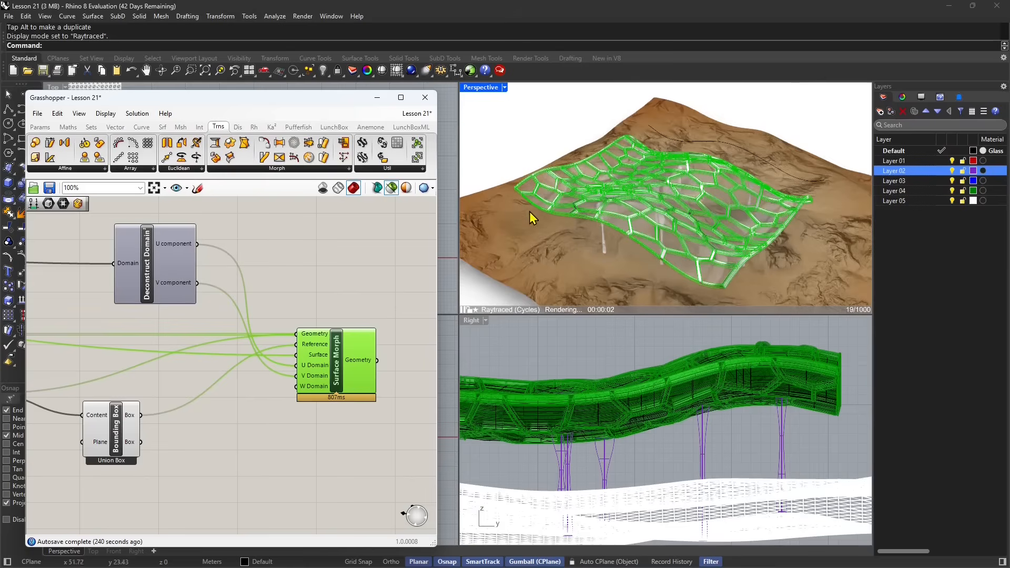
pyautogui.click(378, 214)
pyautogui.moveTo(600, 234); pyautogui.dragTo(580, 196, button='right')
pyautogui.click(510, 253)
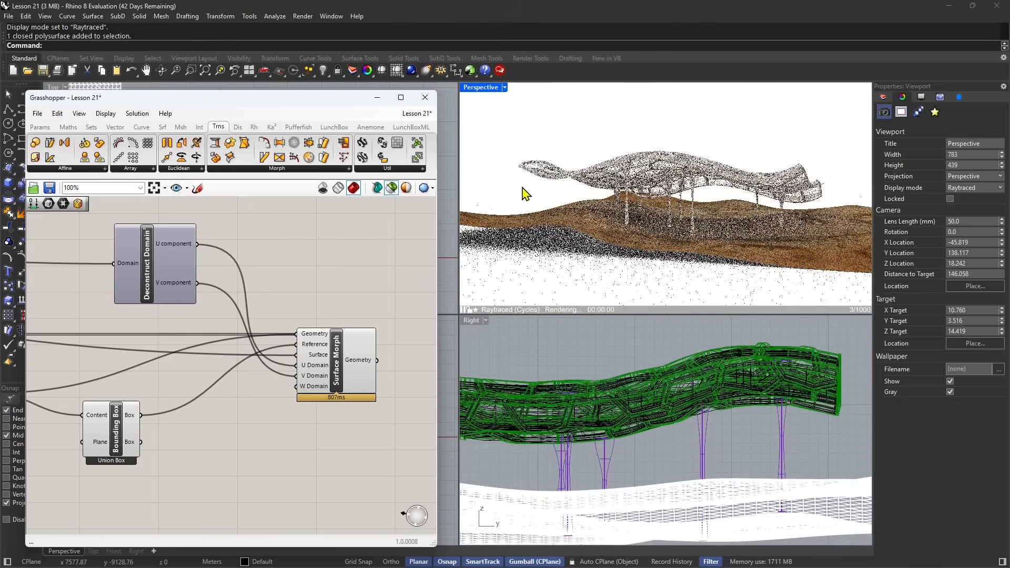
pyautogui.scroll(2, 702, 216)
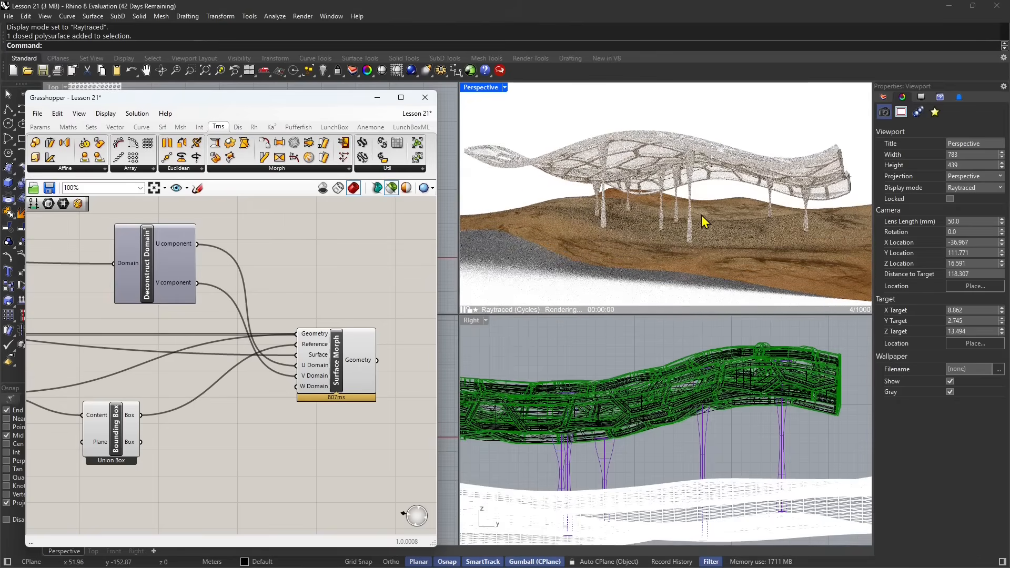